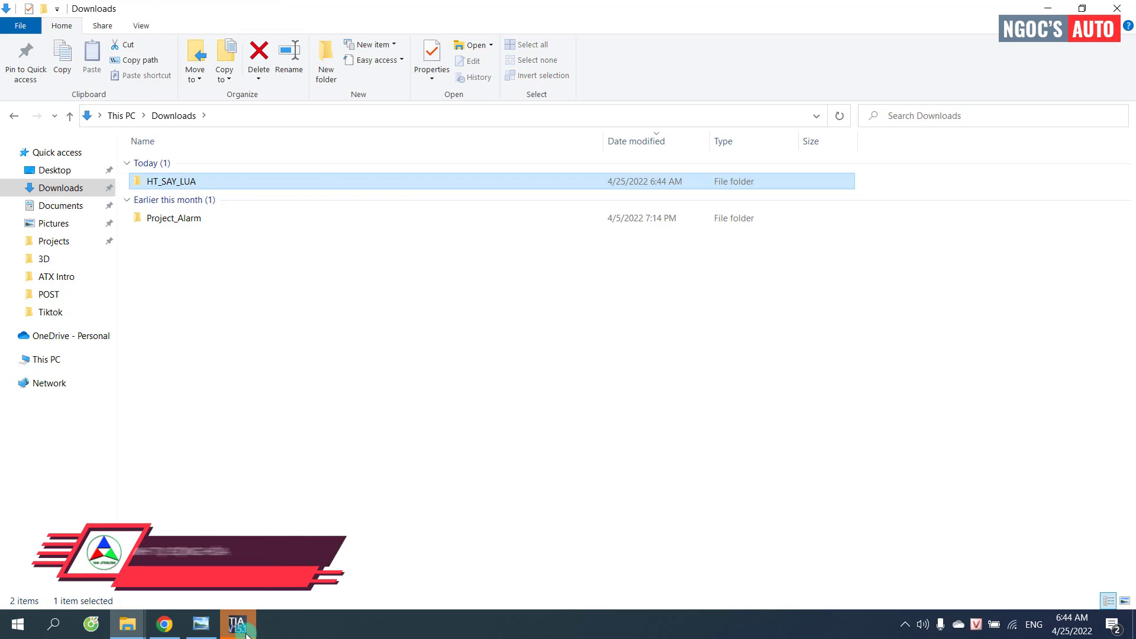
Step: Switch to TIA Portal and start a new project named HT_SAY_LUA_TIA_S71200
left_click(240, 625)
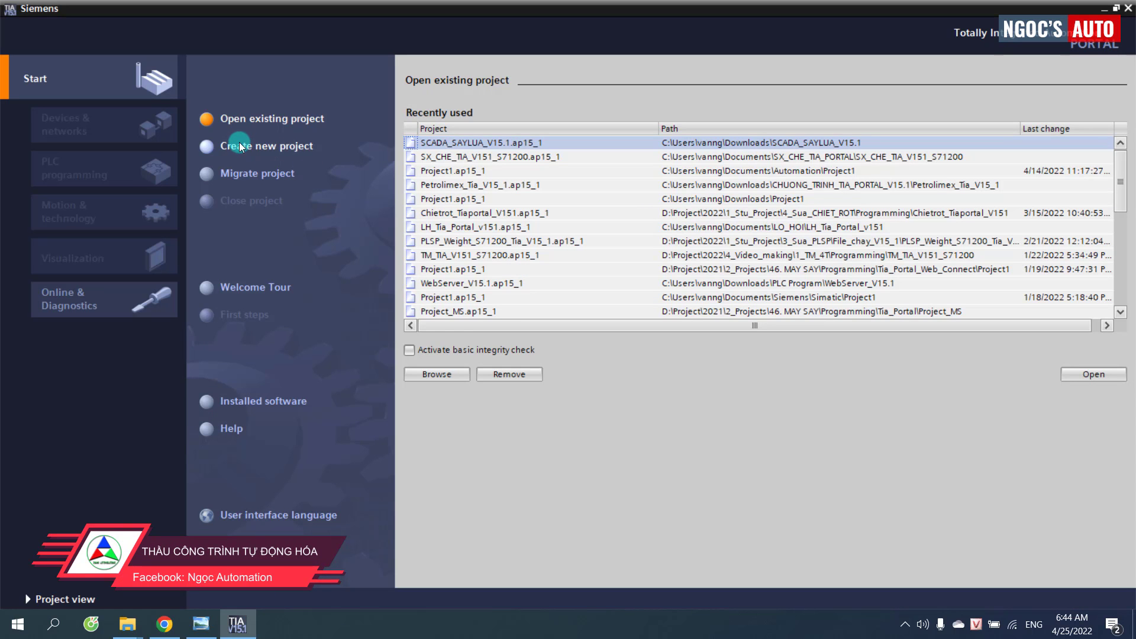
left_click(239, 144)
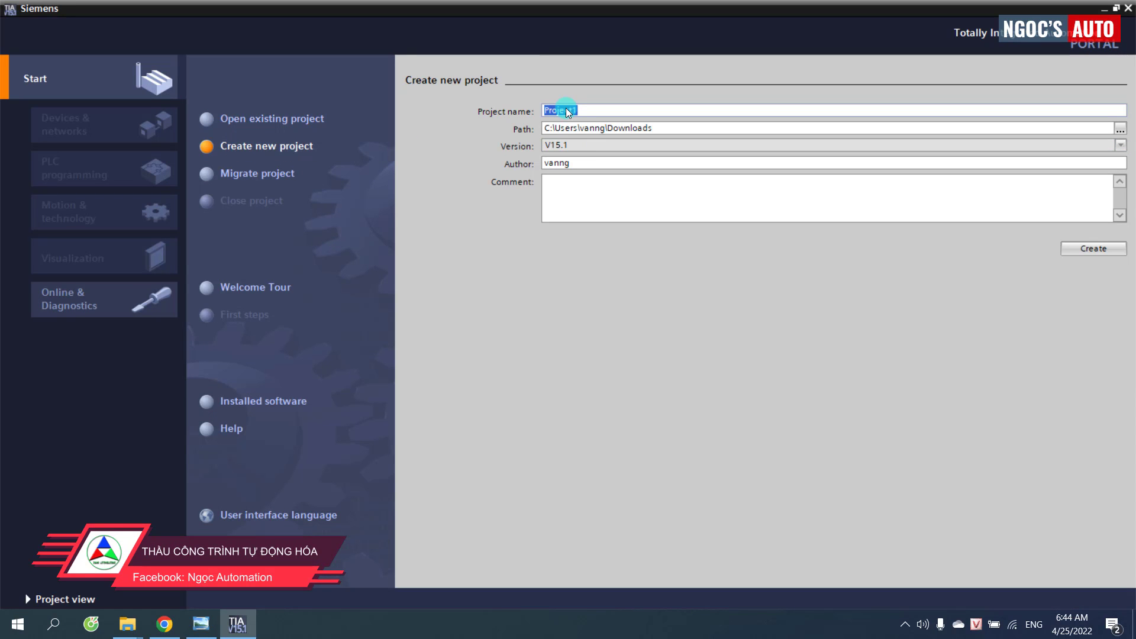
type("HT_SAY_L")
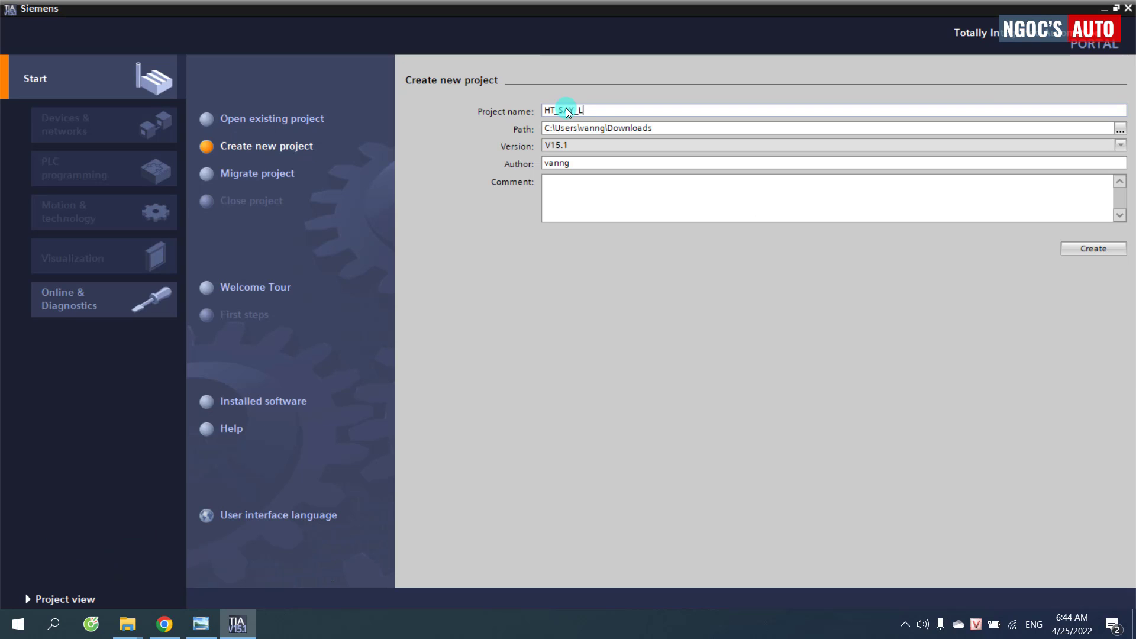
type("UA_TIA_S71200")
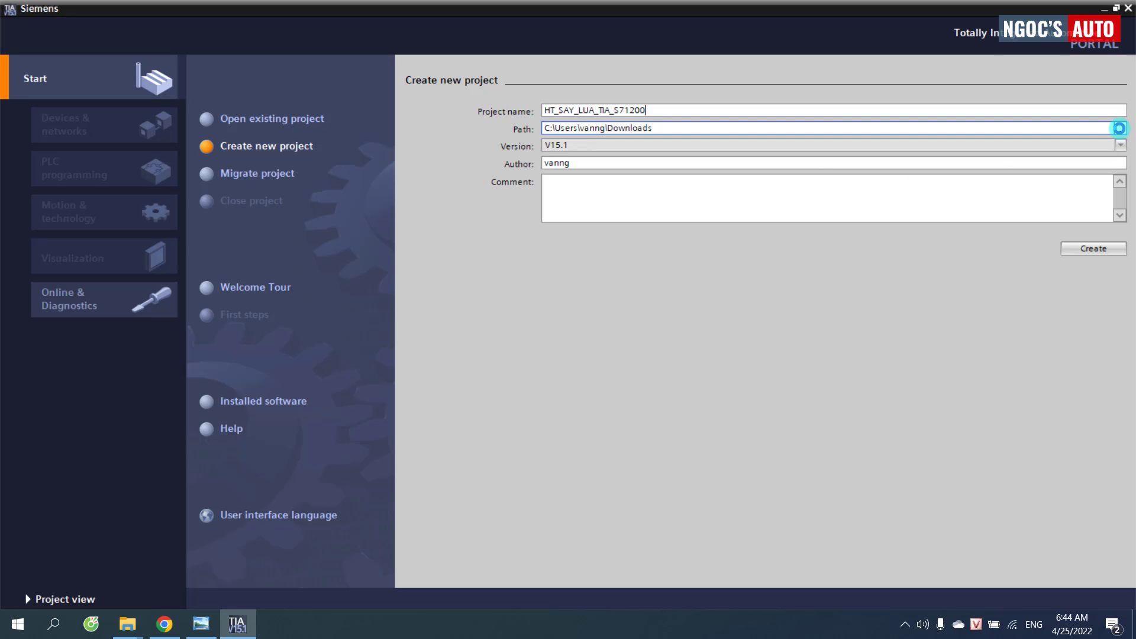
Step: Set the project path to the HT_SAY_LUA folder inside Downloads and create the project
left_click(1119, 128)
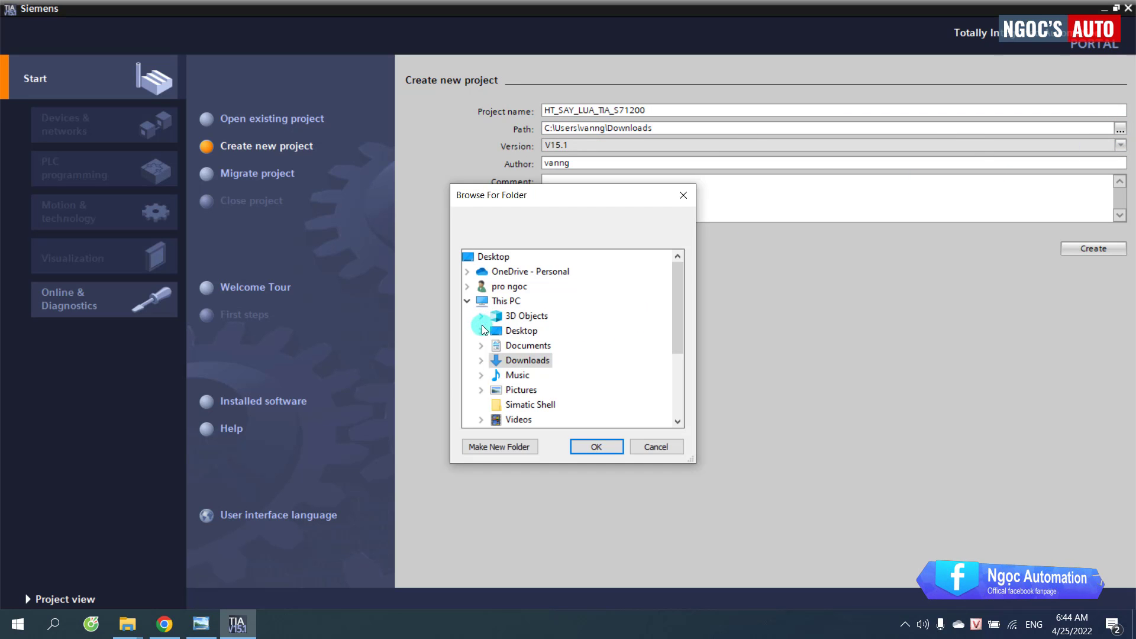
left_click(489, 362)
left_click(533, 374)
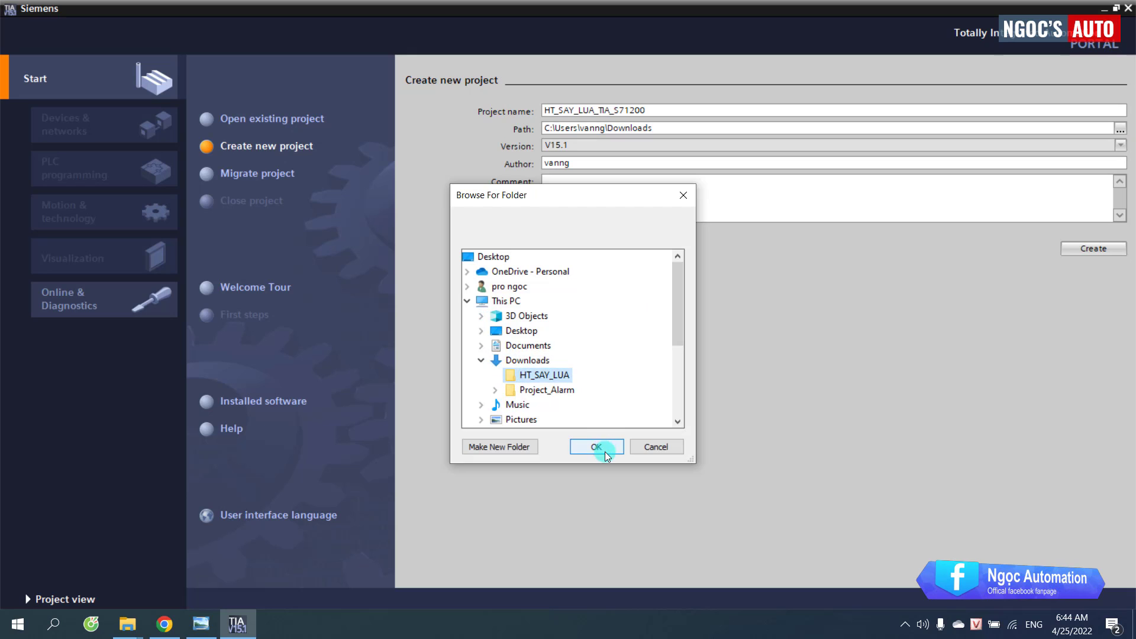
left_click(603, 450)
left_click(1067, 251)
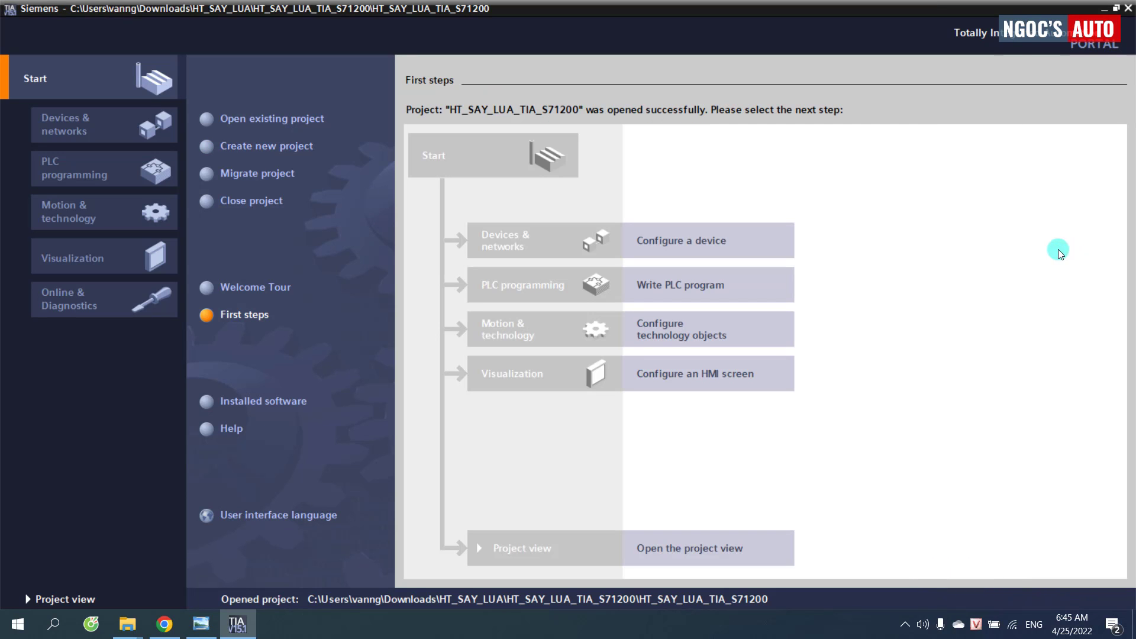
Step: Add a SIMATIC S7-1200 controller to the project, CPU 1212C AC/DC/Rly with article number 6ES7 212-1BE40-0XB0
left_click(736, 248)
left_click(239, 148)
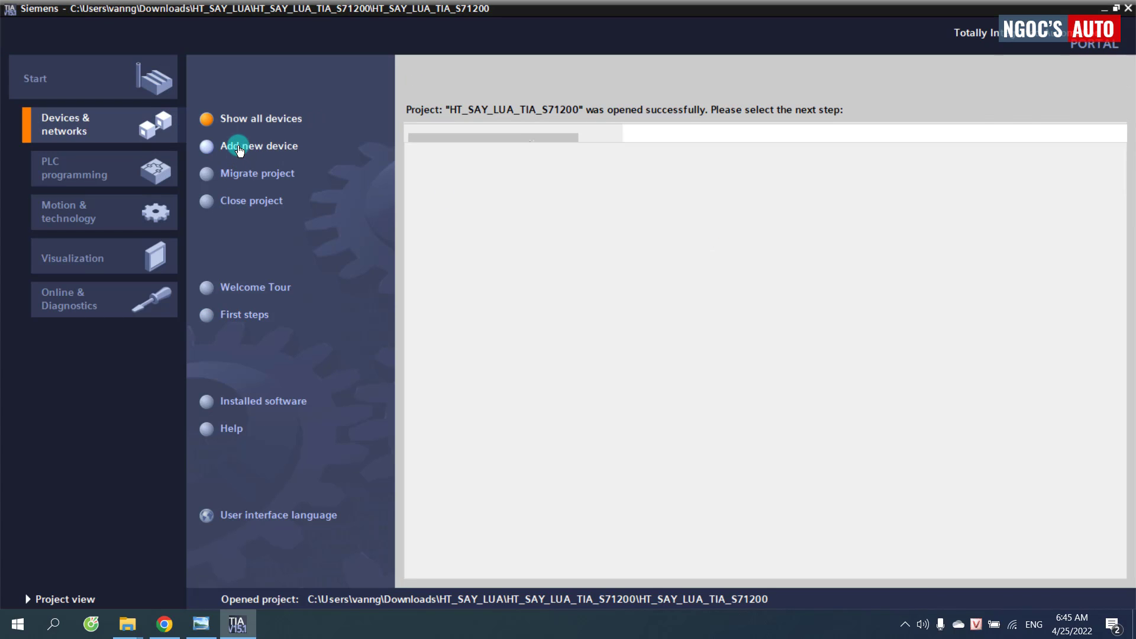
left_click(289, 153)
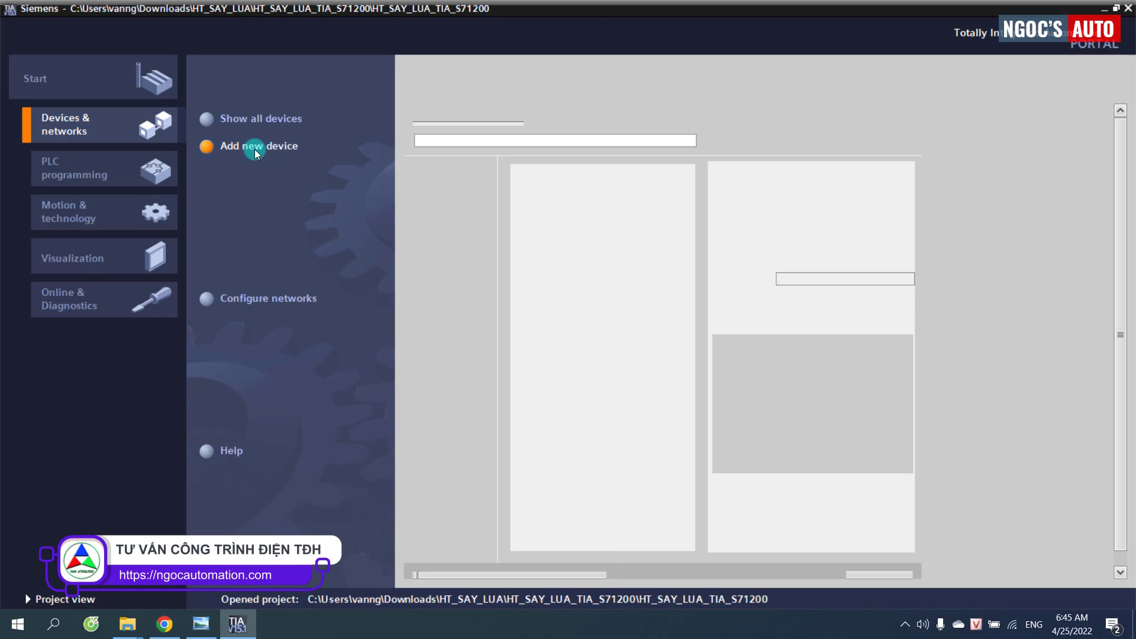
left_click(459, 193)
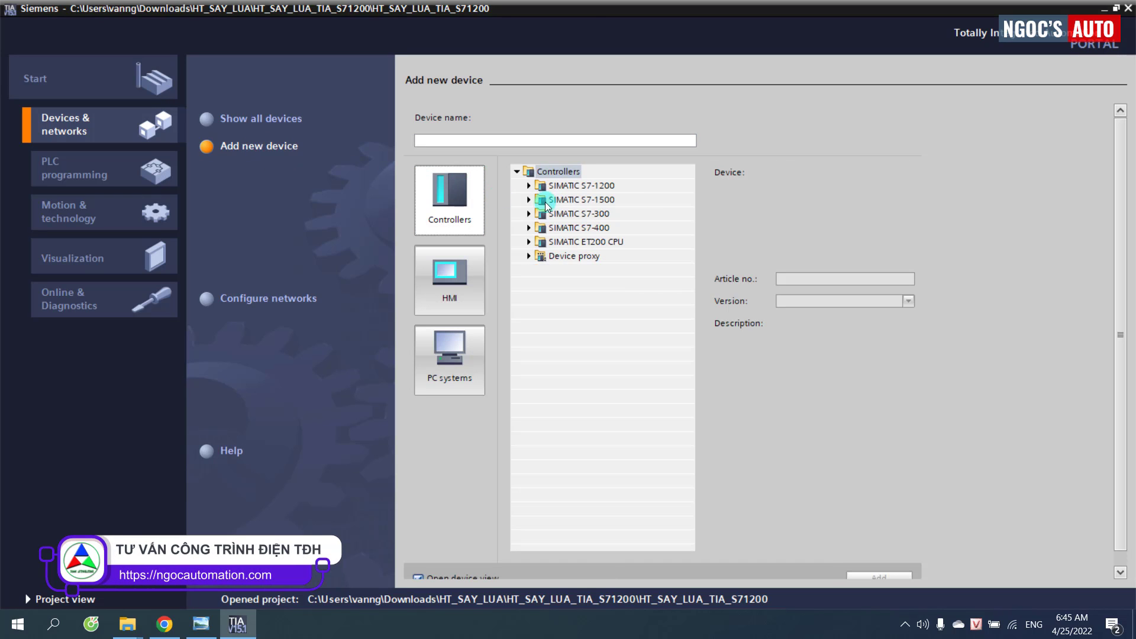
left_click(528, 187)
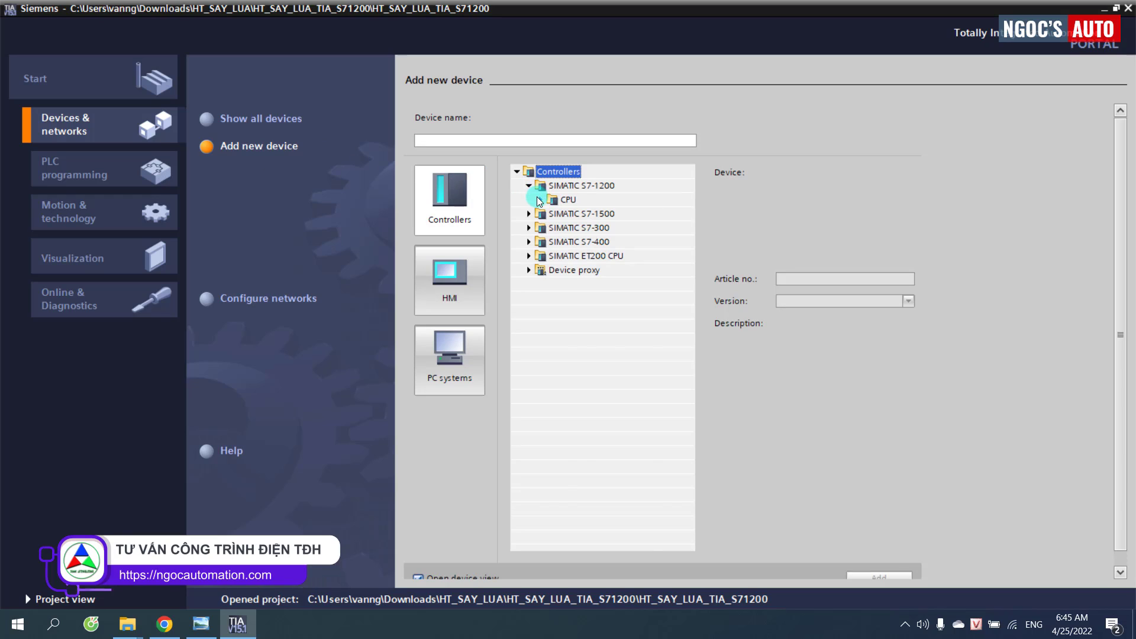
left_click(540, 200)
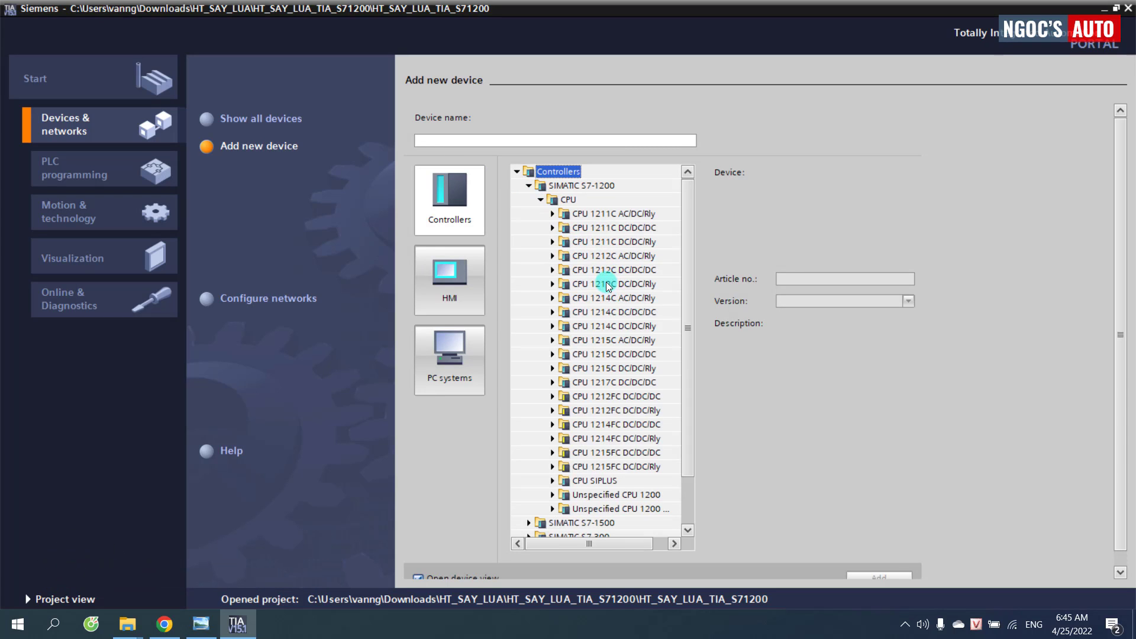
left_click(579, 258)
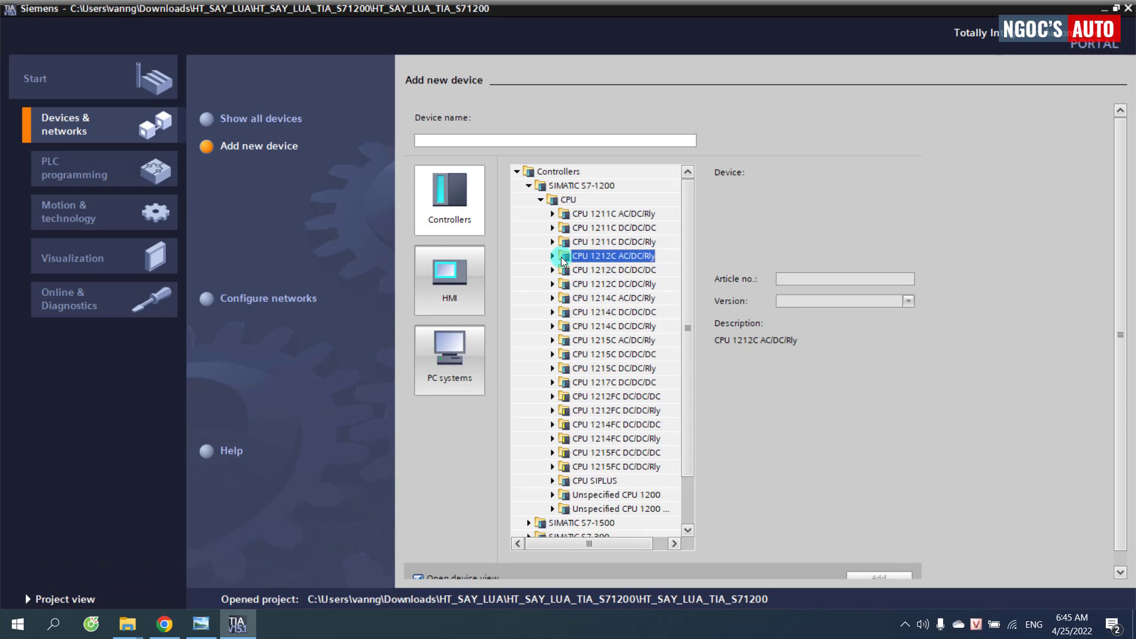
left_click(554, 256)
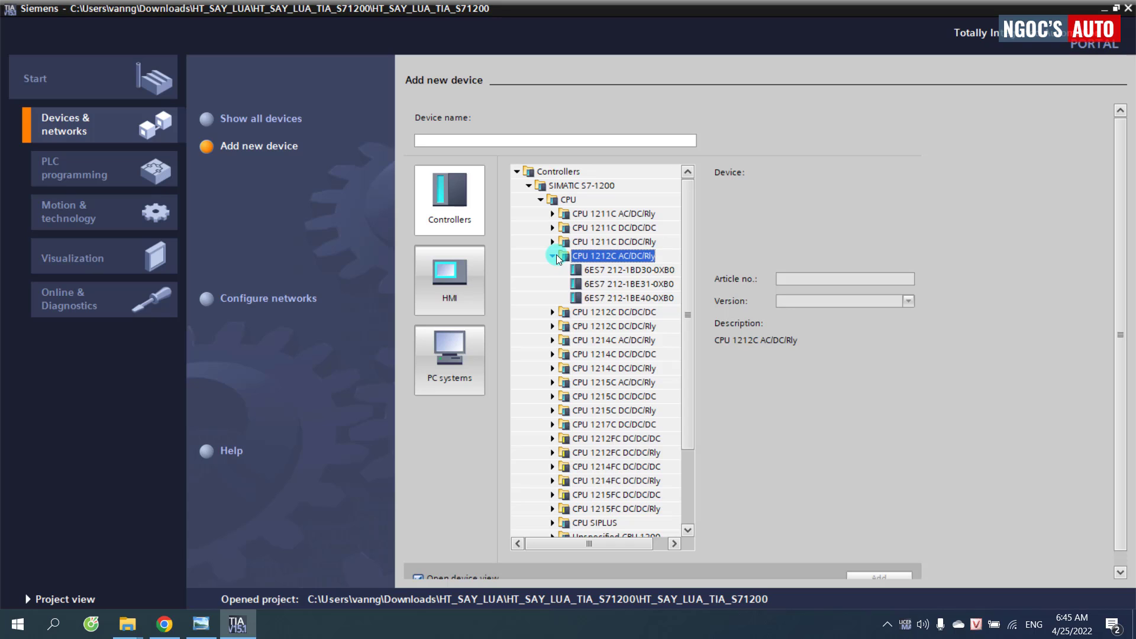
left_click(658, 299)
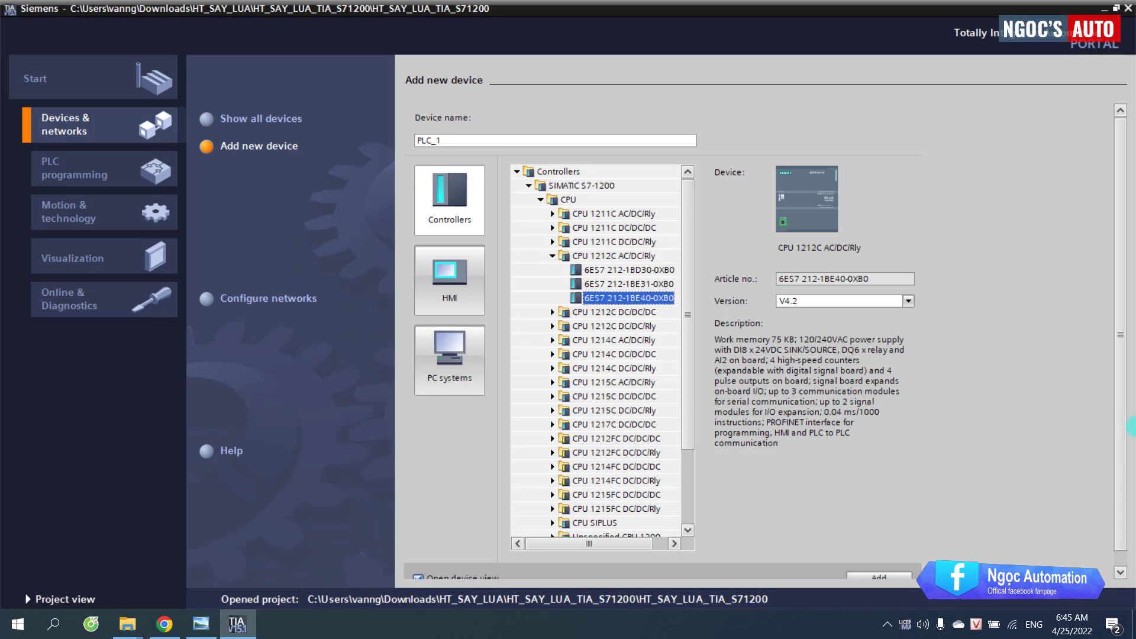
scroll(1125, 370, "down", 1)
left_click(910, 563)
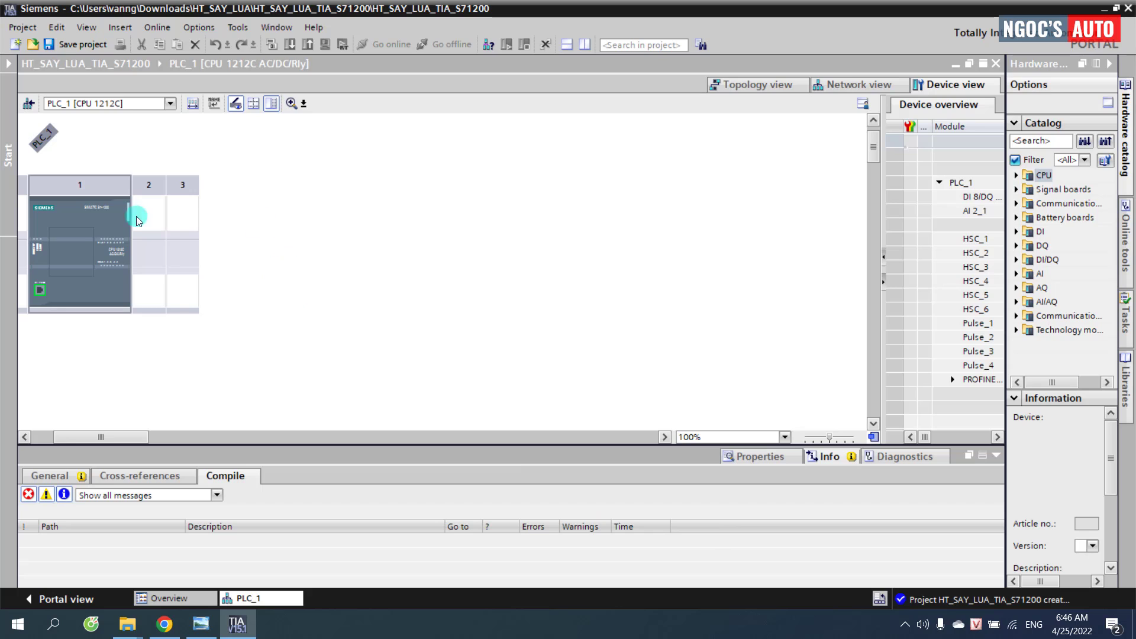
Step: Enable the system memory byte and the clock memory byte in the properties of PLC_1
left_click(6, 171)
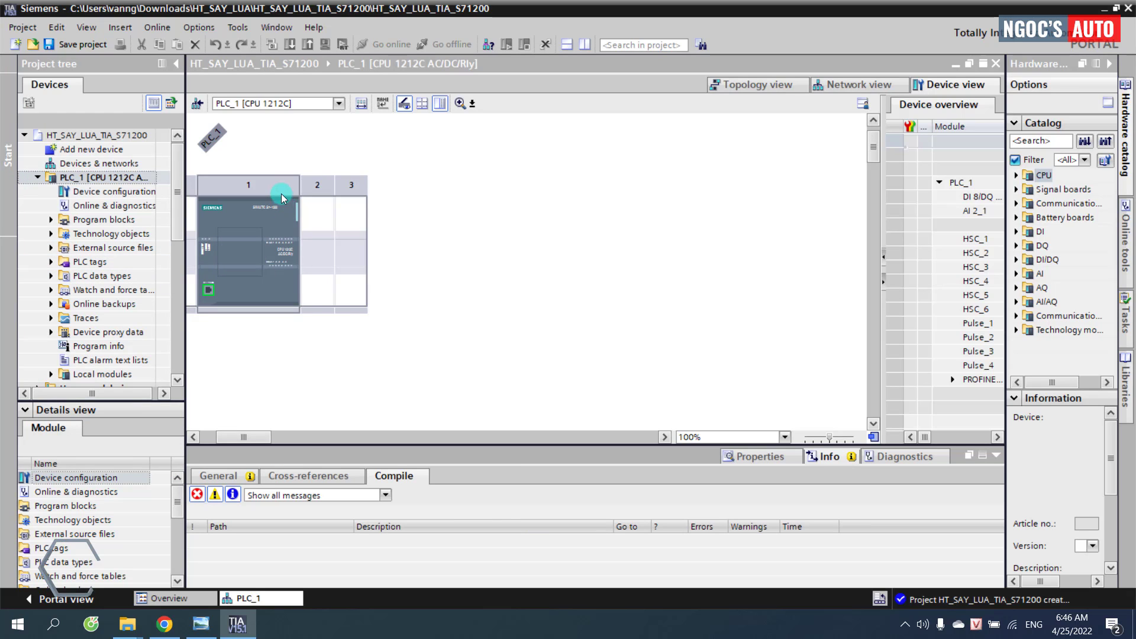
left_click(265, 210)
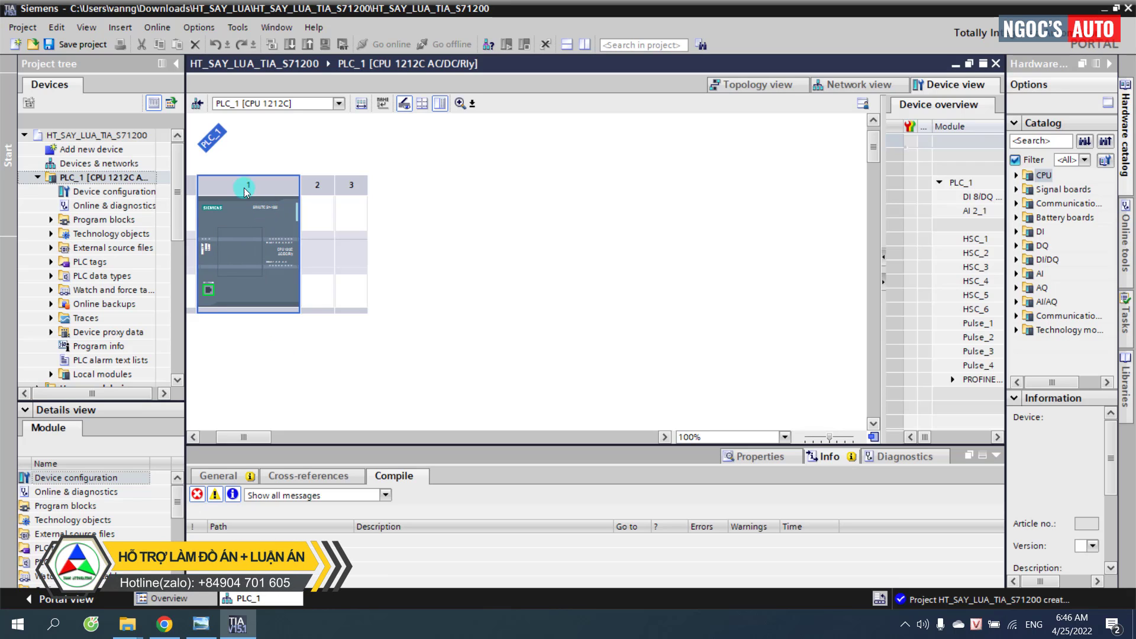
right_click(242, 202)
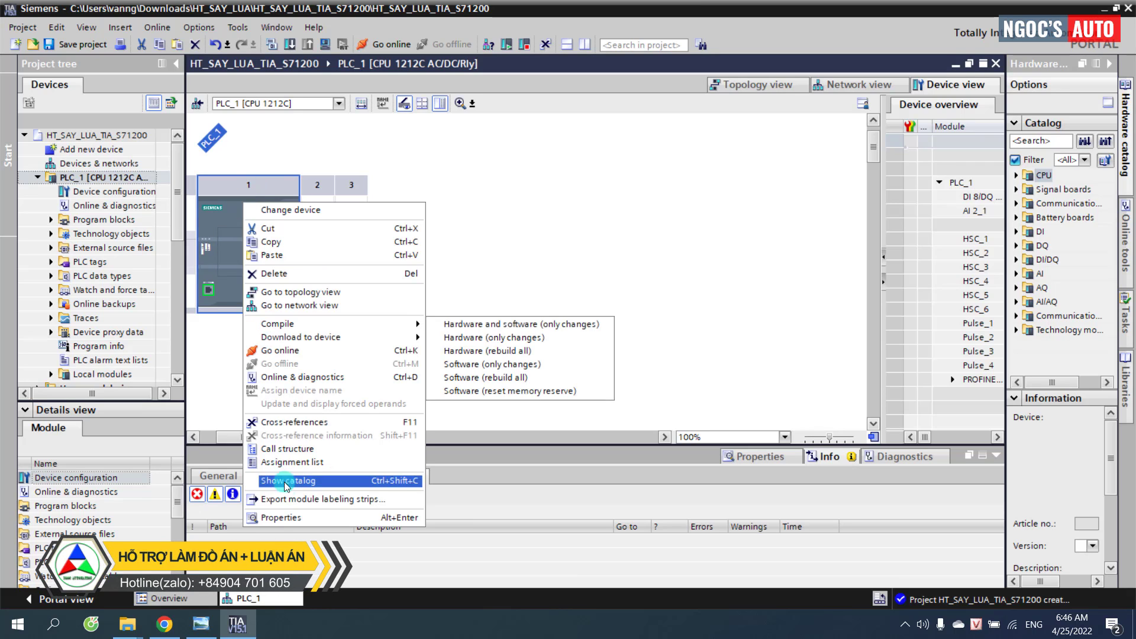
left_click(286, 516)
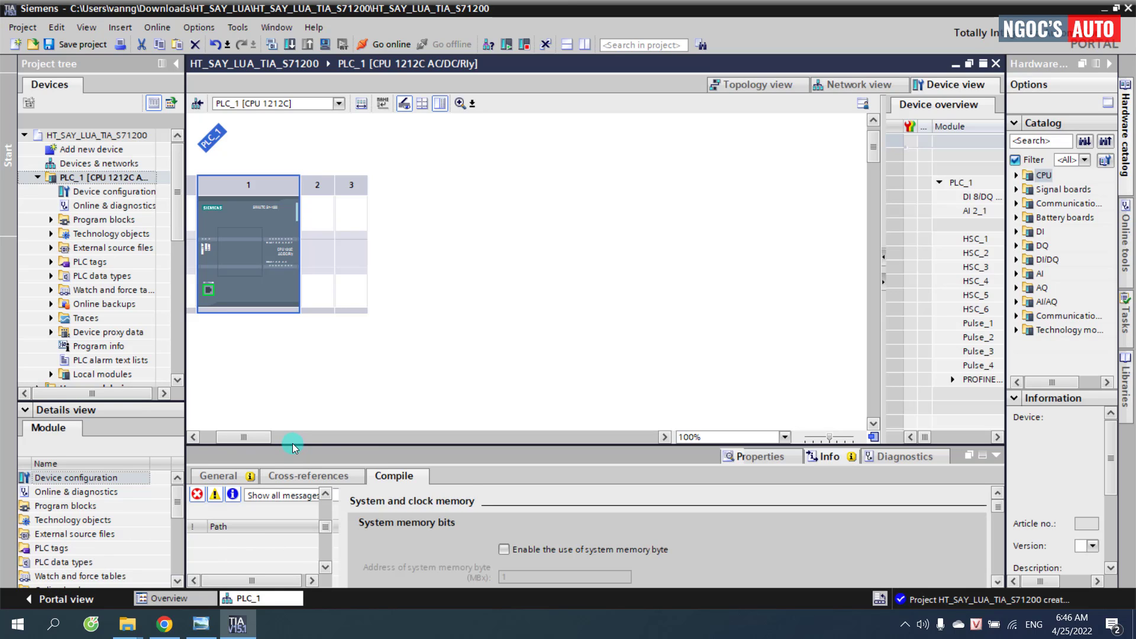
left_click_drag(291, 444, 198, 317)
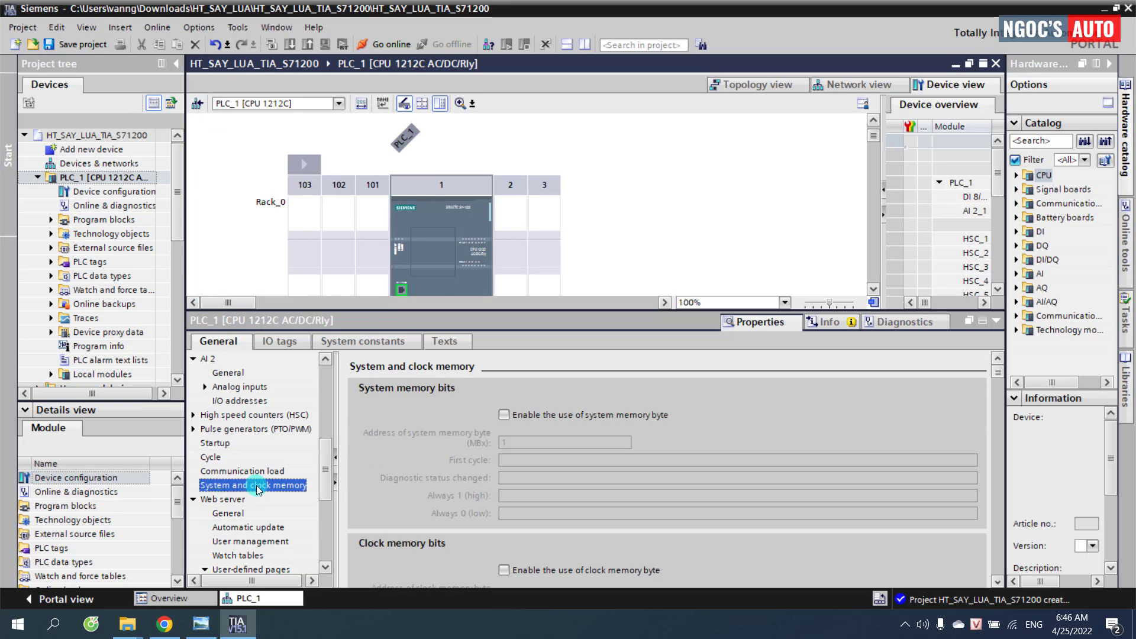
left_click(505, 415)
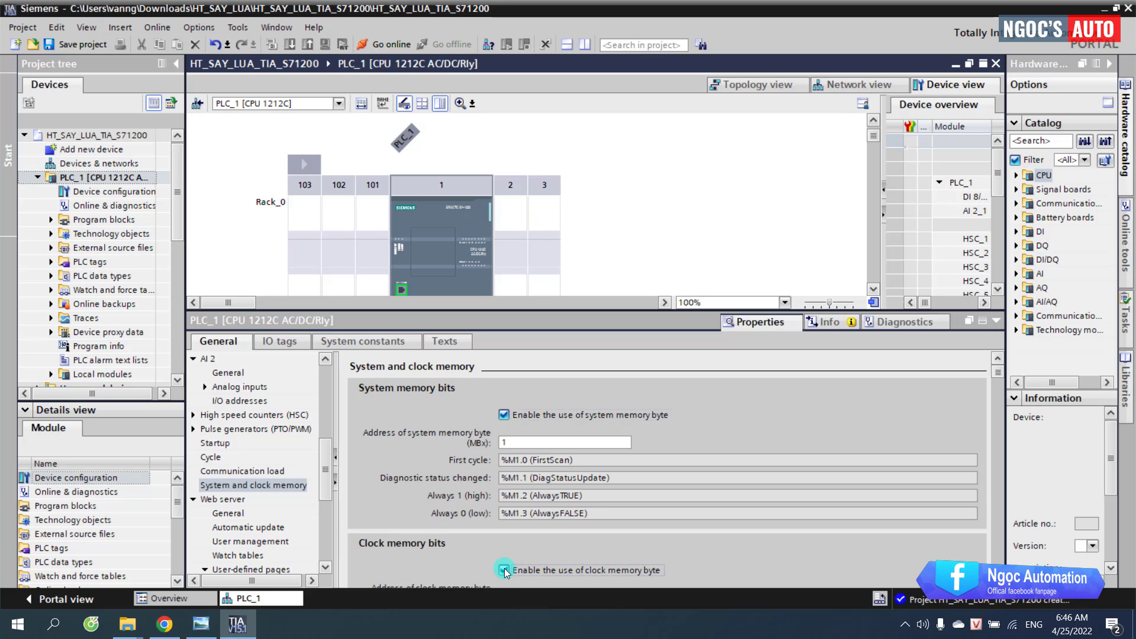
Step: Open the Tags workbook from the Programming folder of 7_Say_lua in Excel and review the digital and analog input addresses
left_click(127, 624)
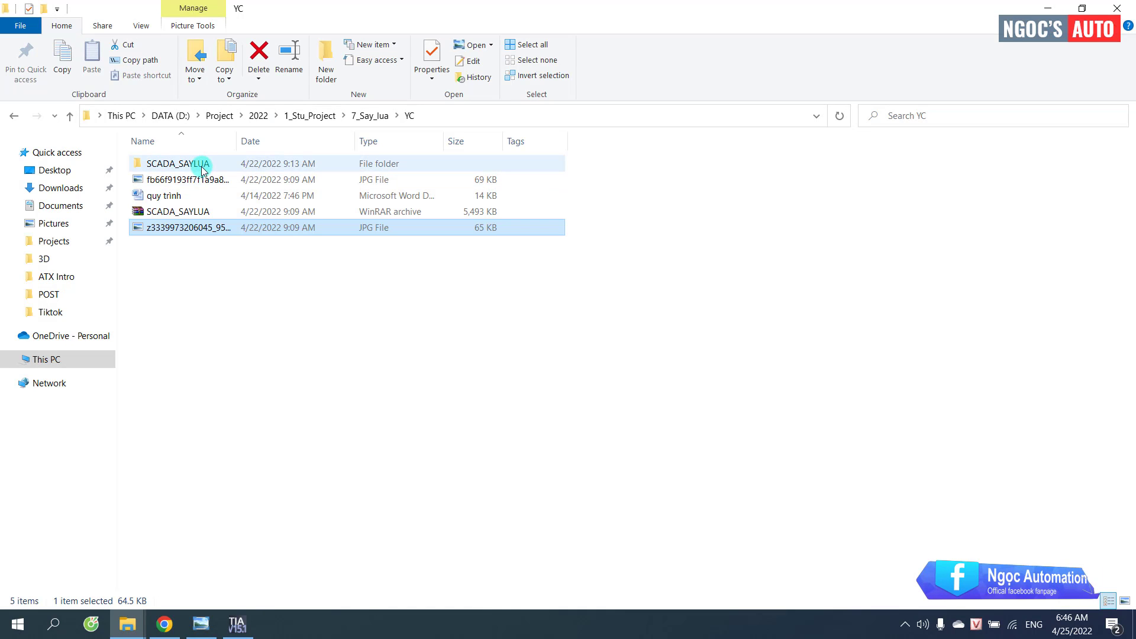
left_click(379, 115)
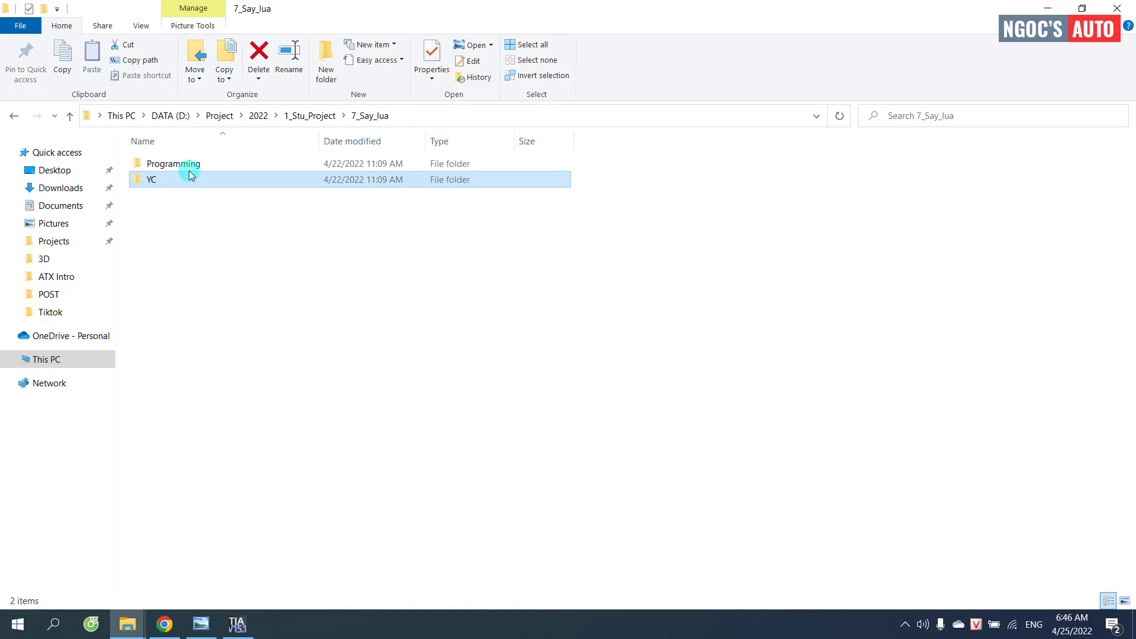
double_click(183, 164)
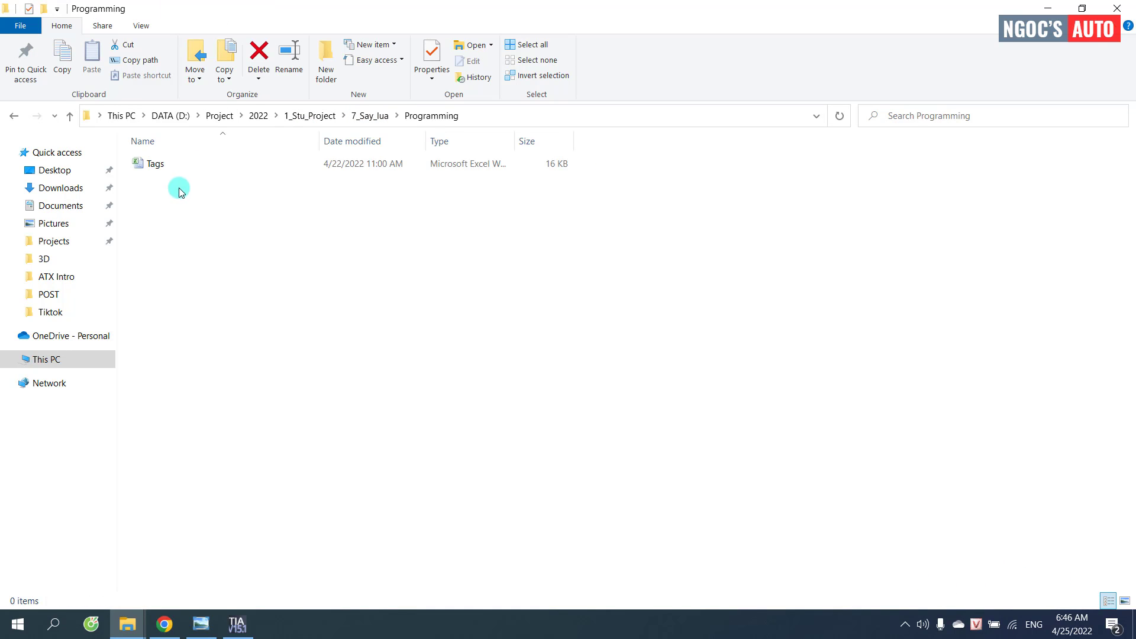
left_click(165, 164)
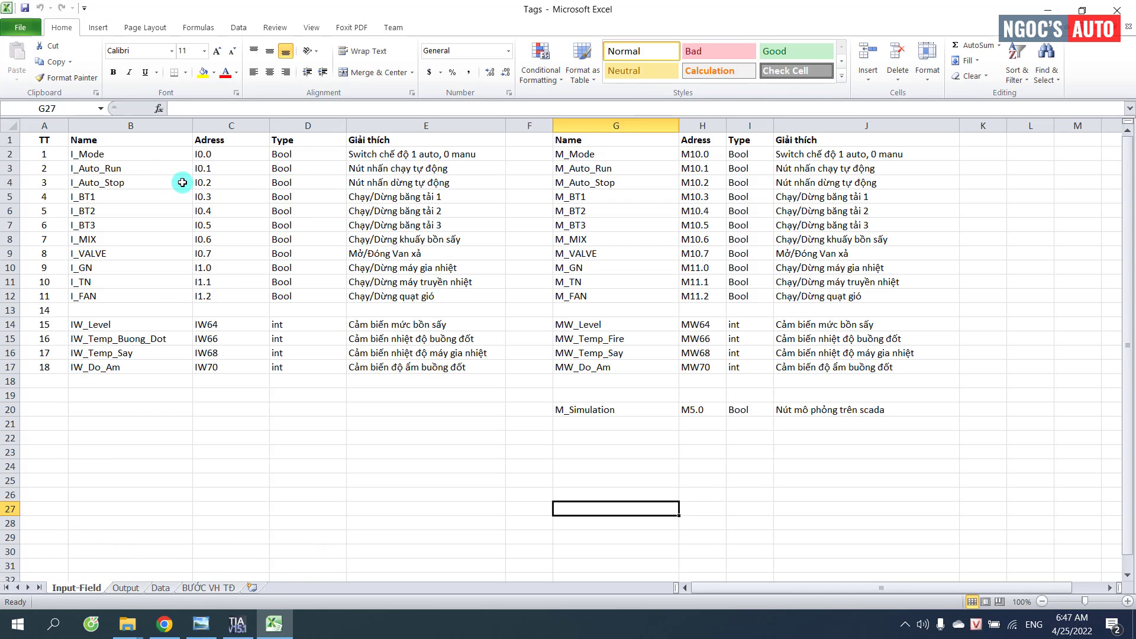
left_click_drag(223, 154, 226, 292)
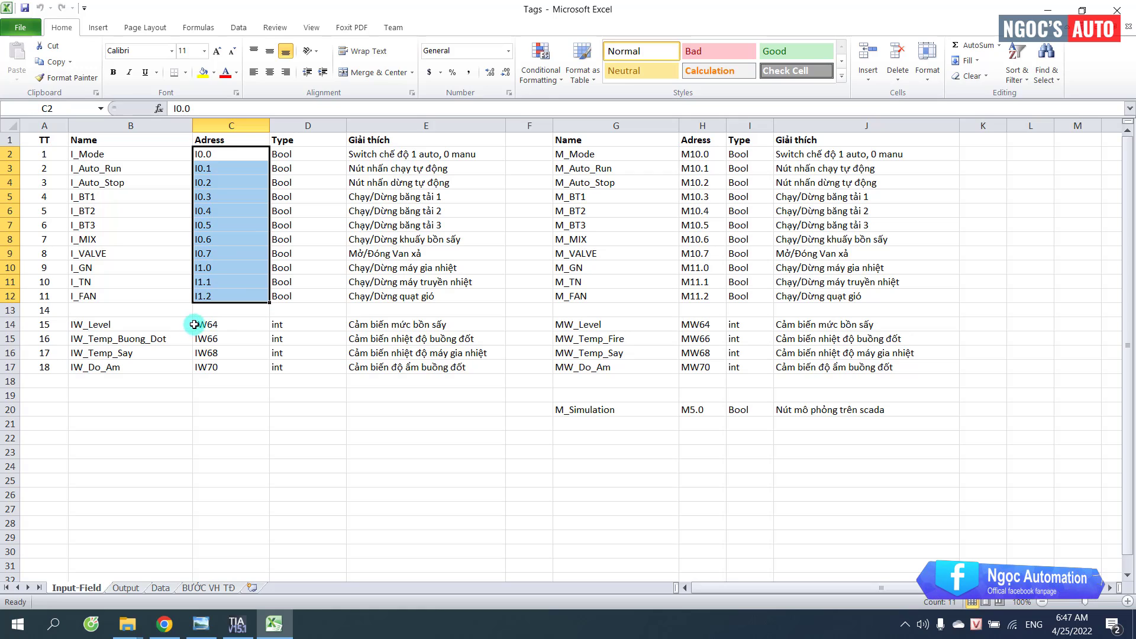
left_click_drag(194, 325, 212, 365)
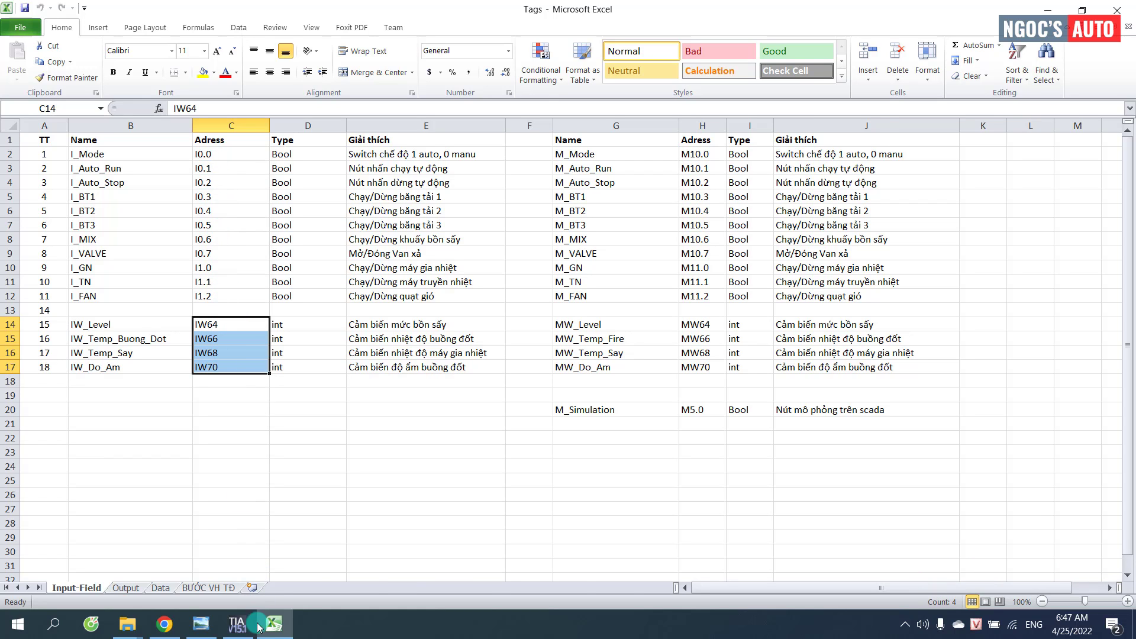
Step: Return to TIA Portal and examine the CPU's catalog description for its onboard digital inputs and outputs
left_click(238, 623)
left_click(396, 226)
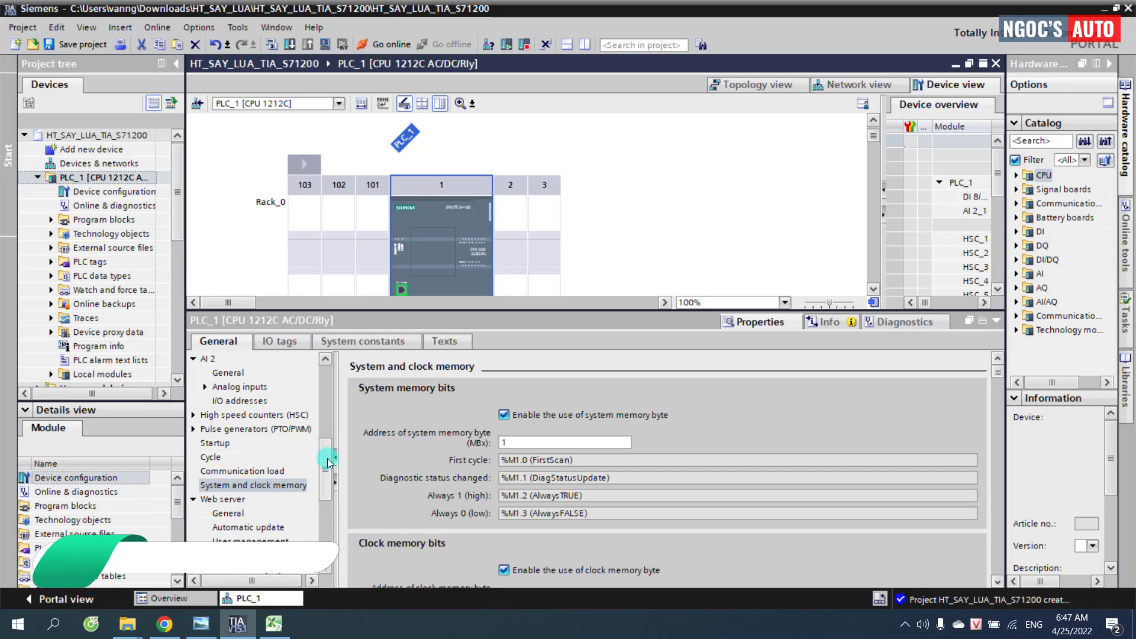
left_click_drag(327, 460, 321, 385)
left_click(228, 378)
left_click(231, 374)
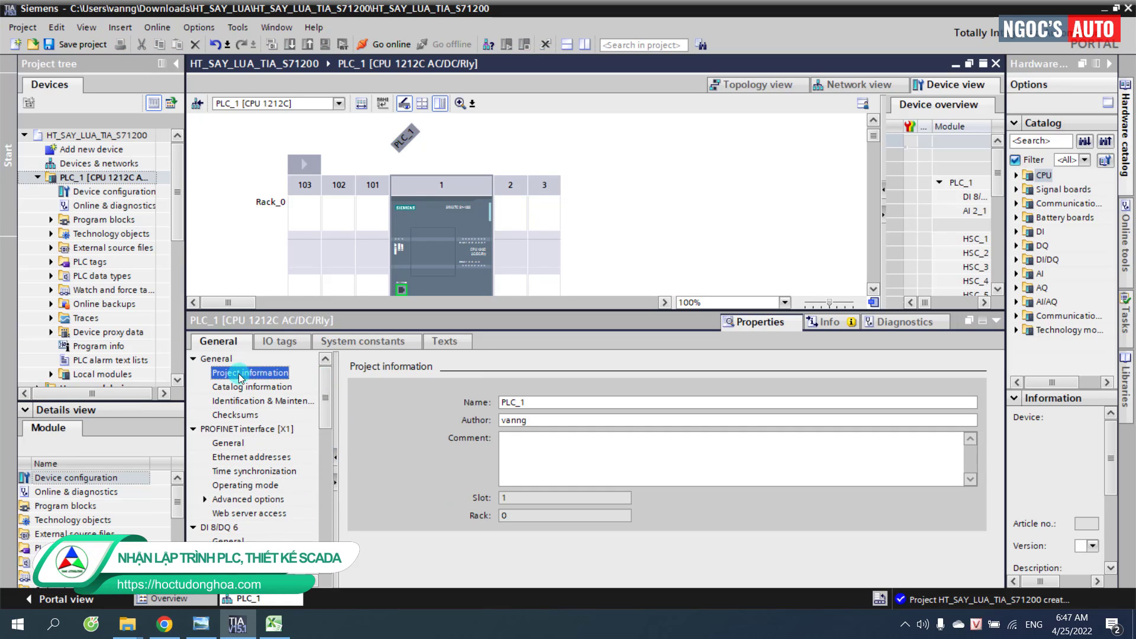
left_click(231, 361)
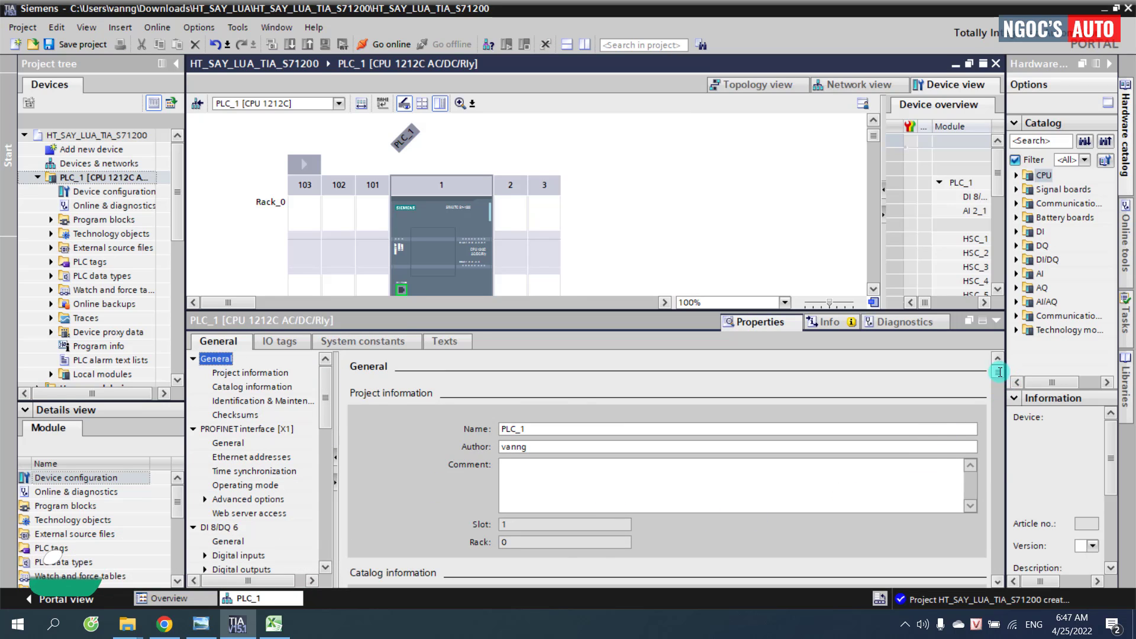
left_click_drag(996, 374, 999, 448)
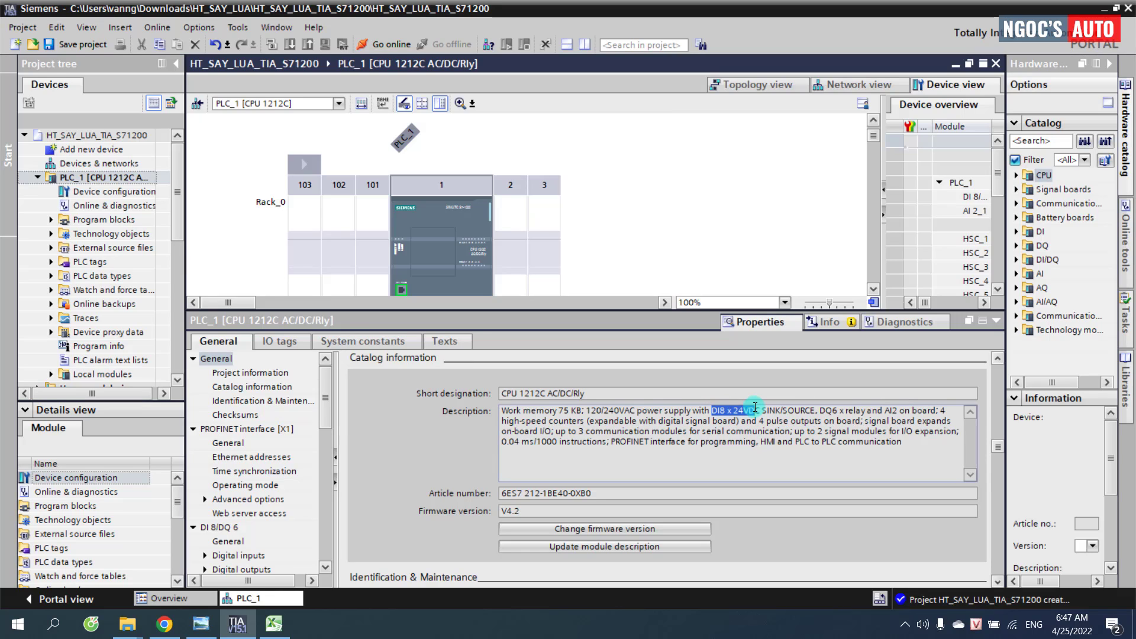
left_click_drag(820, 412, 837, 411)
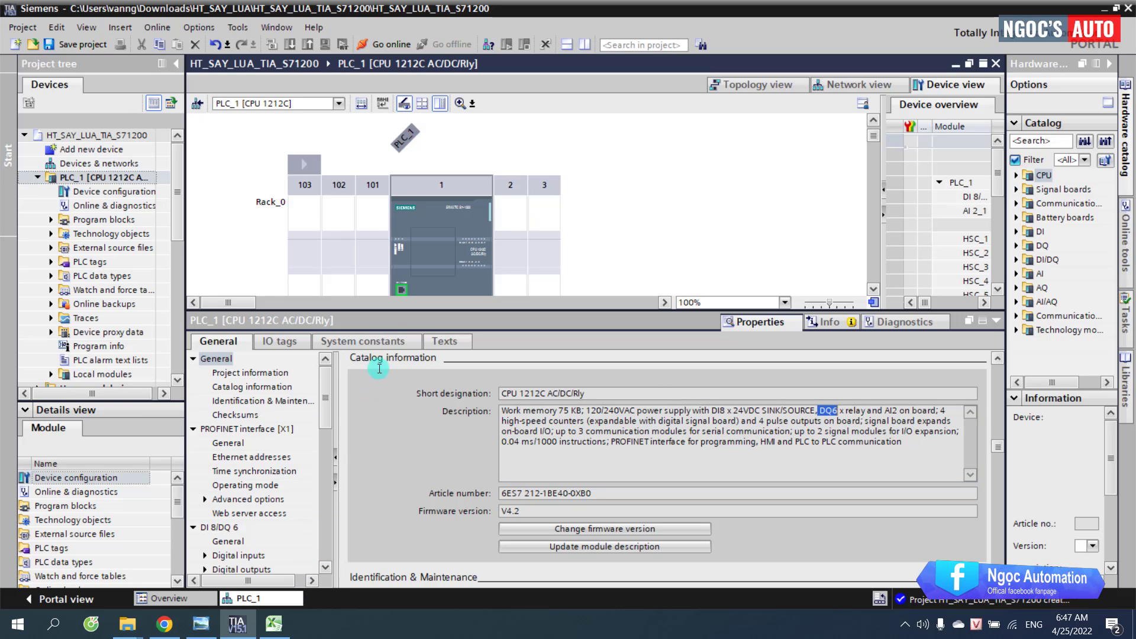
left_click(425, 215)
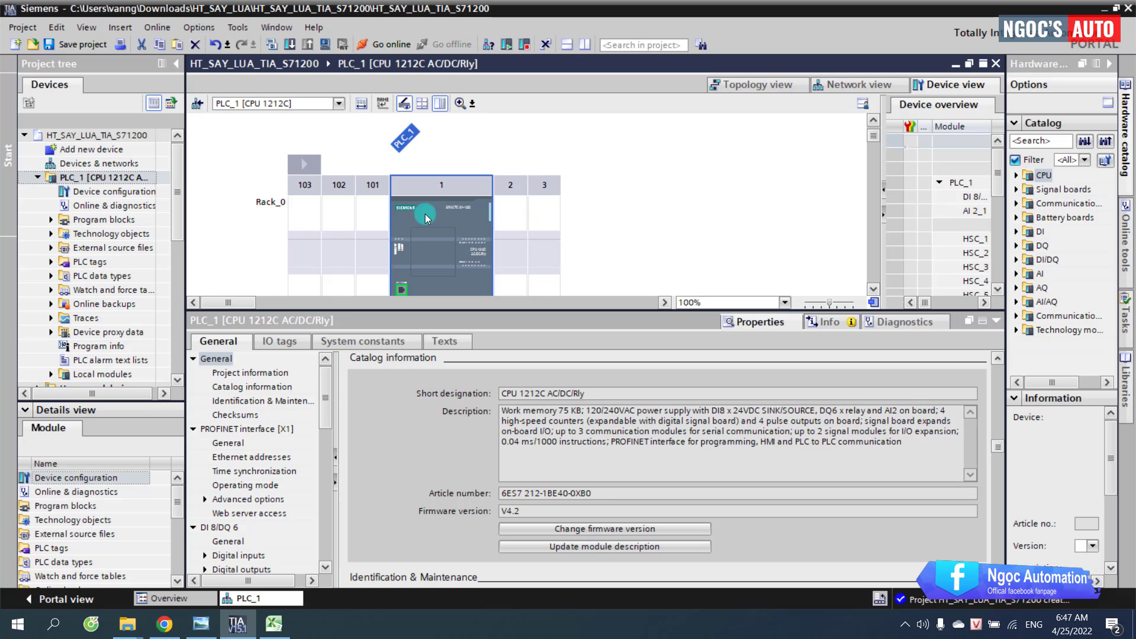
Step: Switch to the Tags workbook in Excel and review the digital output tags on the Output sheet and the input tags on Input-Field
left_click(274, 623)
left_click(125, 587)
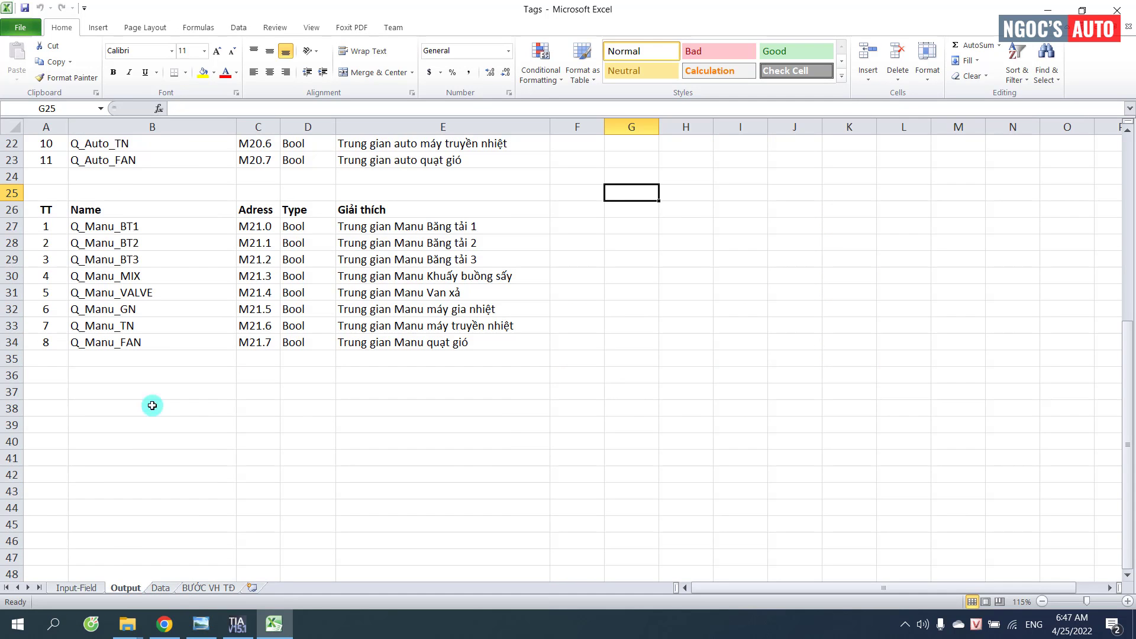
scroll(144, 193, "up", 7)
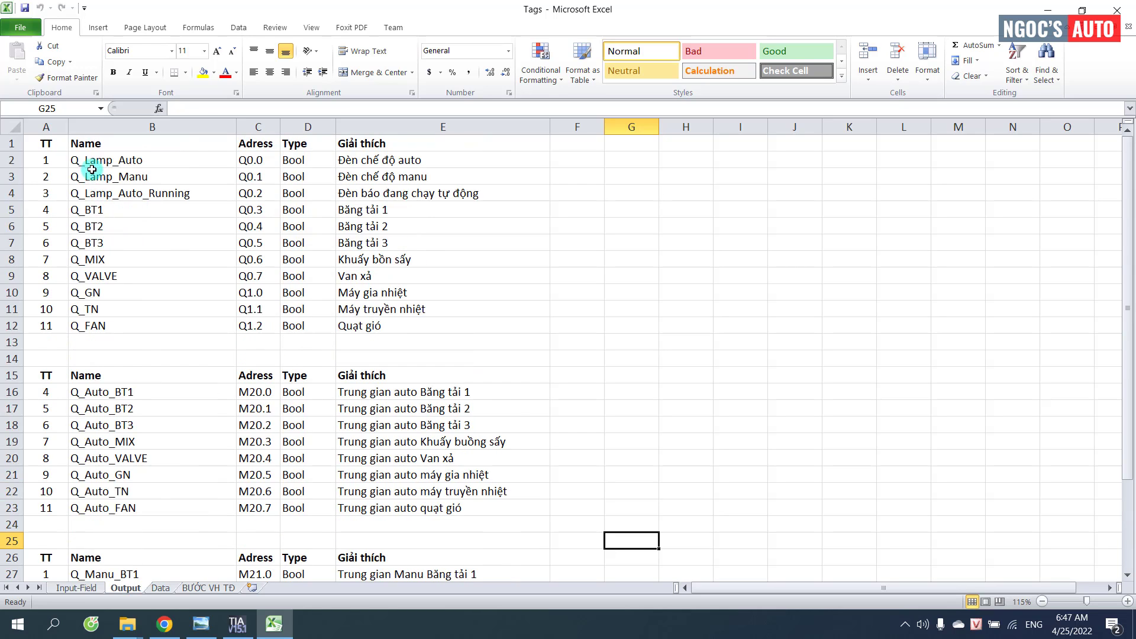
left_click_drag(92, 161, 103, 325)
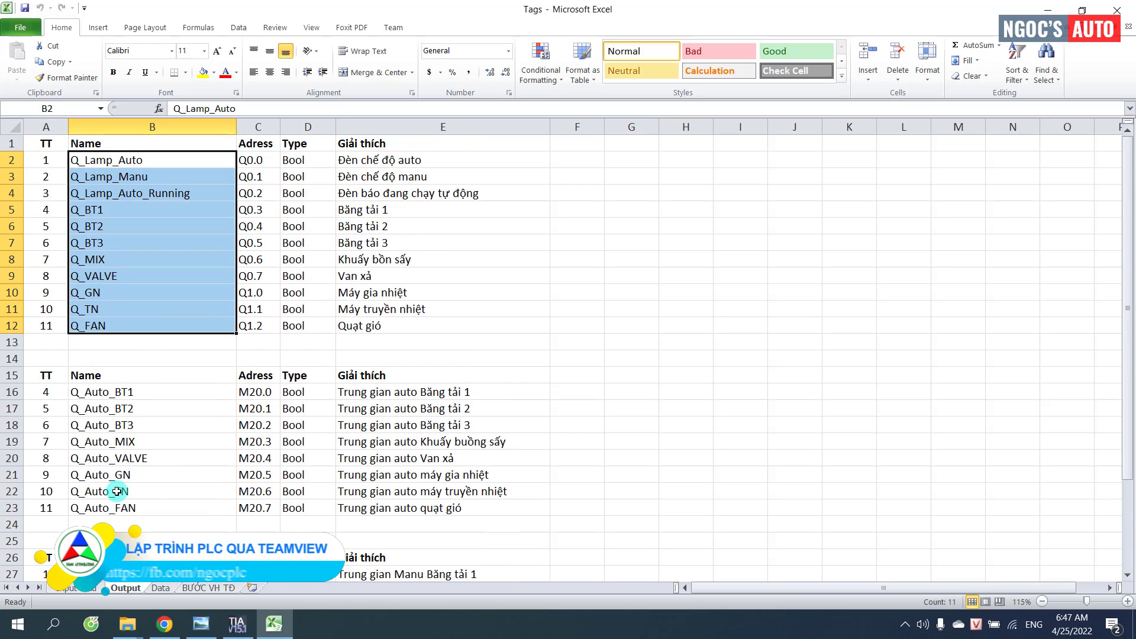
left_click(85, 589)
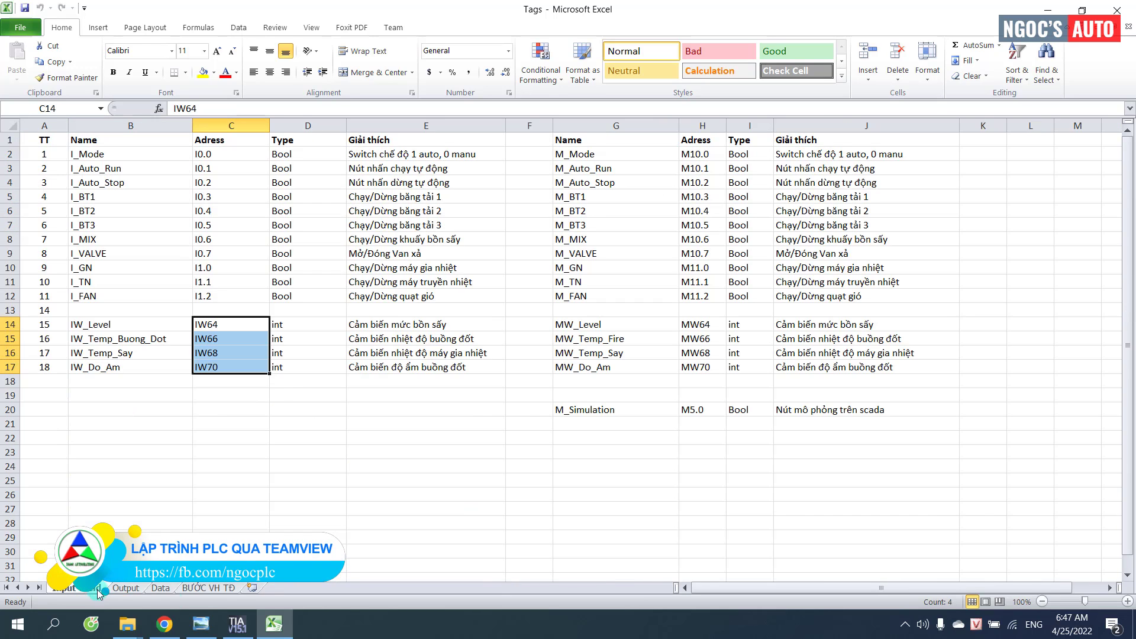
Step: Return to TIA Portal and add a DI 8/DQ 8x24VDC module, article number 6ES7 223-1BH32-0XB0, to slot 2 beside the CPU
left_click(237, 624)
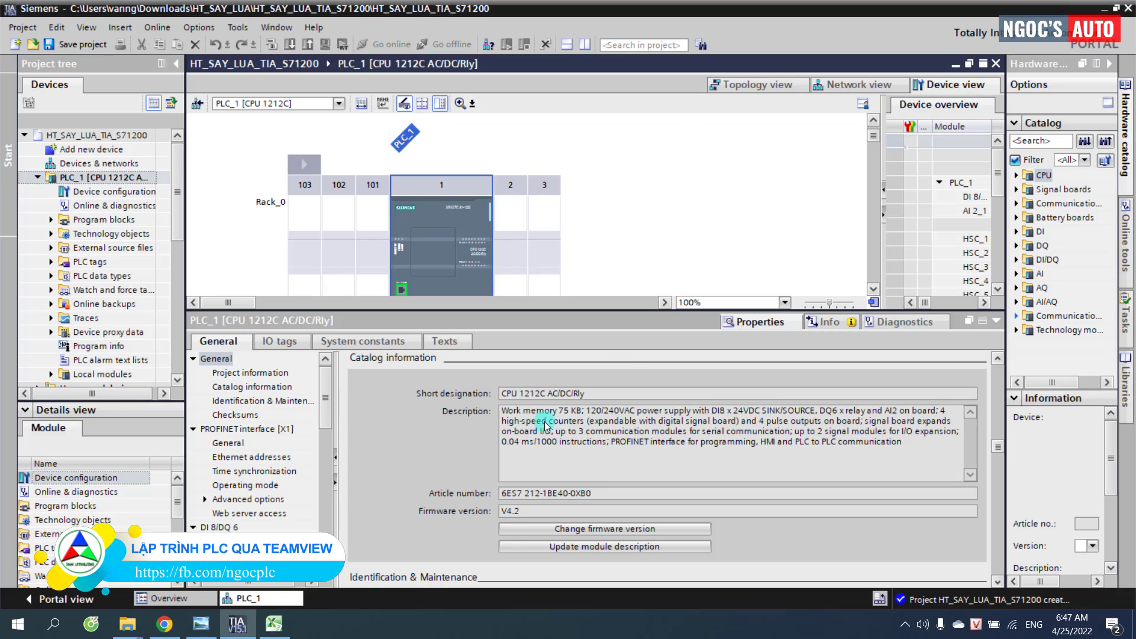
left_click(1021, 260)
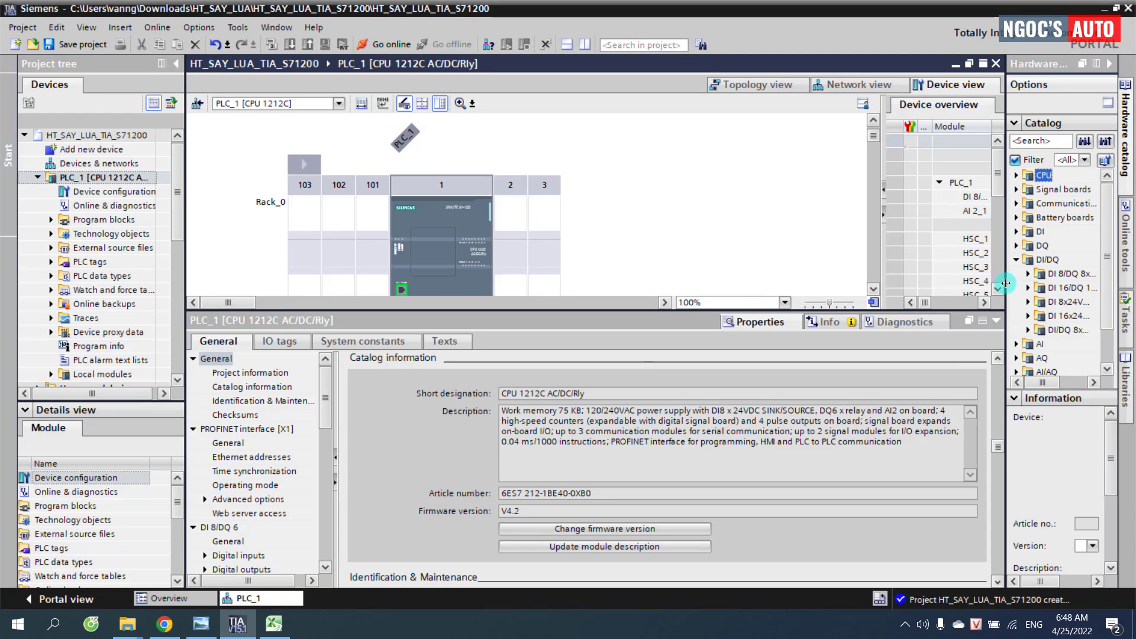
left_click_drag(1007, 278, 941, 284)
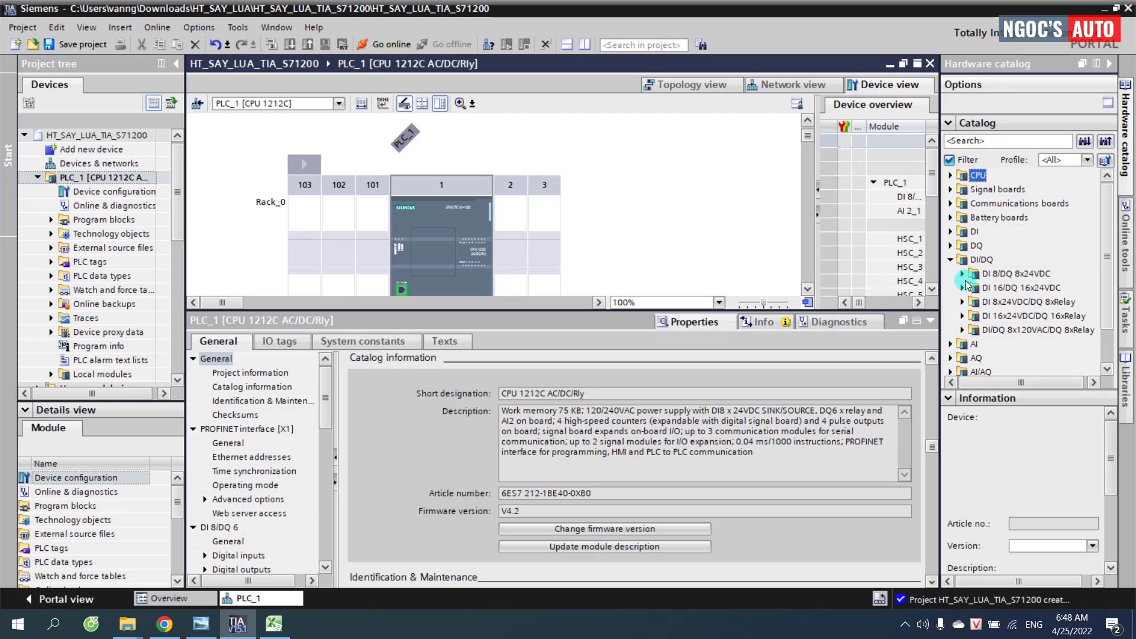
left_click(963, 276)
left_click(1002, 303)
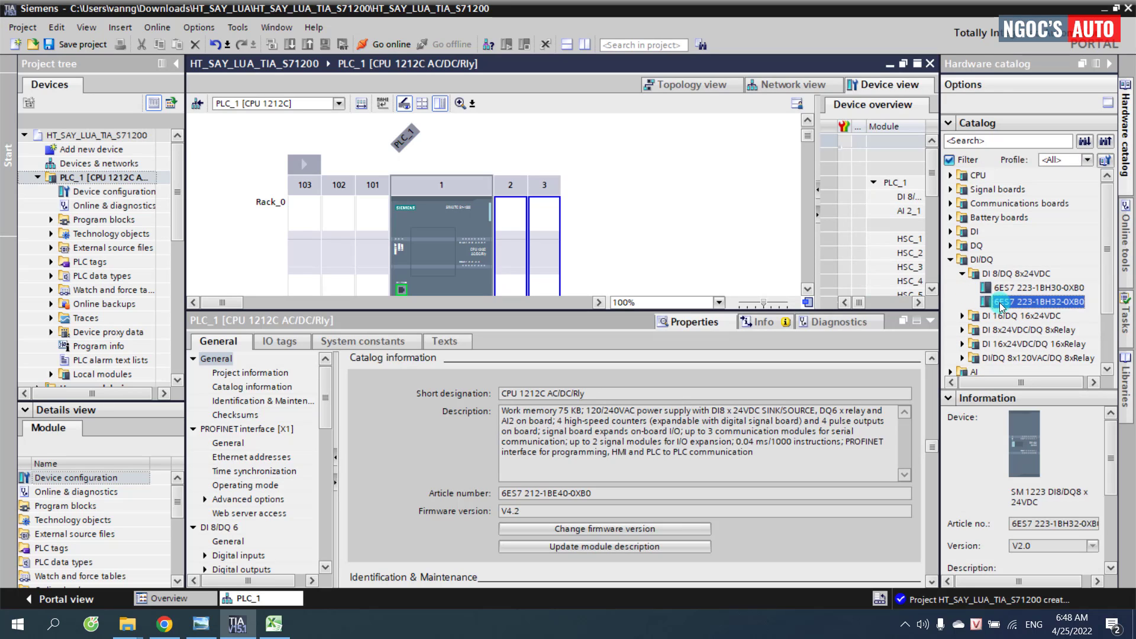
left_click_drag(1011, 306, 522, 237)
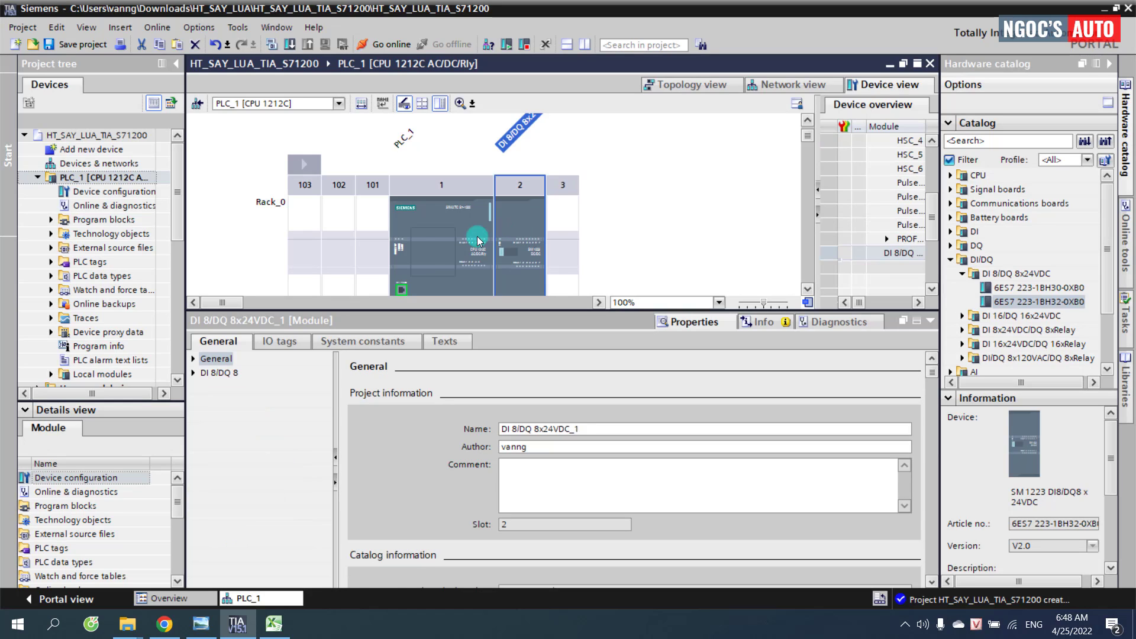
Step: Check the catalog description of PLC_1 for its onboard analog inputs
left_click(414, 214)
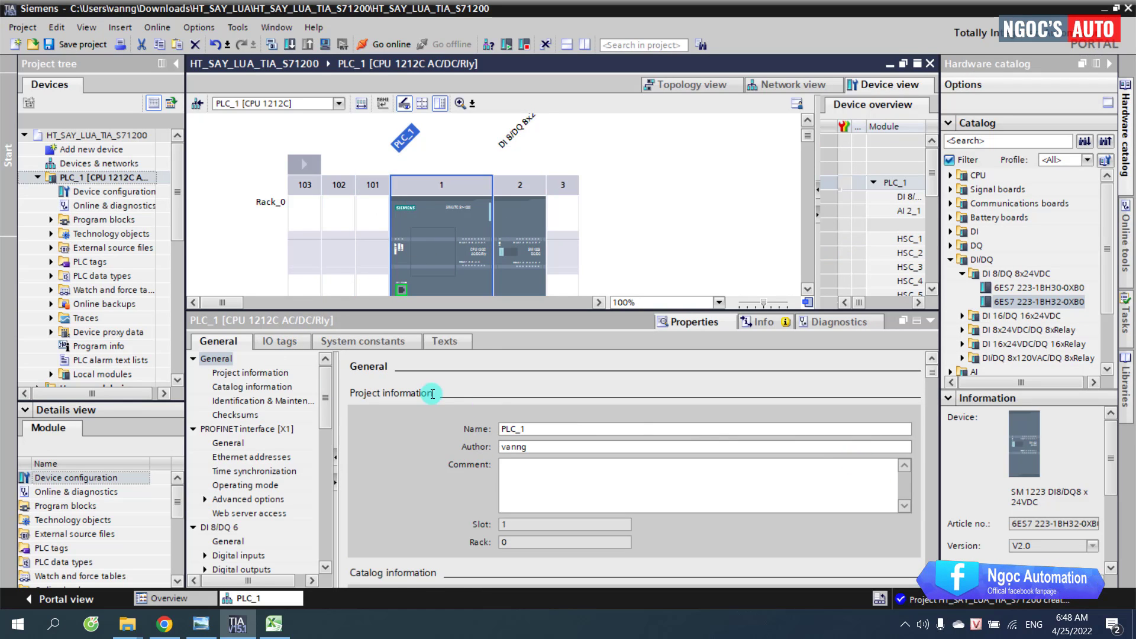
left_click(255, 373)
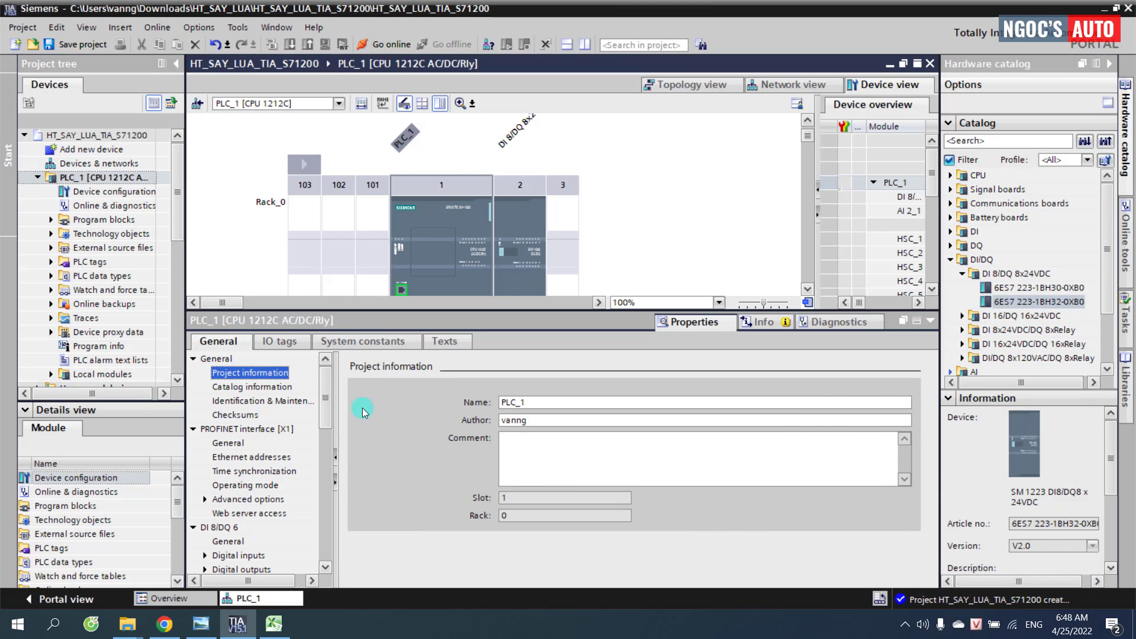
left_click(276, 388)
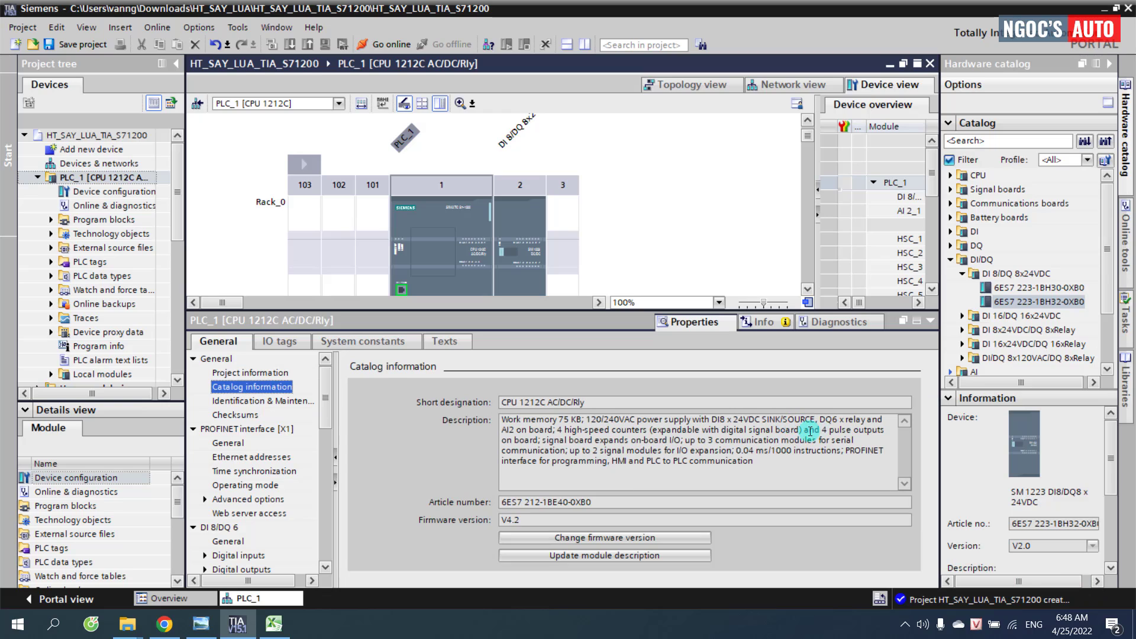
double_click(513, 429)
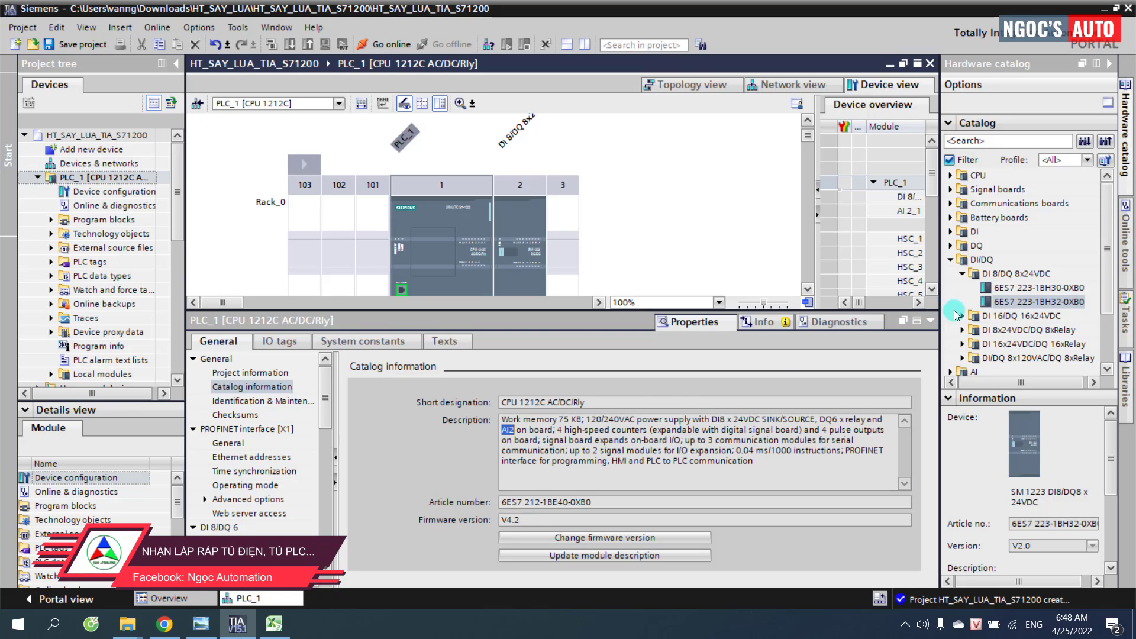
Step: Add an AI 4x13BIT analog input module, article number 6ES7 231-4HD32-0XB0, to slot 3 of the rack
left_click(951, 260)
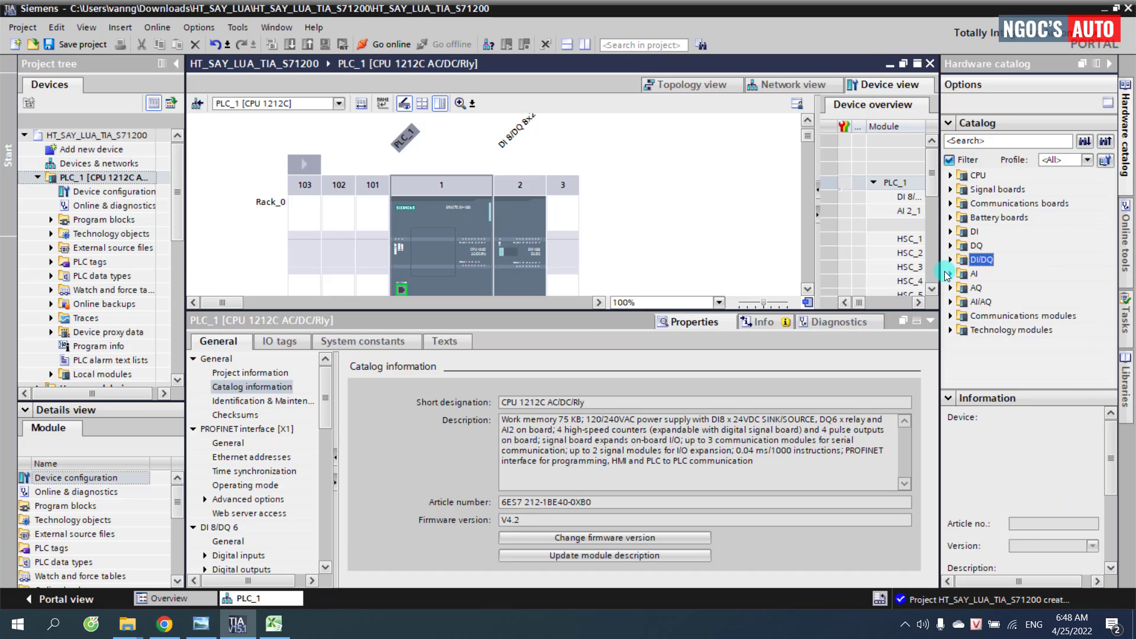
left_click(949, 274)
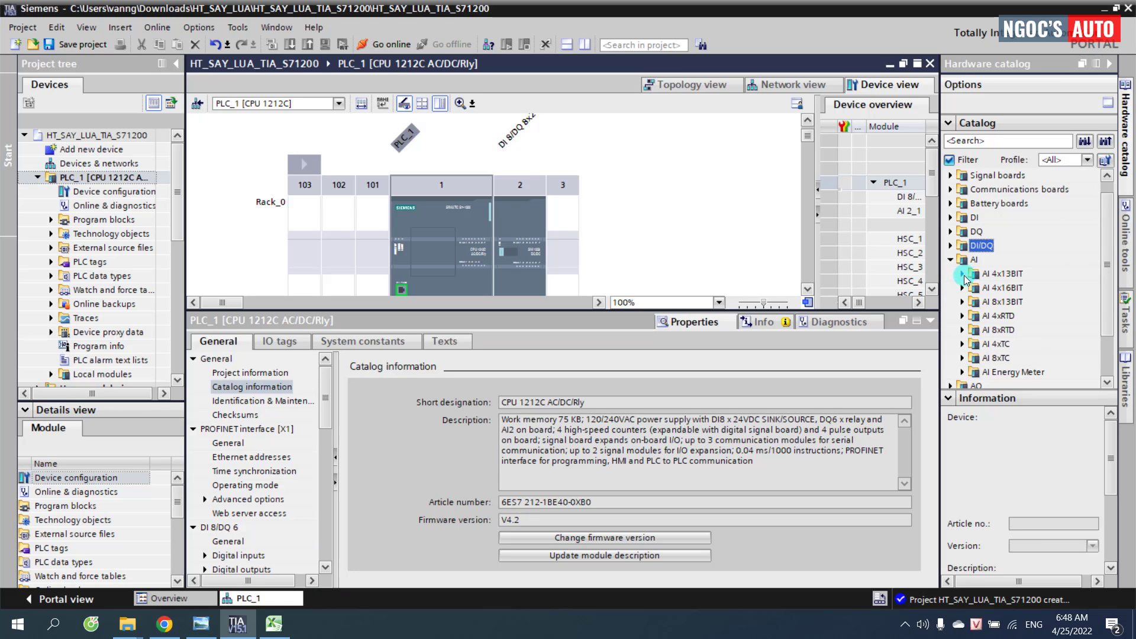
left_click(963, 274)
left_click(1006, 303)
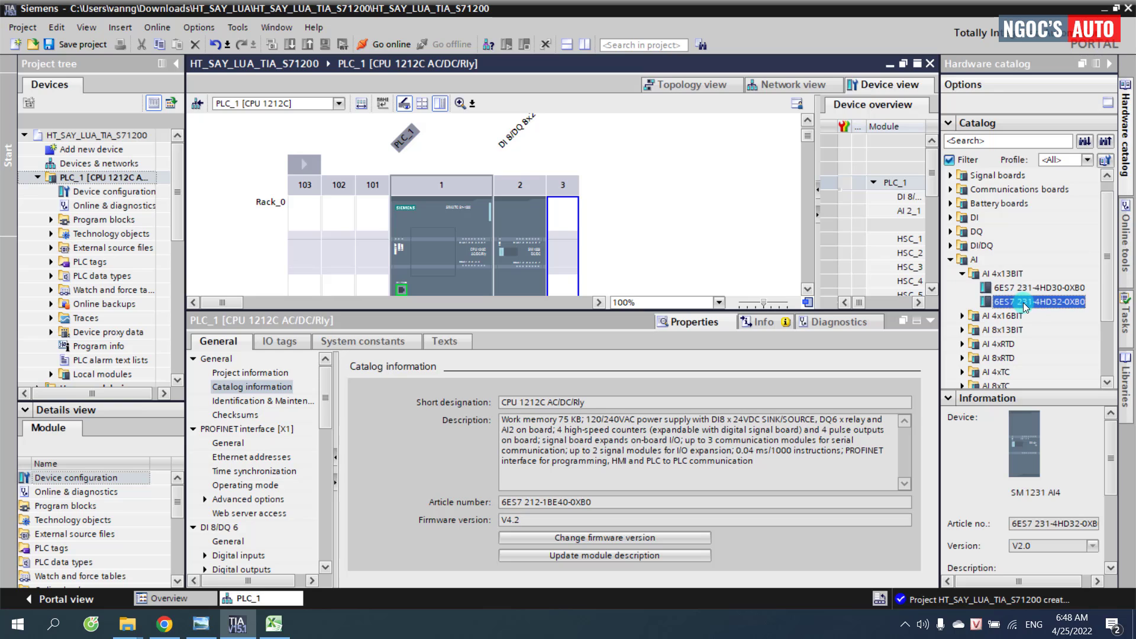
left_click_drag(1026, 306, 570, 223)
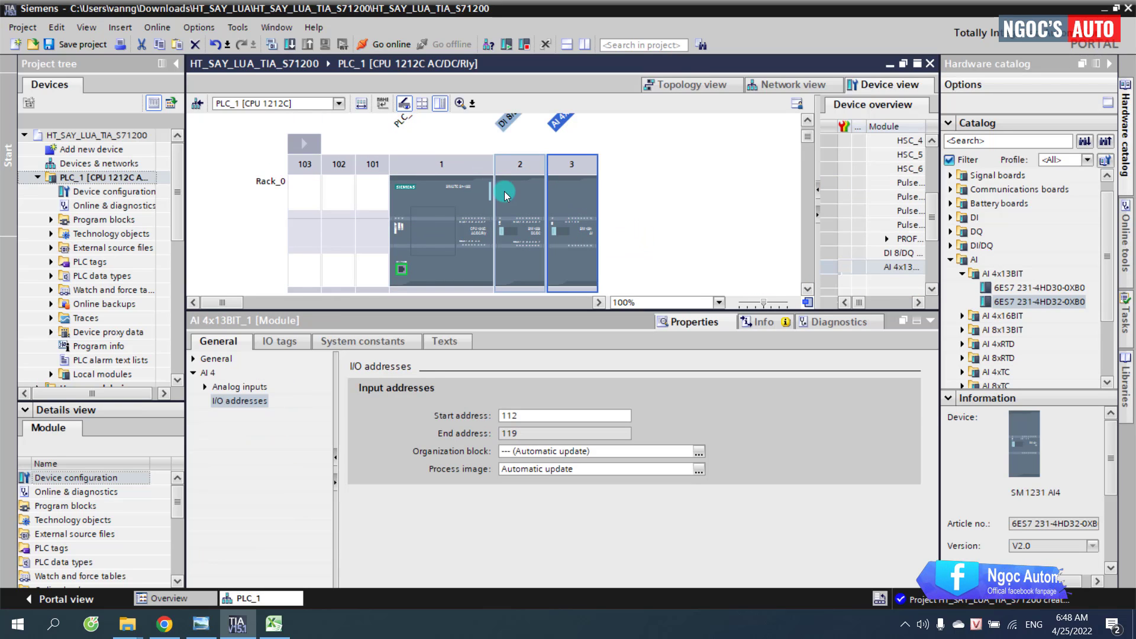
left_click(431, 184)
left_click(569, 189)
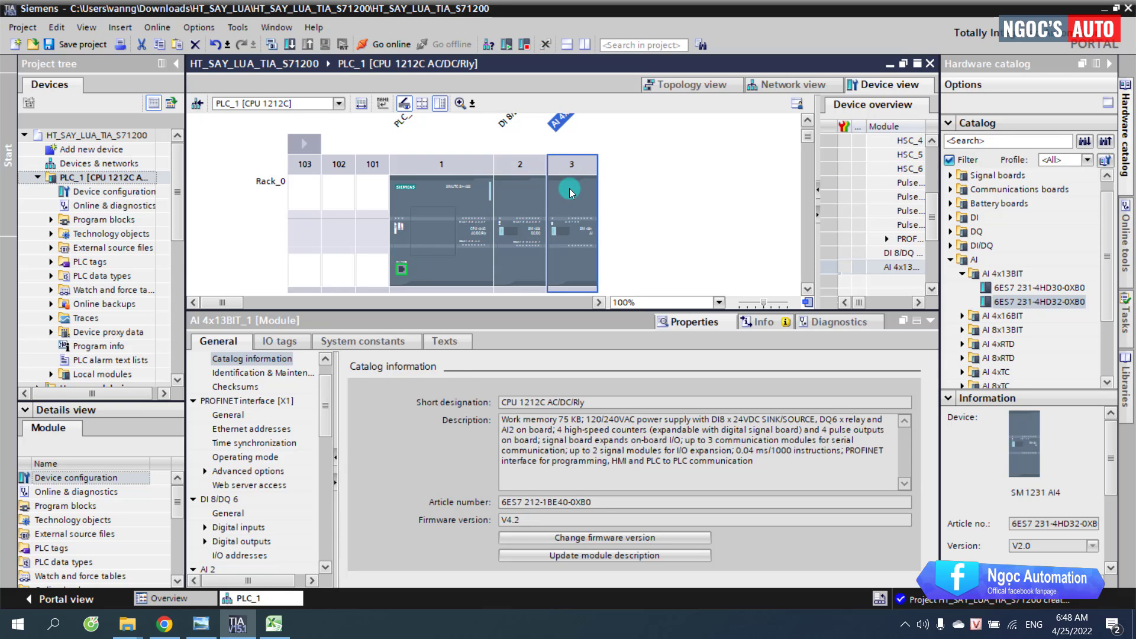
left_click(464, 193)
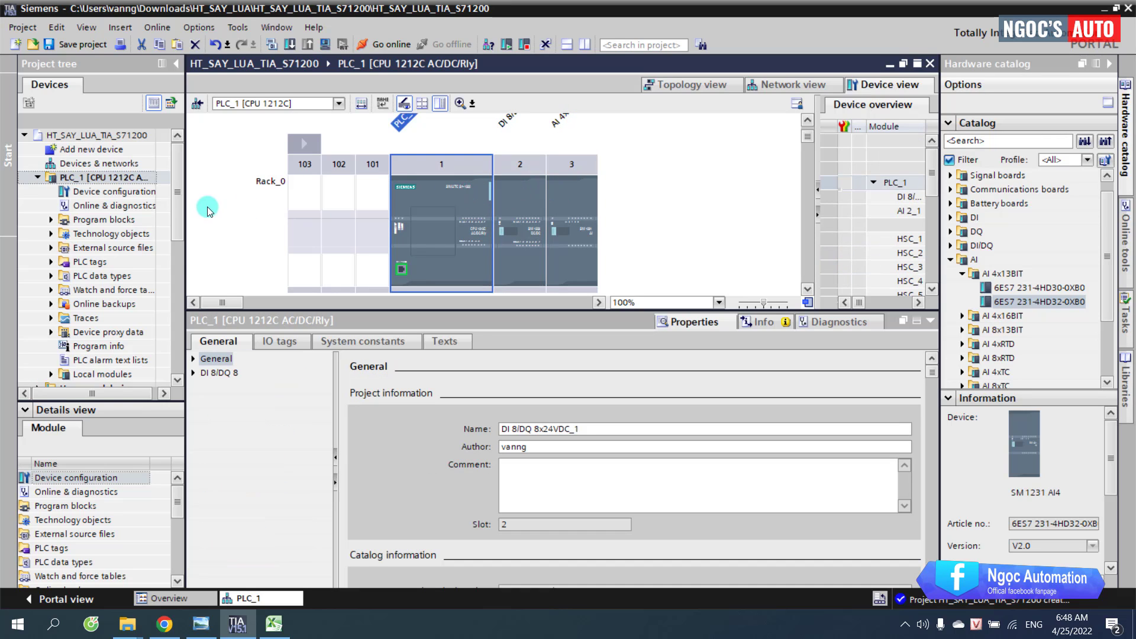
Step: Add a PC system to the project using the SIMATIC HMI application WinCC RT Advanced, version 15.1.0.0
left_click(93, 154)
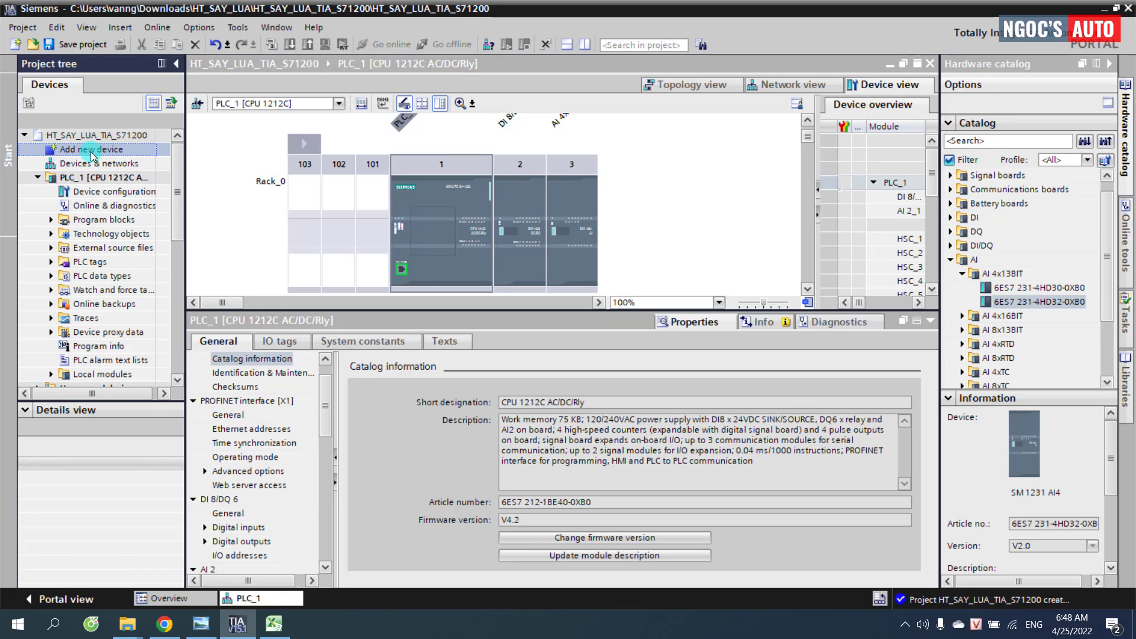
double_click(93, 155)
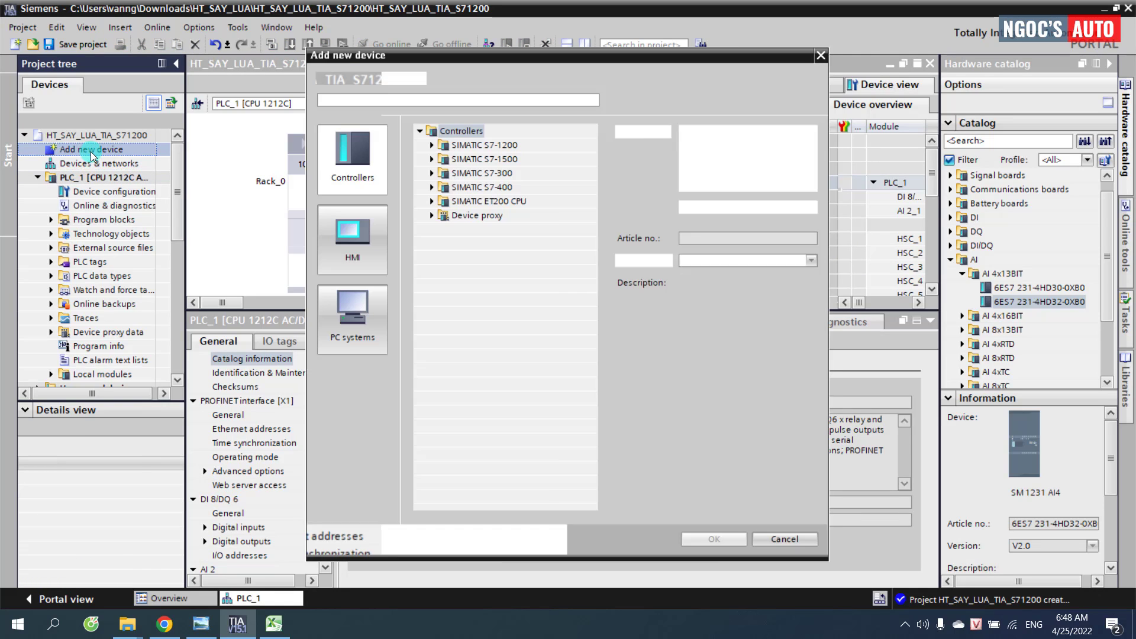
left_click(350, 249)
left_click(352, 314)
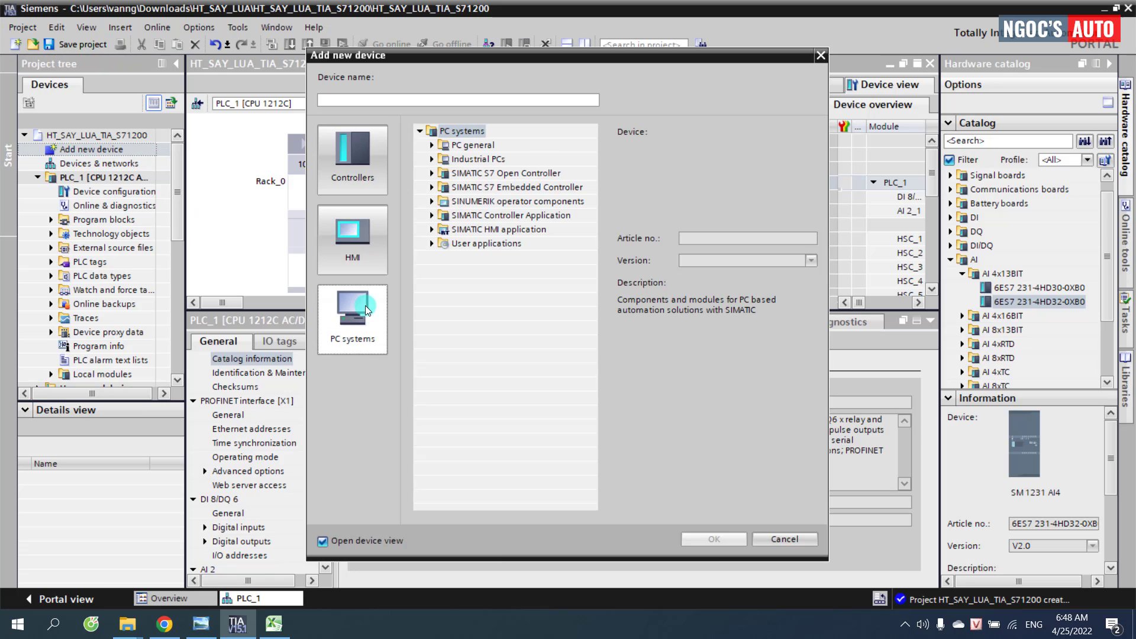
left_click(431, 230)
left_click(501, 243)
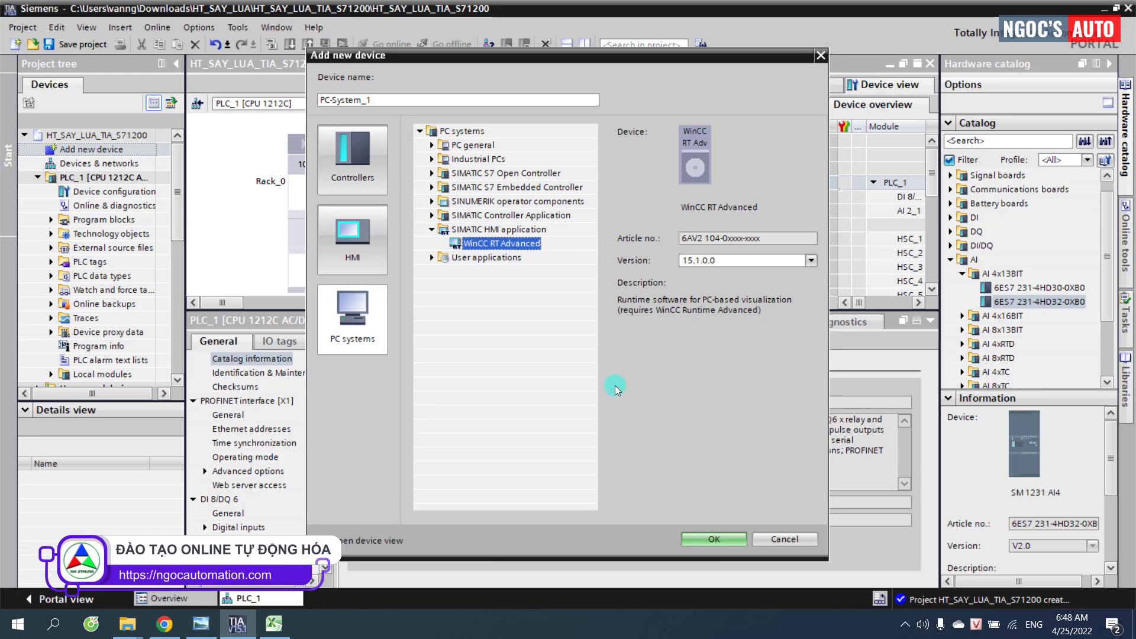
left_click(687, 539)
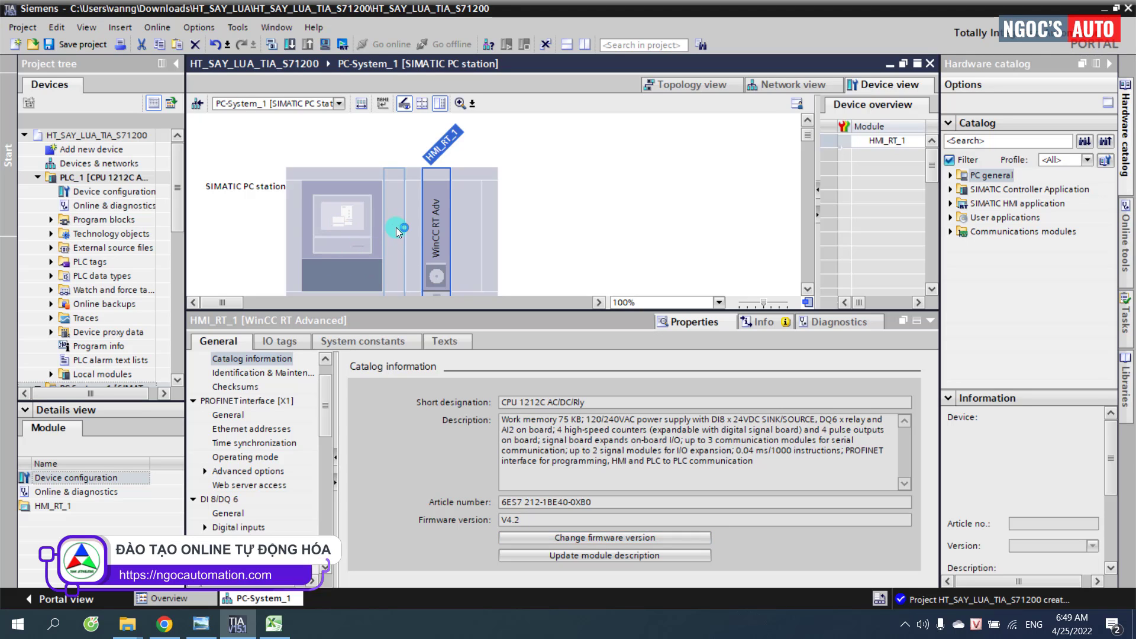
Step: Insert an IE general PROFINET/Ethernet communications module into the PC station beside the WinCC RT Advanced application
left_click(416, 230)
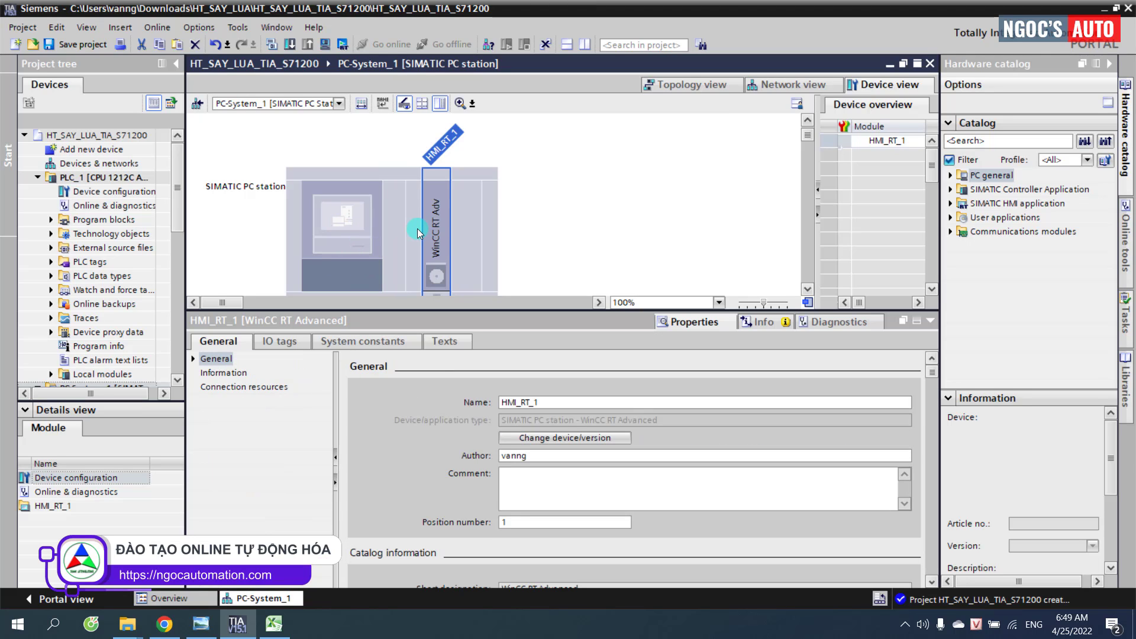
left_click(951, 232)
left_click(962, 246)
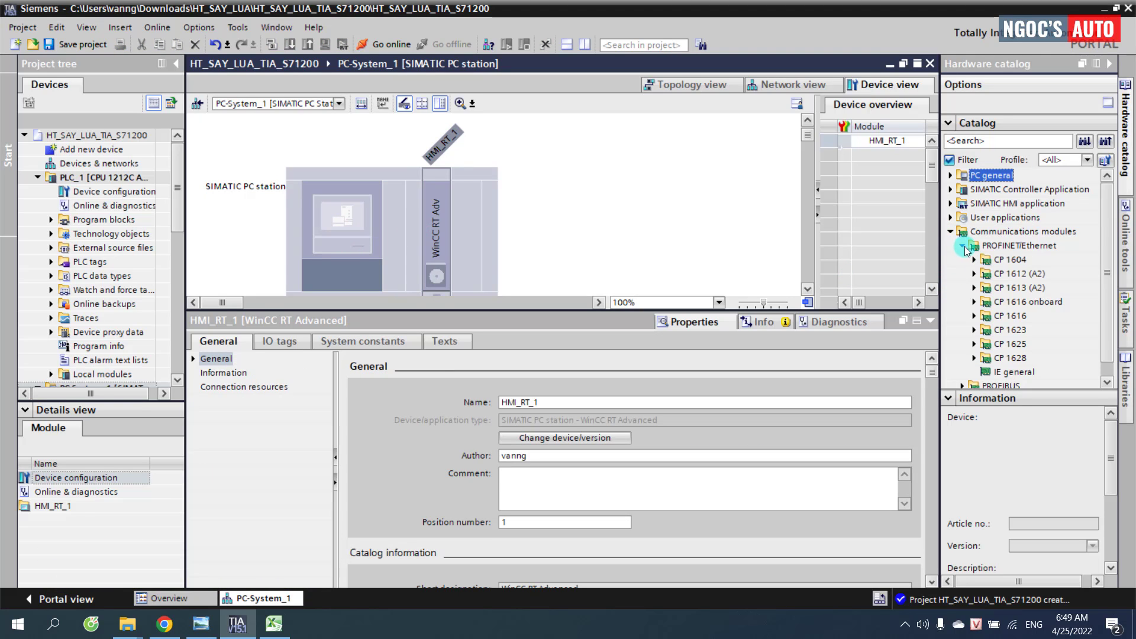
scroll(986, 296, "down", 1)
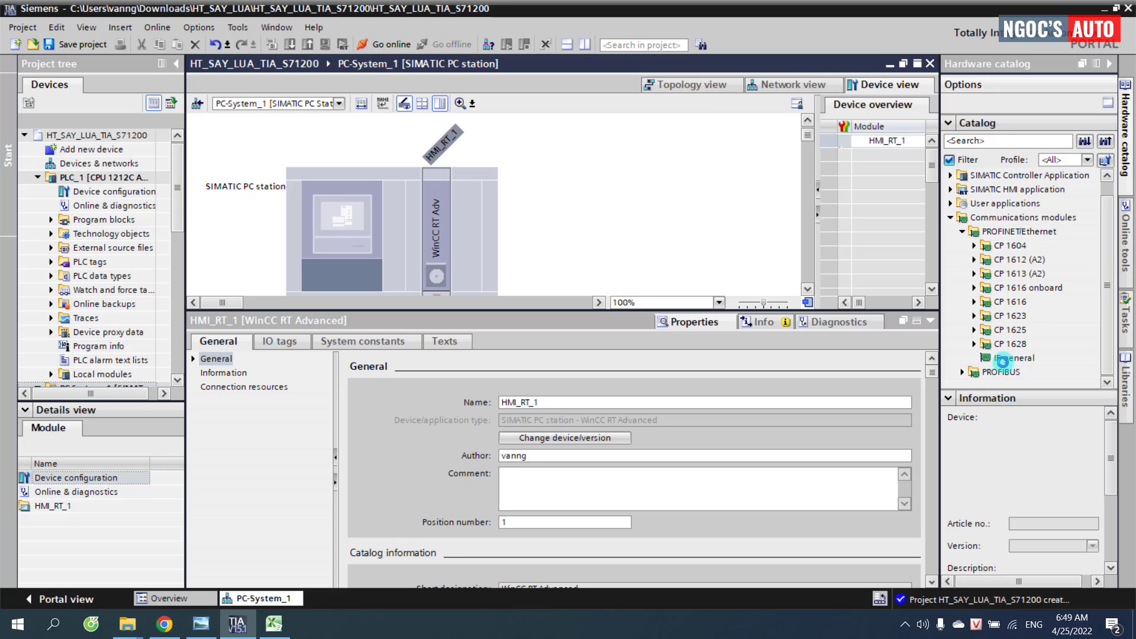
left_click(1003, 359)
left_click_drag(1014, 363, 392, 243)
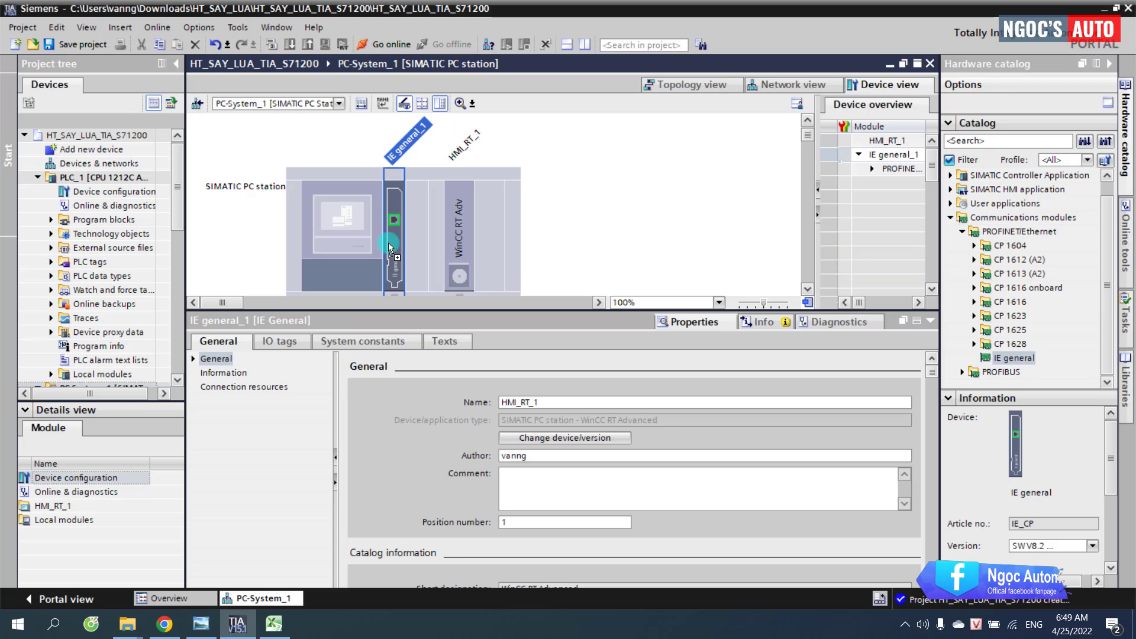
Step: Network the PLC_1 and IE general PROFINET ports, and create an HMI connection between PLC_1 and WinCC RT Advanced
left_click(765, 85)
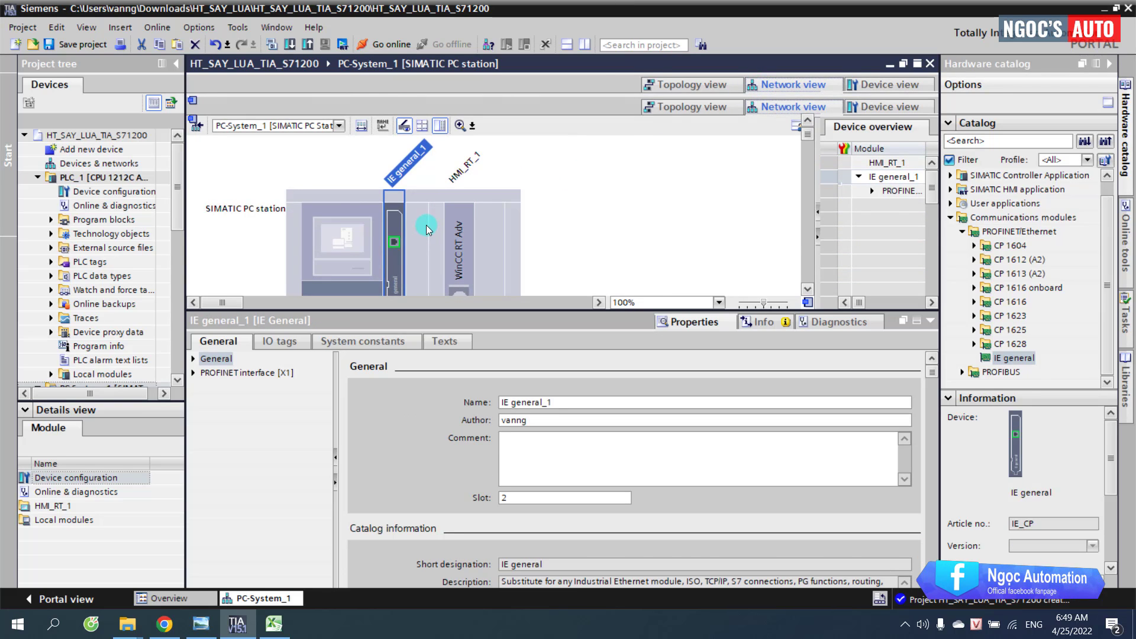
left_click_drag(279, 181, 471, 207)
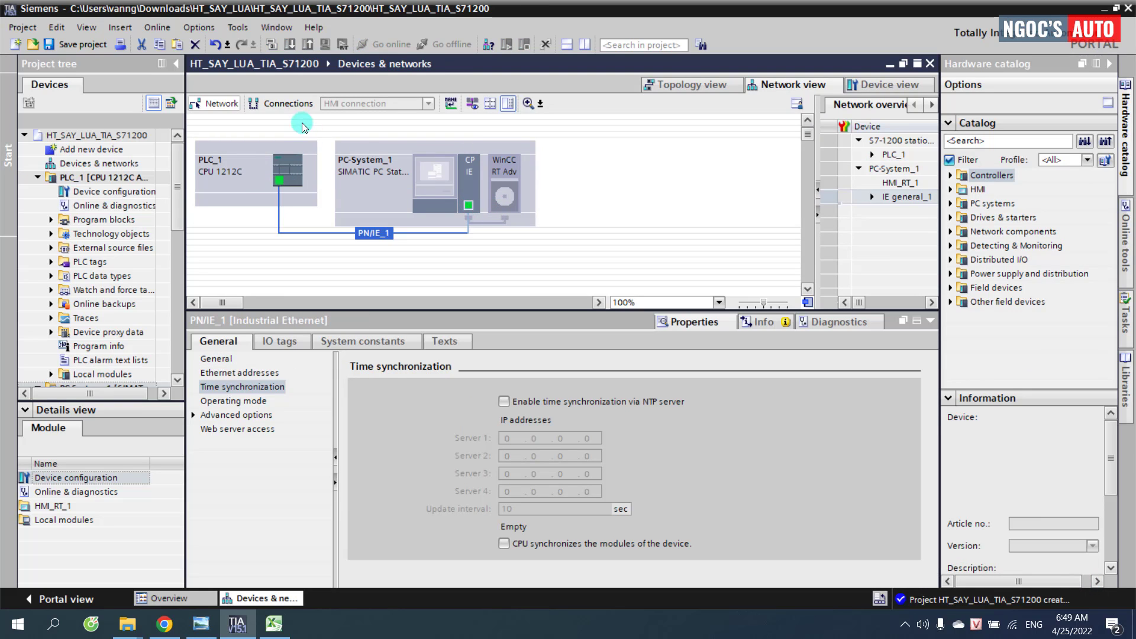
left_click(288, 105)
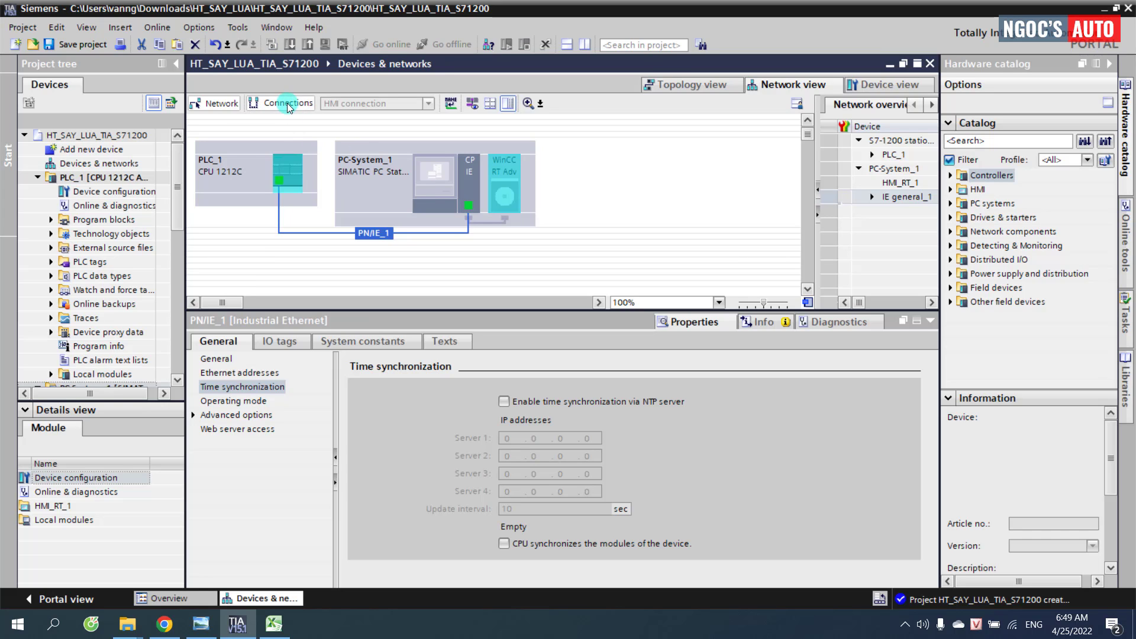
left_click(280, 177)
left_click_drag(507, 183, 509, 196)
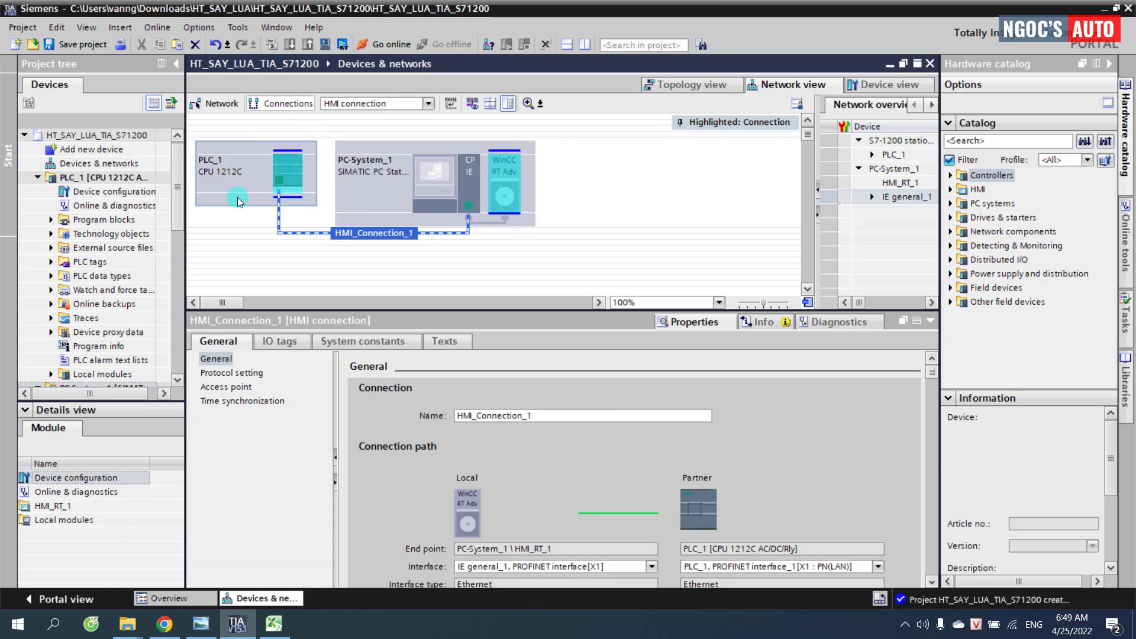
Step: Open the runtime settings of HMI_RT_1 under PC-System_1
left_click_drag(177, 196, 183, 264)
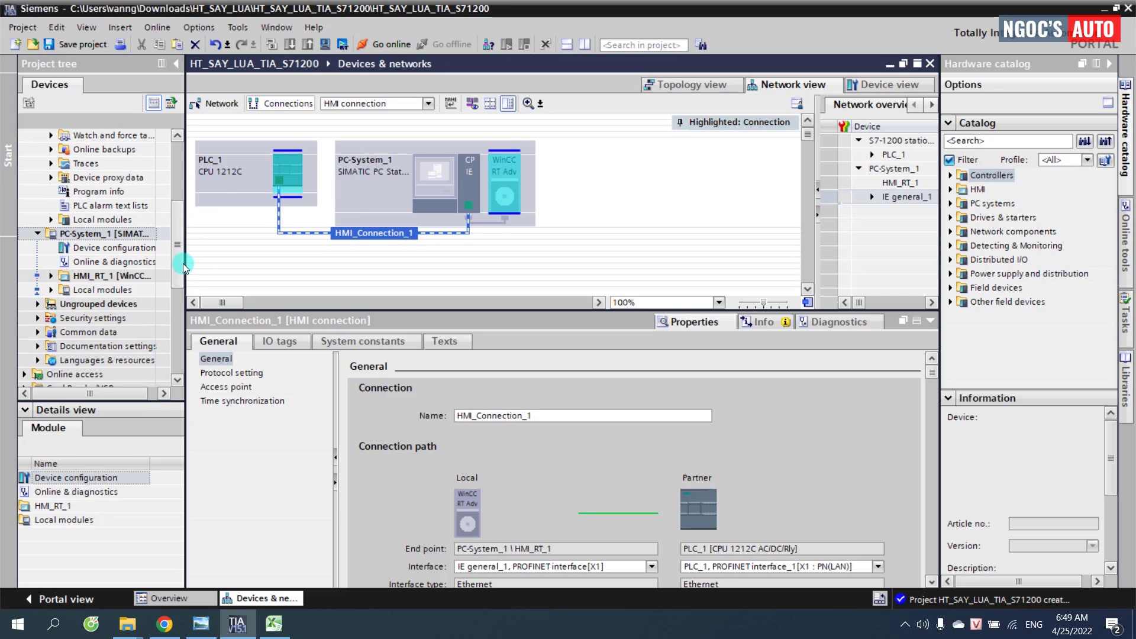
left_click(51, 234)
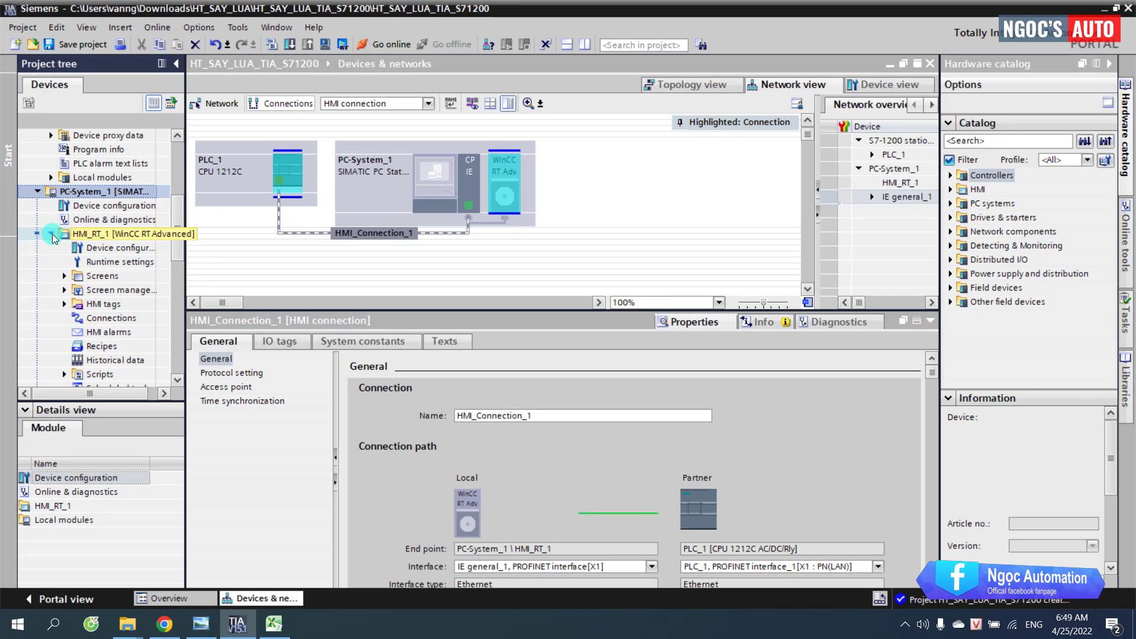
left_click(117, 267)
double_click(110, 262)
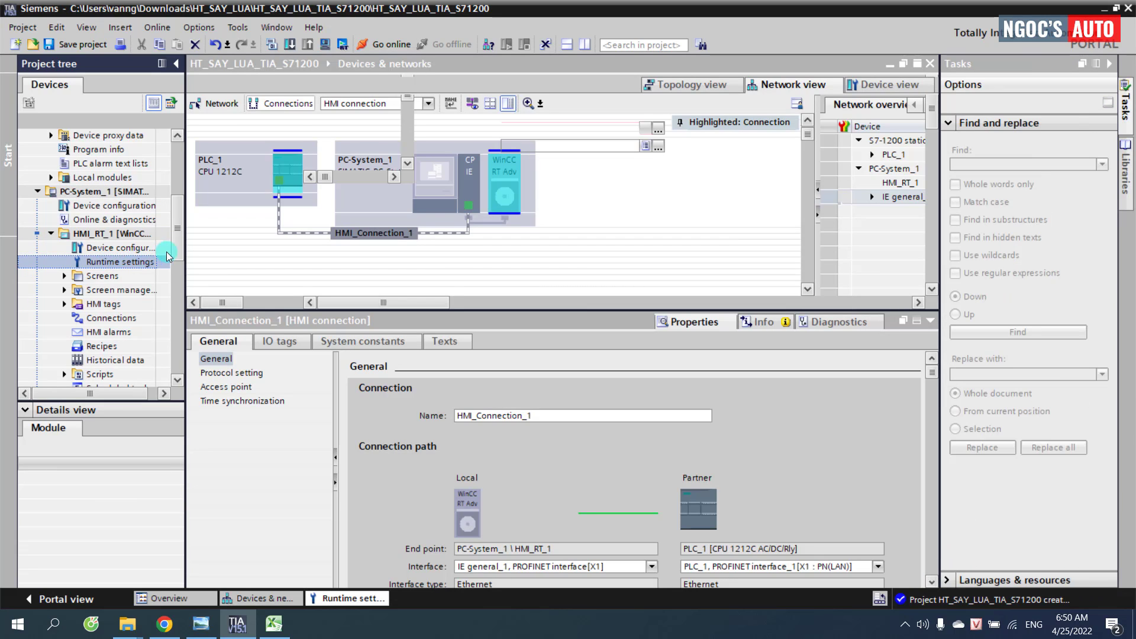
Step: Turn off full-screen mode and set the screen resolution to 800x600 in the HMI_RT_1 runtime settings
left_click_drag(182, 247, 277, 248)
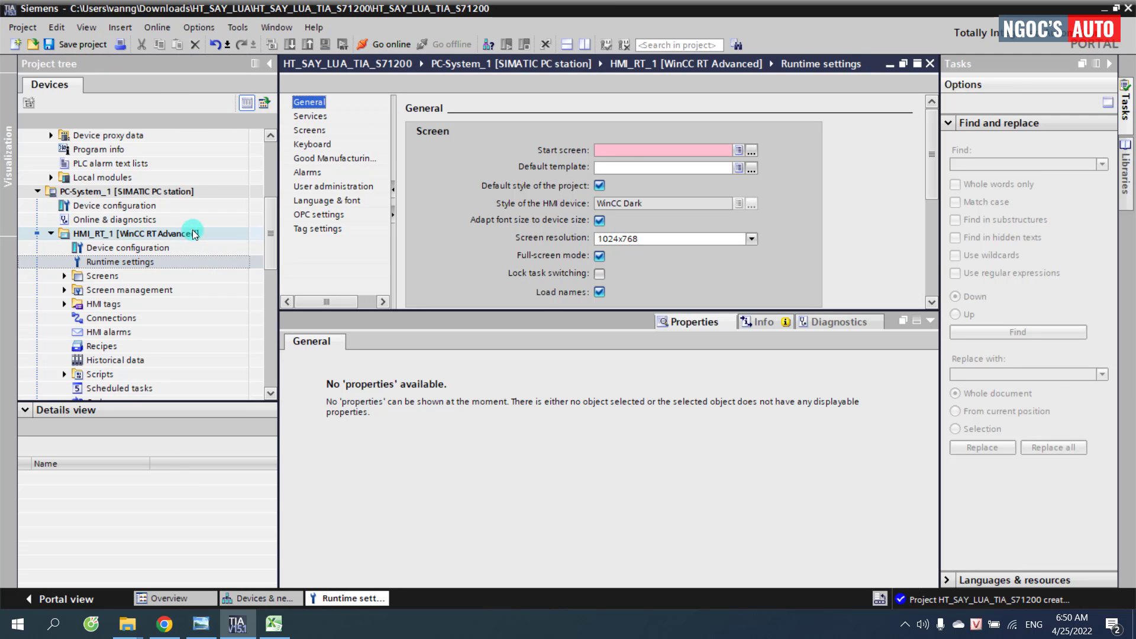
left_click(599, 256)
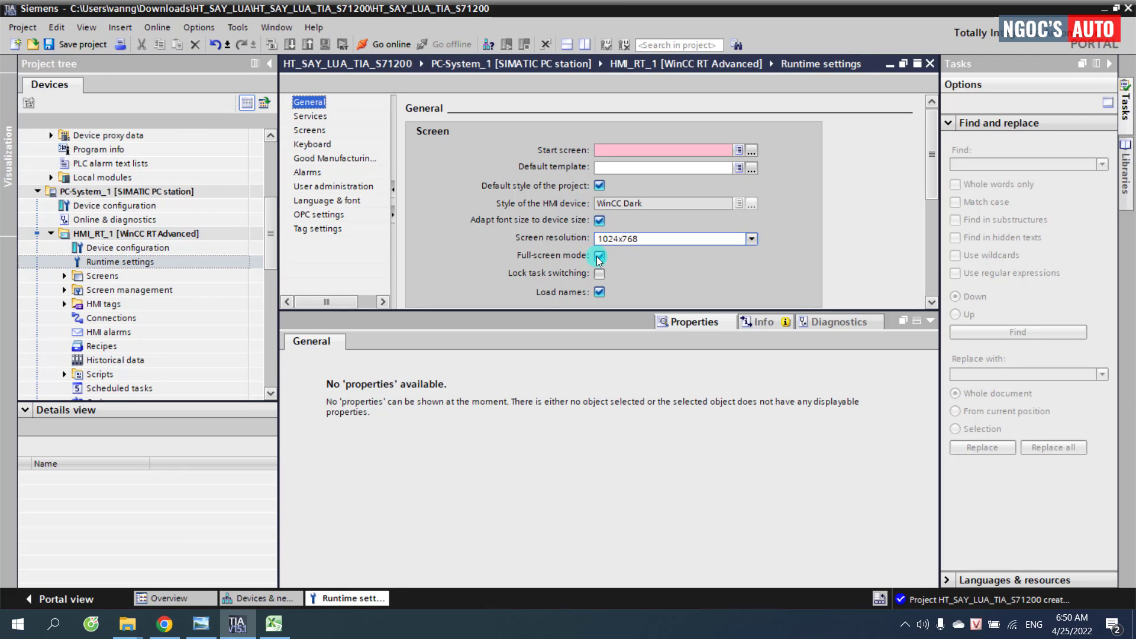
left_click(599, 256)
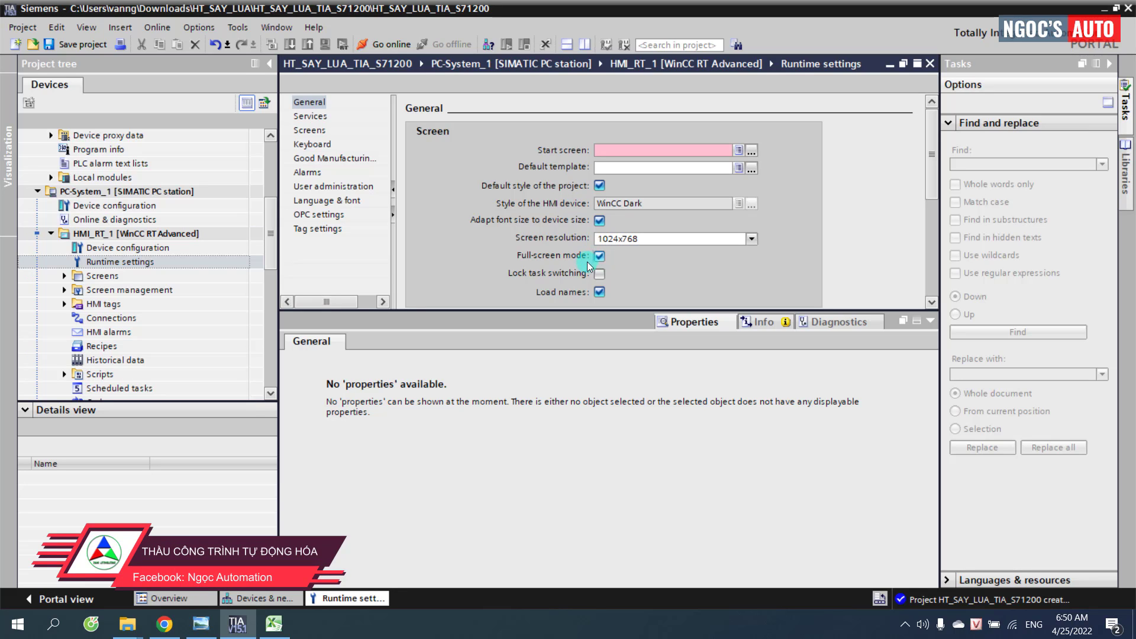
left_click(626, 246)
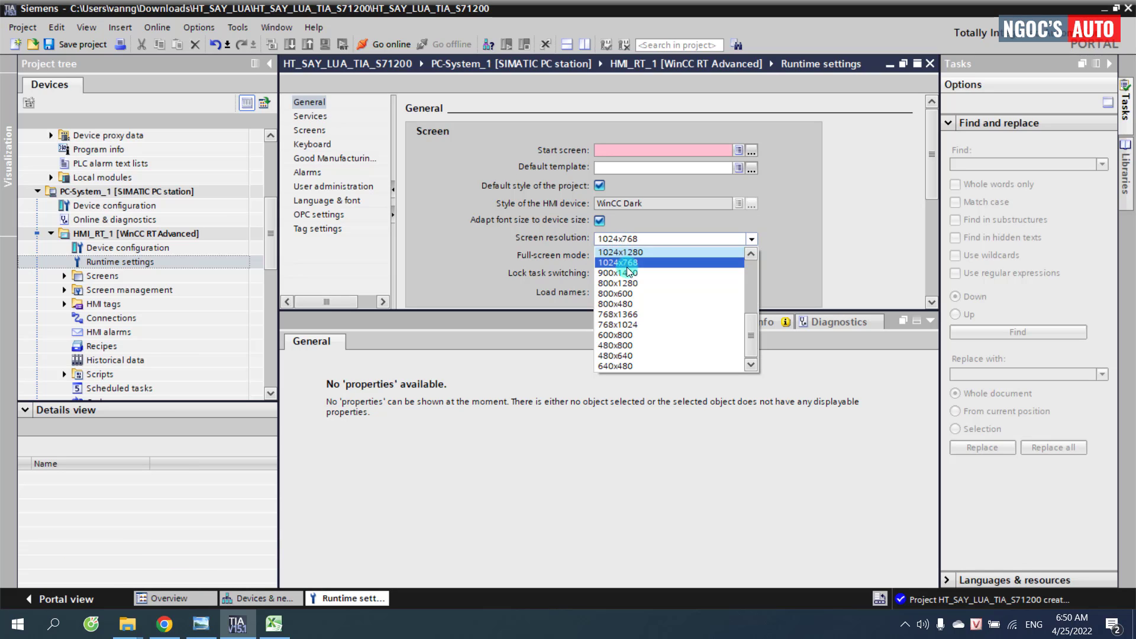
left_click(621, 293)
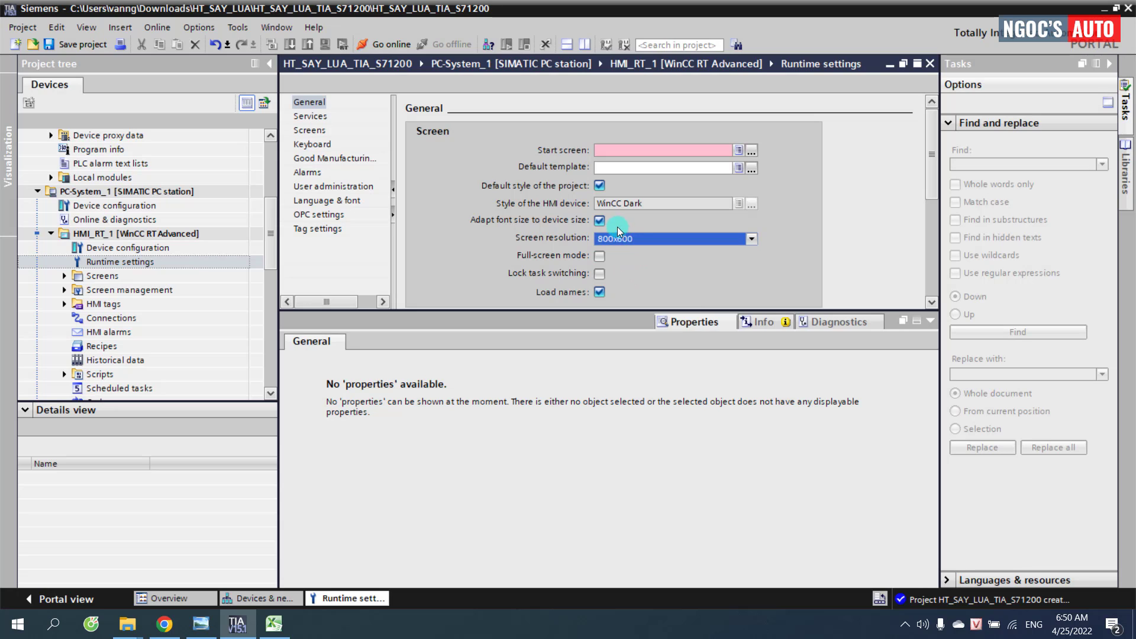
Step: Add a new screen to the Screens of HMI_RT_1 and collapse its properties to enlarge the drawing area
left_click(65, 277)
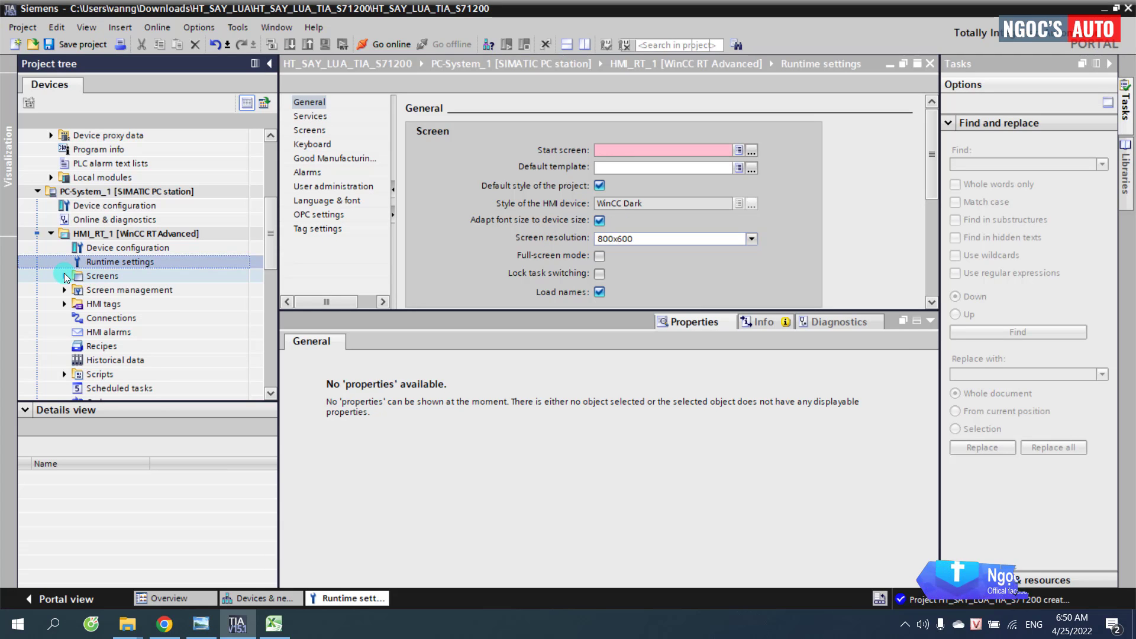
left_click(65, 276)
left_click(99, 291)
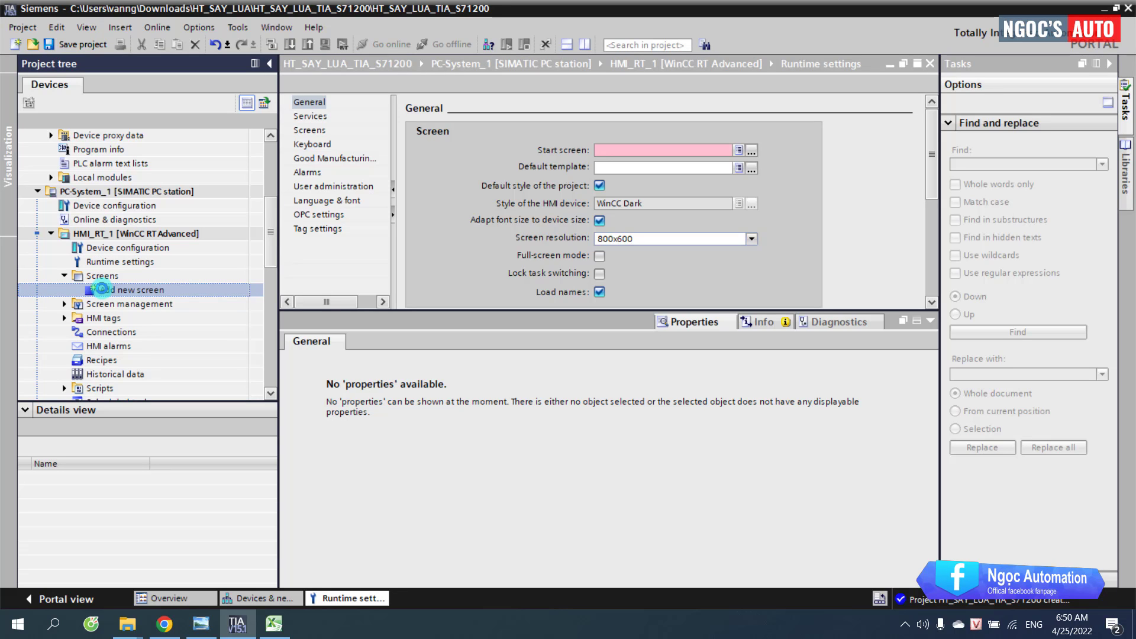
double_click(103, 288)
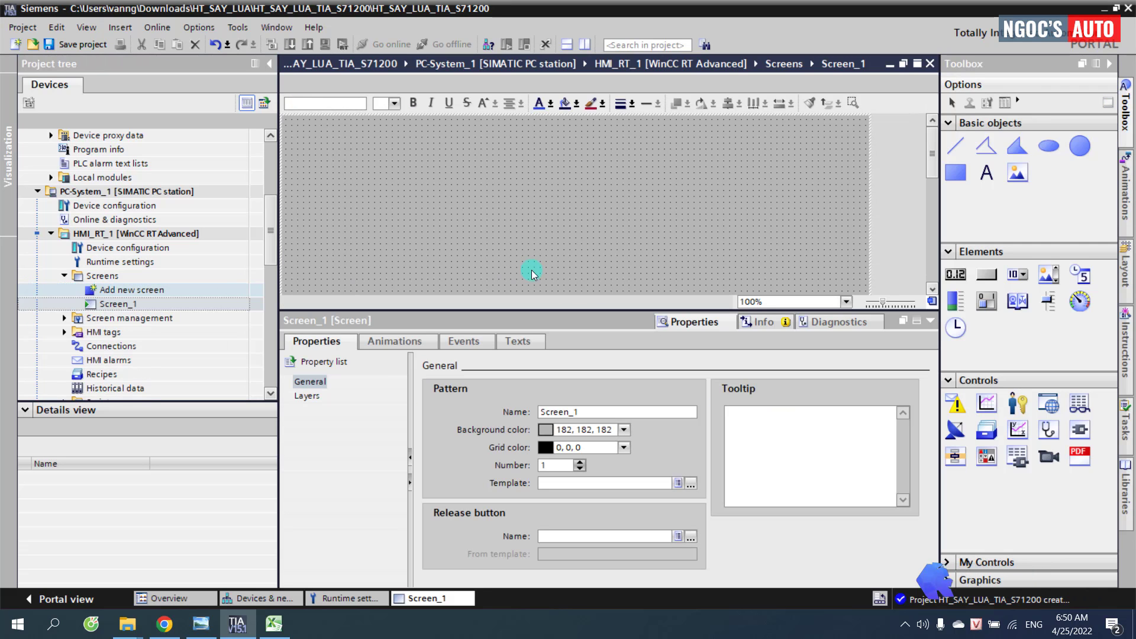
left_click(930, 323)
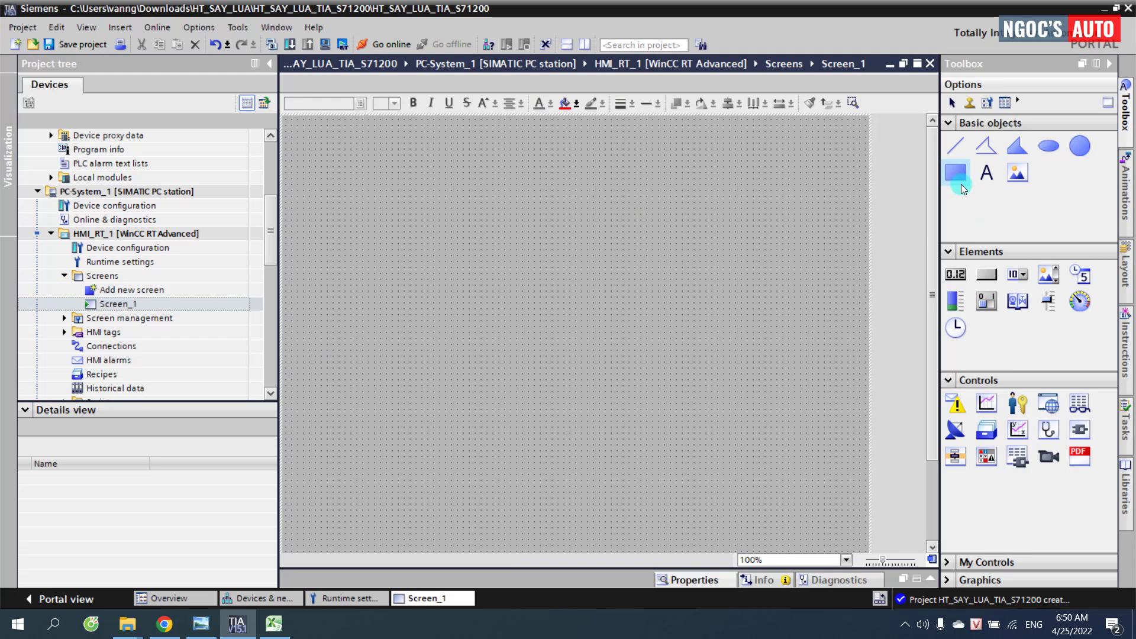
Step: Draw a wide banner rectangle at the top centre of the screen and fill it with teal (0, 128, 128)
left_click(956, 174)
left_click_drag(442, 124, 721, 164)
left_click(659, 412)
Step: Add the white title text "SCADA HỆ THỐNG SẤY LÚA" on the teal banner and shorten the banner's height to fit it
left_click(986, 172)
left_click(471, 207)
type("SCADA HỆ THỐNG SẤY LÚA")
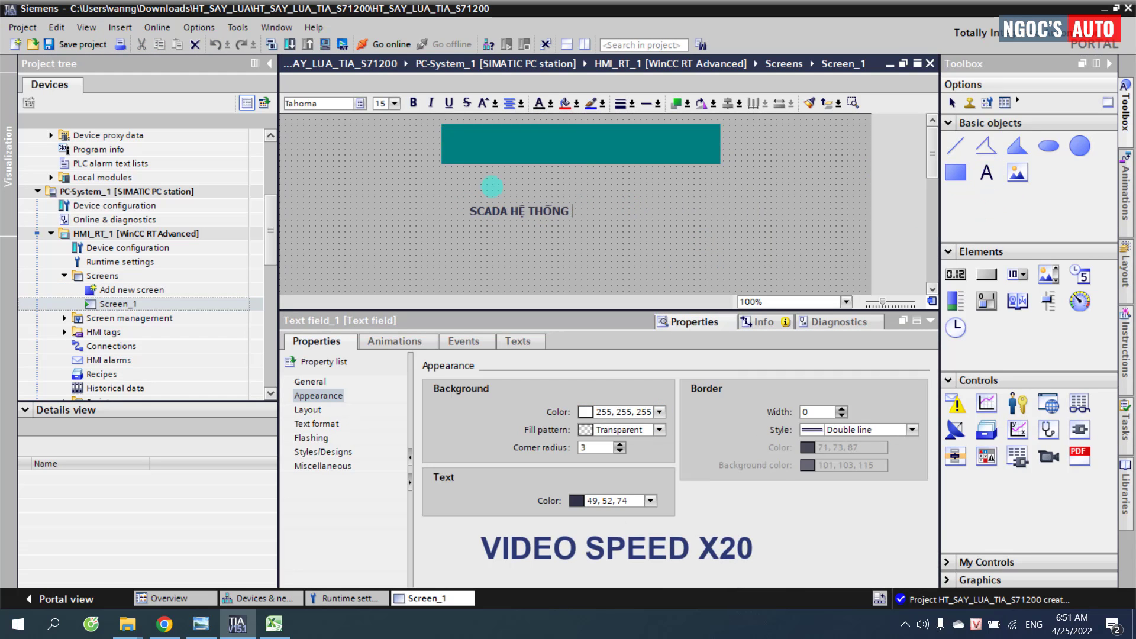
left_click_drag(544, 211, 571, 143)
left_click(539, 103)
left_click_drag(721, 164, 720, 148)
Step: Draw a smaller rectangle directly beneath the title banner and fill it with orange-yellow
left_click(955, 172)
left_click_drag(525, 153, 645, 169)
left_click(576, 103)
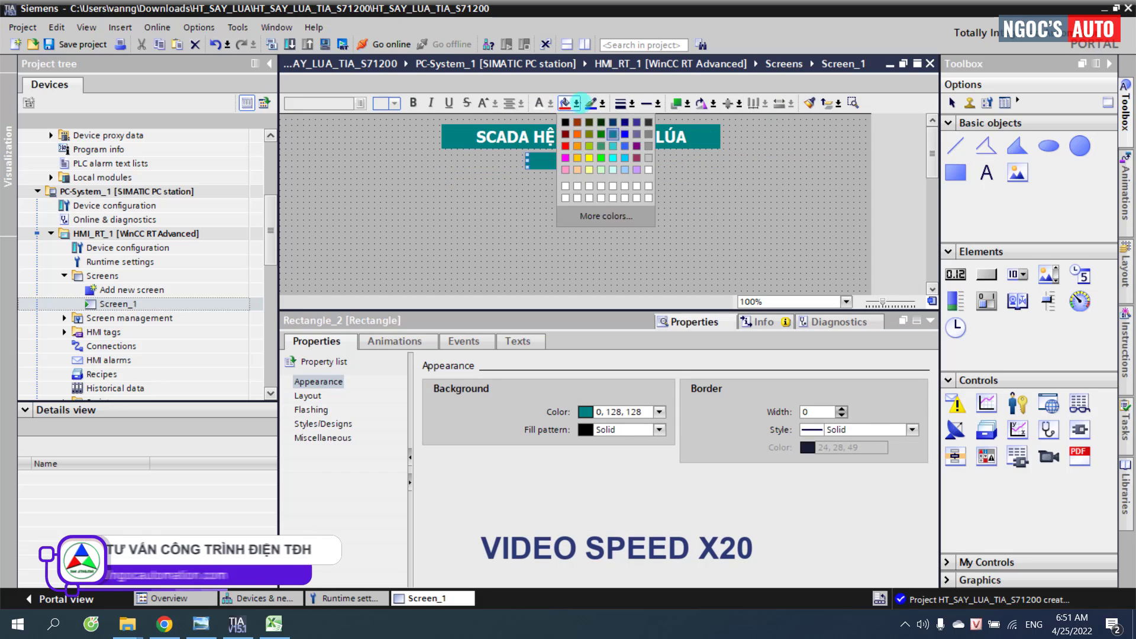
left_click(594, 142)
Step: Add the subtitle text "Tia portal + PLC S71200" on the yellow rectangle, widen the rectangle to fit, and centre both under the title
left_click(986, 172)
left_click(489, 223)
type("Tia portal + PLC S71200")
left_click_drag(594, 223, 634, 161)
left_click(642, 154)
left_click_drag(645, 161, 673, 161)
left_click_drag(748, 180, 509, 151)
left_click_drag(598, 159, 581, 158)
left_click(660, 249)
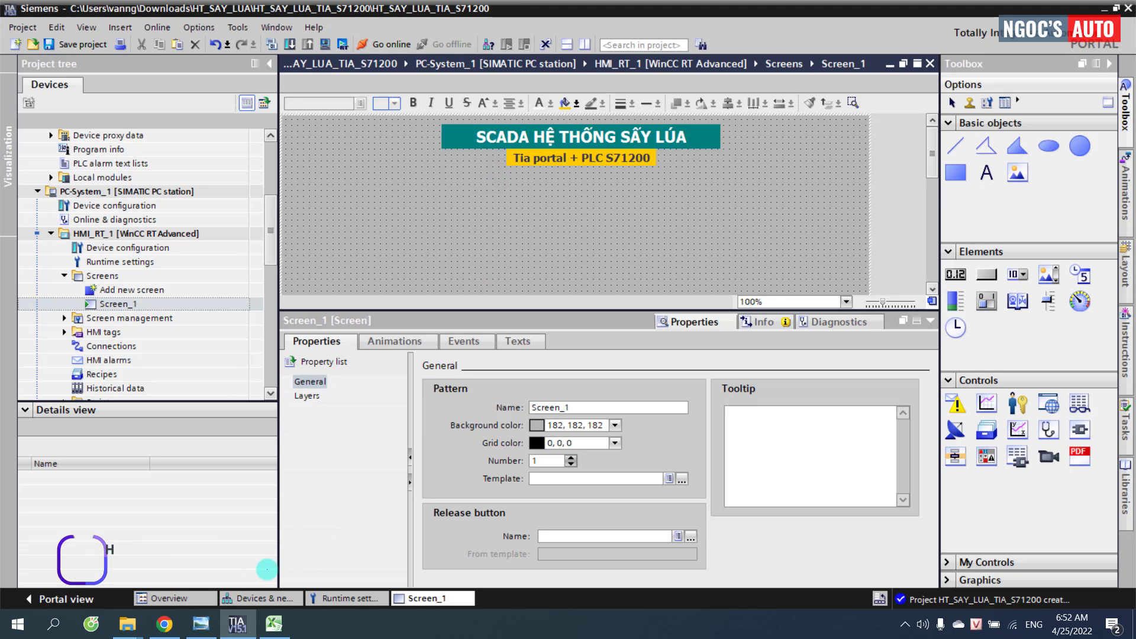
Step: Check the reference picture of the plant, then insert a symbol library object below the subtitle and assign it the Reactor 7 symbol
left_click(201, 625)
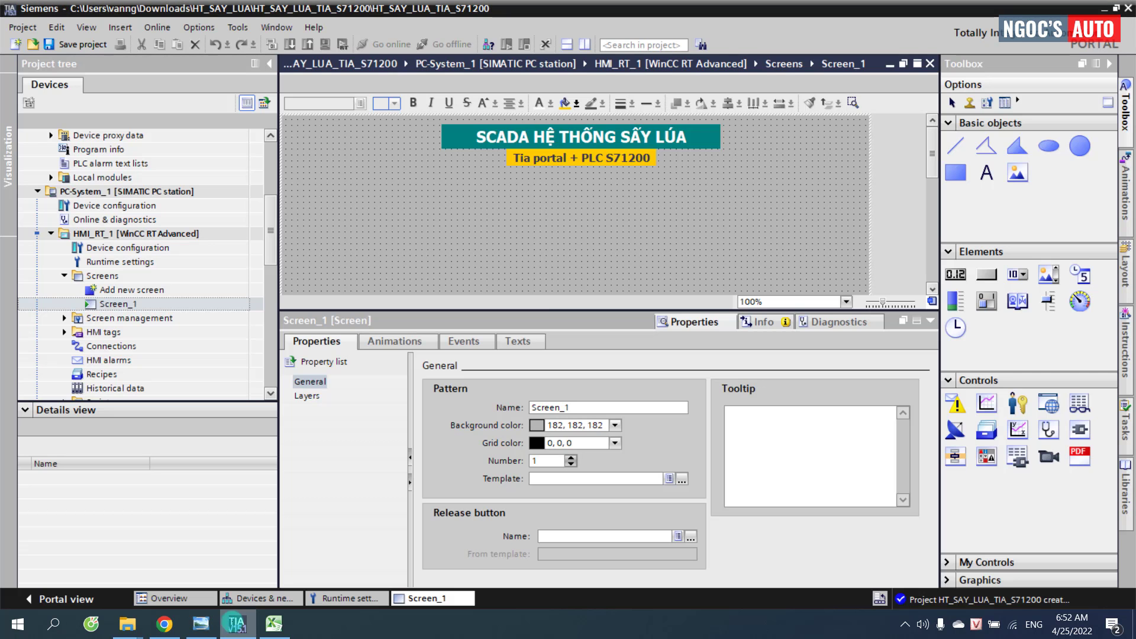
left_click(236, 624)
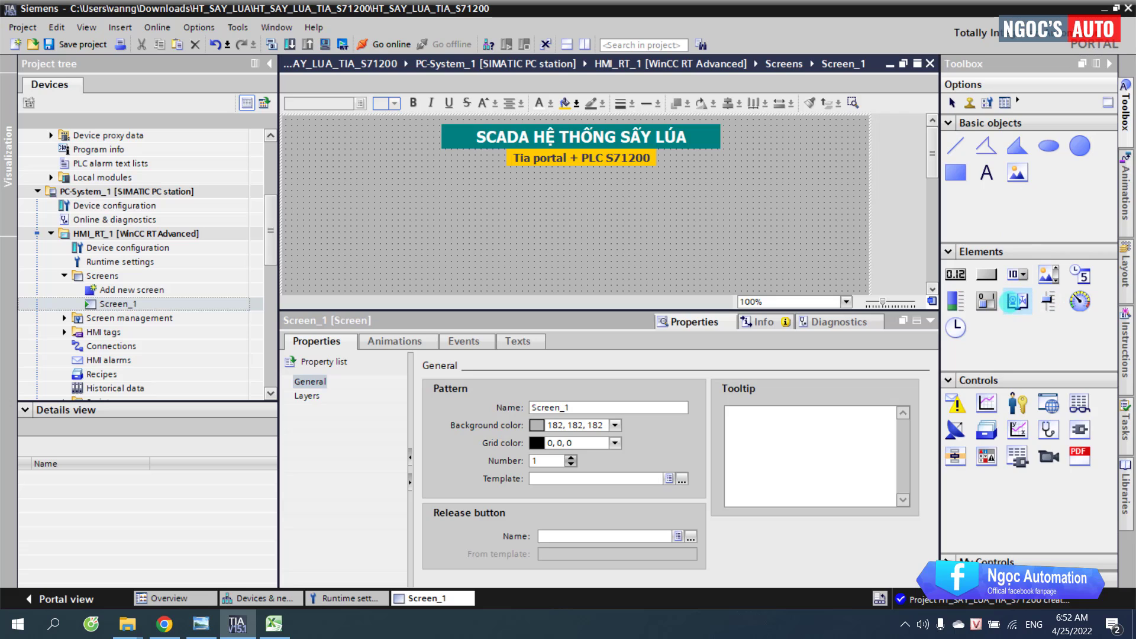
mouse_move(543, 200)
left_mouse_down()
mouse_move(583, 211)
mouse_move(613, 258)
left_mouse_up()
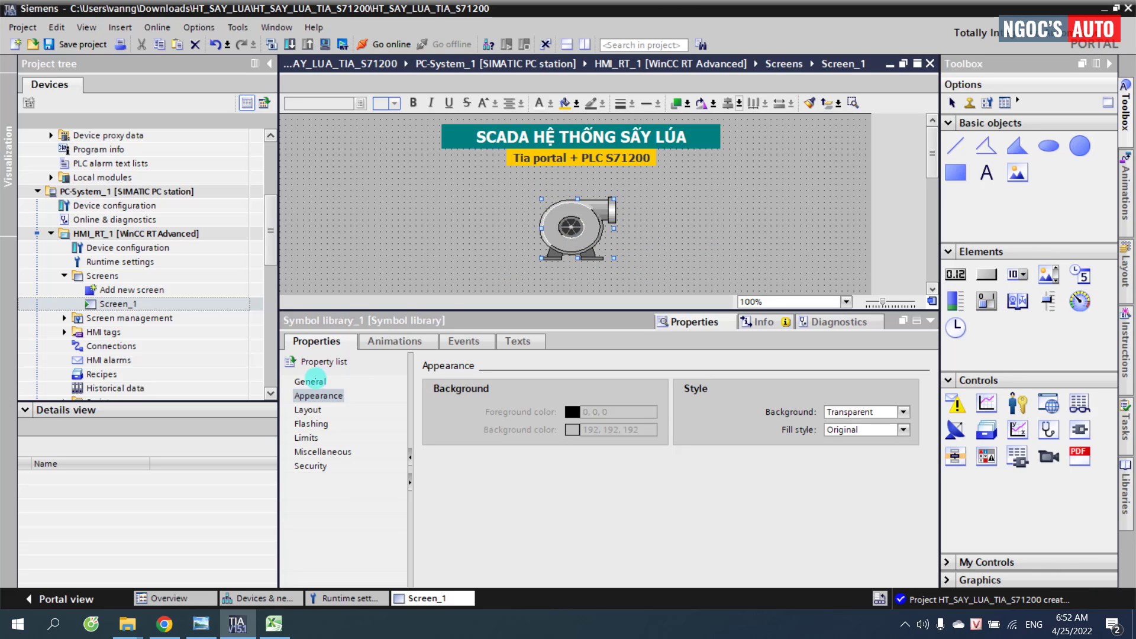
left_click(310, 381)
left_click(468, 557)
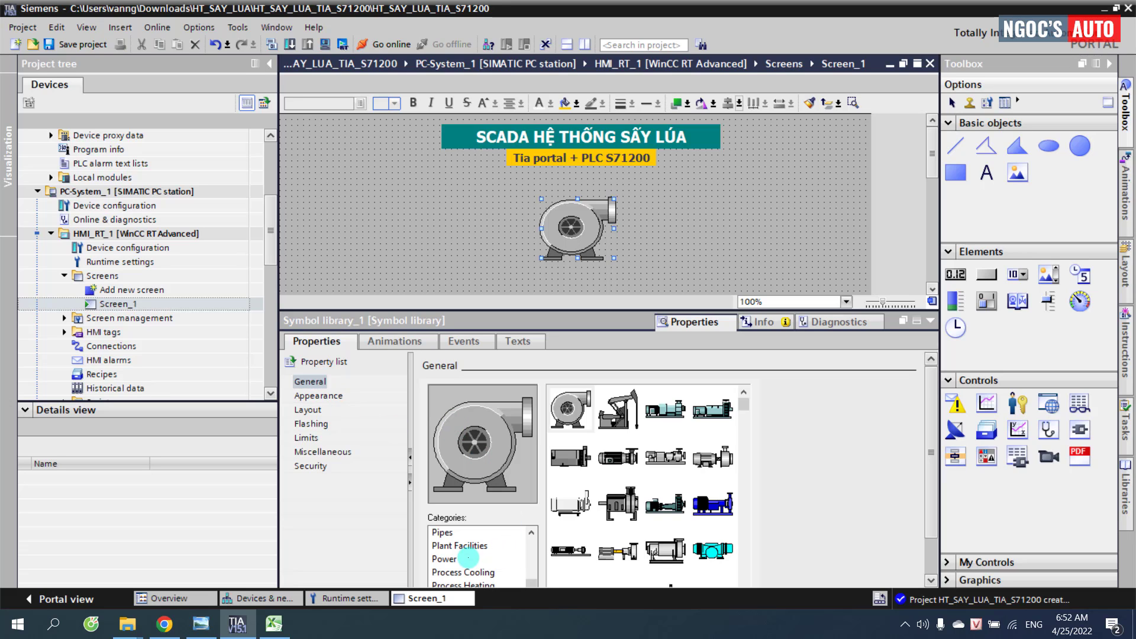
scroll(468, 561, "down", 2)
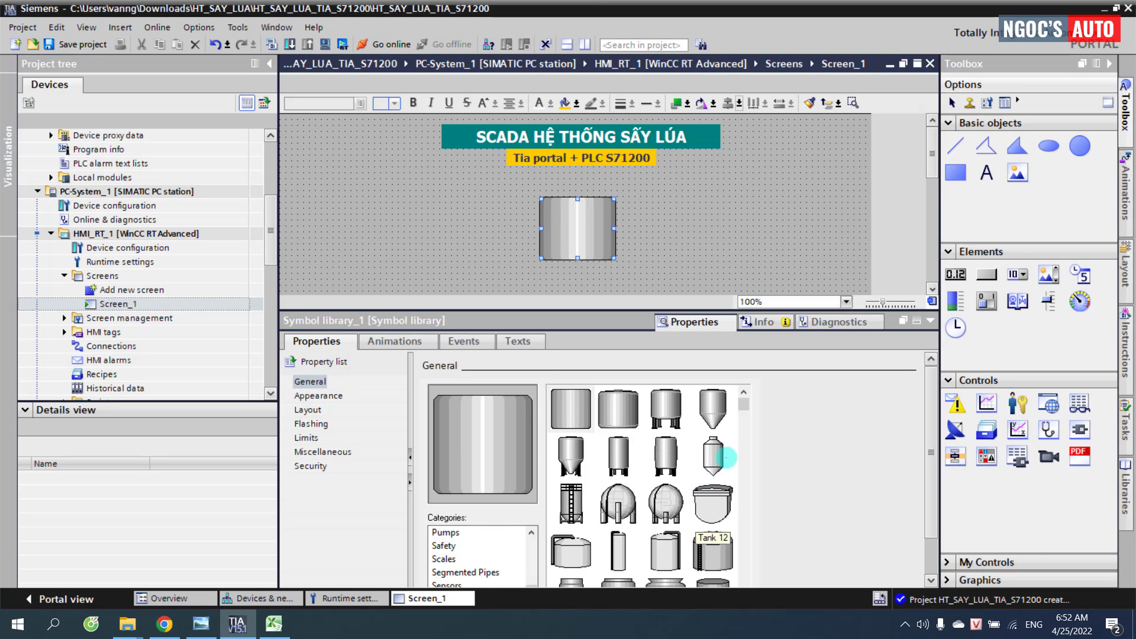
left_click_drag(747, 404, 746, 464)
left_click(665, 506)
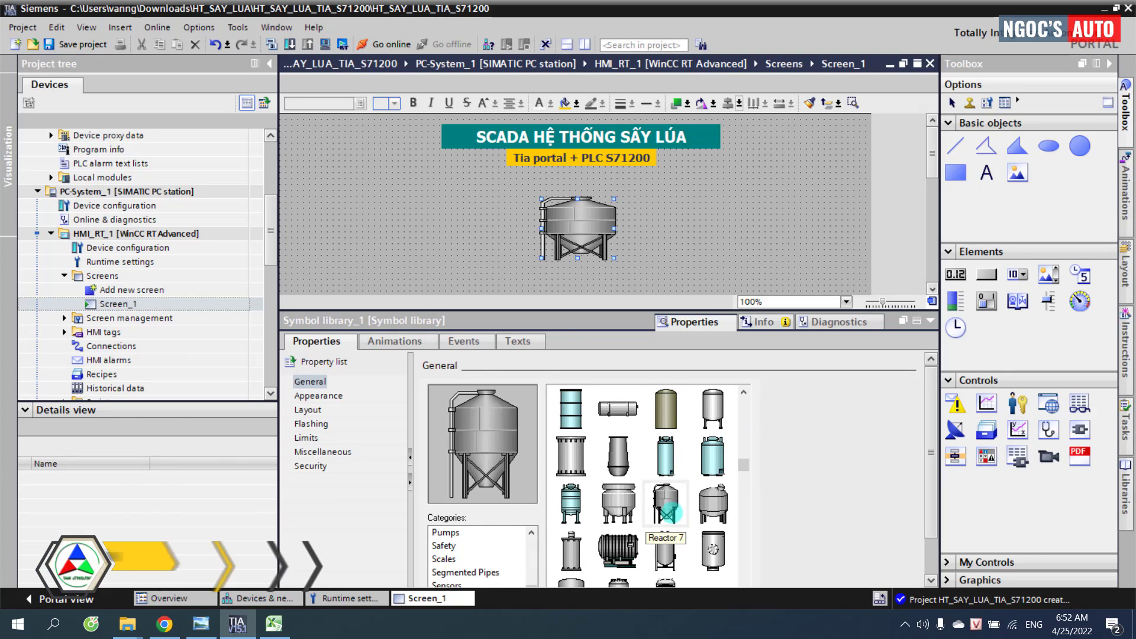
Step: Enlarge the Reactor 7 tank to about three times its size and centre it below the subtitle
left_click(928, 320)
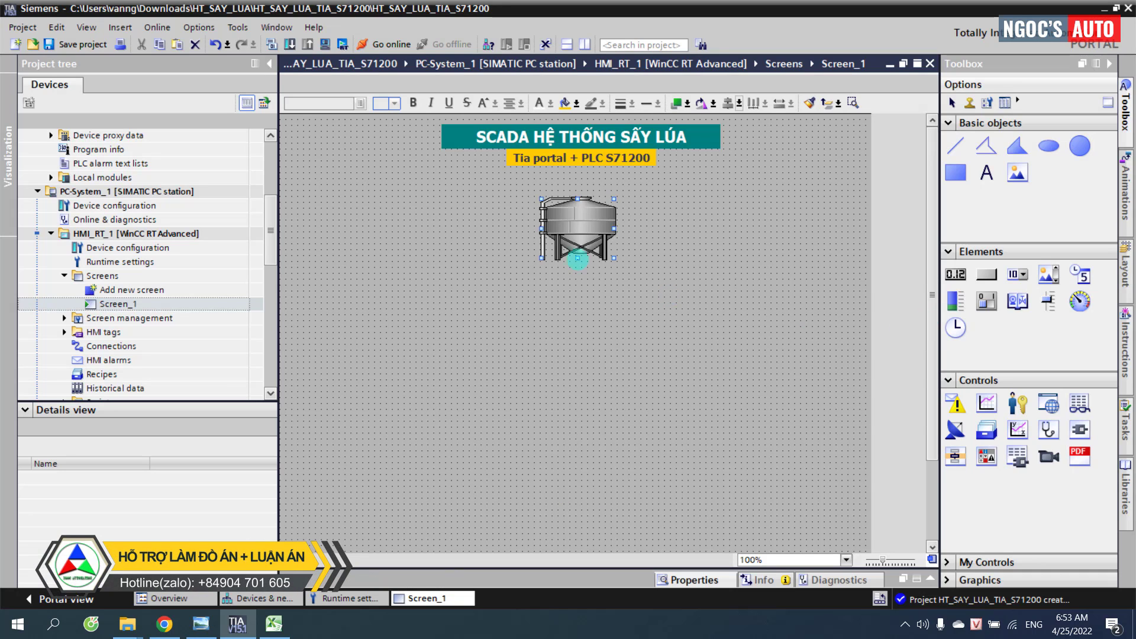
left_click_drag(579, 247, 714, 480)
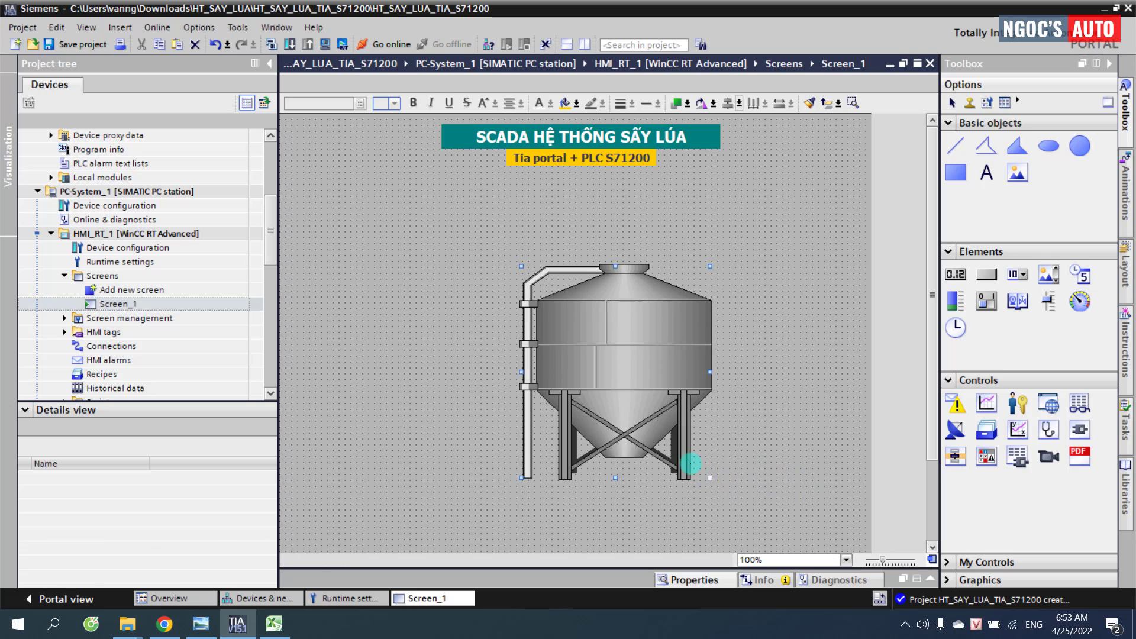
left_click_drag(627, 383, 574, 340)
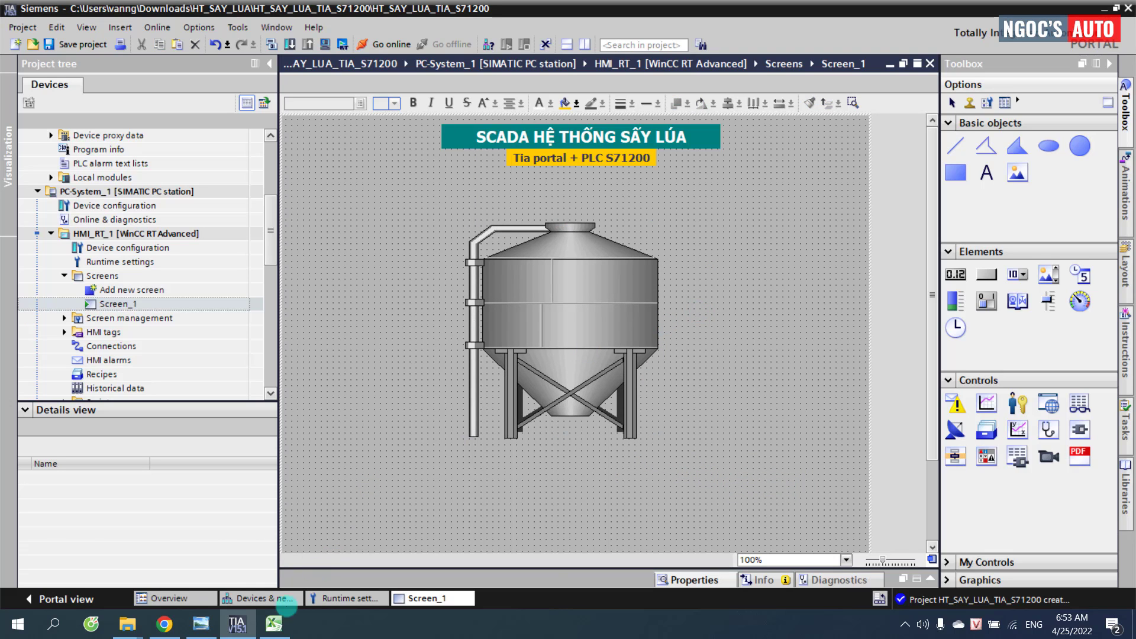
Step: Check the conveyor in the reference picture, then duplicate the tank and place the copy up and to the left of the original
left_click(202, 624)
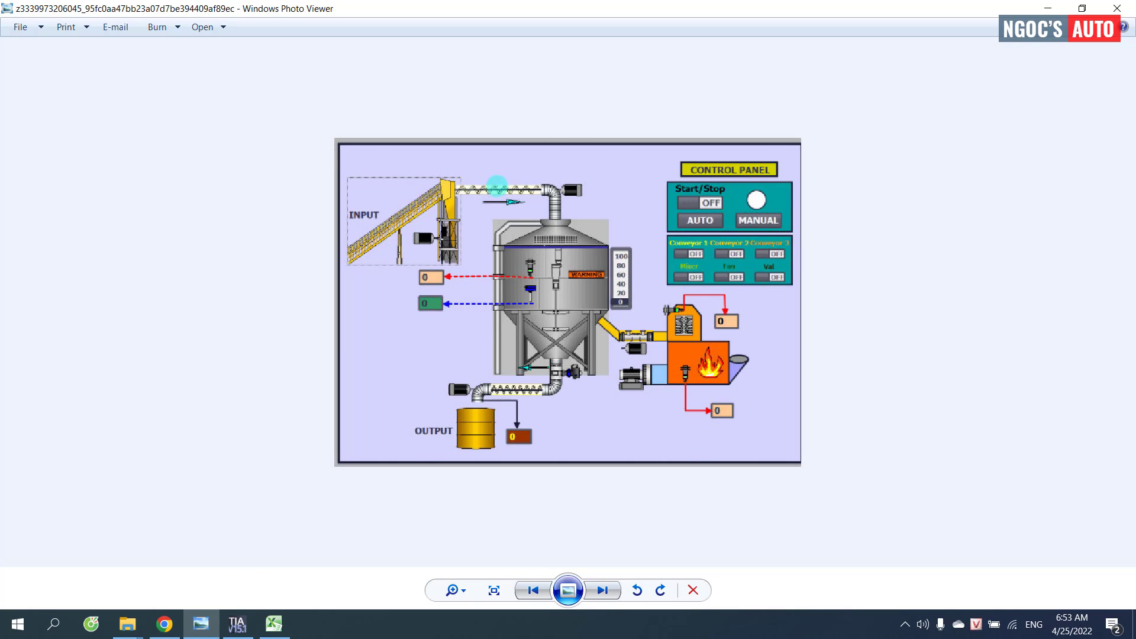
left_click(236, 624)
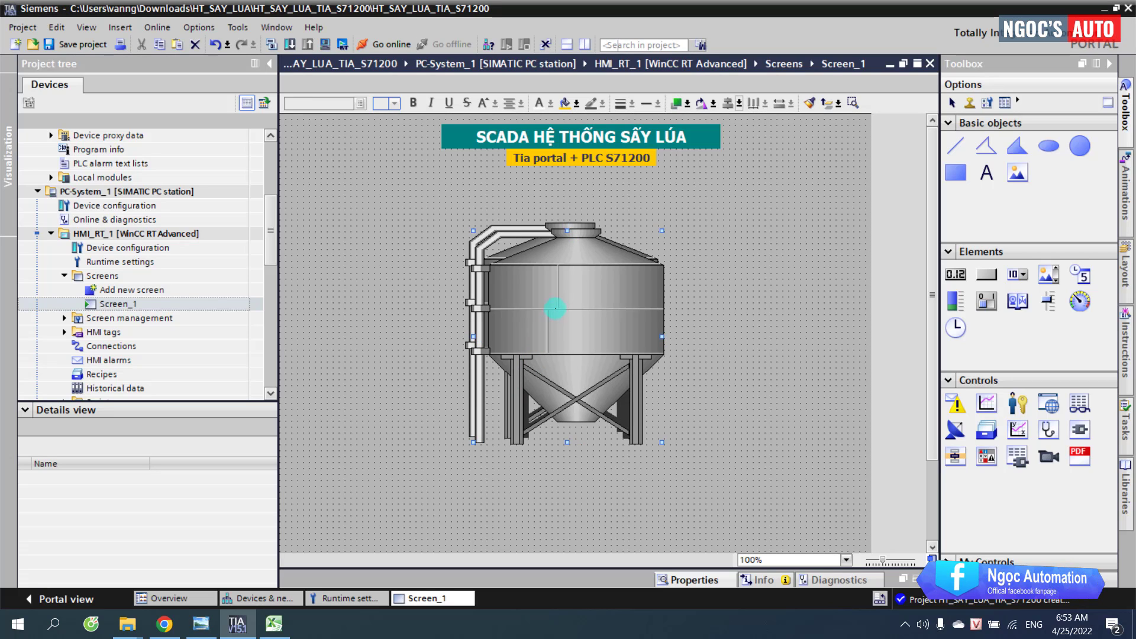
left_click_drag(542, 321, 375, 265)
left_click(803, 251)
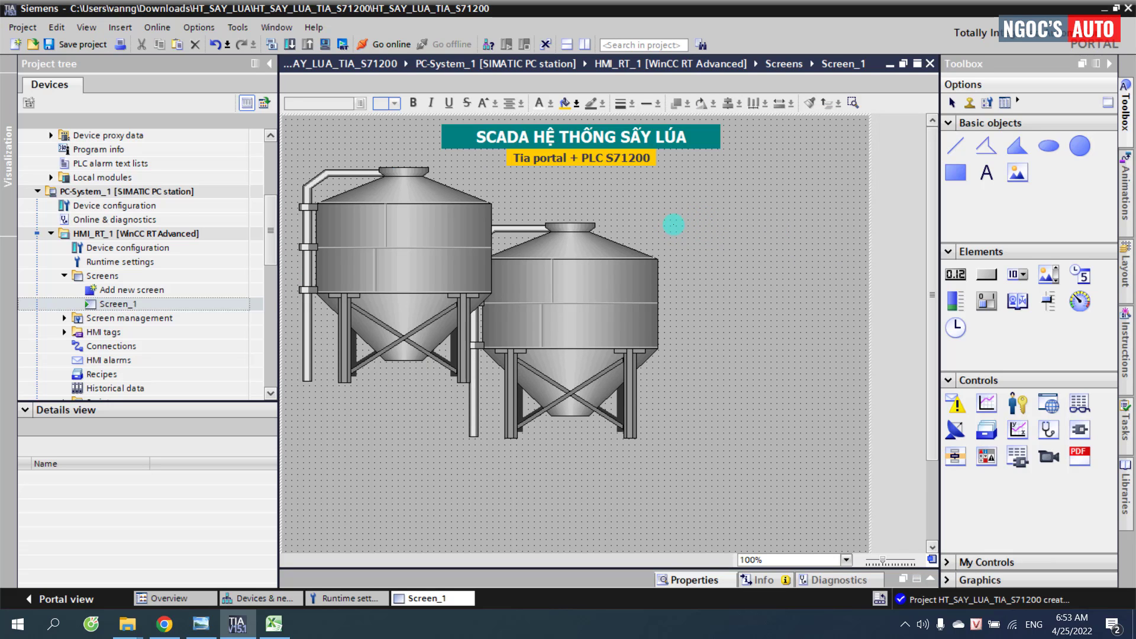
Step: Set the Windows display scaling to 100% and return to the TIA Portal project
key("super+d")
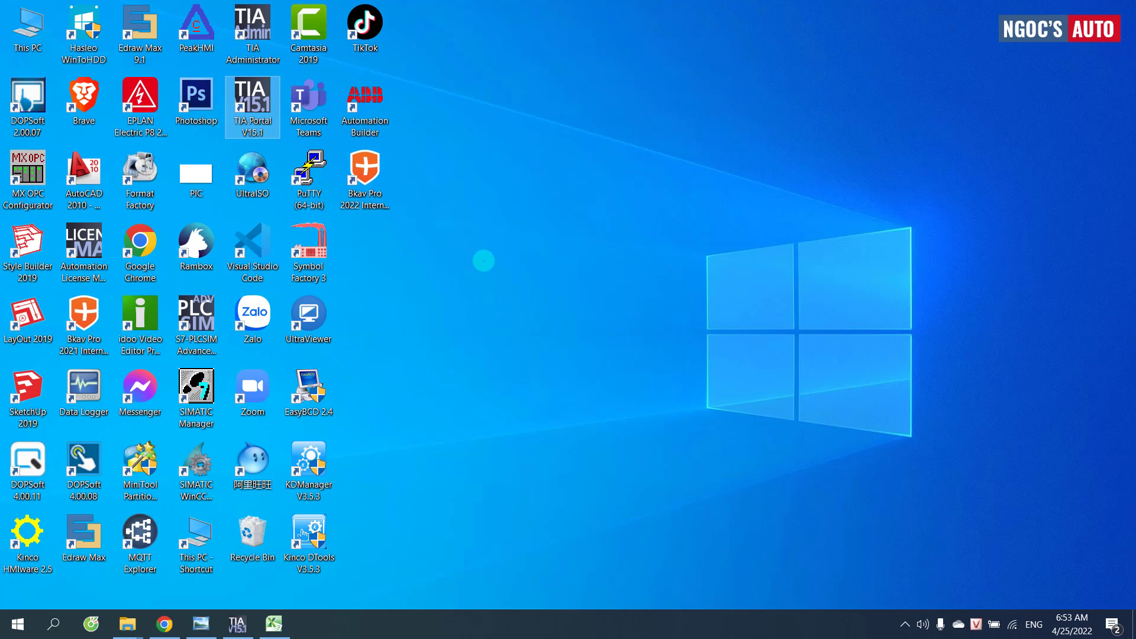
right_click(484, 261)
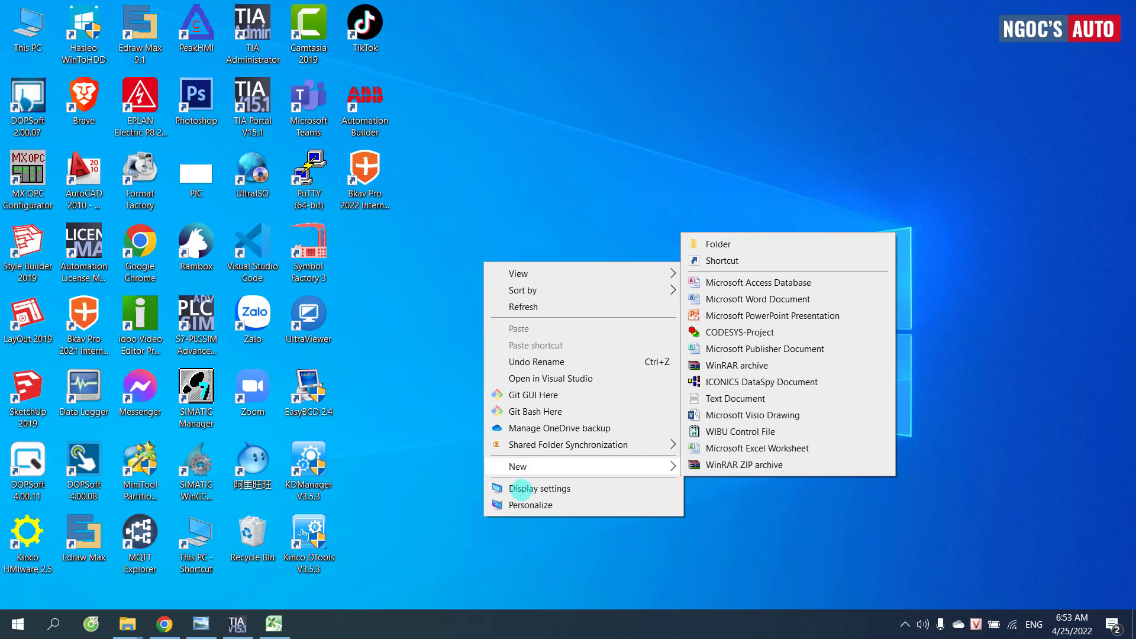
left_click(522, 488)
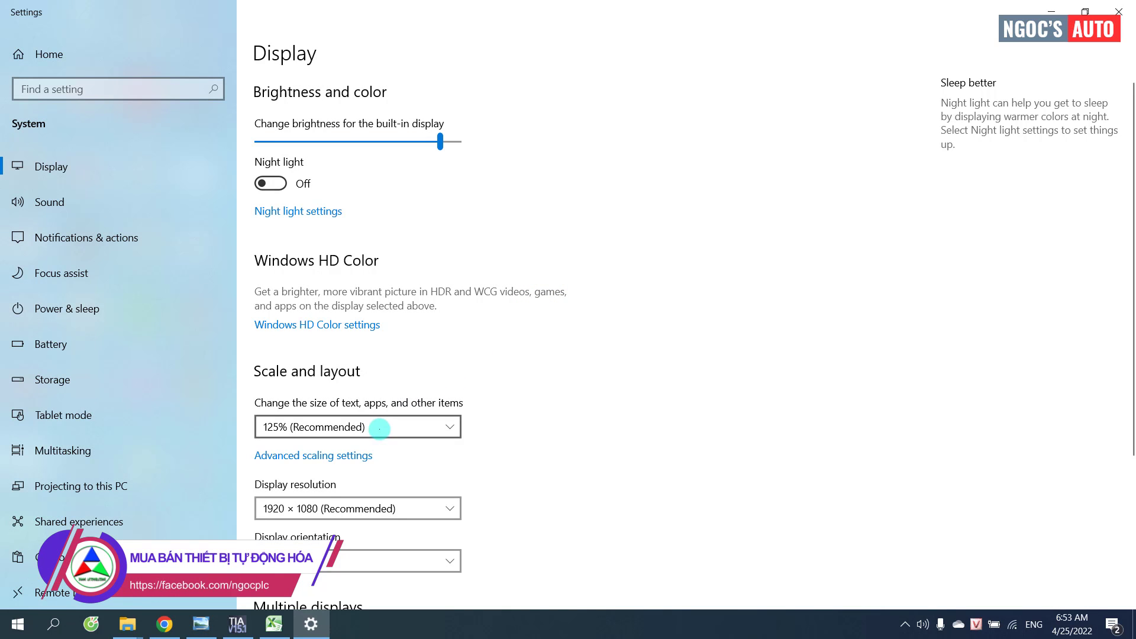
left_click(376, 426)
left_click(289, 404)
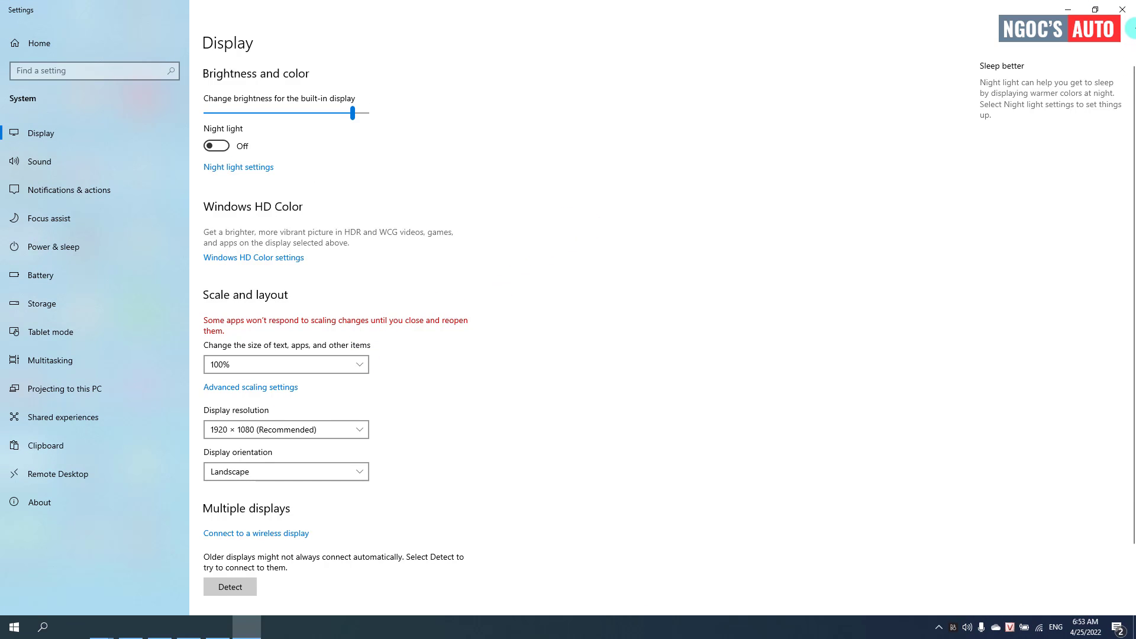
left_click(1122, 10)
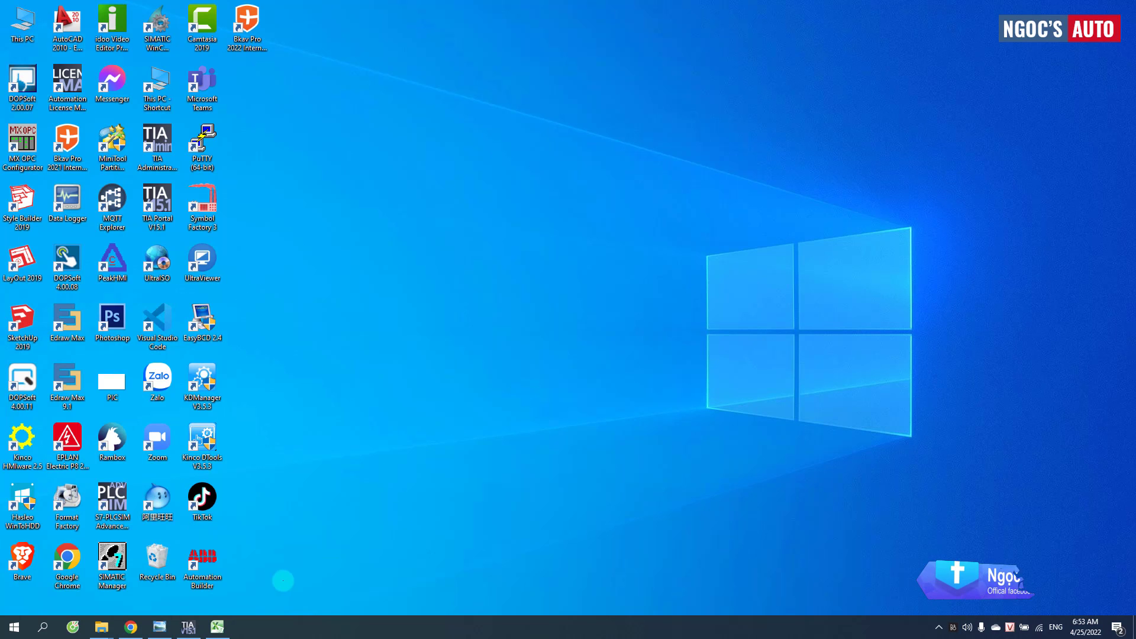
left_click(185, 628)
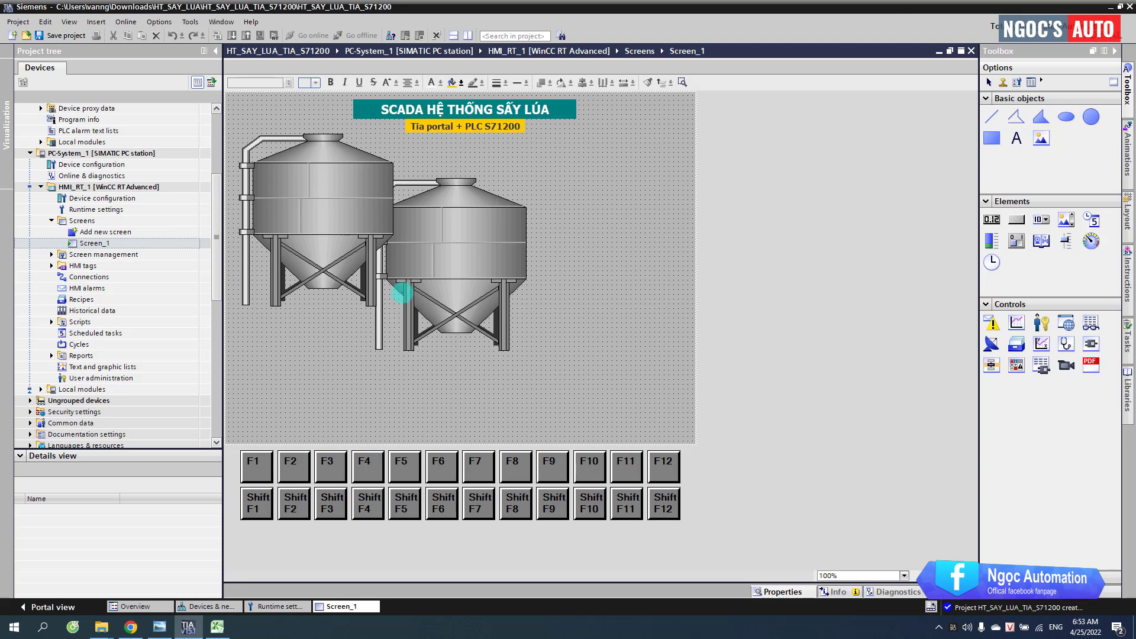
Step: Change the duplicated tank's symbol to Inclined conveyor from the Conveyors, Misc. category
left_click(343, 217)
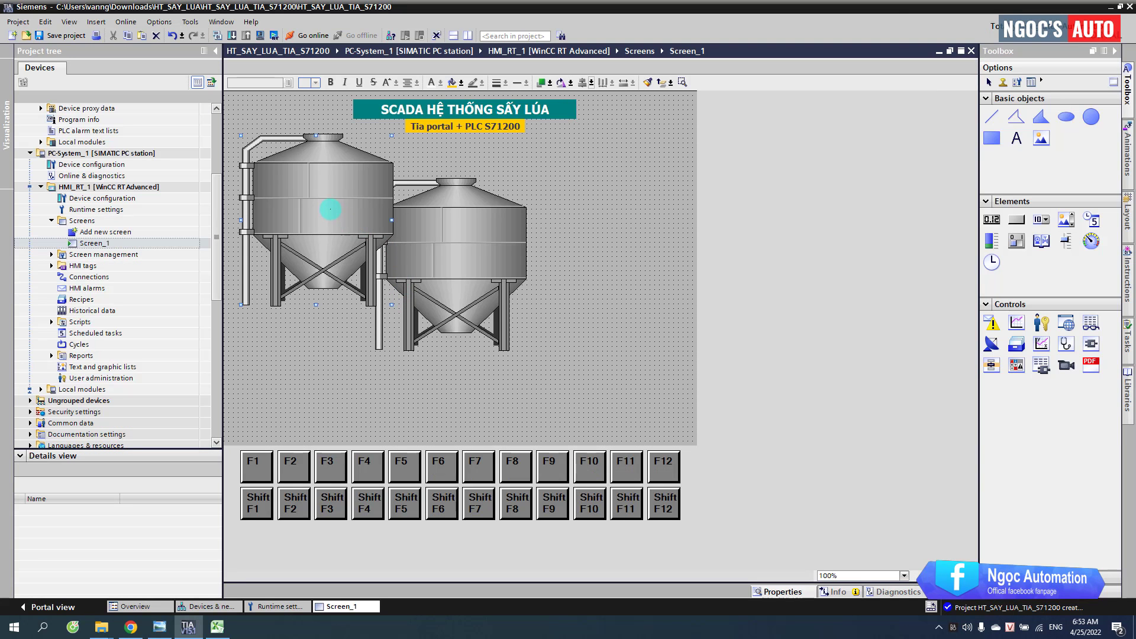
right_click(330, 208)
left_click(351, 392)
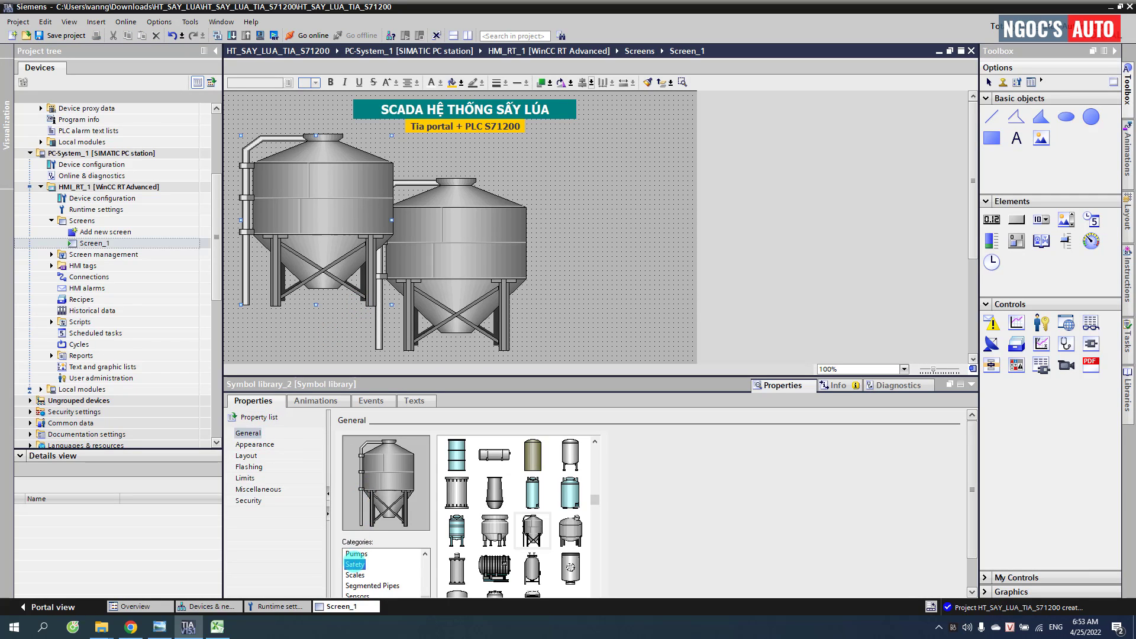
key("c")
scroll(376, 563, "down", 1)
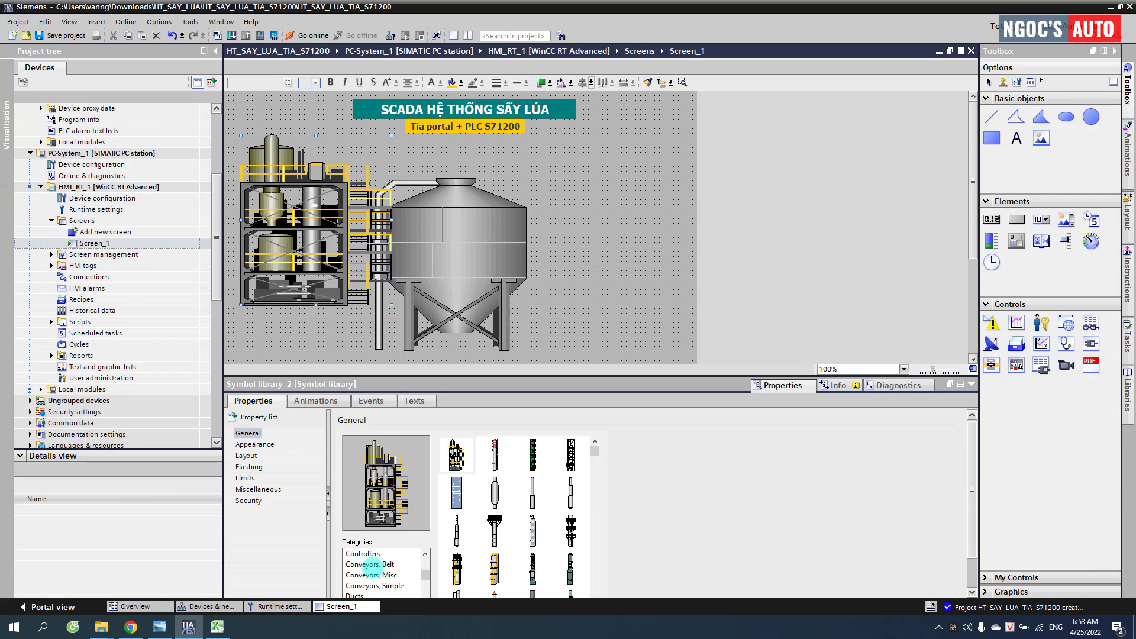
left_click(371, 574)
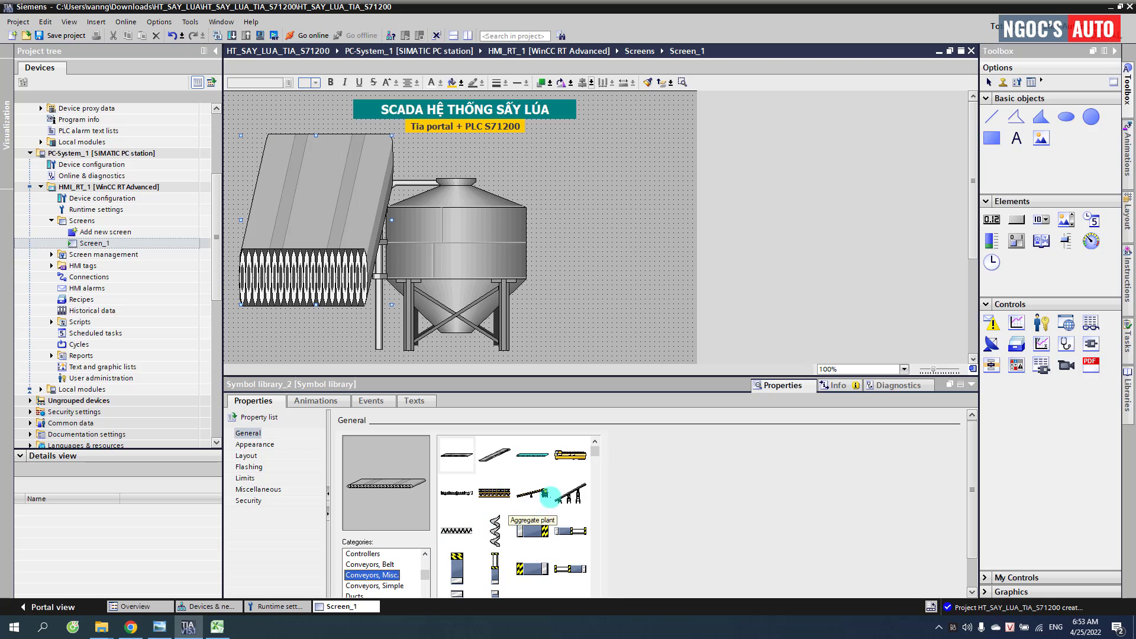
left_click(558, 500)
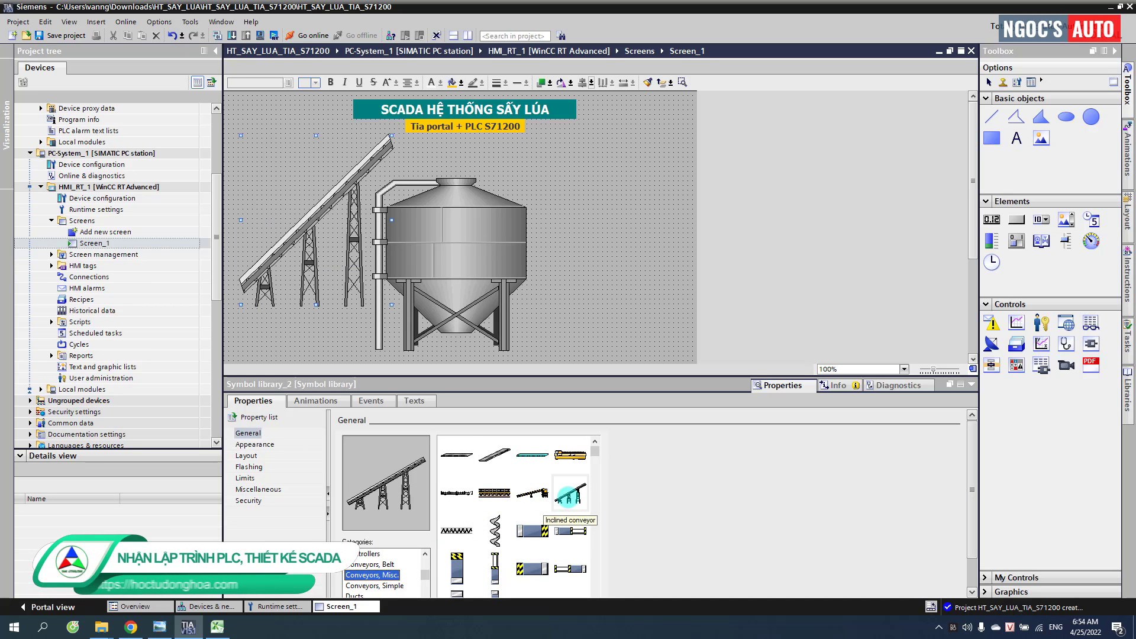
Step: Nudge the inclined conveyor down and to the left, then set its fill style to Shaded with foreground colour 192, 192, 192
left_click_drag(341, 255, 331, 276)
left_click(254, 445)
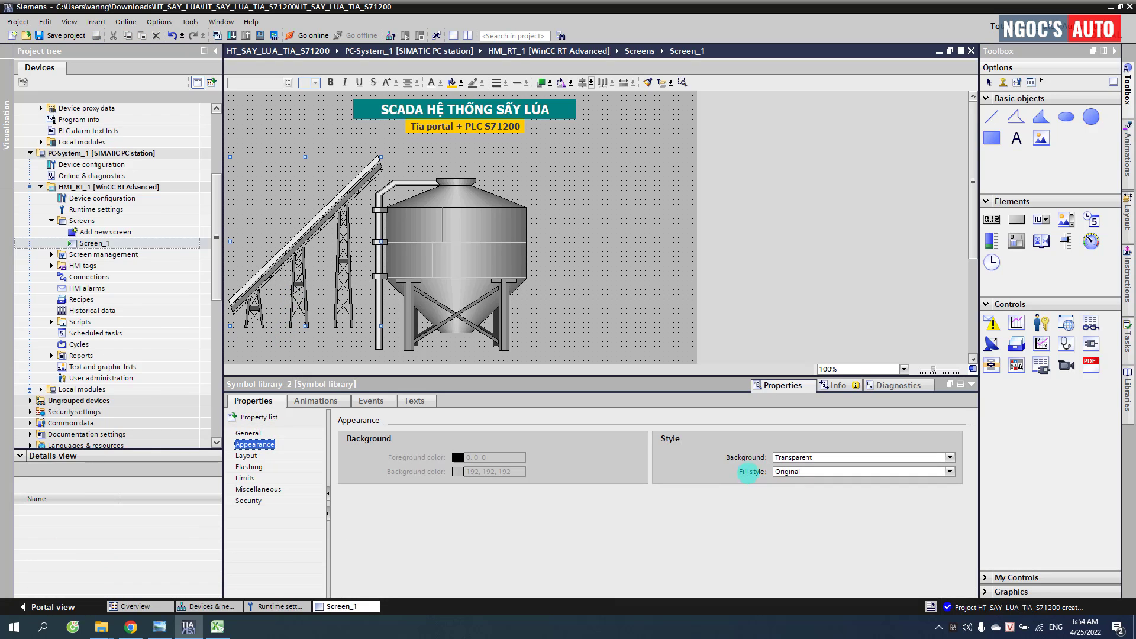
left_click(802, 472)
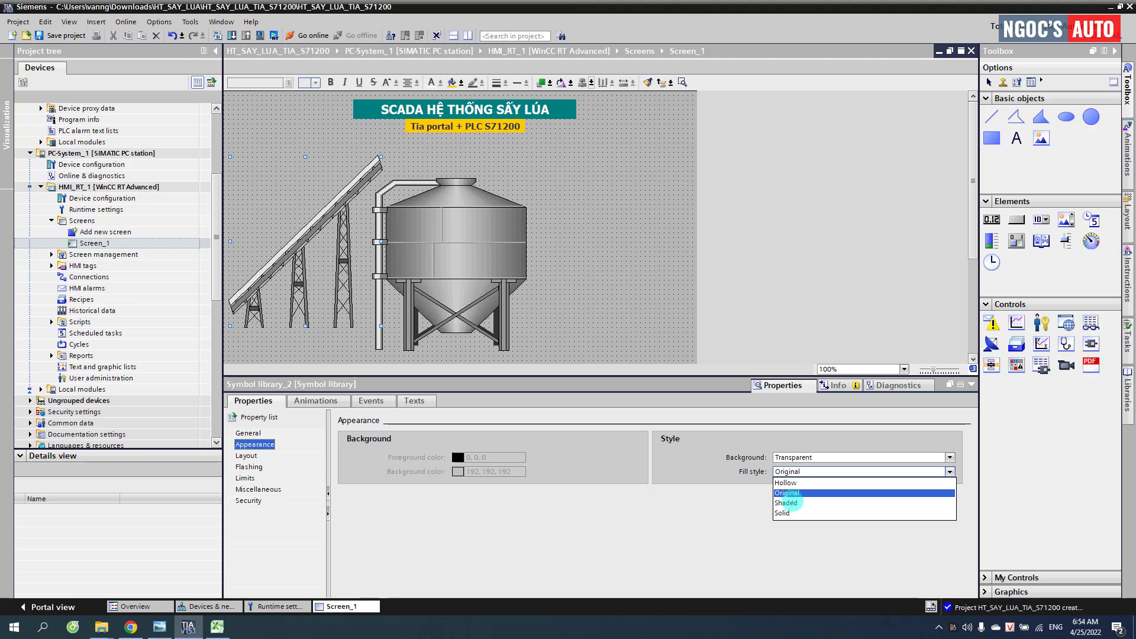
left_click(787, 502)
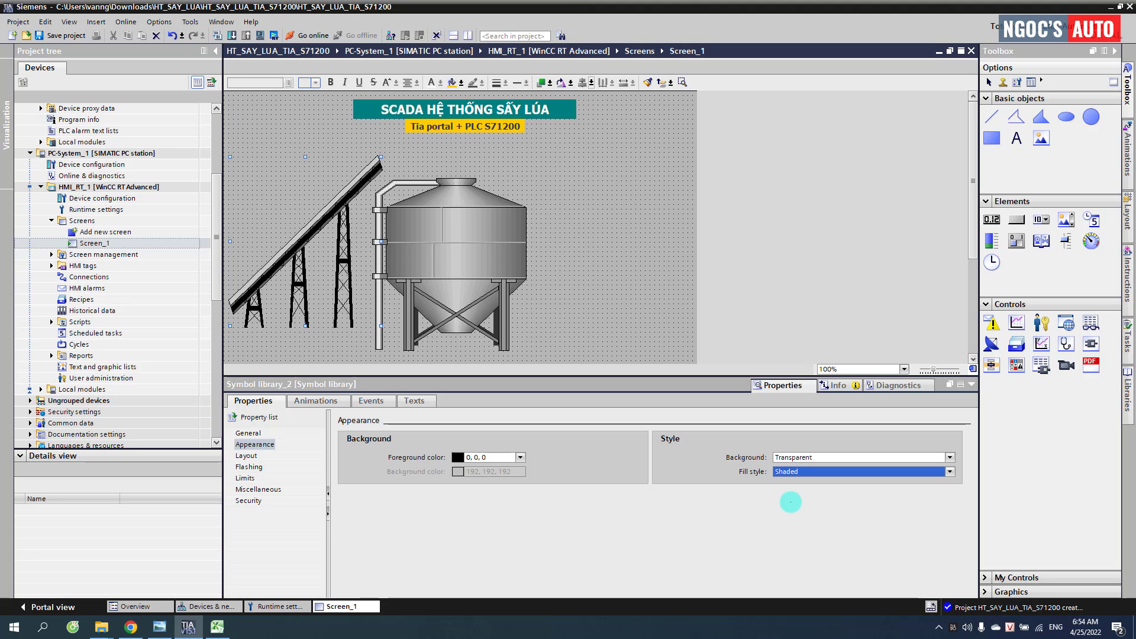
left_click(520, 457)
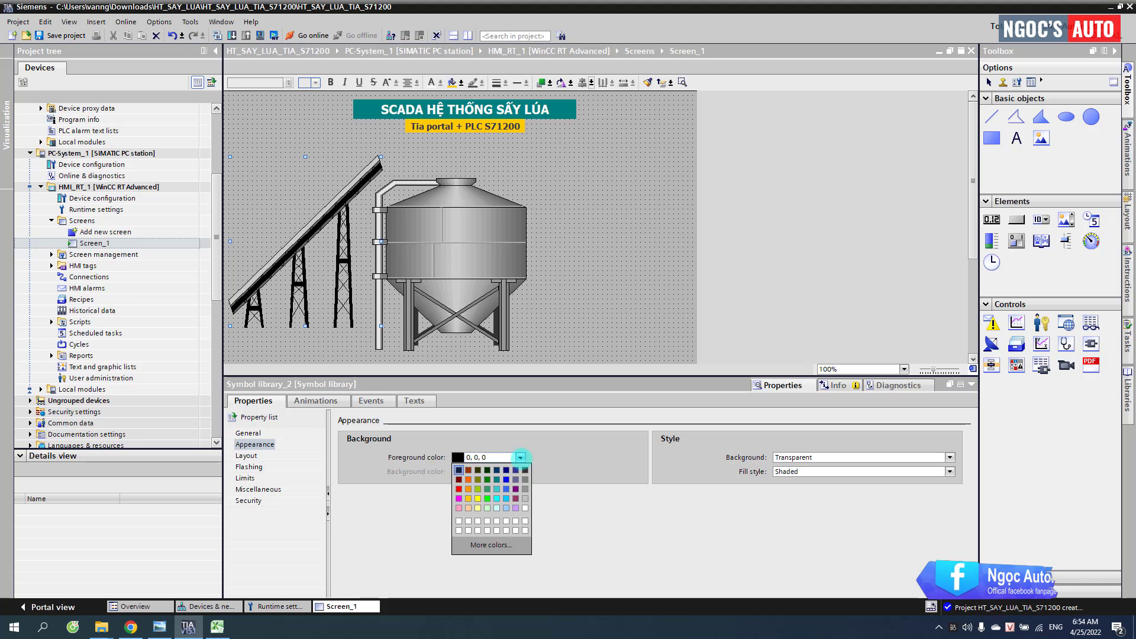
left_click(525, 499)
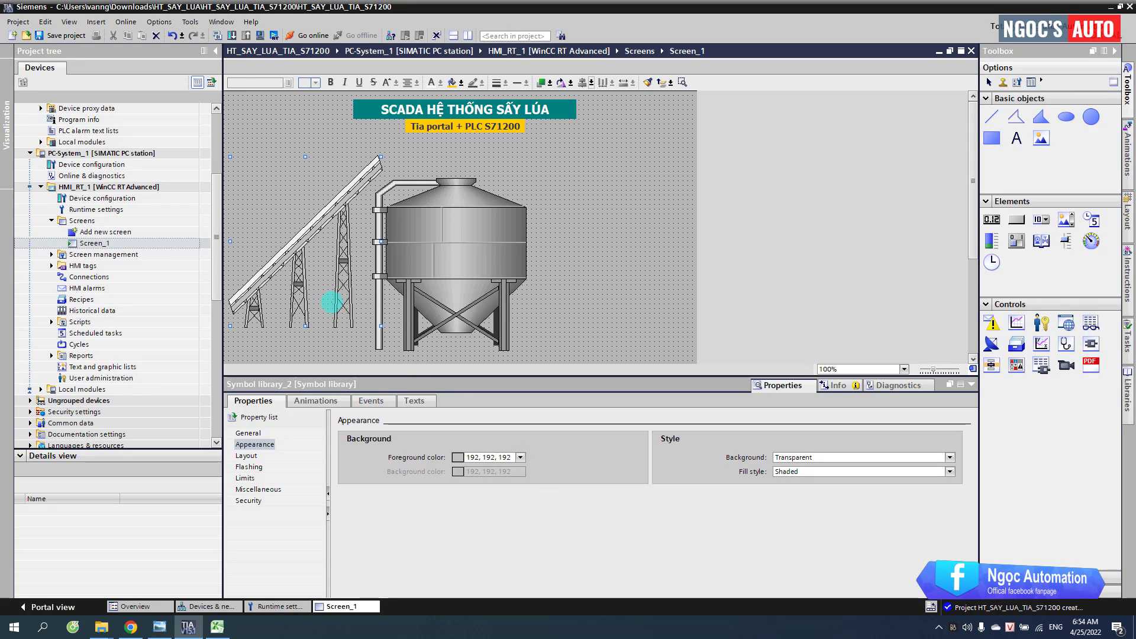
Step: Shrink the inclined conveyor so it clears the tank's side pipe, and move the tank slightly to the right
left_click(378, 295)
scroll(371, 274, "down", 12)
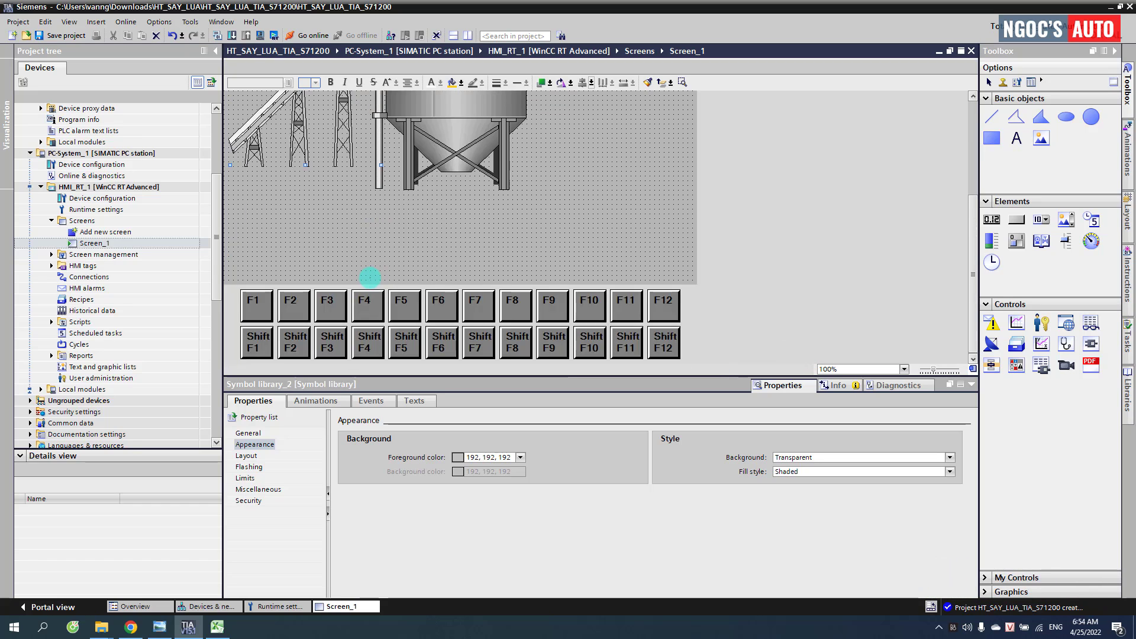
scroll(370, 274, "up", 11)
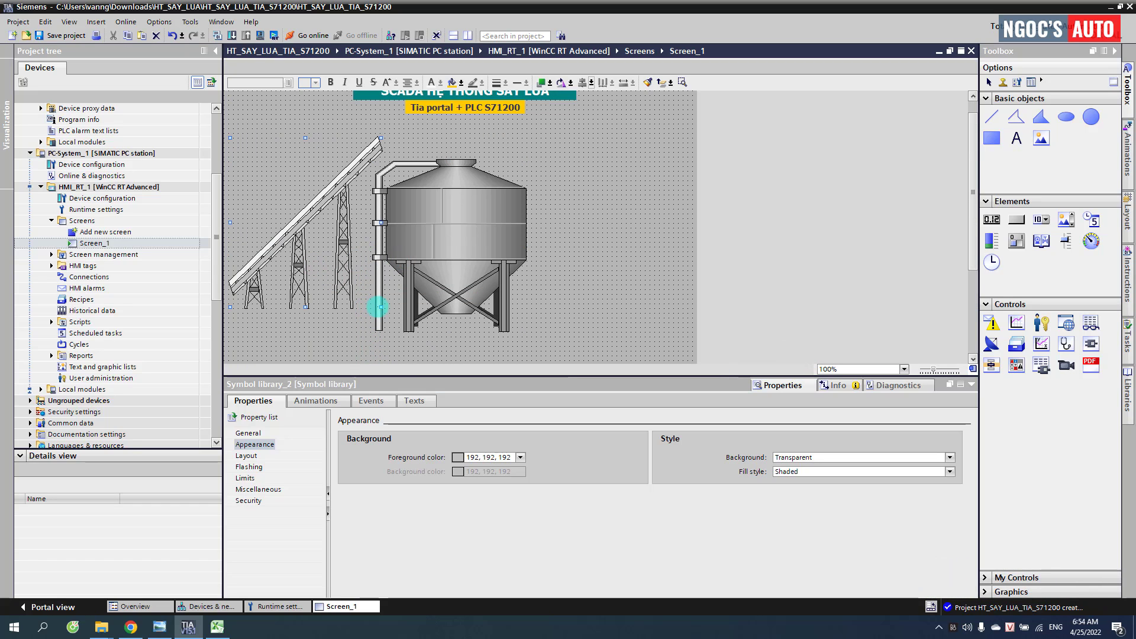
left_click_drag(380, 306, 301, 195)
left_click_drag(433, 222, 451, 219)
left_click(591, 208)
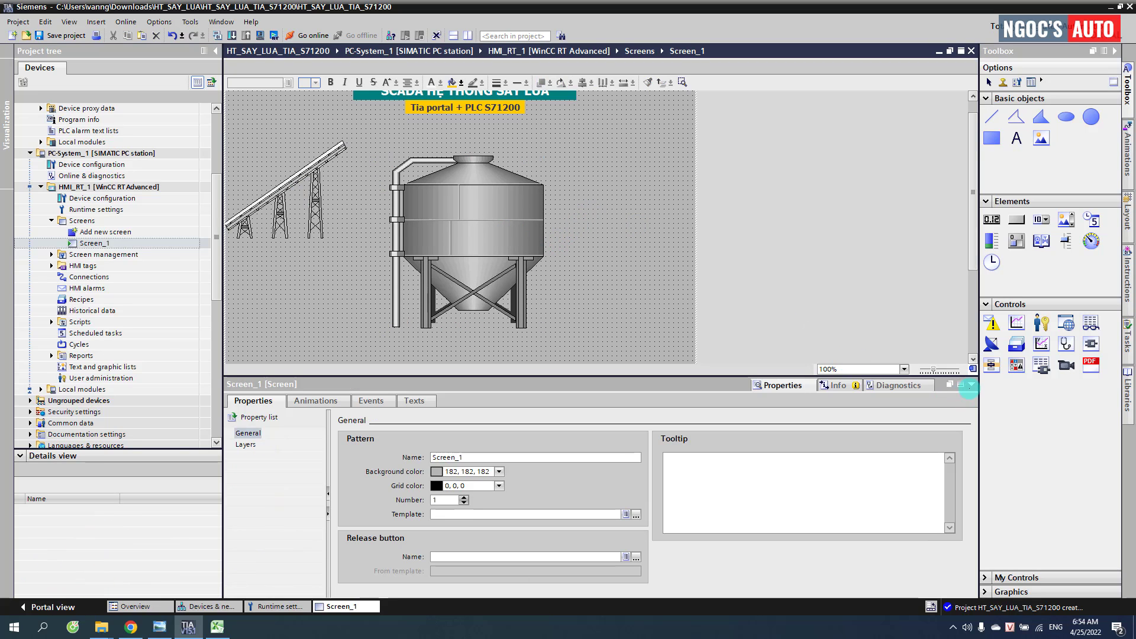
Step: Collapse the object properties area and shift the inclined conveyor slightly down and to the right
left_click(971, 384)
left_click(450, 283)
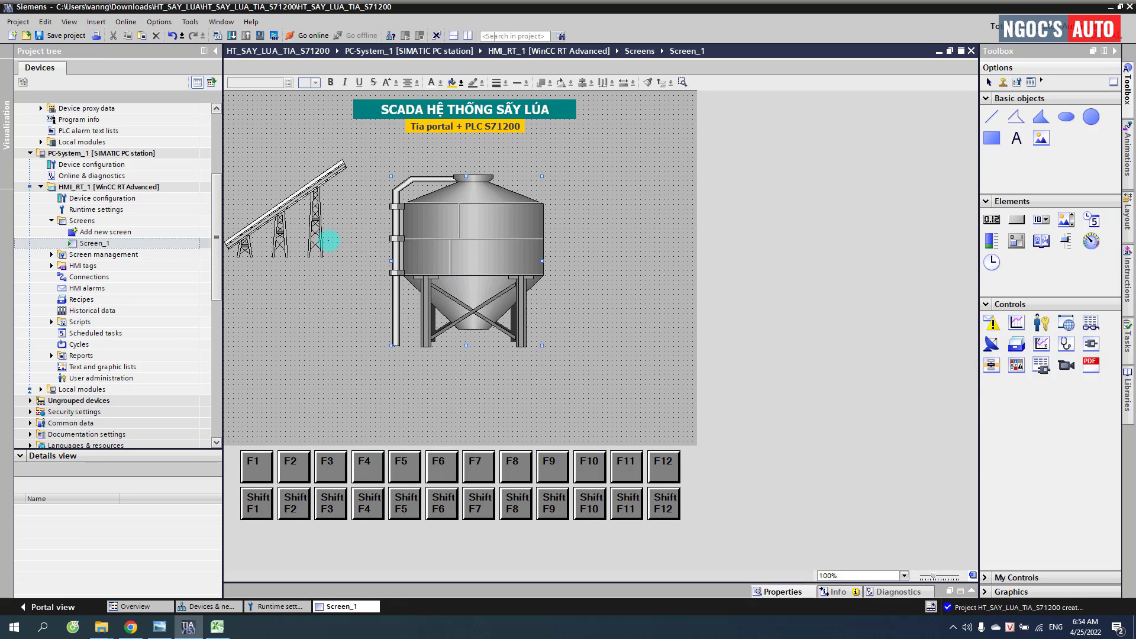
left_click_drag(307, 214, 318, 233)
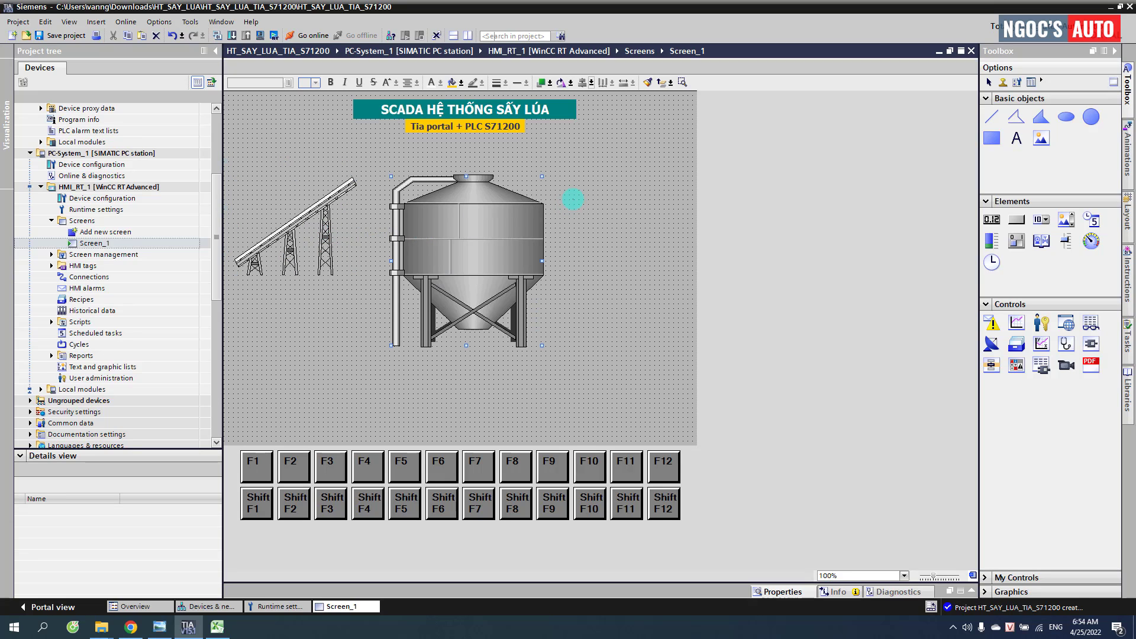
left_click(573, 200)
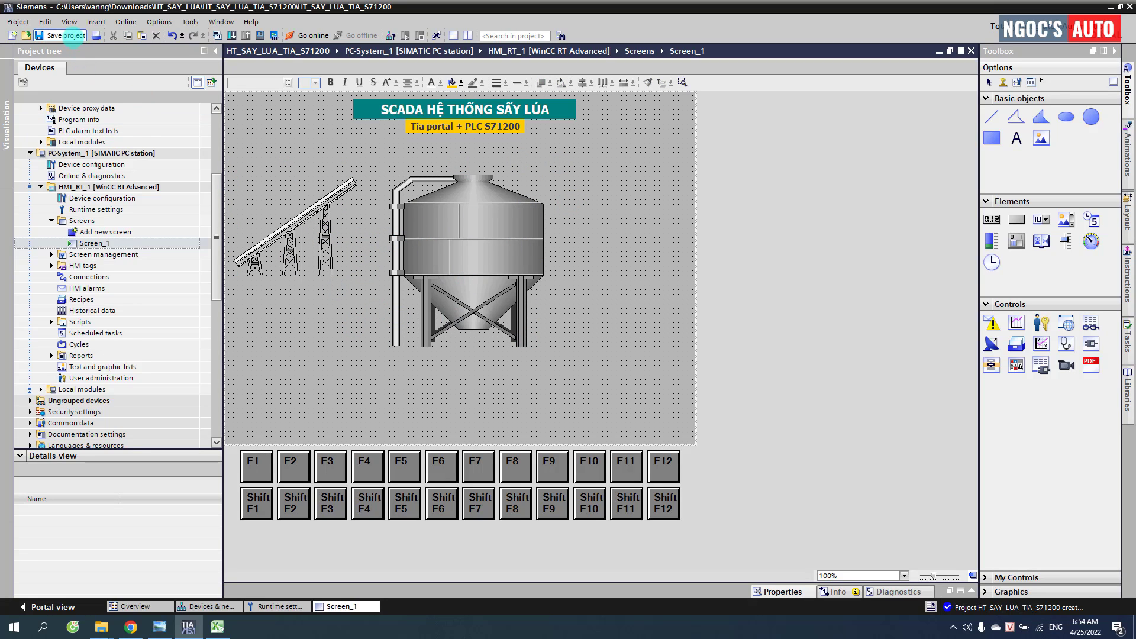
Step: Set the HMI runtime screen resolution to 1024x768 and reopen Screen_1
double_click(85, 209)
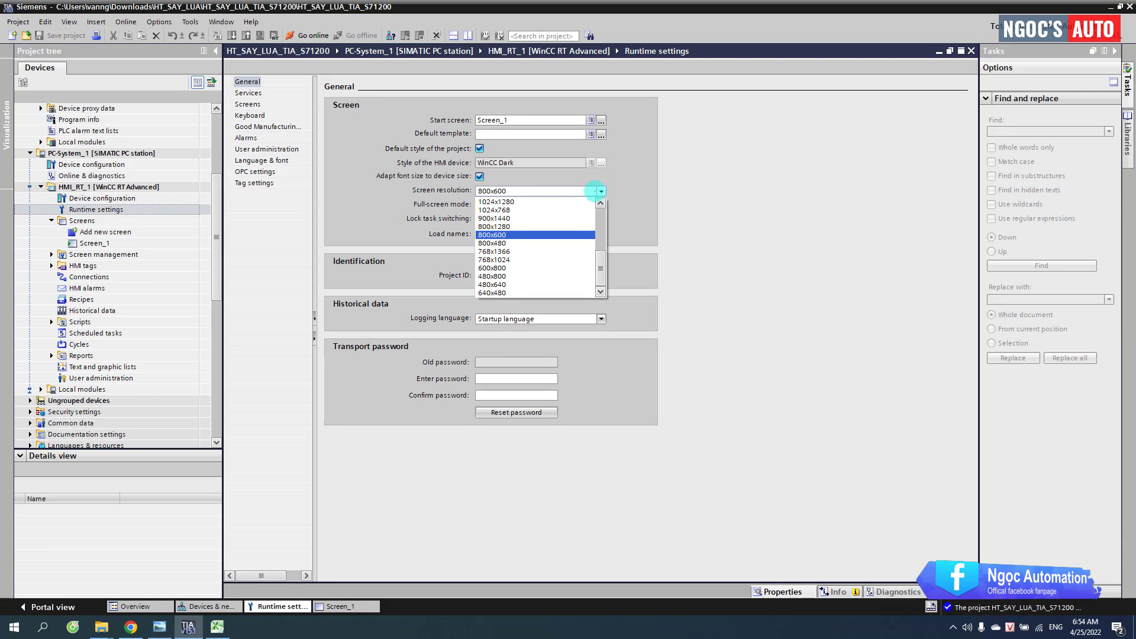
scroll(524, 214, "up", 1)
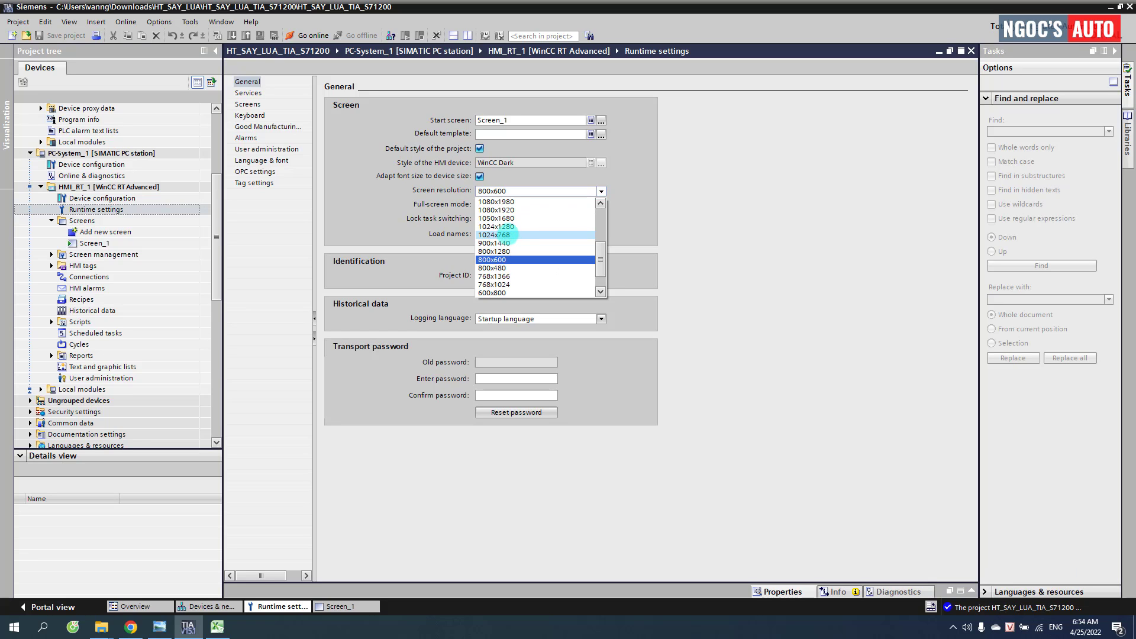
left_click(495, 235)
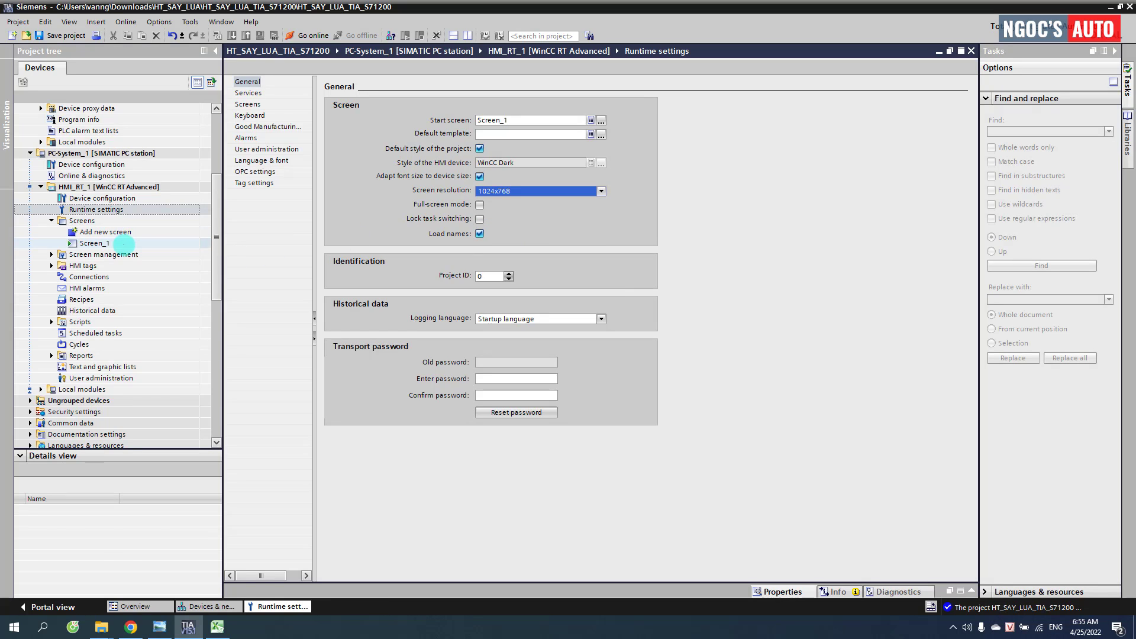
double_click(123, 243)
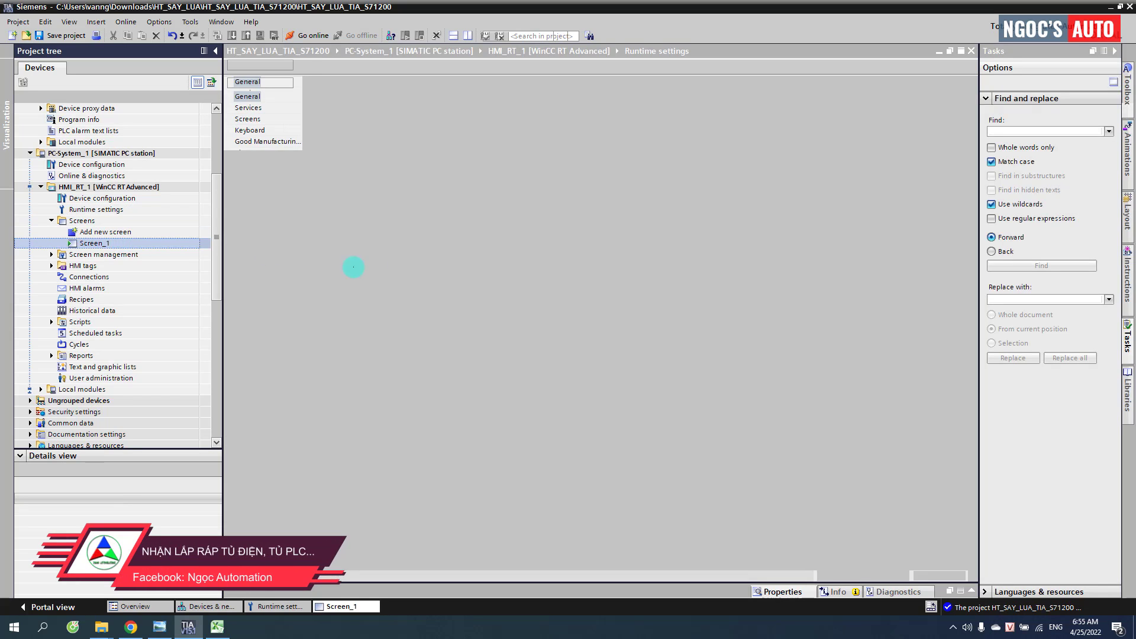
Step: Select the title and subtitle together and shift them right to centre them on the wider screen
scroll(603, 272, "down", 3)
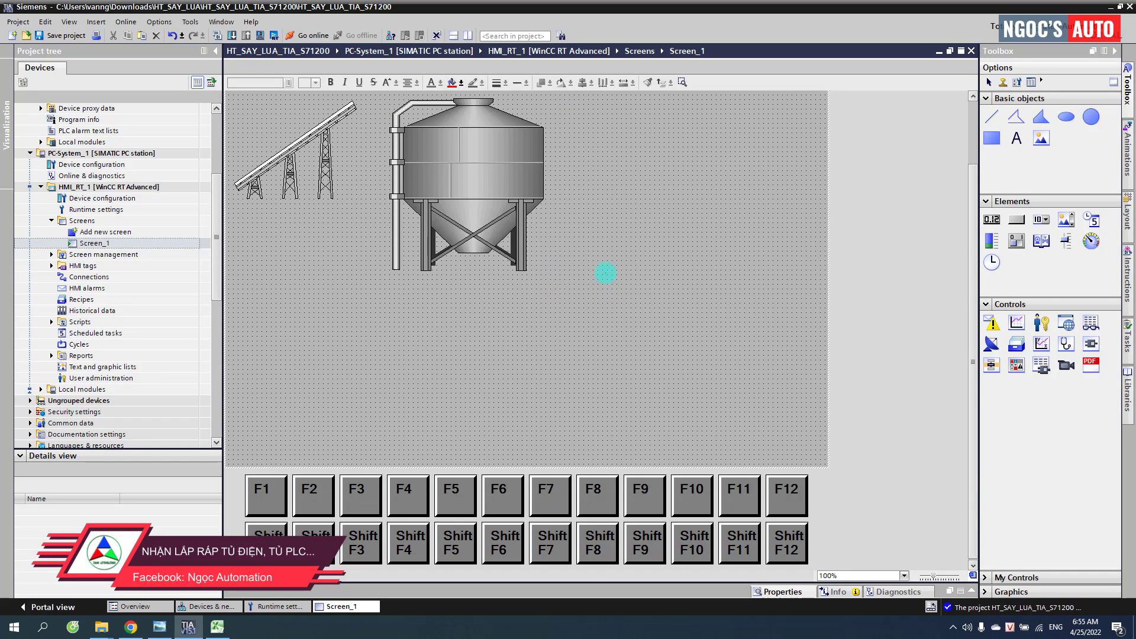
scroll(606, 273, "up", 3)
left_click_drag(353, 77, 336, 73)
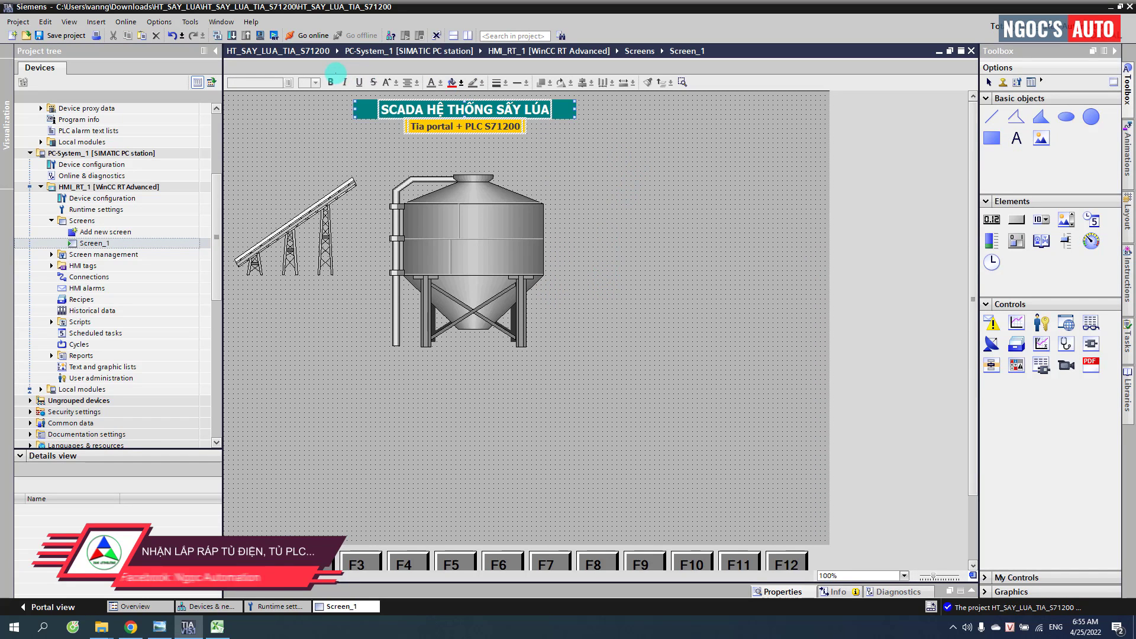
key("Right")
key("Right")
key("Right")
key("Right")
key("Right")
key("Right")
key("Right")
key("Right")
key("Right")
key("Right")
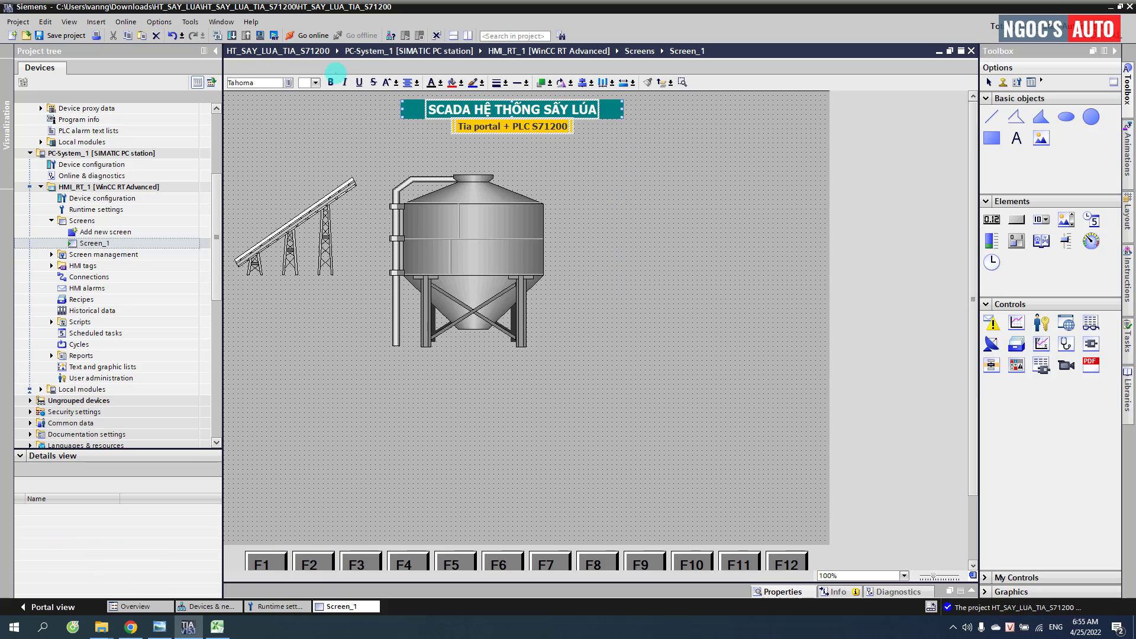
Step: Move the tank down and to the right below the subtitle, then check the layout in the reference picture
left_click_drag(484, 239, 531, 291)
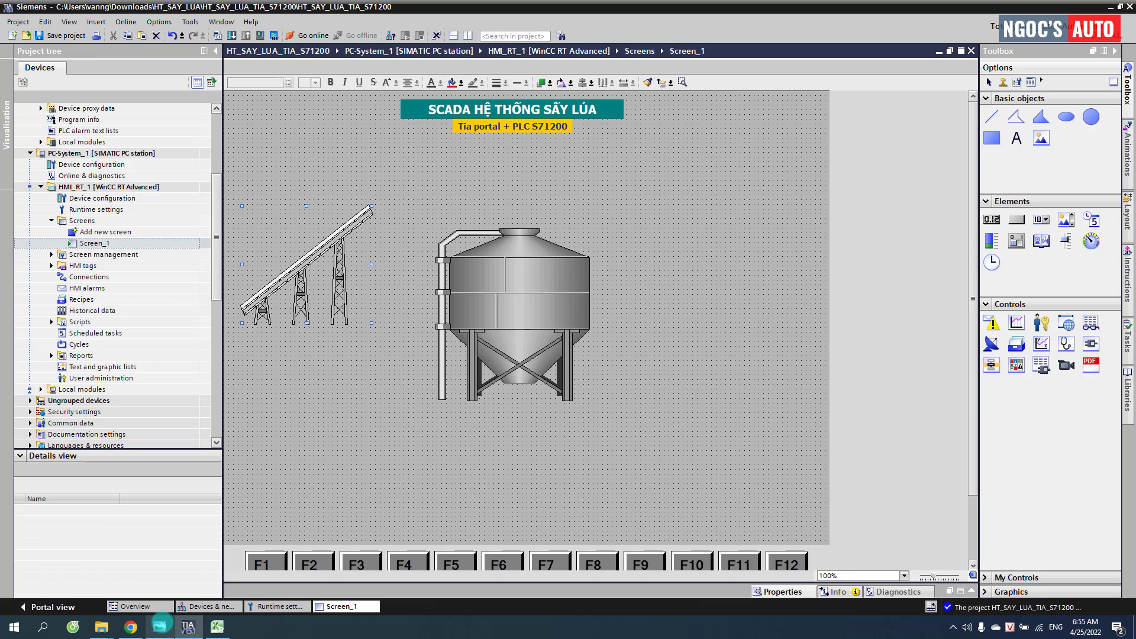
left_click(159, 627)
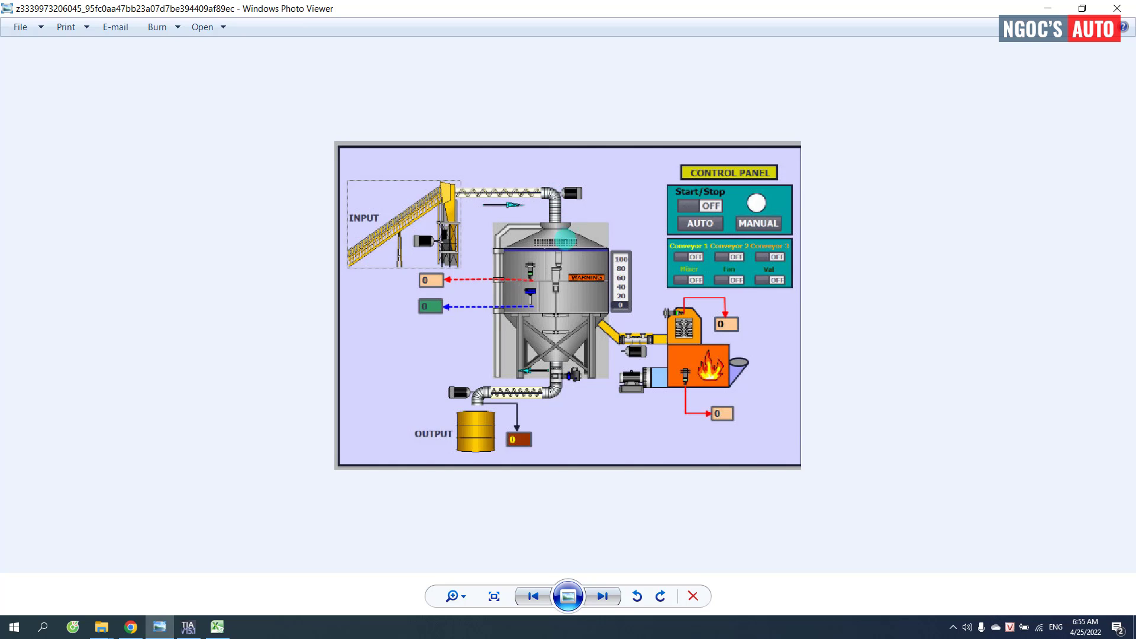
left_click(188, 627)
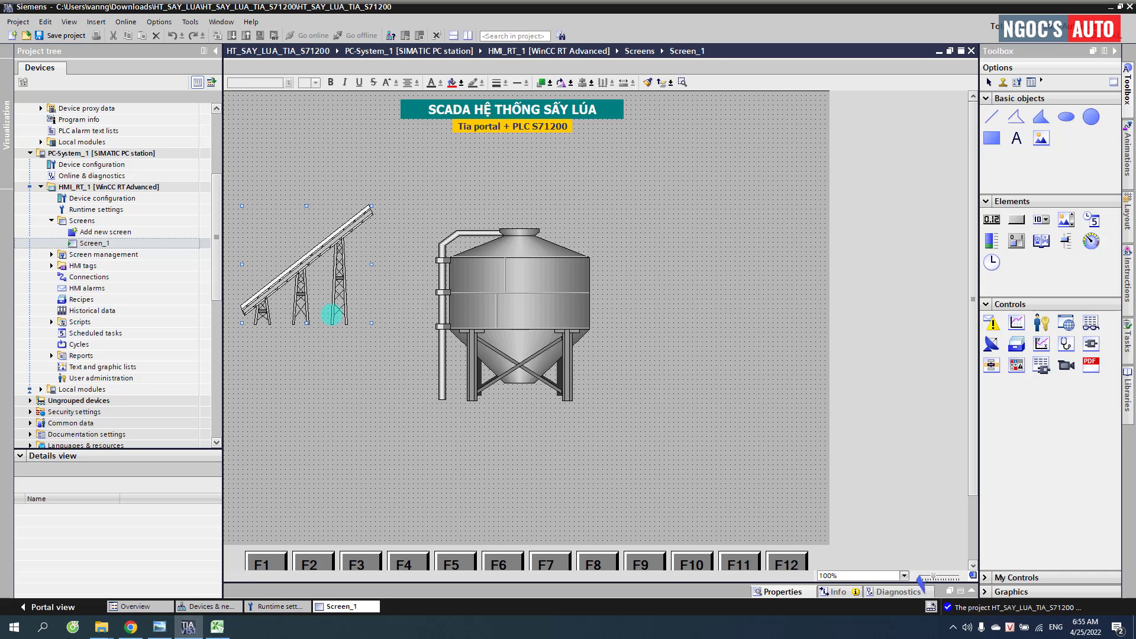
Step: Copy the inclined conveyor into a horizontal screw from Conveyors, Misc., flattened into a thin strip running from the conveyor's upper end
left_click(334, 260)
left_click_drag(334, 261, 440, 212)
double_click(440, 211)
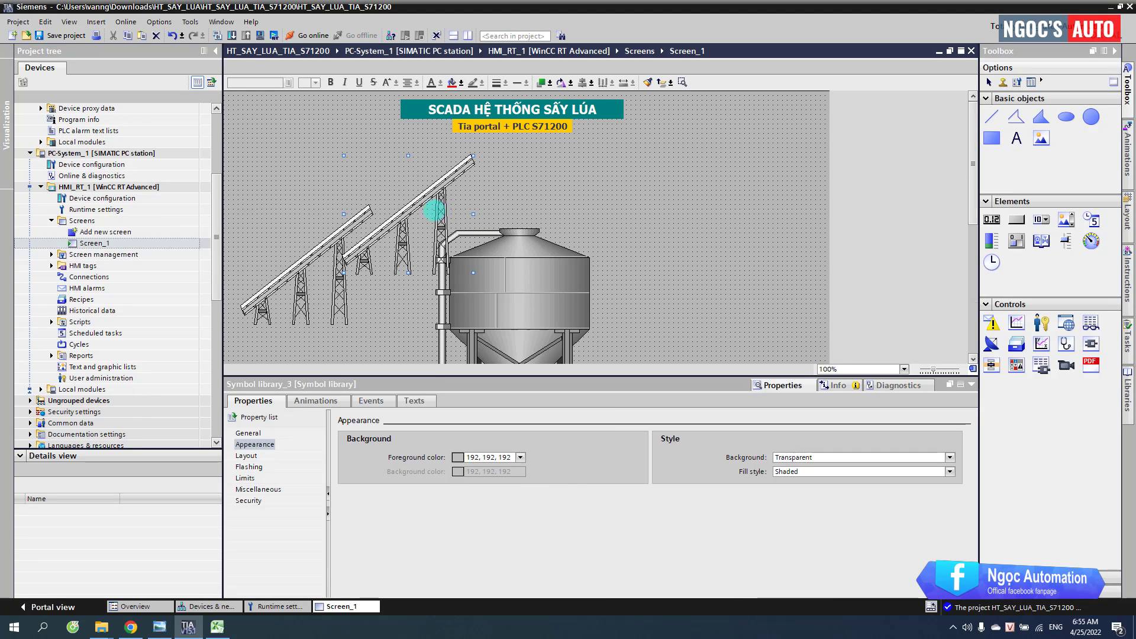
left_click(373, 514)
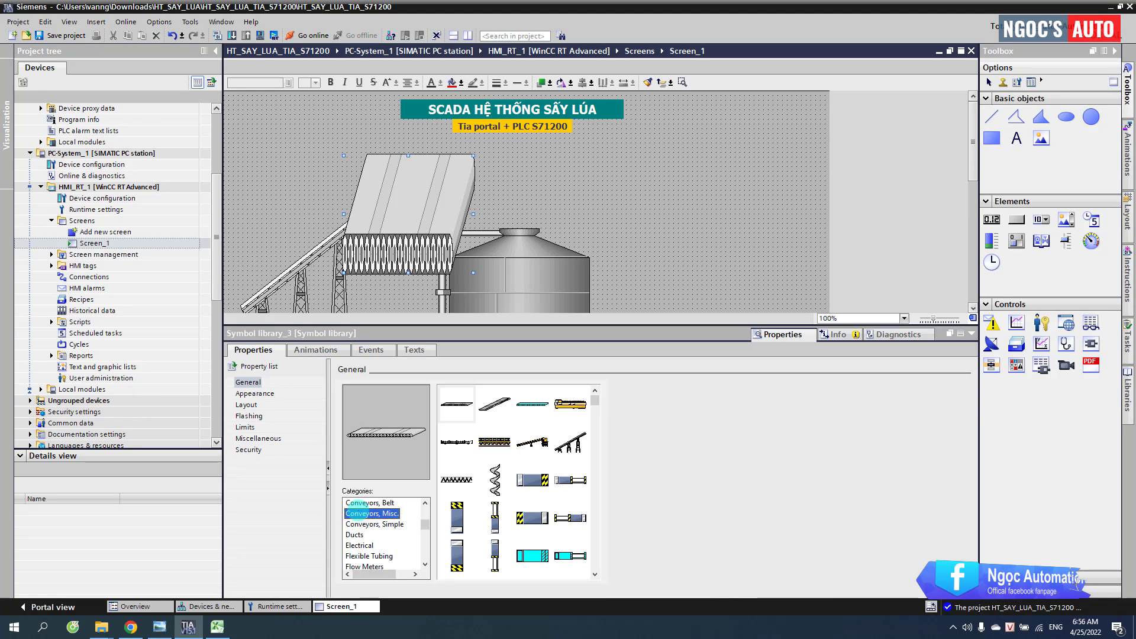
left_click(455, 480)
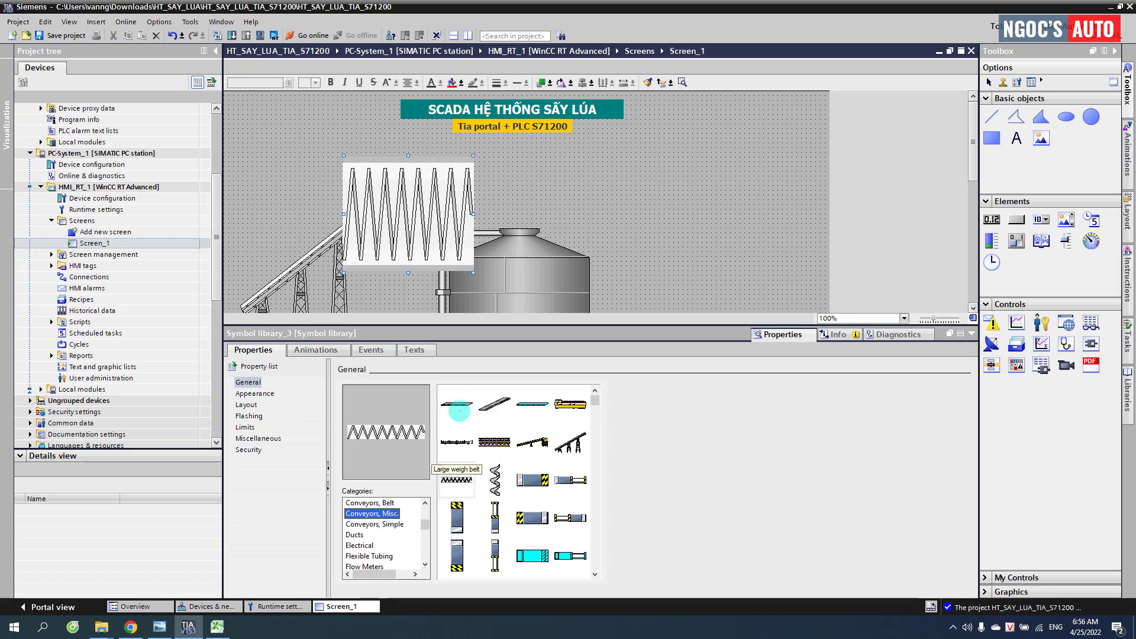
left_click(462, 275)
left_click_drag(407, 273, 423, 218)
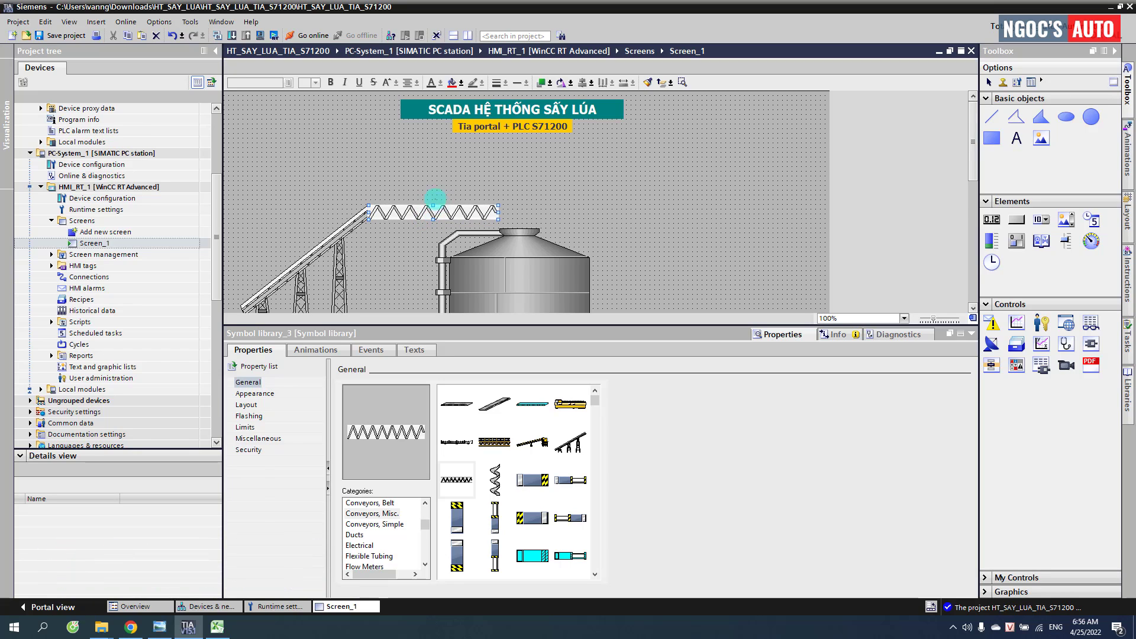
Step: Duplicate the screw conveyor, change the copy to the vertical tube from Flexible Tubing, and fit it onto the tank's top inlet
scroll(435, 199, "down", 3)
left_click_drag(595, 402, 594, 531)
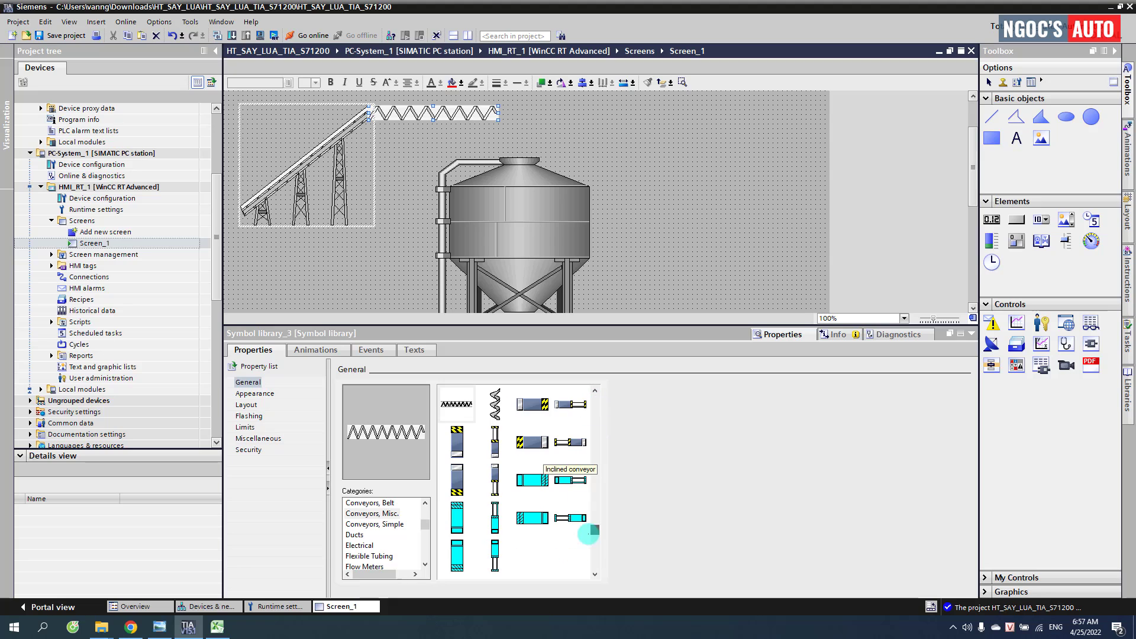
left_click(459, 116)
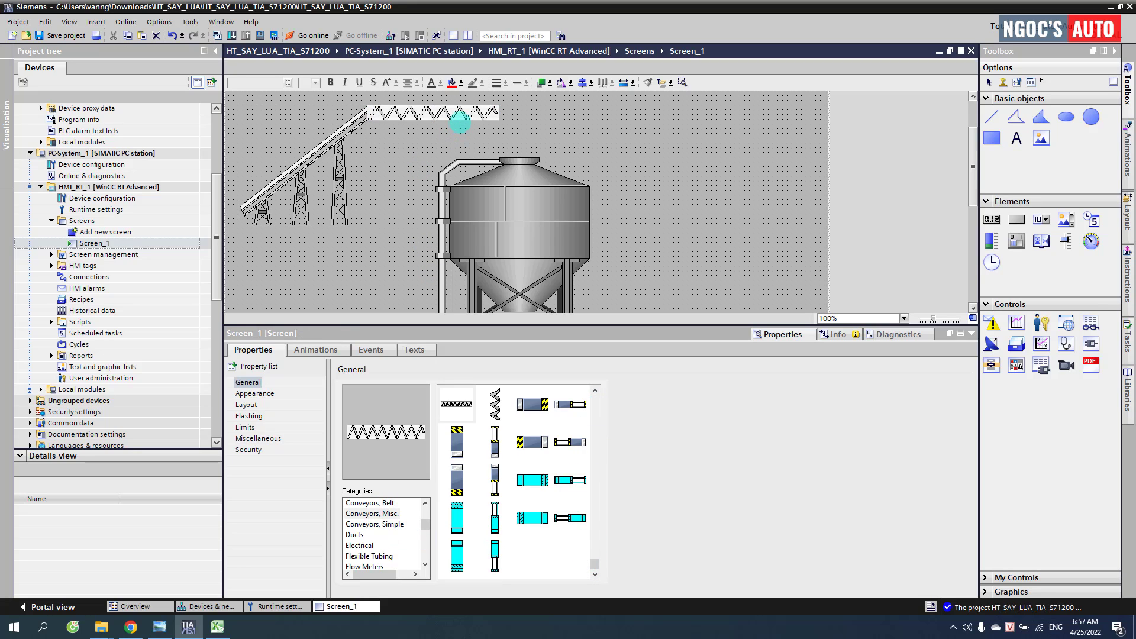
left_click_drag(477, 118, 586, 137, "ctrl")
left_click(368, 556)
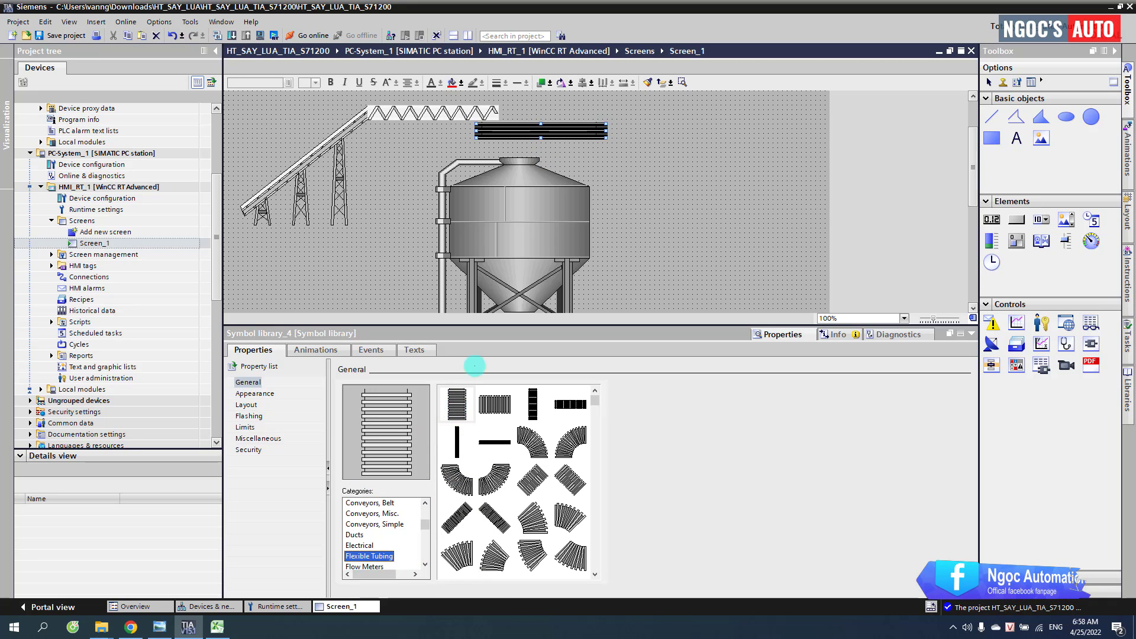
left_click_drag(607, 138, 525, 149)
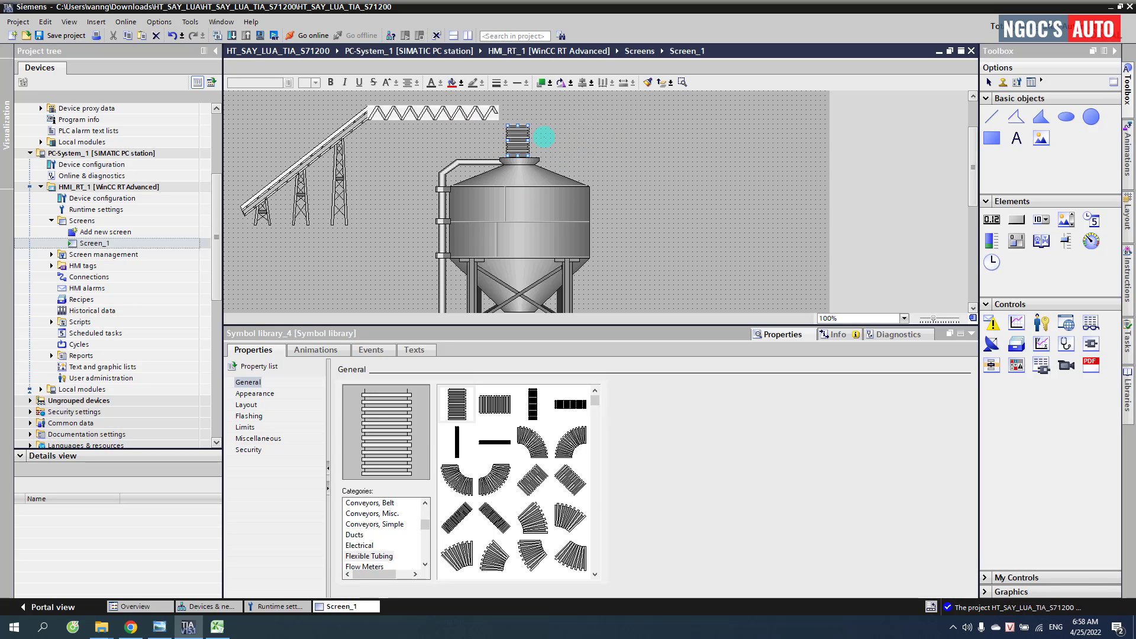
Step: Duplicate the vertical tube as a 90 degree bend 1 and fit it between the screw conveyor and the tube
left_click_drag(518, 136, 556, 120)
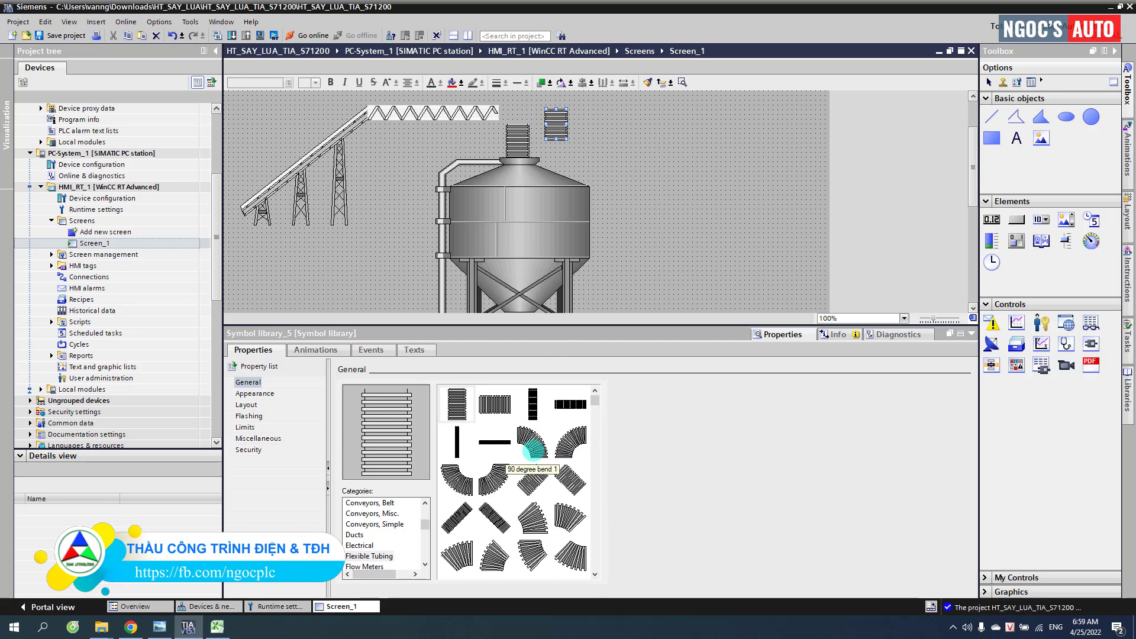
left_click(532, 441)
left_click_drag(552, 128, 525, 176)
scroll(530, 128, "up", 1)
left_click(520, 176)
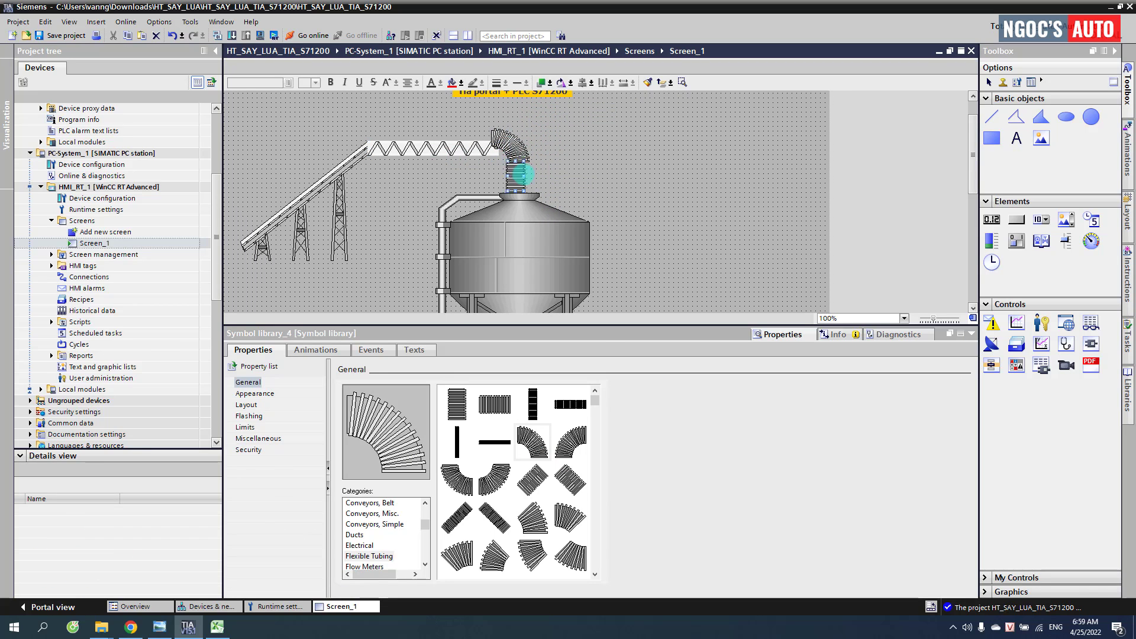
left_click_drag(504, 140, 456, 142)
Step: Nudge the inclined conveyor up so its upper end lines up with the screw conveyor
left_click_drag(337, 196, 337, 191)
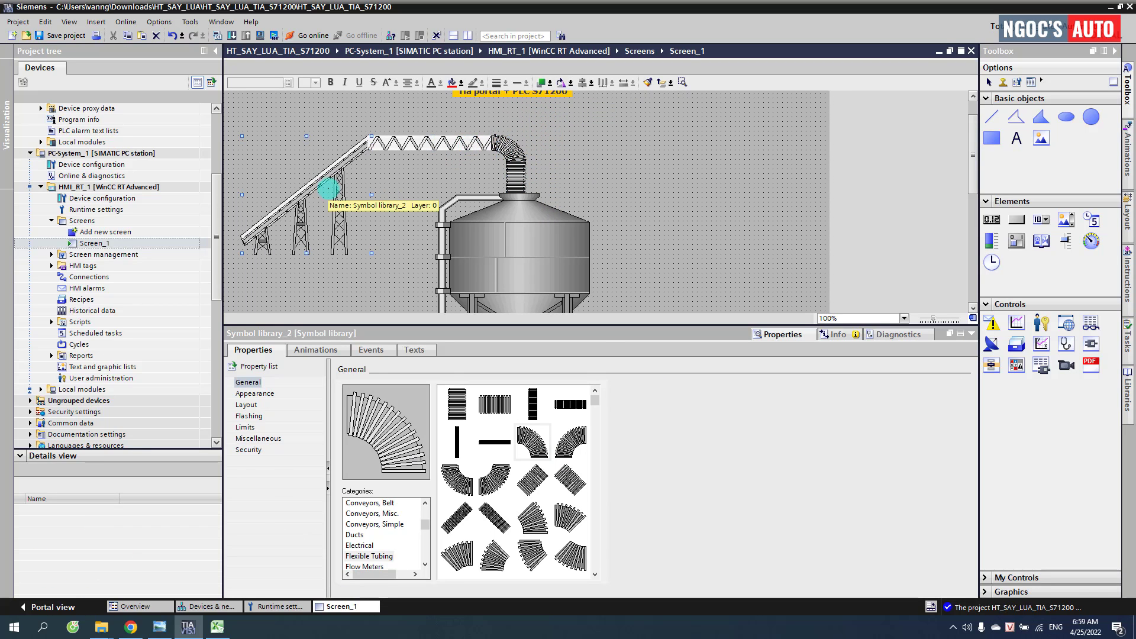
left_click(389, 193)
left_click(354, 208)
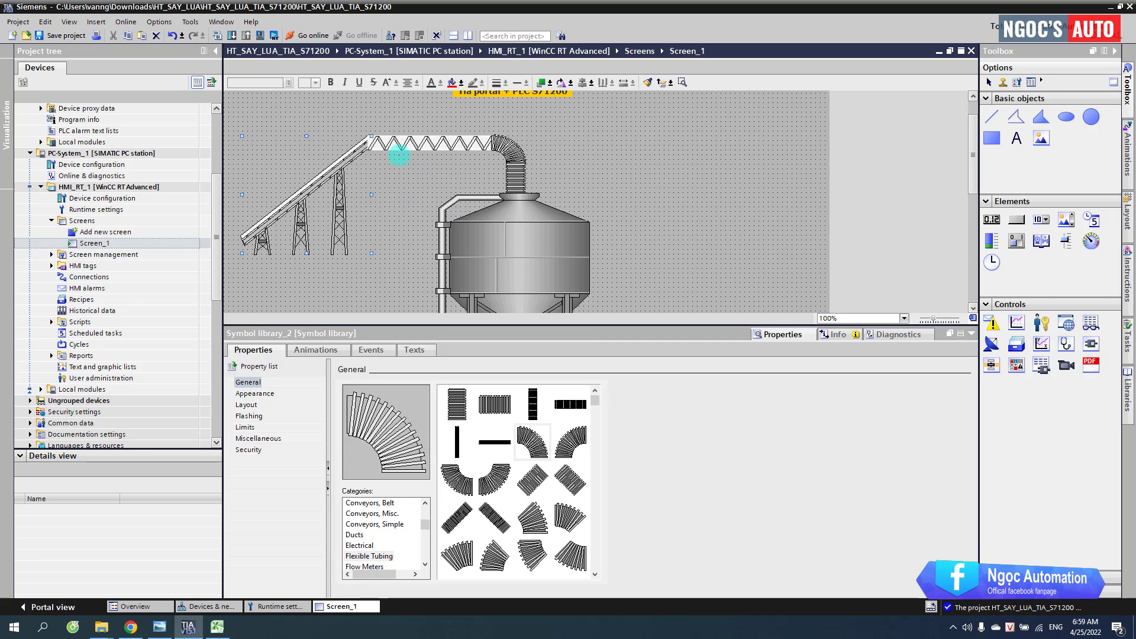
Step: Duplicate the inclined conveyor, change the copy to a plain motor from Motors, and shrink it to about 60 × 34 beneath the conveyor's upper end
left_click(323, 194)
left_click(320, 197)
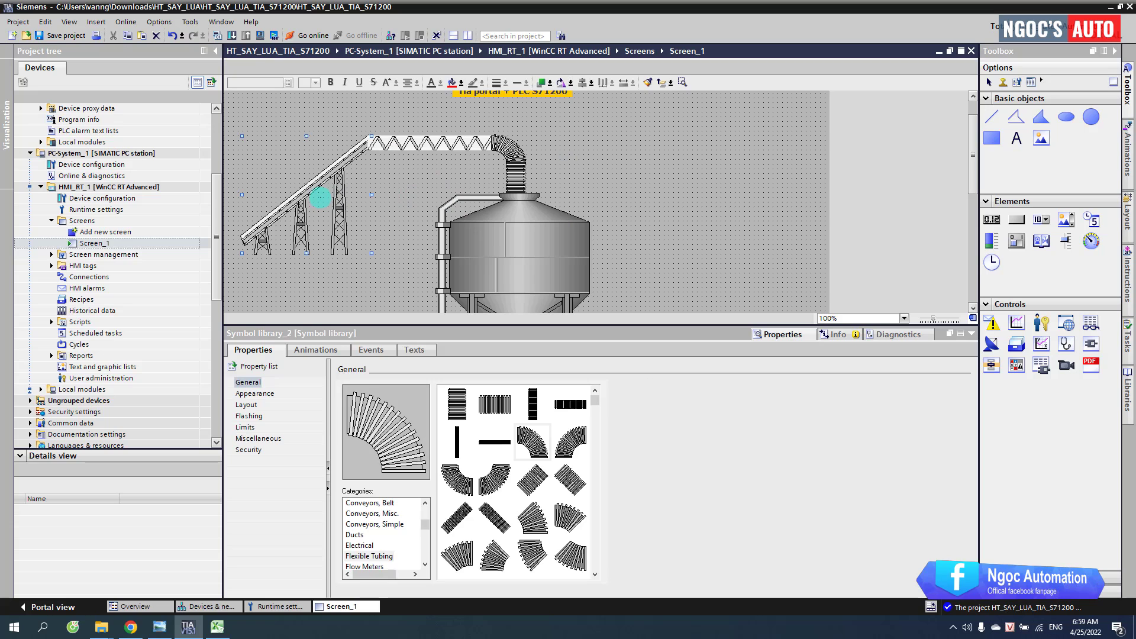
key("ctrl+v")
left_click_drag(355, 210, 367, 243)
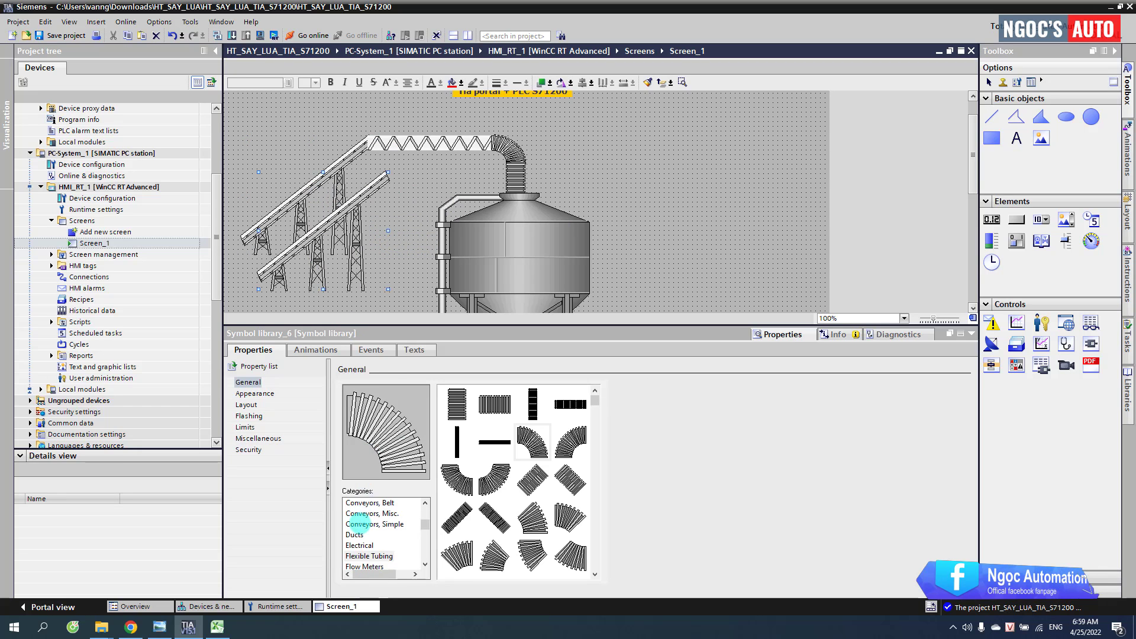
left_click(359, 524)
key("m")
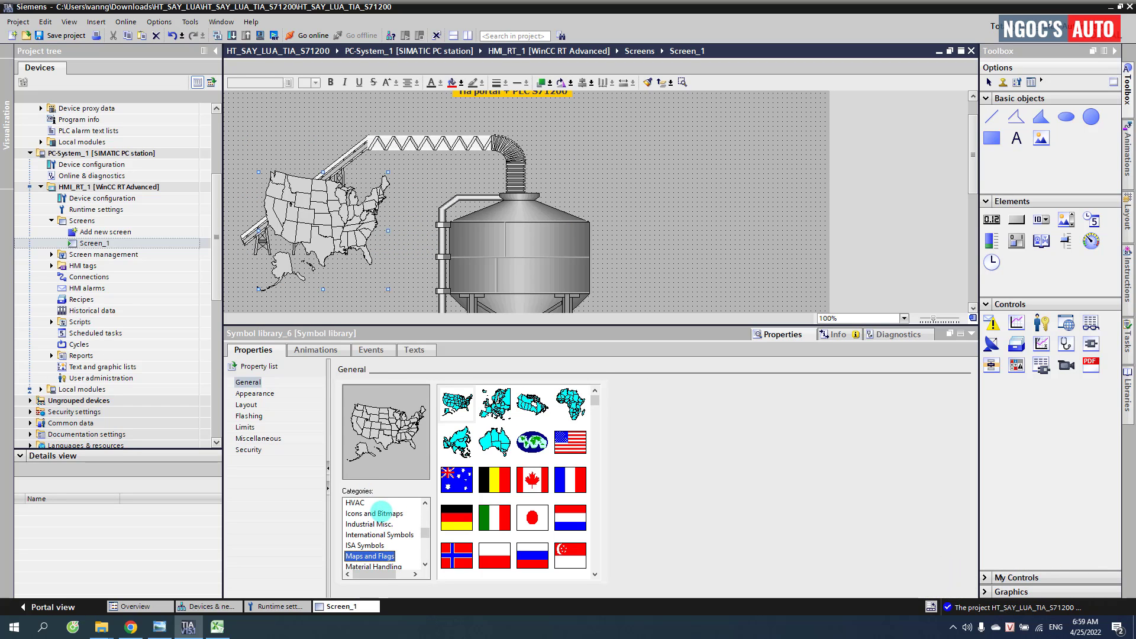
scroll(382, 514, "down", 2)
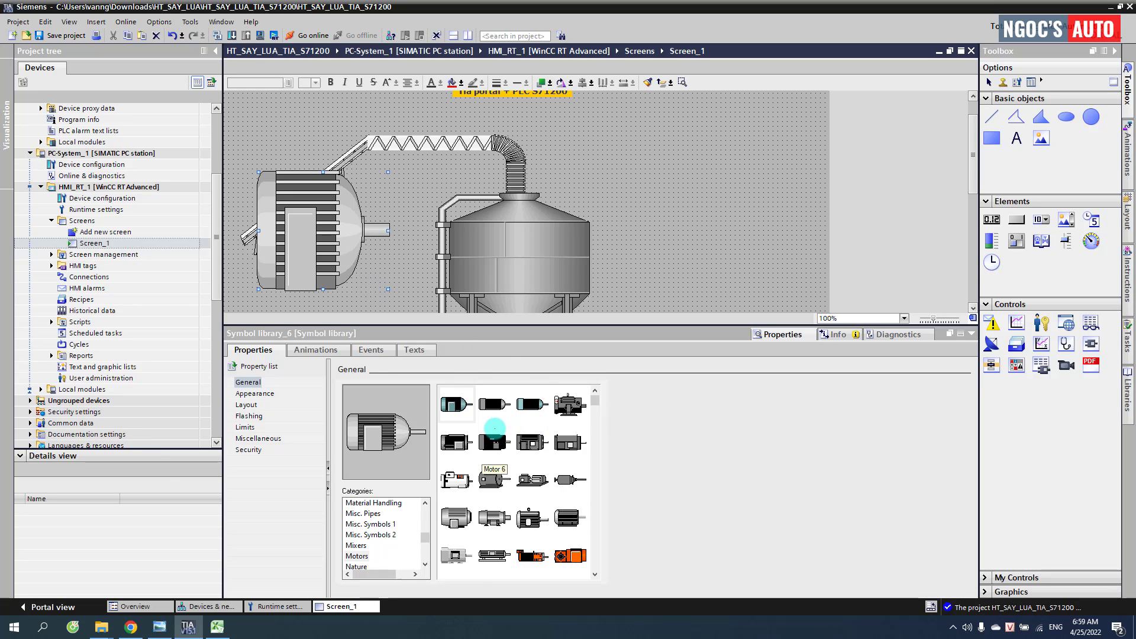
left_click(494, 405)
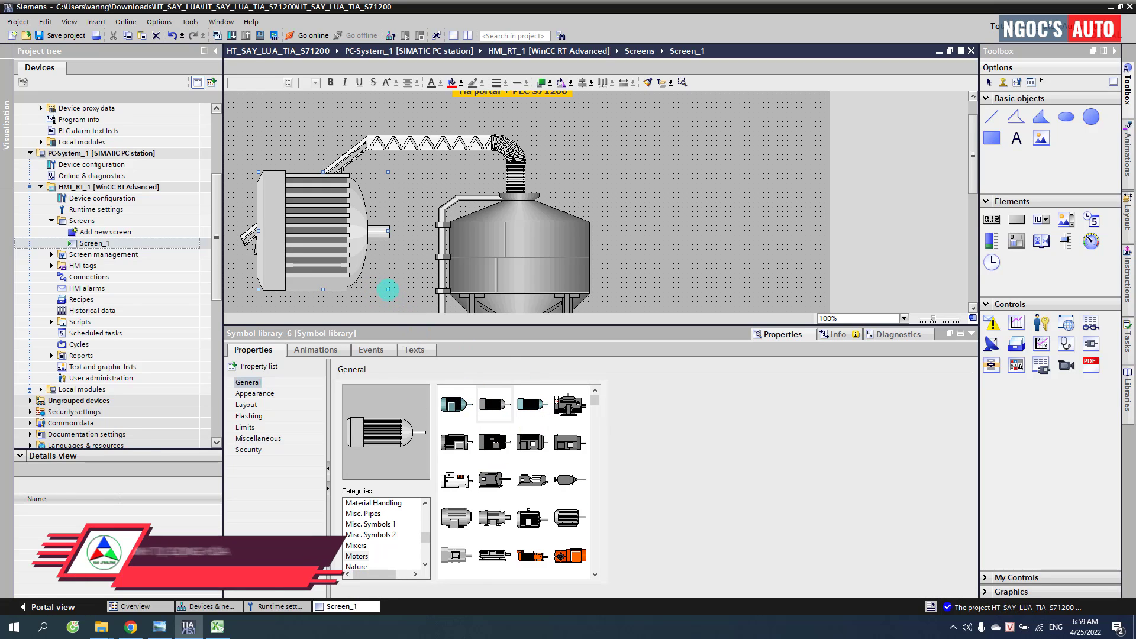
left_click_drag(391, 295, 367, 182)
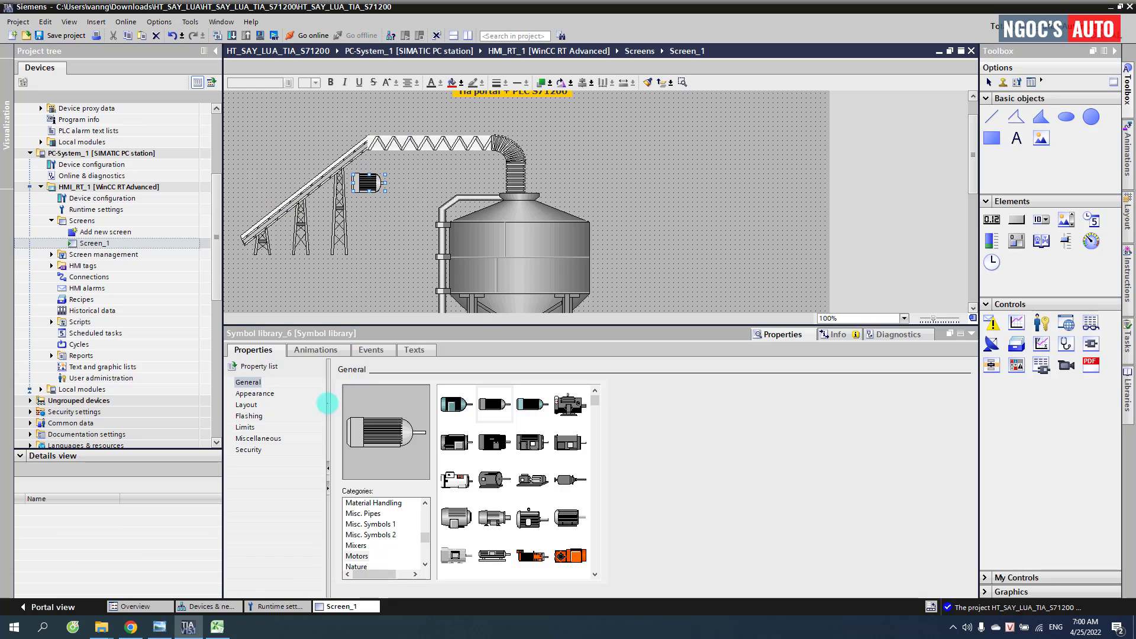
Step: Mirror the motor horizontally and move it against the underside of the inclined conveyor's upper end
scroll(426, 518, "up", 10)
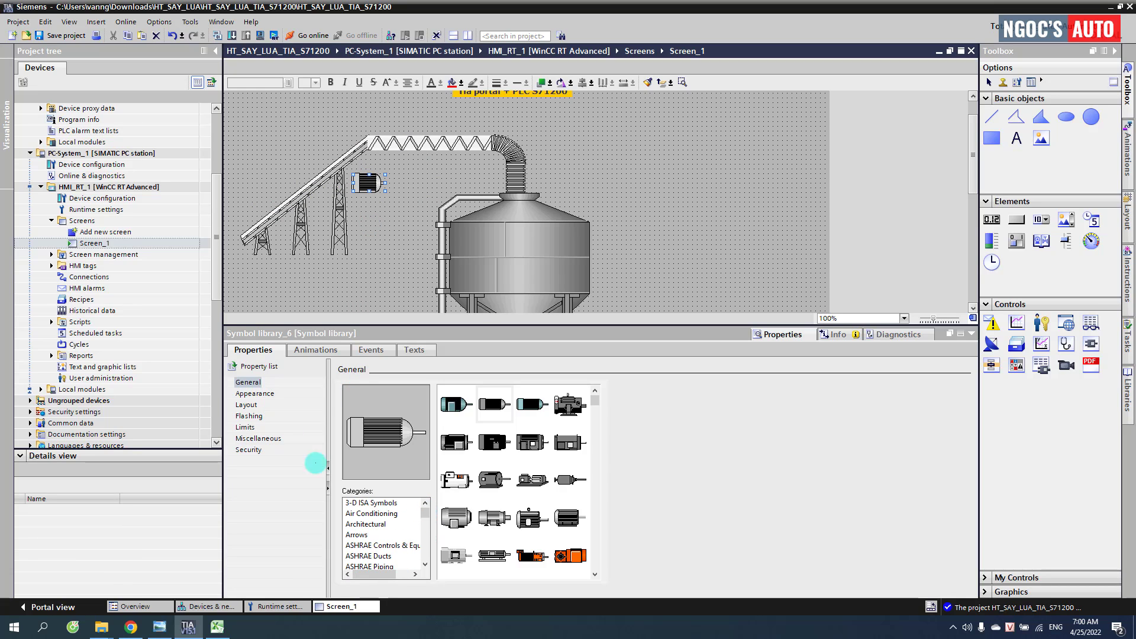
left_click(254, 393)
left_click(247, 405)
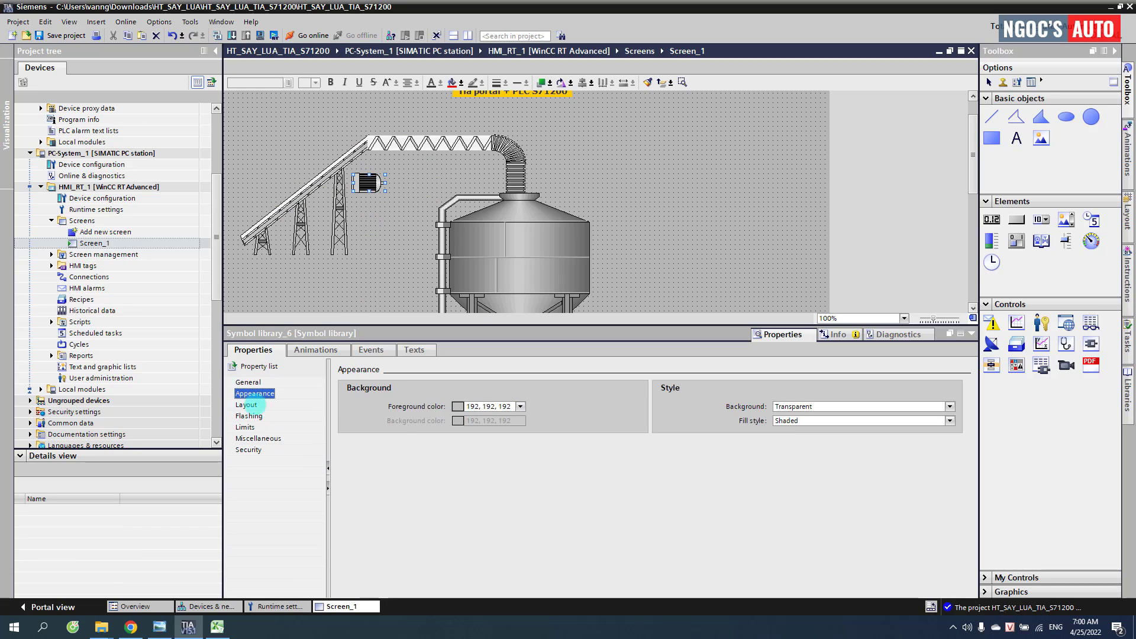
left_click(759, 406)
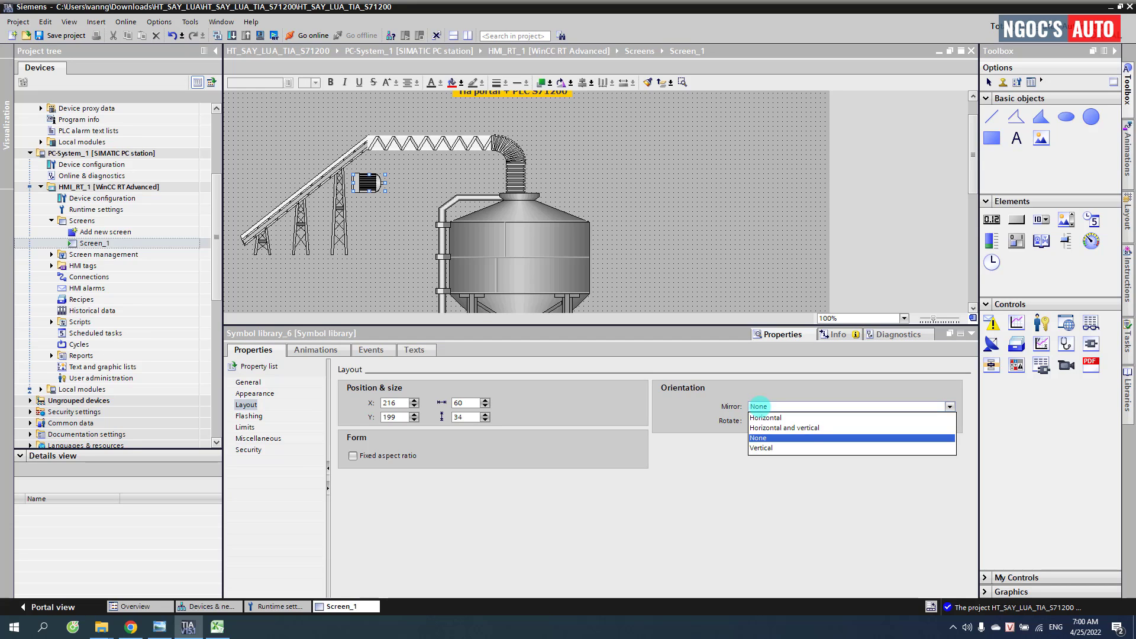
left_click(764, 419)
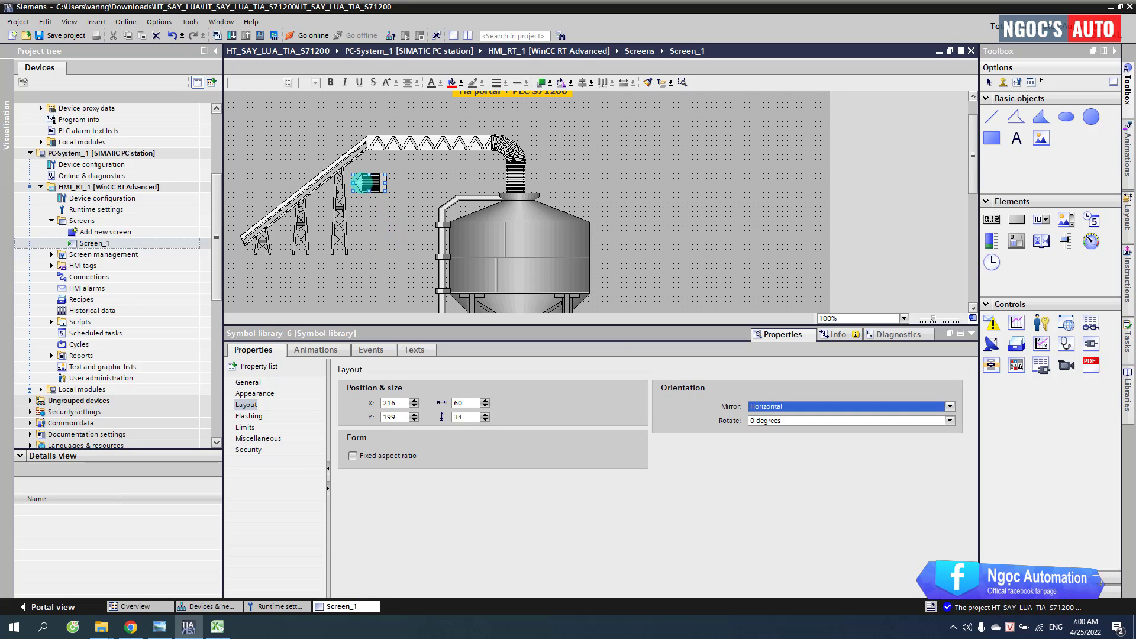
left_click_drag(363, 182, 355, 173)
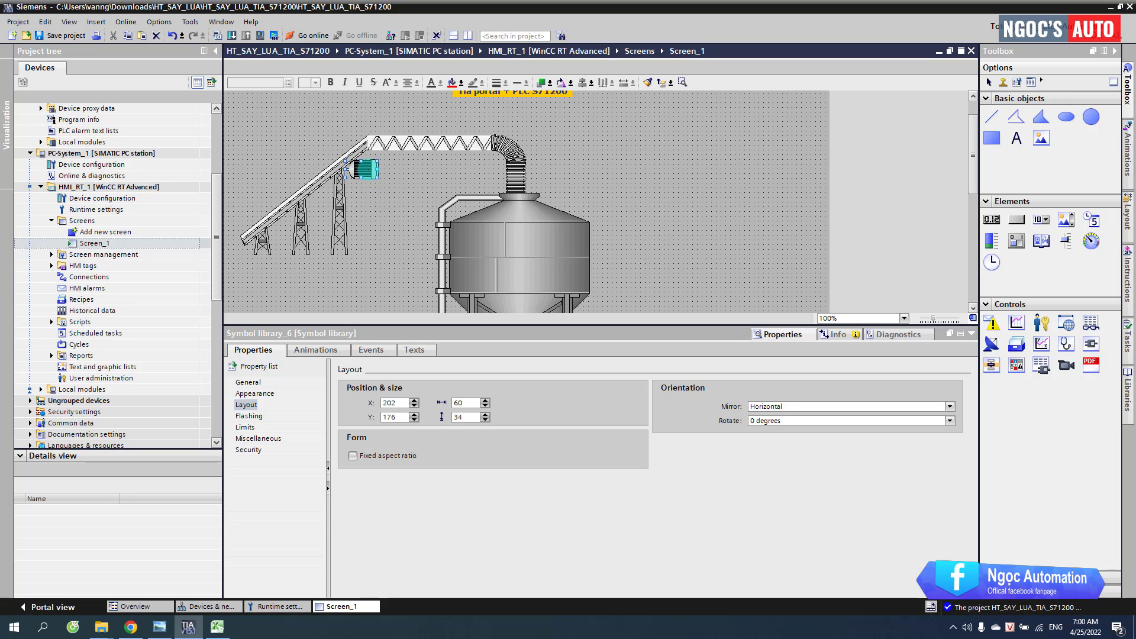
Step: Duplicate the mirrored motor and place the copy against the outer side of the bend above the tank
key("ctrl+v")
left_click_drag(373, 173, 543, 163)
left_click(629, 151)
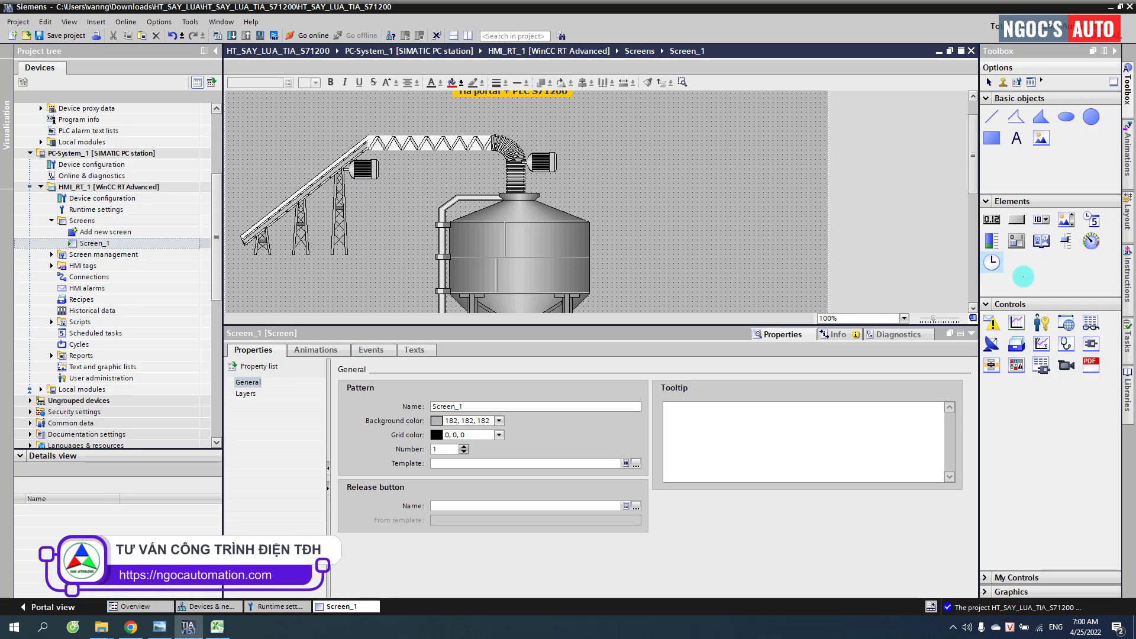
Step: Add a switch below the first motor, with its ON range colored green (0, 255, 0) and its OFF range red (255, 0, 0)
mouse_move(1017, 241)
left_mouse_down()
mouse_move(392, 215)
mouse_move(358, 178)
mouse_move(397, 212)
left_mouse_up()
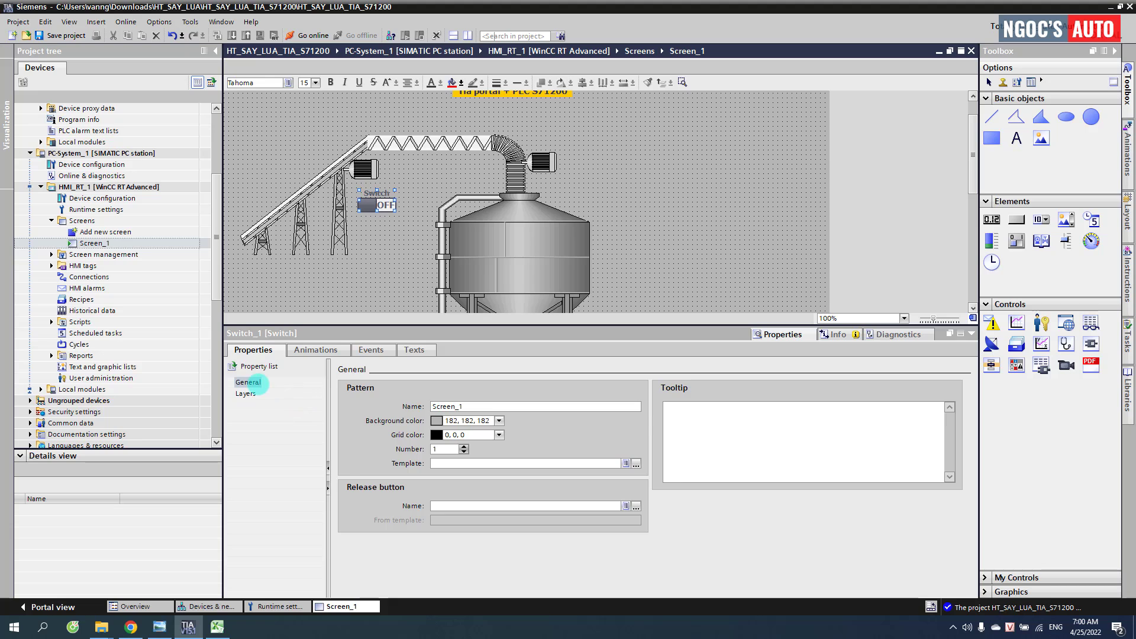
left_click(248, 383)
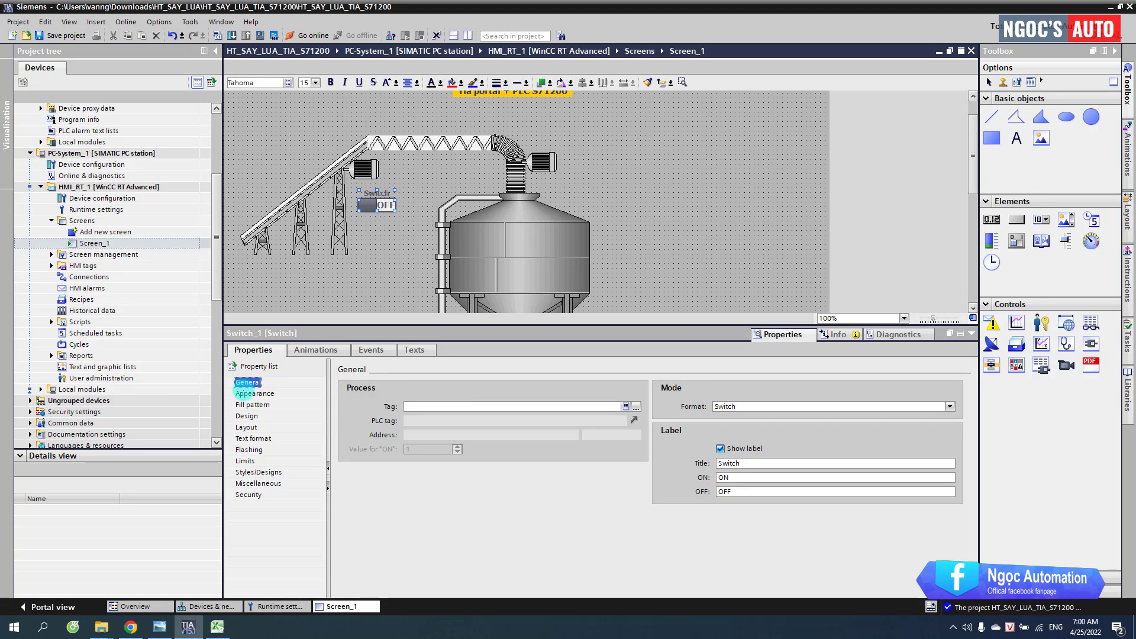
left_click(243, 394)
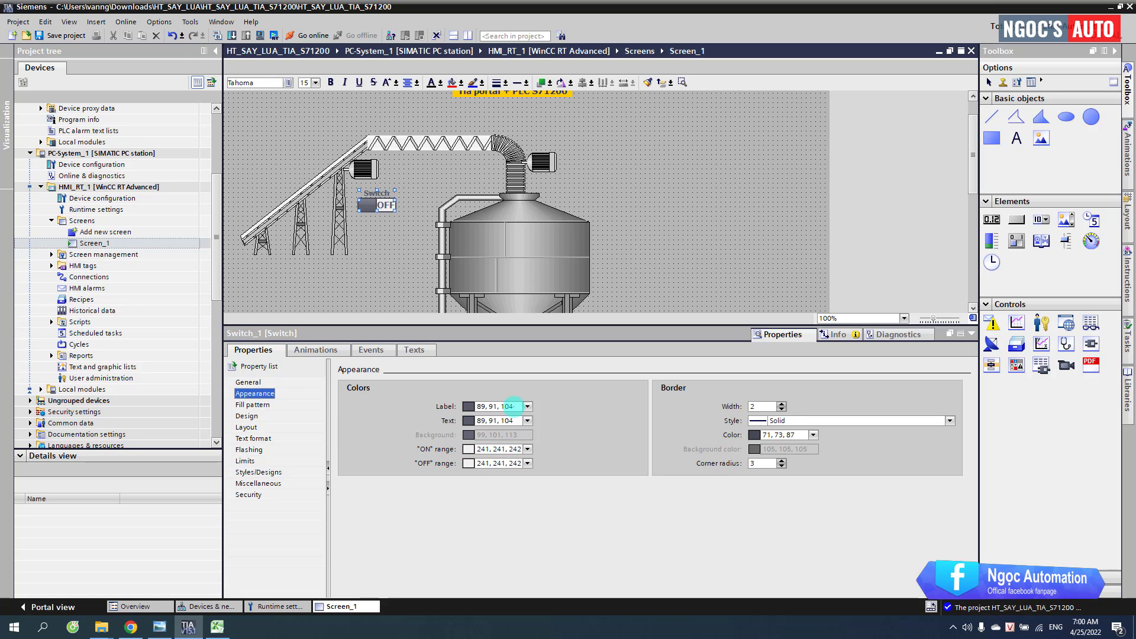
left_click(527, 449)
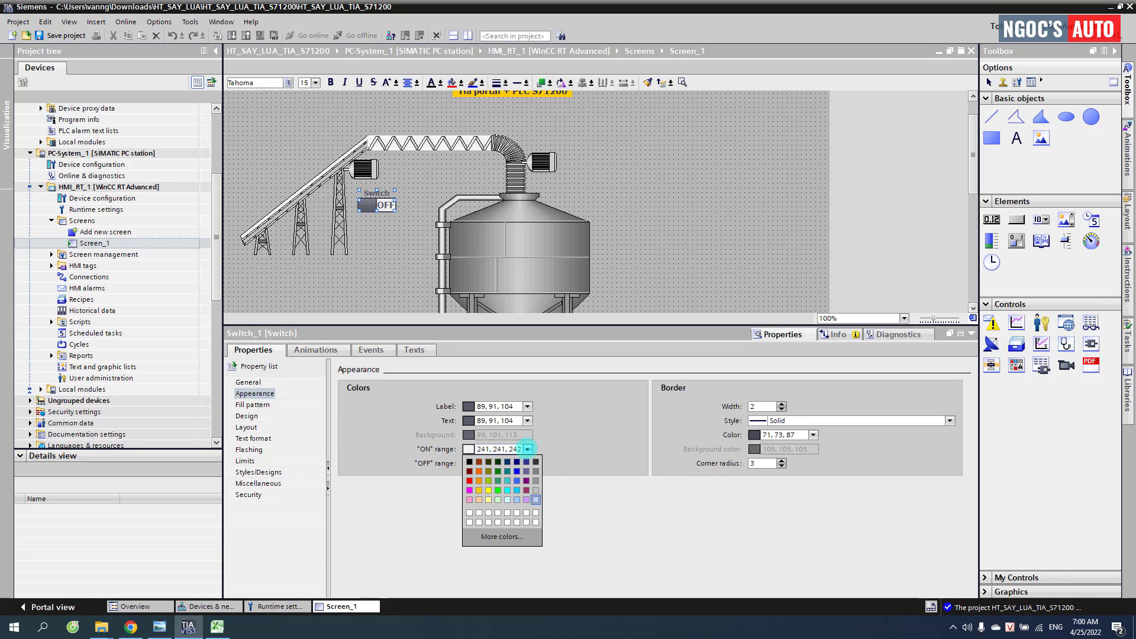
left_click(499, 490)
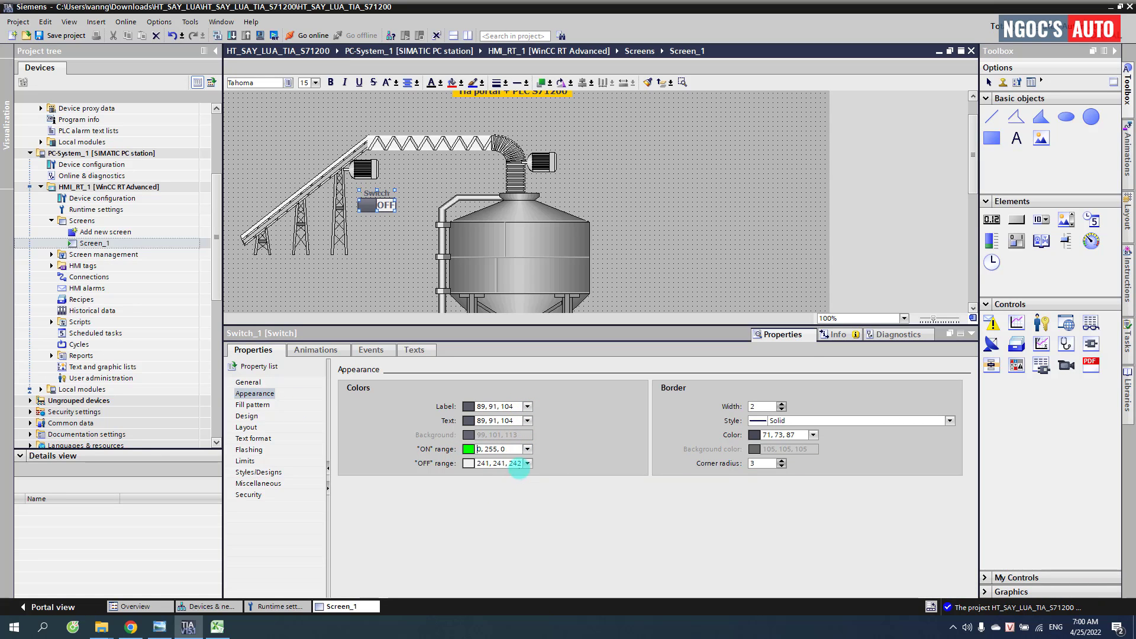
left_click(527, 464)
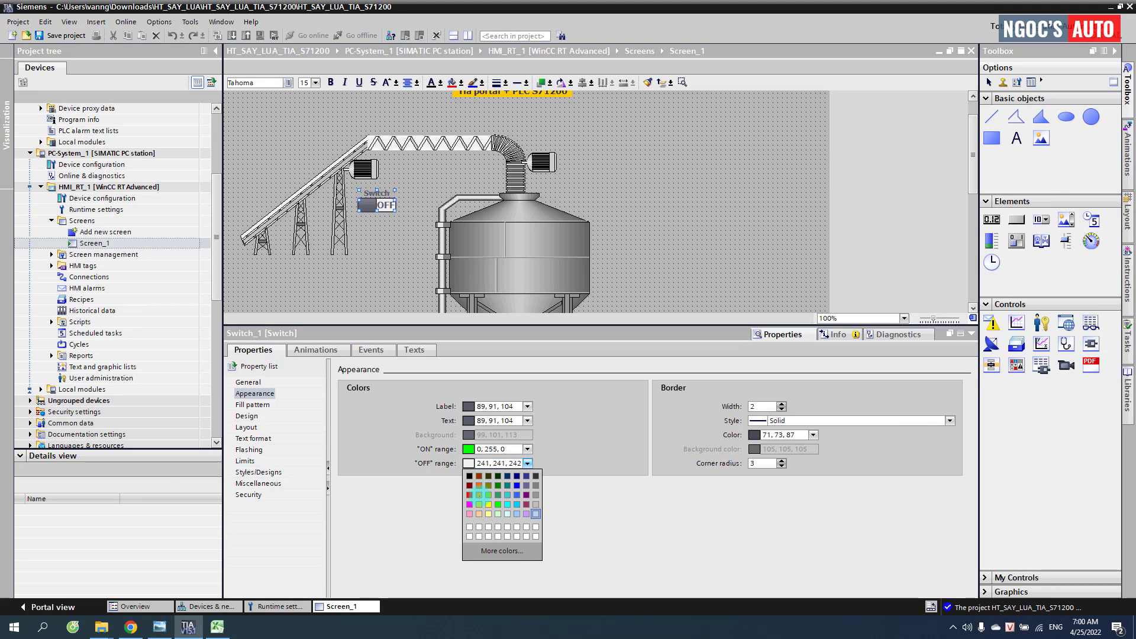
left_click(470, 495)
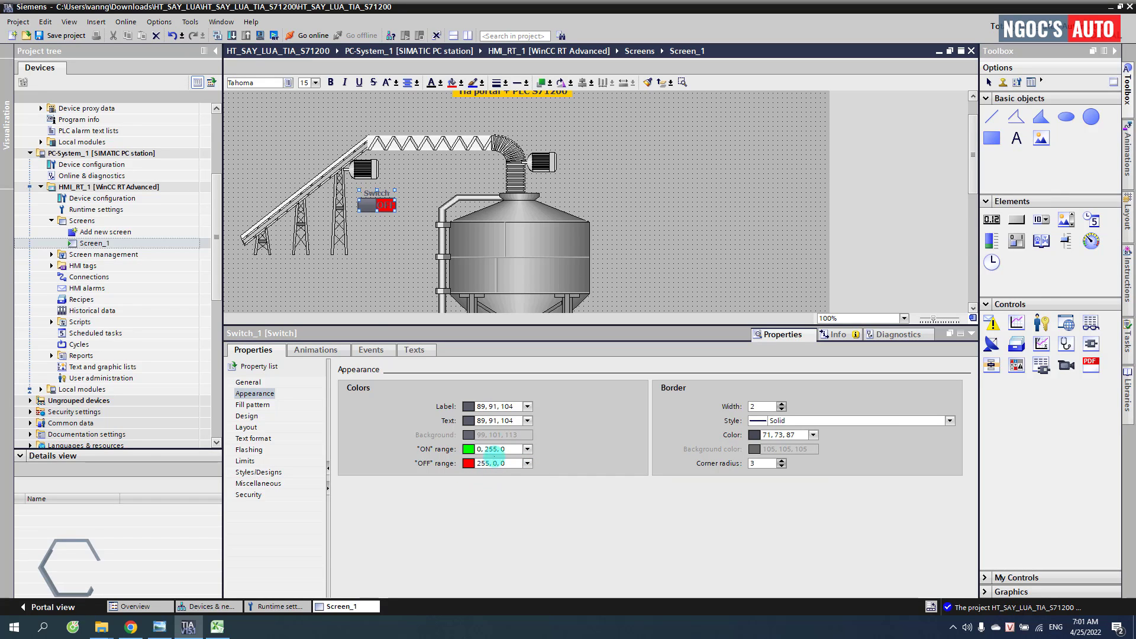
Step: Make the switch text white at font size 13 and move the switch up close beneath the motor
left_click(527, 421)
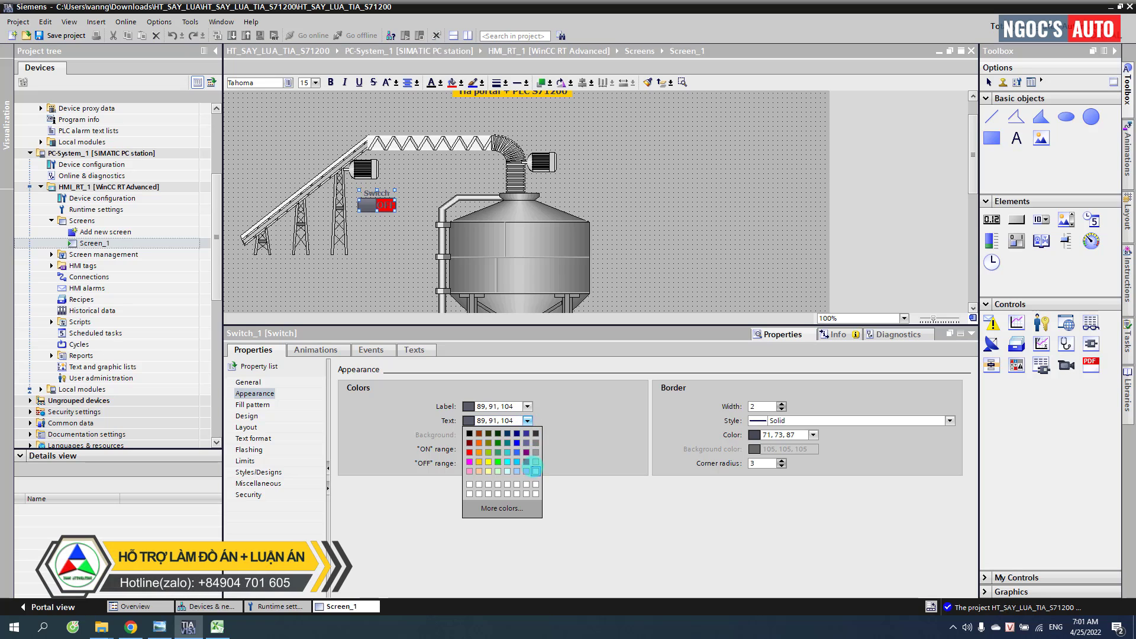
left_click(535, 470)
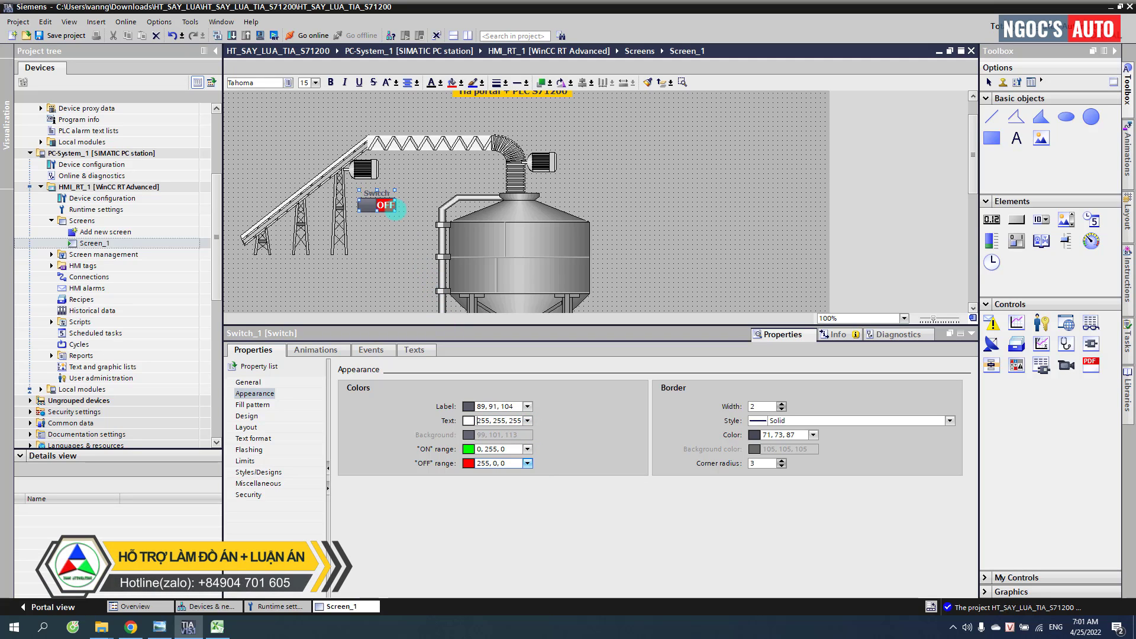
left_click(316, 83)
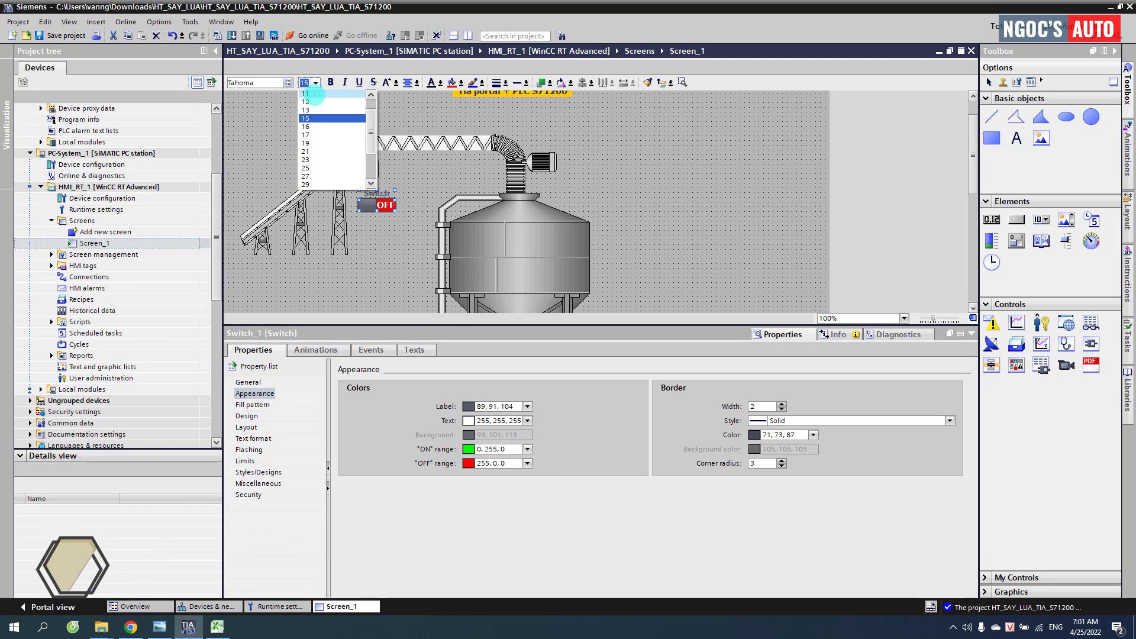
left_click(310, 104)
left_click(406, 188)
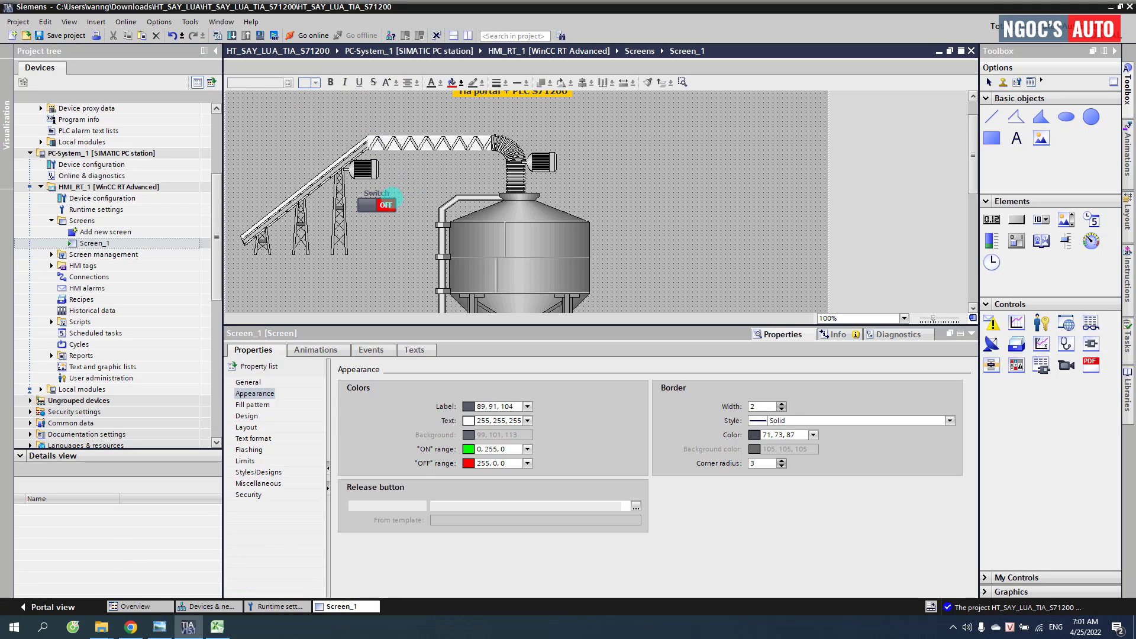
left_click_drag(382, 196, 414, 183)
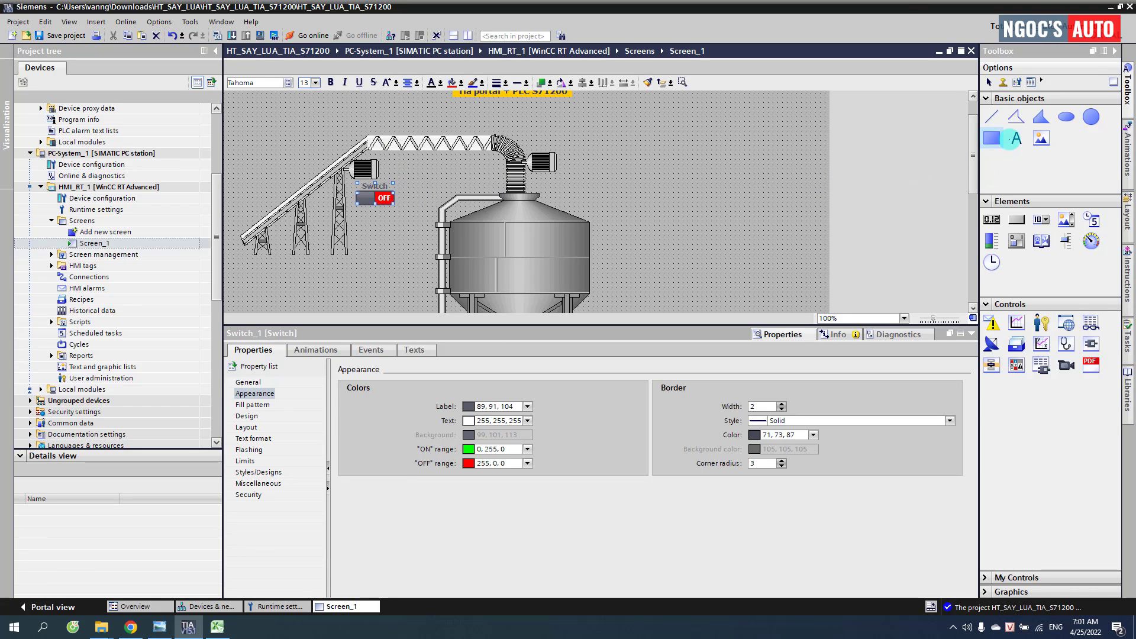
Step: Label the switch "Băng tải 1" with a text field, and copy switch and label beside the second motor as "Băng tải 2"
left_click(1012, 139)
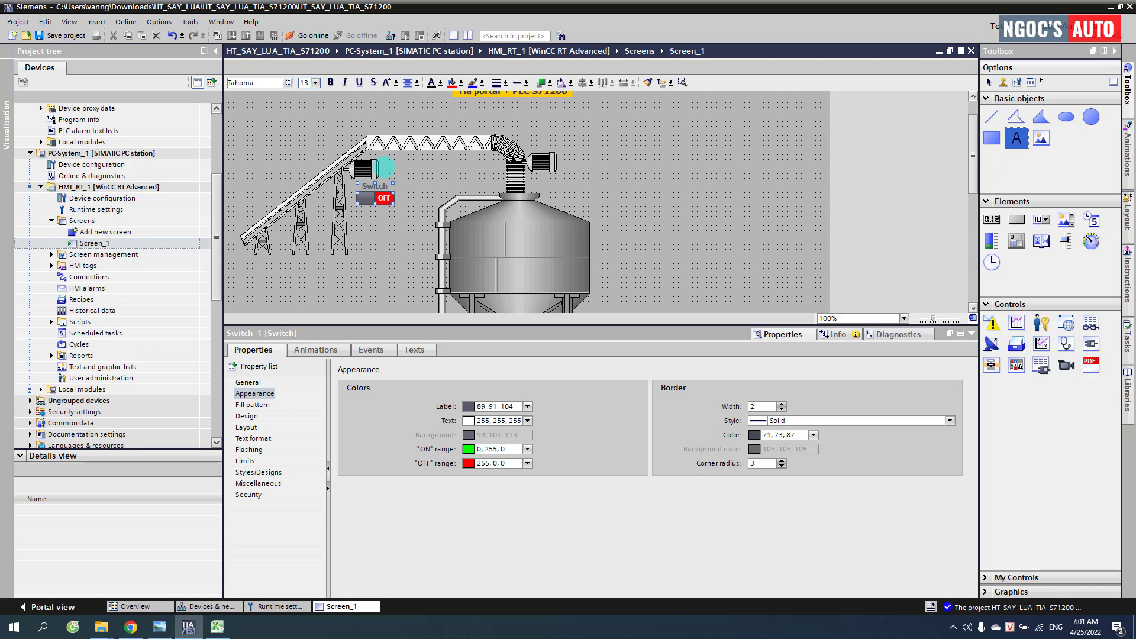
left_click(357, 216)
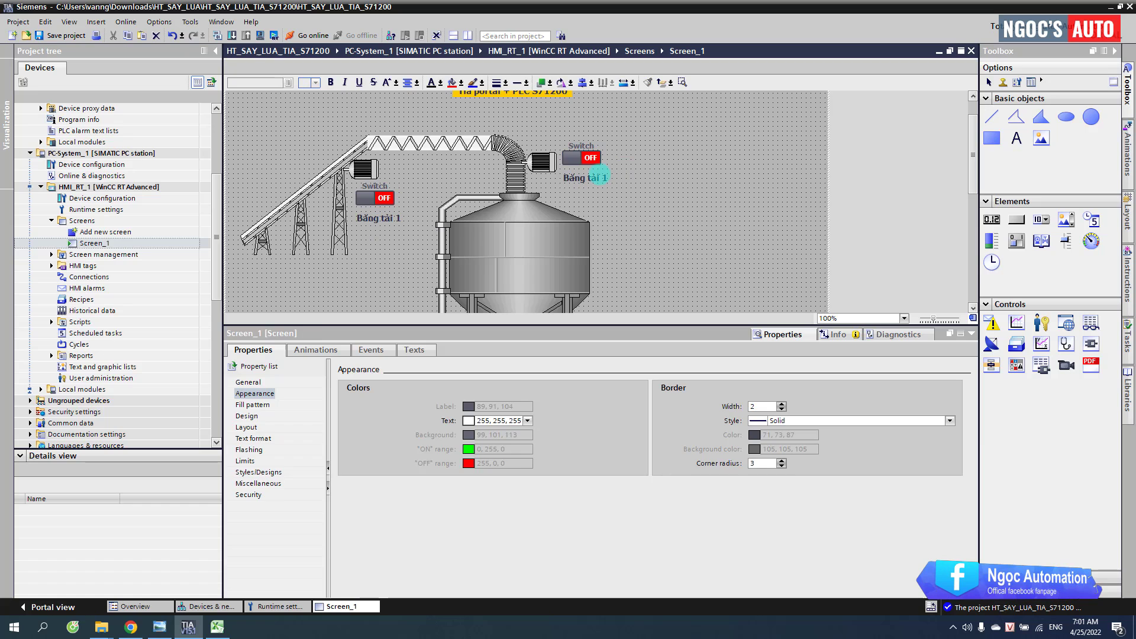
left_click(629, 223)
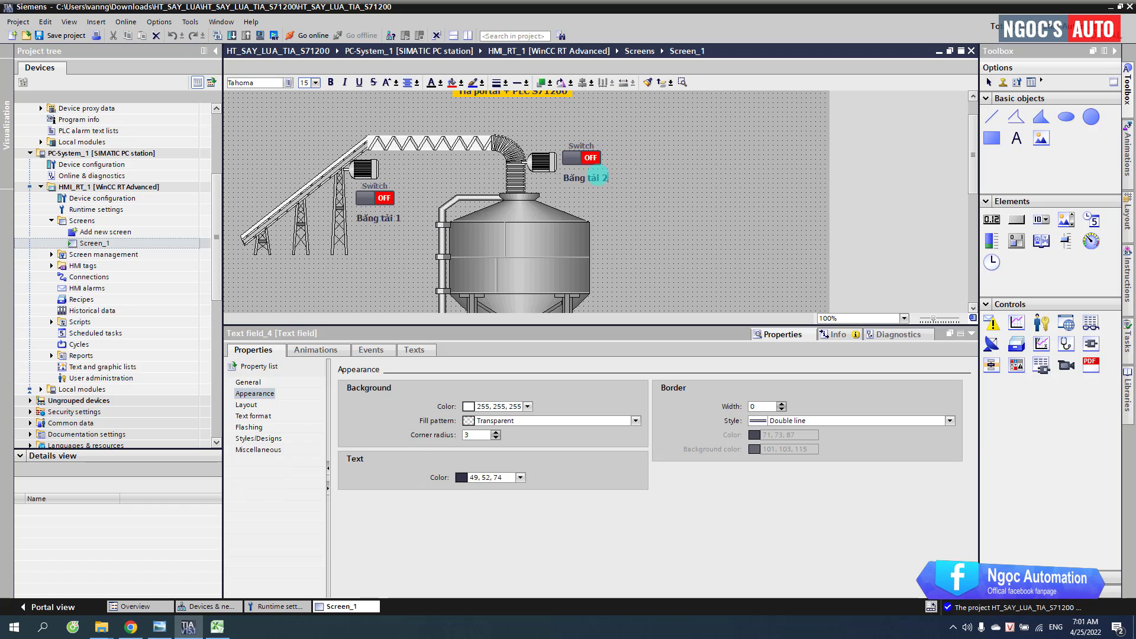
Step: Consult the reference picture in Windows Photo Viewer and copy the vertical tube above the tank onto the tank's bottom outlet
scroll(522, 177, "down", 3)
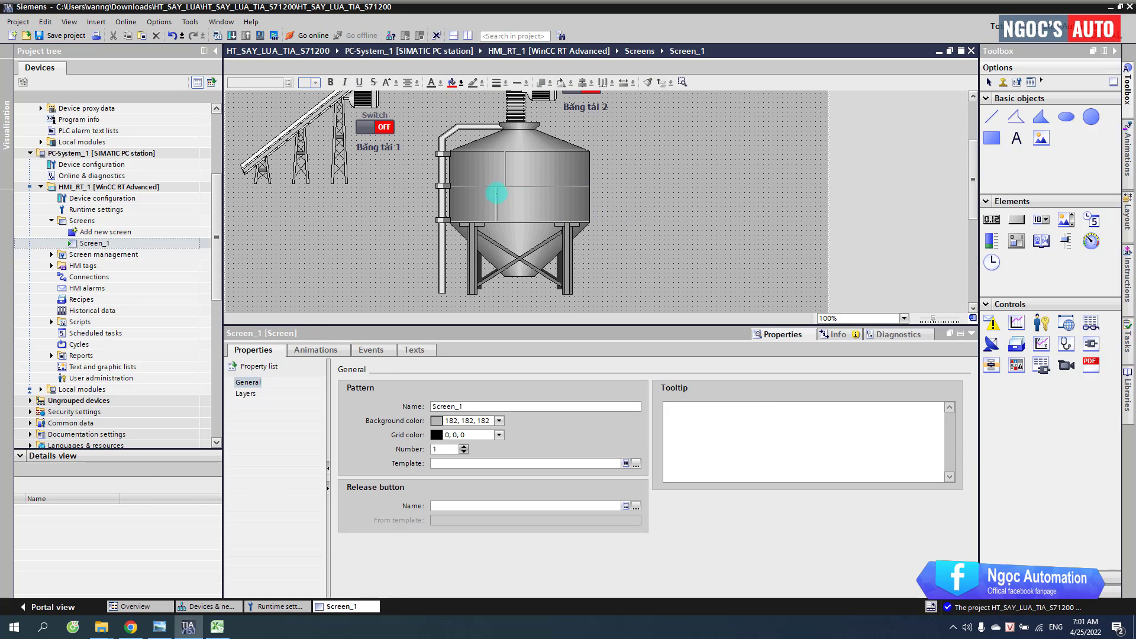
scroll(497, 193, "up", 3)
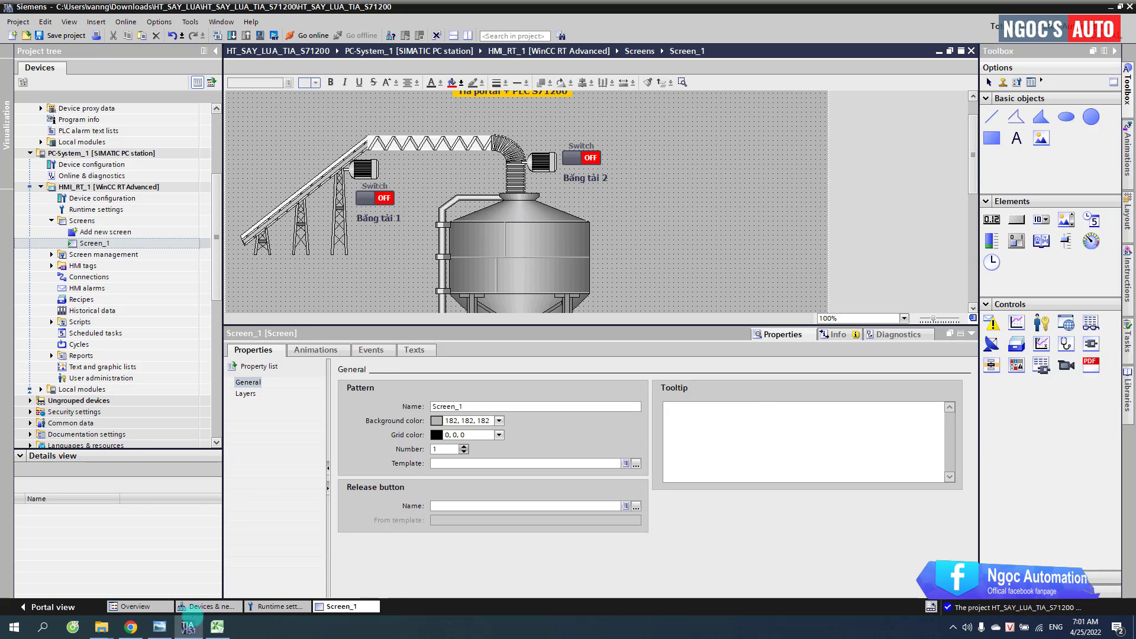
left_click(159, 627)
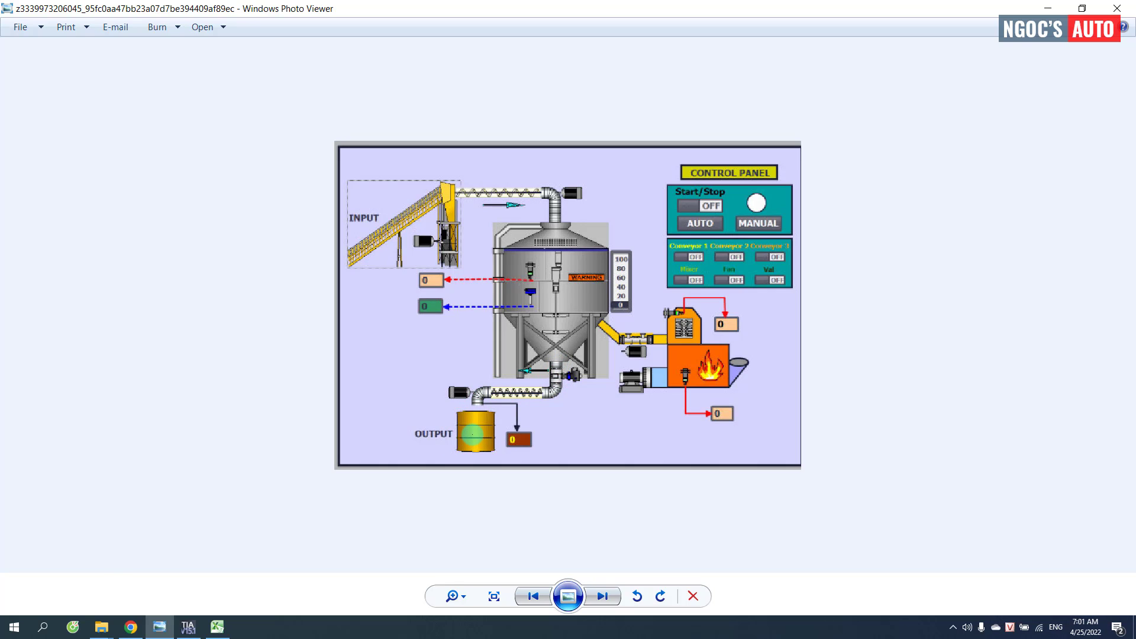
key("alt+Tab")
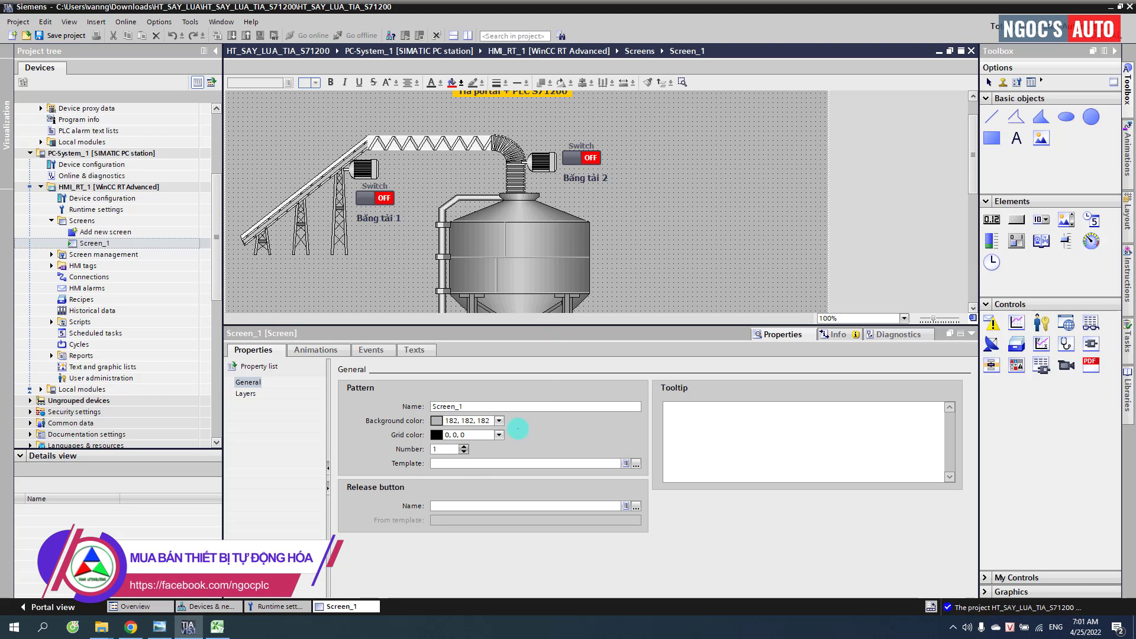
left_click(522, 174)
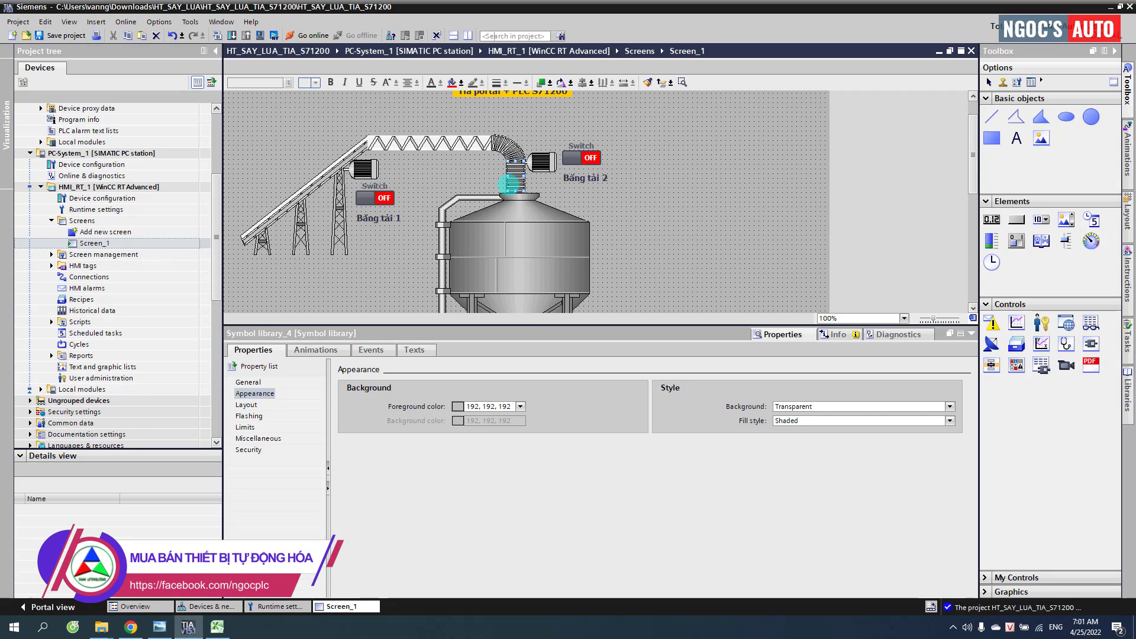
scroll(524, 175, "down", 3)
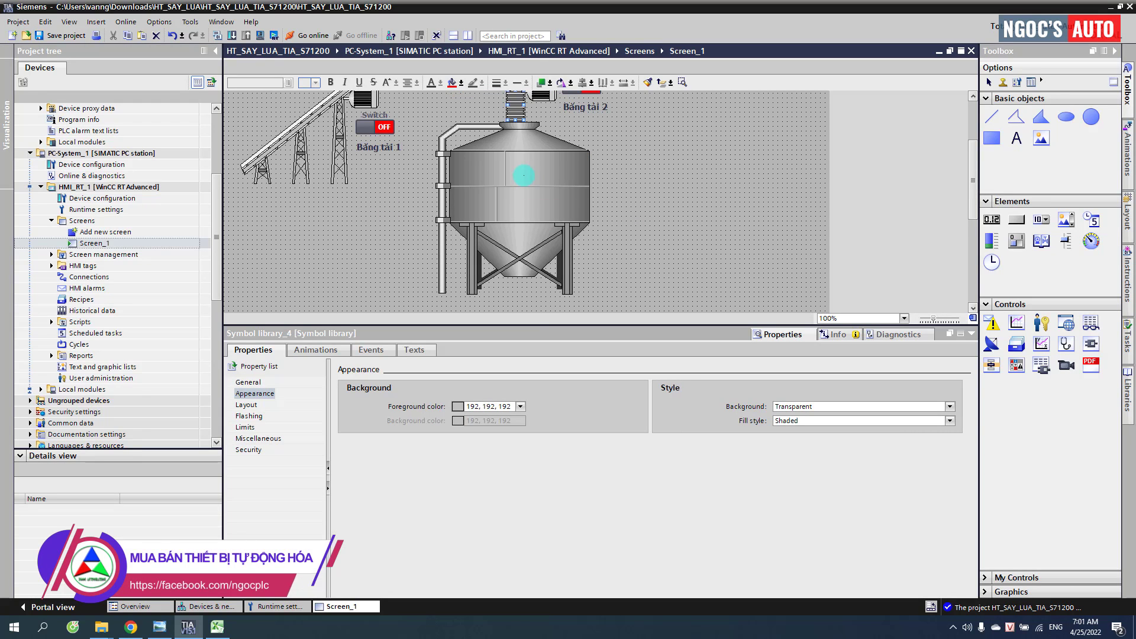
key("ctrl+c")
key("ctrl+v")
left_click_drag(523, 249, 525, 277)
left_click(517, 236)
Step: Copy the upper bend, change it to the Flexible Tubing bend that turns from downward to leftward, and fit it beneath the outlet tube
scroll(513, 219, "up", 2)
scroll(574, 191, "down", 5)
key("ctrl+v")
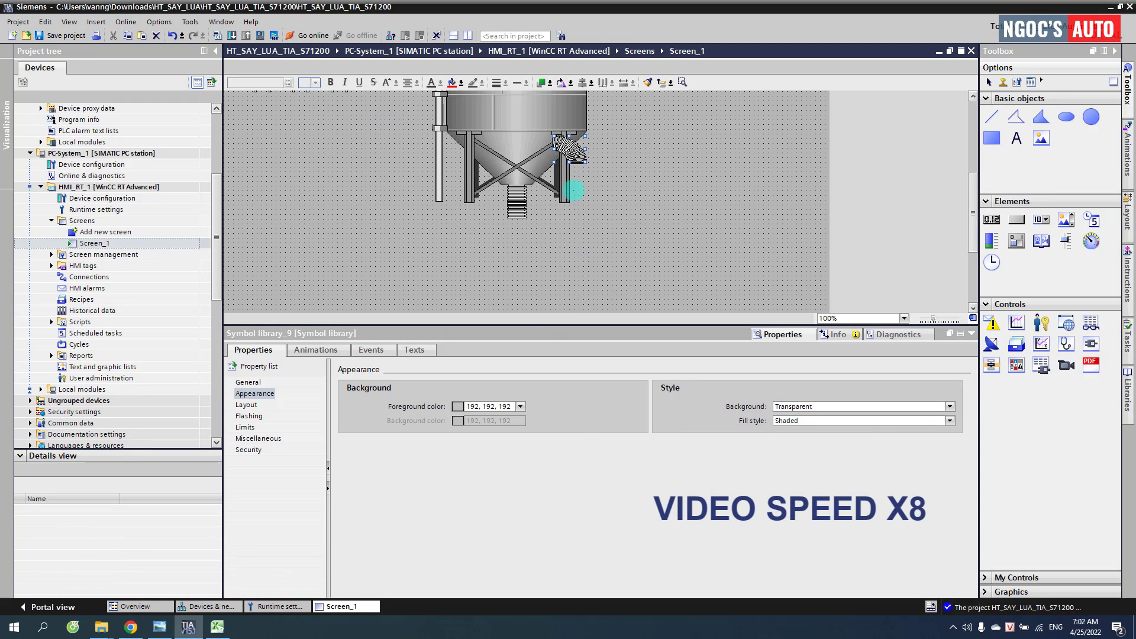
left_click(247, 381)
left_click_drag(569, 149, 495, 243)
scroll(373, 515, "down", 6)
left_click(369, 534)
left_click(494, 480)
Step: Duplicate the outlet tube, change the copy to the horizontal tube from Flexible Tubing, and fit it to the lower bend's left end
left_click(516, 205)
key("ctrl+c")
key("ctrl+v")
left_click(494, 404)
left_click(520, 267)
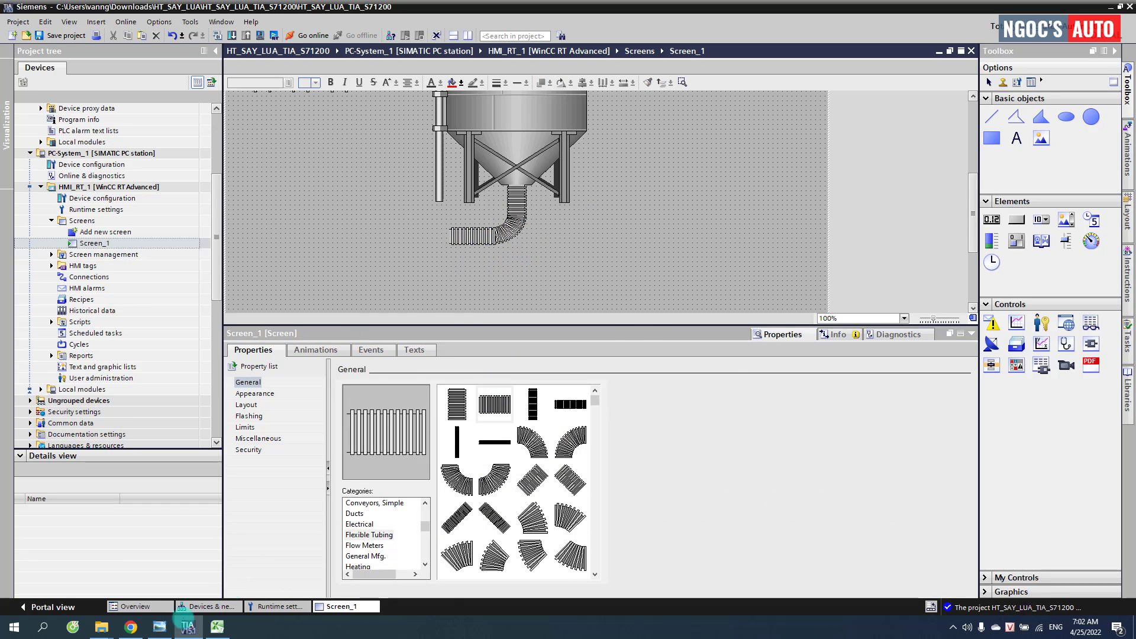
Step: Copy the zigzag screw conveyor above the tank and fit it to the lower bend's left end in place of the horizontal tube
left_click(160, 626)
left_click(159, 627)
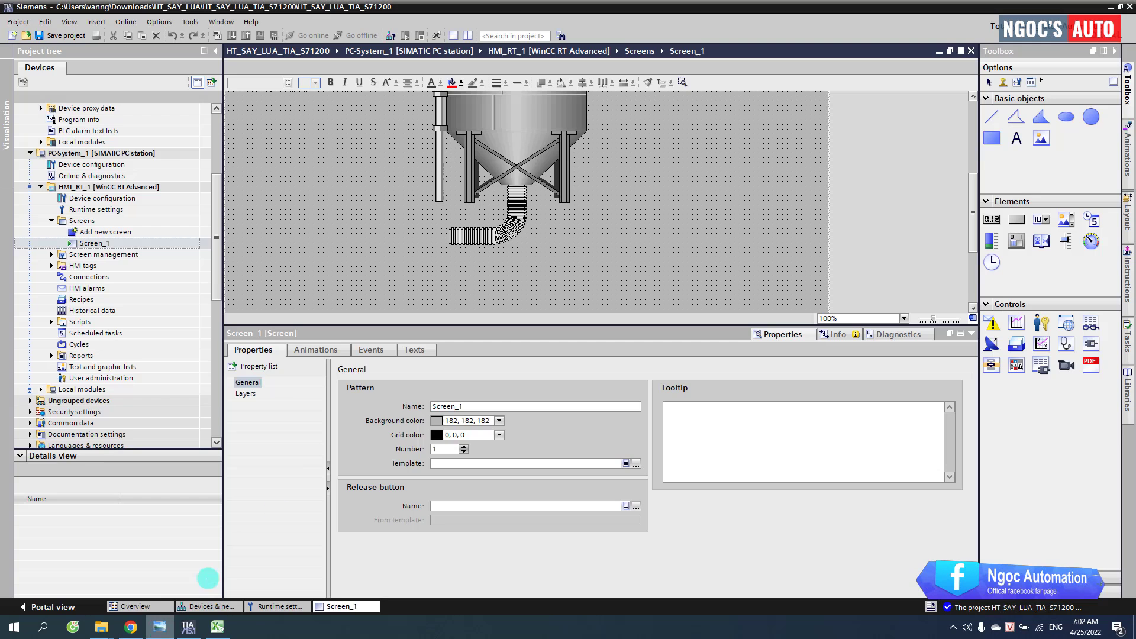
left_click(480, 238)
scroll(477, 236, "up", 3)
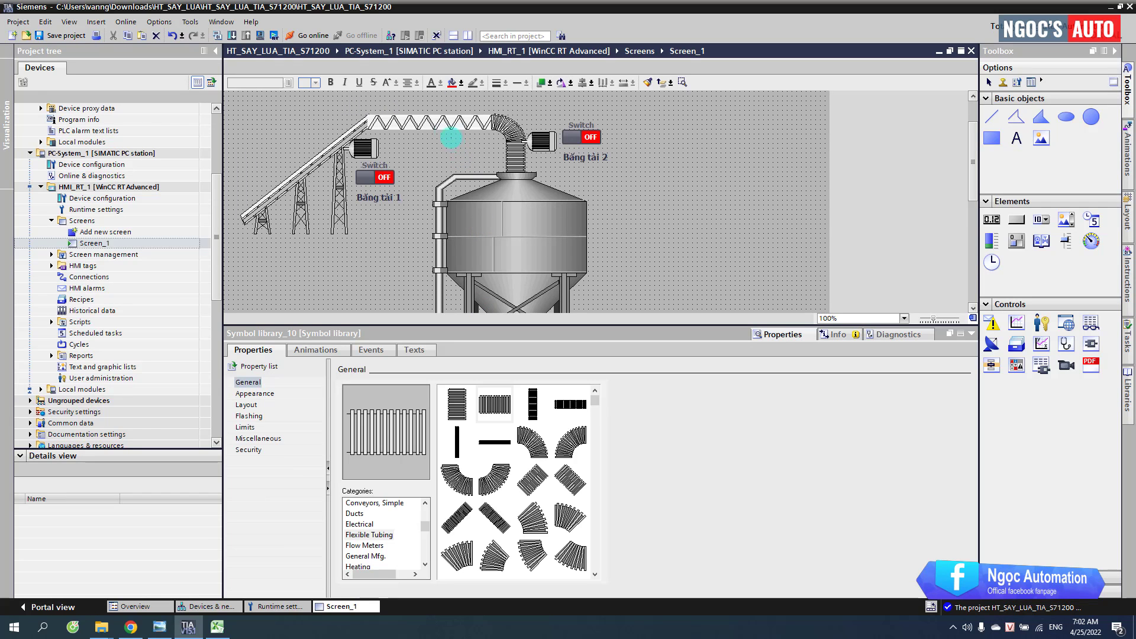
left_click(444, 127)
key("ctrl+c")
key("ctrl+v")
left_click_drag(444, 128, 668, 276)
scroll(662, 257, "down", 2)
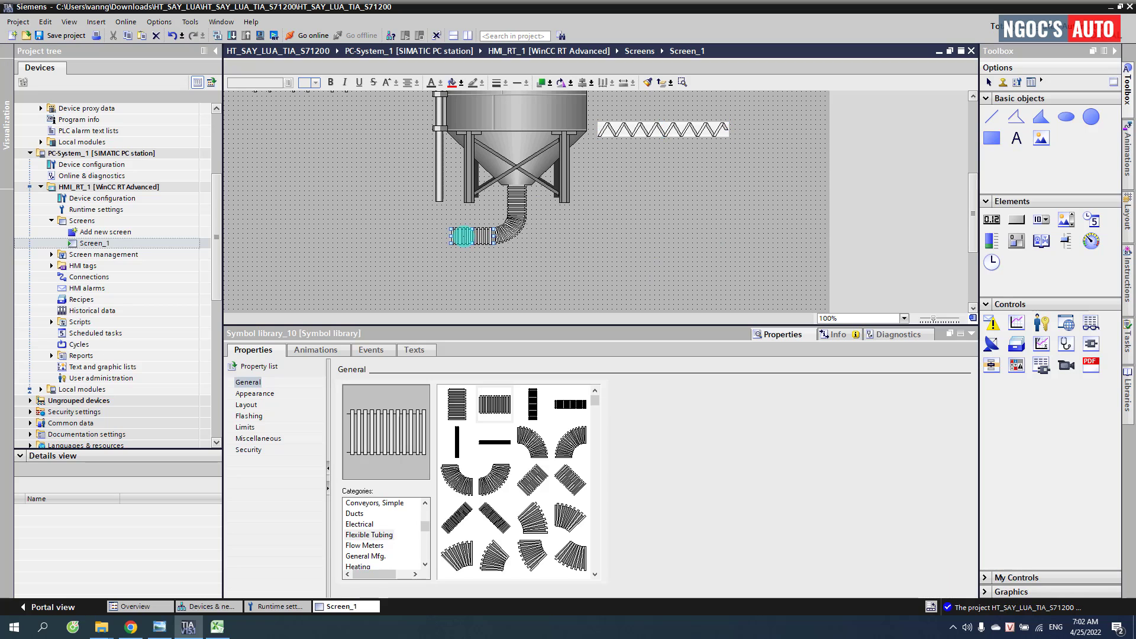
left_click_drag(616, 127, 365, 236)
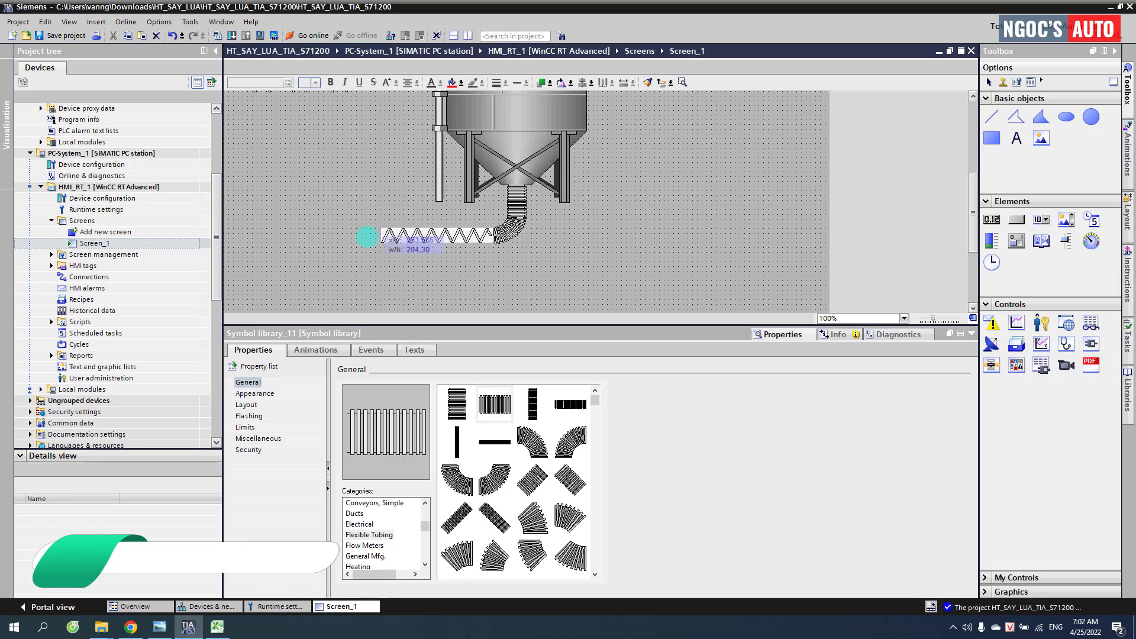
Step: Copy the lower bend, change it to the Flexible Tubing bend turning from leftward to downward, and fit it to the lower conveyor's left end
left_click(509, 228)
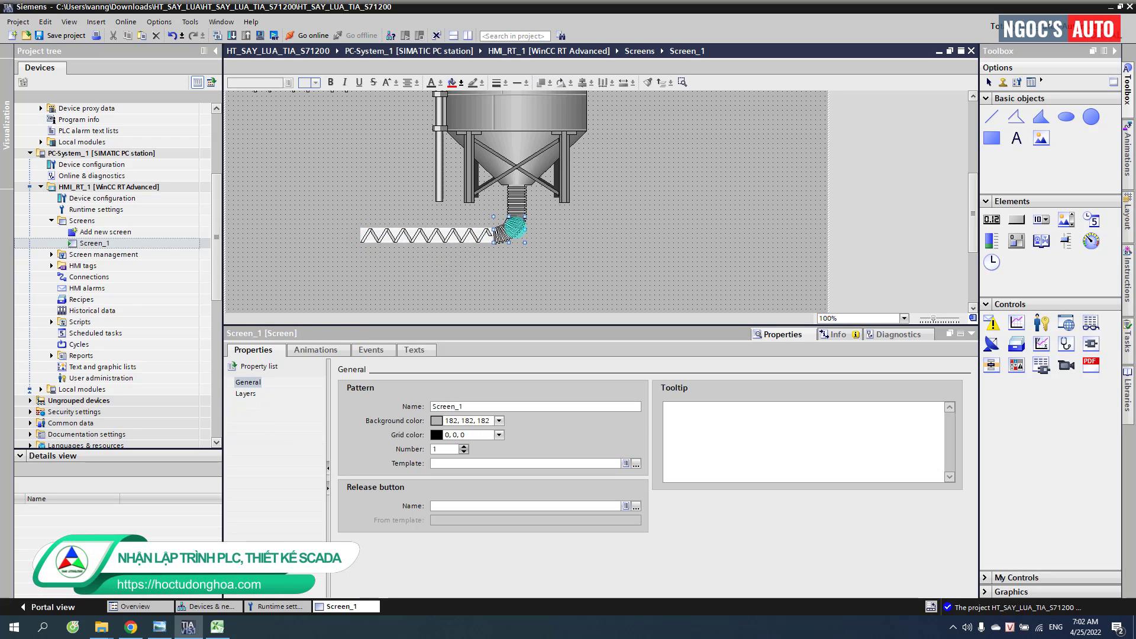
left_click_drag(497, 234, 338, 248)
left_click(570, 445)
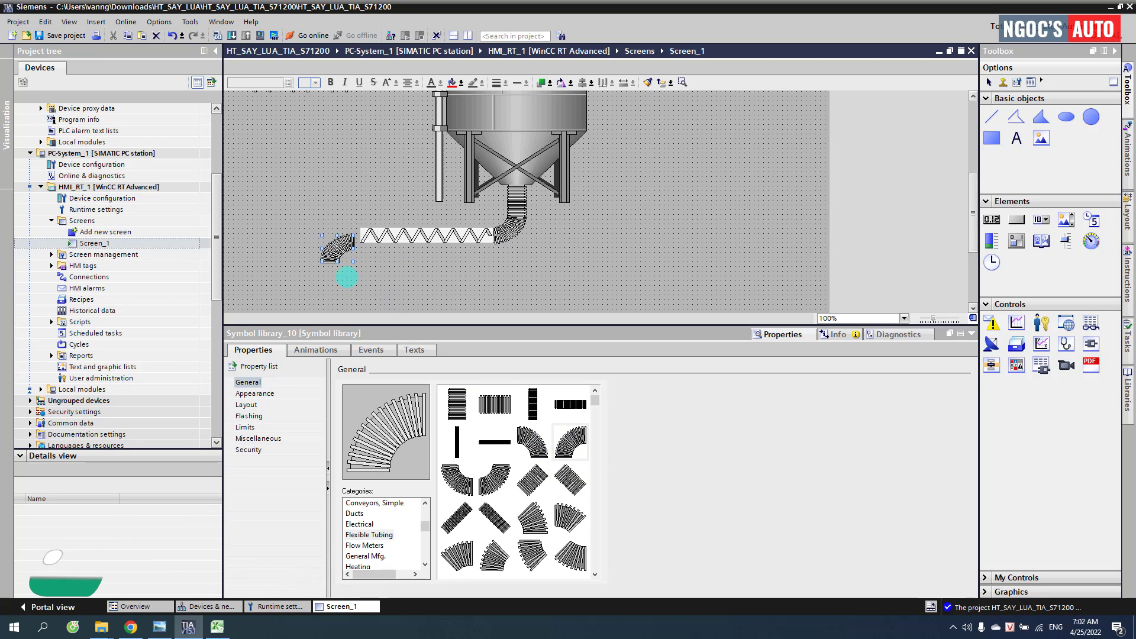
left_click_drag(347, 244, 351, 244)
left_click(398, 267)
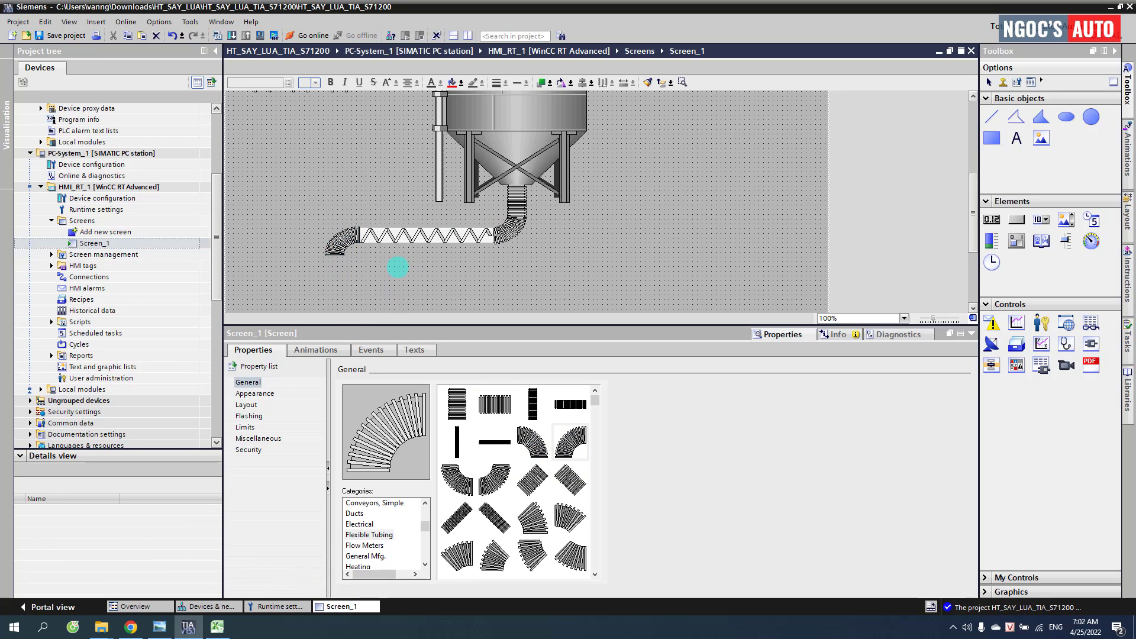
Step: Consult the reference picture, add a legged vertical tank from the Tanks category, shrink it, and place it beneath the lower conveyor's discharge bend
left_click(160, 627)
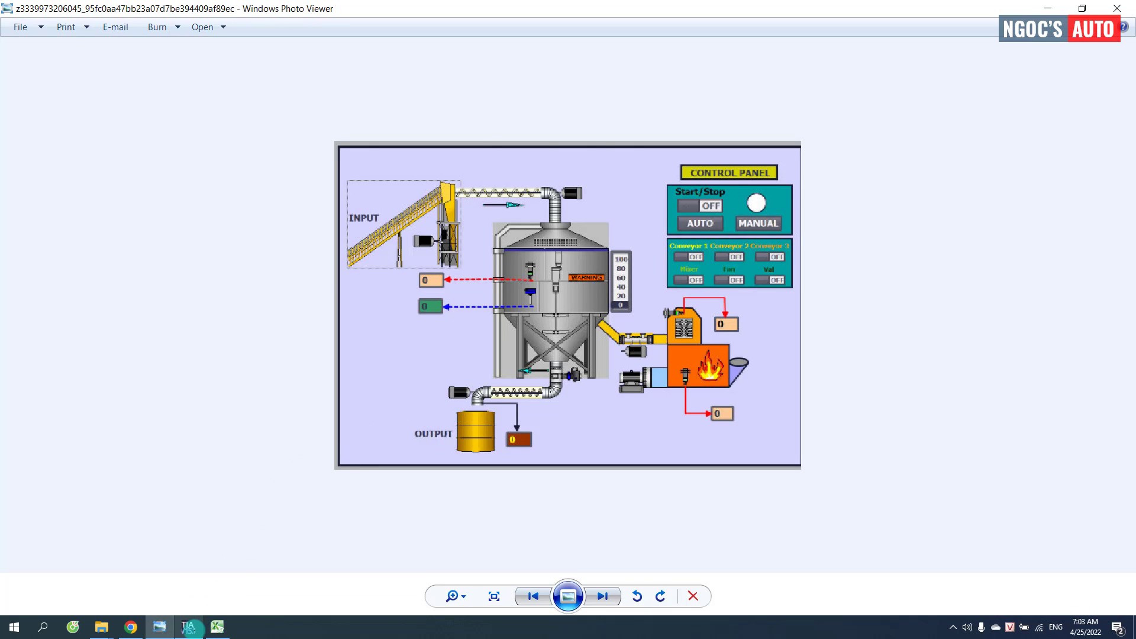
left_click(188, 627)
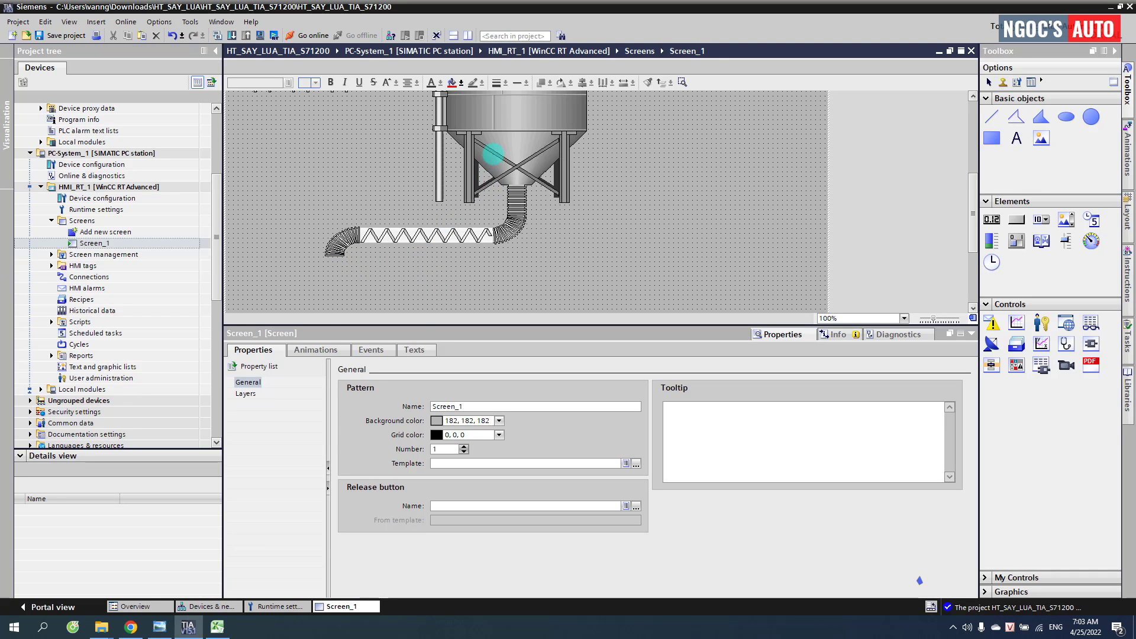
left_click_drag(493, 154, 711, 214)
key("t")
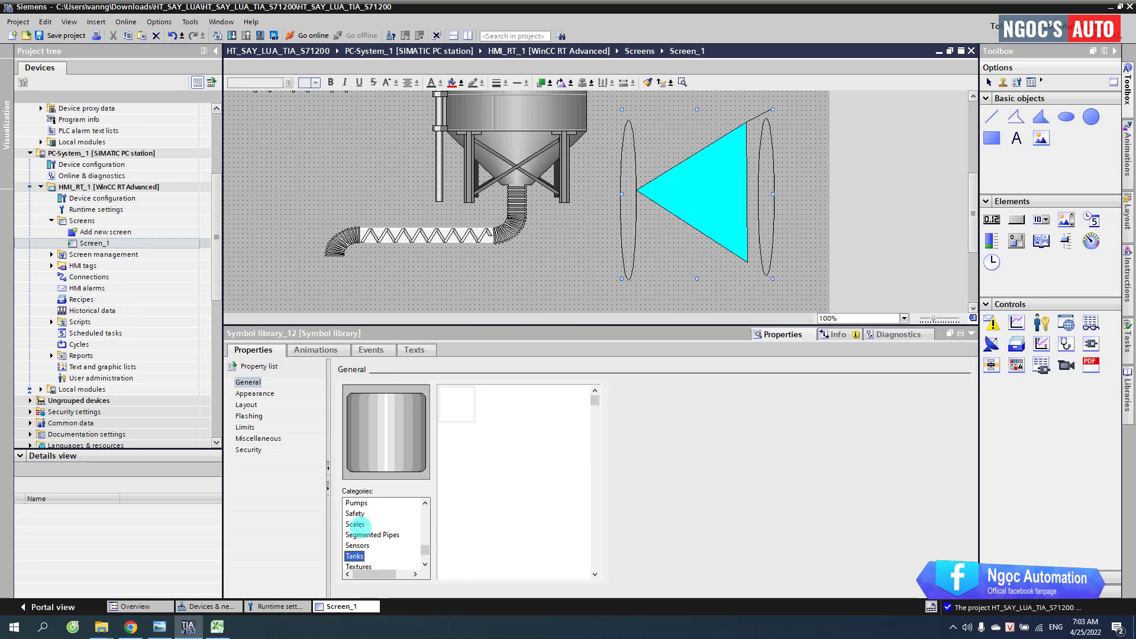
left_click(495, 441)
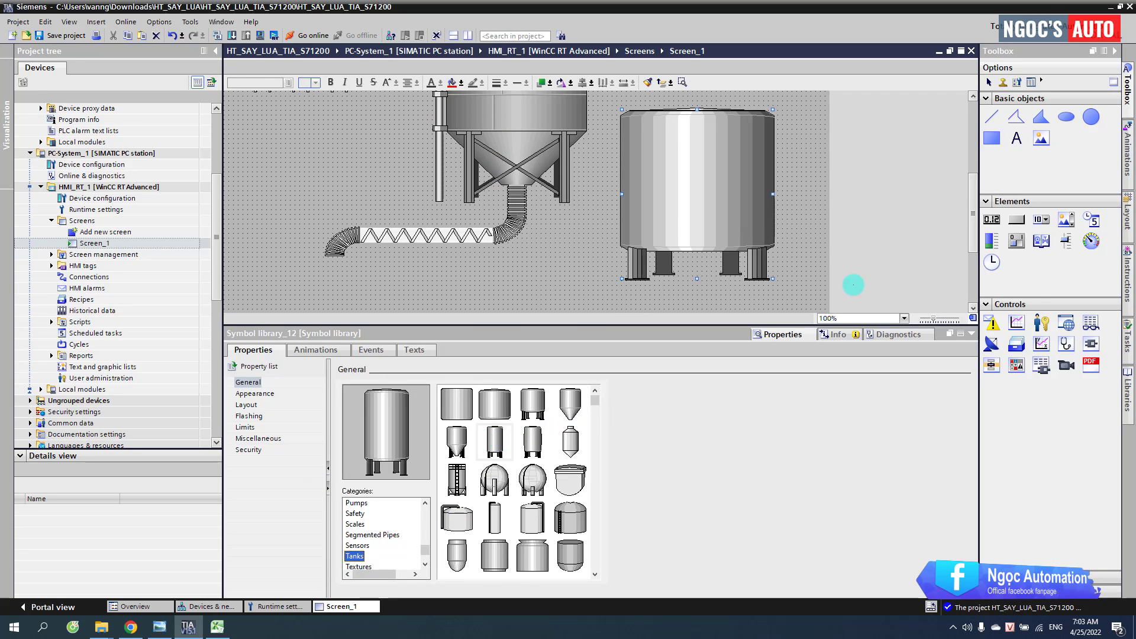
left_click_drag(773, 278, 696, 188)
left_click_drag(667, 155, 367, 284)
scroll(380, 288, "down", 1)
left_click_drag(348, 226, 339, 241)
left_click_drag(385, 260, 379, 224)
left_click(471, 212)
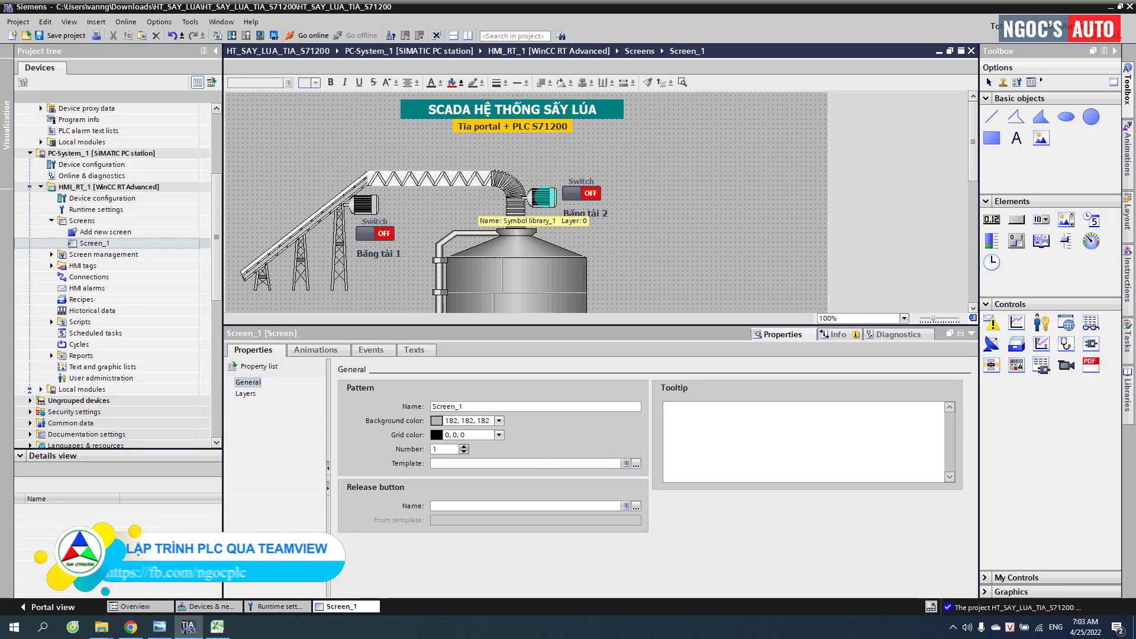
Step: Copy the second conveyor's motor, switch and label above the discharge bend, and change the copied label to "Băng tải 3"
left_click(542, 197)
left_click(577, 193, "ctrl")
left_click(573, 212, "ctrl")
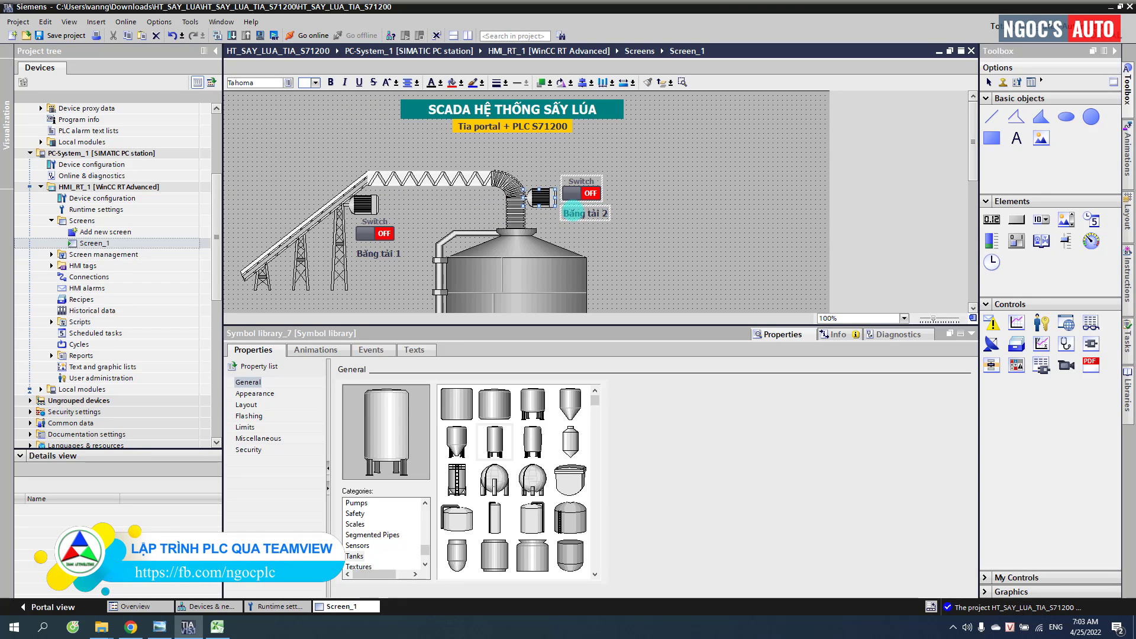
left_click_drag(573, 211, 302, 207)
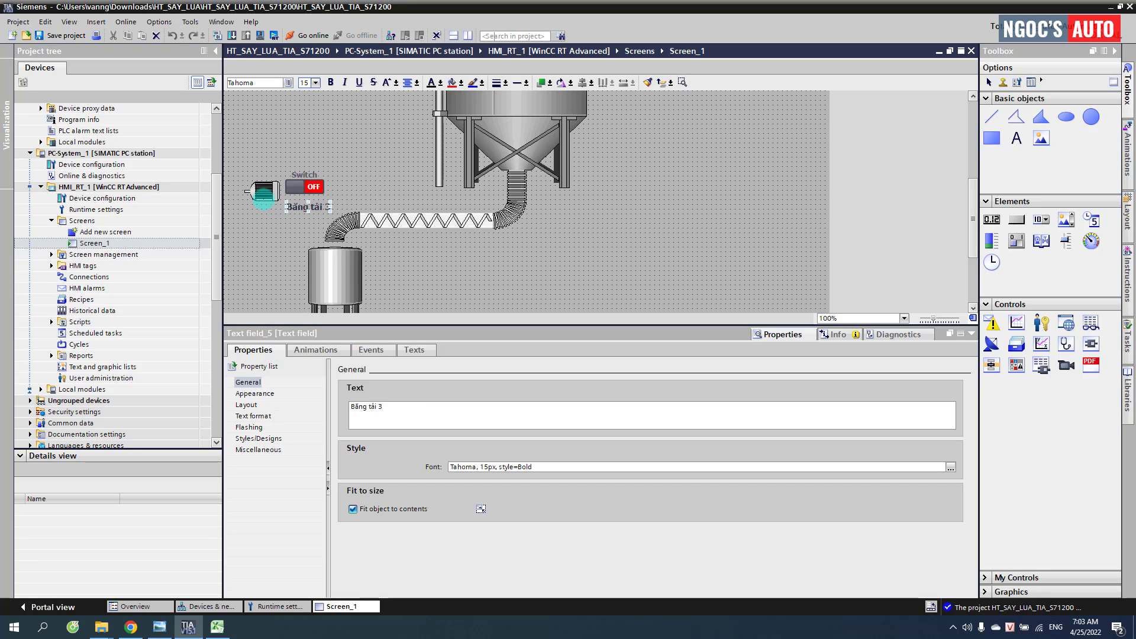
Step: Set the copied motor's mirror orientation to None and align it with its switch and label beside the discharge bend
left_click_drag(263, 198, 301, 233)
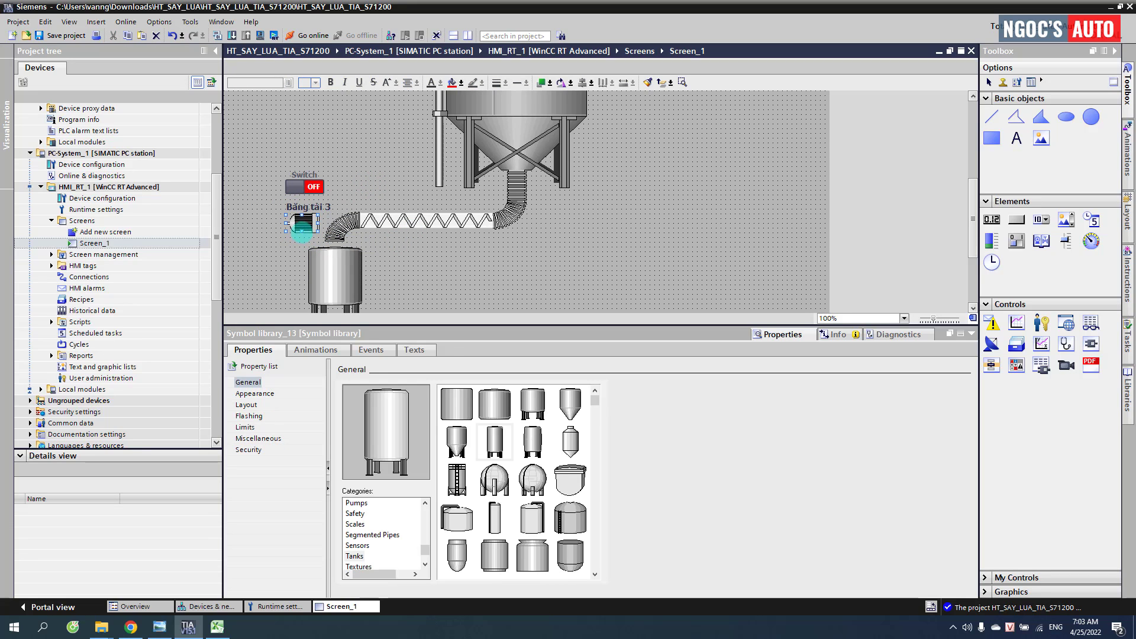
left_click(247, 405)
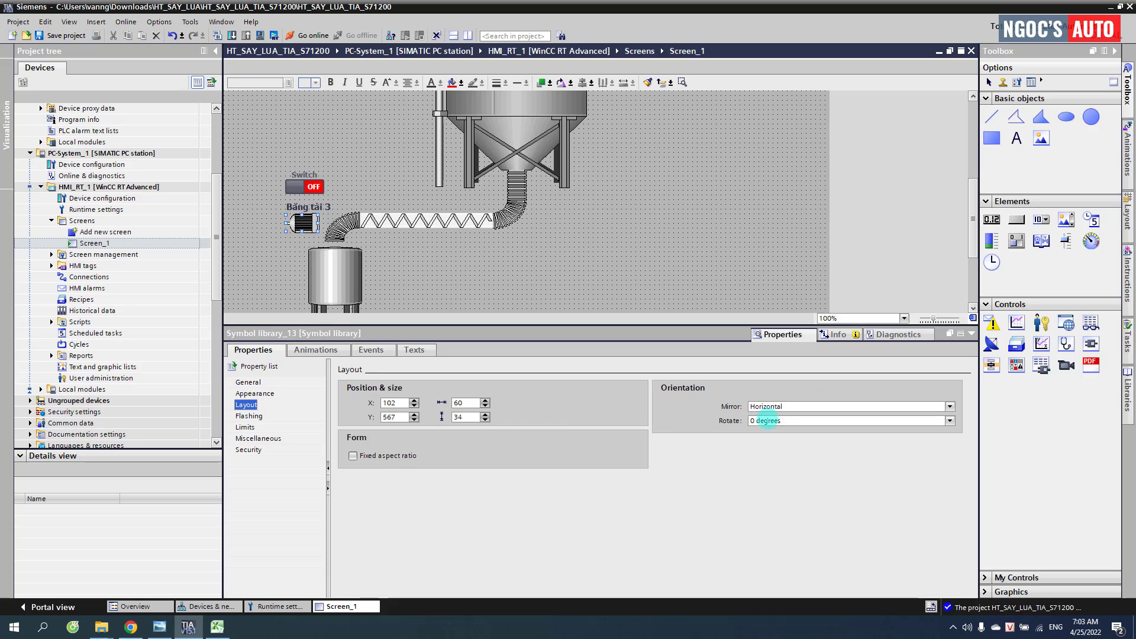
left_click(781, 406)
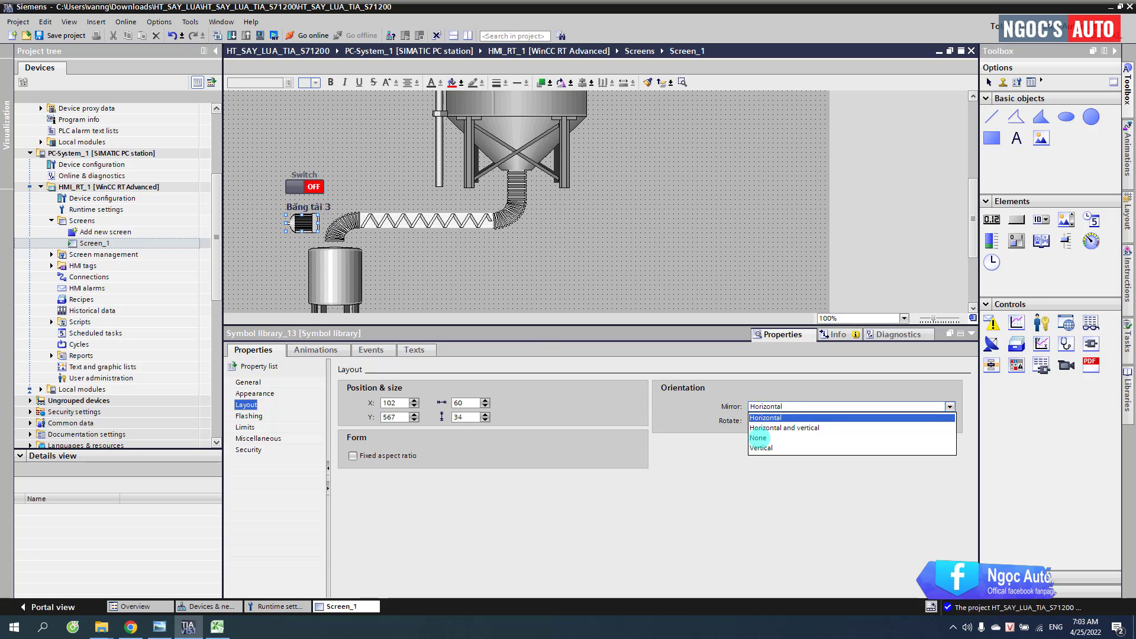
left_click(760, 438)
left_click(294, 225)
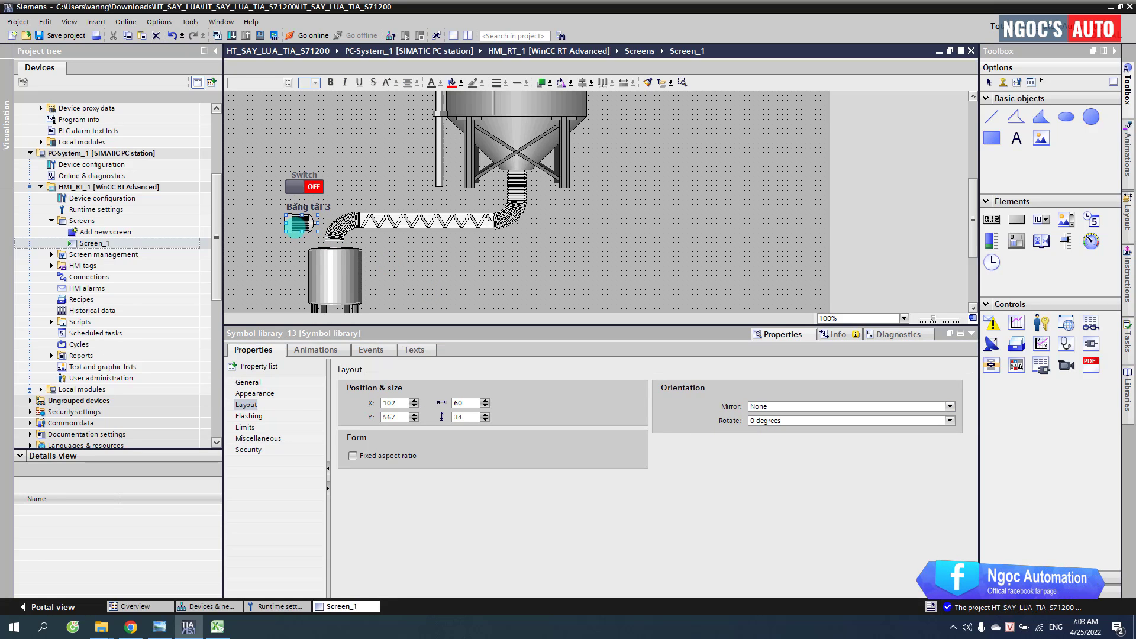
scroll(414, 225, "up", 3)
left_click(592, 224)
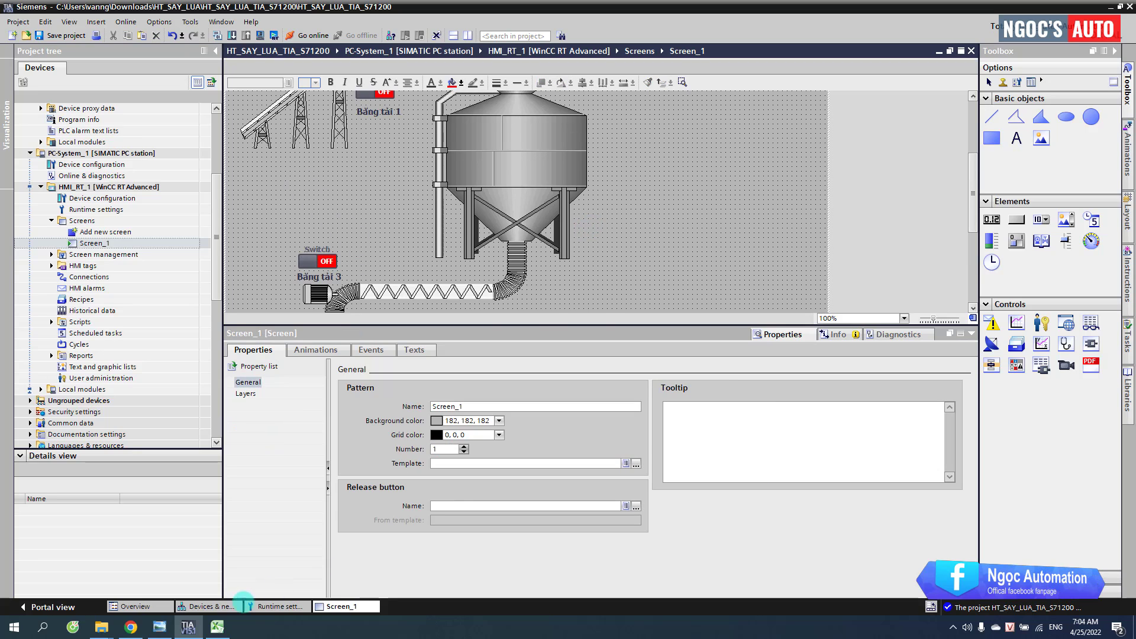
Step: Consult the reference picture, copy the bend under the tank to the cone's right side, and change it to the Flexible Tubing bend turning rightward from above
left_click(156, 627)
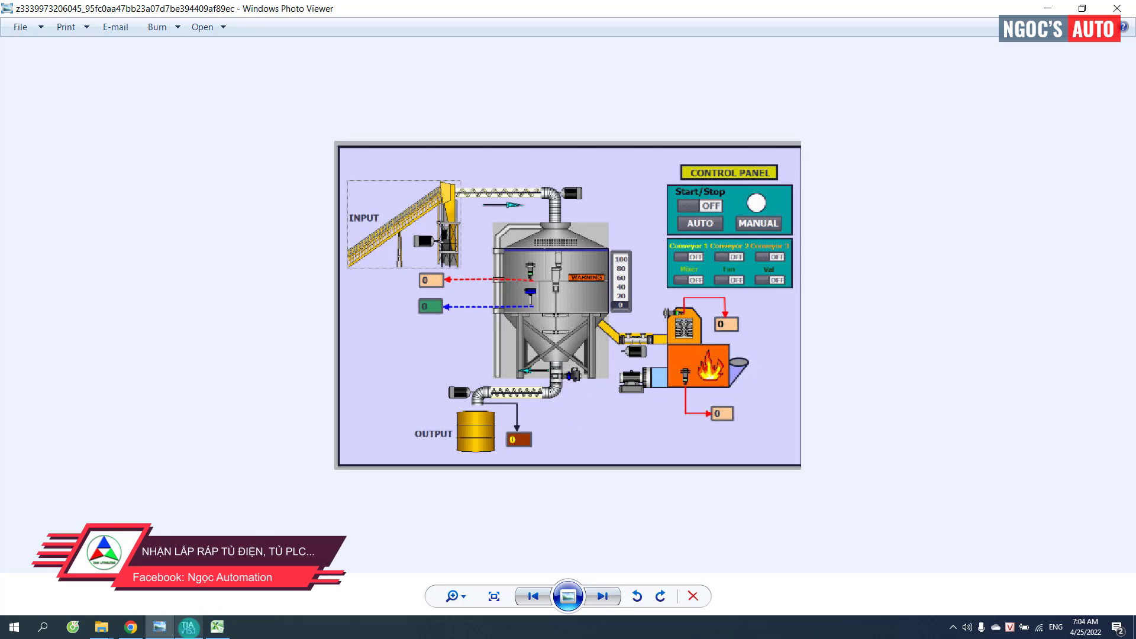
left_click(188, 626)
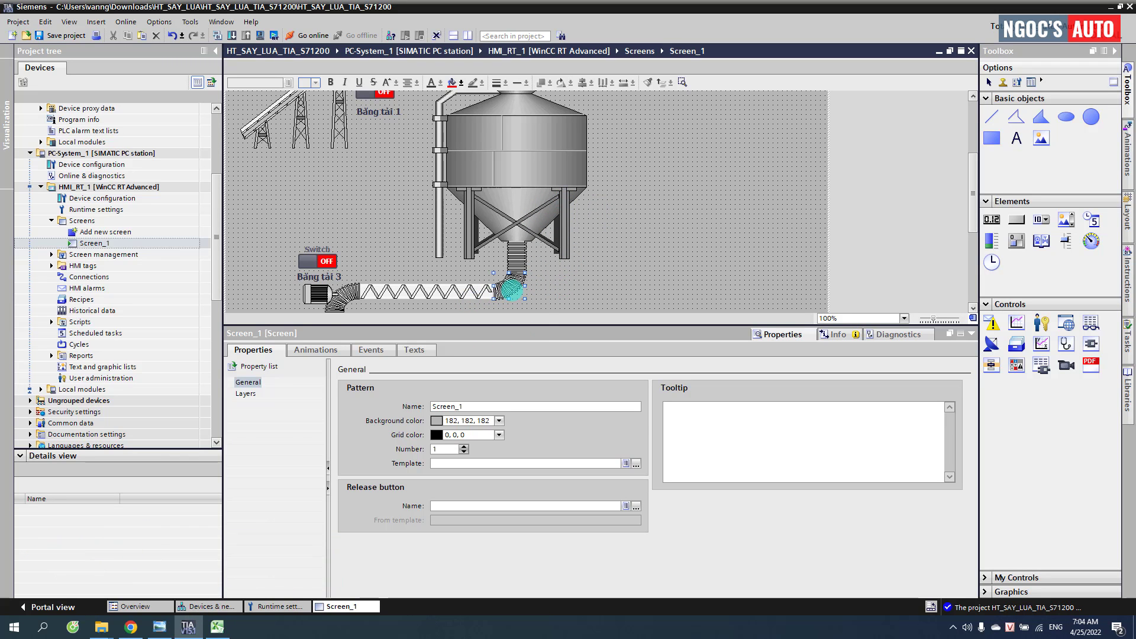
left_click(511, 288)
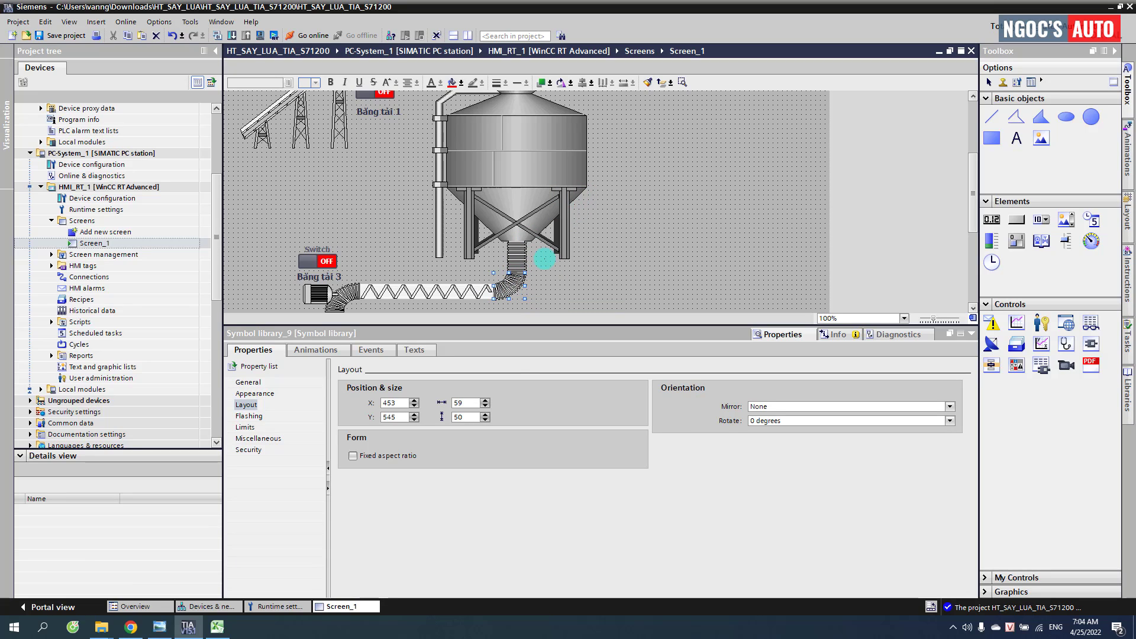
left_click(530, 277)
left_click_drag(570, 244, 600, 201)
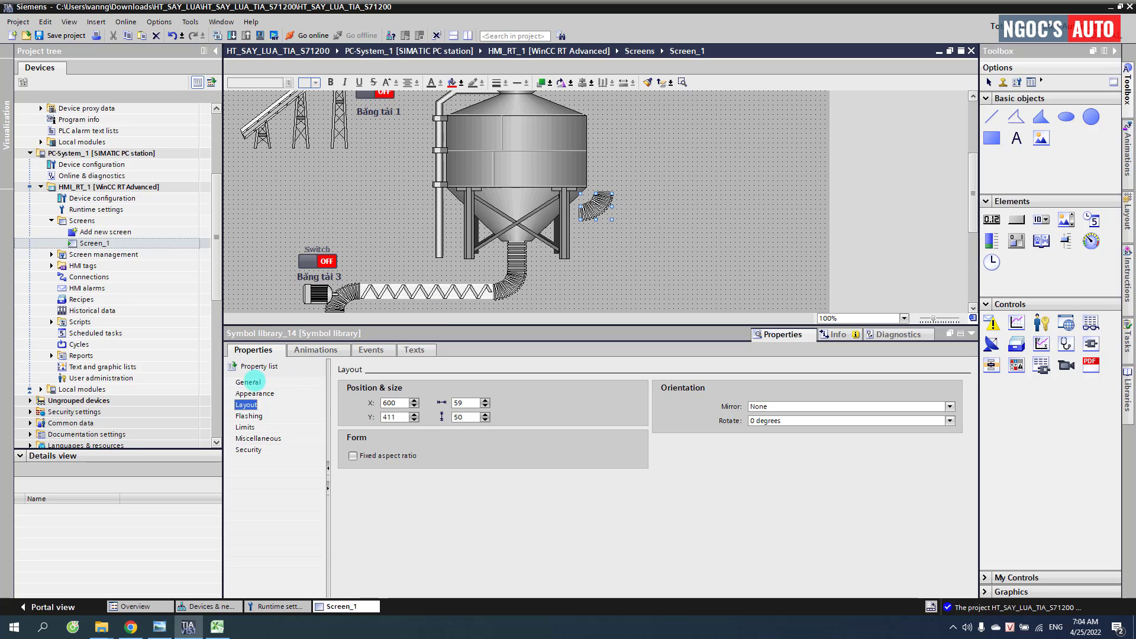
left_click(249, 383)
left_click(364, 503)
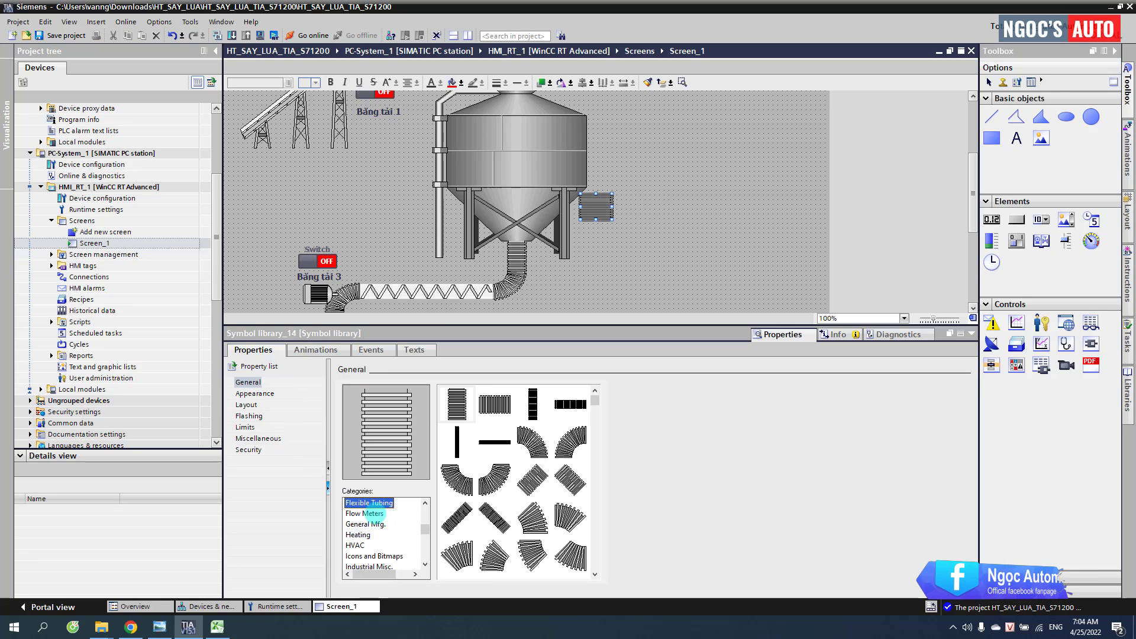
left_click(459, 474)
left_click_drag(612, 219, 624, 229)
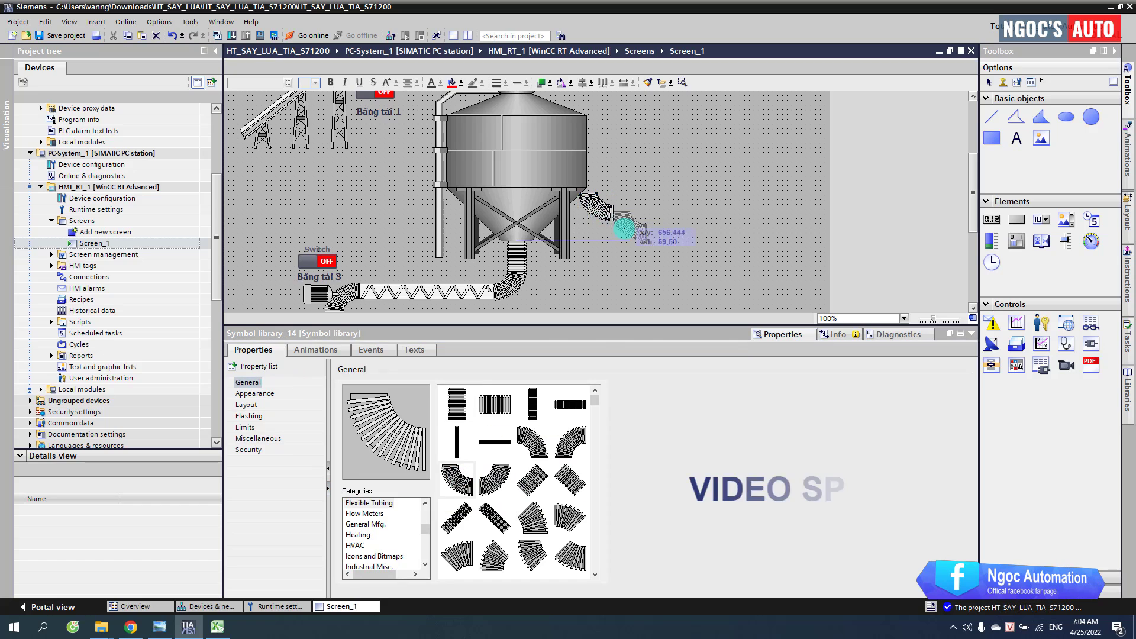
Step: Extend the bend on the tank's right side with a horizontal tube from Flexible Tubing
key("alt+Tab")
key("alt+Tab")
left_click(455, 292)
key("ctrl+c")
key("ctrl+v")
left_click_drag(459, 297, 588, 203)
Step: Place the Hammermill 1 symbol from Material Handling at the right end of the horizontal tube and enlarge it
left_click(650, 196)
key("ctrl+v")
left_click_drag(627, 274, 660, 221)
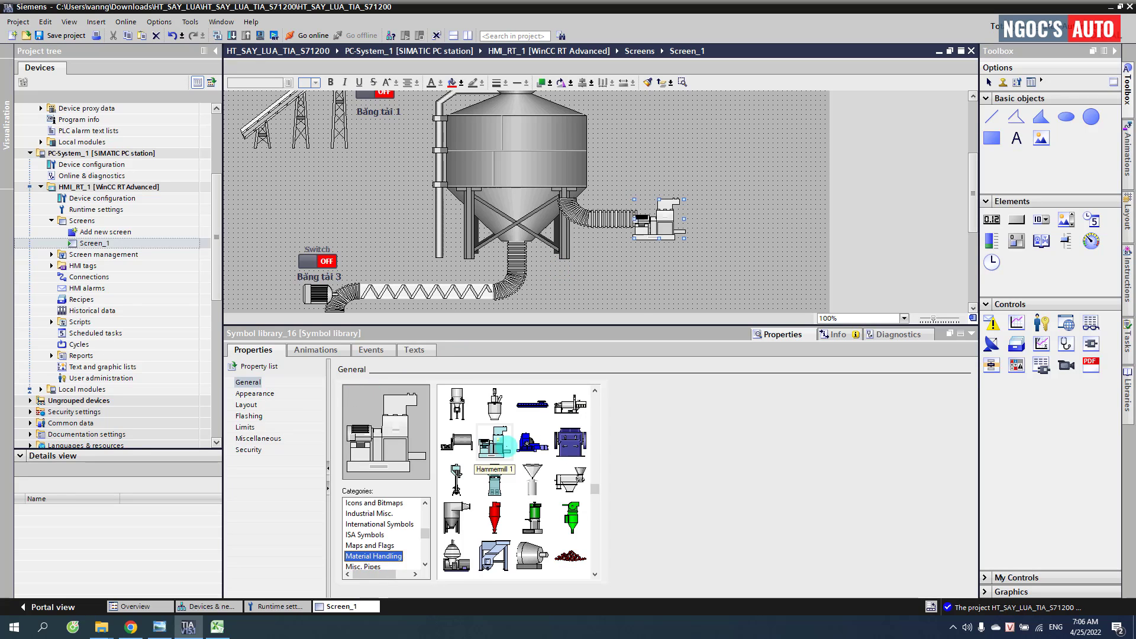
left_click(662, 207)
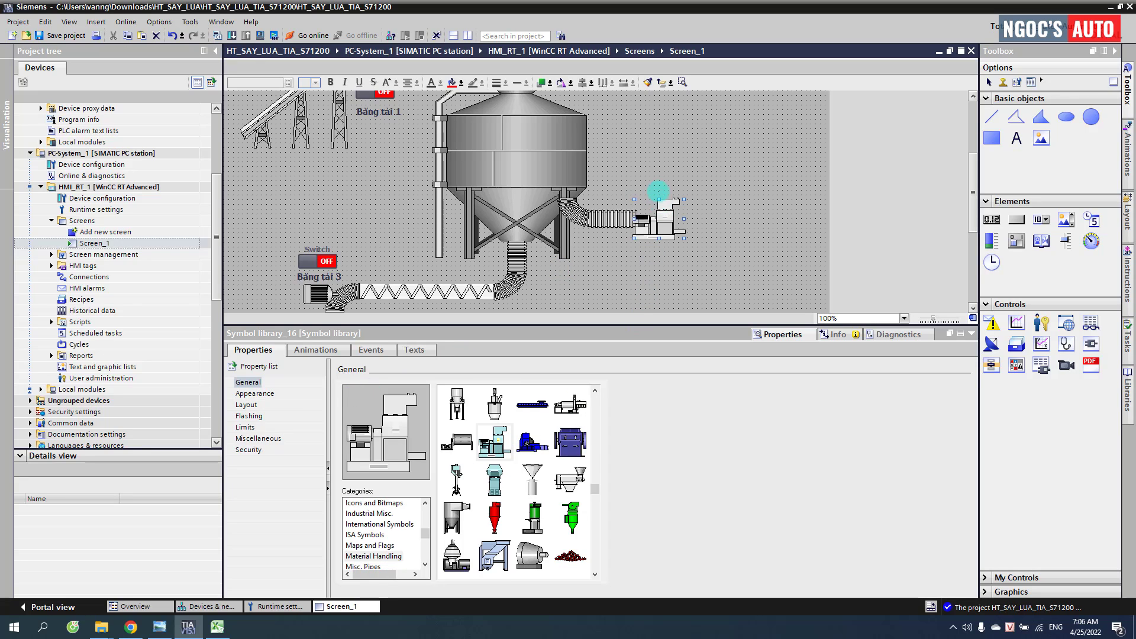
left_click_drag(659, 190, 704, 201)
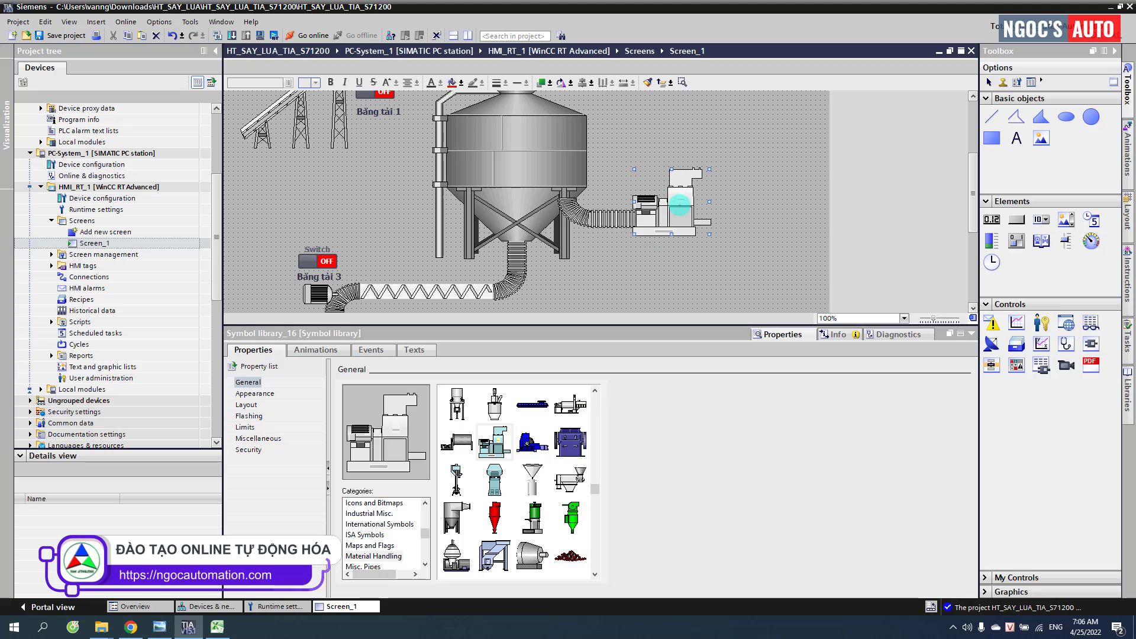
Step: Duplicate the hammermill, change the copy to the Material Handling machine with side wheels and front handles, enlarge it, and centre it beneath the hammermill
left_click_drag(680, 205, 707, 246)
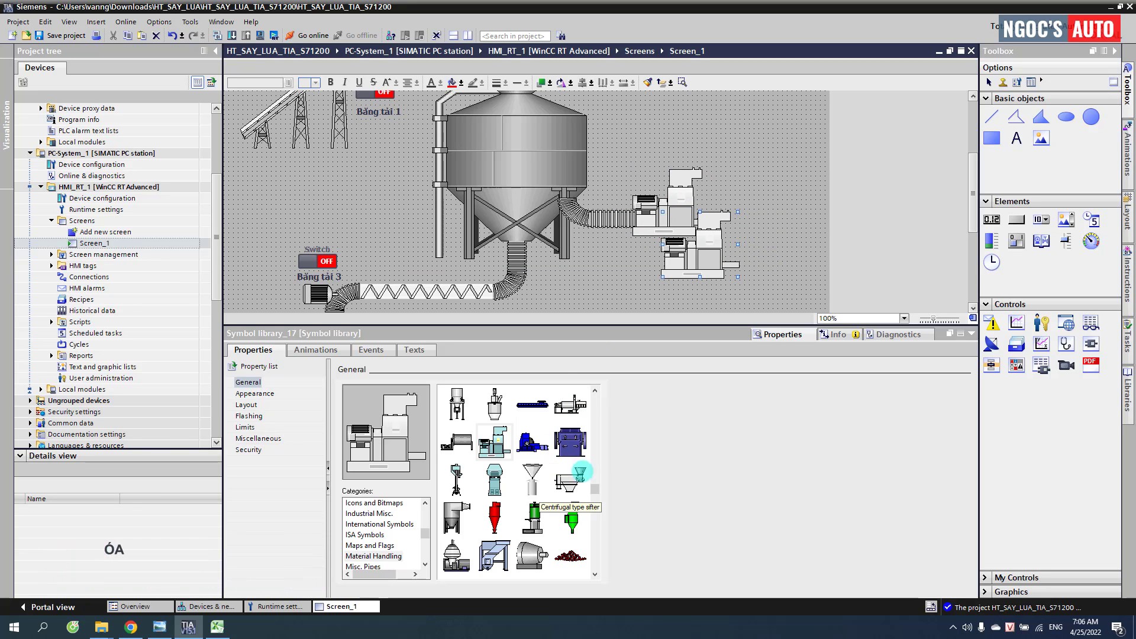
left_click(570, 441)
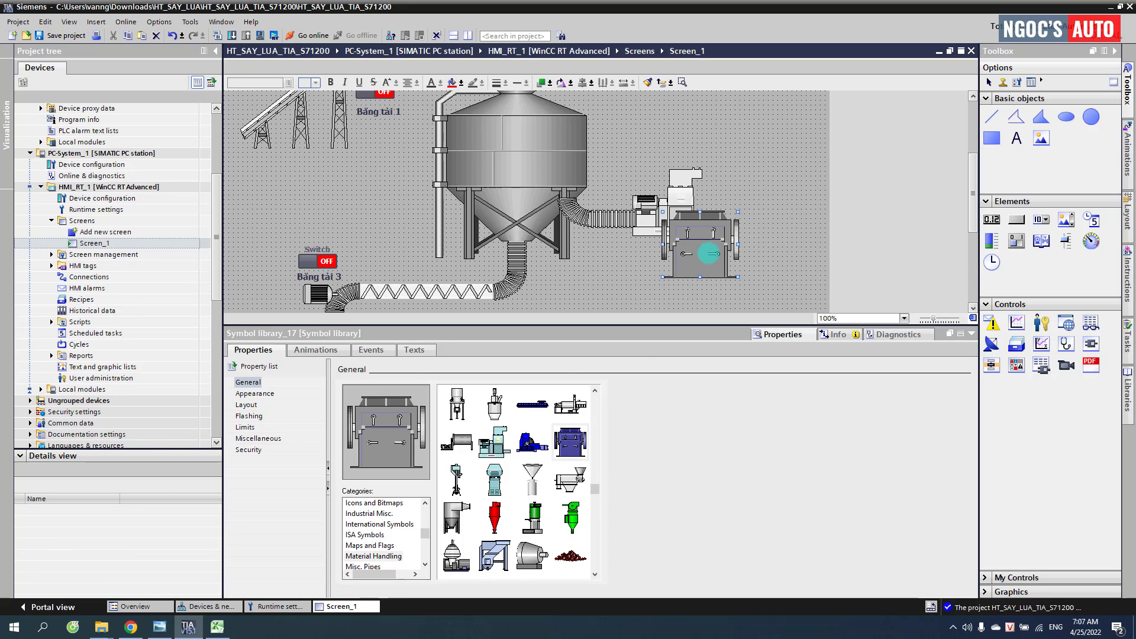
left_click_drag(690, 246, 728, 269)
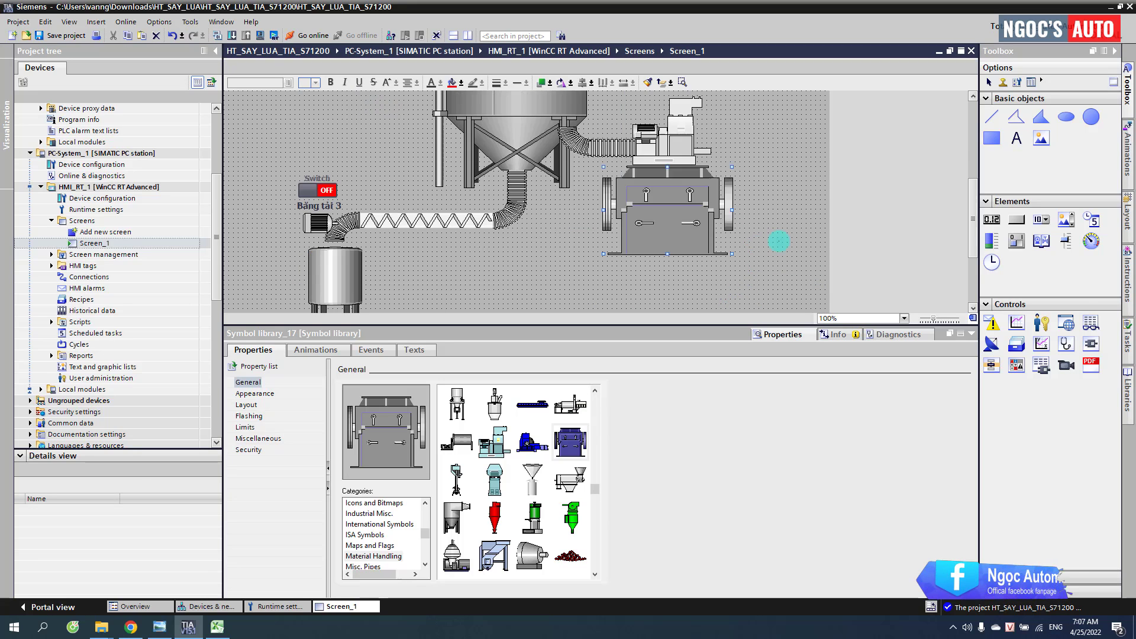
left_click_drag(690, 221, 685, 221)
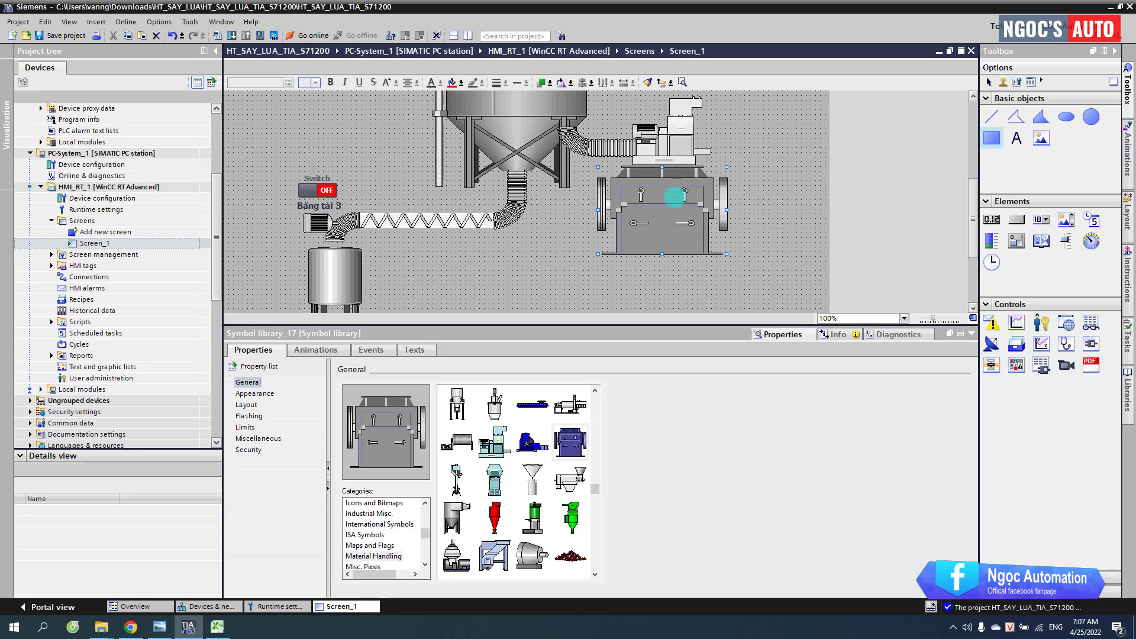
Step: Draw a rectangle covering the front of the wheeled machine and set its background color to black (0, 0, 0)
left_click_drag(620, 184, 706, 254)
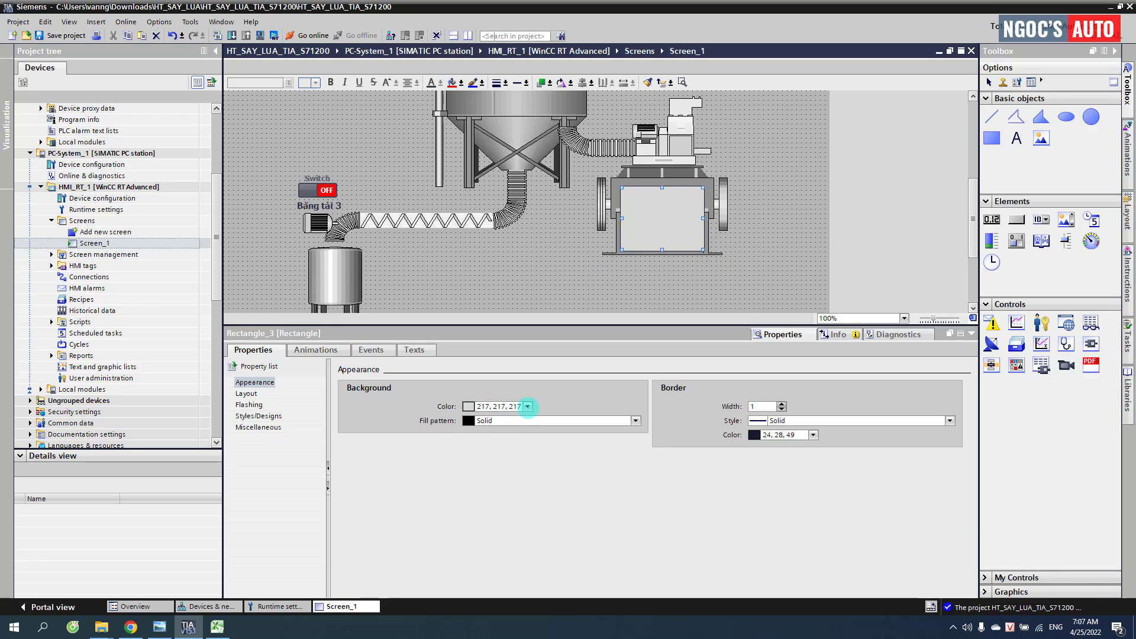
left_click(528, 406)
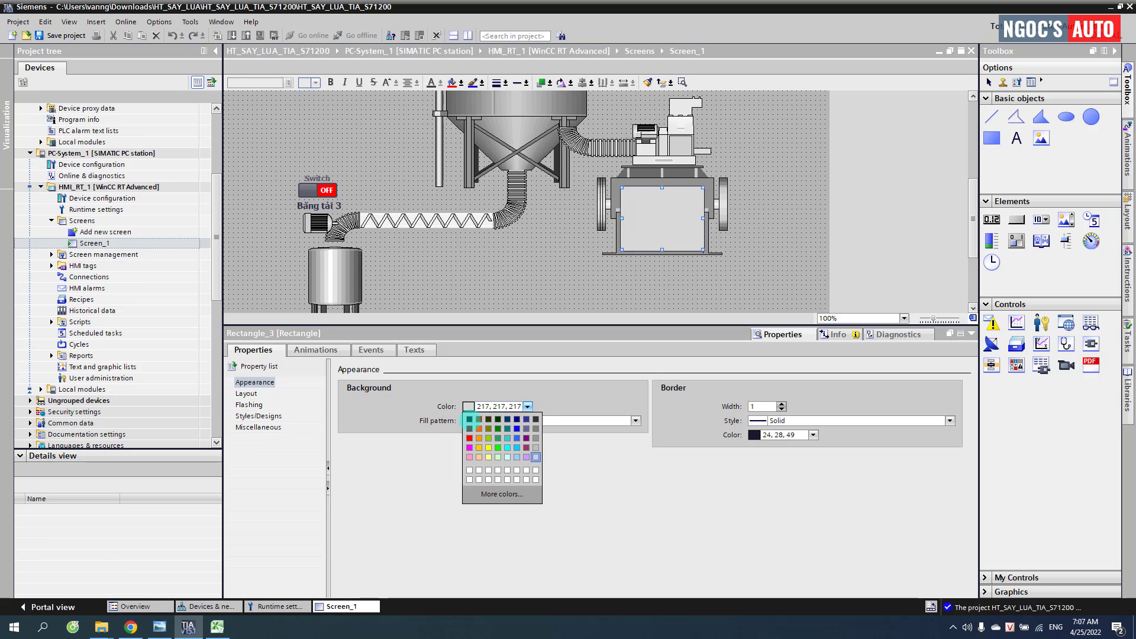
left_click(469, 419)
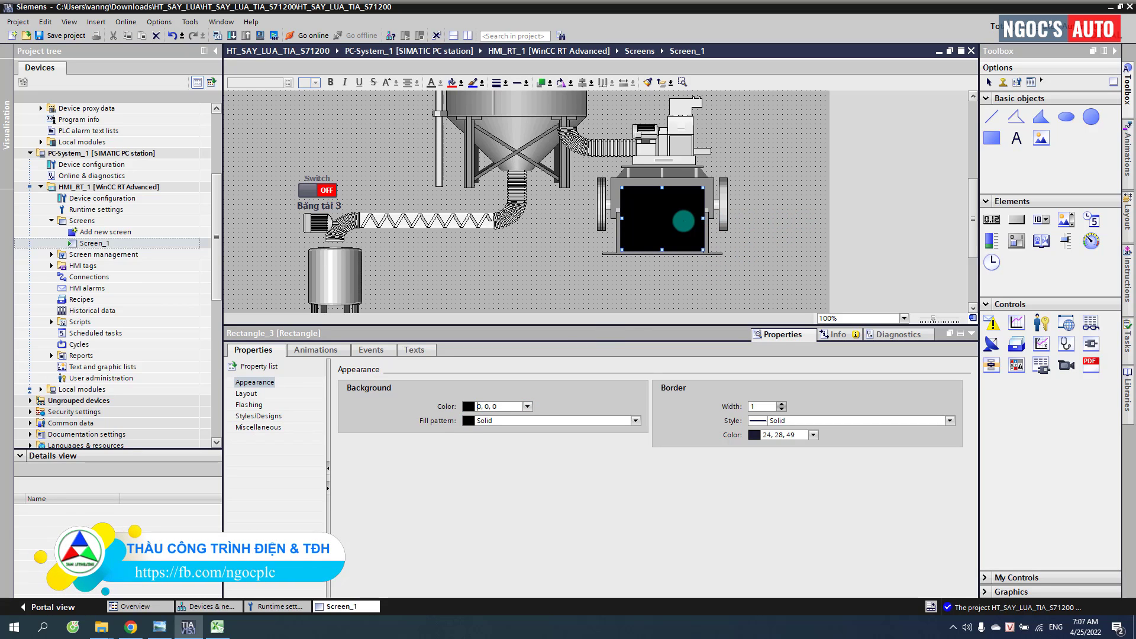
Step: Duplicate the hammermill to the right of the wheeled machine and change the copy to the wide flame symbol from the Nature category
left_click(754, 217)
left_click(681, 133)
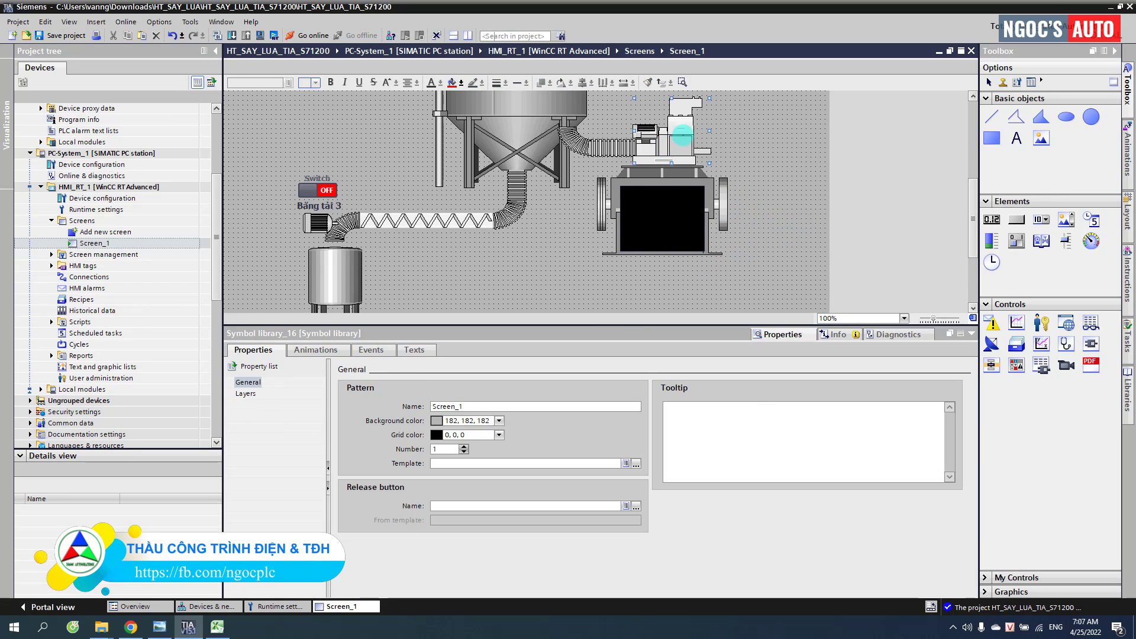
left_click_drag(682, 131, 768, 240)
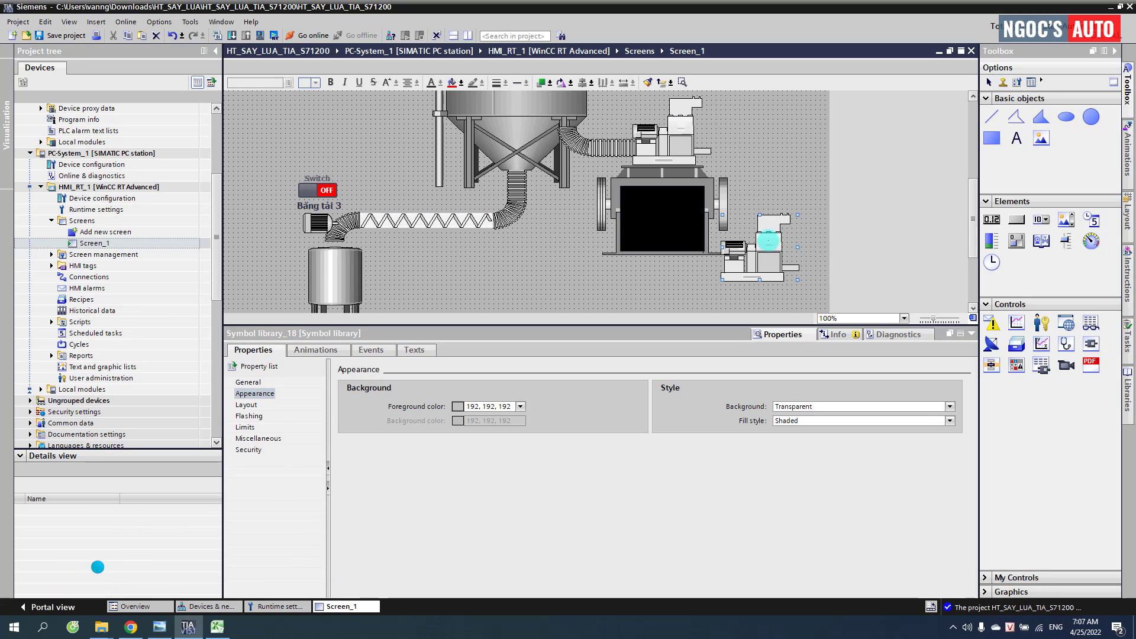
left_click(247, 381)
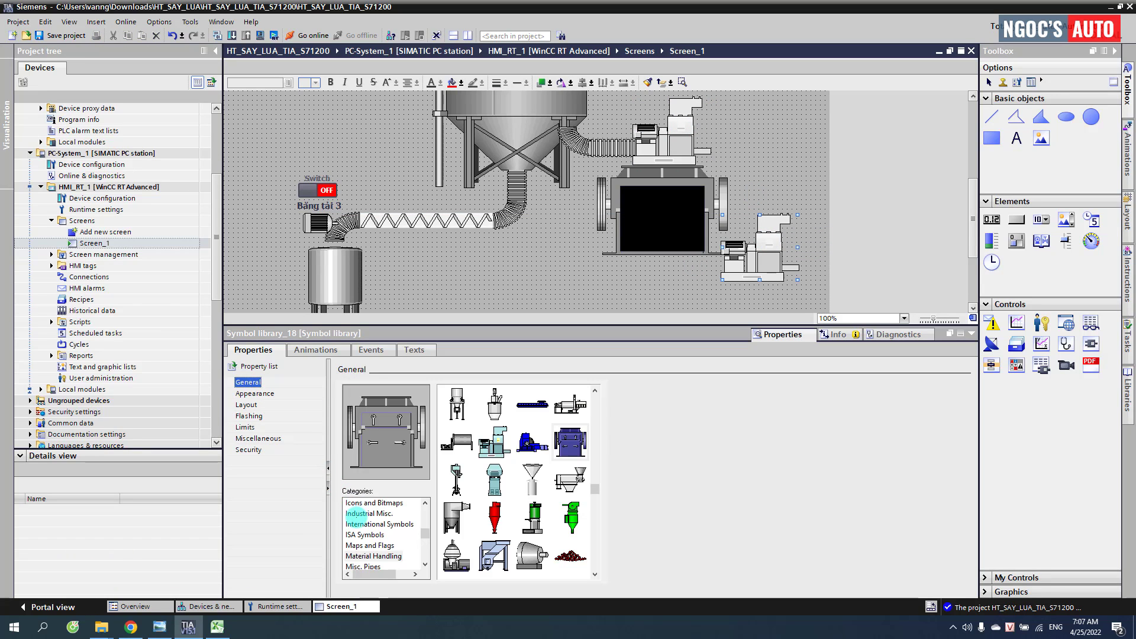
left_click(361, 524)
scroll(361, 524, "down", 2)
left_click(356, 557)
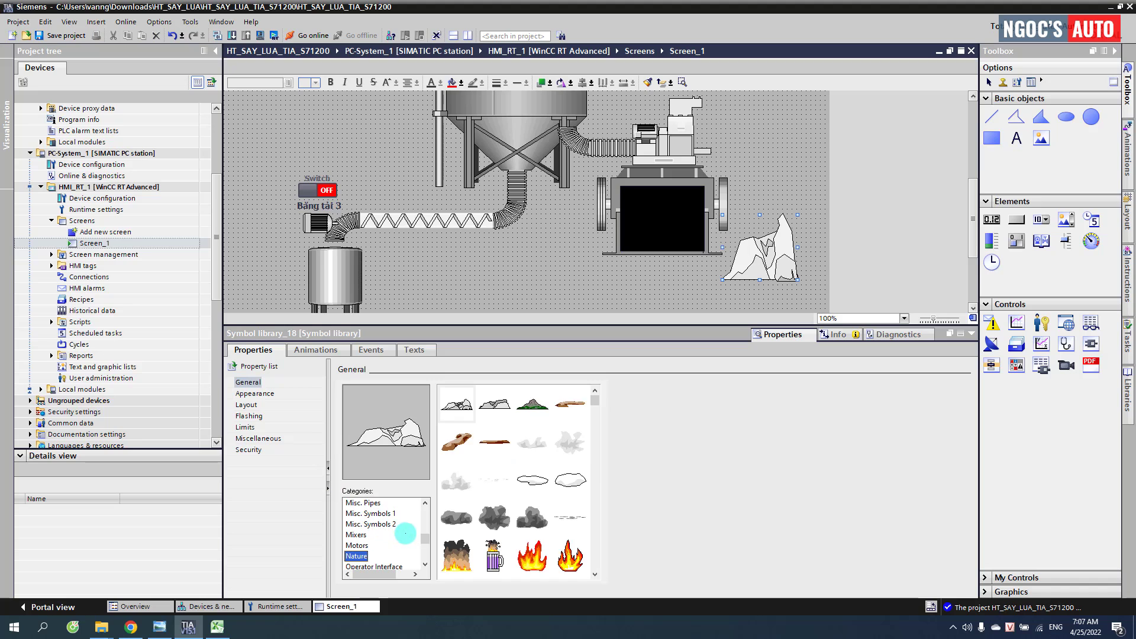
left_click(532, 557)
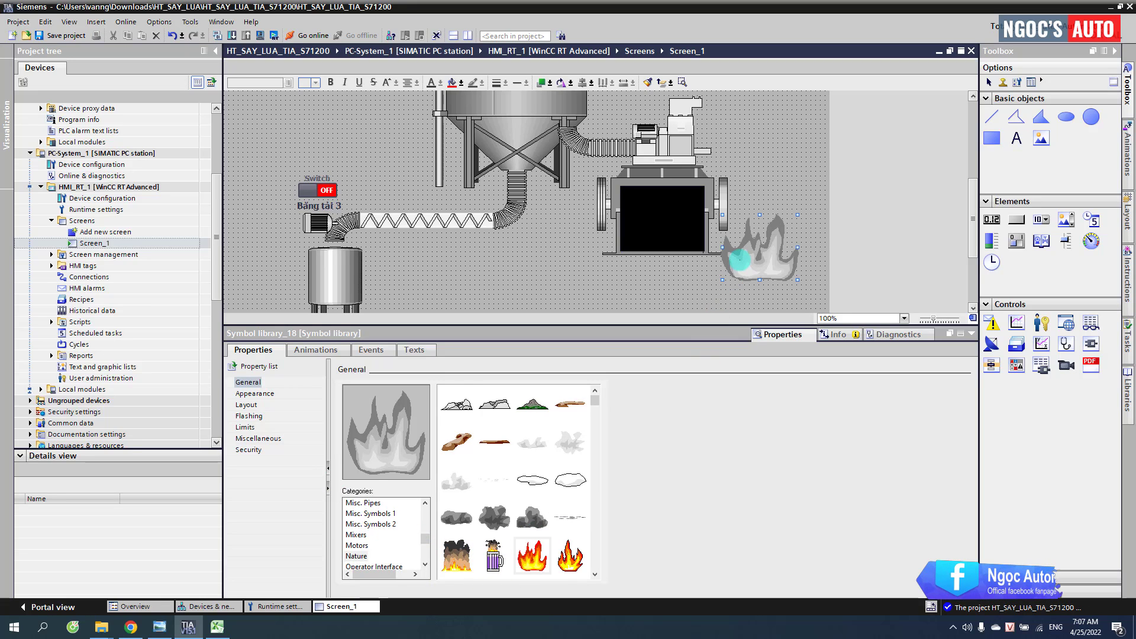
Step: Set the flame symbol's fill style to Original, shrink it, and fit it inside the black rectangle on the wheeled machine
left_click(248, 383)
left_click(254, 394)
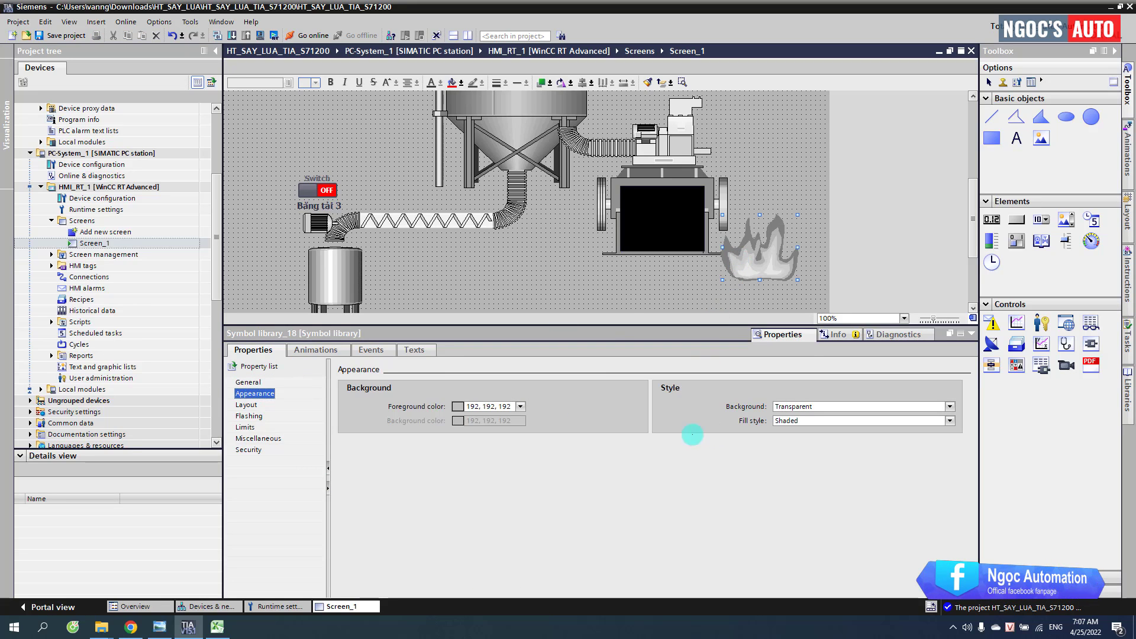
left_click(796, 421)
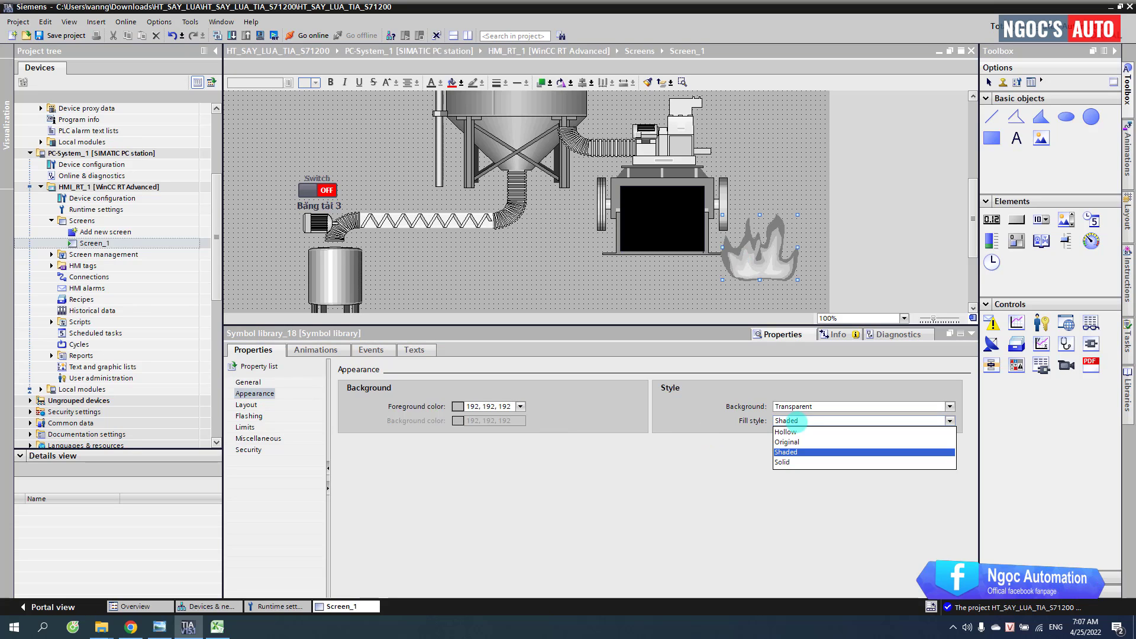
left_click(787, 442)
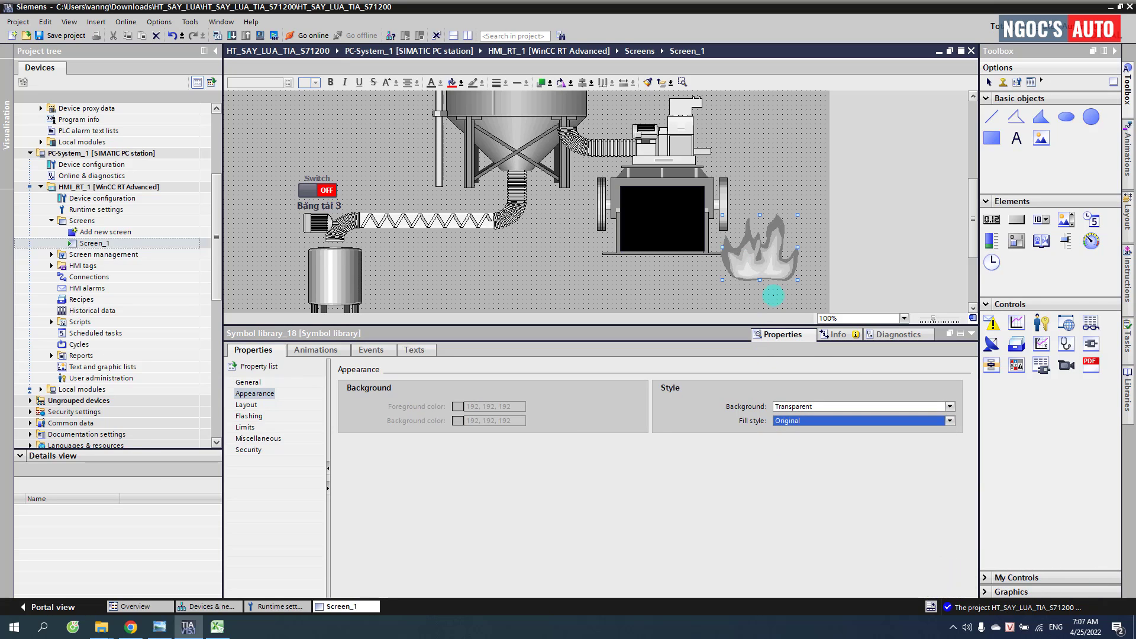
left_click(769, 261)
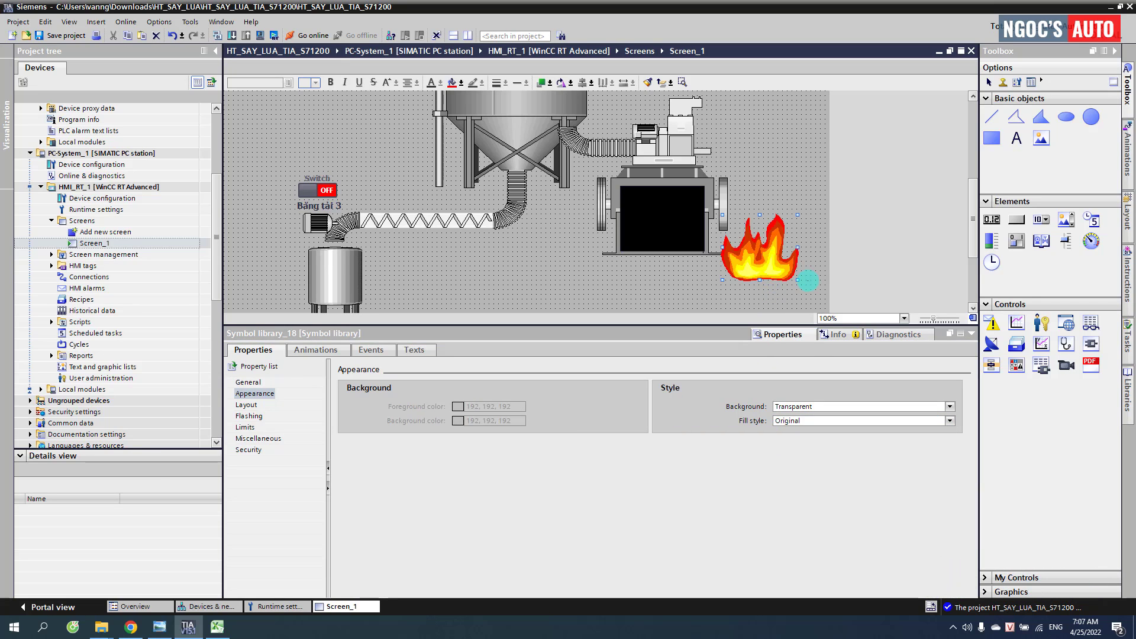
left_click_drag(797, 280, 680, 240)
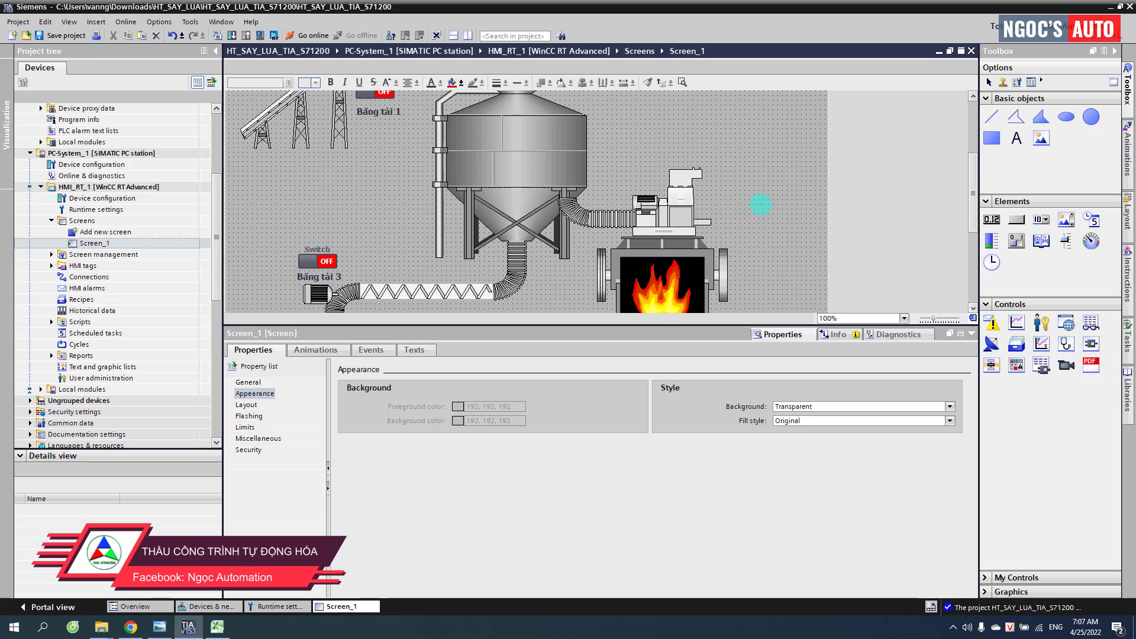
left_click(760, 207)
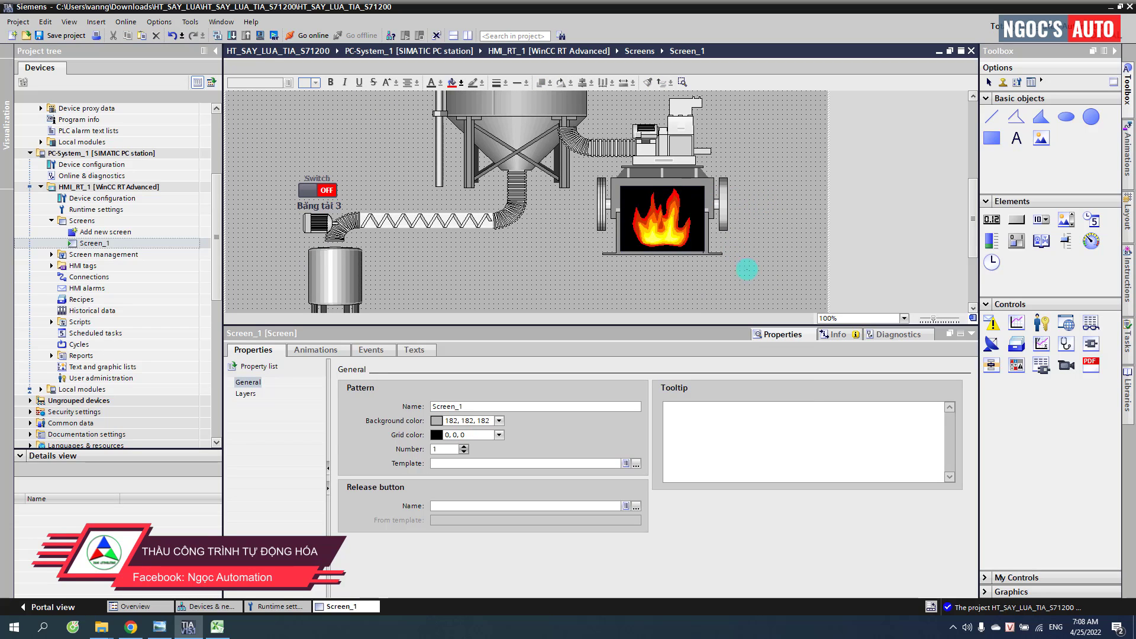
Step: Select the wheeled machine together with its black rectangle and flame, and nudge them slightly to the right
left_click_drag(761, 283, 577, 160)
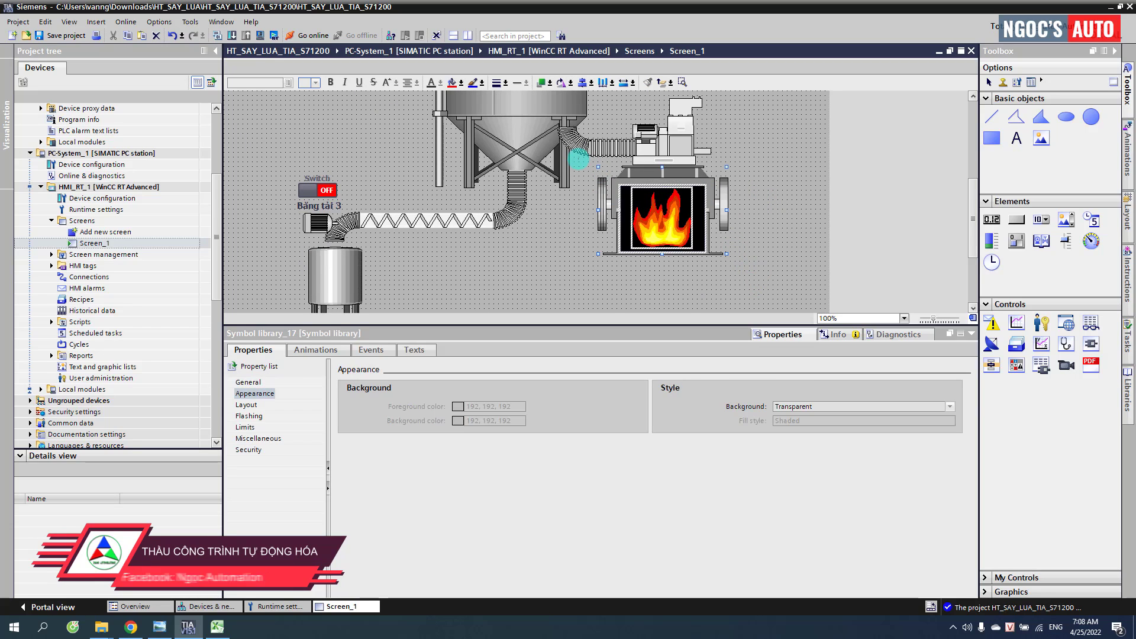
key("Right")
key("Right")
key("Right")
left_click(812, 192)
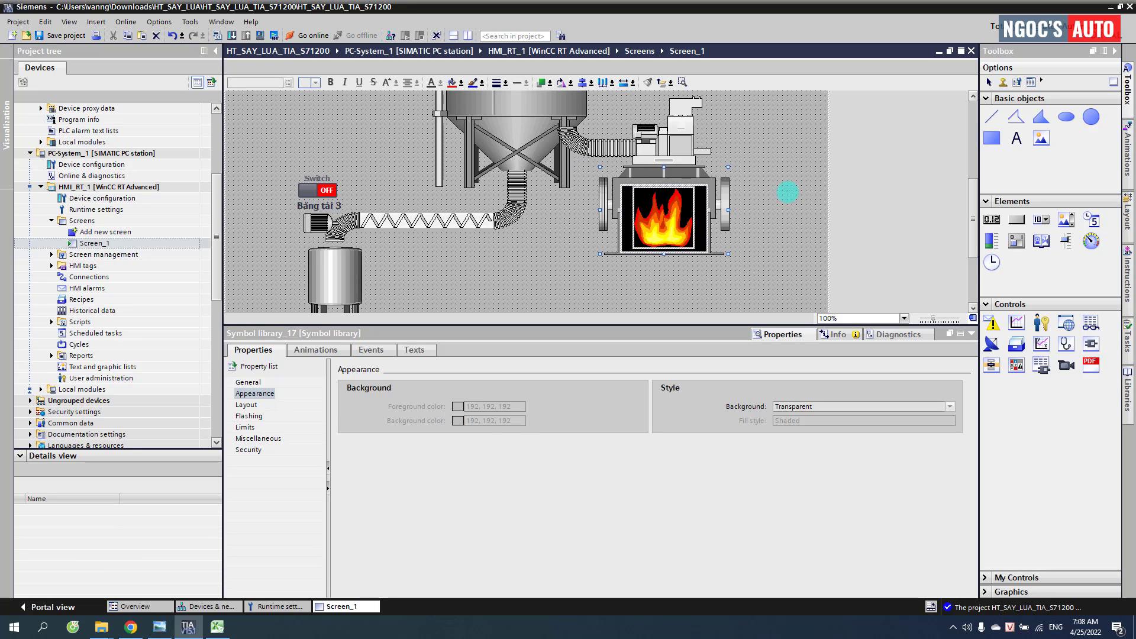
Step: Duplicate the Băng tải 3 label to the lower right of the furnace and change its text to "Buồng đốt"
left_click(341, 205)
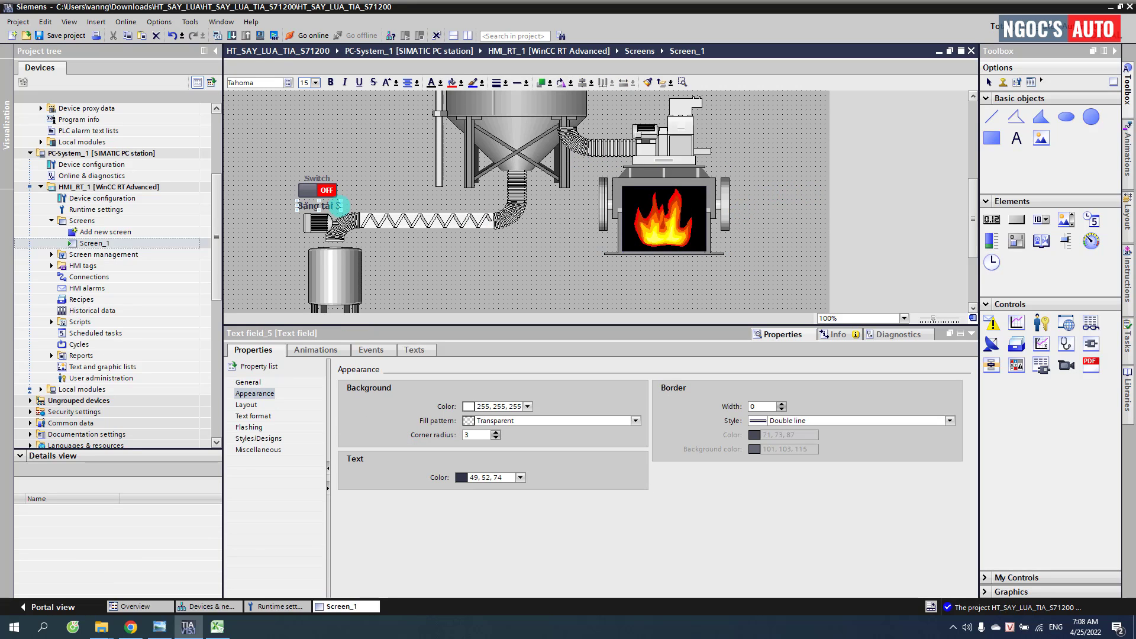
left_click_drag(755, 238, 753, 238)
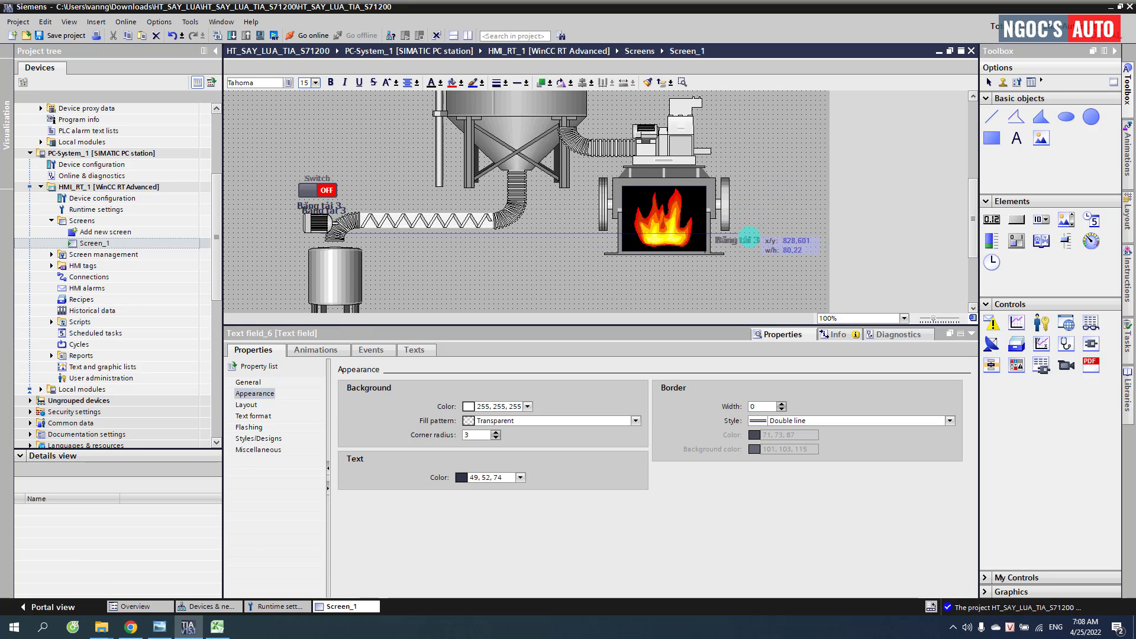
type("ồn đ")
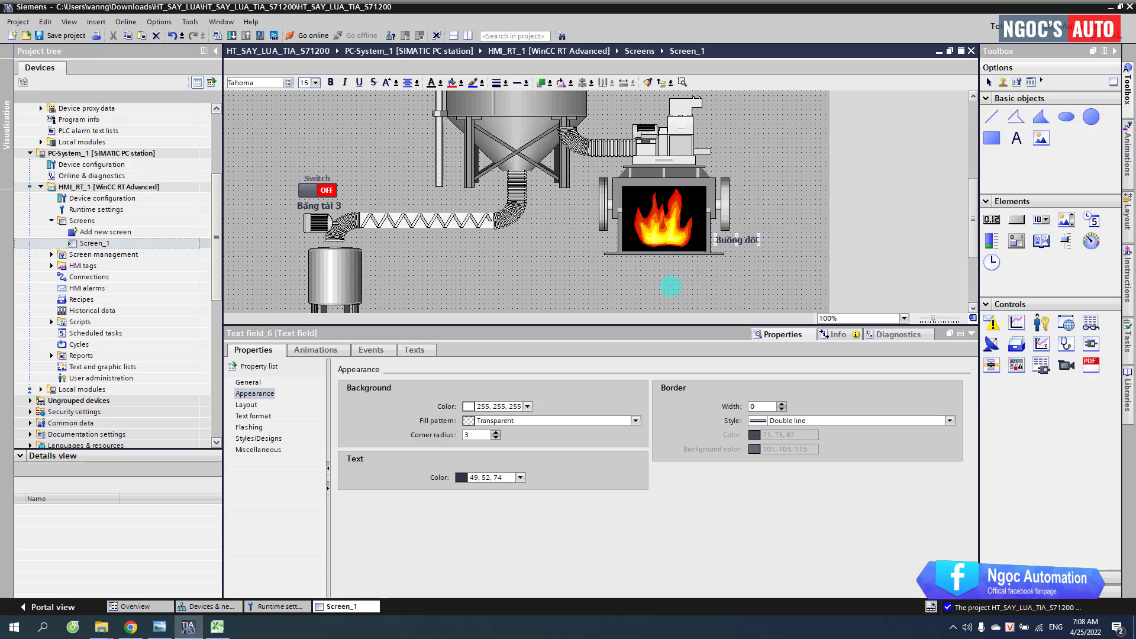
left_click(670, 286)
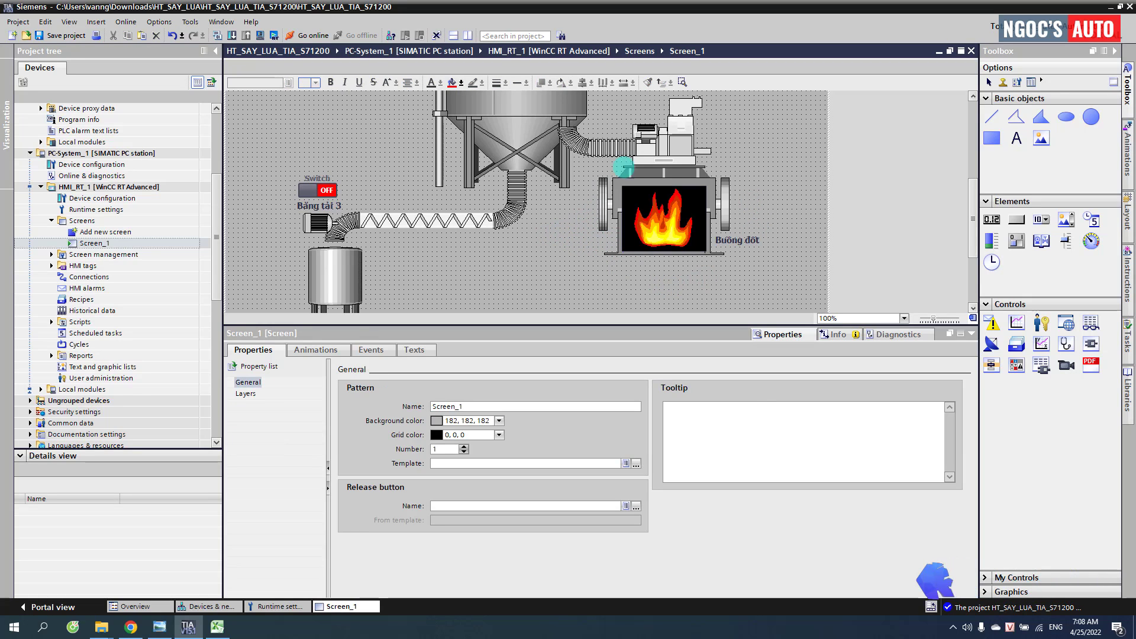
Step: Duplicate the hammermill to the lower left of the furnace and change the copy to the Radial fume exhauster from Blowers
left_click(675, 144)
key("ctrl+c")
key("ctrl+v")
left_click_drag(676, 144, 566, 265)
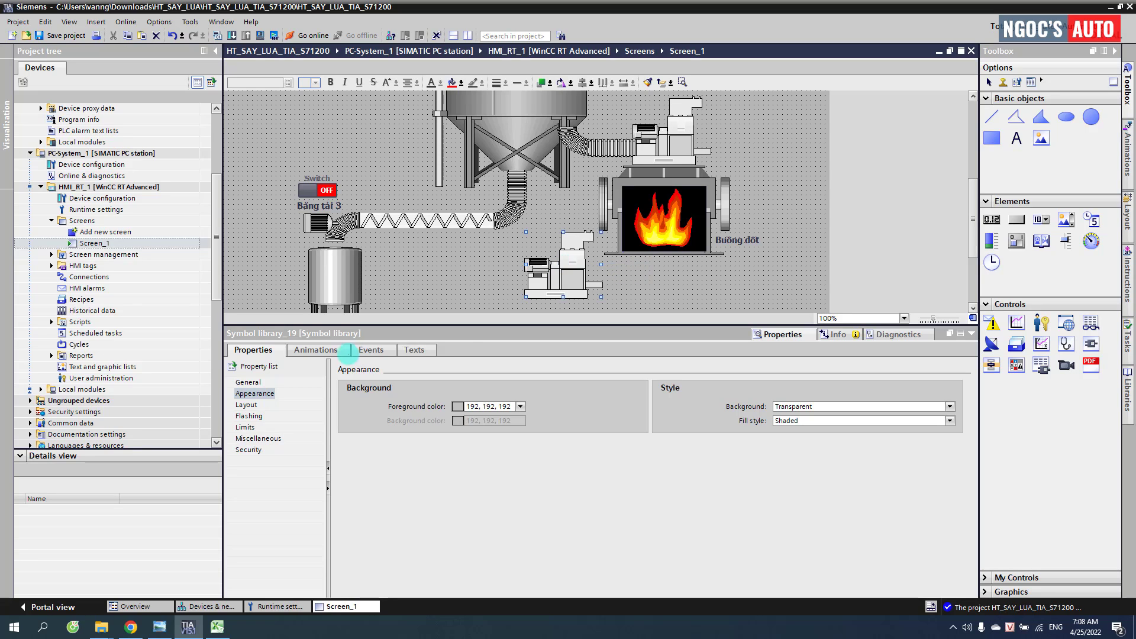
left_click(248, 382)
left_click(356, 545)
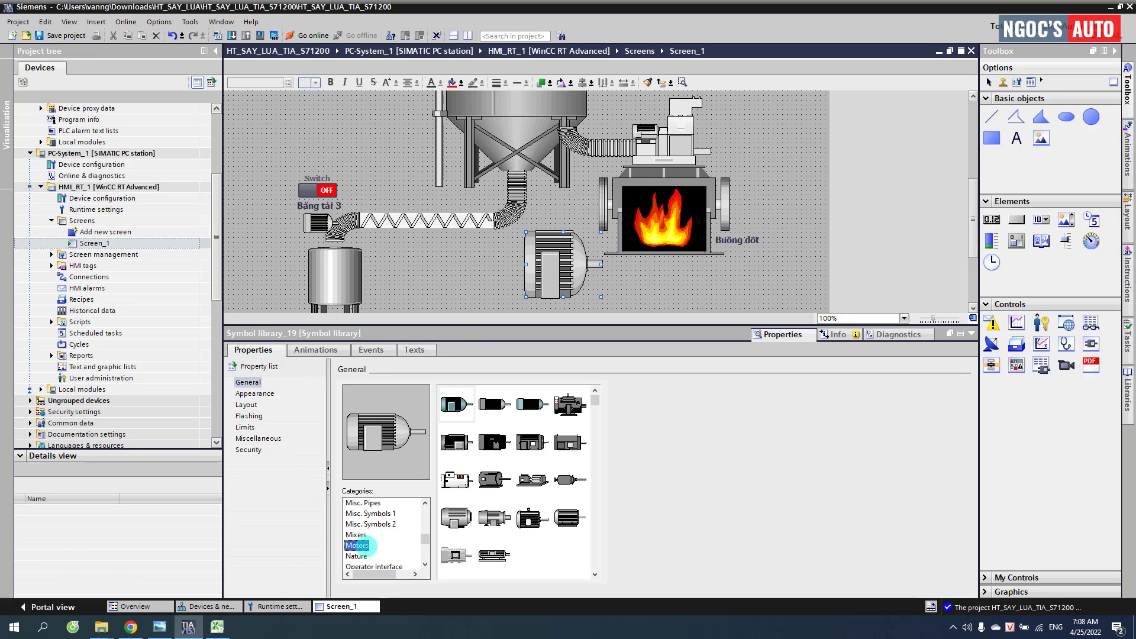
key("f")
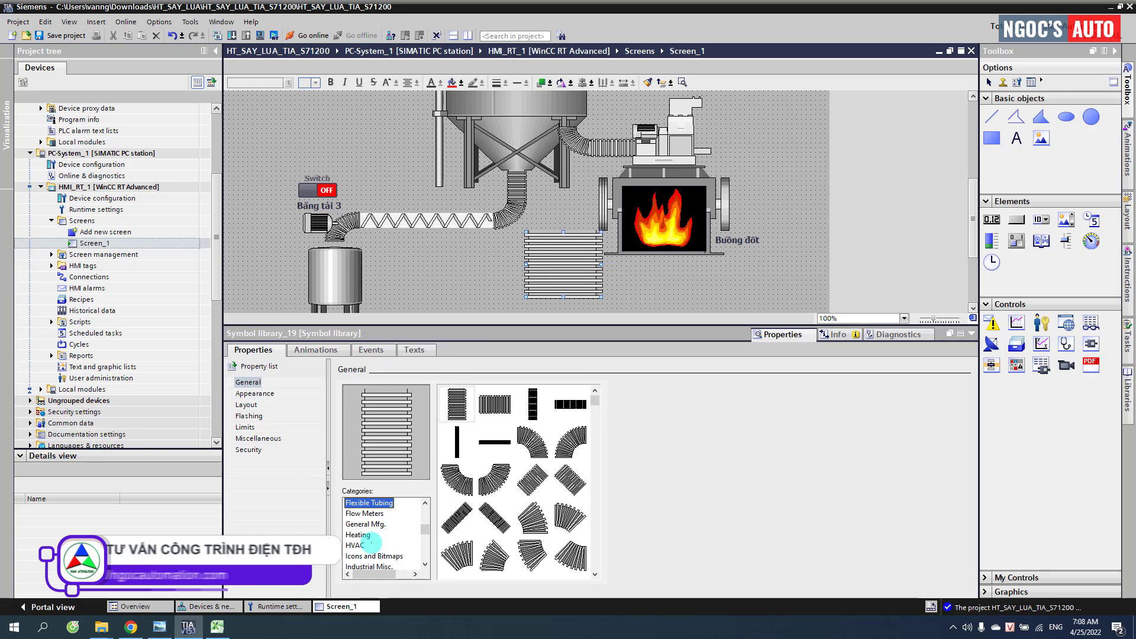
scroll(372, 543, "up", 2)
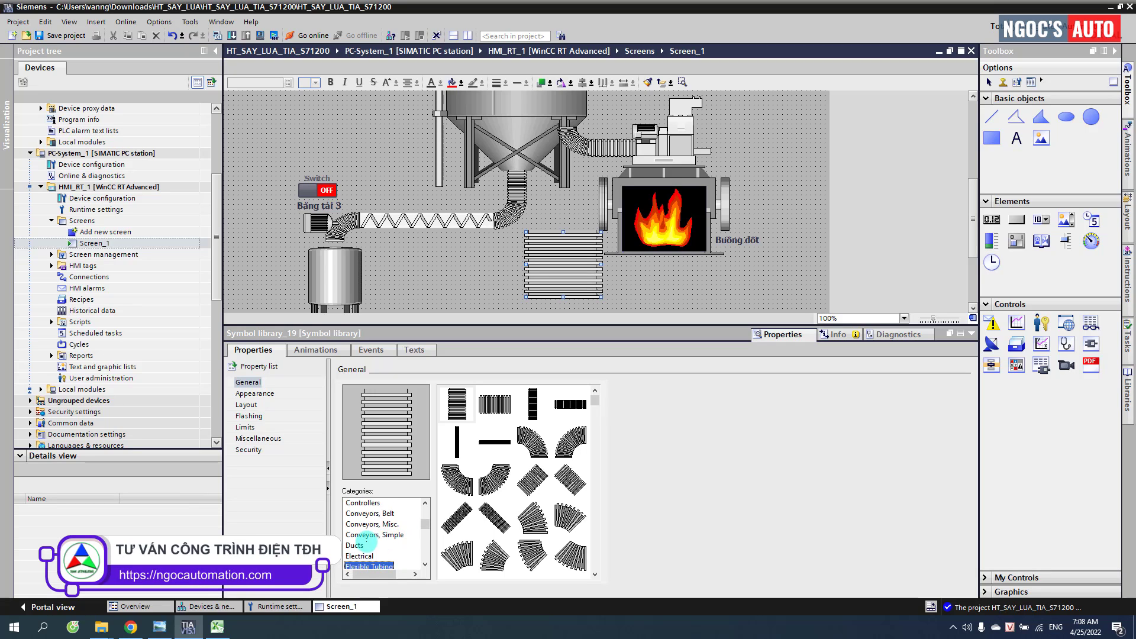
scroll(367, 535, "down", 1)
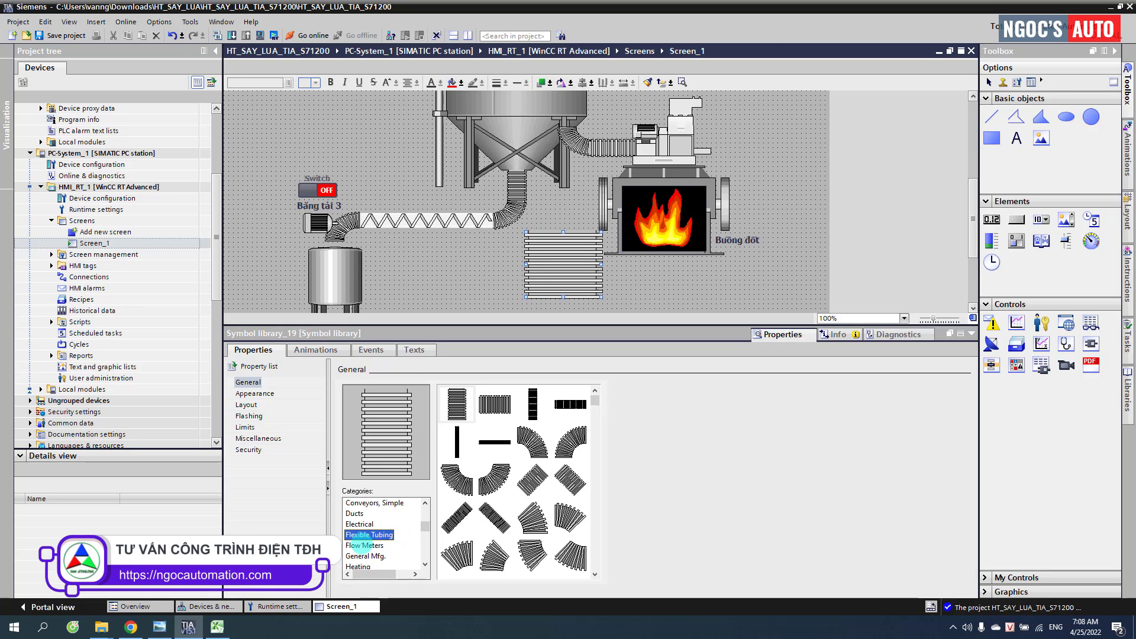
key("b")
key("b")
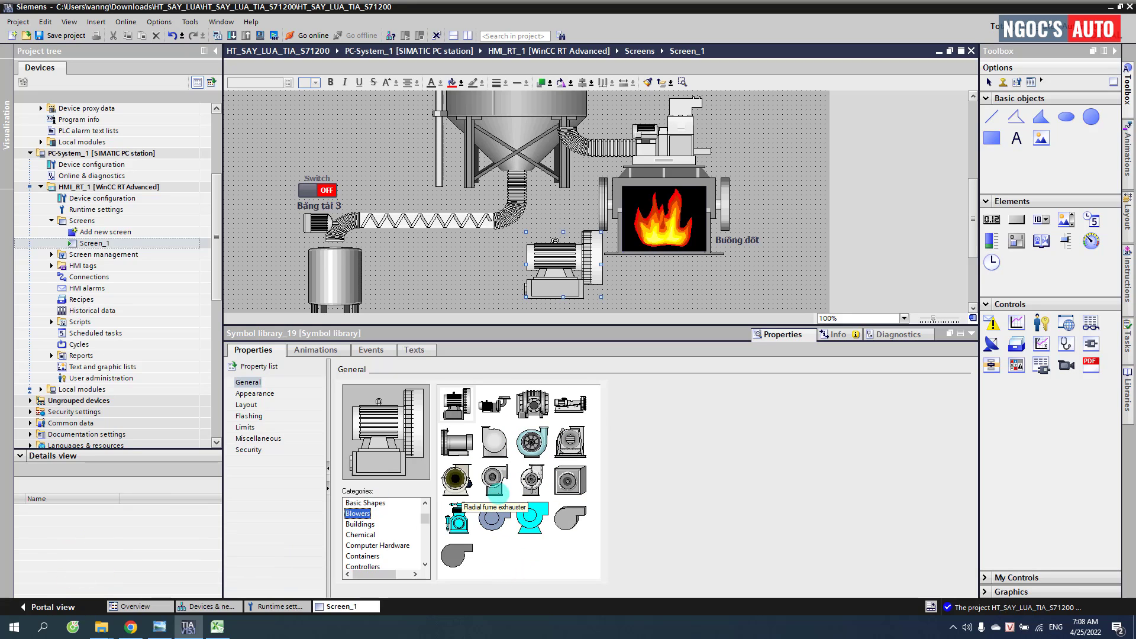
left_click(495, 480)
Step: Shrink the blower, place it against the furnace's left side, and nudge it up slightly
left_click_drag(601, 297, 572, 232)
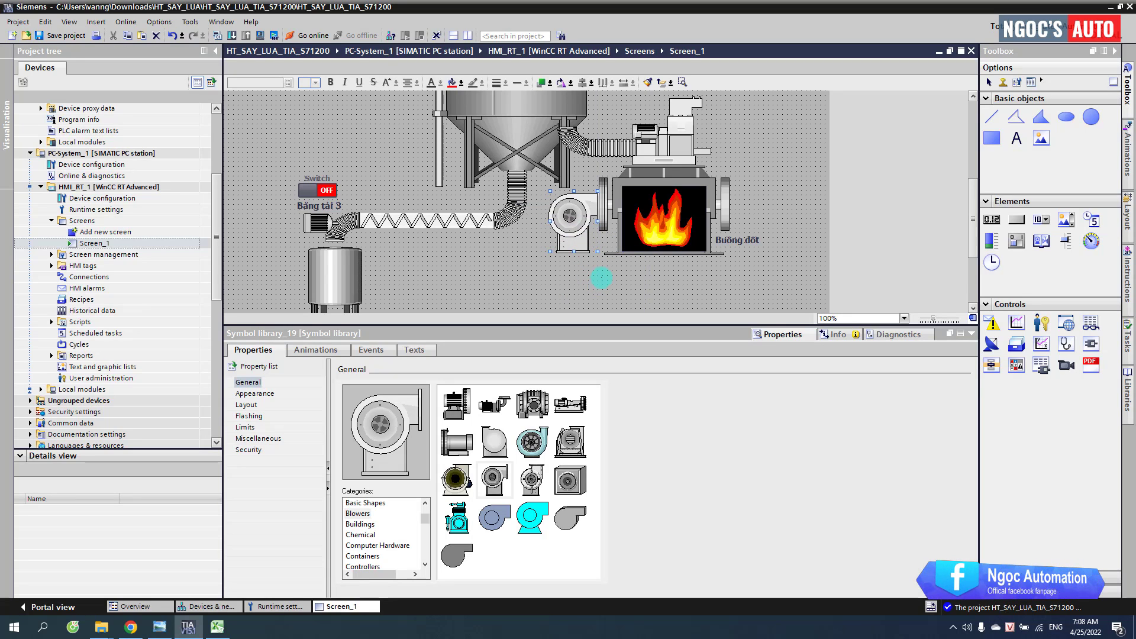
key("Up")
key("Up")
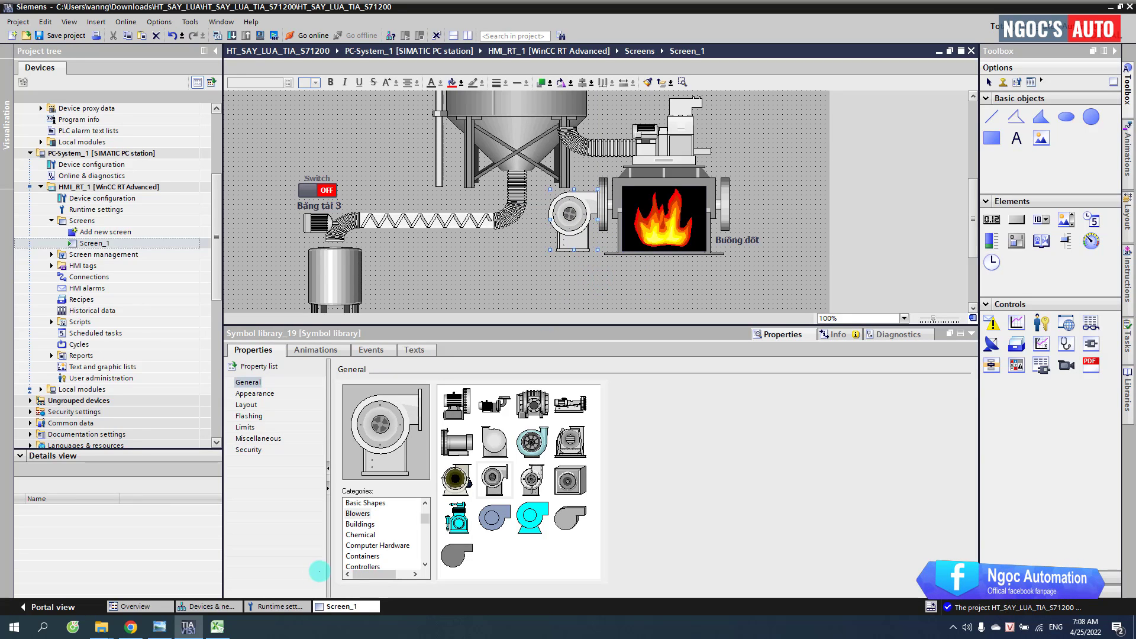
Step: Switch to the Tags workbook in Excel and copy the text "Quạt gió" from cell E12 of the Output sheet
left_click(216, 627)
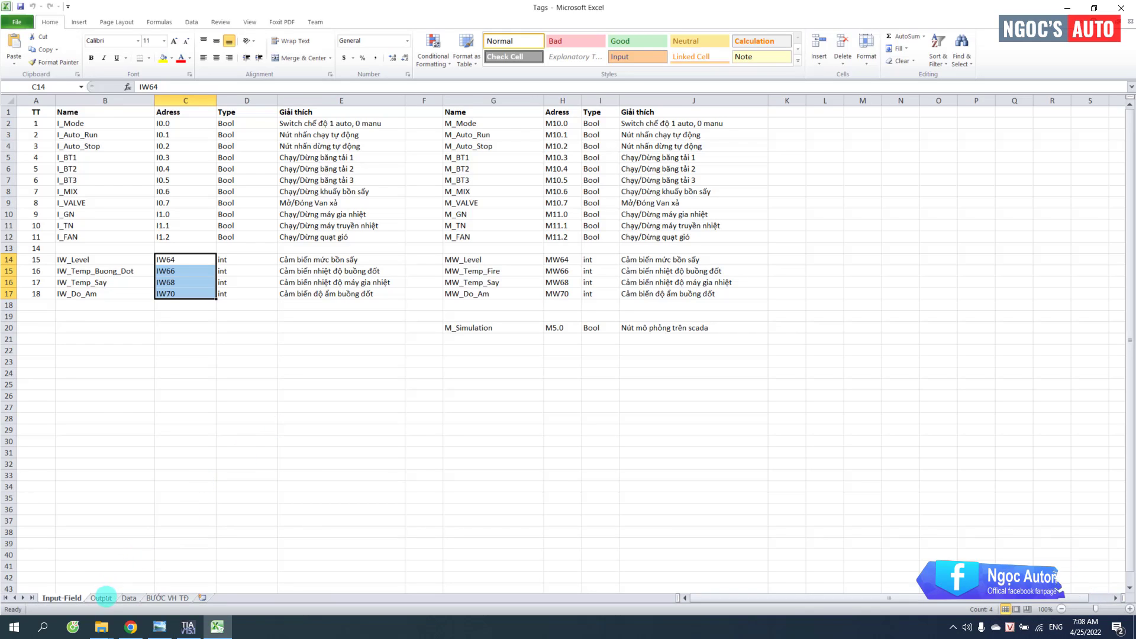
left_click(101, 598)
left_click(355, 245)
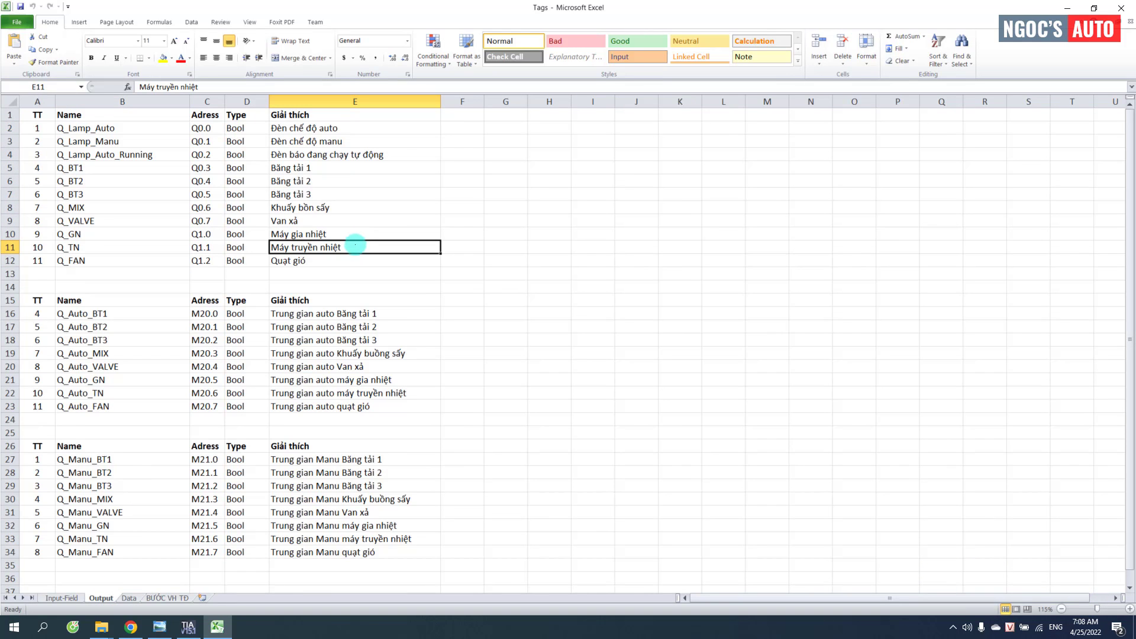
double_click(311, 258)
left_click_drag(312, 259, 267, 258)
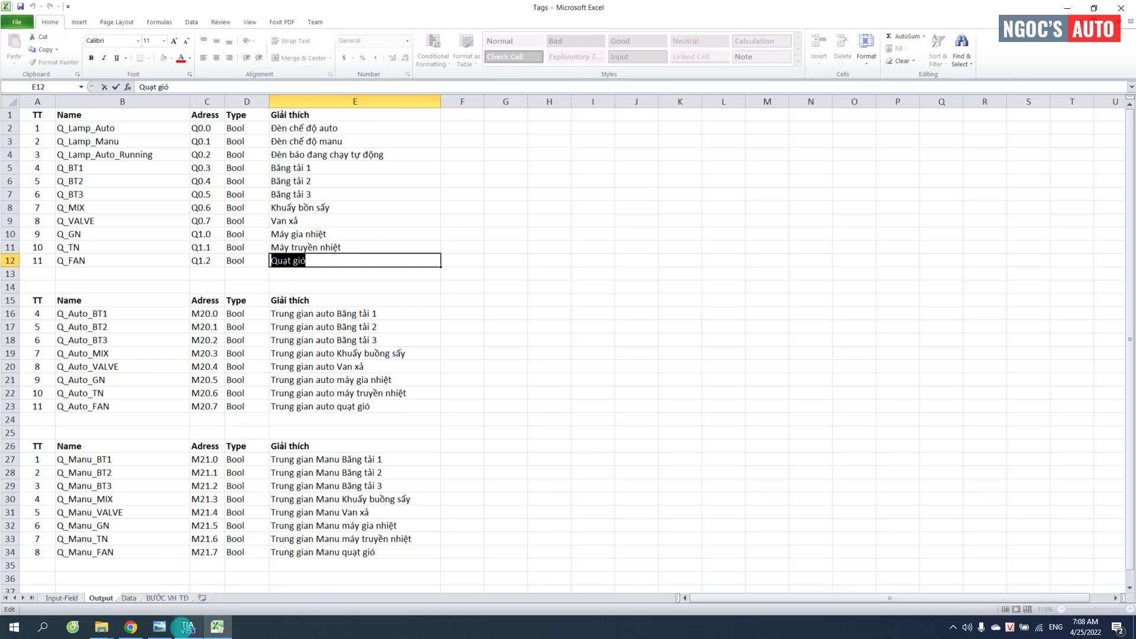
Step: Back in TIA Portal, duplicate the Buồng đốt label below the blower as "Quạt gió" and place a copy of the Băng tải 3 switch beneath it
left_click(188, 627)
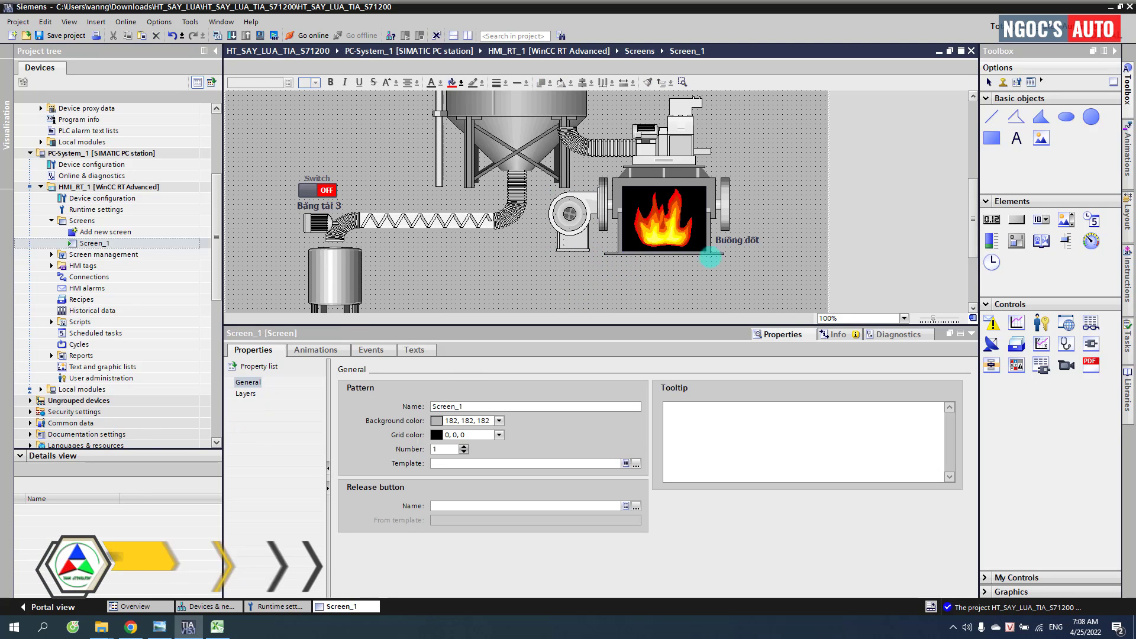
left_click_drag(745, 238, 752, 241)
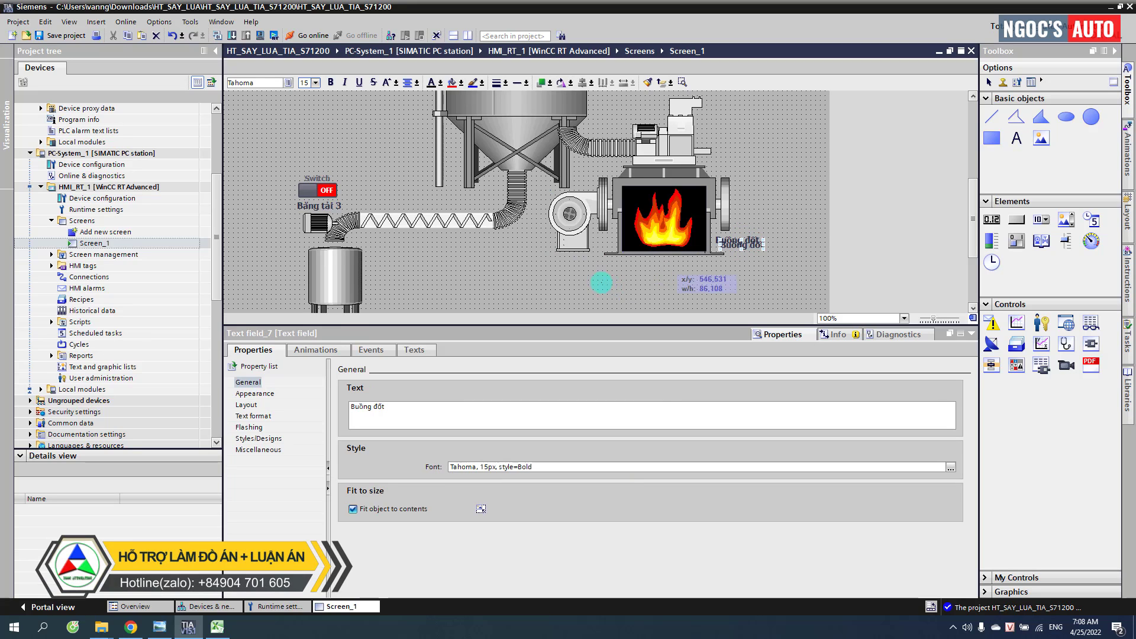
left_click_drag(602, 283, 578, 259)
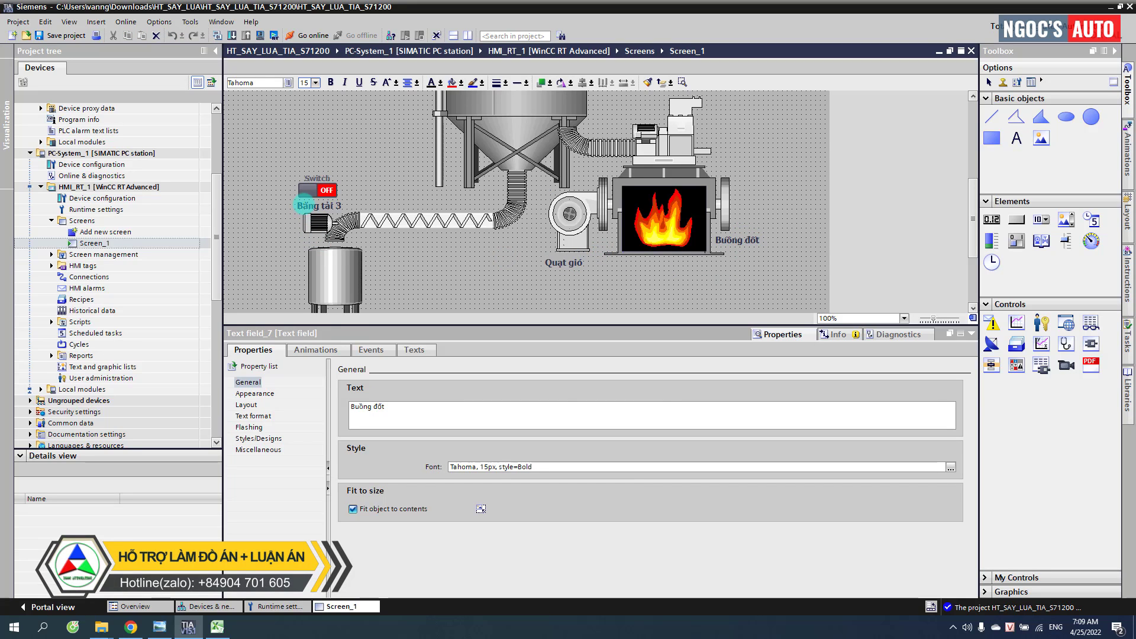
left_click(314, 190)
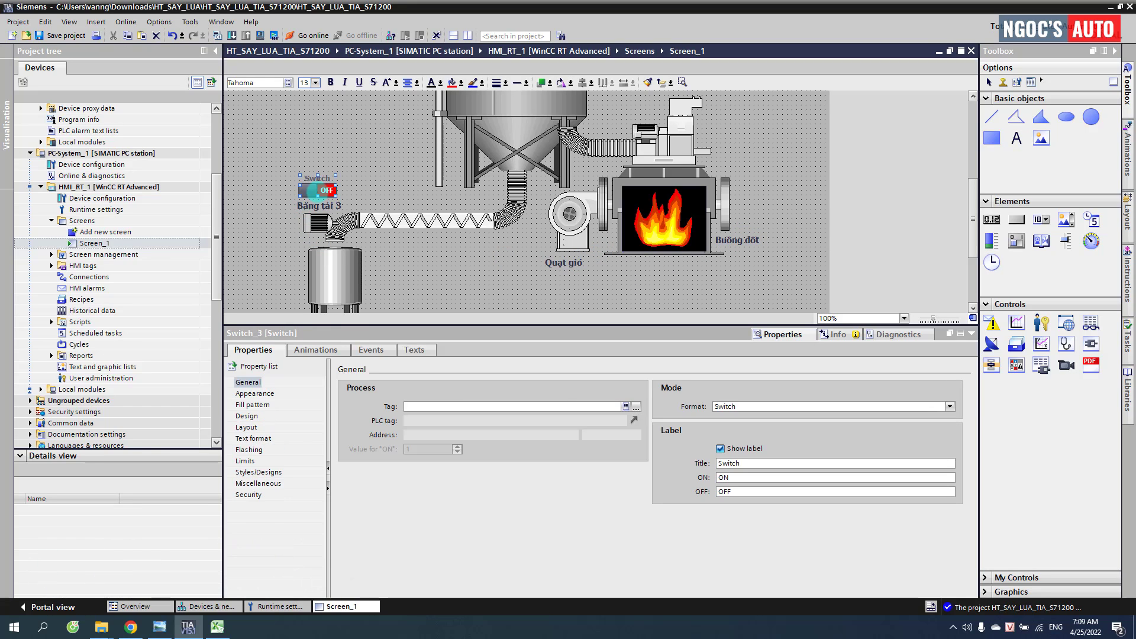
left_click_drag(327, 193, 571, 282)
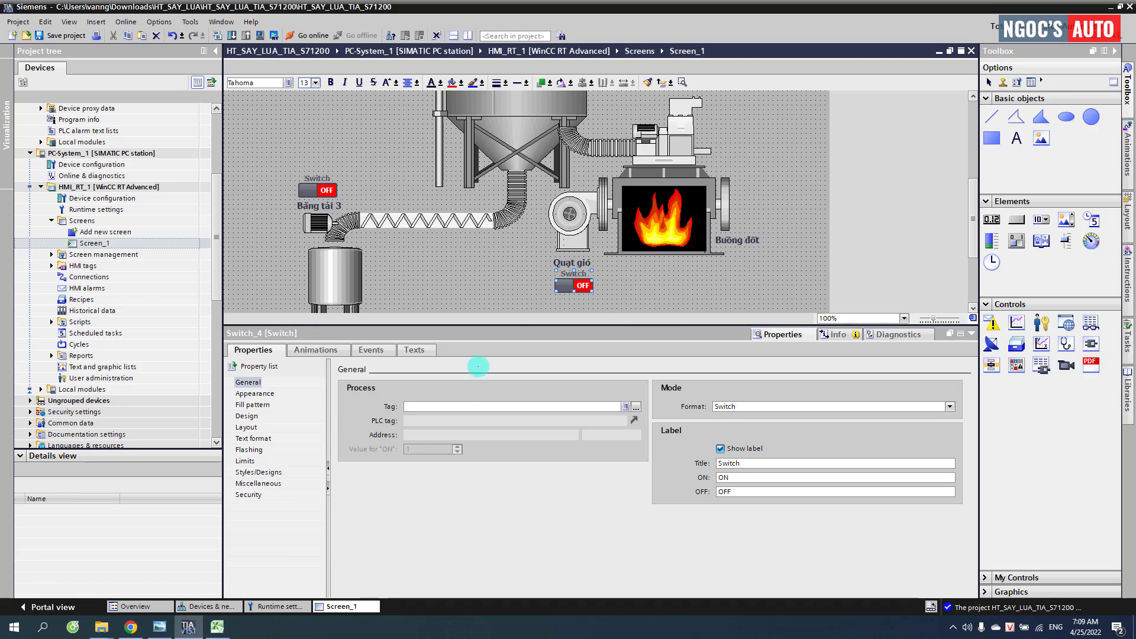
Step: Switch to the Tags workbook in Excel to check the heating machine names in E10:E11, and return to the screen drawing in TIA Portal
key("alt+Tab")
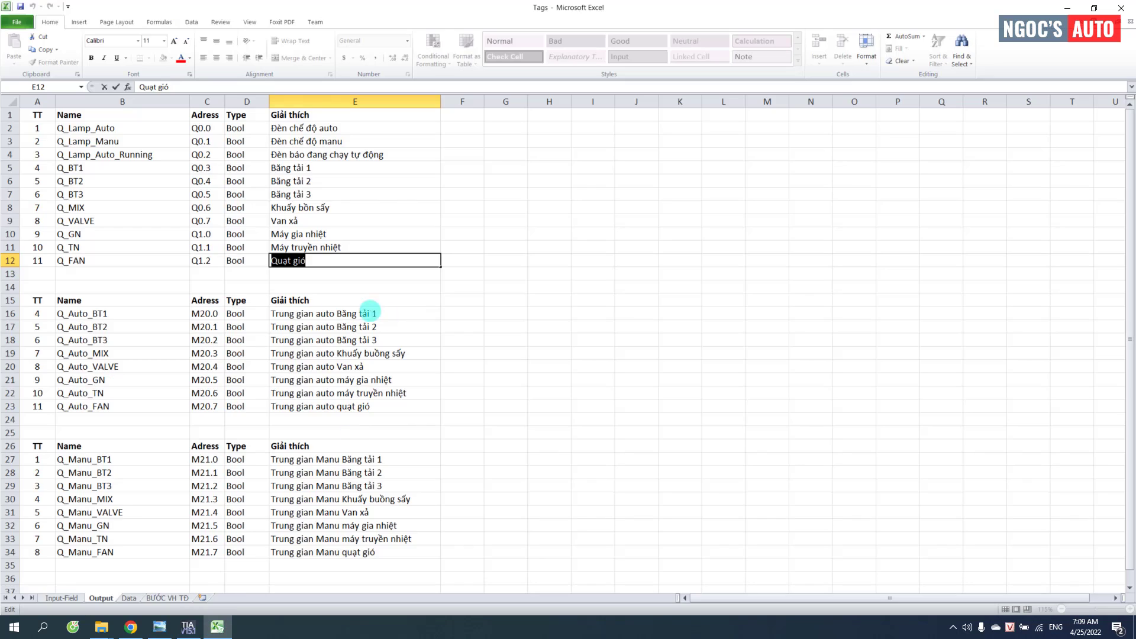
left_click_drag(313, 231, 330, 246)
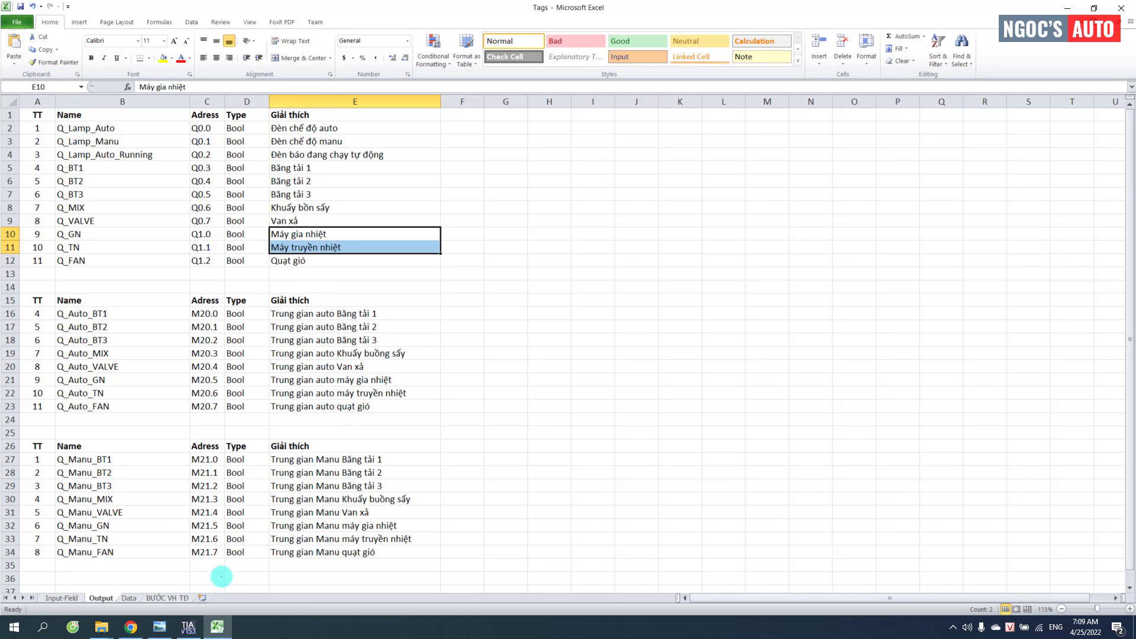
left_click(188, 627)
scroll(728, 214, "up", 2)
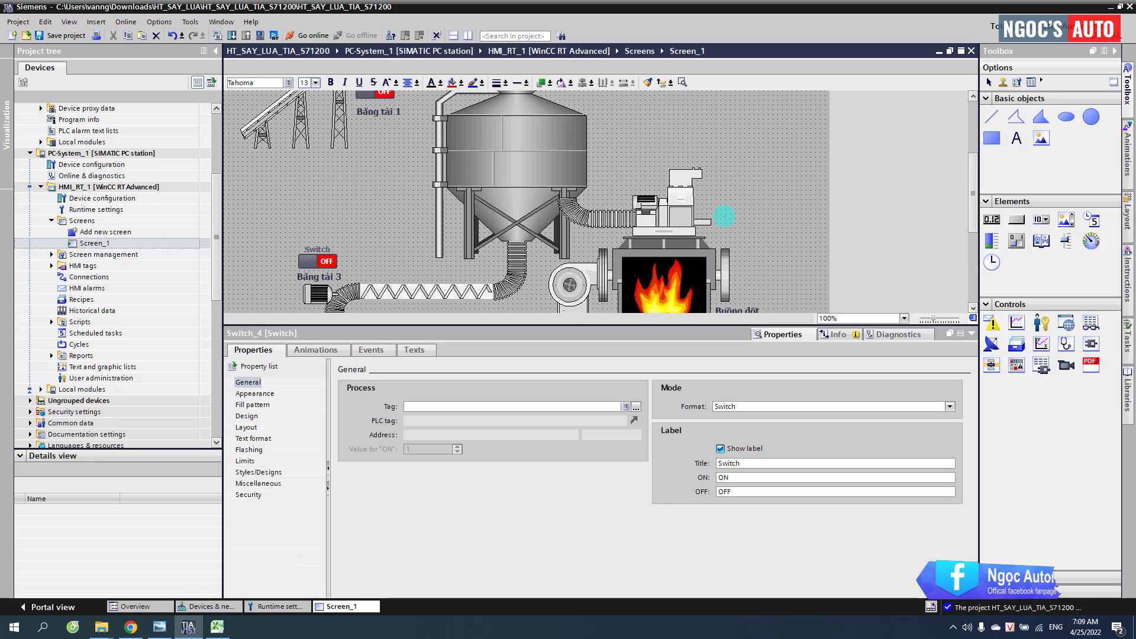
scroll(728, 185, "down", 2)
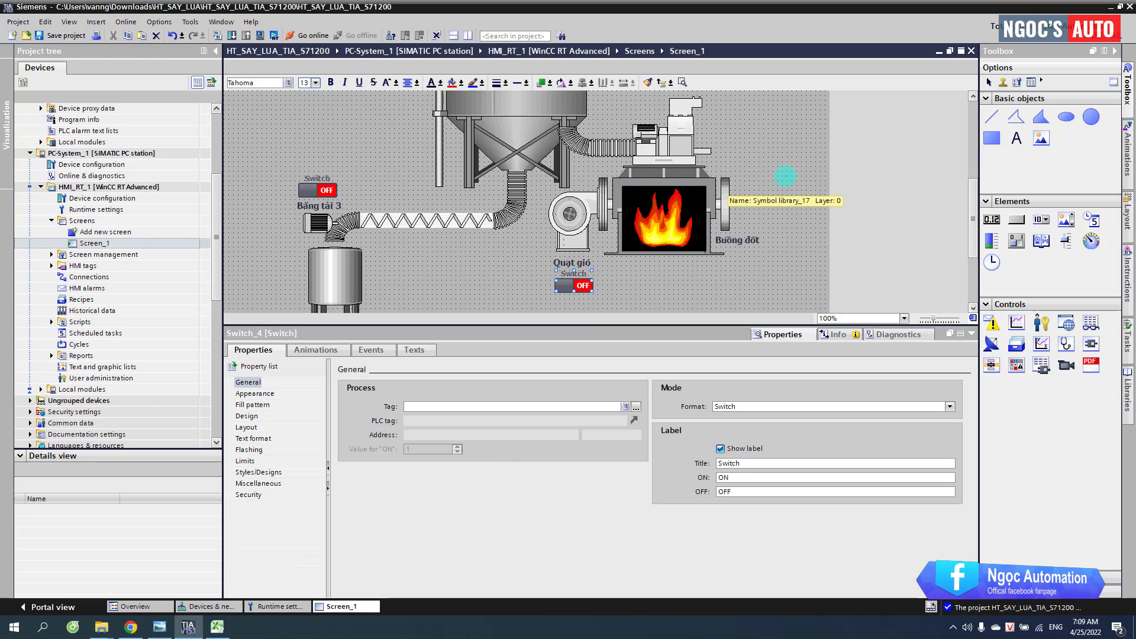
Step: Duplicate the hammermill to its right, change the copy to the horizontal cylindrical blower symbol from Blowers, and shrink it
left_click(685, 146)
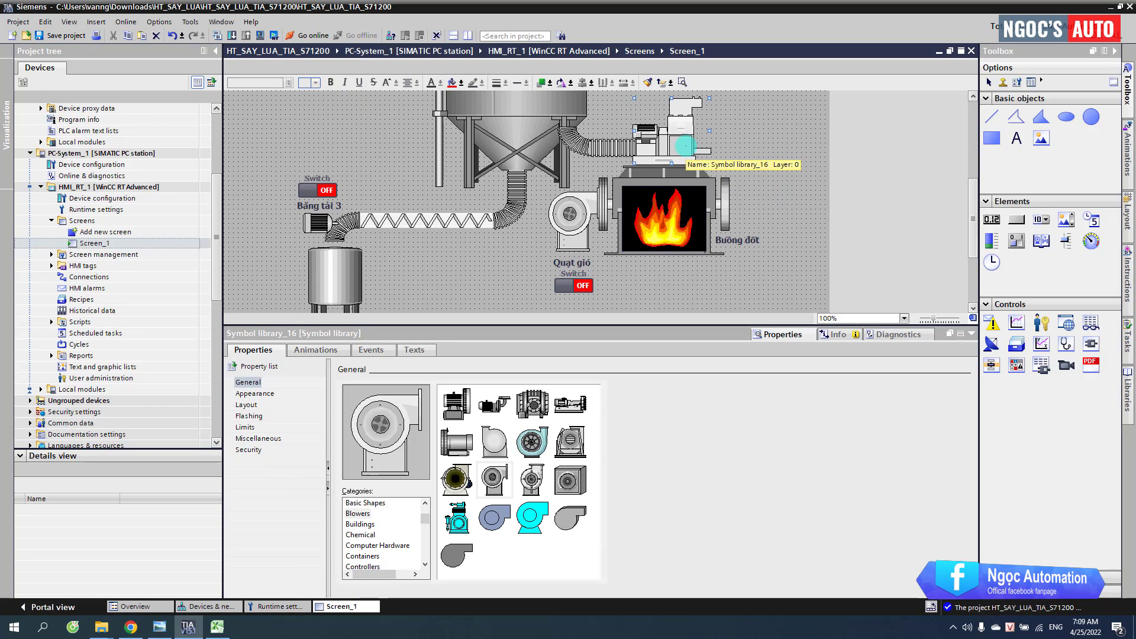
key("ctrl+v")
left_click_drag(674, 142, 762, 146)
left_click(762, 146)
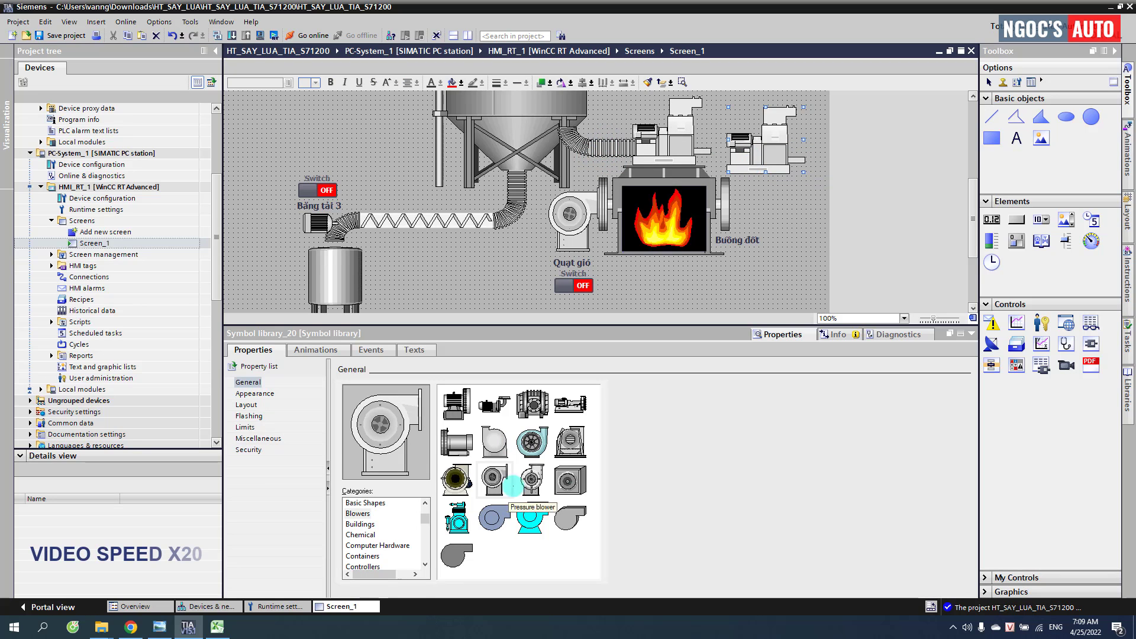
left_click(457, 442)
left_click_drag(803, 172, 781, 136)
Step: Enlarge the drawing area by collapsing the properties, and nudge all screen objects slightly left
left_click(690, 335)
key("ctrl+a")
key("Left")
key("Left")
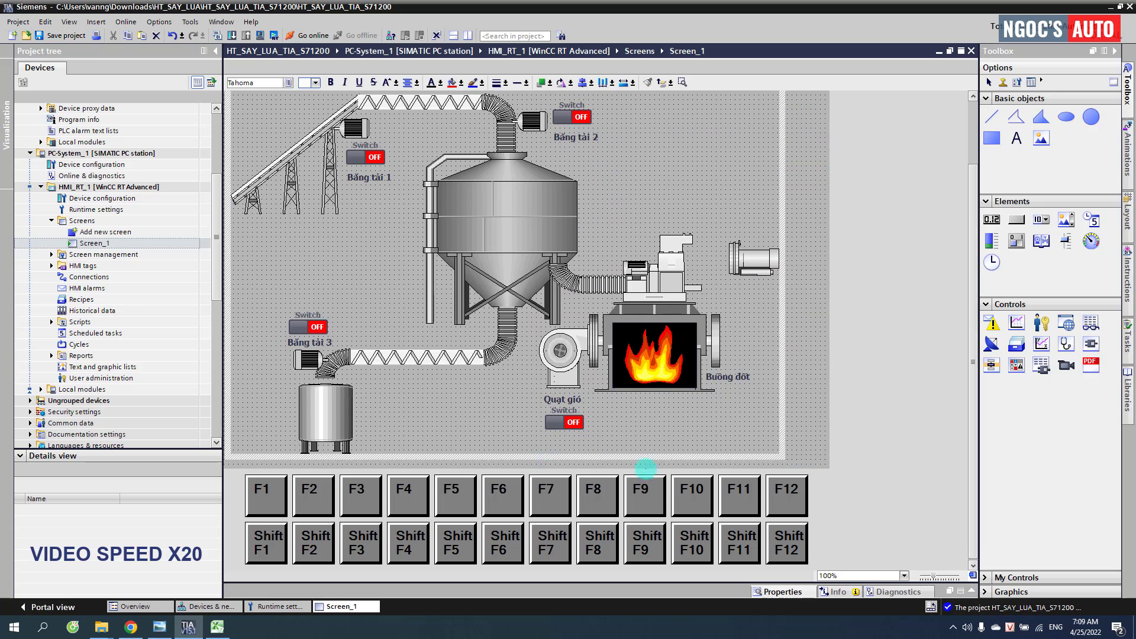
Step: Move the furnace, hammermill, blowers and their labels together to the right to open a gap beside the silo
left_click_drag(804, 442, 522, 208)
key("Right")
key("Right")
key("Right")
key("Right")
key("Right")
key("Right")
key("Right")
key("Right")
key("Right")
key("Right")
Step: Stretch the flexible duct to reach the moved hammermill and place the horizontal blower over it, between the silo and the hammermill
left_click(629, 284)
left_click_drag(628, 285, 583, 285)
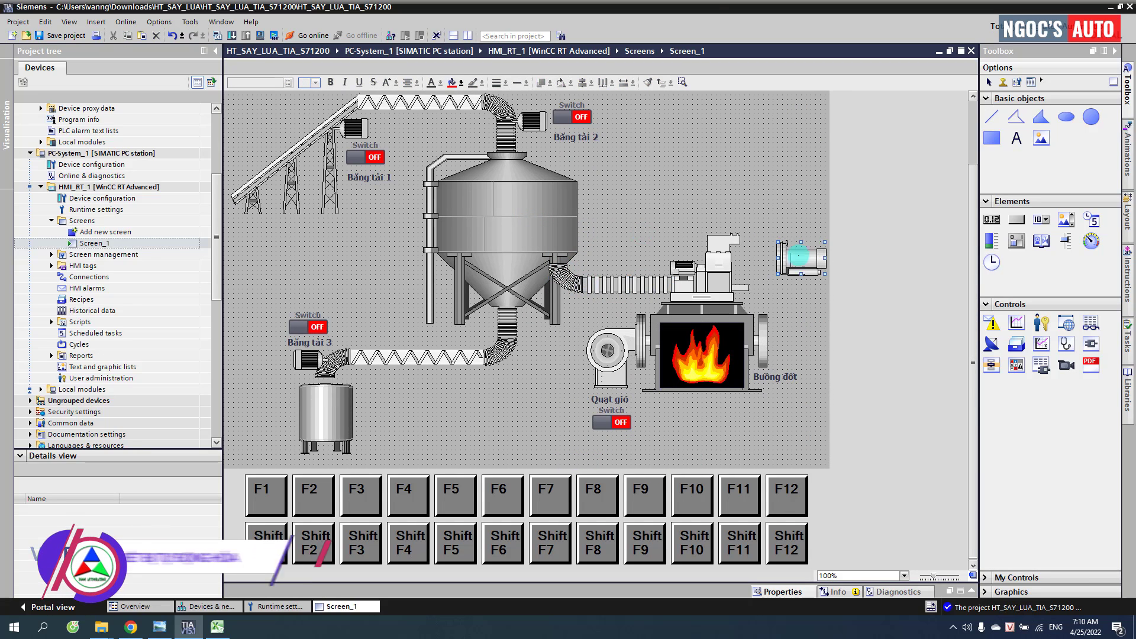
left_click_drag(800, 259, 624, 263)
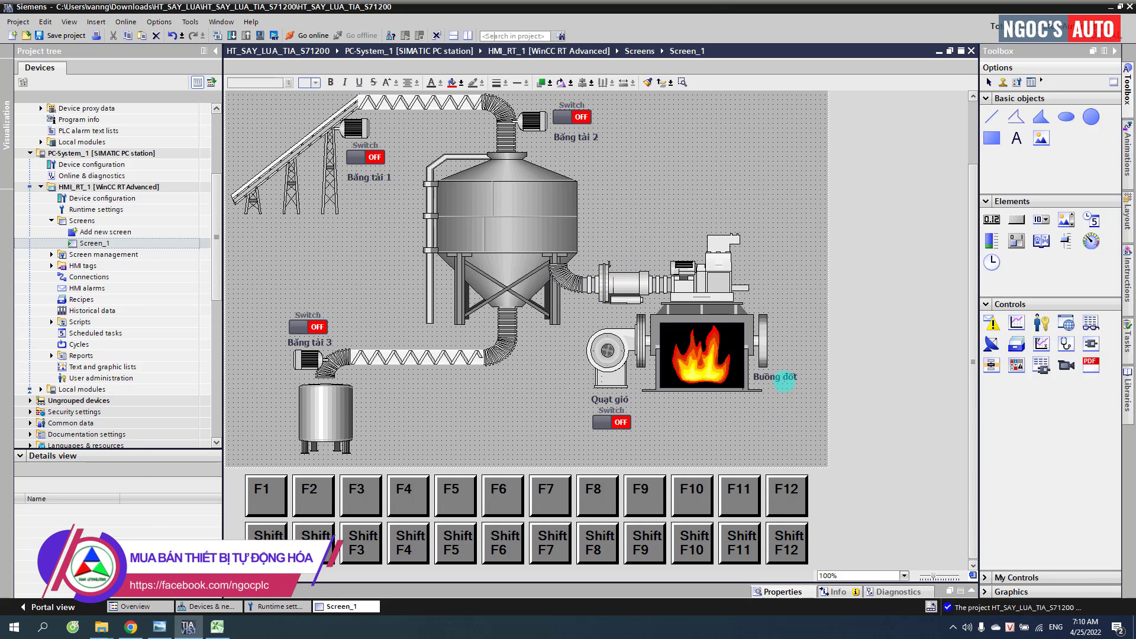
Step: Duplicate the Buồng đốt label above the horizontal blower and replace its text, beginning with "B"
left_click(786, 378)
key("ctrl+c")
key("ctrl+v")
left_click_drag(787, 378, 627, 254)
type("B")
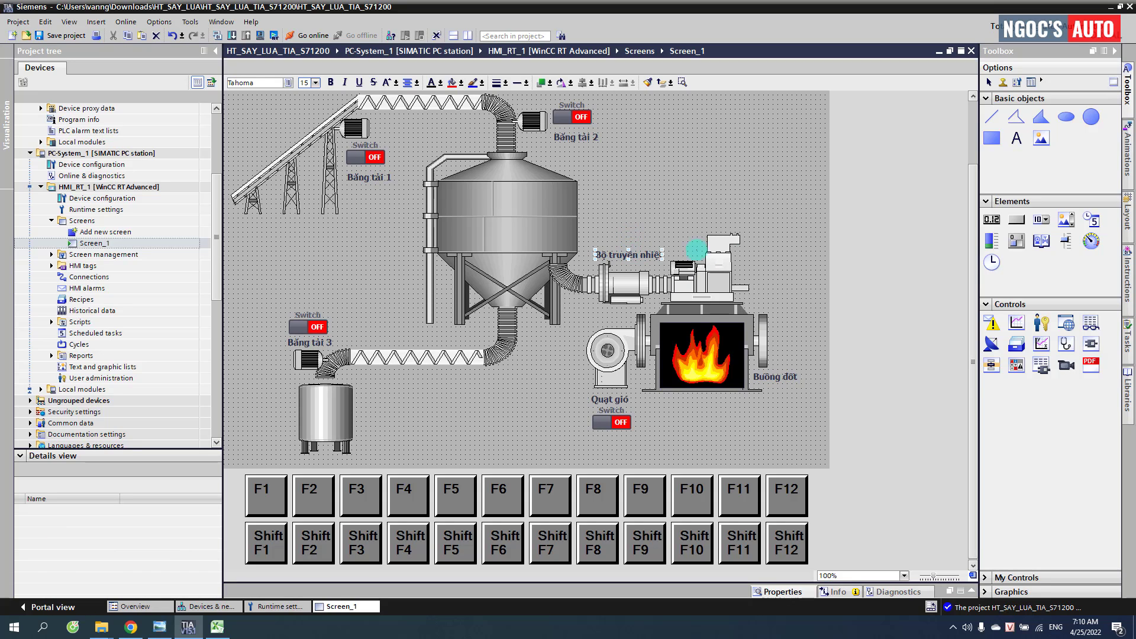
Step: Duplicate the Bộ truyền nhiệt label beside the hammermill, reword it as "Máy gia nhiệt", and copy the Quạt gió switch to both heat-equipment labels
left_click_drag(657, 255, 771, 272)
double_click(771, 273)
type("Máy gia nhiệ")
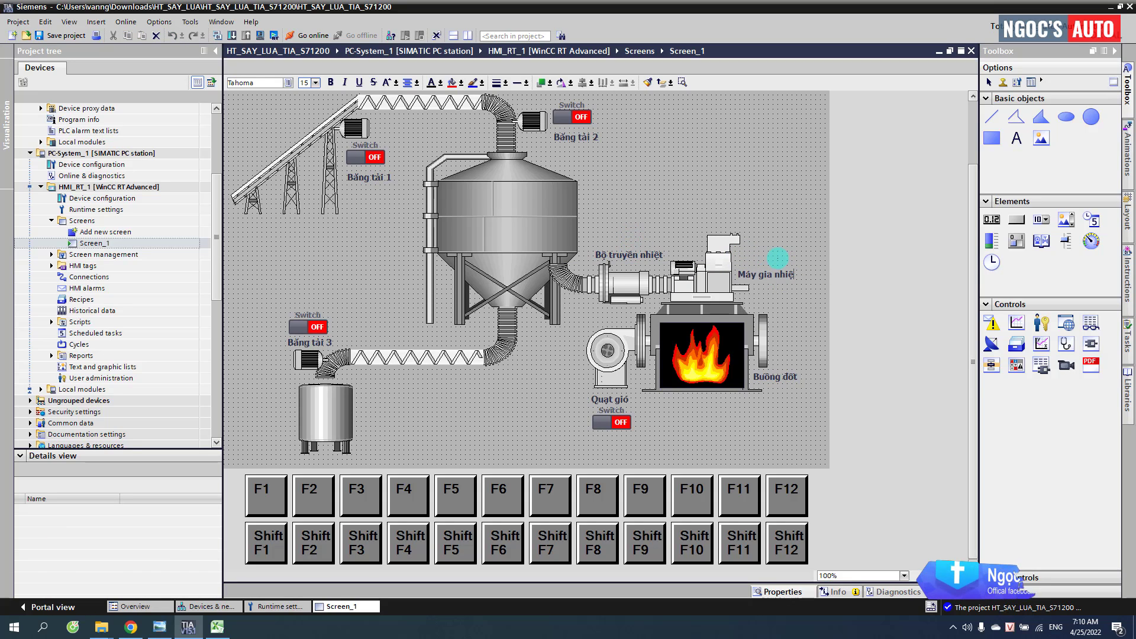
type("t")
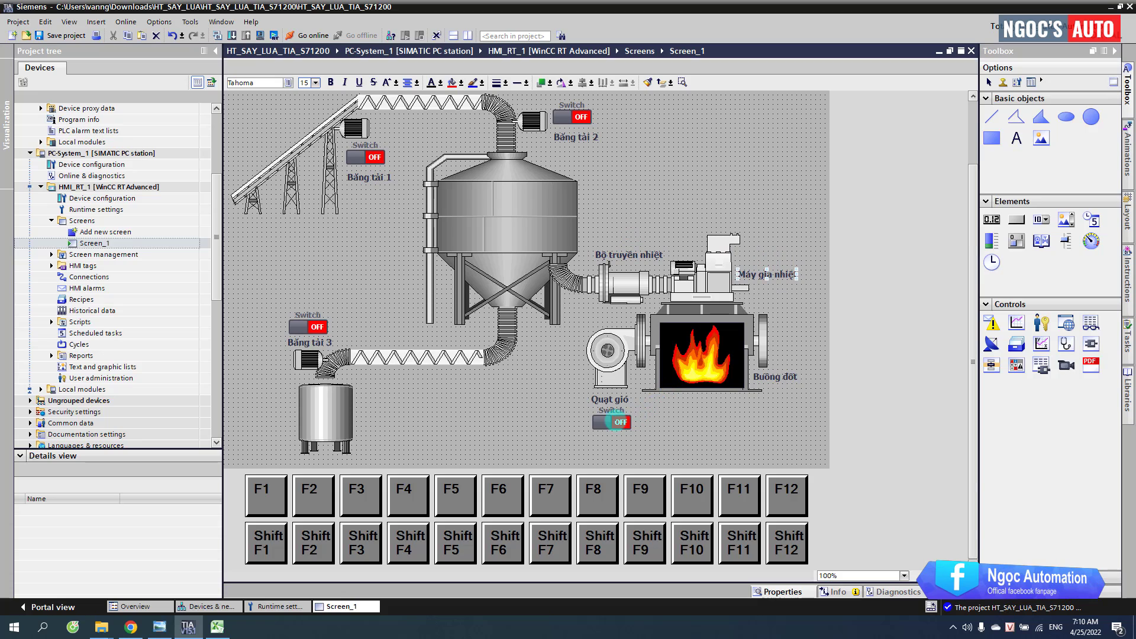
left_click_drag(617, 425, 781, 297)
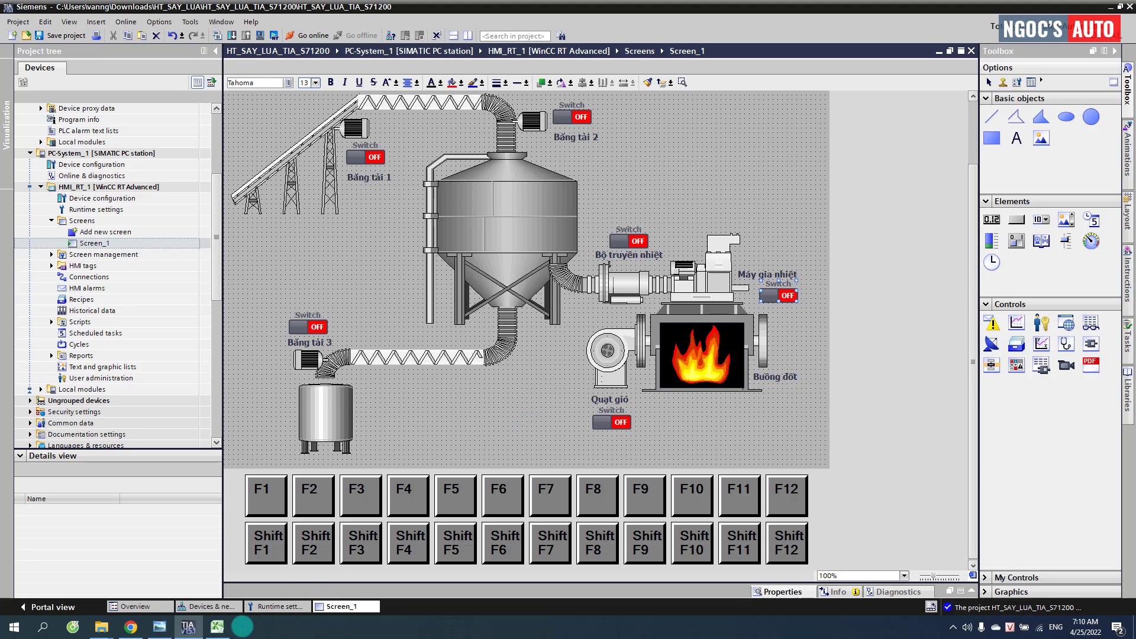
Step: Following the reference picture, copy the Băng tải 3 motor to the silo's outlet duct and change its symbol to an actuated control valve from Valves
left_click(159, 627)
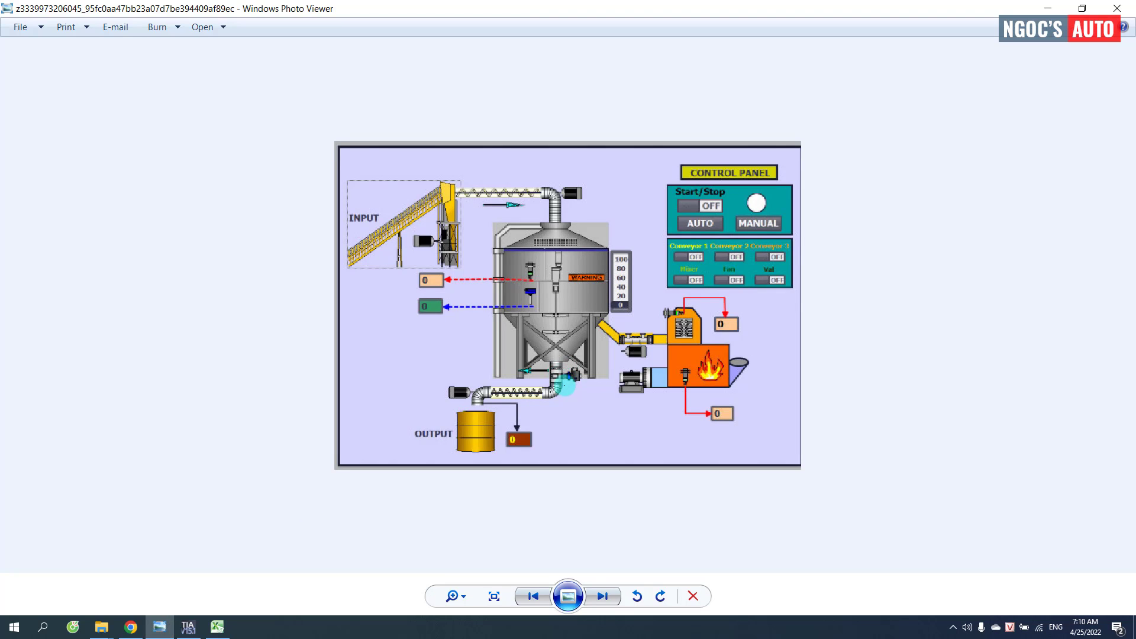
key("alt+Tab")
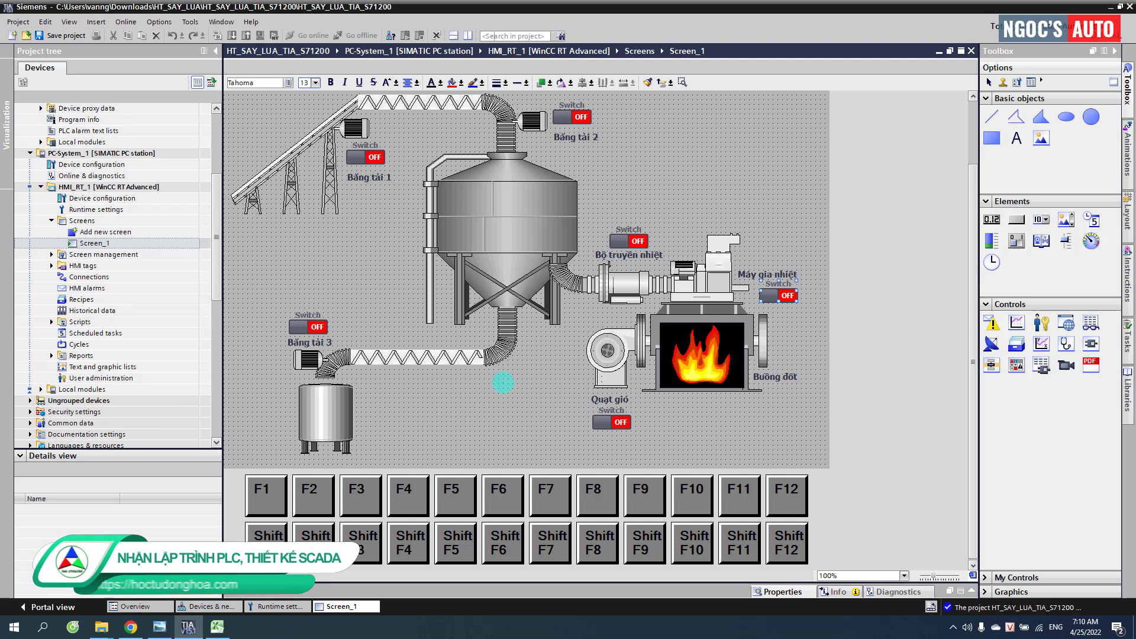
left_click(308, 361)
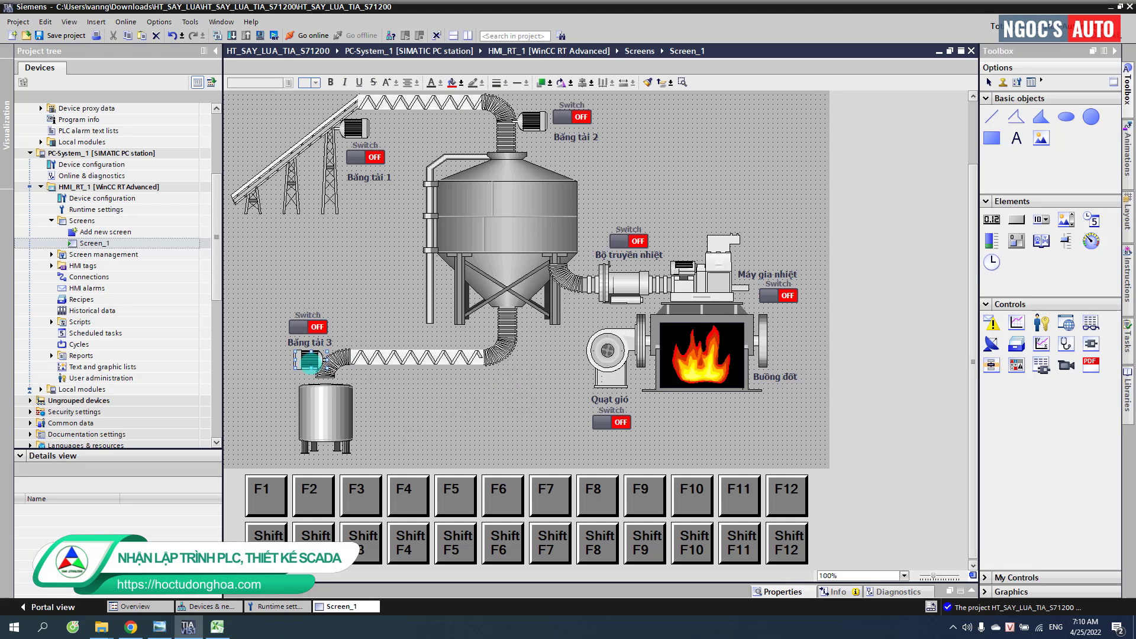
left_click_drag(309, 360, 527, 325)
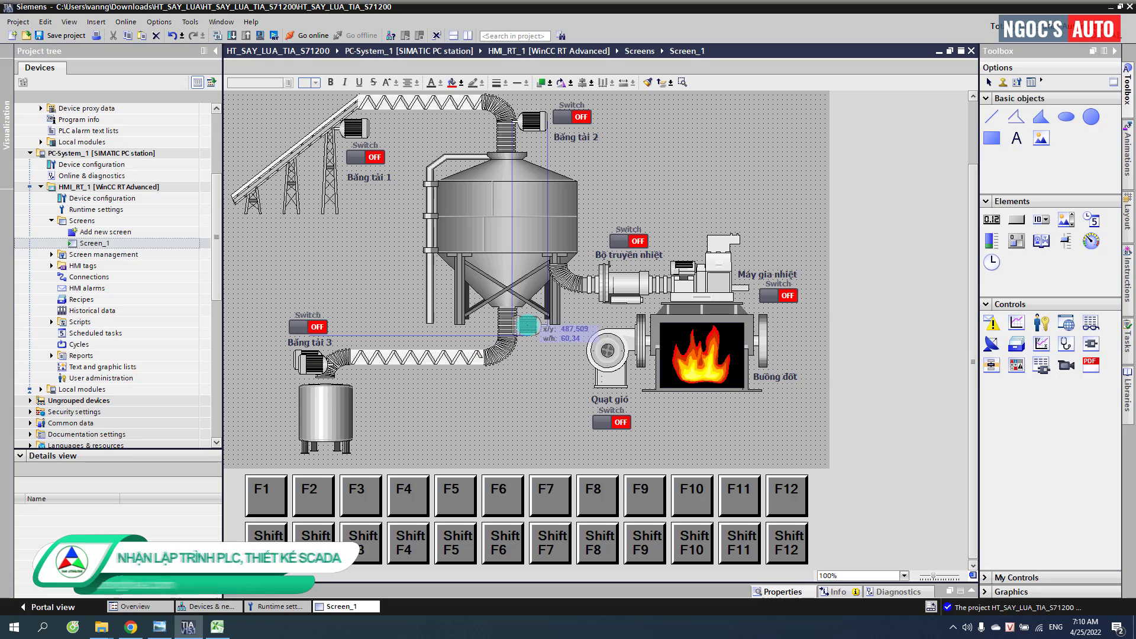
left_click(364, 555)
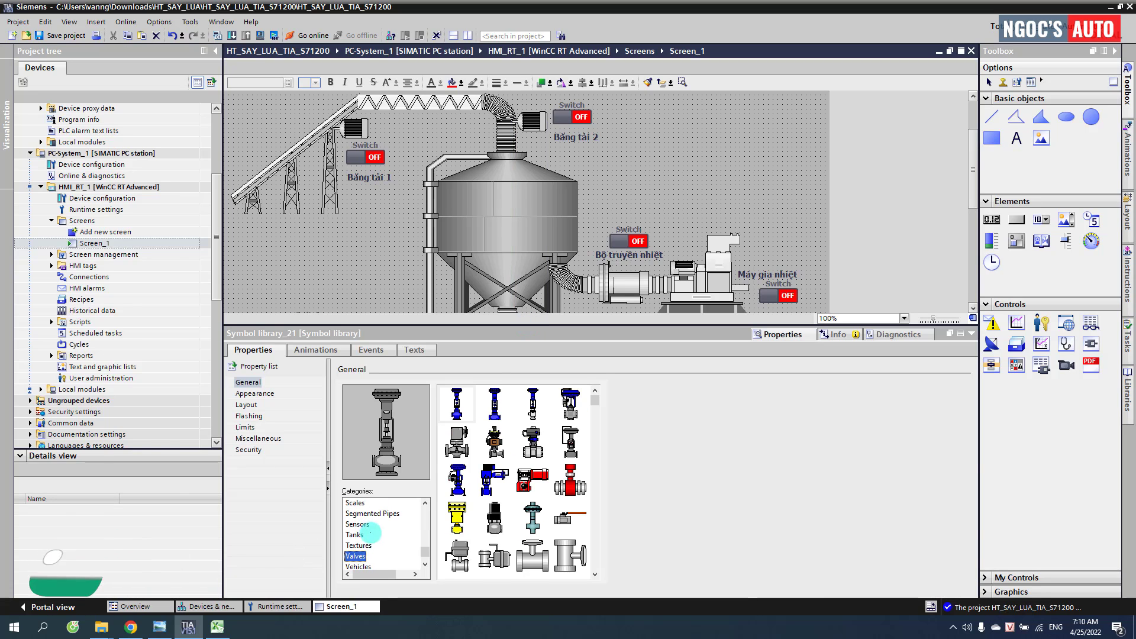
left_click(457, 444)
scroll(524, 249, "down", 2)
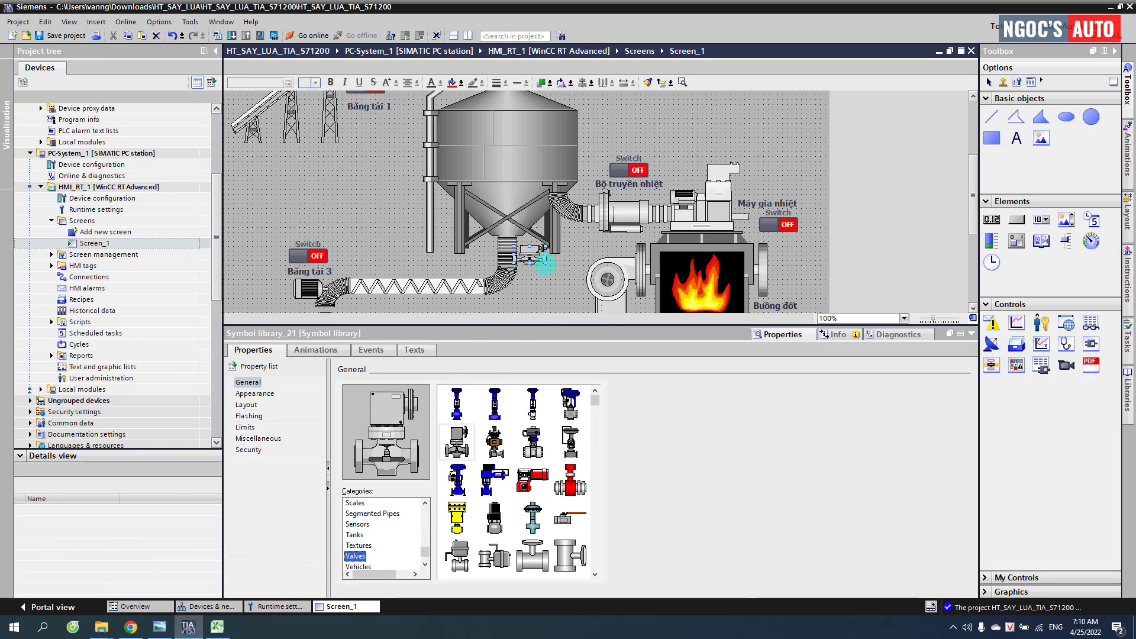
left_click_drag(543, 261, 541, 271)
left_click(533, 478)
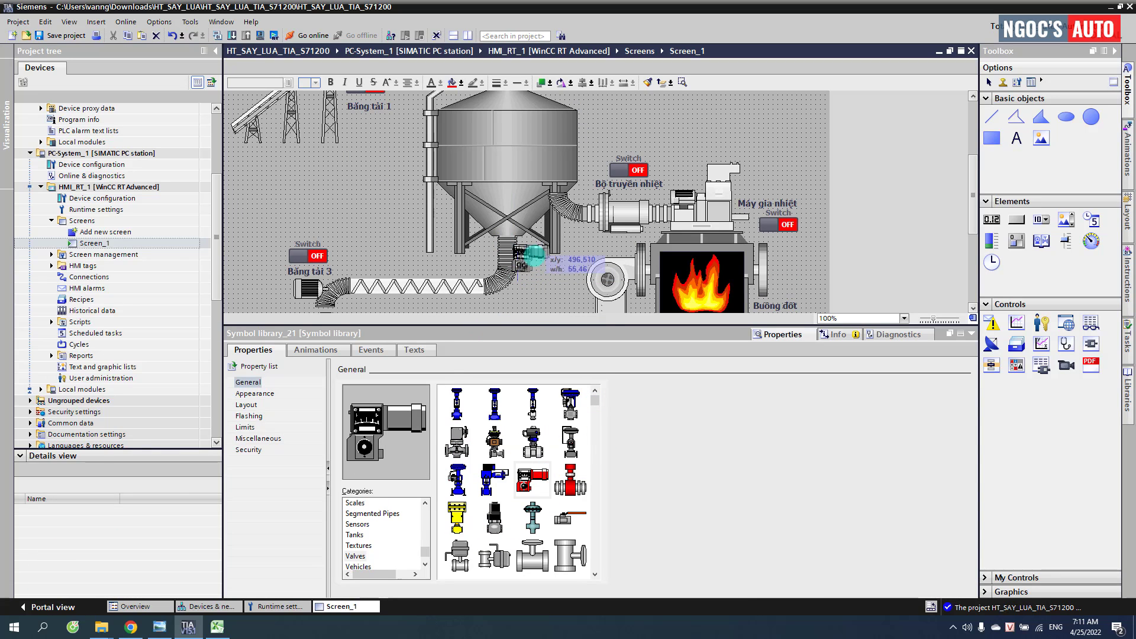
Step: Copy the Bộ truyền nhiệt label and its switch beside the outlet valve, and change the copied label's text to "Van xả"
left_click(622, 183)
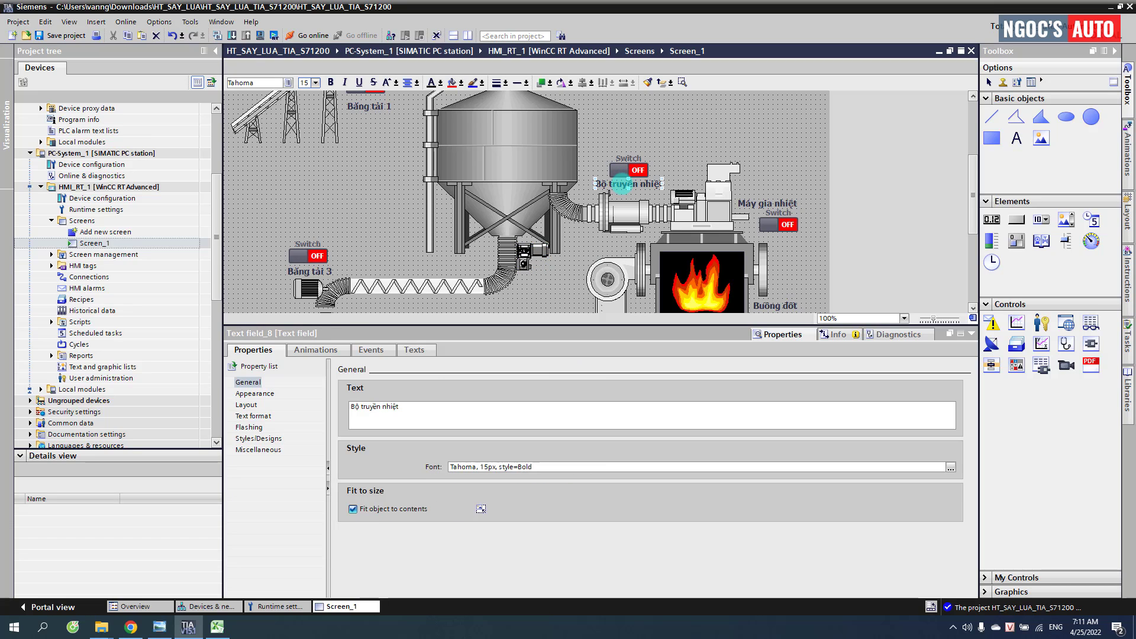
left_click_drag(585, 278, 569, 263)
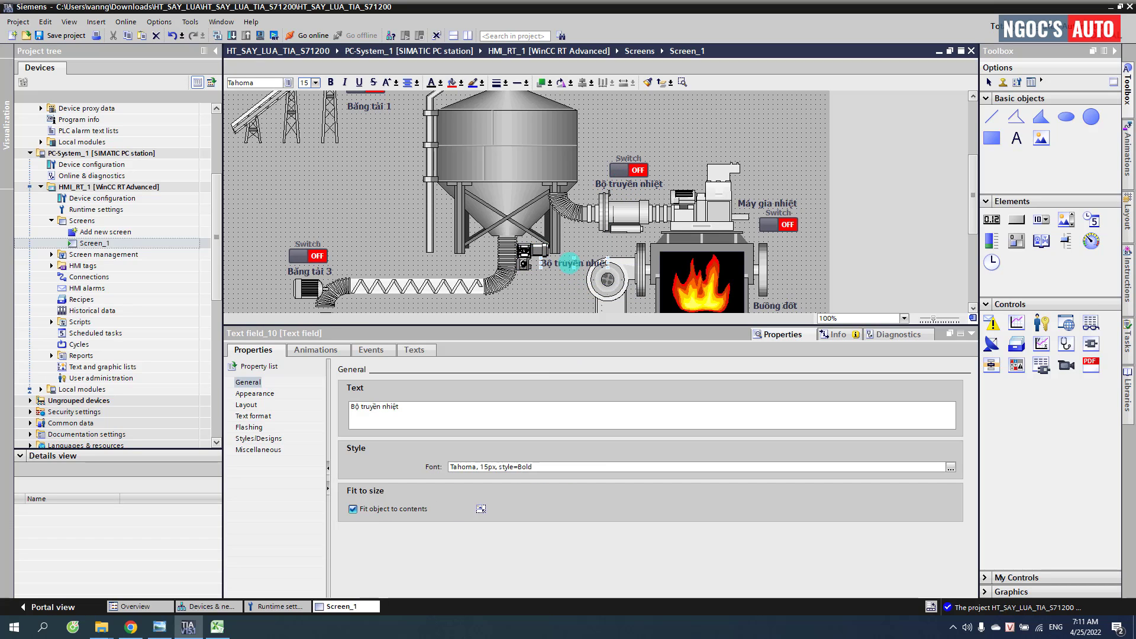
type("xả")
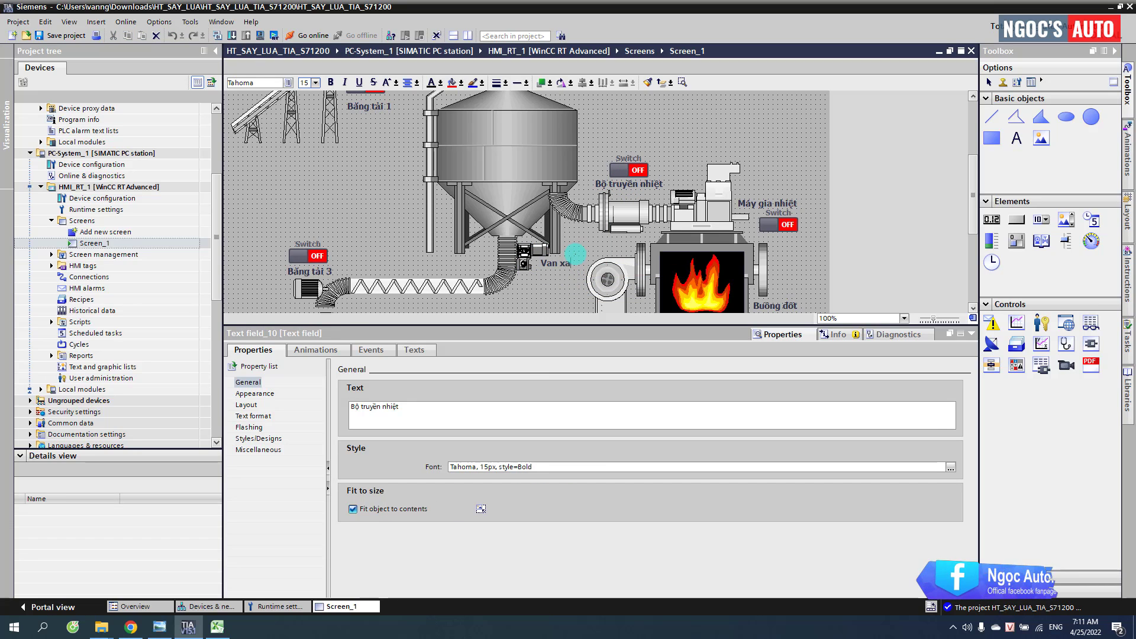
left_click(629, 156)
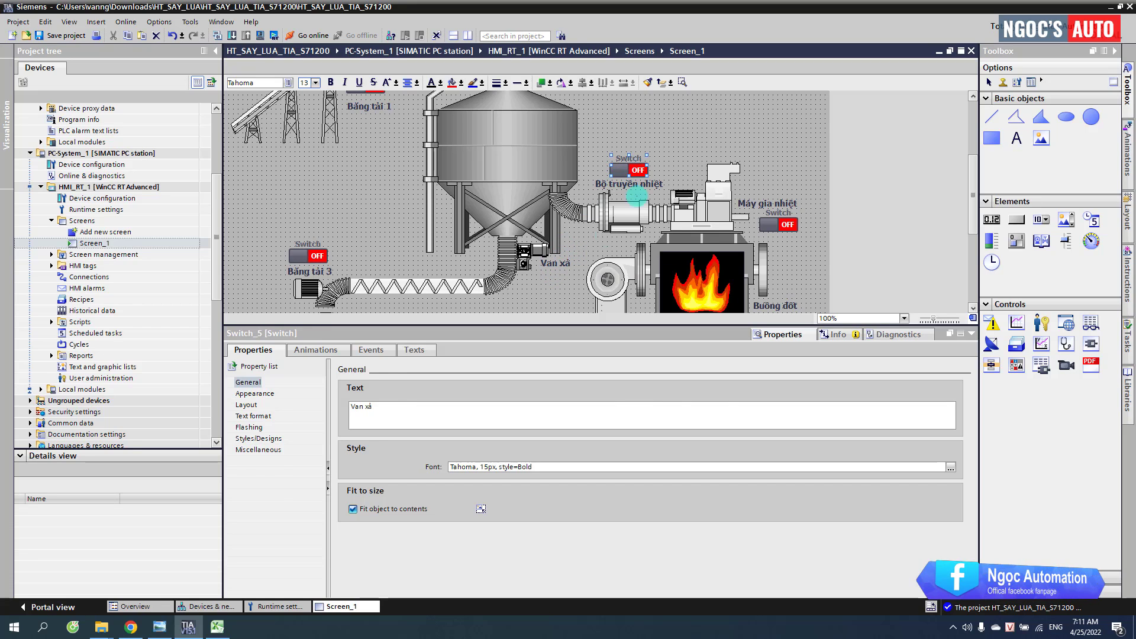
left_click_drag(636, 196, 555, 284)
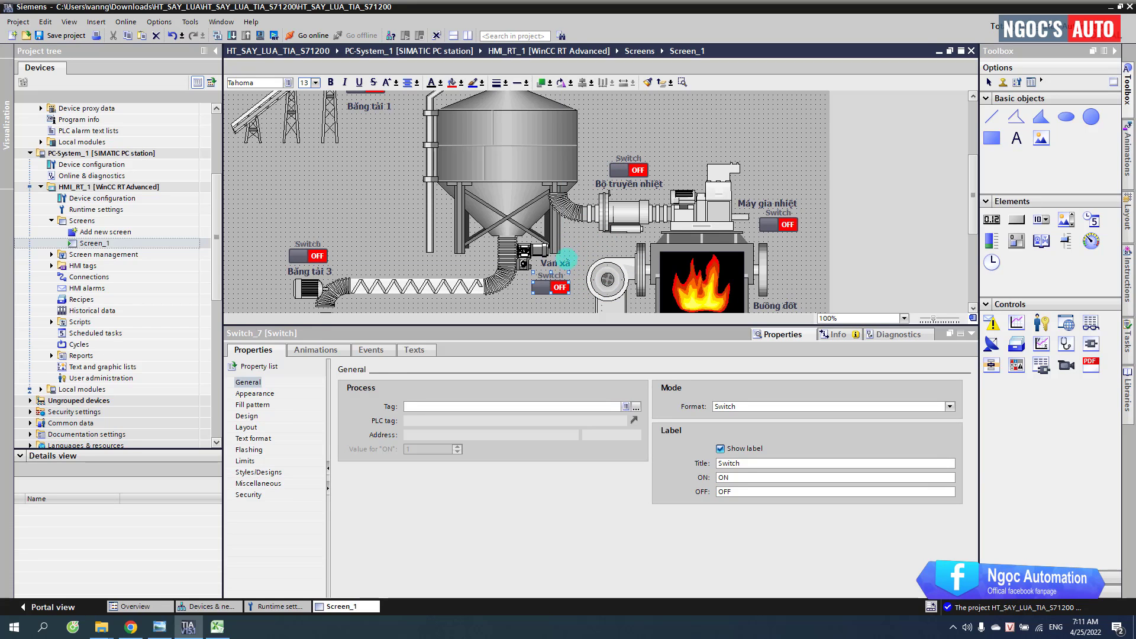
left_click(972, 333)
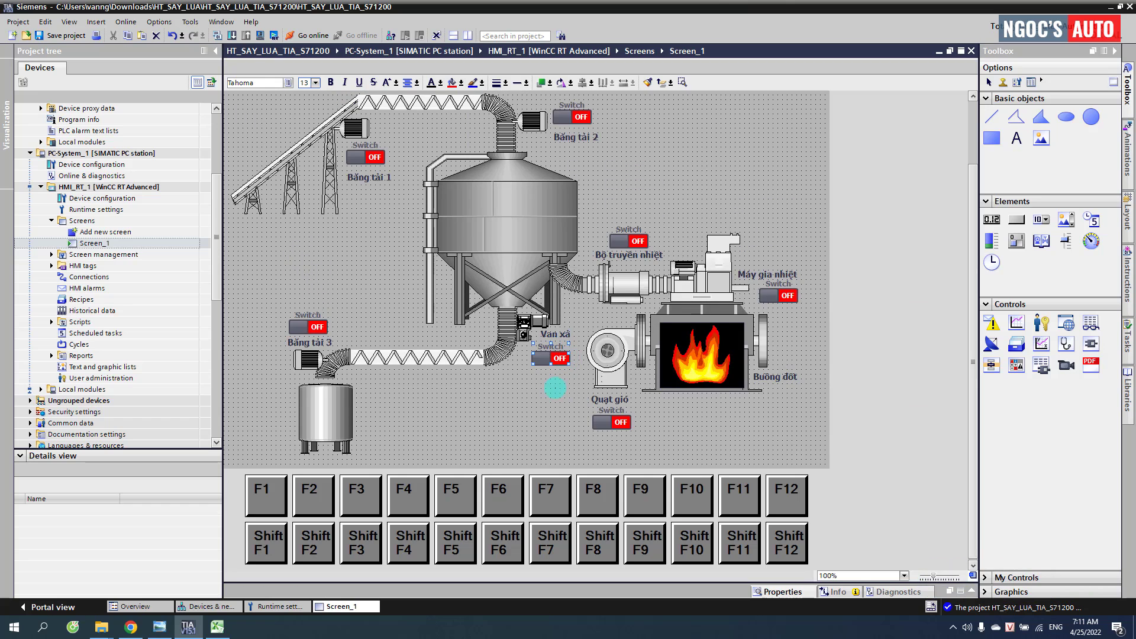
left_click(556, 389)
scroll(524, 335, "up", 3)
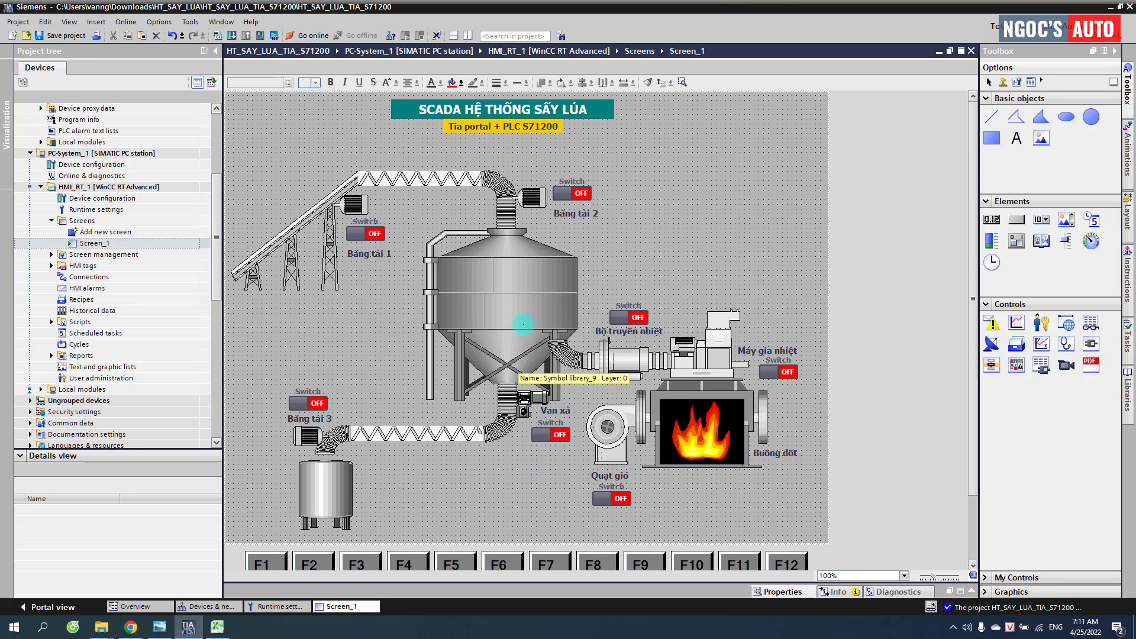
Step: Switch to Excel to check the conveyor and Khuấy bồn sấy entries in the Output tag list, and return to the TIA Portal screen
left_click(161, 627)
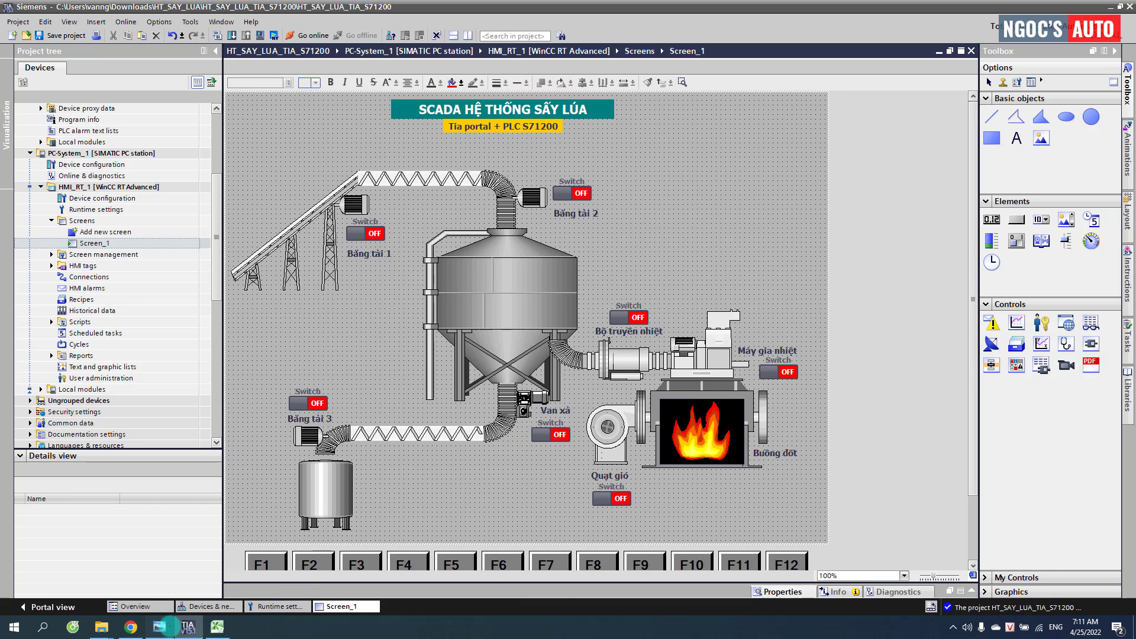
left_click(161, 627)
left_click(217, 627)
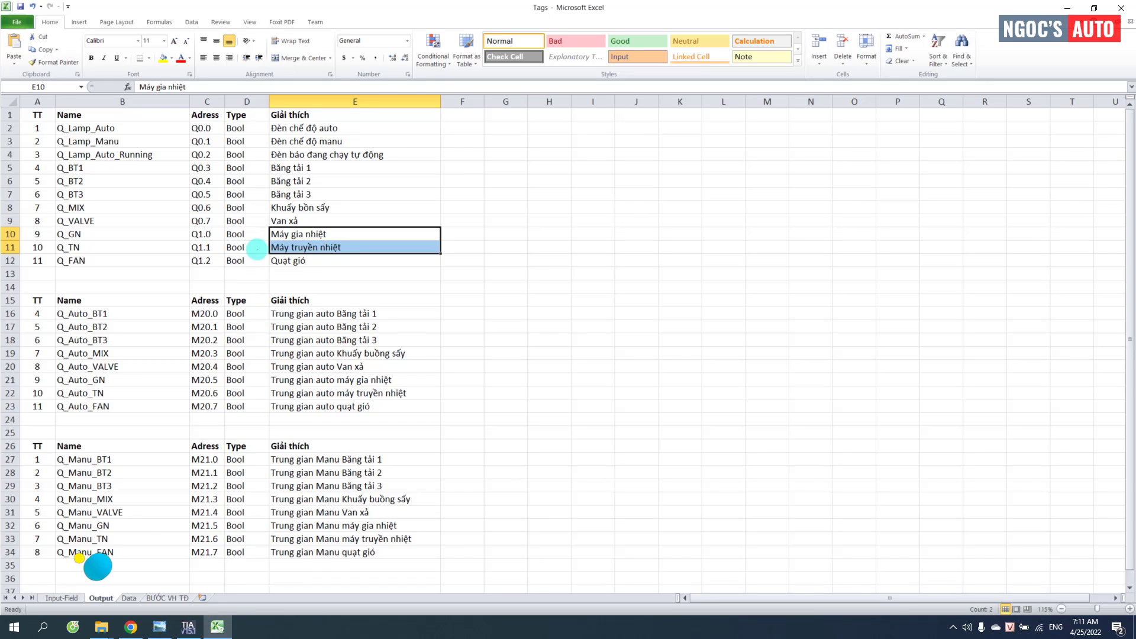
left_click_drag(316, 168, 317, 194)
left_click(306, 210)
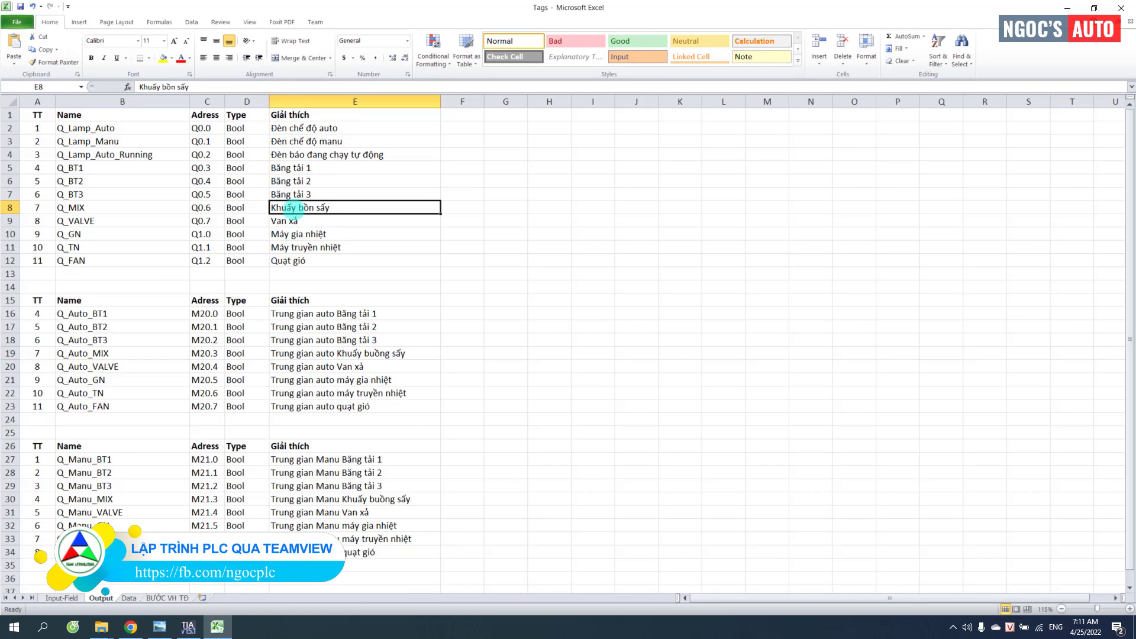
left_click(188, 627)
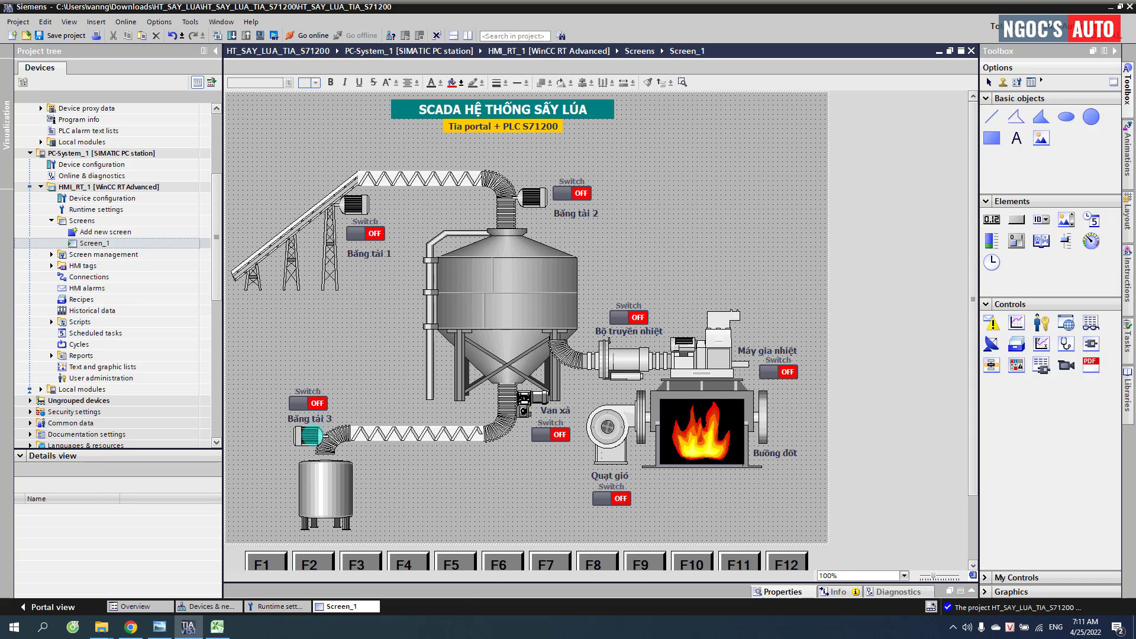
Step: Copy the Băng tải 3 motor onto the upper part of the silo and change its symbol to the flanged ribbed motor from Motors
left_click(309, 438)
left_click_drag(309, 438, 510, 249)
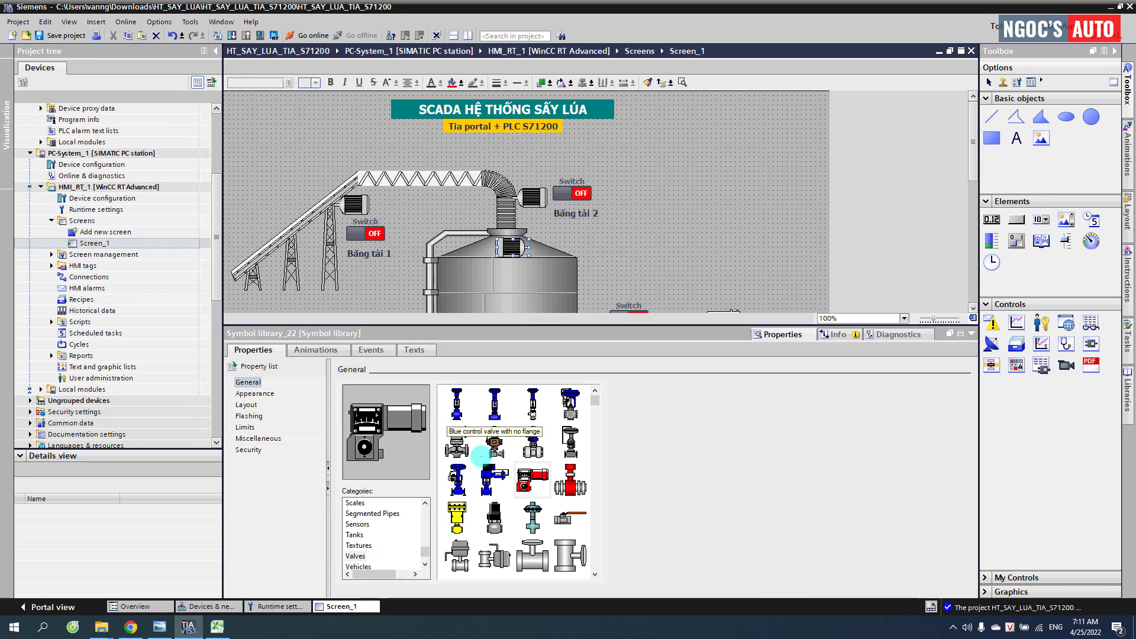
left_click(360, 535)
scroll(370, 524, "up", 7)
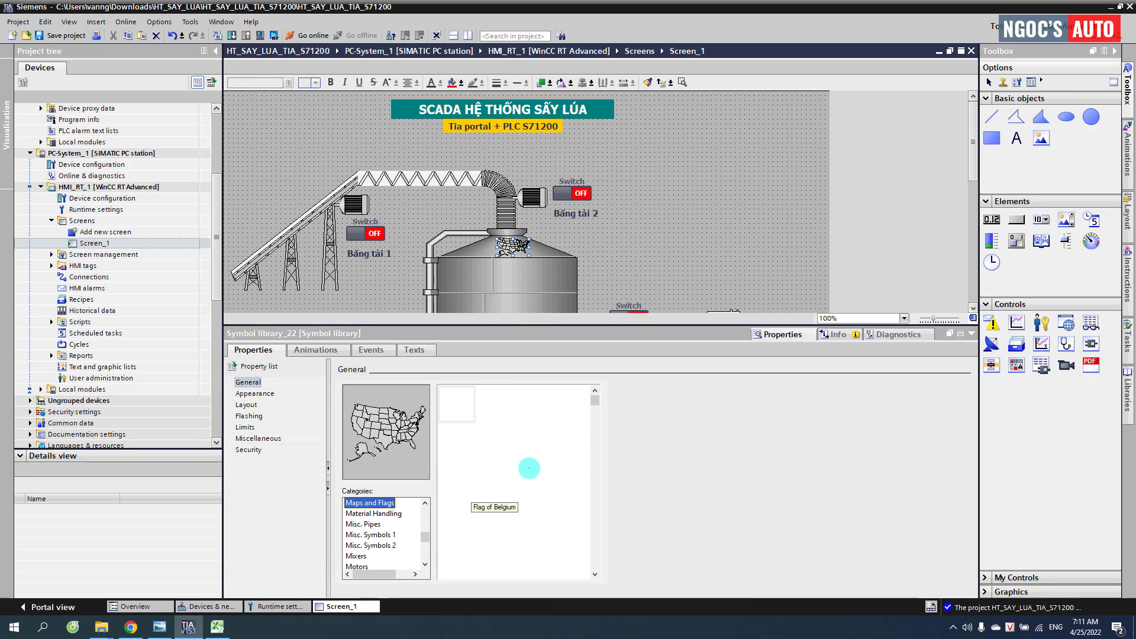
left_click(357, 566)
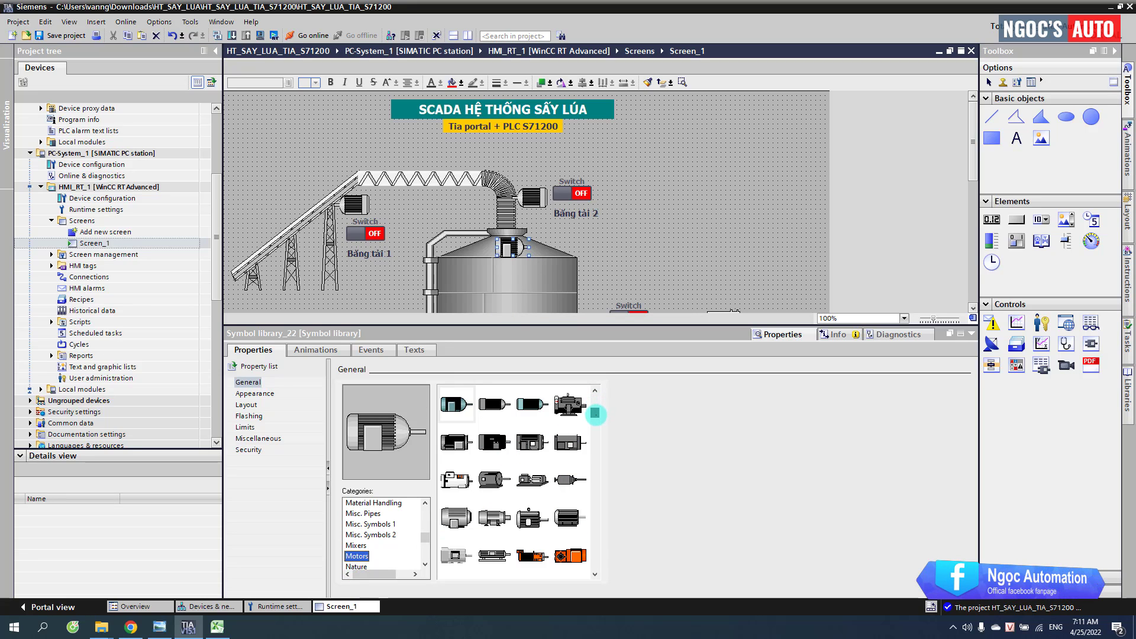
left_click_drag(595, 414, 595, 580)
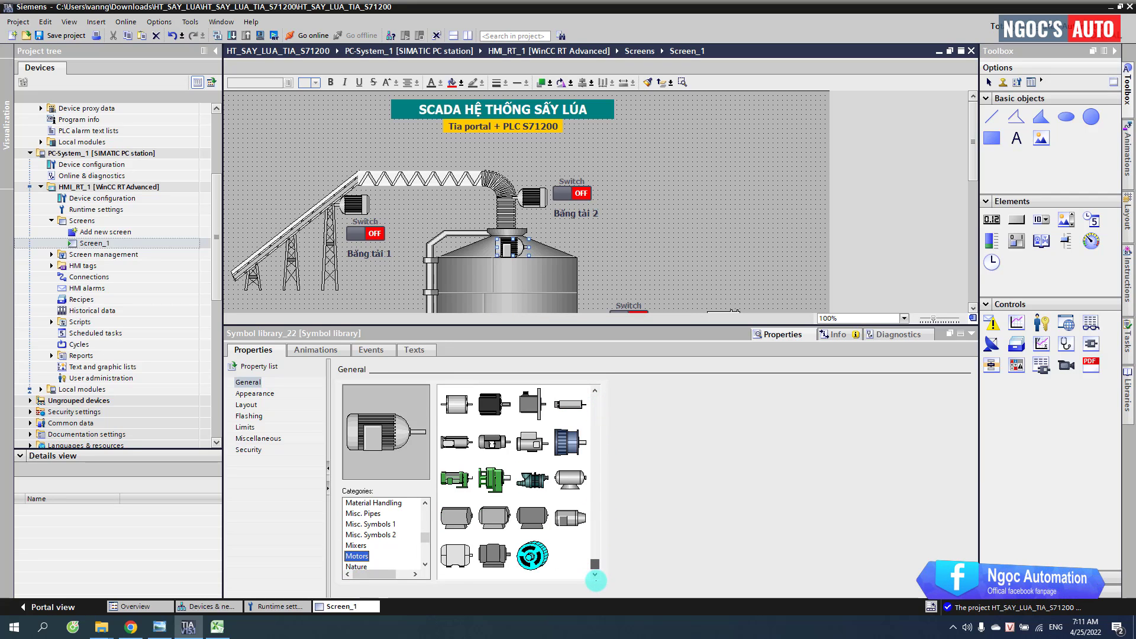
left_click(569, 442)
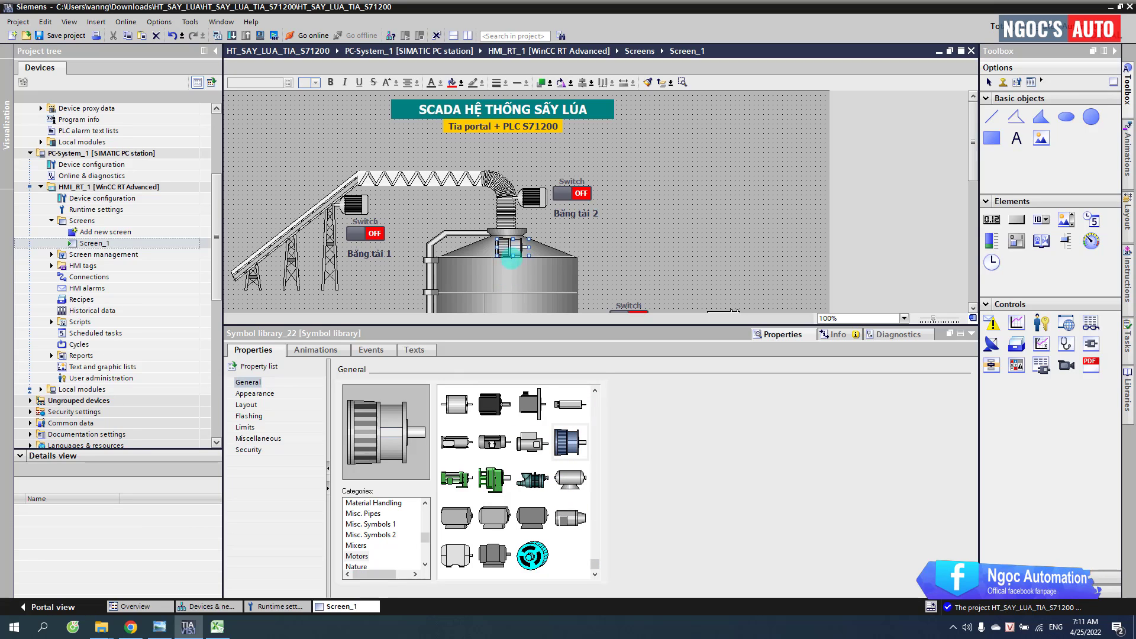
left_click_drag(511, 258, 510, 269)
Step: Rotate the silo motor 270 degrees and resize it to about 50 by 71 pixels under the silo's inlet
left_click(246, 404)
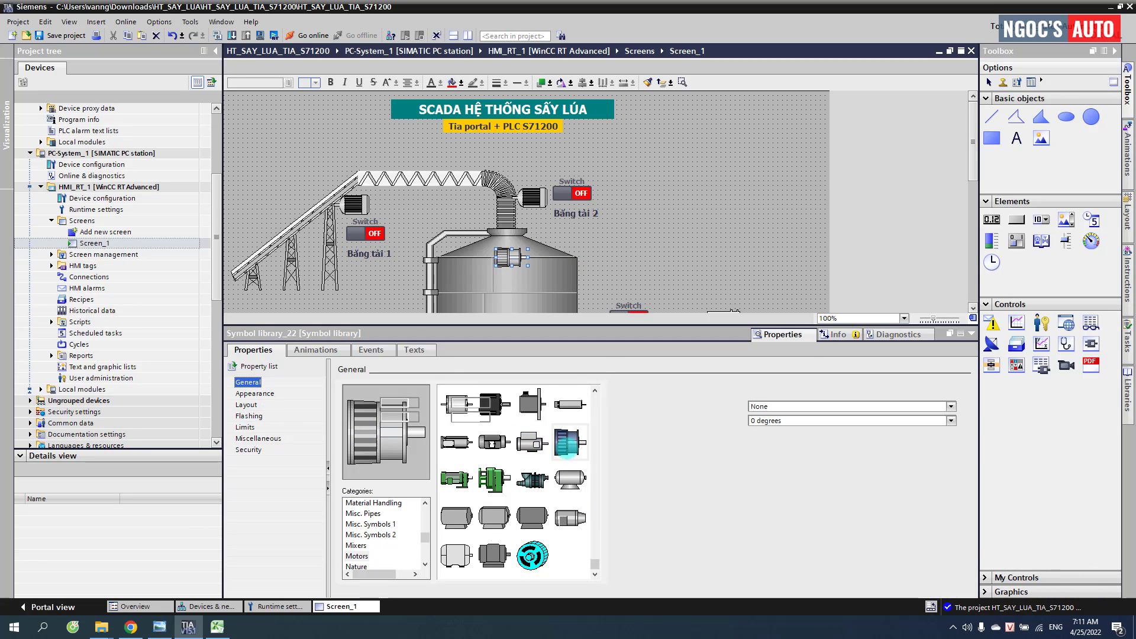
left_click(796, 420)
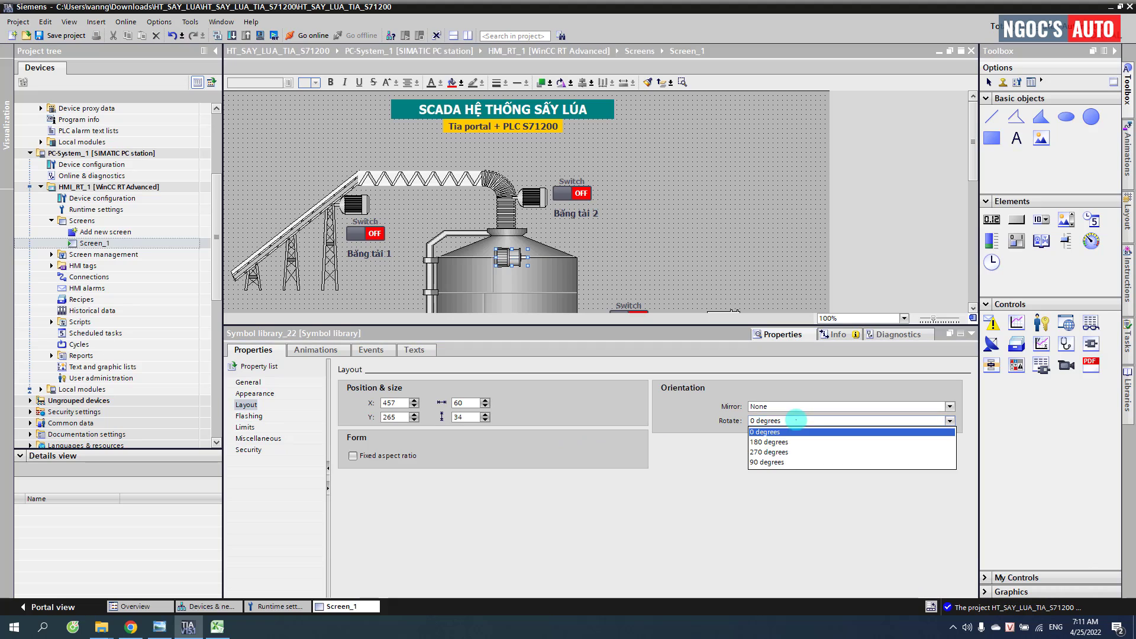
left_click(775, 452)
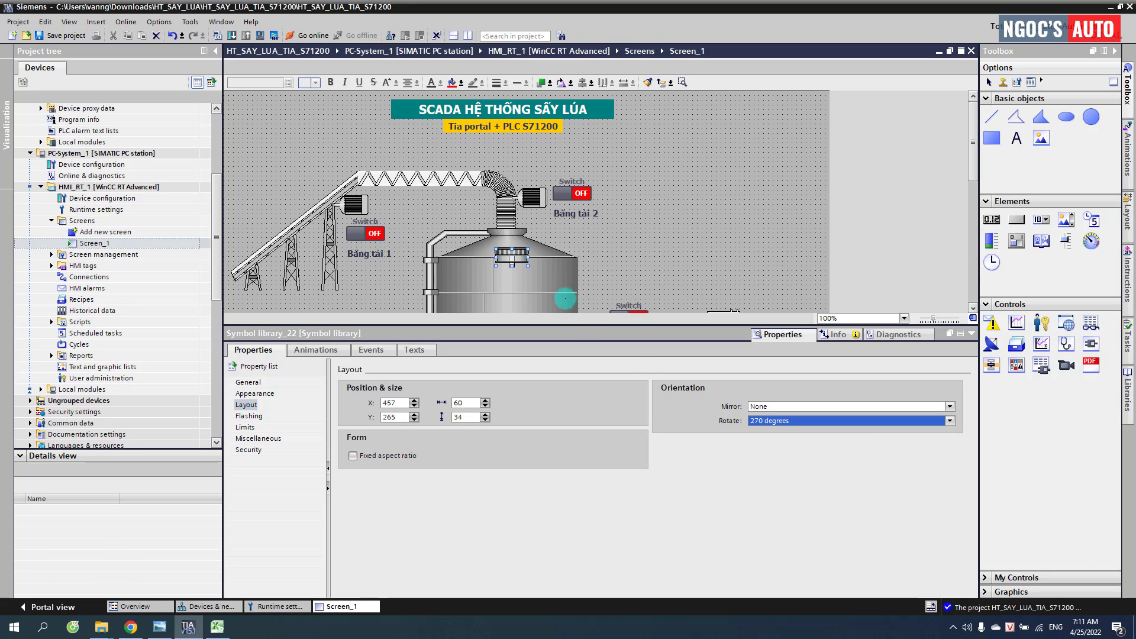
left_click_drag(528, 266, 508, 255)
Step: Duplicate the silo motor directly below itself and change the copy's symbol to the plain propeller agitator from Mixers
scroll(527, 201, "down", 3)
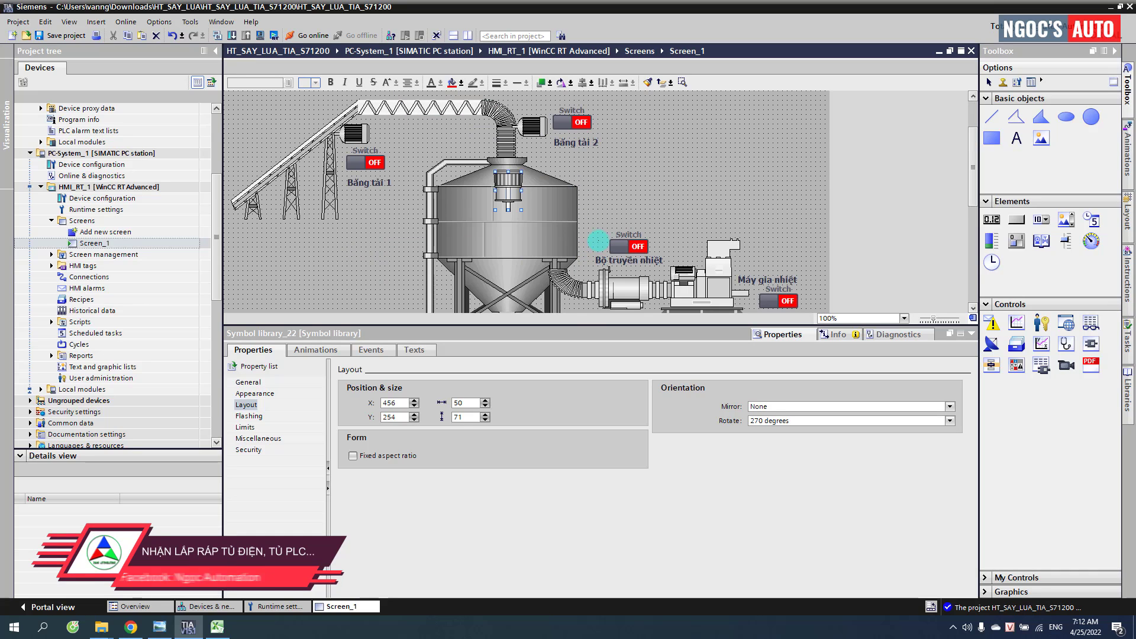
key("ctrl+v")
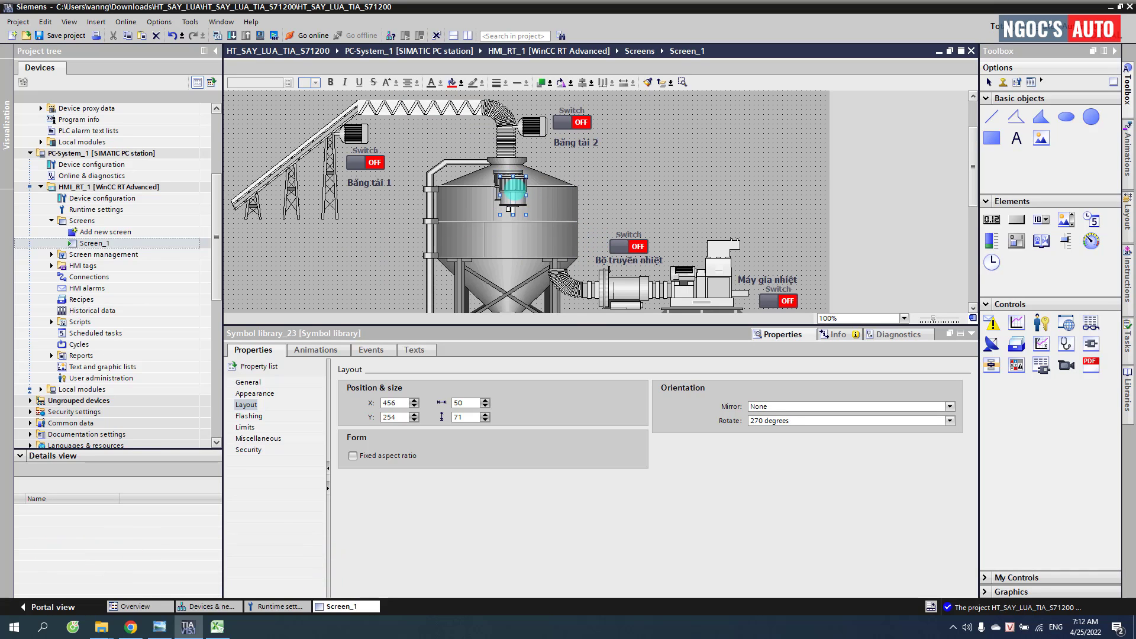
left_click_drag(514, 220, 511, 250)
left_click(247, 382)
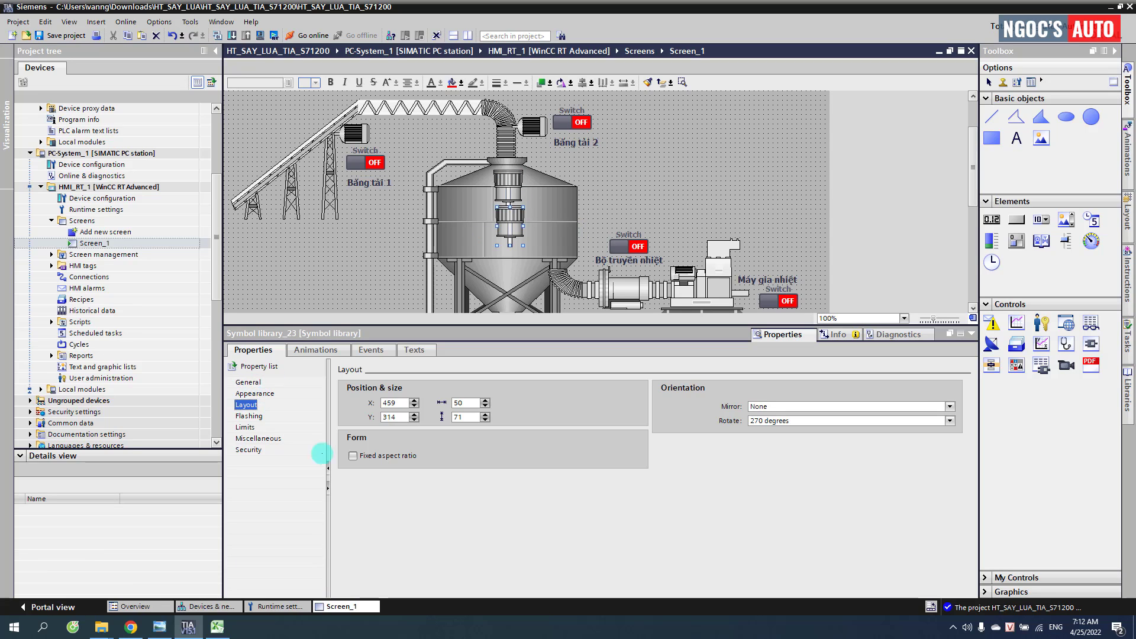
left_click(356, 524)
left_click(371, 533)
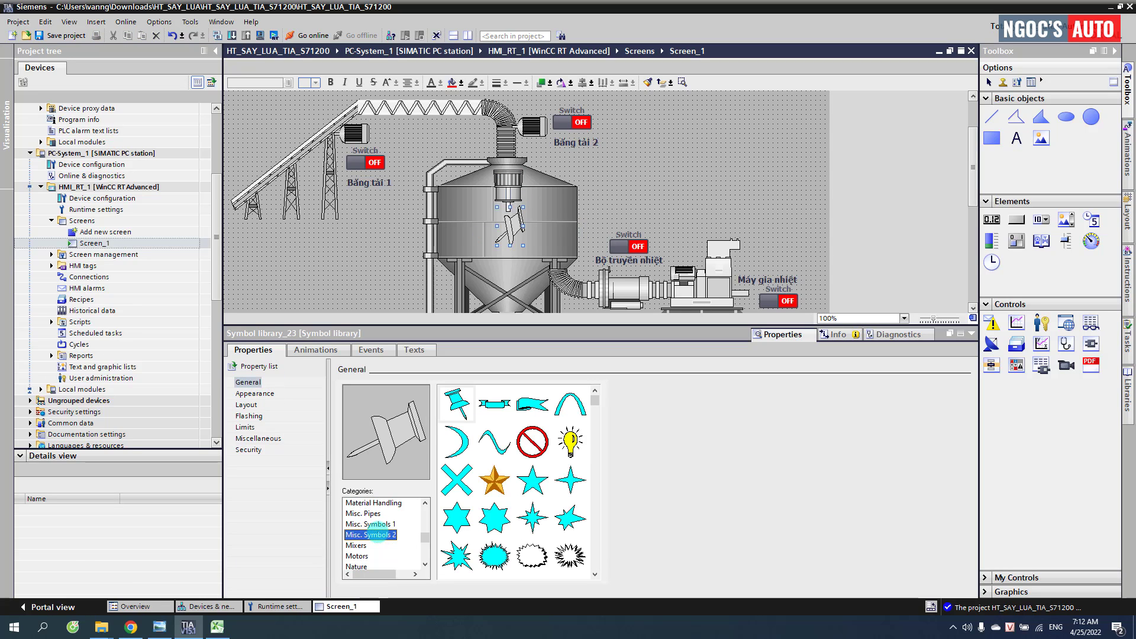
left_click(356, 545)
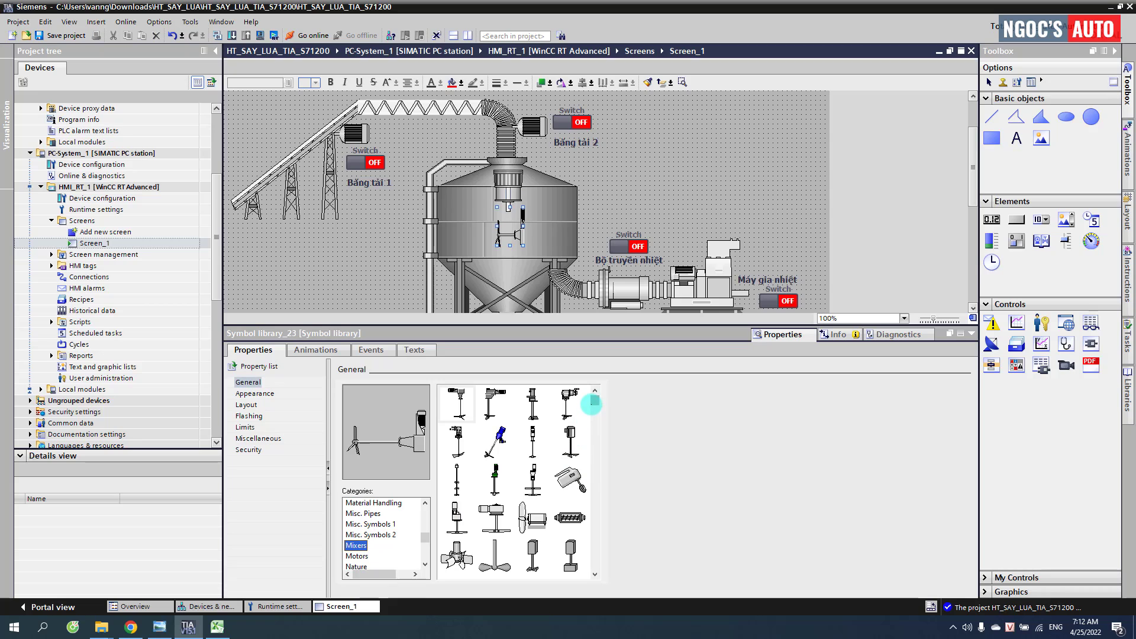
left_click_drag(592, 452, 585, 552)
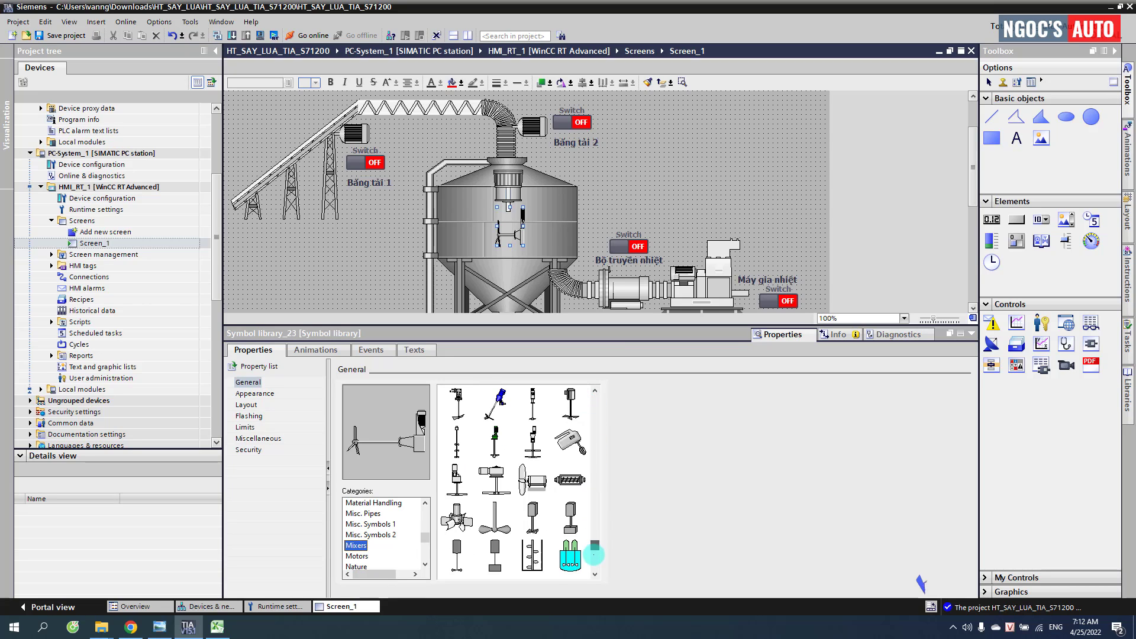
left_click(495, 517)
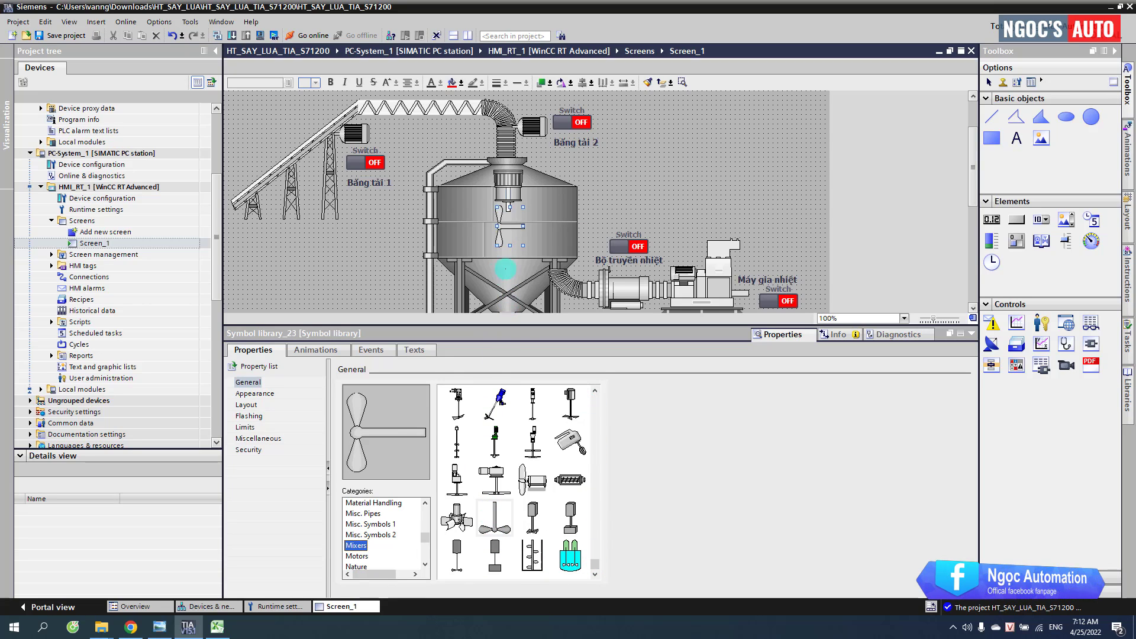
Step: Set the silo agitator's rotation to 0 degrees and resize it to about 62 by 107 pixels, centred under the silo motor
left_click(287, 405)
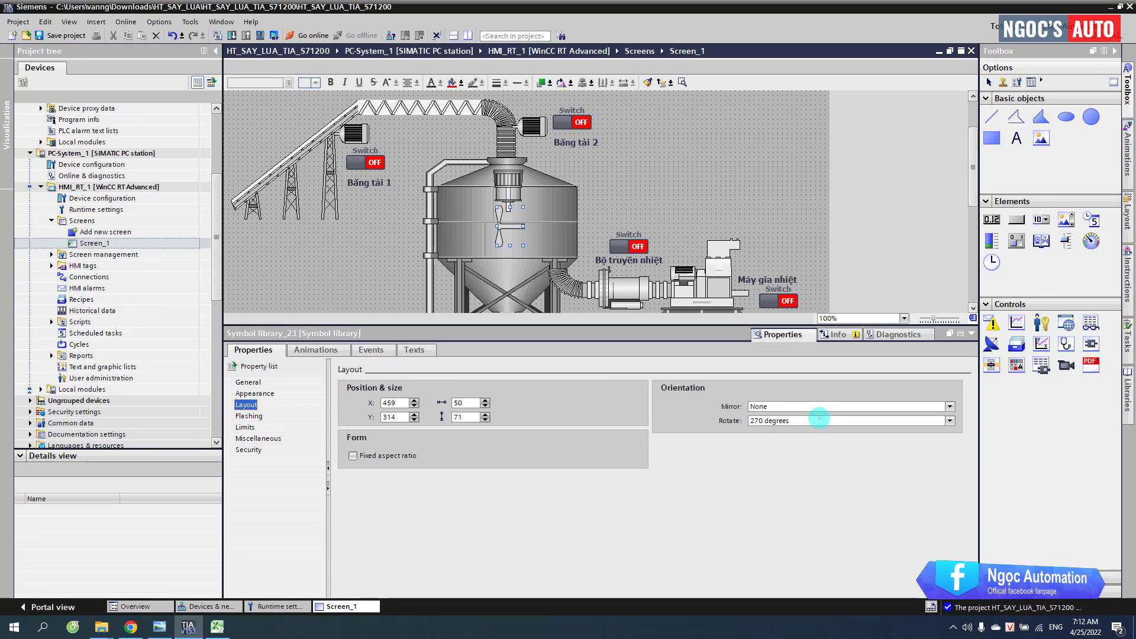
left_click(819, 420)
left_click(763, 431)
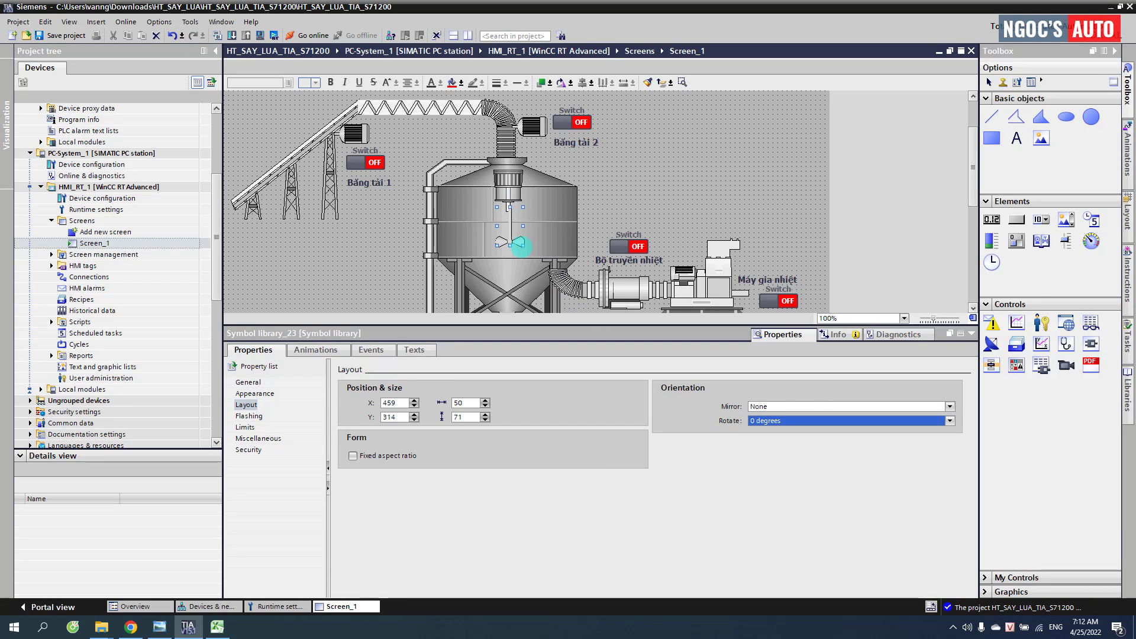
mouse_move(522, 246)
left_mouse_down()
mouse_move(530, 268)
mouse_move(510, 238)
left_mouse_up()
left_click(633, 171)
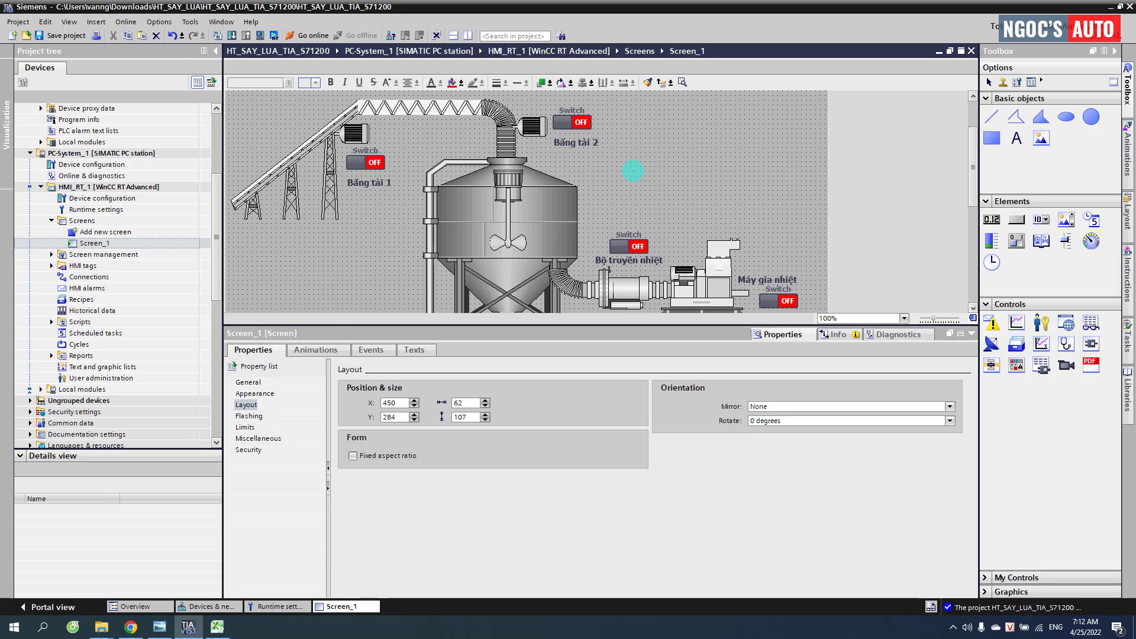
Step: Check the Khuấy bồn sấy entry in Excel, then copy the Băng tải 2 label beside the silo motor and change its text to ĐC Khuấy
left_click(217, 627)
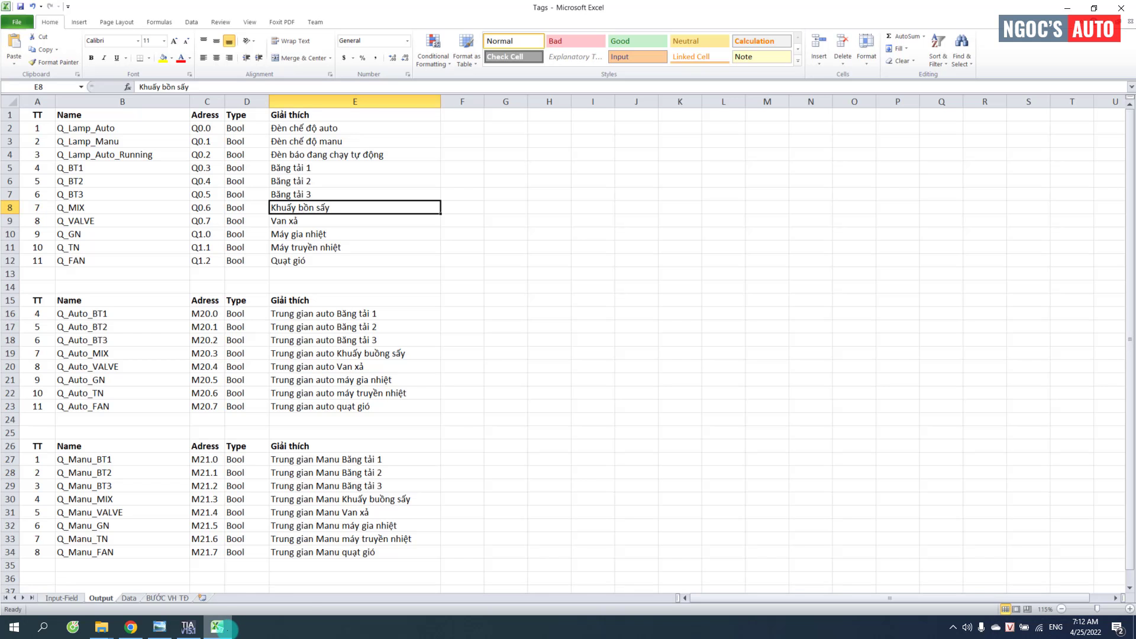
left_click(227, 629)
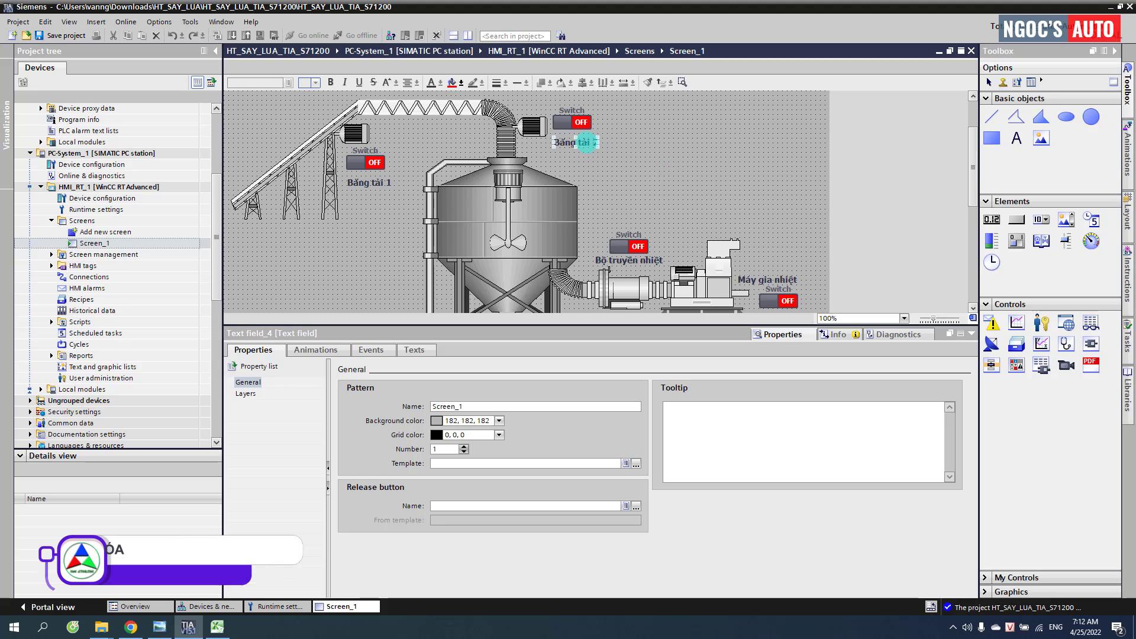
left_click(580, 143)
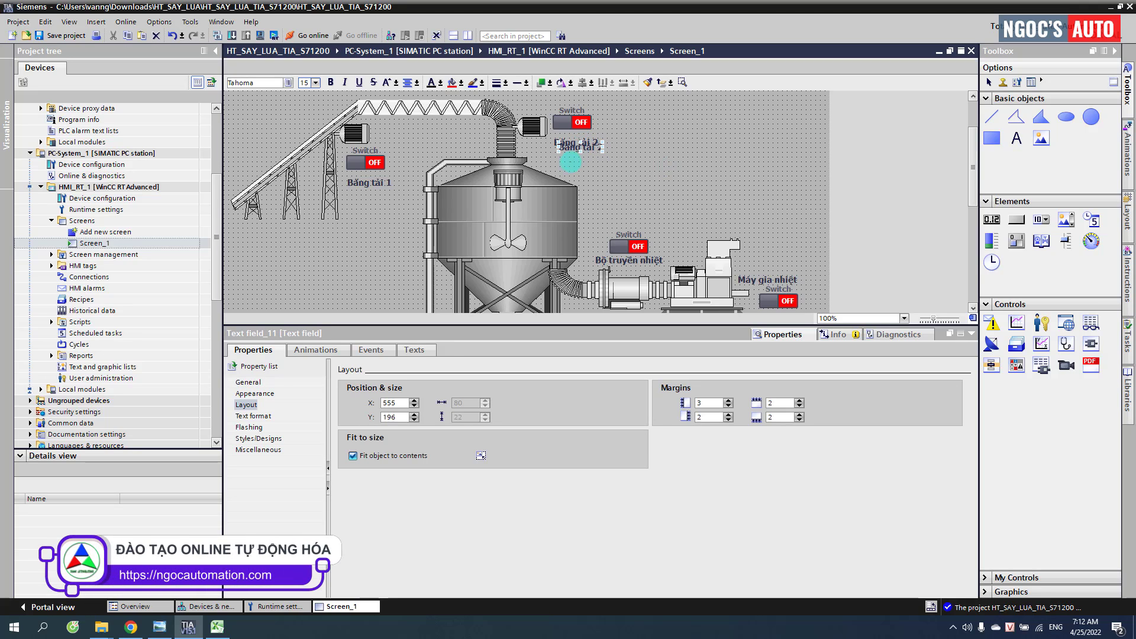
mouse_move(571, 162)
left_mouse_down()
mouse_move(583, 170)
mouse_move(566, 168)
left_mouse_up()
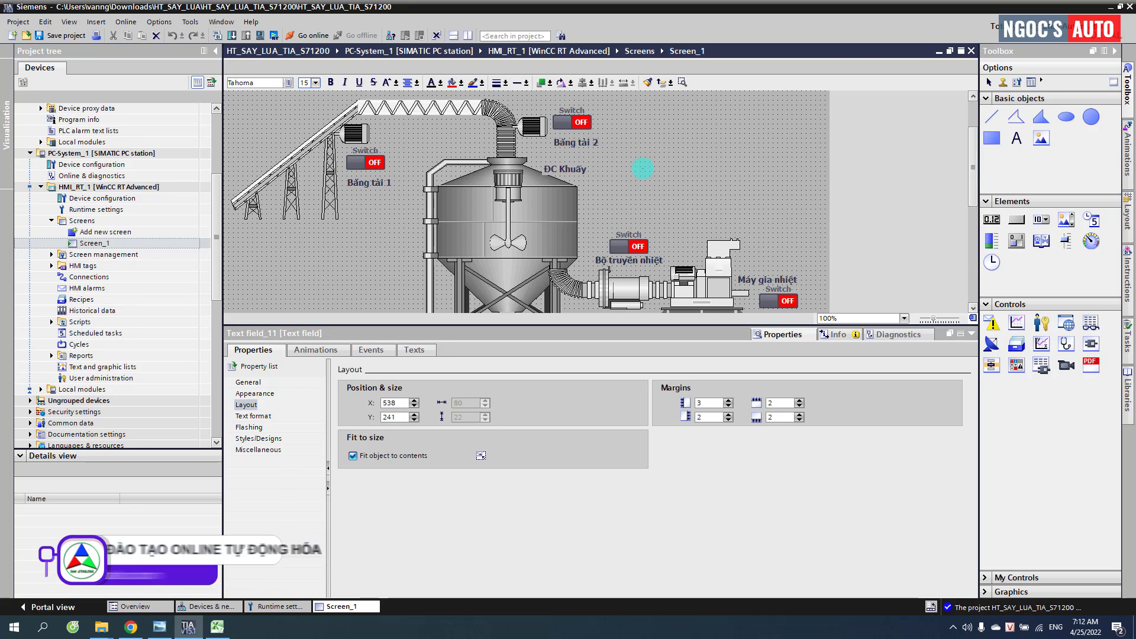
Step: Copy the Băng tải 2 switch and place the copy beside the ĐC Khuấy label
left_click(567, 122)
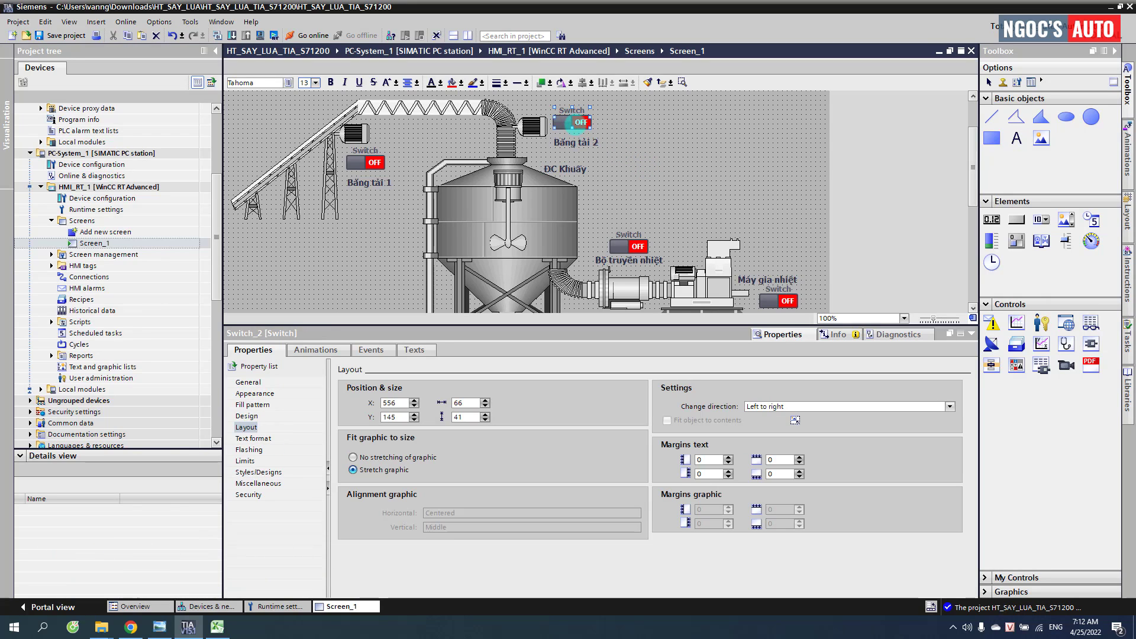
left_click_drag(577, 123, 608, 180)
left_click(649, 178)
left_click(657, 155)
Step: Duplicate the teal title rectangle and place a shortened copy in the drawing's empty upper right area
left_click(961, 334)
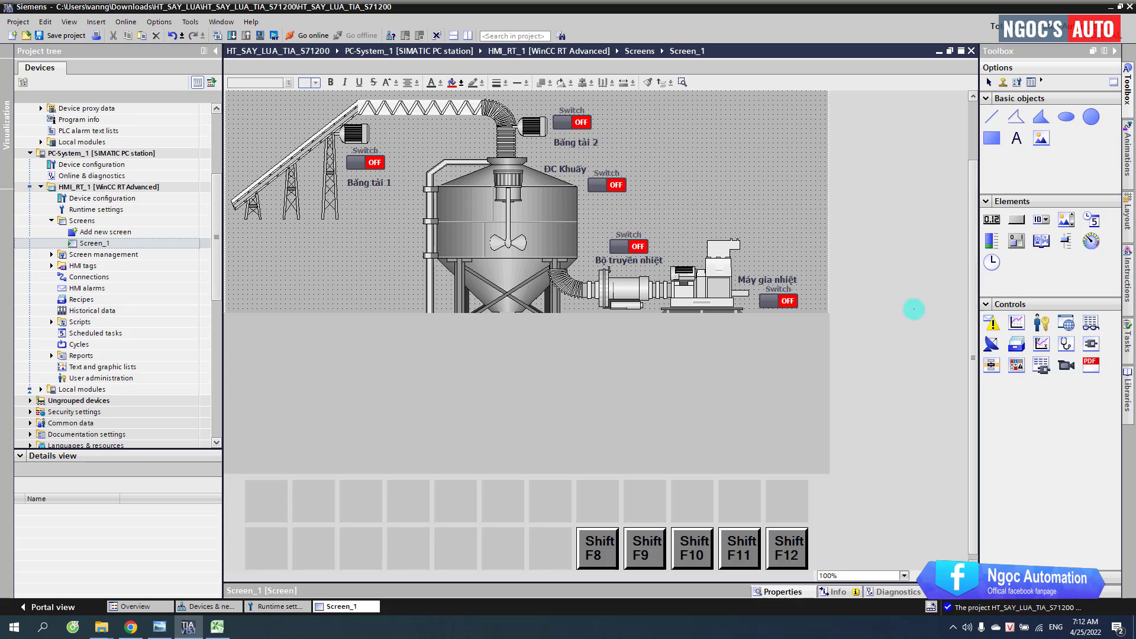
scroll(535, 405, "up", 3)
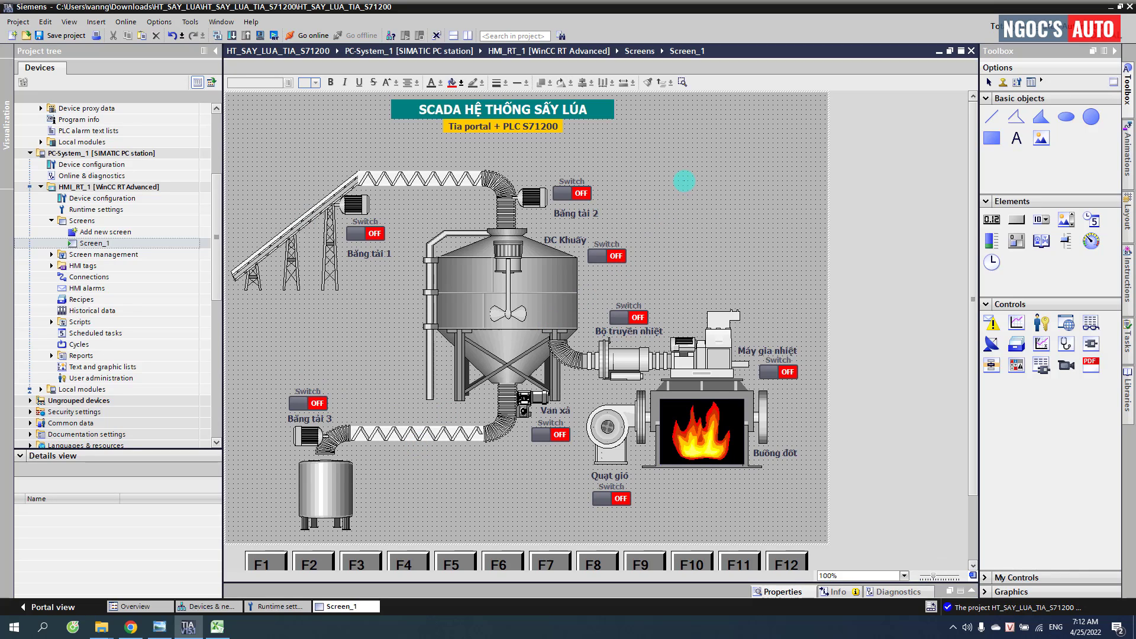
left_click(609, 114)
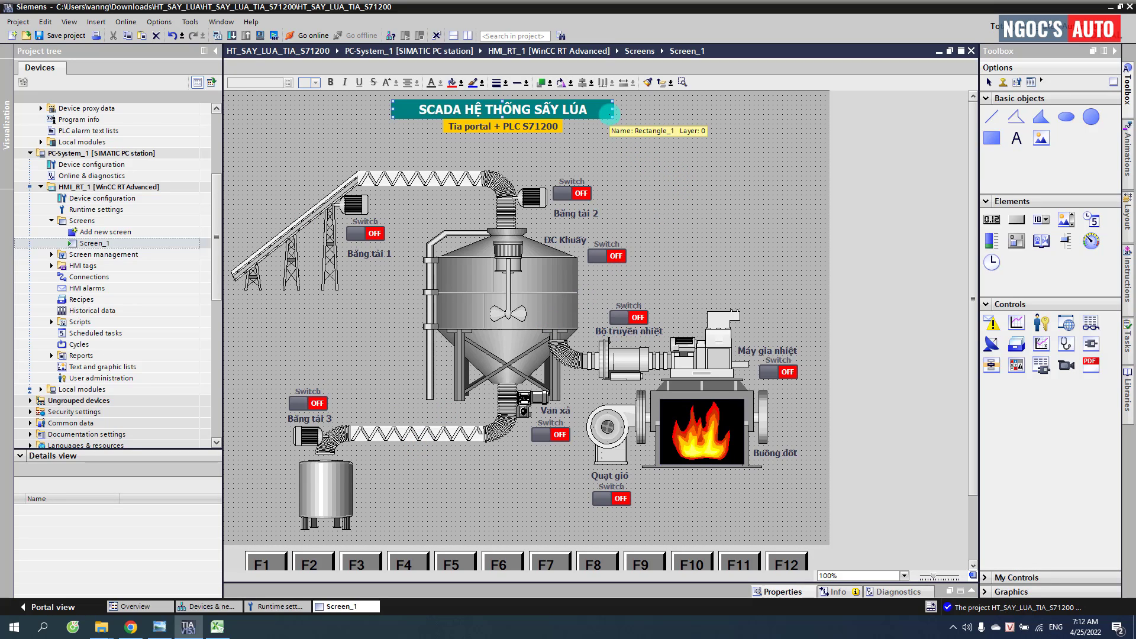
key("ctrl+c")
key("ctrl+v")
left_click_drag(741, 154, 763, 131)
Step: Fill the copied rectangle with a user-defined dark blue (24, 33, 116)
double_click(763, 130)
left_click(527, 406)
left_click(446, 358)
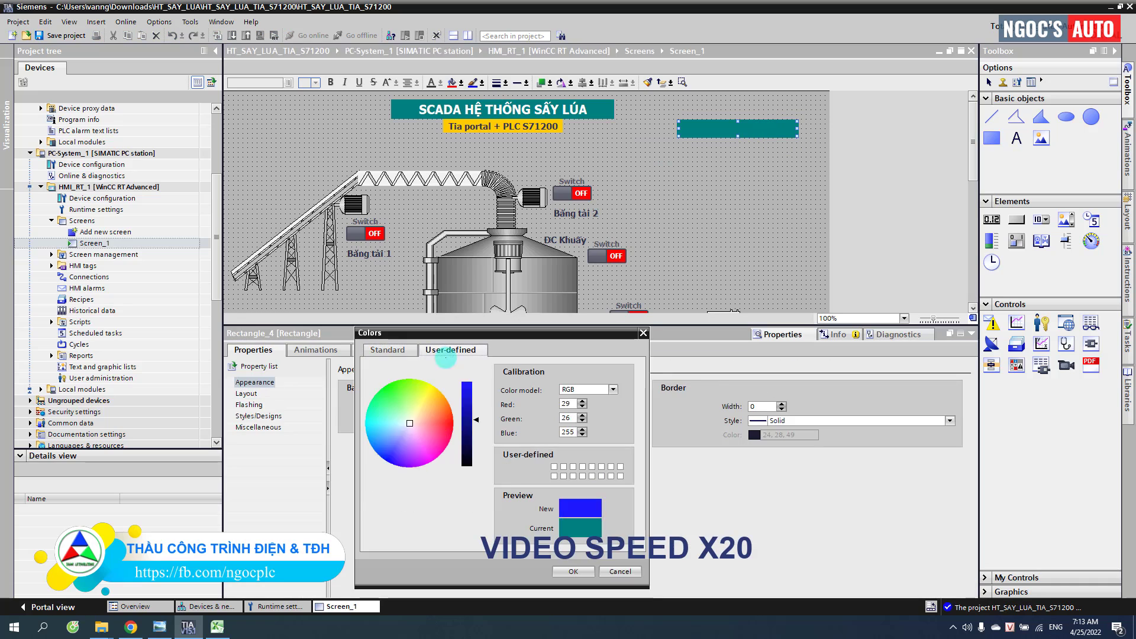
left_click(467, 430)
left_click(573, 571)
Step: Add a white BẢNG ĐIỀU KHIỂN text field and centre it on the dark blue rectangle
left_click(1016, 138)
left_click(637, 160)
type("BẢNG ĐIỀU KHIỂN")
left_click(441, 83)
left_click(586, 82)
Step: Create a larger dark blue rectangle under the BẢNG ĐIỀU KHIỂN header as the panel body, and align the panel beside the main title
left_click_drag(675, 162, 738, 225)
left_click(592, 97)
left_click_drag(804, 235, 636, 105)
left_click(716, 264)
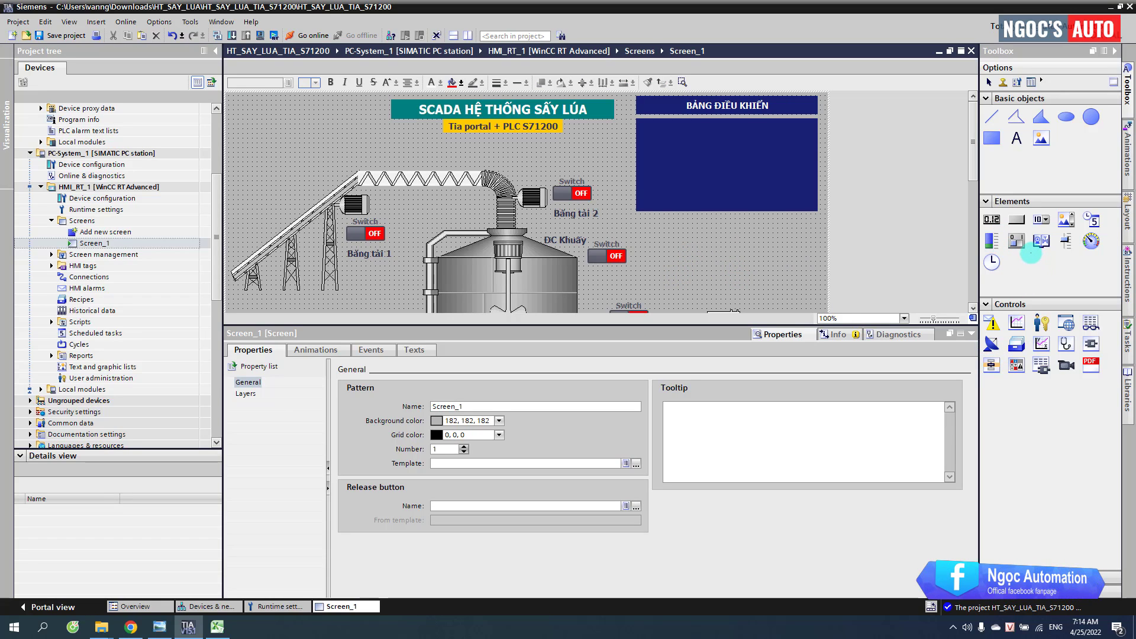
Step: Place a new switch at the control panel's upper left and set its label and text colors to white (255, 255, 255)
mouse_move(656, 135)
left_mouse_down()
mouse_move(723, 183)
mouse_move(675, 133)
mouse_move(789, 148)
mouse_move(717, 145)
left_mouse_up()
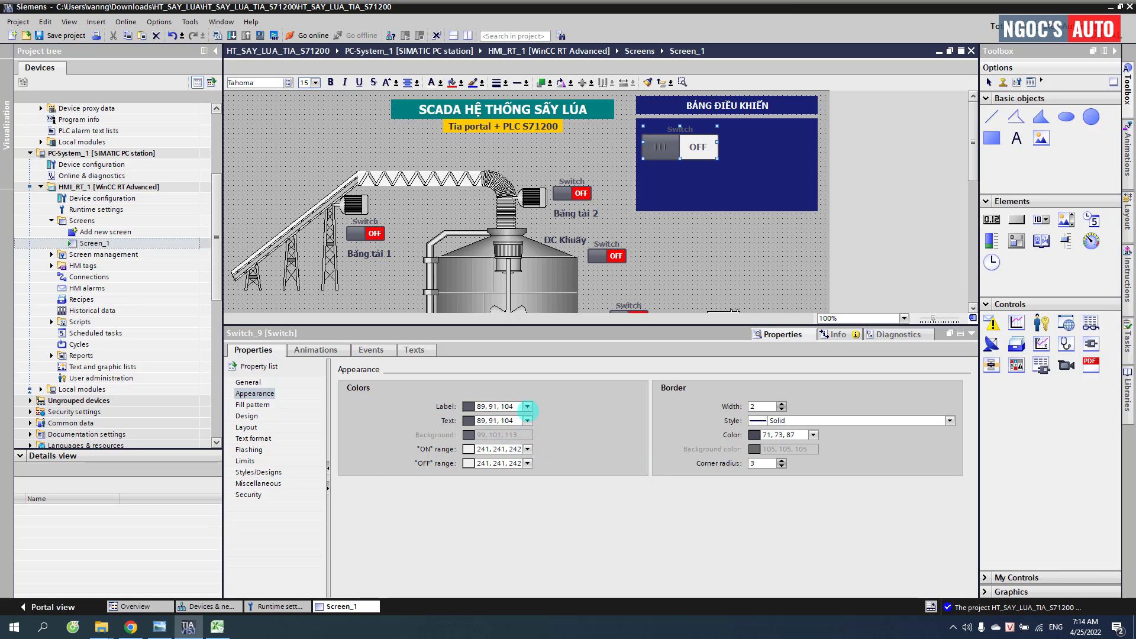
left_click(527, 407)
left_click(523, 457)
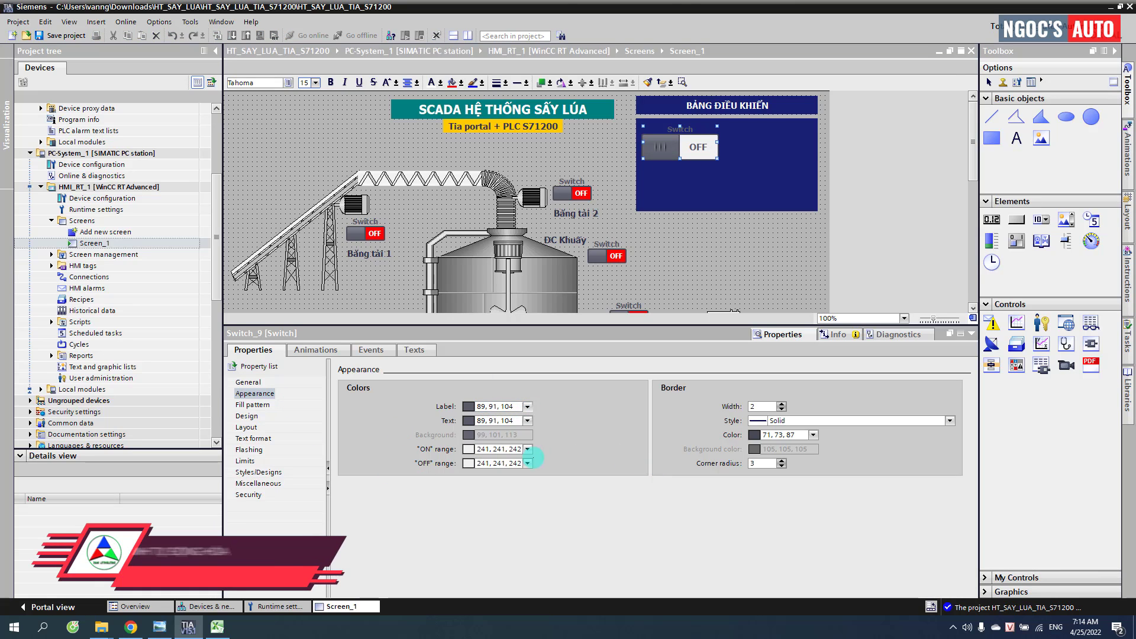
left_click(527, 421)
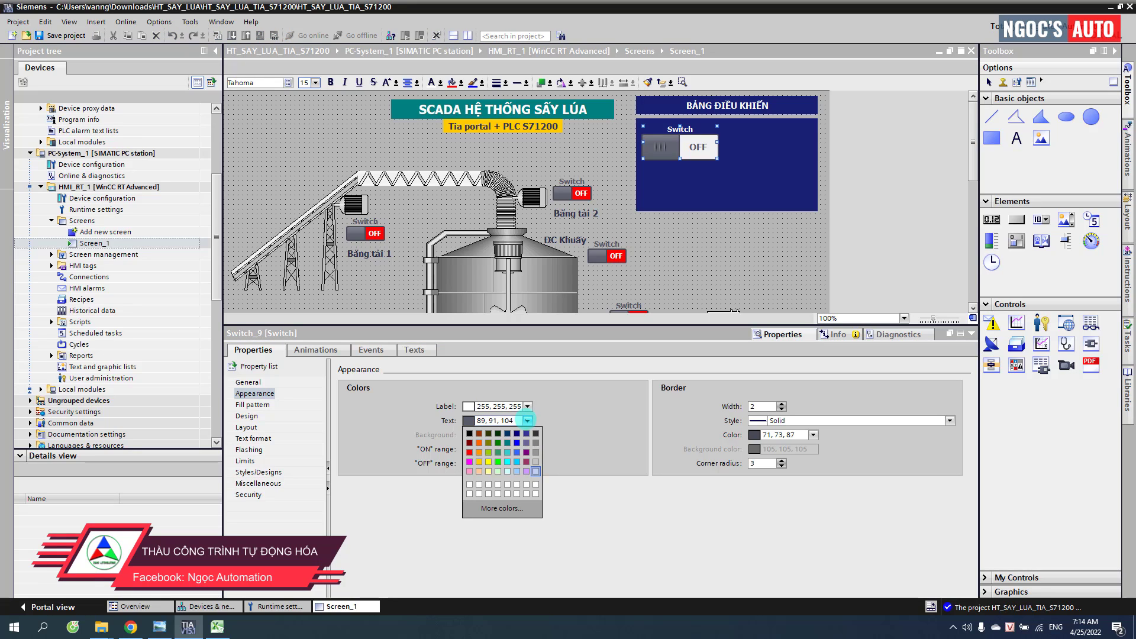
left_click(536, 471)
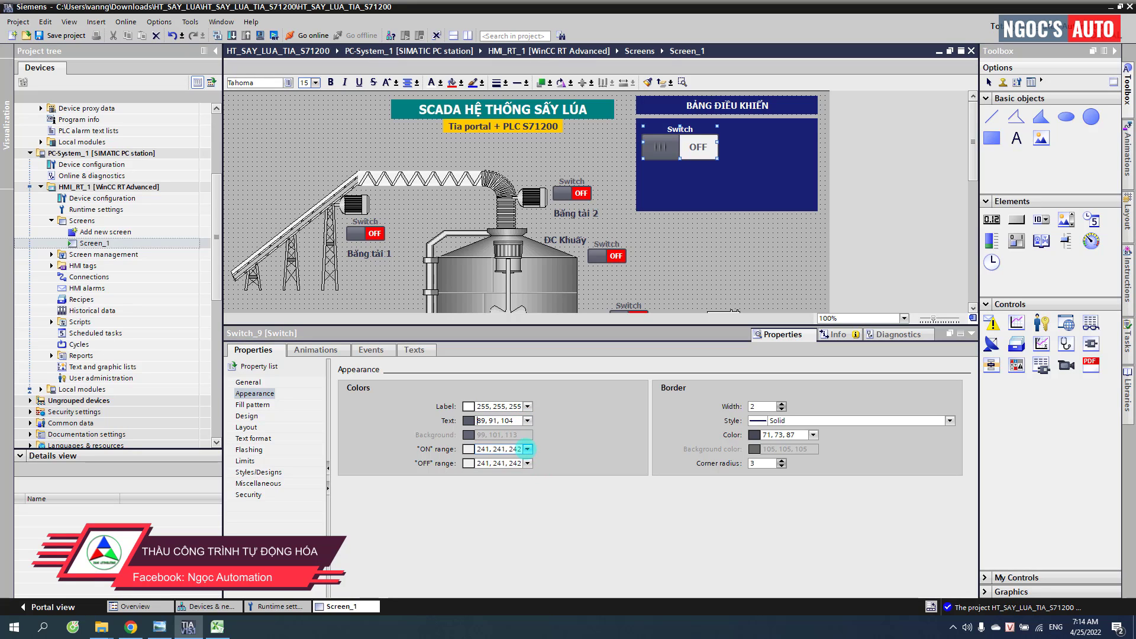
Step: Set the panel switch's "ON" range color to cyan (0, 255, 255) and its "OFF" range color to orange (255, 153, 0)
left_click(528, 450)
left_click(507, 489)
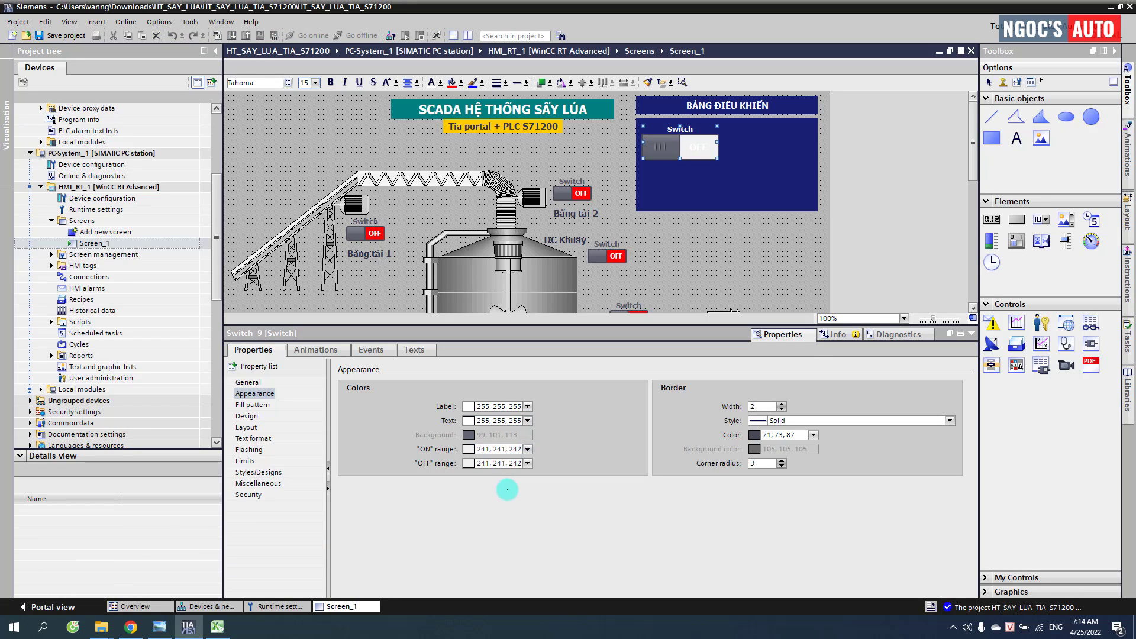
left_click(528, 463)
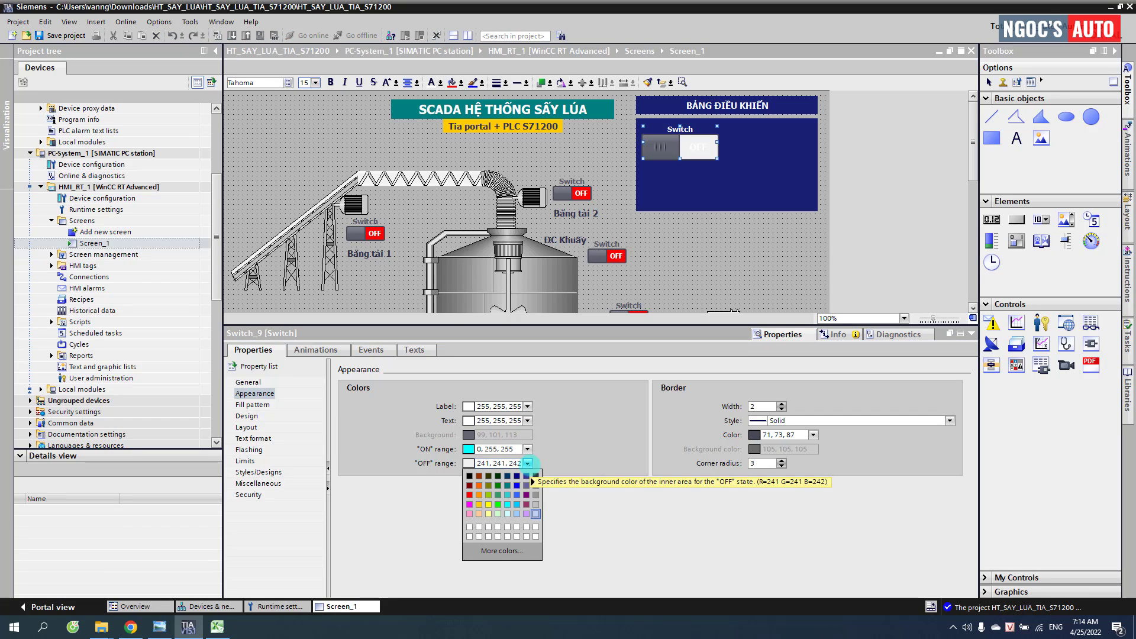
left_click(479, 495)
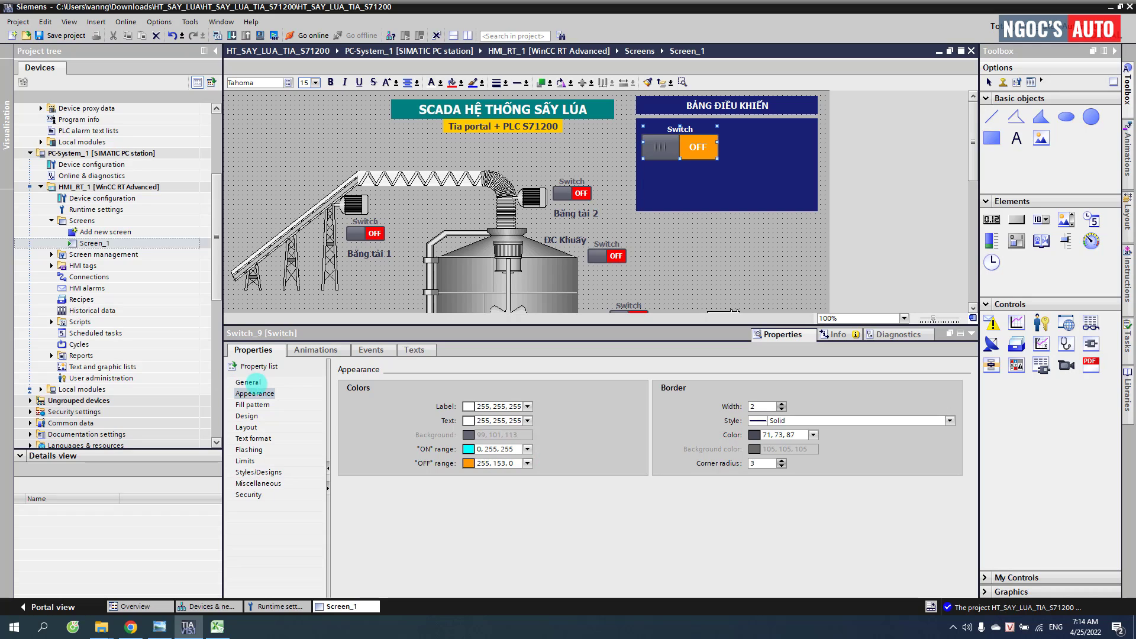
Step: Label the panel switch AUTO for ON and MANU for OFF, with the title CHẾ ĐỘ VẬN HÀNH
left_click(254, 382)
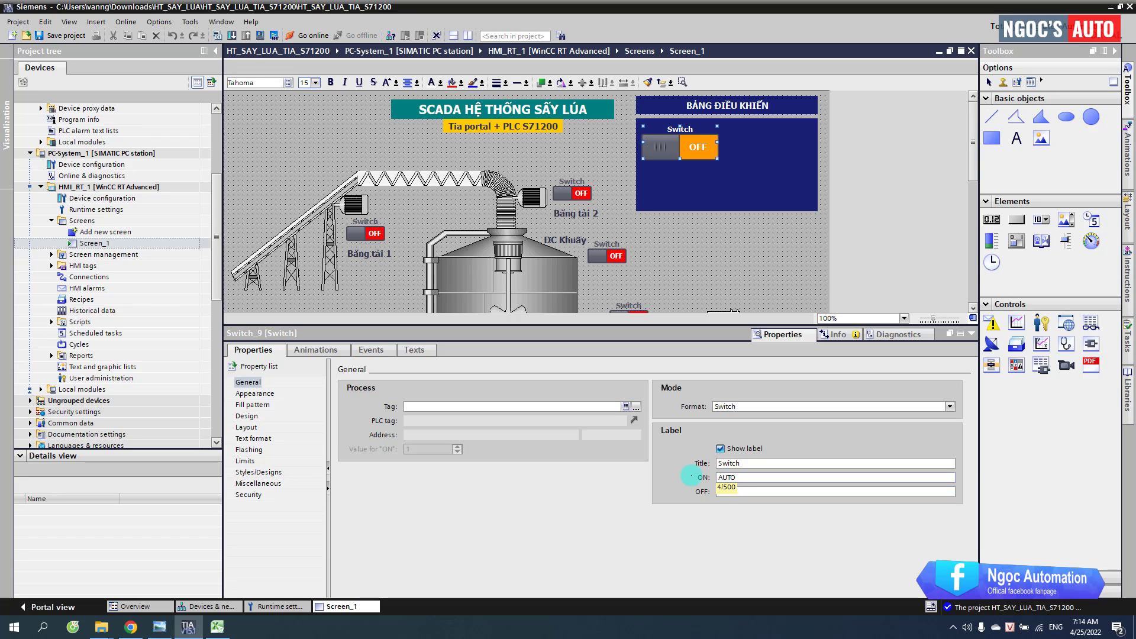
double_click(749, 492)
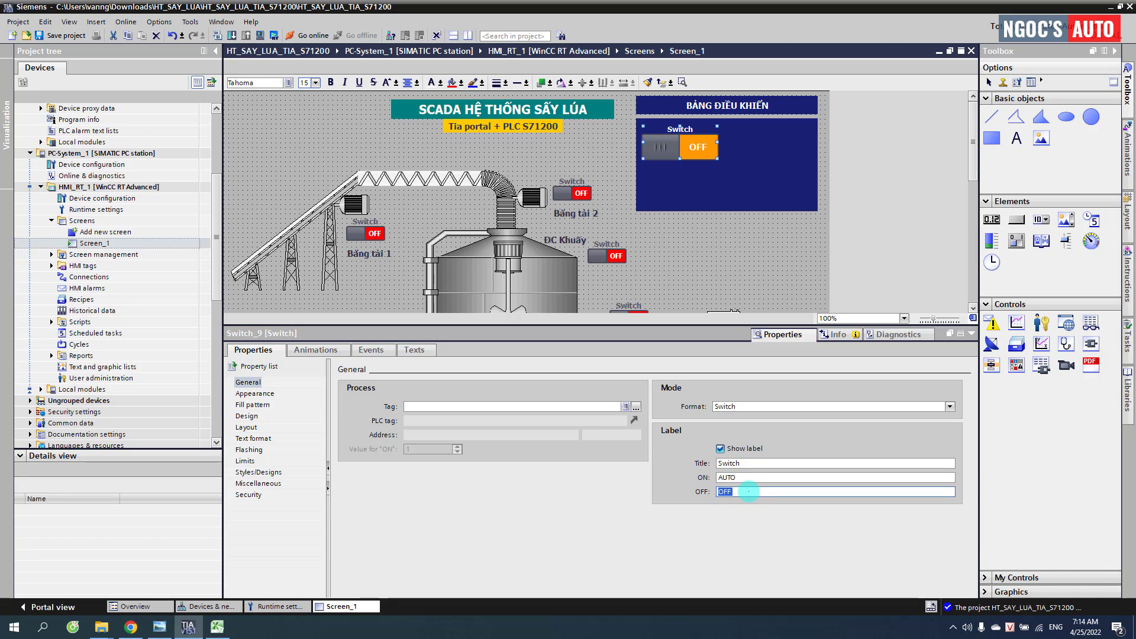
type("MANU")
key("Return")
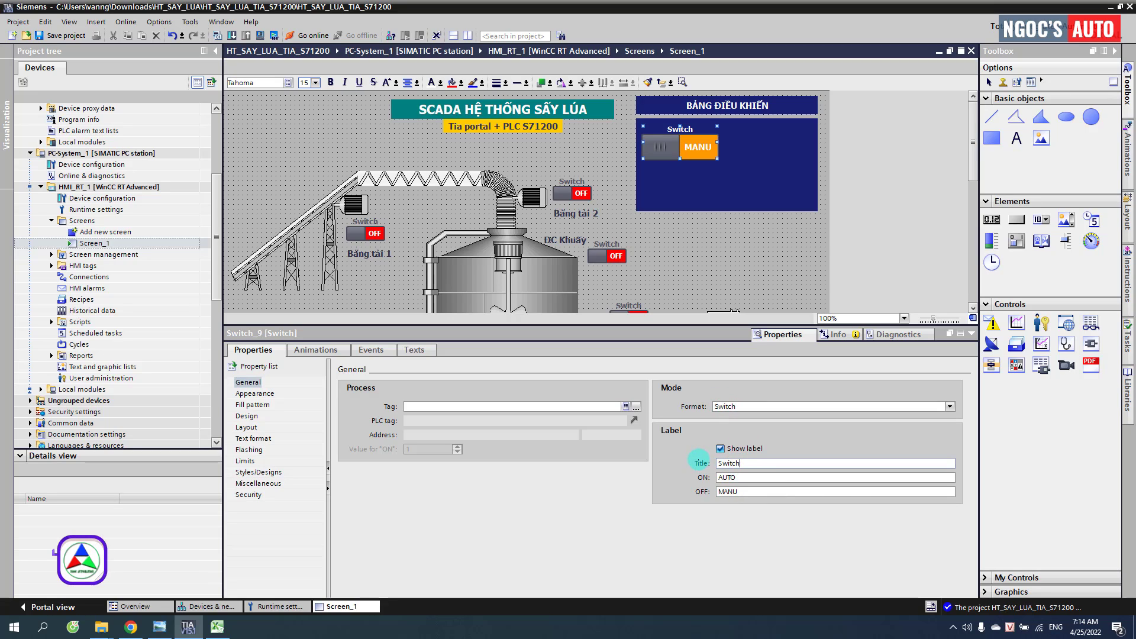
double_click(717, 463)
type("CHEES D")
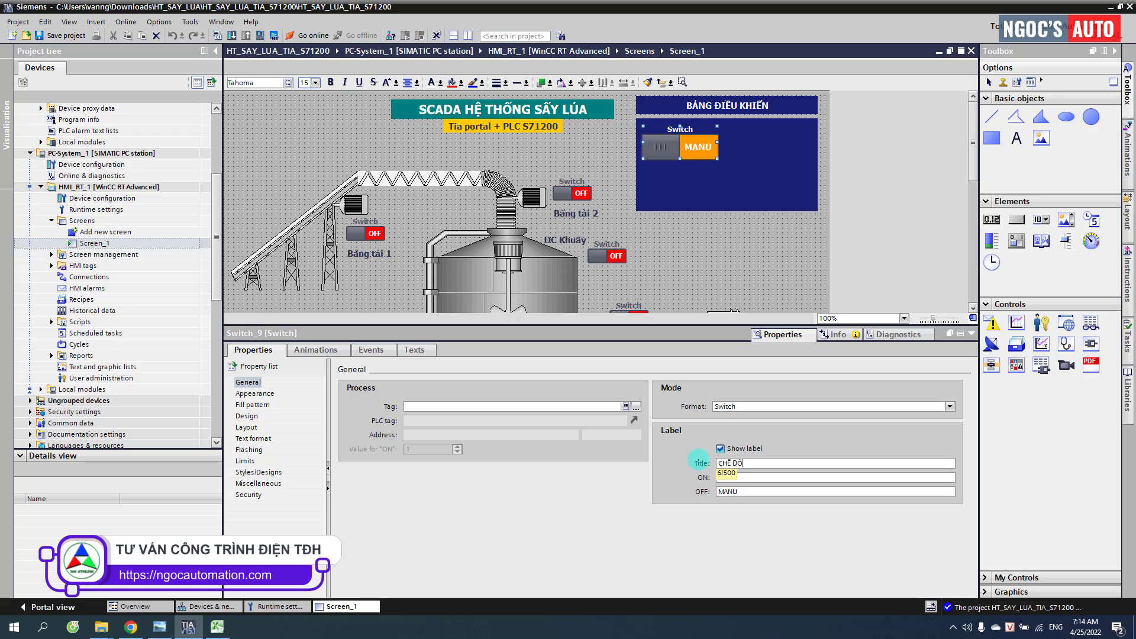
type("Ộ VẬN HANHF")
key("Return")
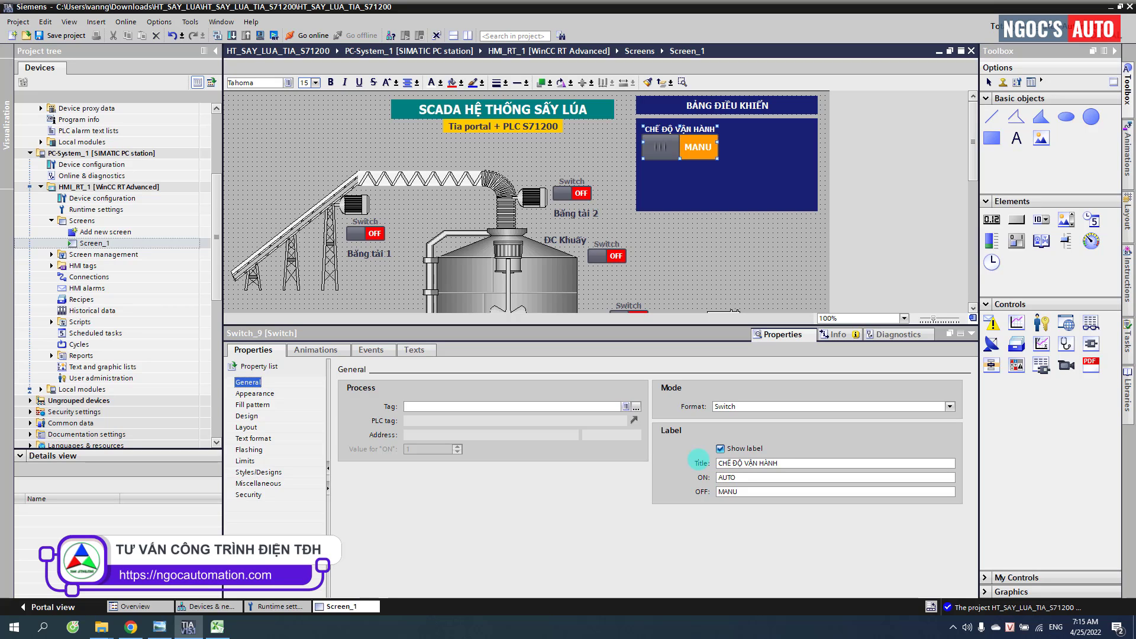
Step: Extend the control panel's dark blue body downward to make room below the mode switch
left_click(689, 152)
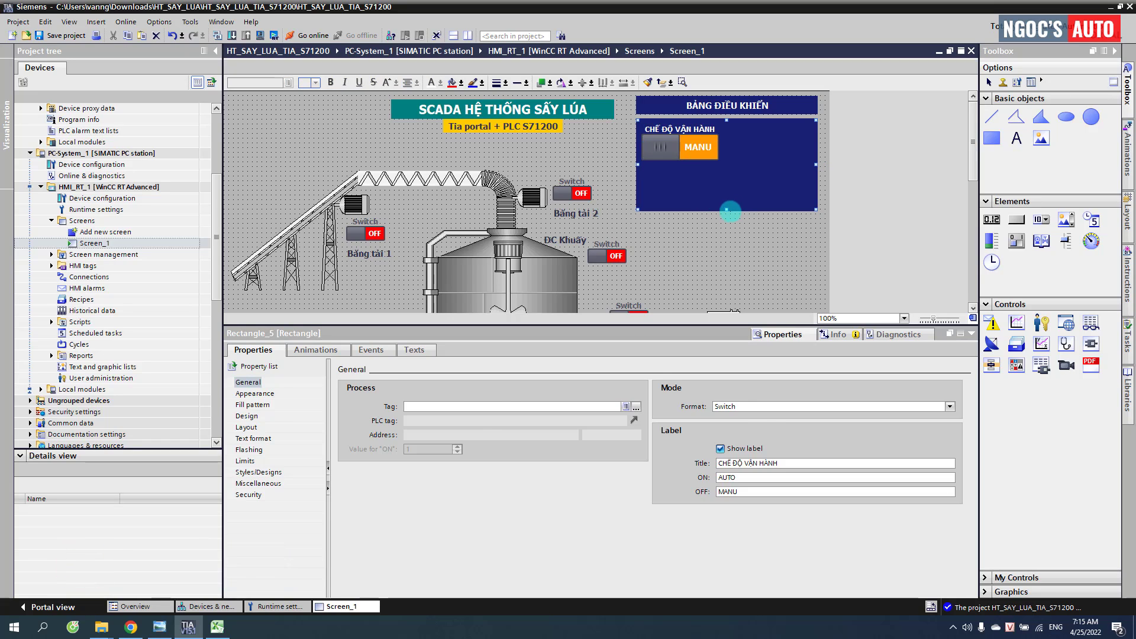
left_click(727, 210)
left_click_drag(728, 222, 727, 231)
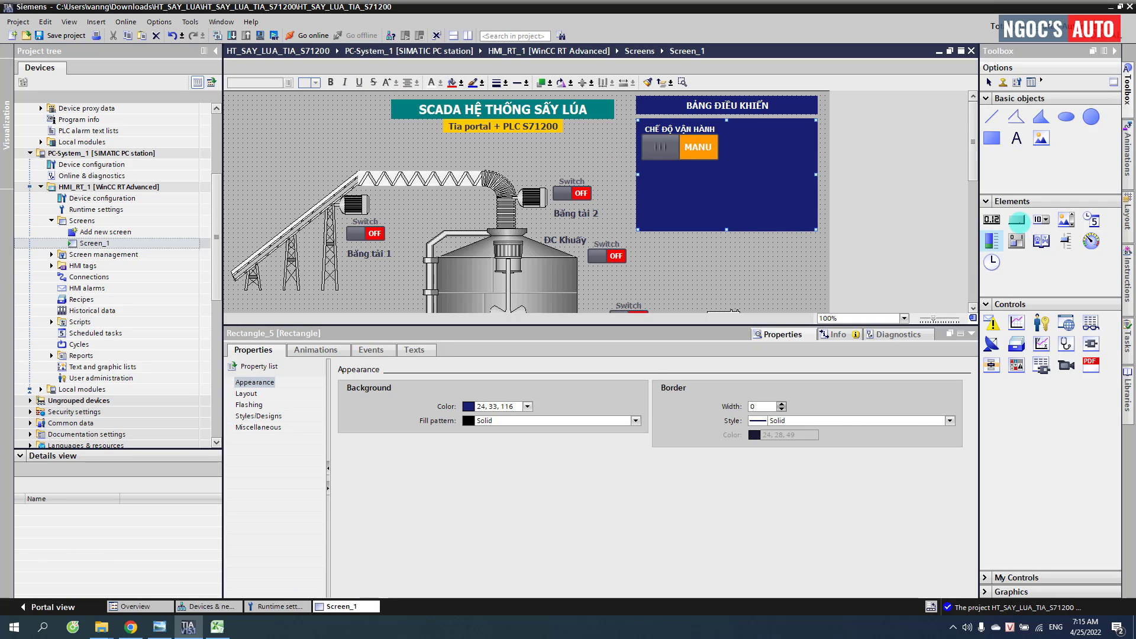
Step: Draw a button under the mode switch matching its width, label it CHẠY, and set its border width to 0
left_click(1016, 220)
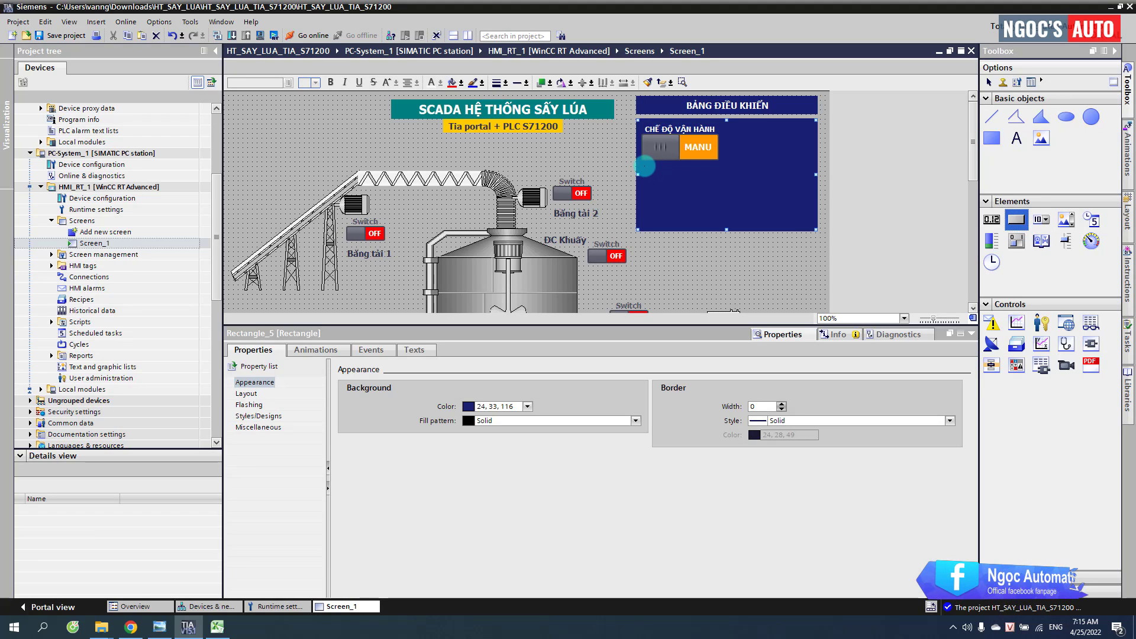
mouse_move(645, 166)
left_mouse_down()
mouse_move(780, 199)
mouse_move(721, 187)
left_mouse_up()
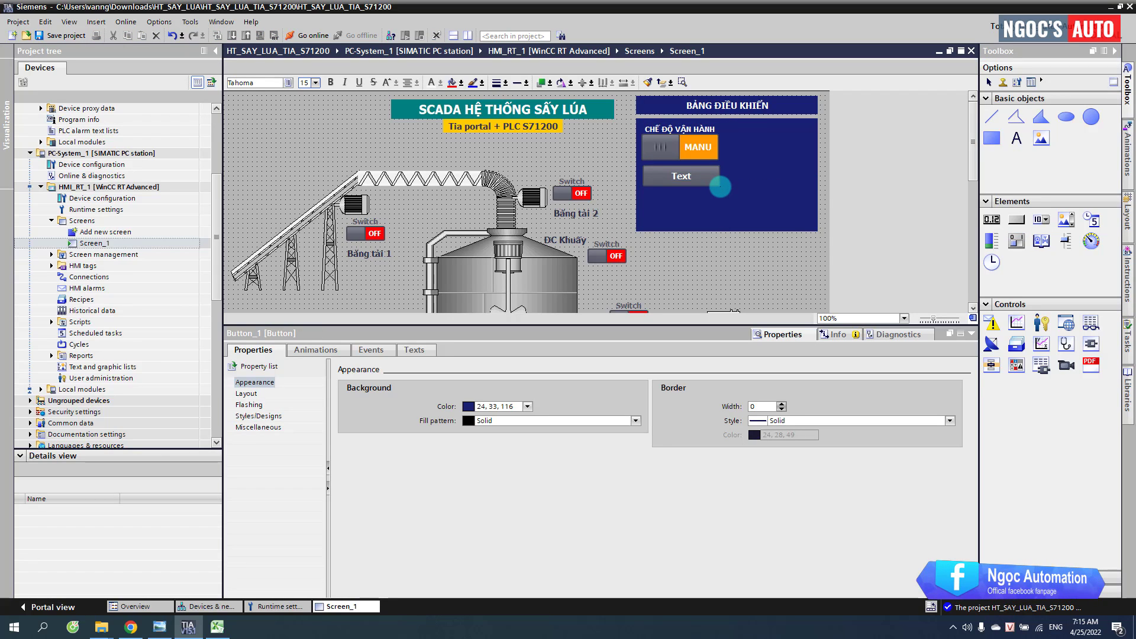
type("CHẠY")
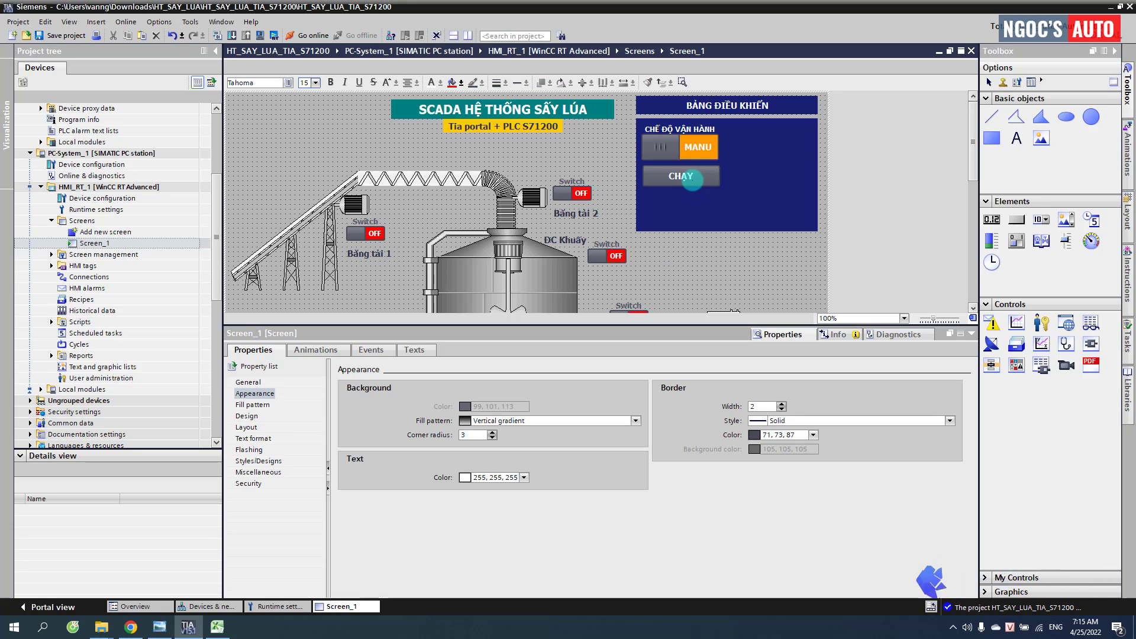
left_click(690, 180)
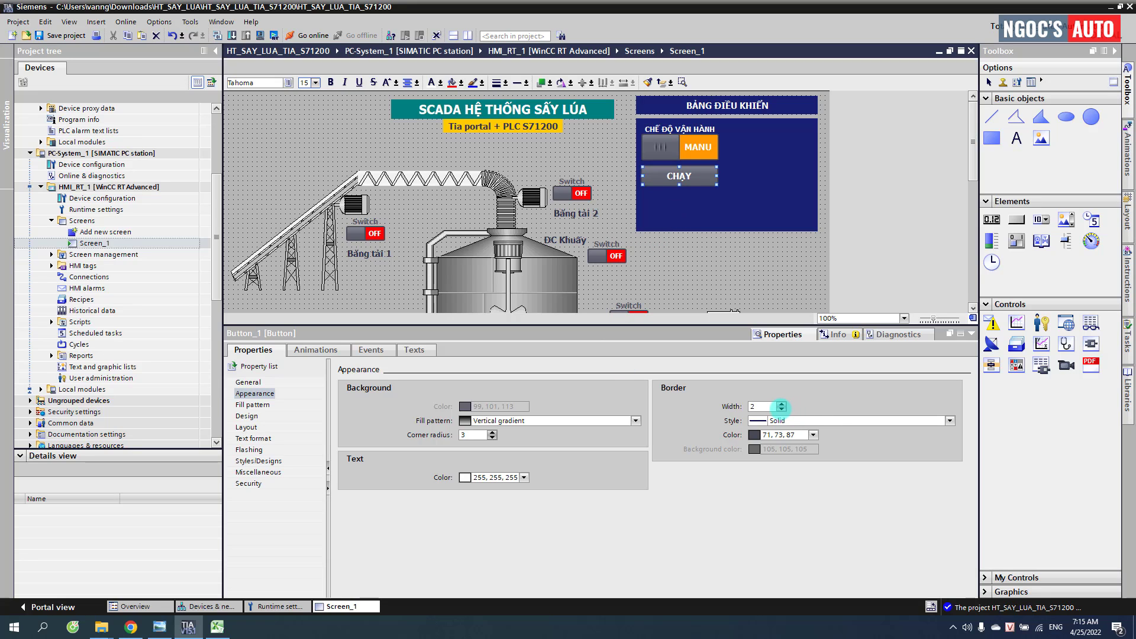
left_click(781, 409)
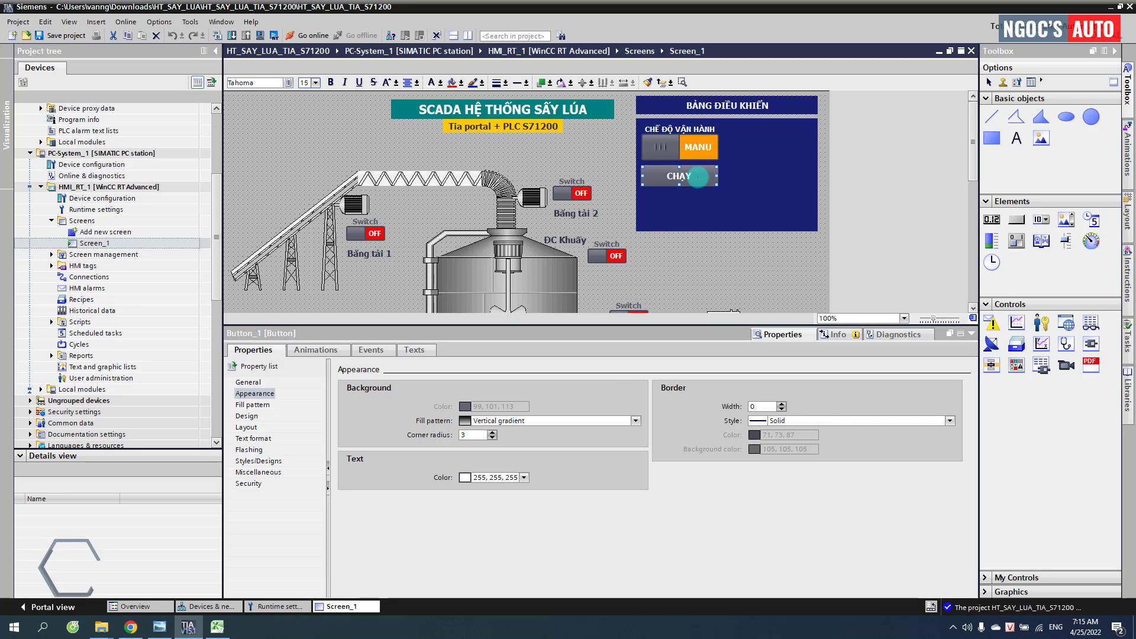
Step: Duplicate the CHẠY button directly below itself, change the copy's text to DỪNG, and nudge it upward to tighten the gap
key("ctrl+v")
left_click_drag(699, 181, 696, 206)
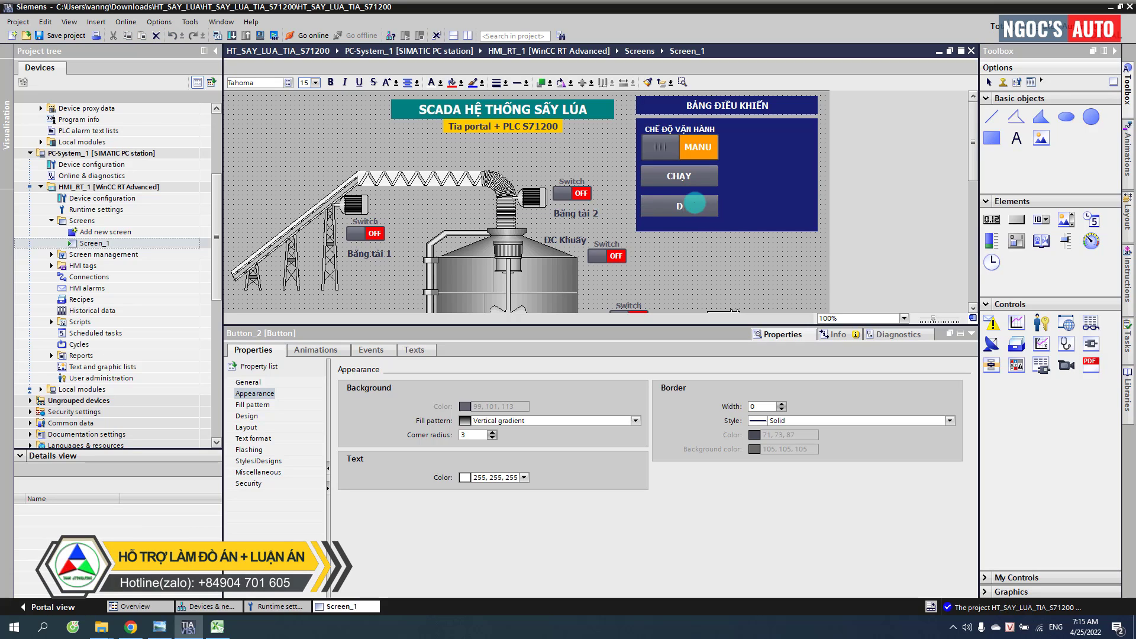
left_click(694, 258)
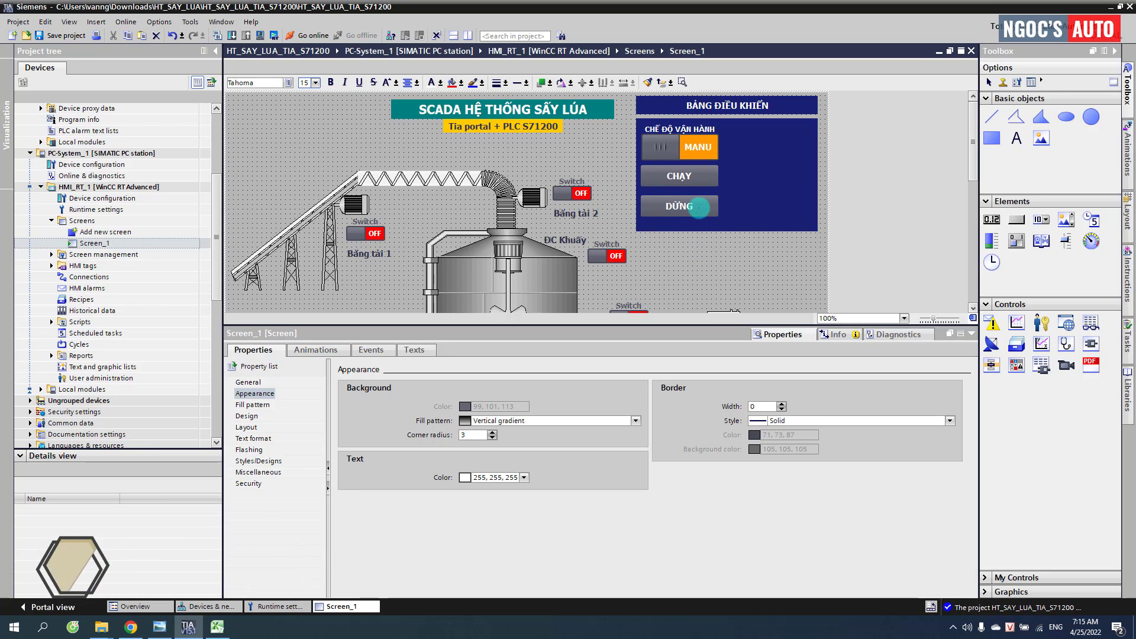
left_click(698, 207)
key("Up")
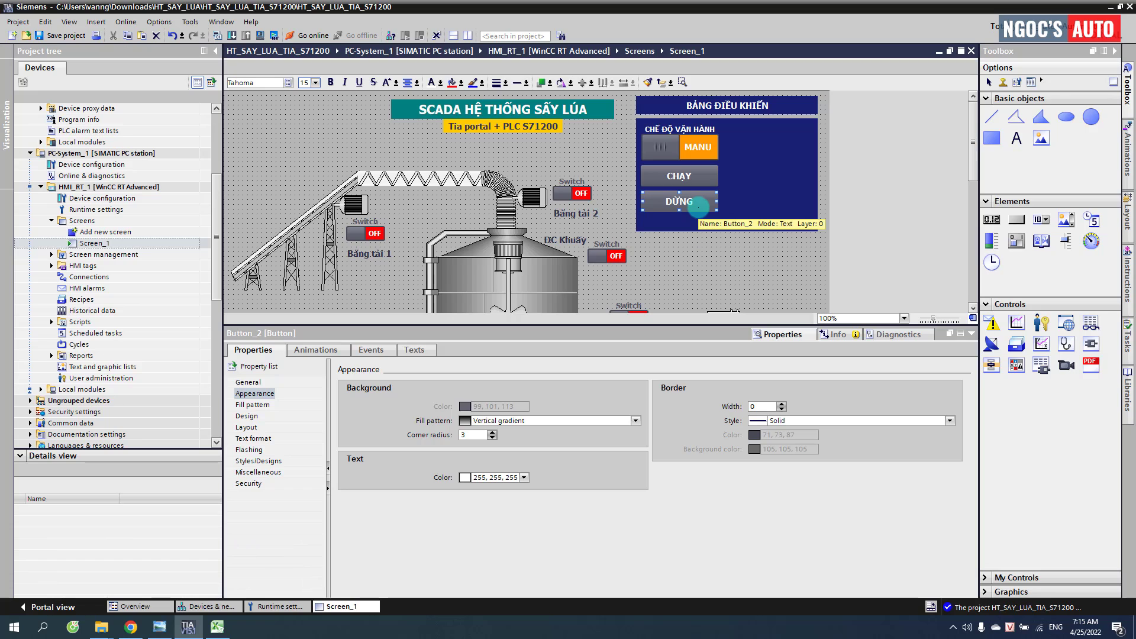
Step: Extend the control panel's dark blue body slightly downward and draw a small grey circle lamp beside the mode switch
left_click(726, 228)
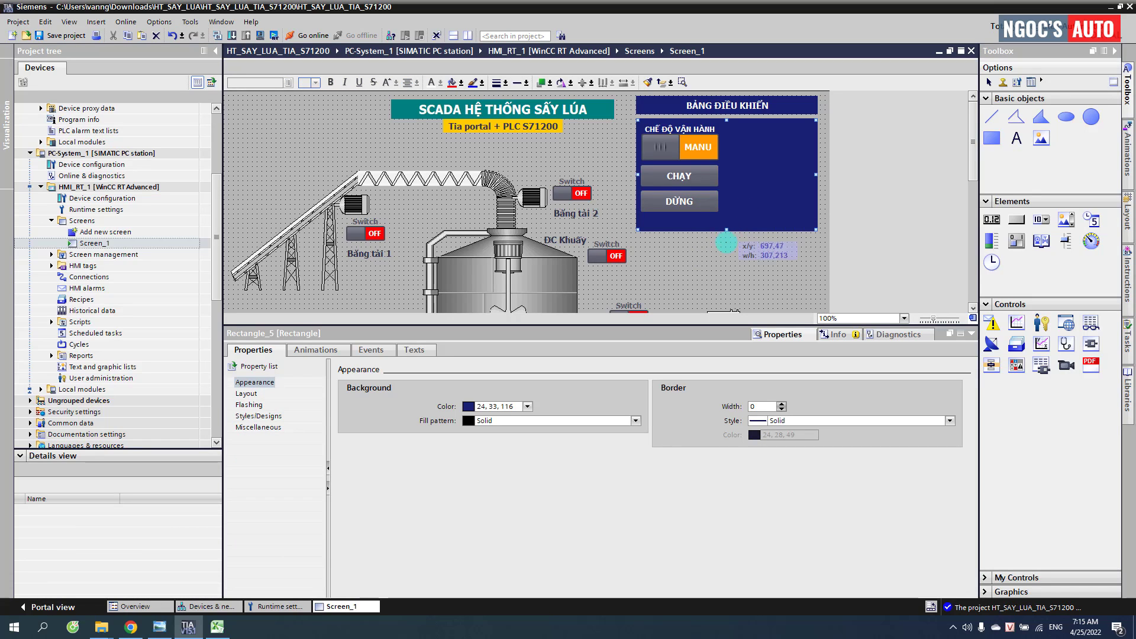
left_click(733, 266)
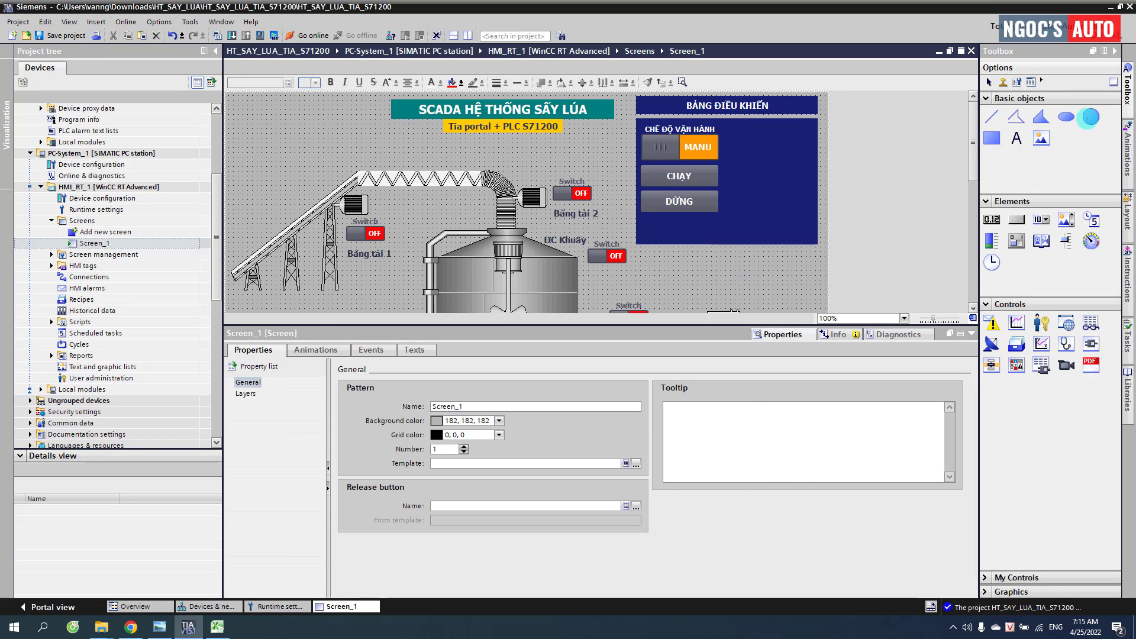
mouse_move(737, 141)
left_mouse_down()
mouse_move(762, 167)
mouse_move(747, 147)
left_mouse_up()
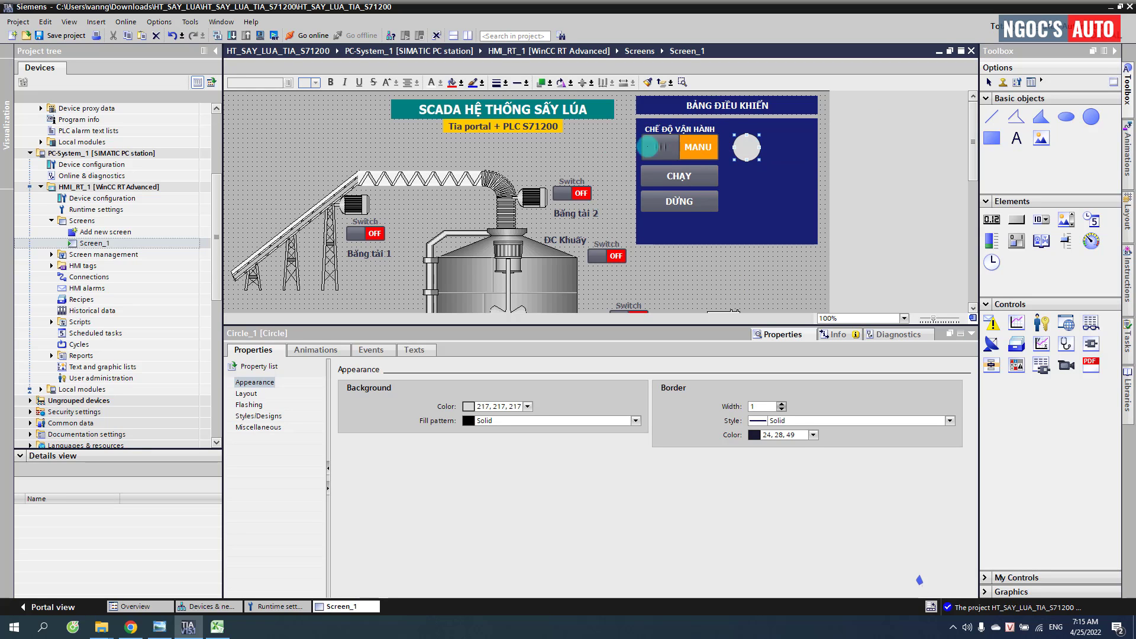
Step: Place the text AUTO on the circle lamp and duplicate the labelled lamp beside it with the text MANU
left_click(1016, 138)
left_click(455, 127)
type("AUTO")
left_click_drag(465, 131, 780, 181)
key("ctrl+c")
key("ctrl+v")
double_click(780, 147)
type("MANU")
Step: Add two more copies of the labelled lamp in a second row, labelled RUN and STOP
left_click(822, 175)
key("ctrl+v")
double_click(747, 181)
type("RUN")
key("ctrl+v")
double_click(780, 180)
type("STOP")
left_click(765, 256)
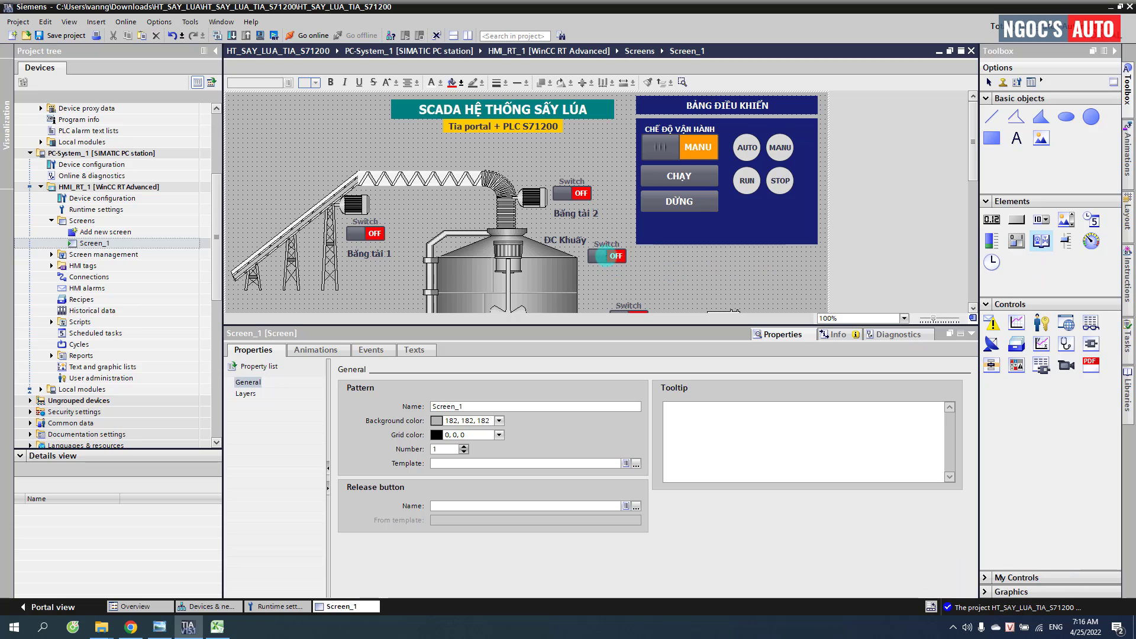
Step: Copy the ĐC Khuấy switch under the DỪNG button, match it to the button width, and extend the panel body around it
left_click(606, 256)
key("ctrl+c")
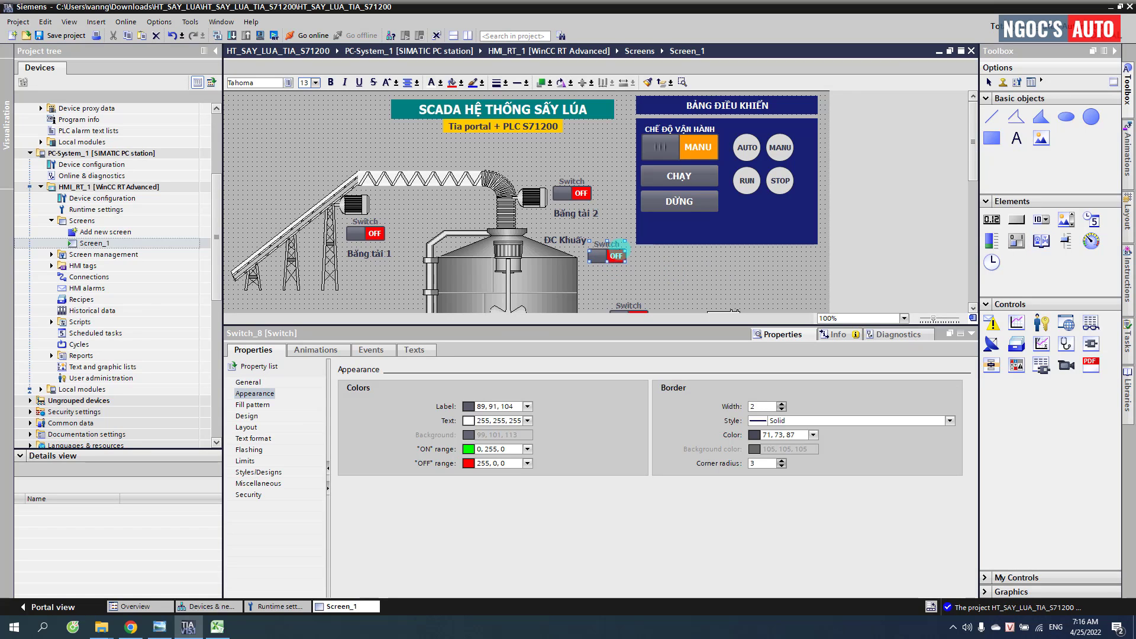
key("ctrl+v")
left_click_drag(677, 230, 679, 249)
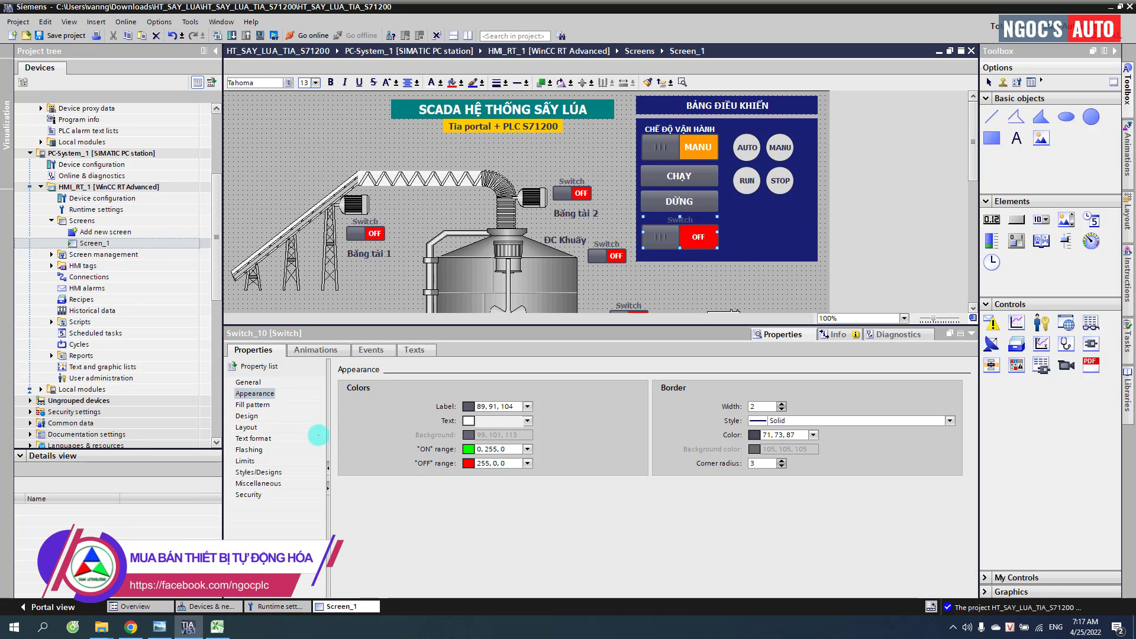
Step: Title the new panel switch SIMULATION and set its label colour to white (255, 255, 255)
left_click(248, 384)
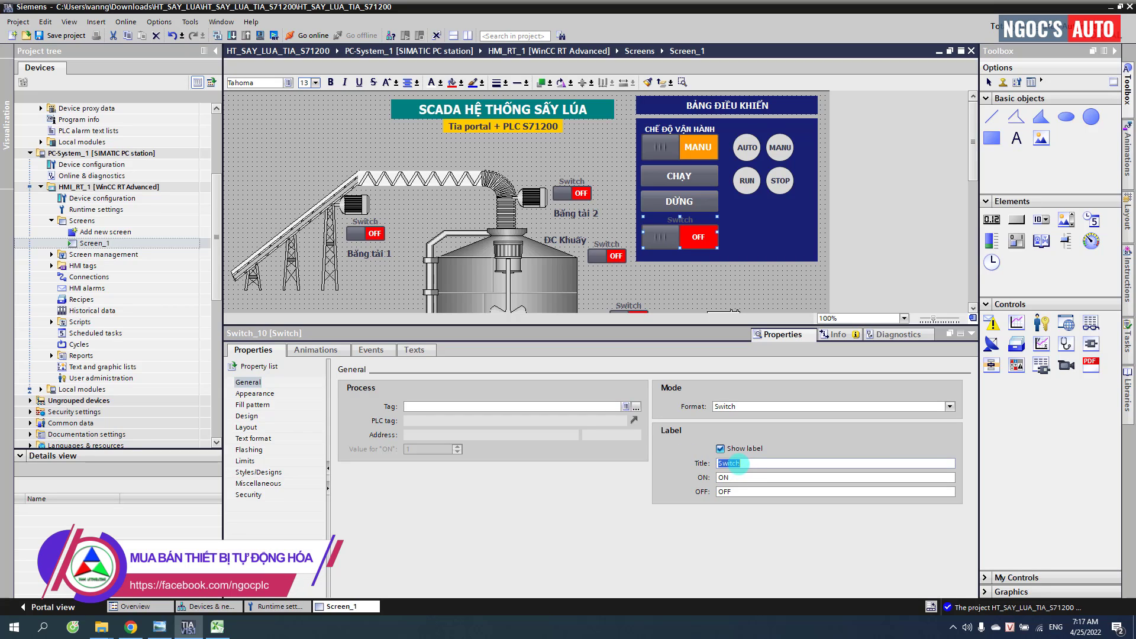
type("SIMULATION")
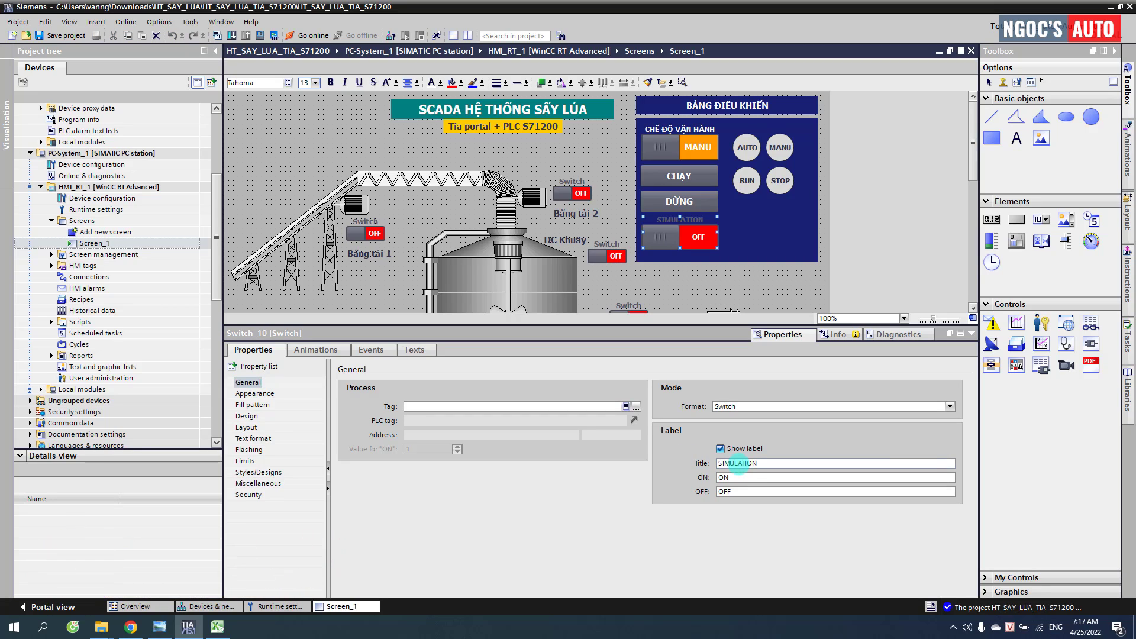
left_click(255, 394)
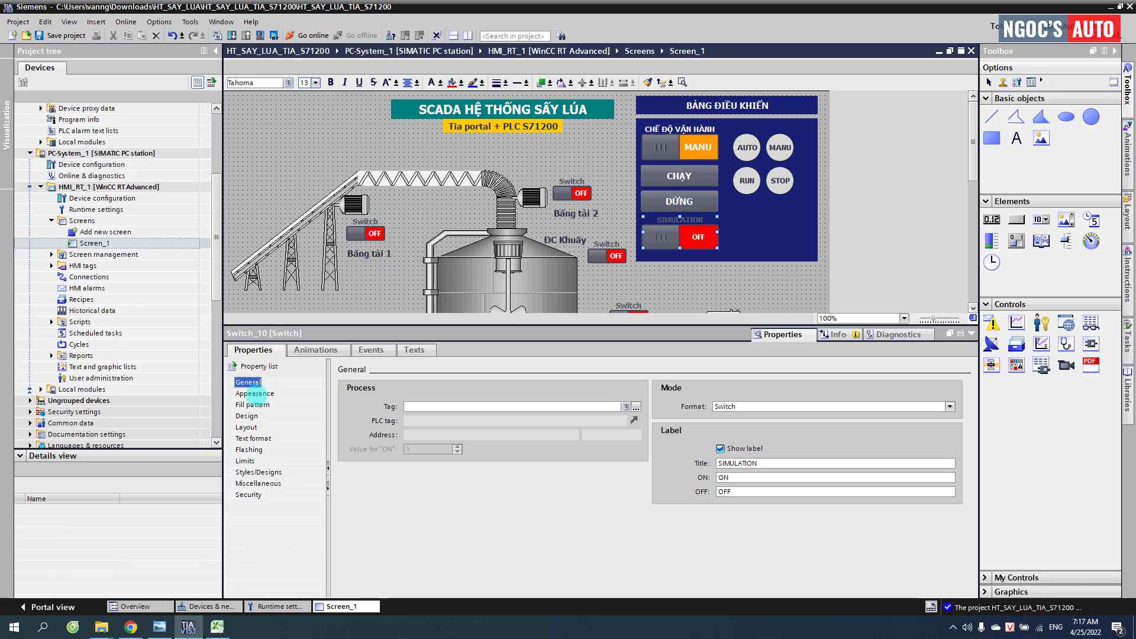
left_click(526, 420)
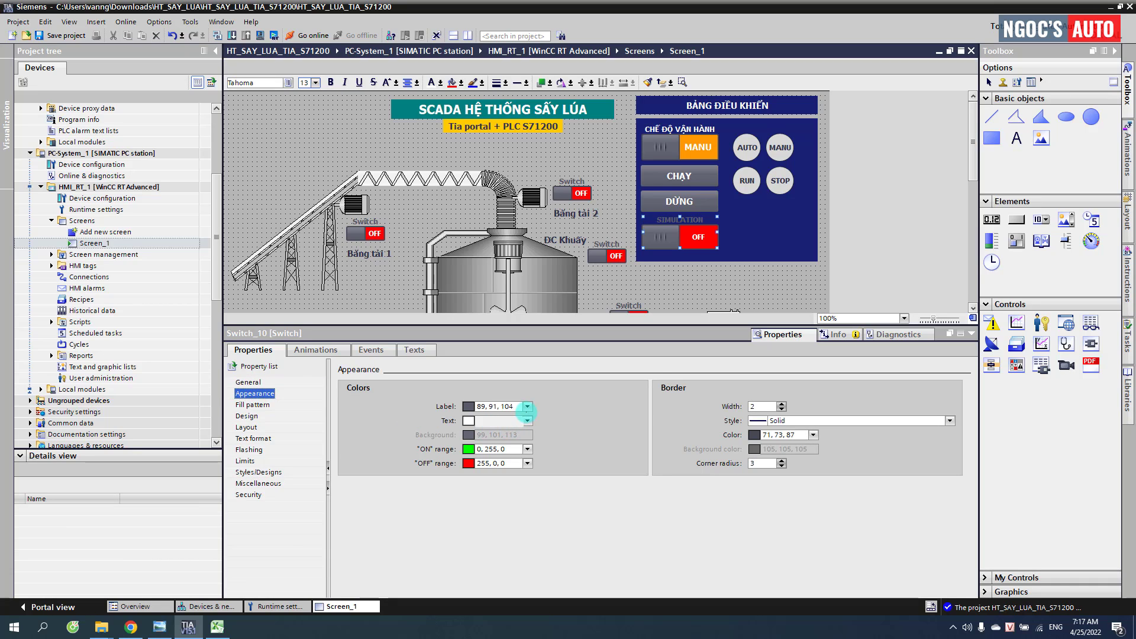
left_click(527, 407)
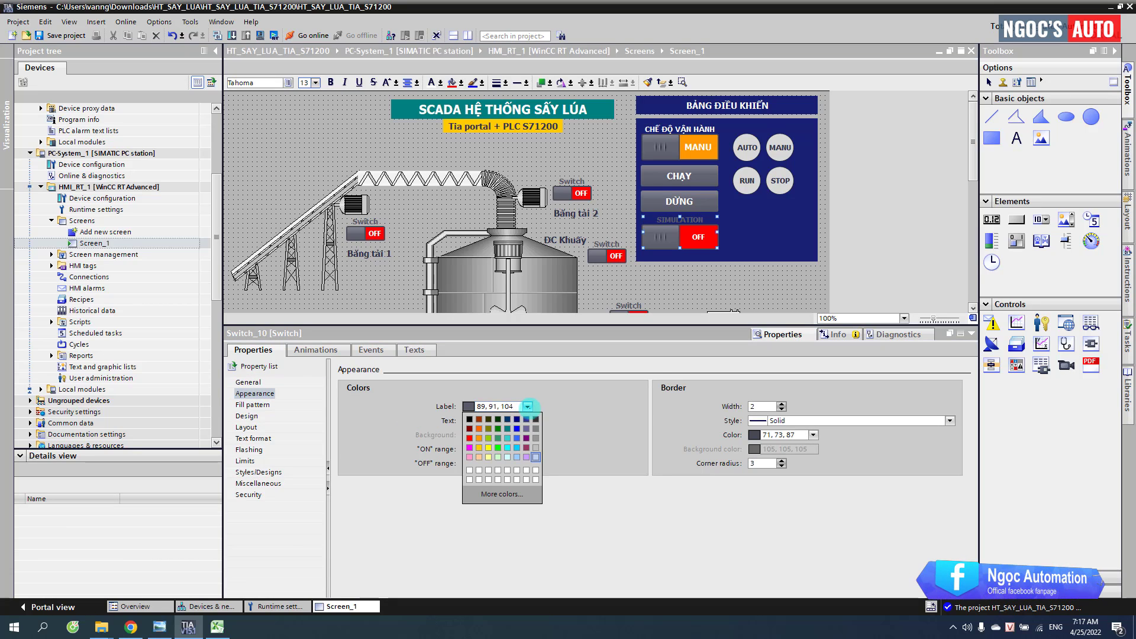
left_click(536, 457)
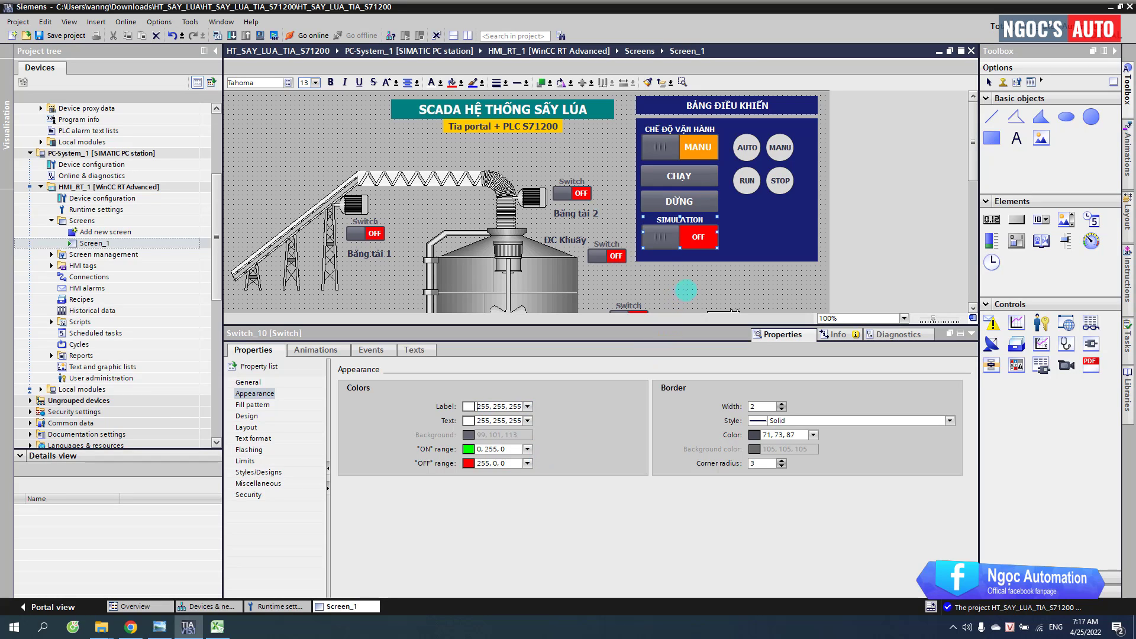
left_click(700, 276)
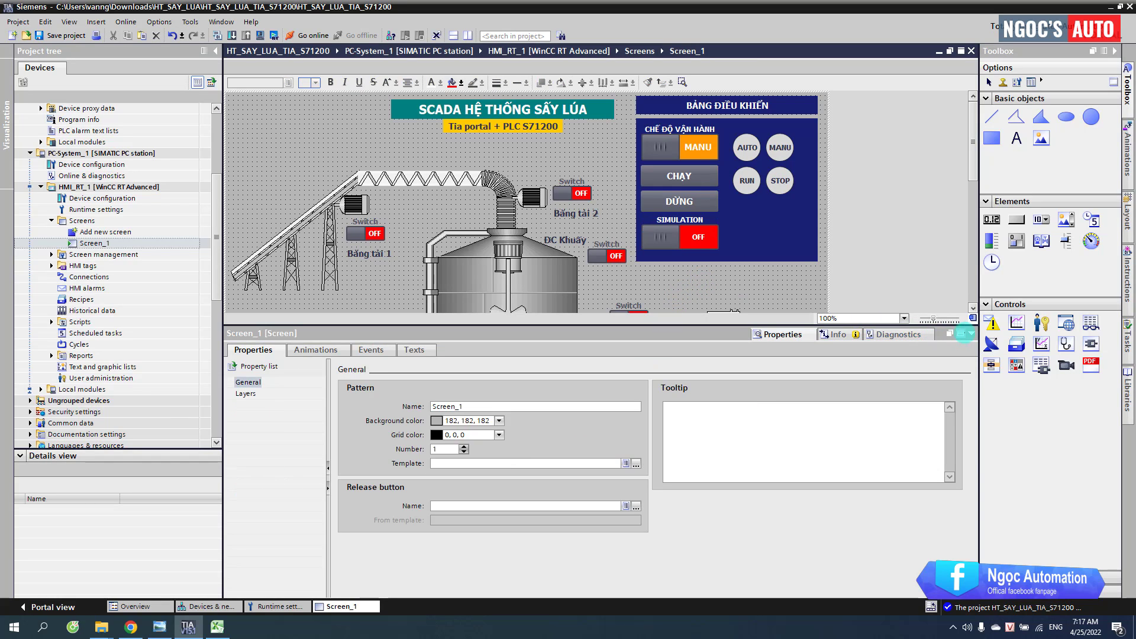
Step: Set the HMI screen resolution to 1366x768 in the runtime settings
left_click(962, 333)
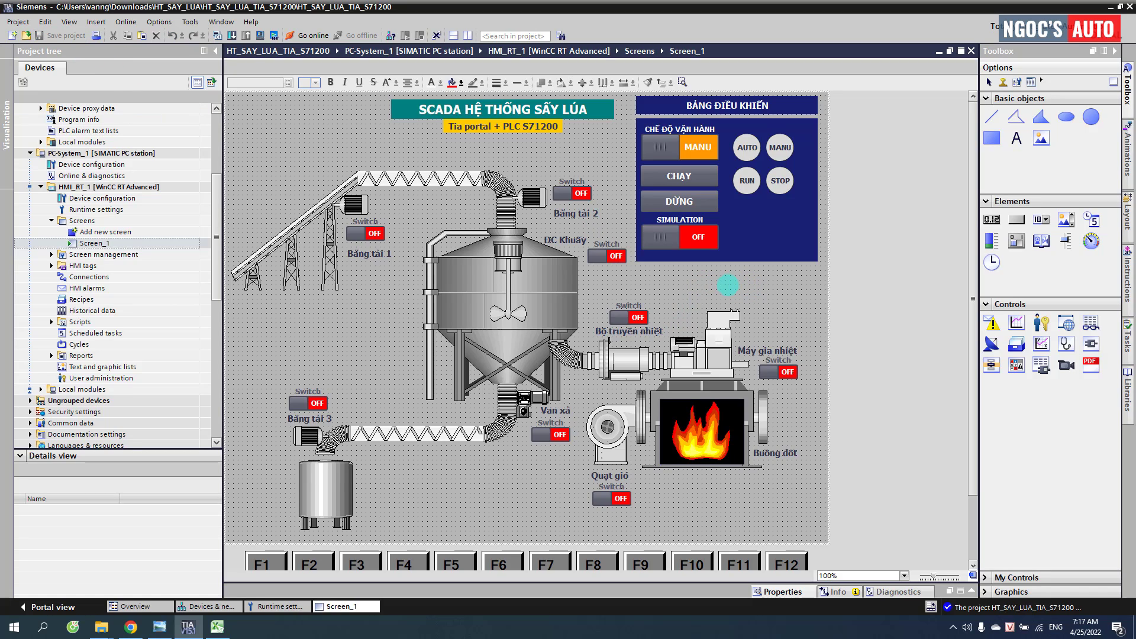
double_click(95, 210)
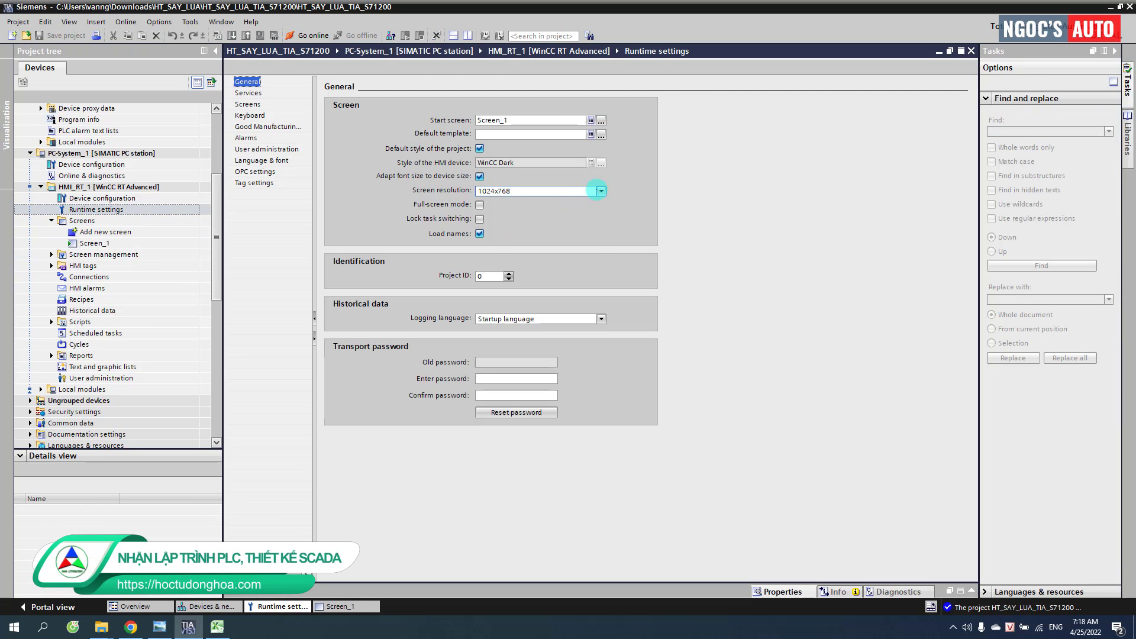
left_click(599, 190)
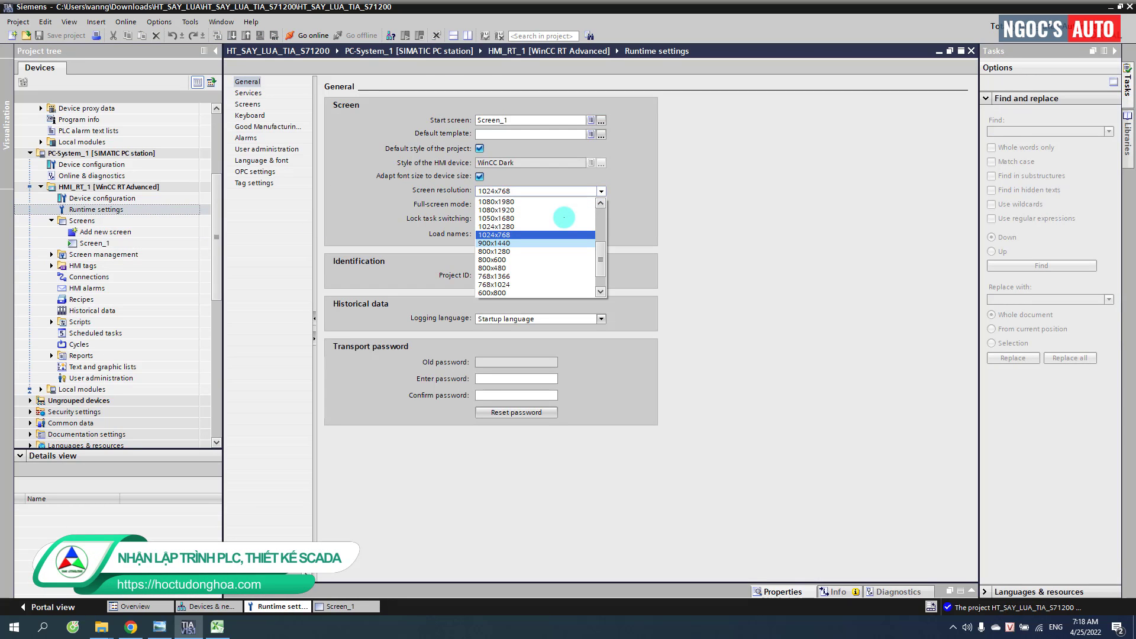
scroll(564, 217, "up", 2)
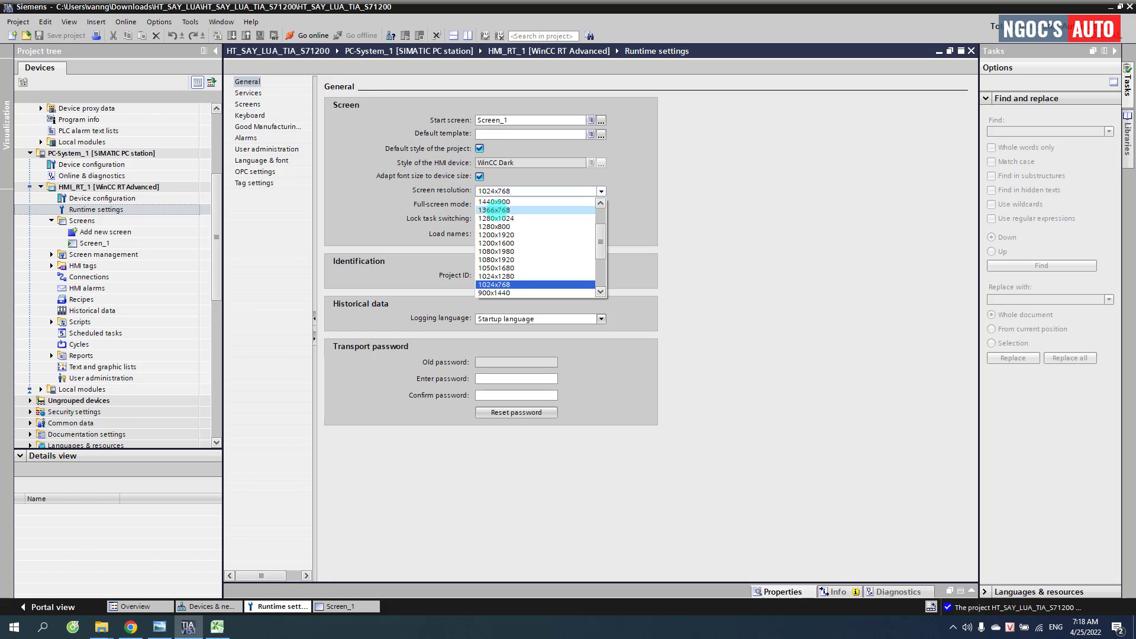
left_click(535, 210)
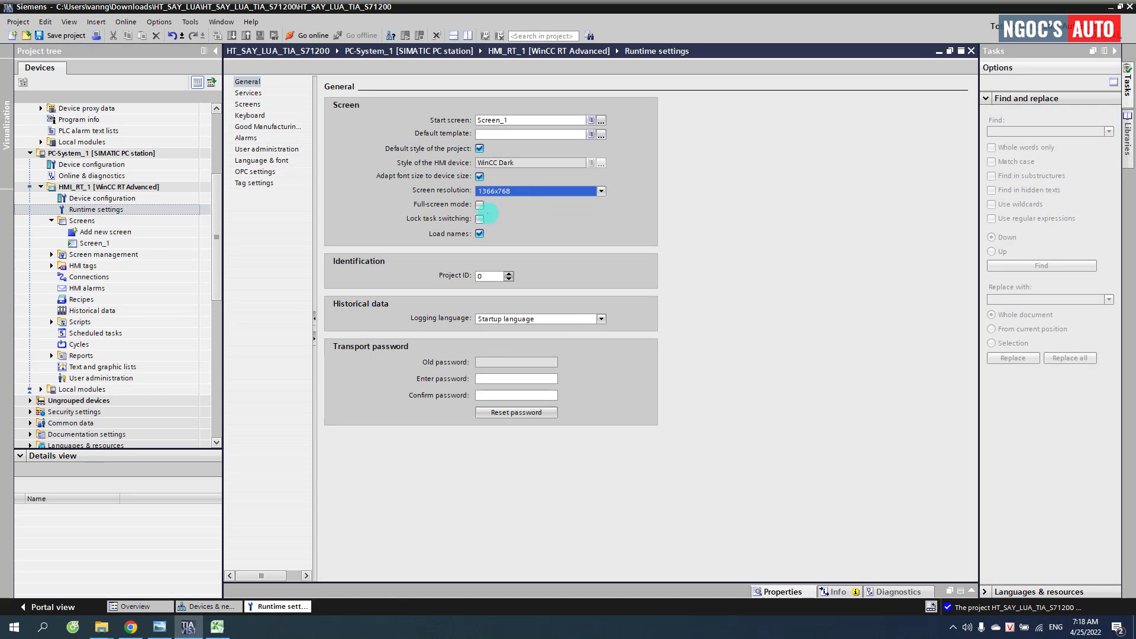
Step: Reopen Screen_1, enlarge the editing area, and move the whole control panel right into the added screen space
left_click(101, 243)
double_click(101, 244)
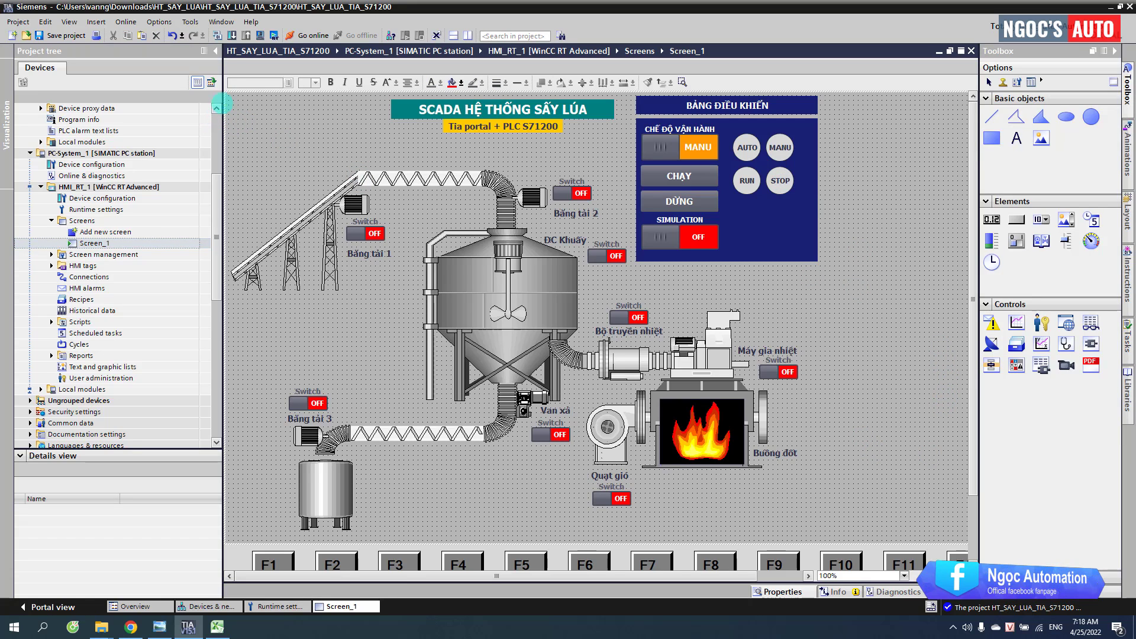
left_click(215, 51)
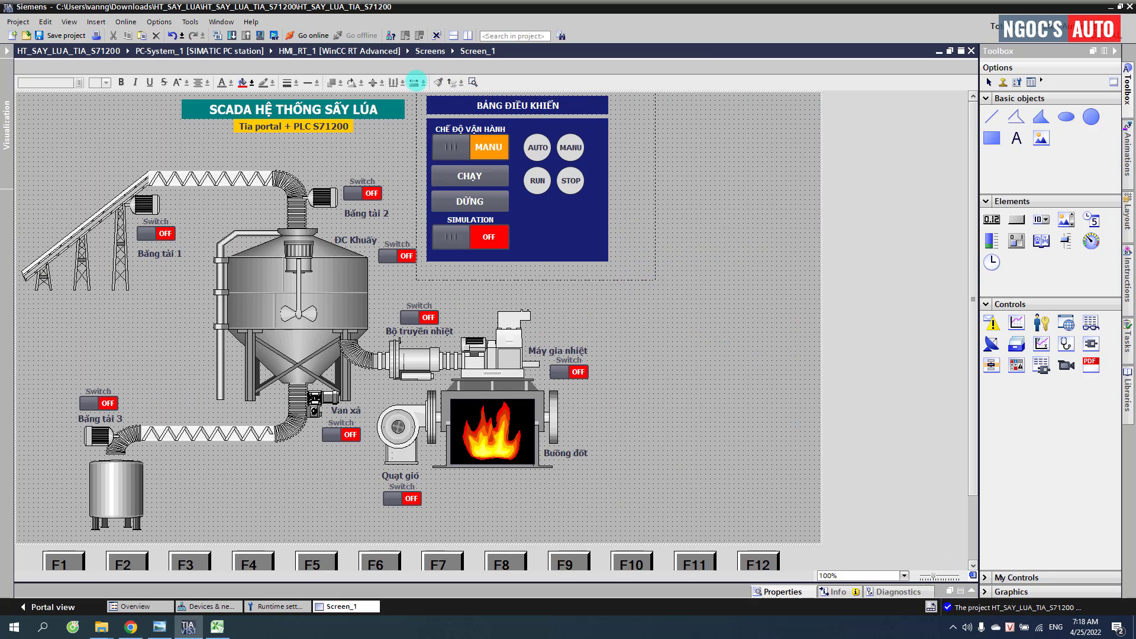
left_click_drag(416, 82, 416, 82)
left_click_drag(465, 136, 529, 148)
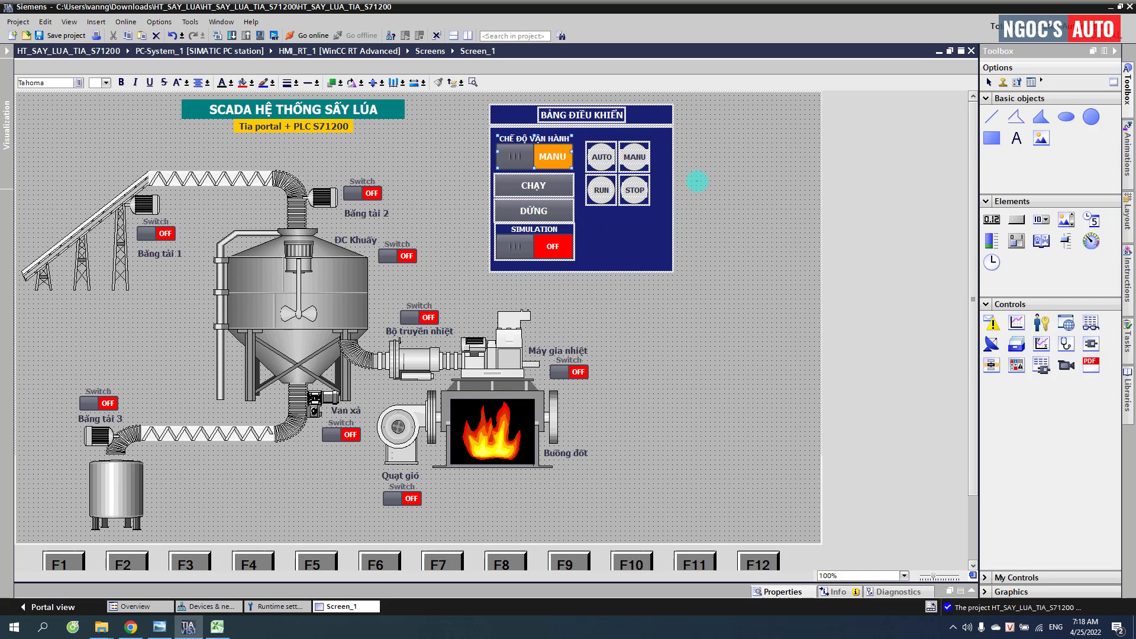
Step: Narrow the control panel's header and body by the same amount and re-centre the BẢNG ĐIỀU KHIỂN title
left_click(659, 213)
left_click_drag(673, 115, 657, 115)
left_click_drag(672, 200, 656, 199)
left_click_drag(582, 114, 574, 115)
Step: Move the whole control panel to the right edge of the screen and place a duplicate of it directly below
left_click_drag(464, 97, 680, 289)
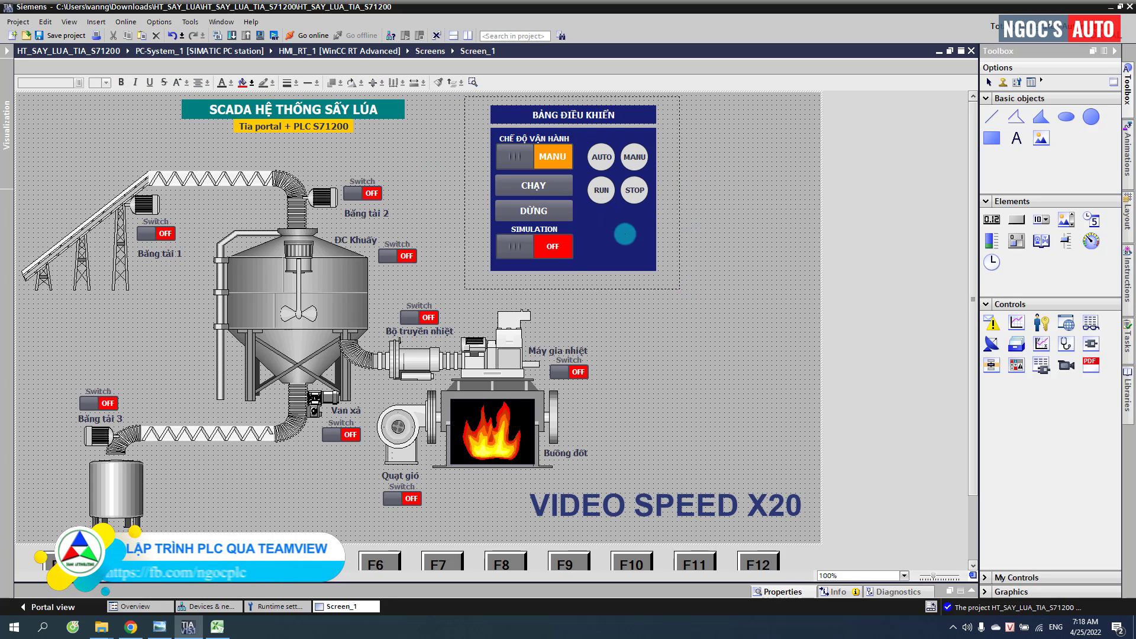
left_click_drag(625, 233, 606, 234)
left_click_drag(606, 234, 776, 234, "ctrl")
left_click(495, 101)
left_click_drag(464, 99, 638, 278)
left_click_drag(556, 207, 727, 378)
left_click(618, 298)
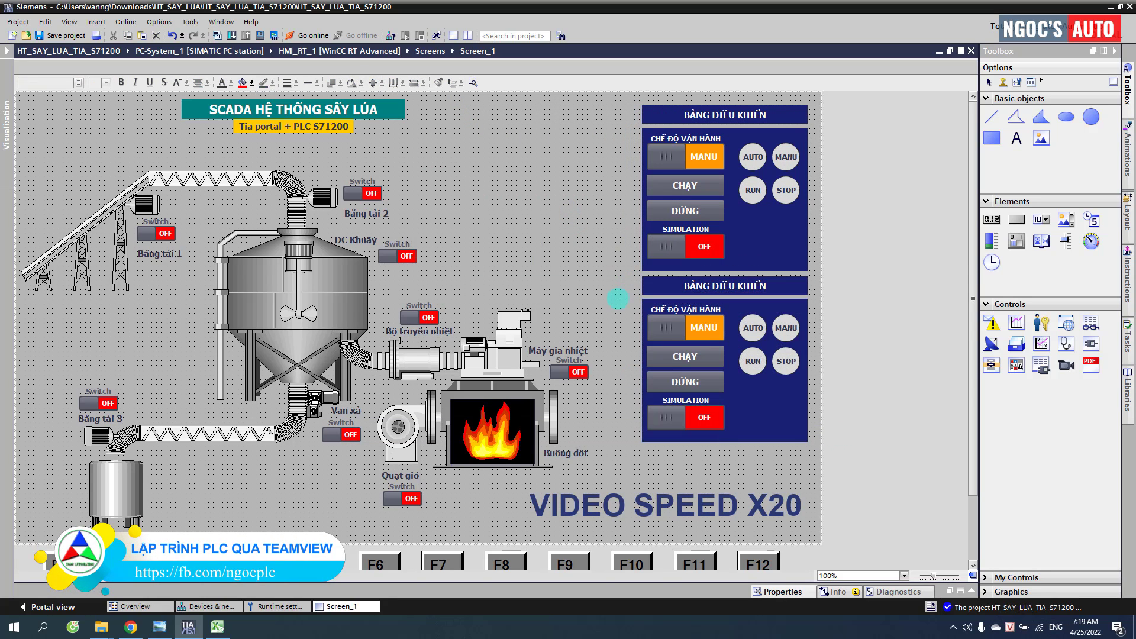
Step: Delete the controls inside the duplicated panel and change its title to CÀI ĐẶT THÔNG SỐ
left_click_drag(617, 298, 801, 435)
key("Delete")
double_click(738, 286)
type("CÀI ĐẶT THÔNG SỐ")
left_click(495, 160)
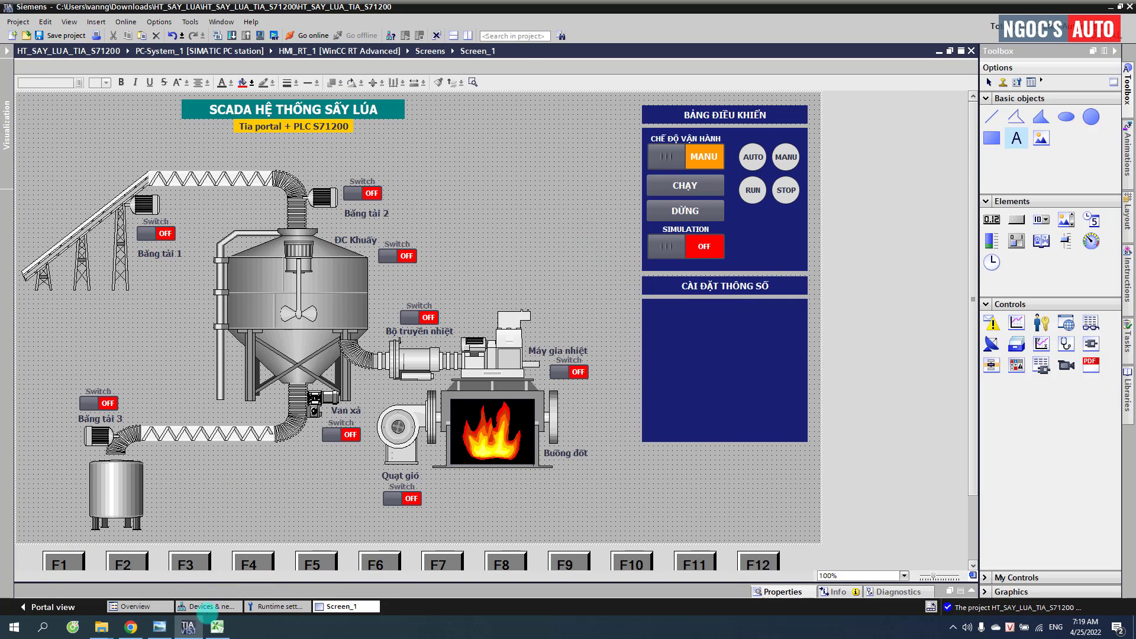
Step: Switch to Excel and review the level setpoint tags Set_Level_HH to Set_Level_LL on the Data sheet
left_click(214, 625)
left_click(128, 598)
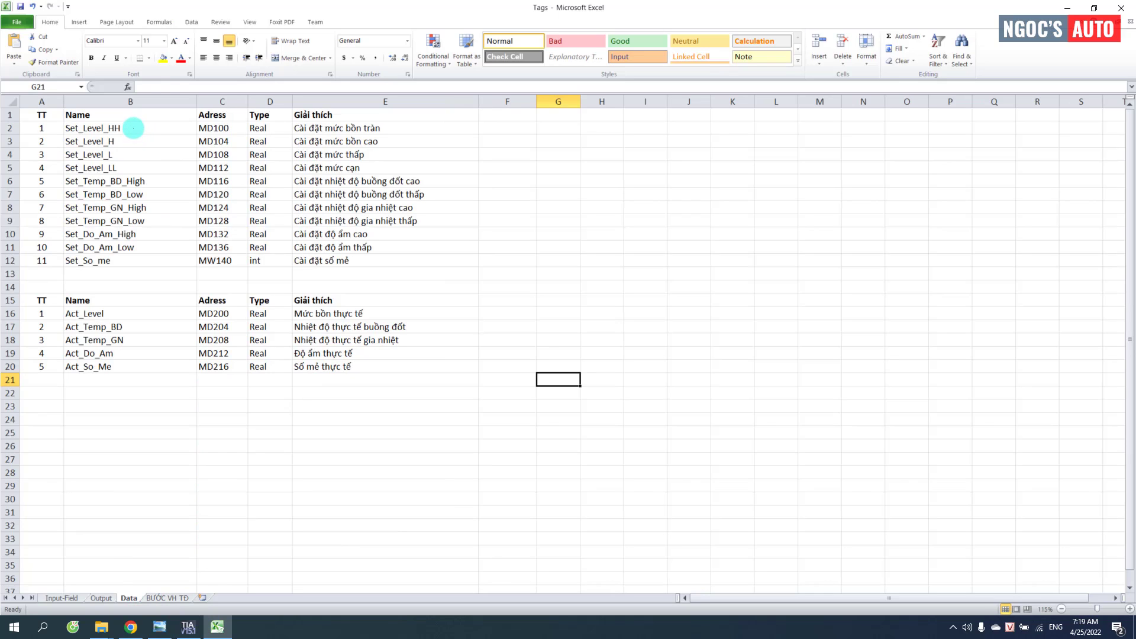
left_click_drag(133, 128, 148, 165)
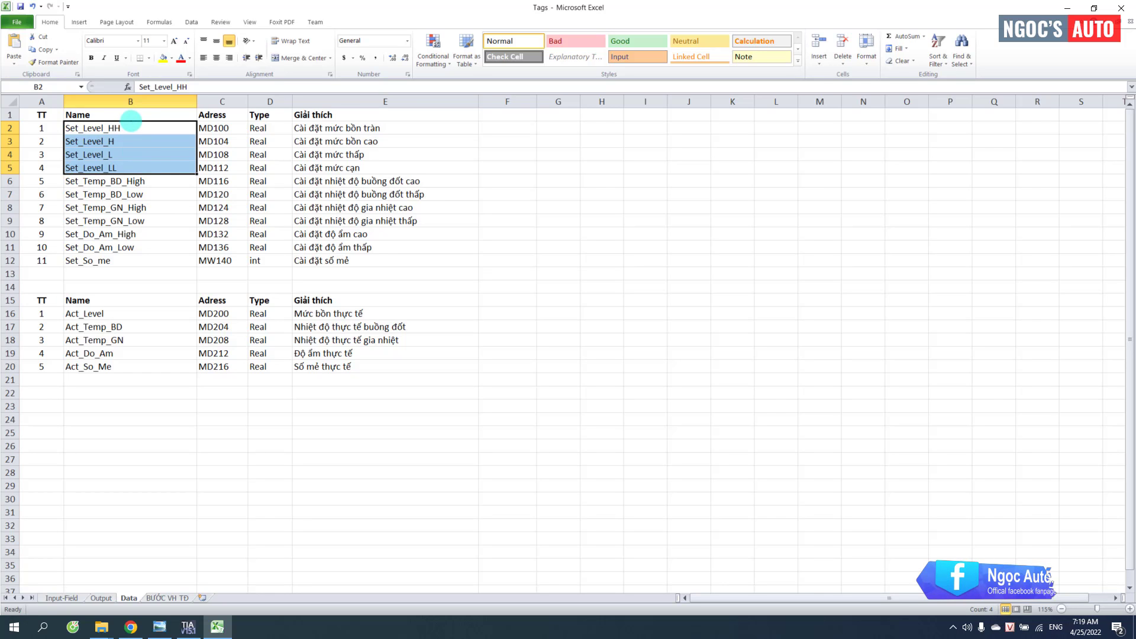
Step: Return to TIA Portal and add the label "Mức liệu HH:" in white at the top of the CÀI ĐẶT THÔNG SỐ panel
left_click(188, 627)
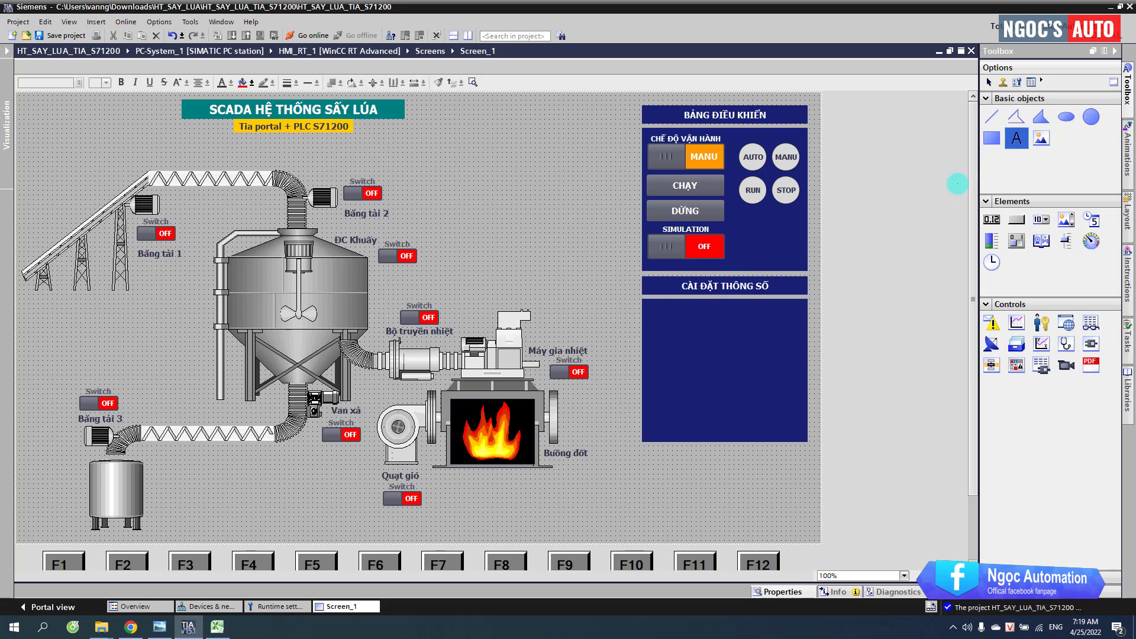
left_click(657, 314)
type("mU")
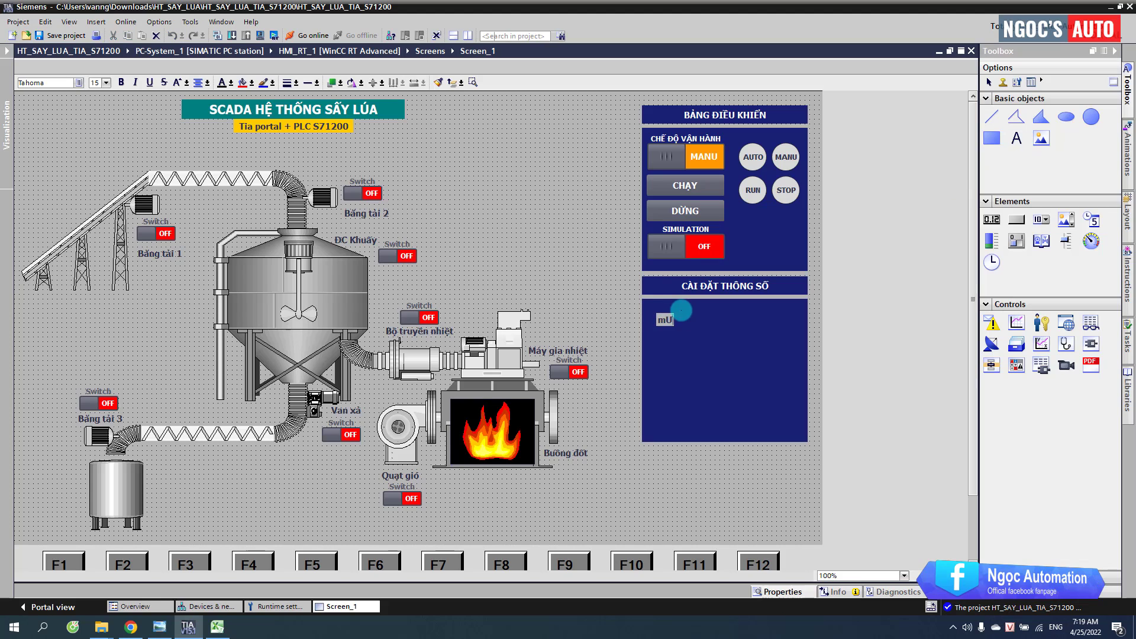
type("c liệu HH")
key("Return")
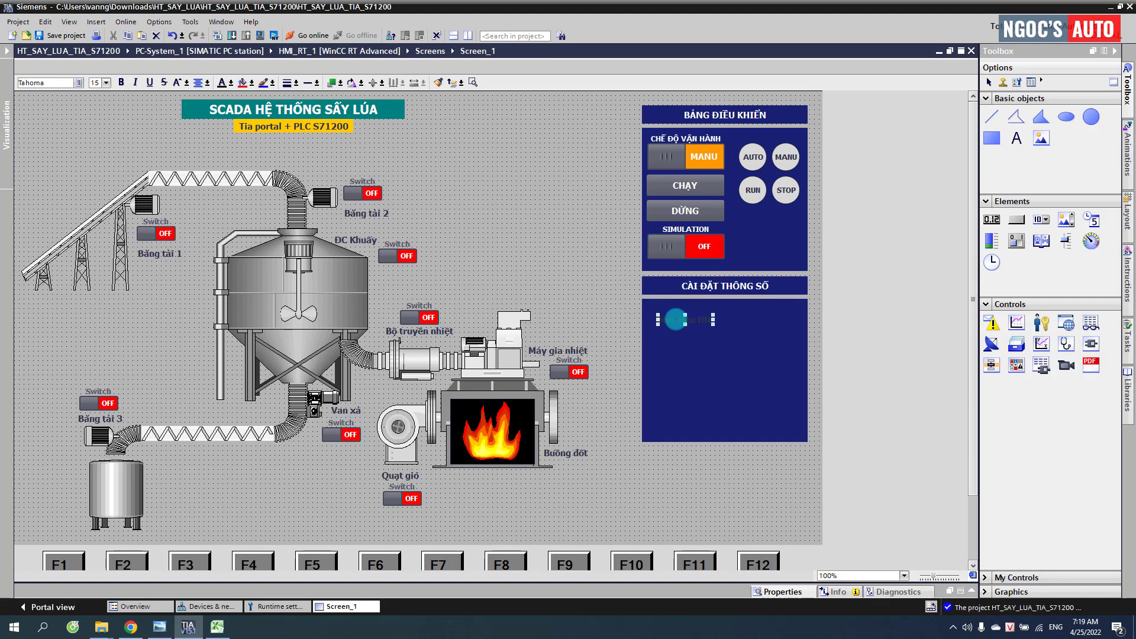
left_click(268, 83)
left_click(231, 81)
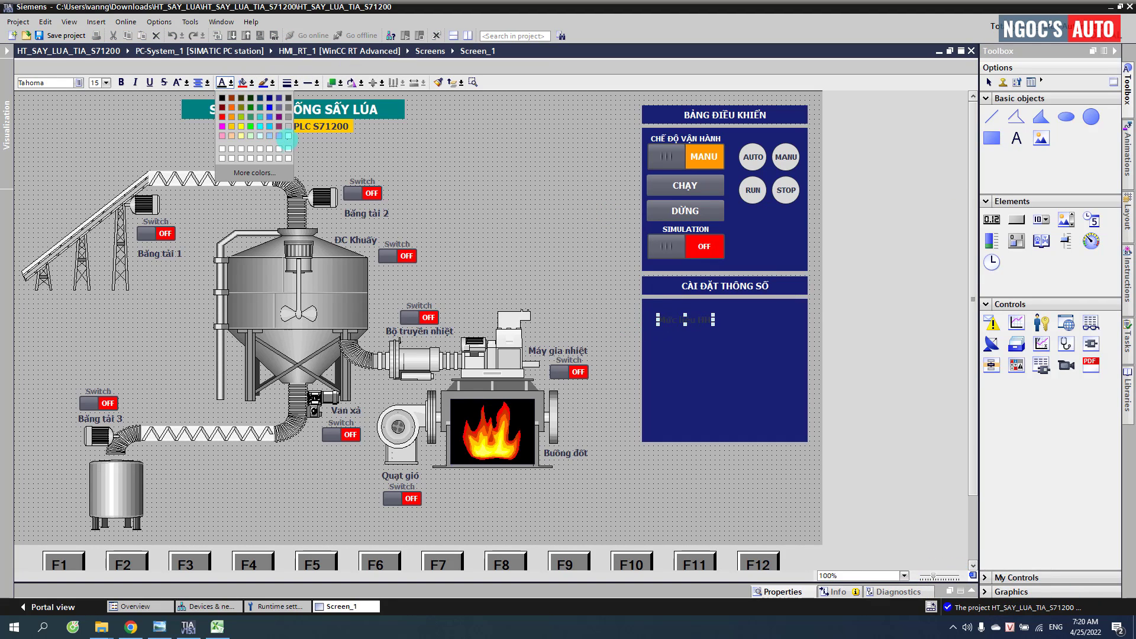
left_click(288, 136)
left_click(536, 214)
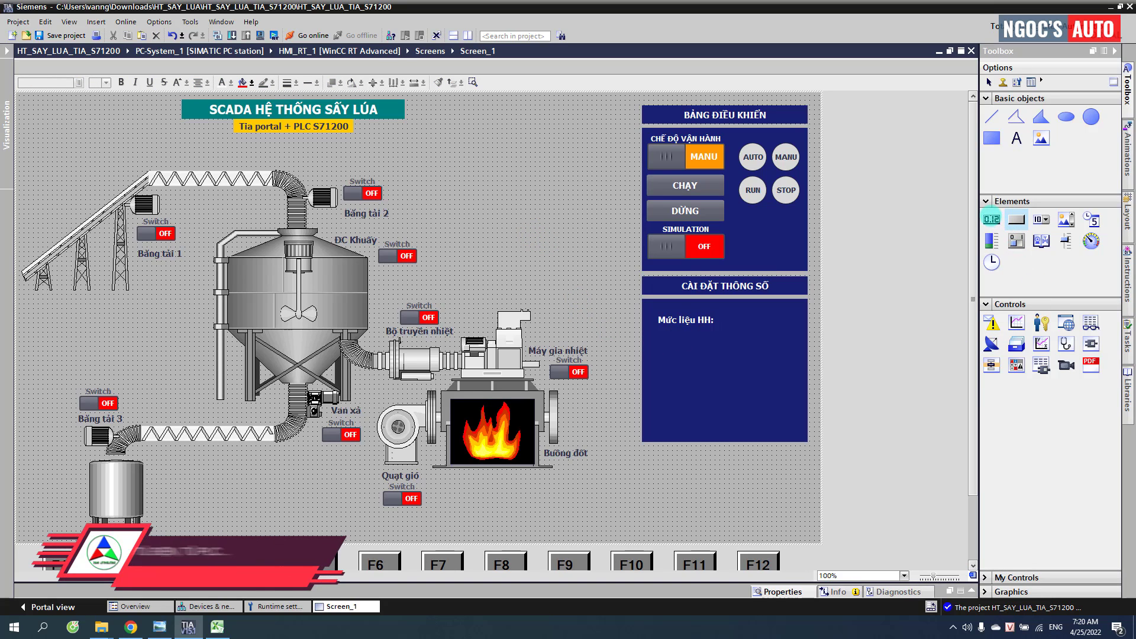
Step: Add an I/O field and the unit text [m] beside the Mức liệu HH label, and duplicate the row
left_click(991, 216)
left_click(738, 324)
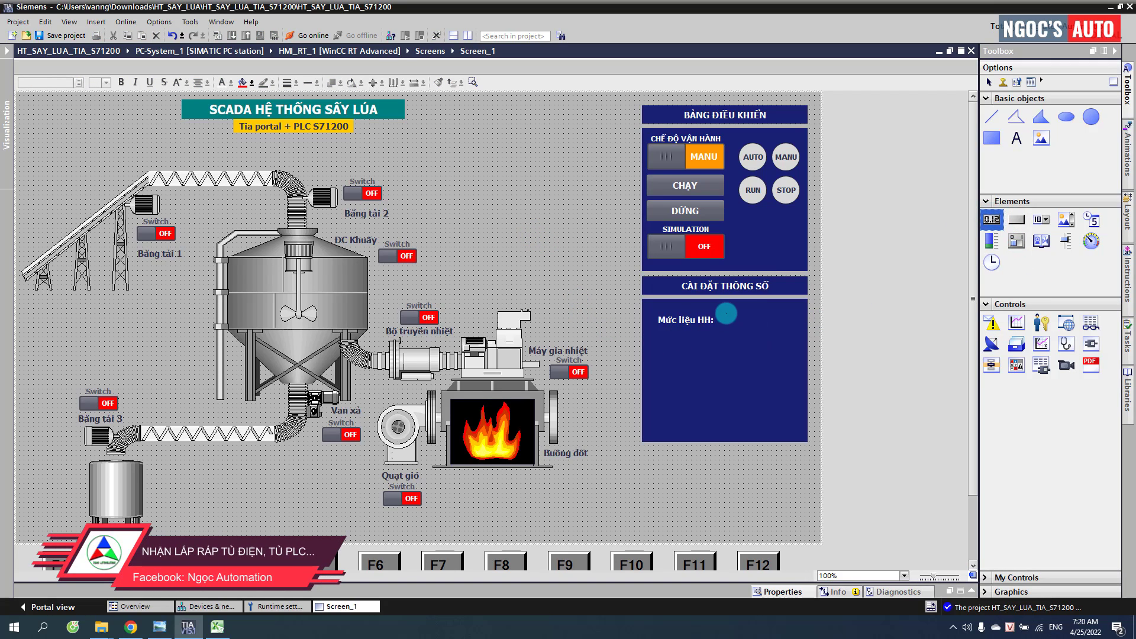
left_click(743, 321)
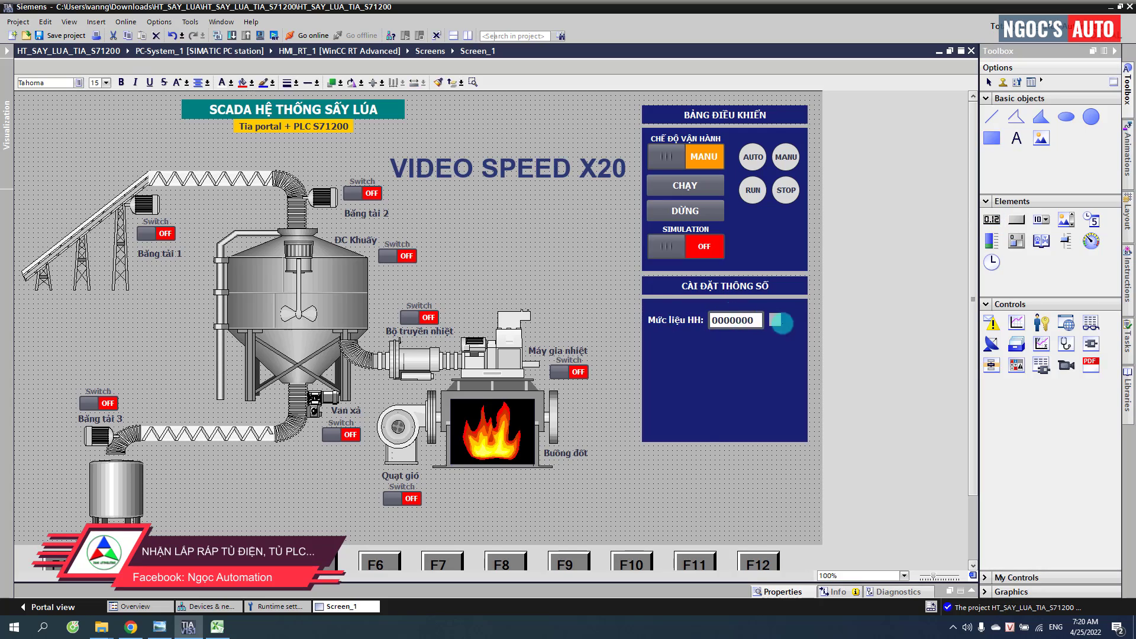
type("[m]")
key("ctrl+c")
key("ctrl+v")
Step: Following the Excel tag list, build setting rows for Mức liệu H, L, LL and Nhiệt độ BĐ, Nhiệt độ GN and Độ ẩm, each H and L
left_click(217, 627)
left_click(188, 626)
left_click(684, 414)
left_click(217, 627)
left_click_drag(130, 208, 133, 248)
left_click(188, 627)
left_click(703, 438)
left_click(216, 627)
left_click(188, 626)
Step: Select the lower setting rows and nudge them upward to tighten the row spacing
left_click_drag(633, 373, 867, 543)
key("Up")
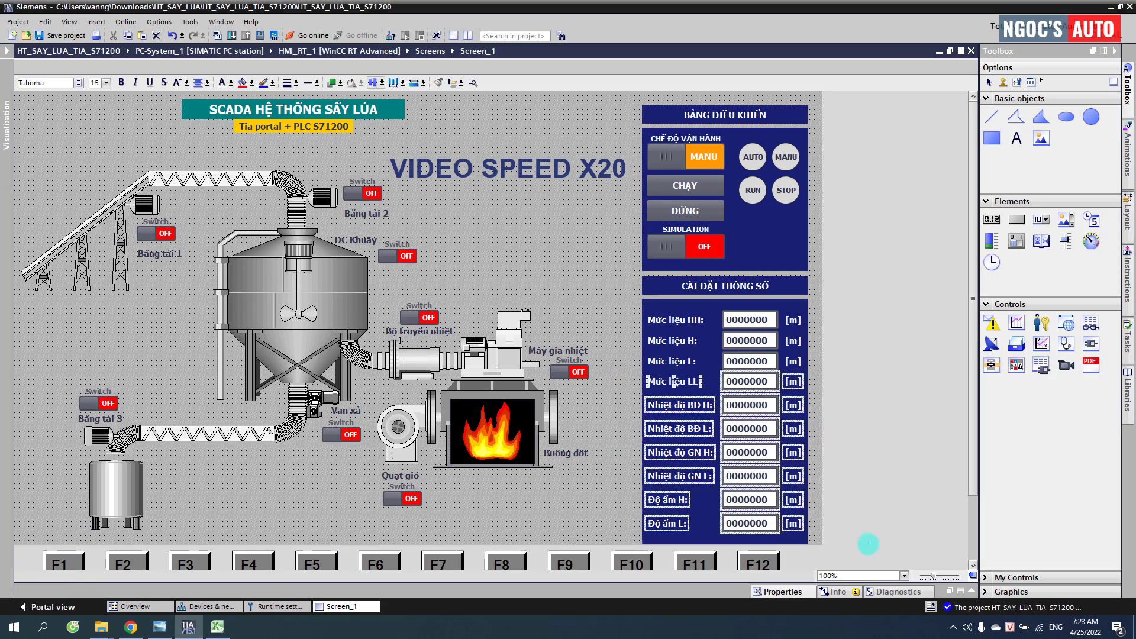
key("Up")
left_click_drag(633, 474, 636, 159)
Step: Add a Số mẻ row with the unit [-], and change the temperature and humidity units to [độ]
key("ctrl+v")
type("Số mẻ")
double_click(793, 525)
type("[-]")
double_click(793, 421)
type("[độ]")
Step: Shift both panels slightly up and right, and move the entire process drawing with its titles to the right
left_click_drag(725, 115, 729, 105)
left_click_drag(296, 284, 324, 284)
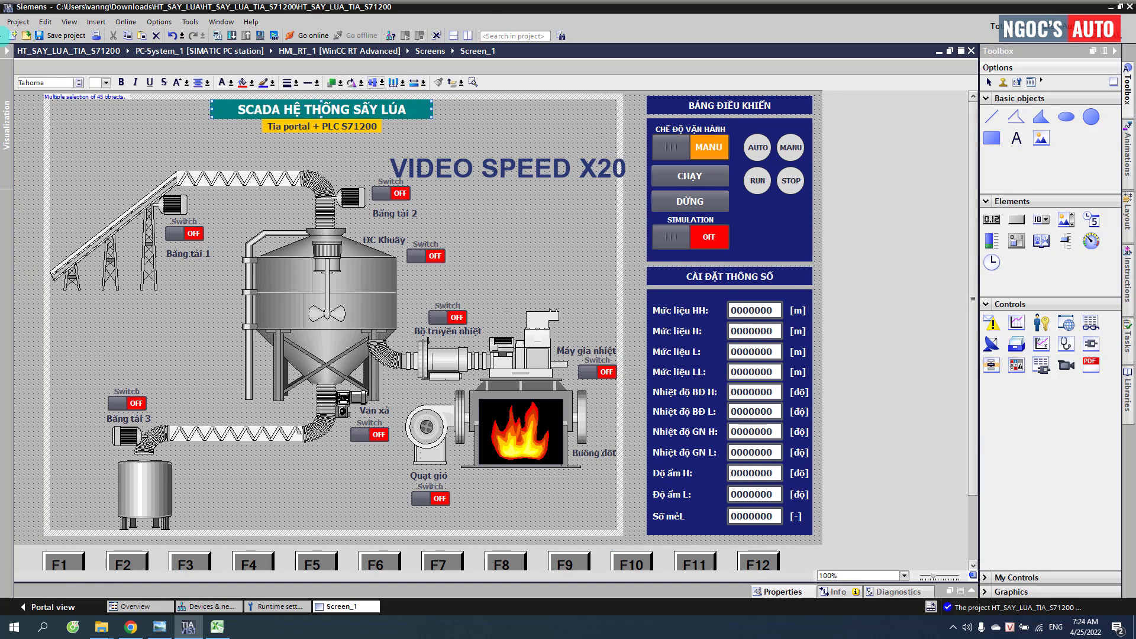
Step: Shorten the parameter panel's background slightly at its lower edge and correct the last row's label to Số mẻ:
left_click_drag(729, 542, 727, 530)
left_click(706, 308)
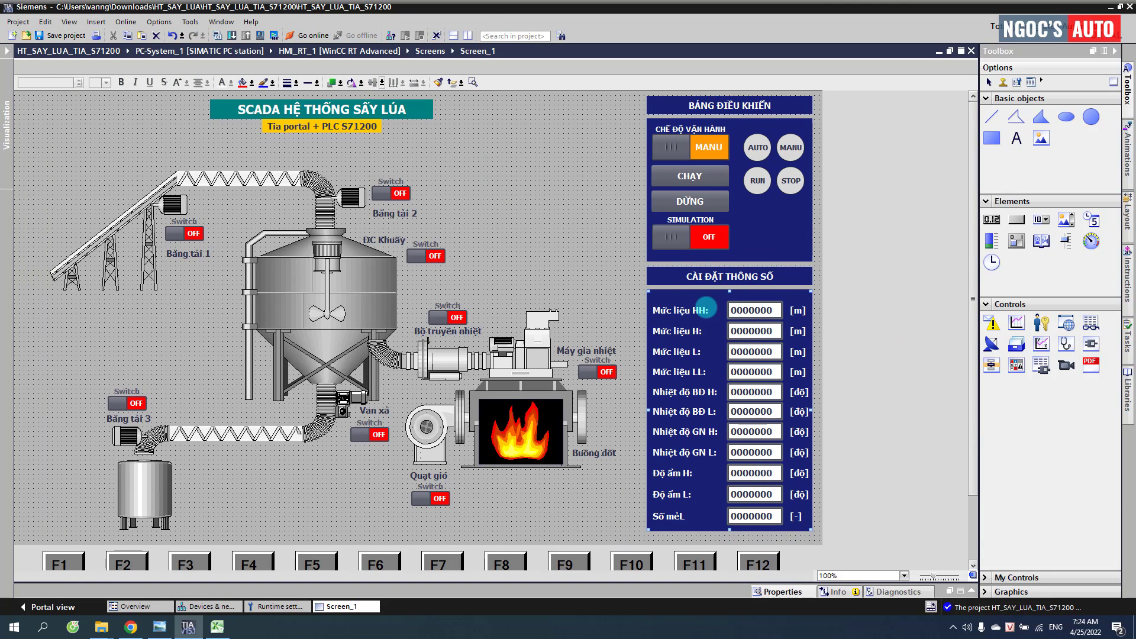
left_click(611, 306)
left_click_drag(622, 302, 824, 379)
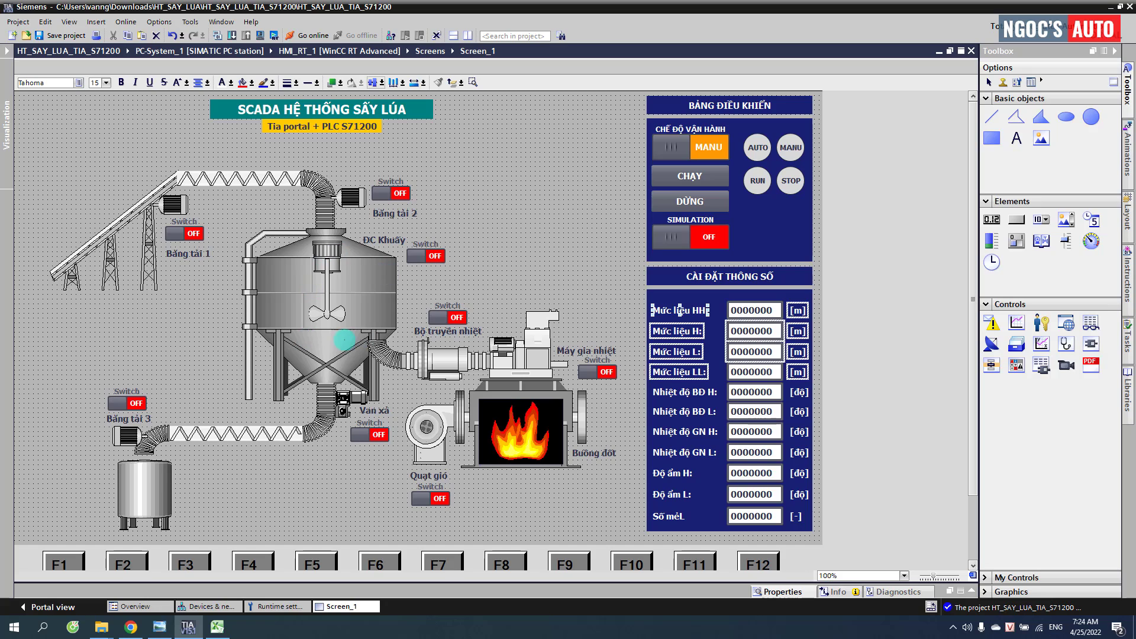
left_click_drag(629, 383, 822, 422)
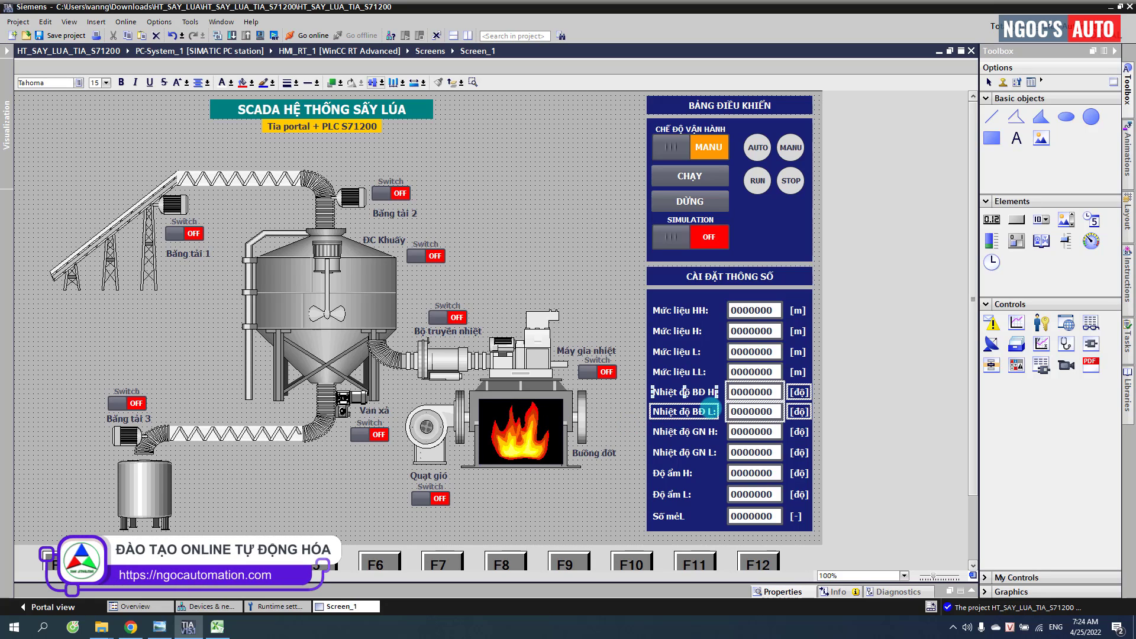
left_click_drag(625, 420, 825, 466)
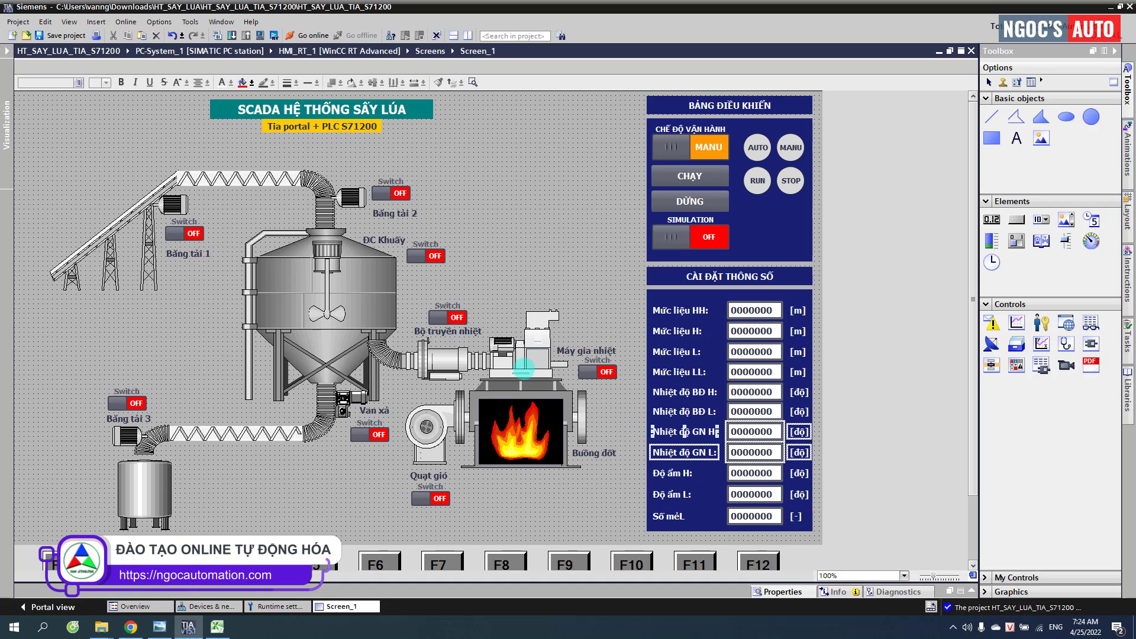
left_click_drag(631, 467, 792, 502)
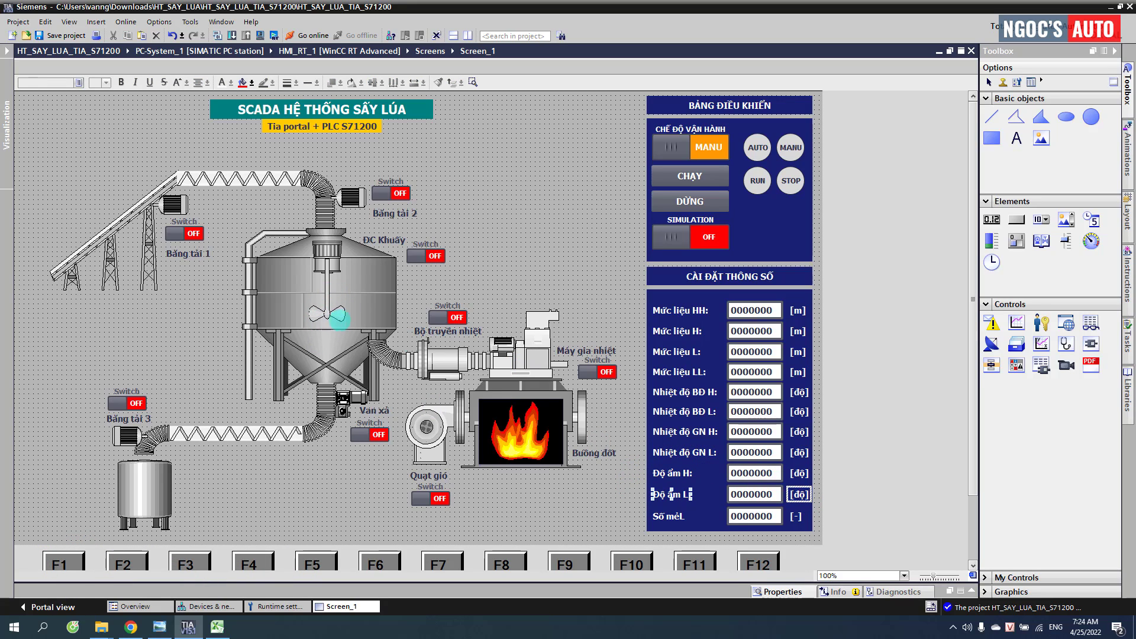
double_click(669, 516)
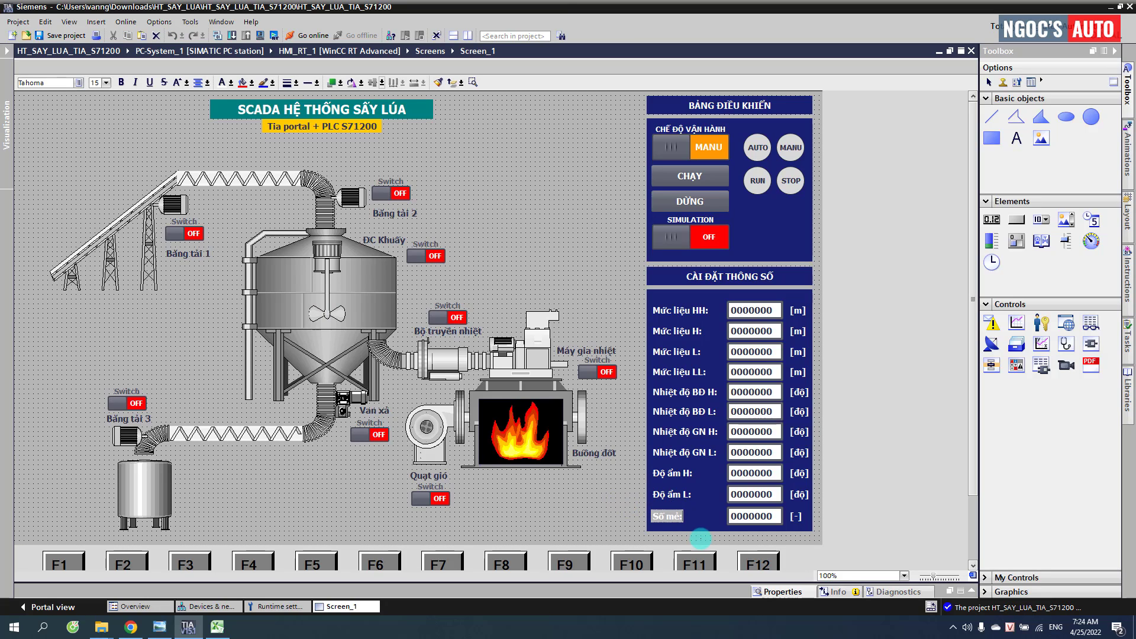
left_click(608, 516)
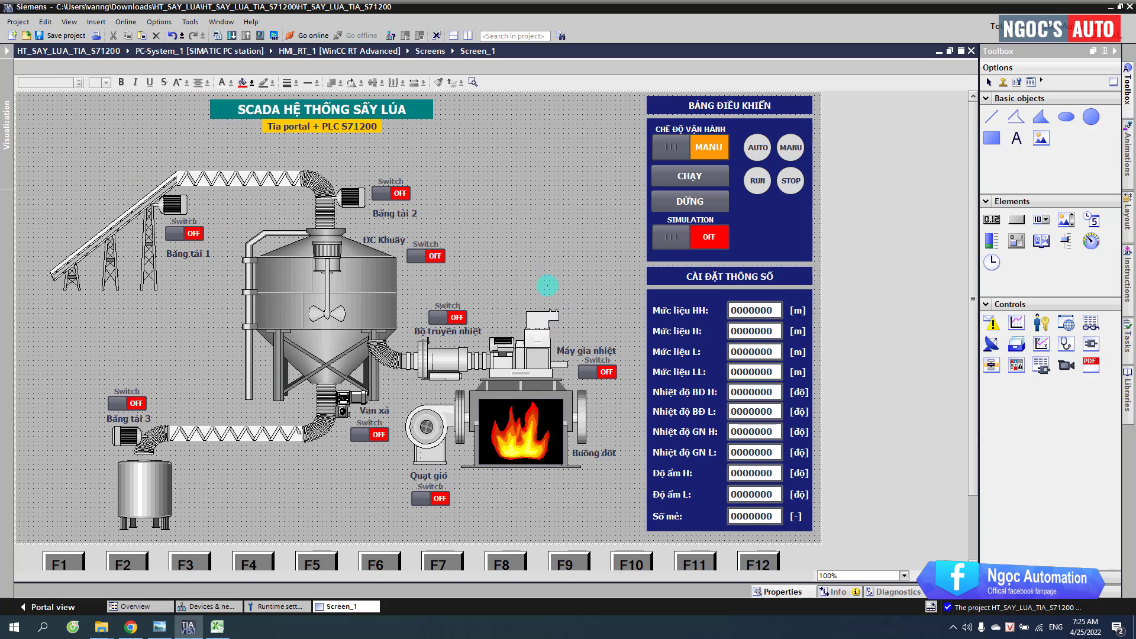
Step: Copy the Nhiệt độ BĐ H value field with its unit and place the copy above the Máy gia nhiệt label
left_click(758, 311)
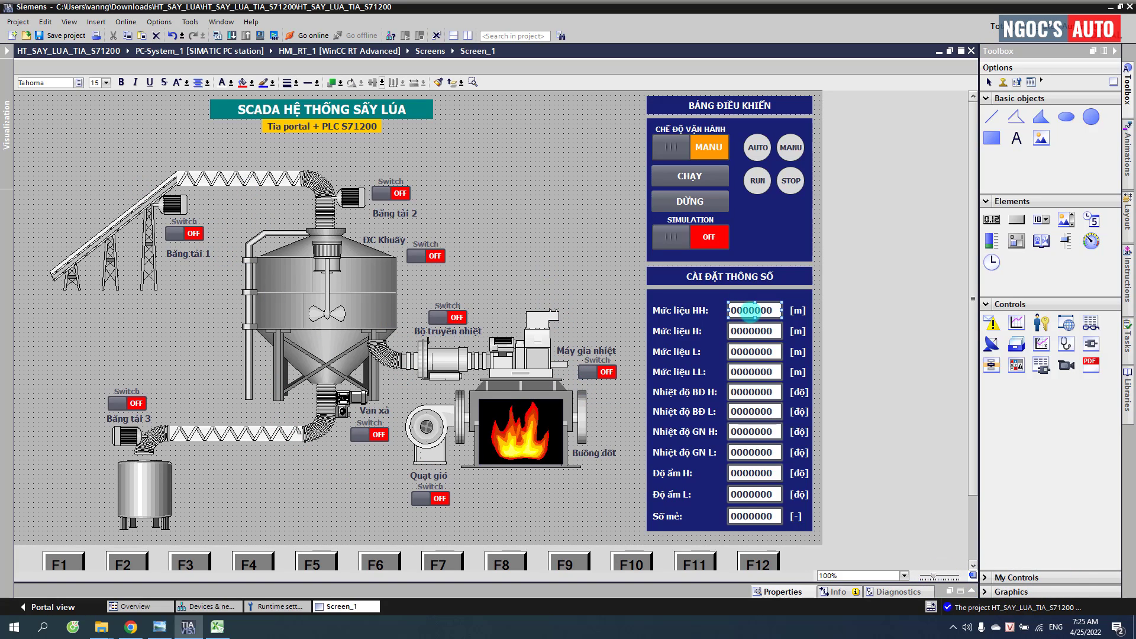
left_click_drag(758, 311, 592, 331)
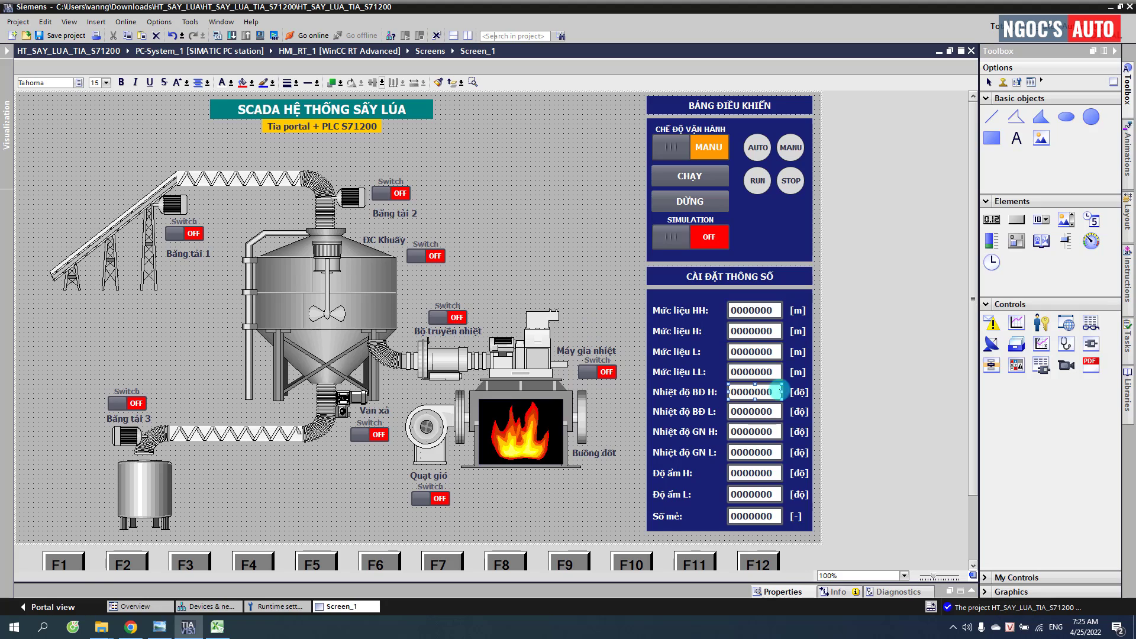
left_click(799, 391, "shift")
key("ctrl+c")
key("ctrl+v")
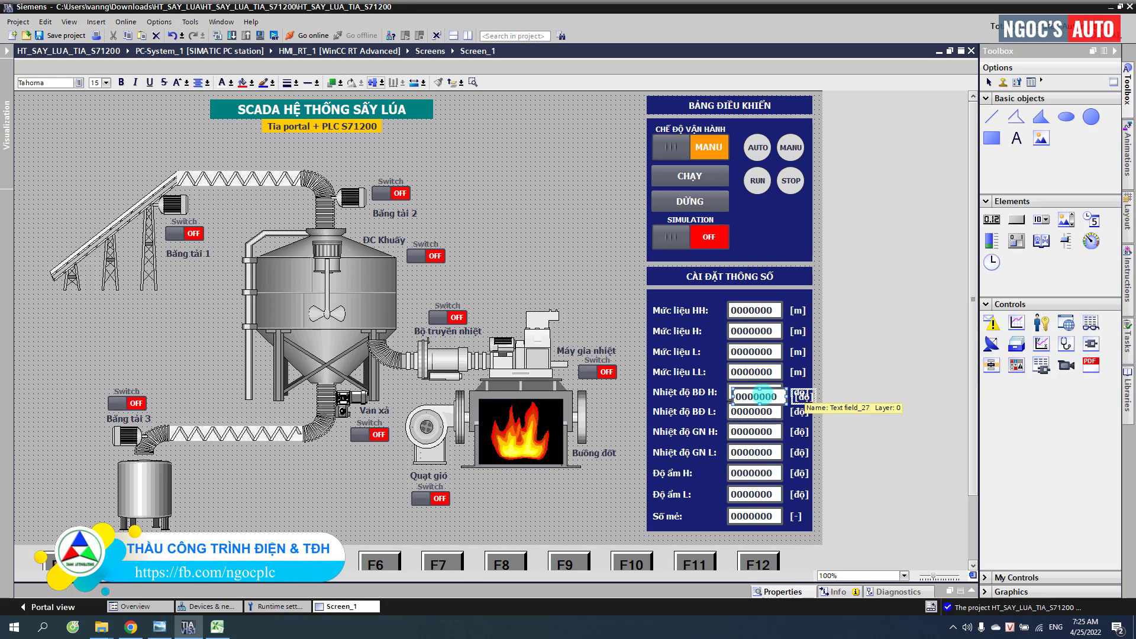
left_click_drag(760, 396, 587, 335)
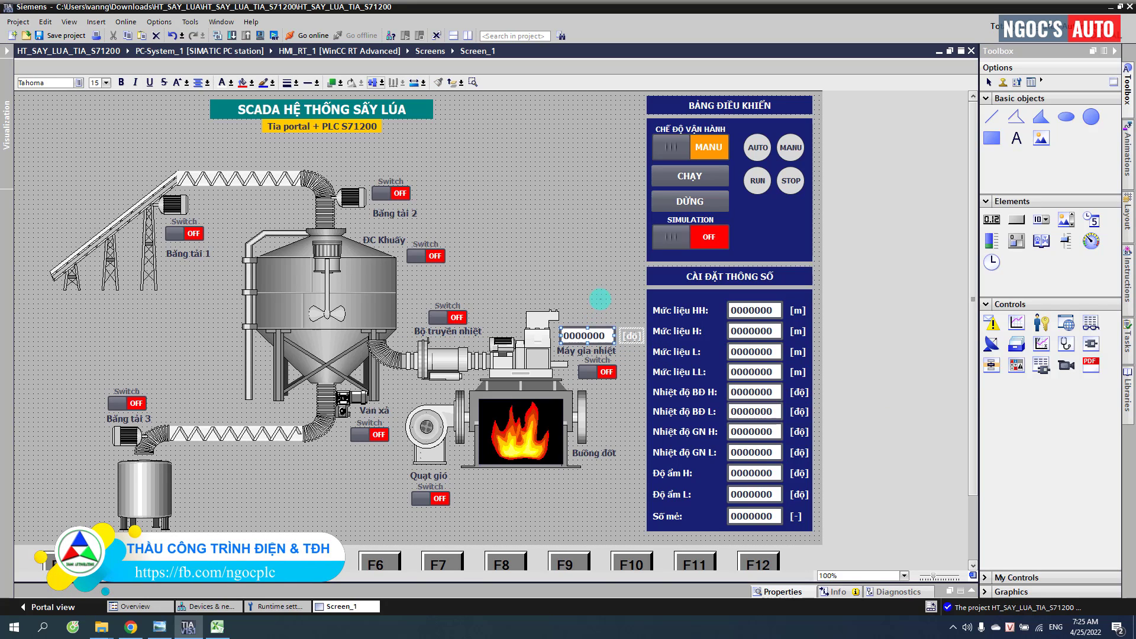
Step: Turn the copied field's unit into a dark [Độ] label, narrow the value field and set the unit directly beside it
left_click(626, 335)
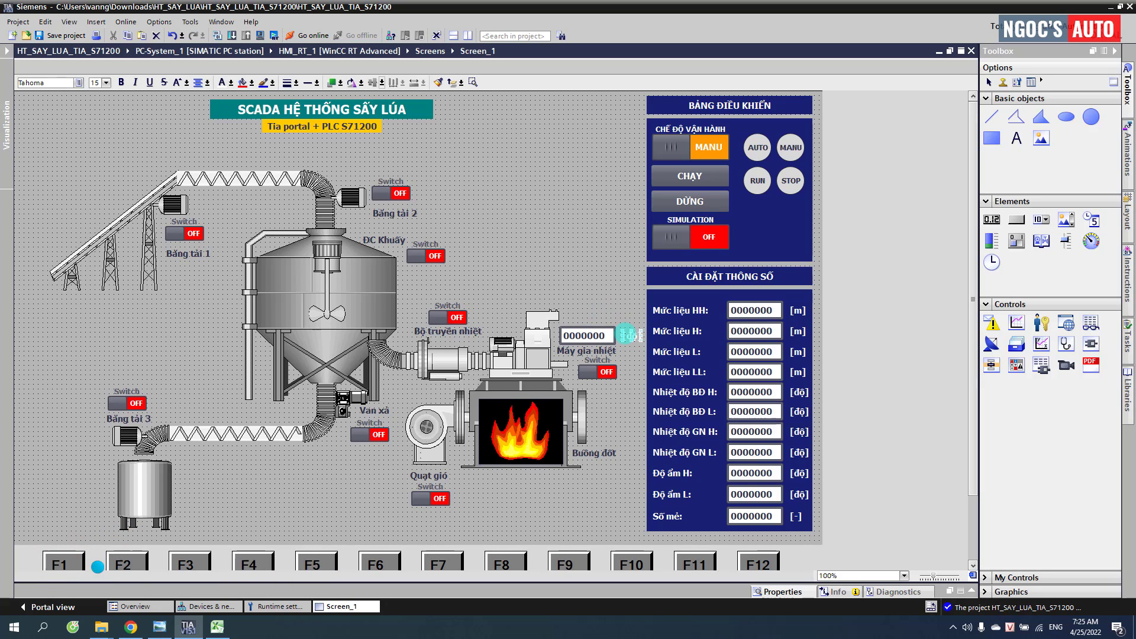
left_click(388, 238)
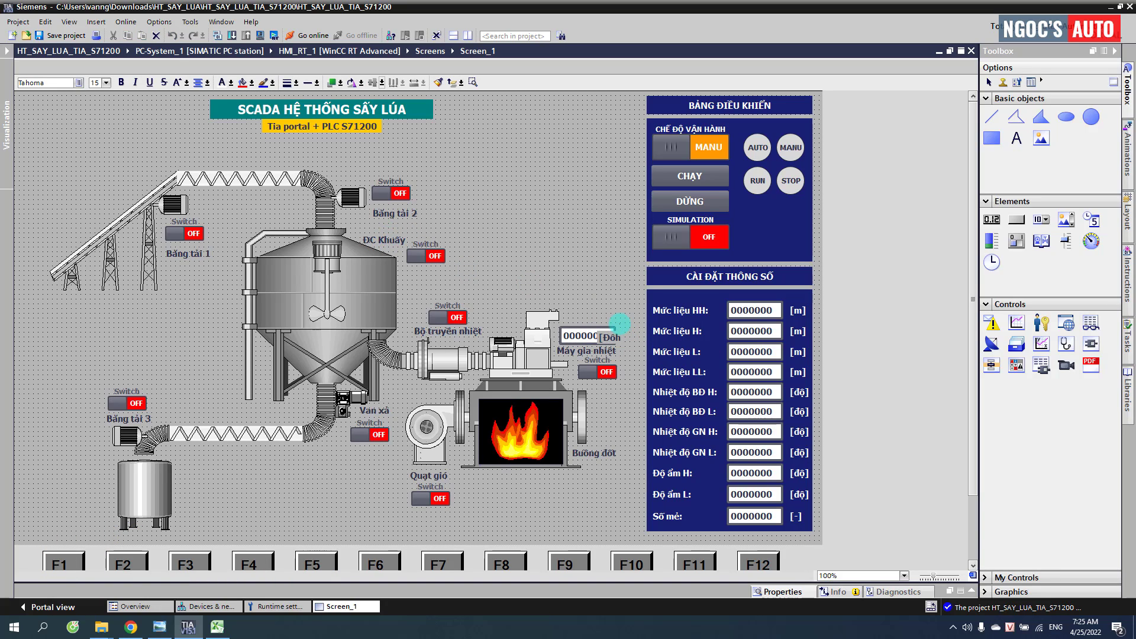
left_click(618, 318)
left_click(563, 335)
left_click(627, 336, "shift")
left_click_drag(559, 335, 604, 336)
left_click(583, 335)
Step: Give the Máy gia nhiệt value field a border width of 2 and a grey 192, 192, 192 background
right_click(582, 336)
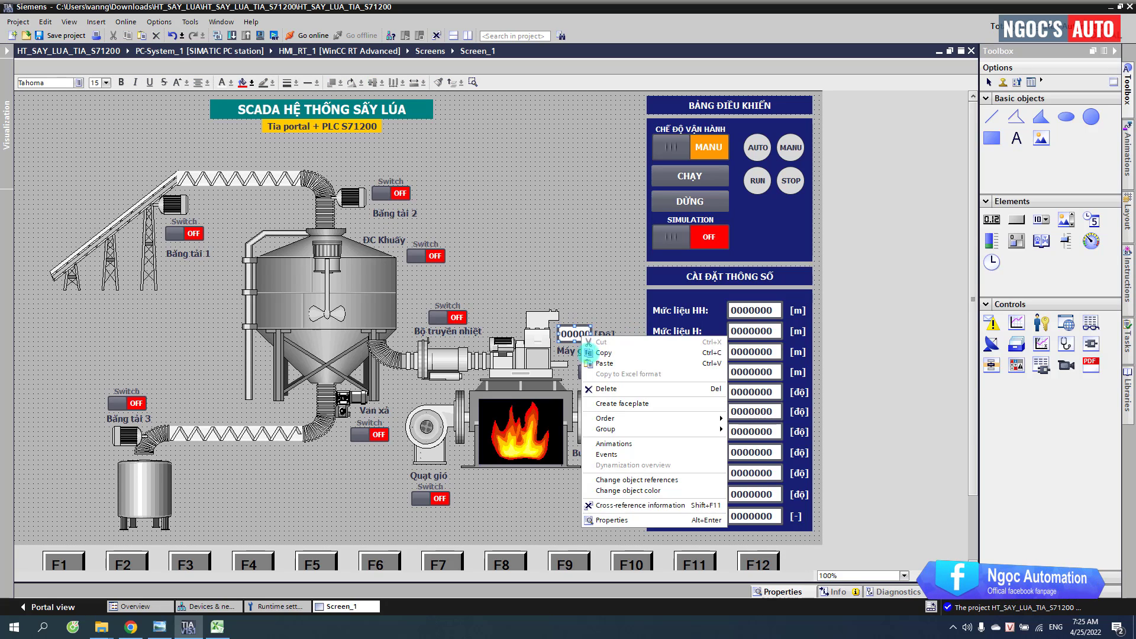
left_click(607, 519)
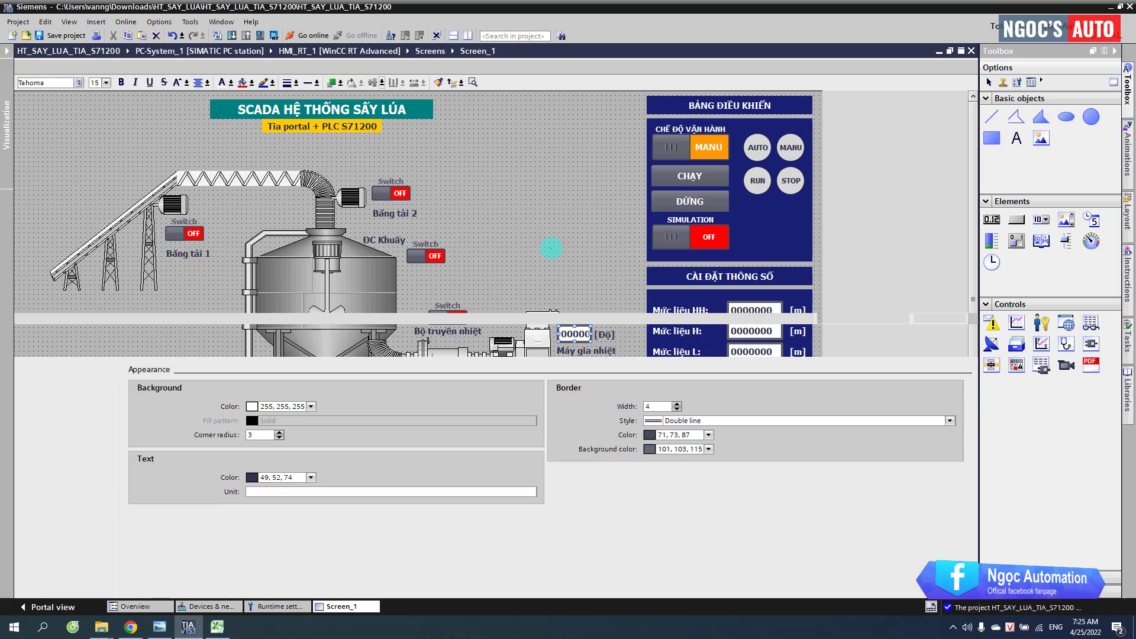
left_click(677, 409)
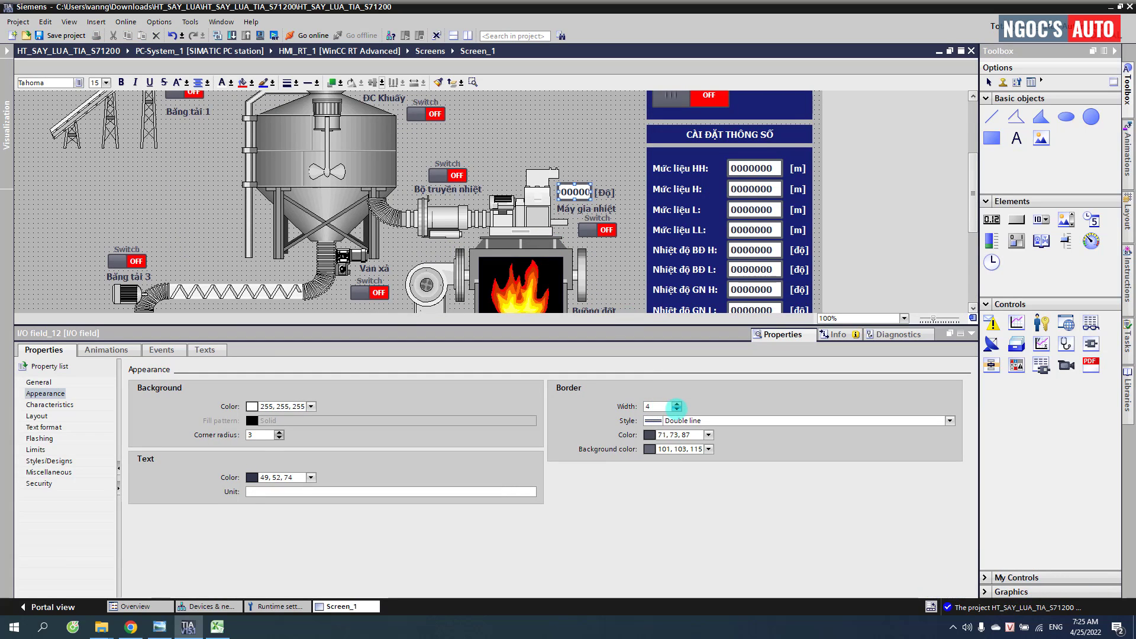
left_click(677, 409)
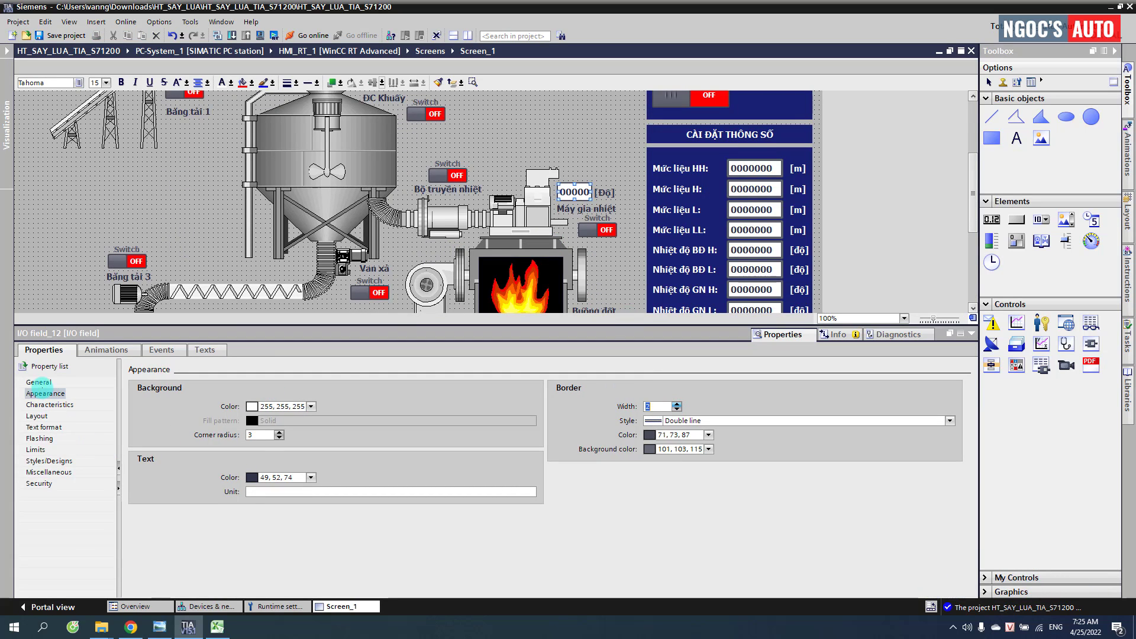
left_click(310, 406)
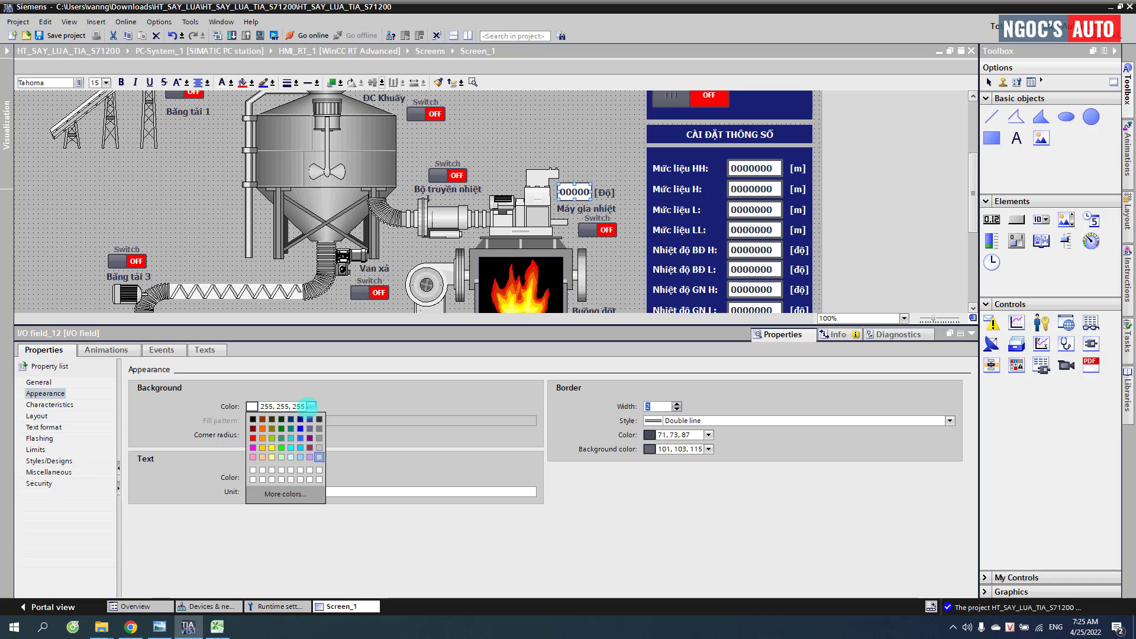
left_click(319, 456)
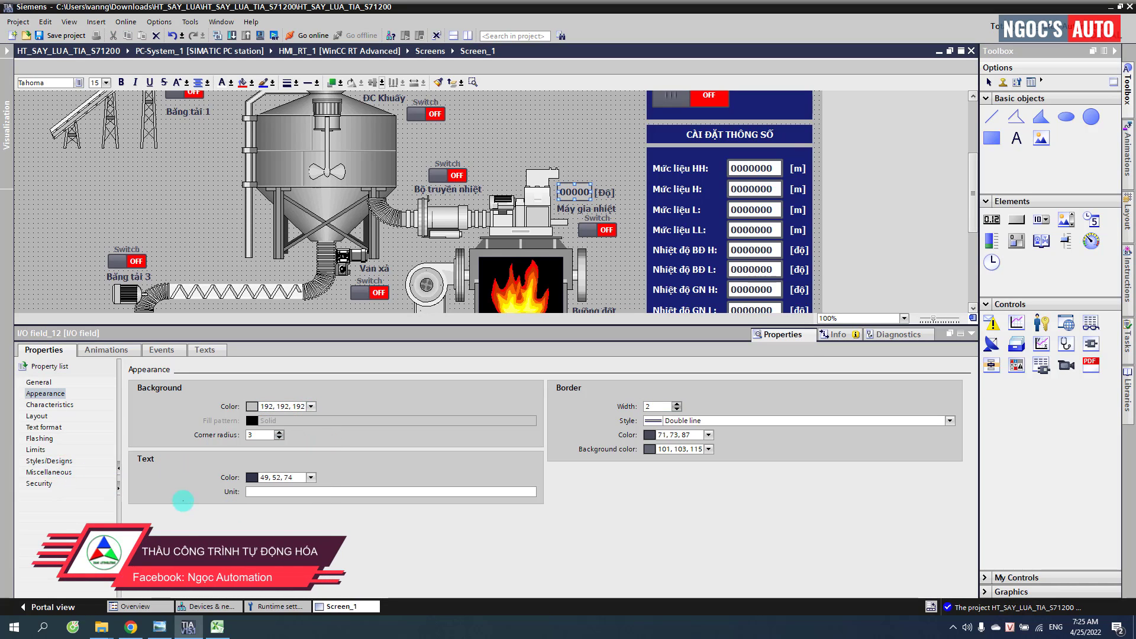
Step: Set the Máy gia nhiệt value field's mode to Output and close its properties
left_click(36, 381)
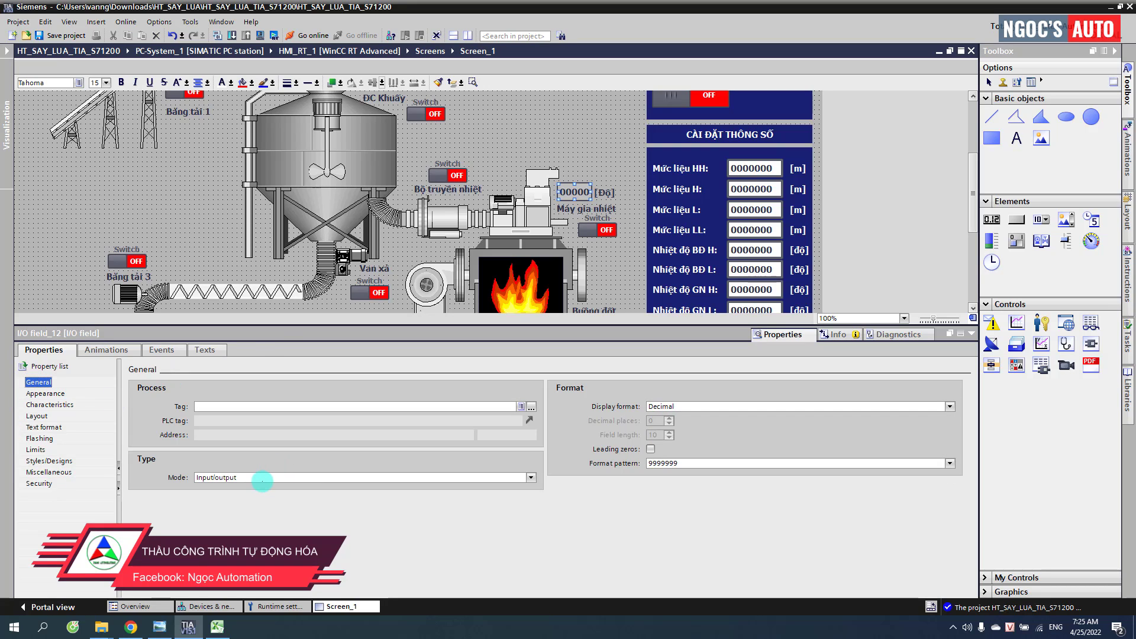
left_click(262, 481)
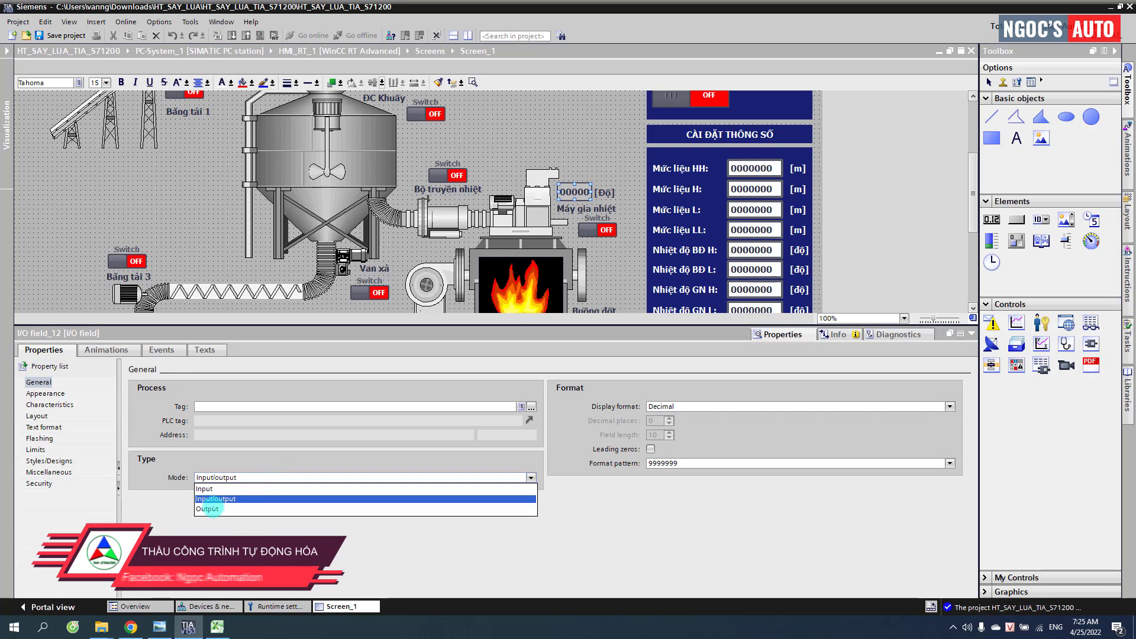
left_click(213, 507)
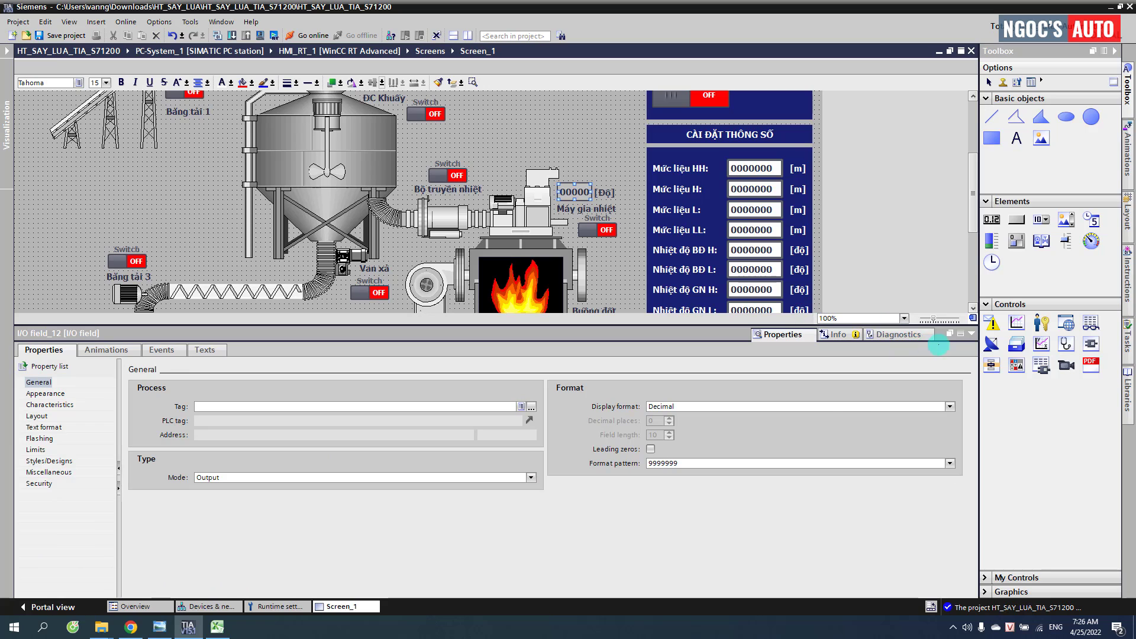
left_click(971, 333)
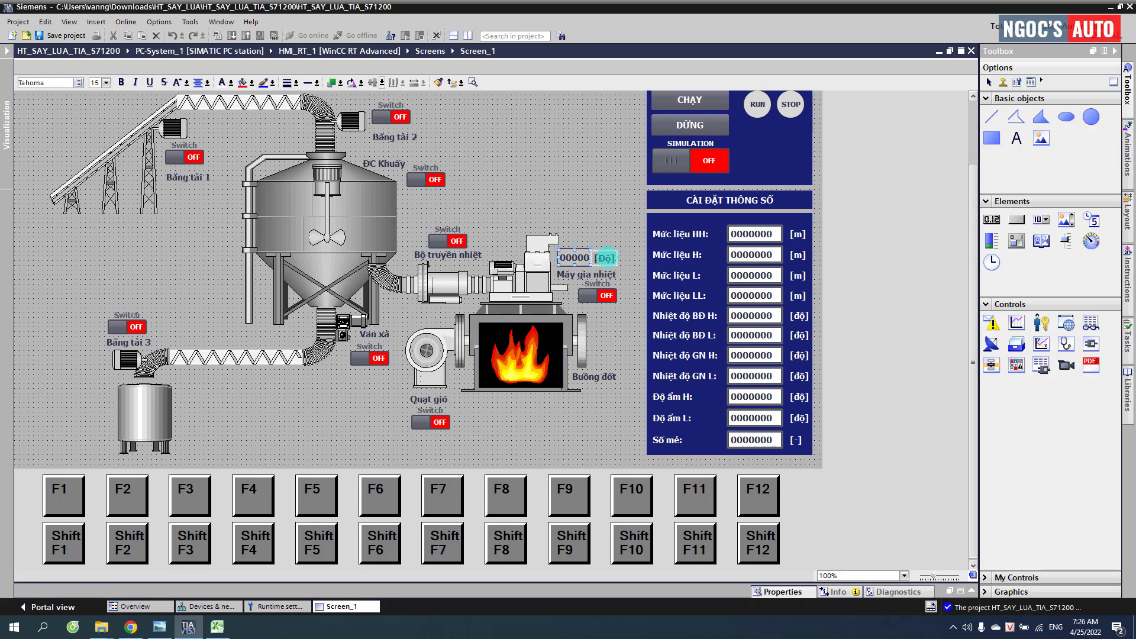
Step: Place copies of the output field and its [Độ] unit above the Buồng đốt label and beside the tank's right wall
left_click(605, 257, "ctrl")
left_click_drag(604, 259, 624, 352)
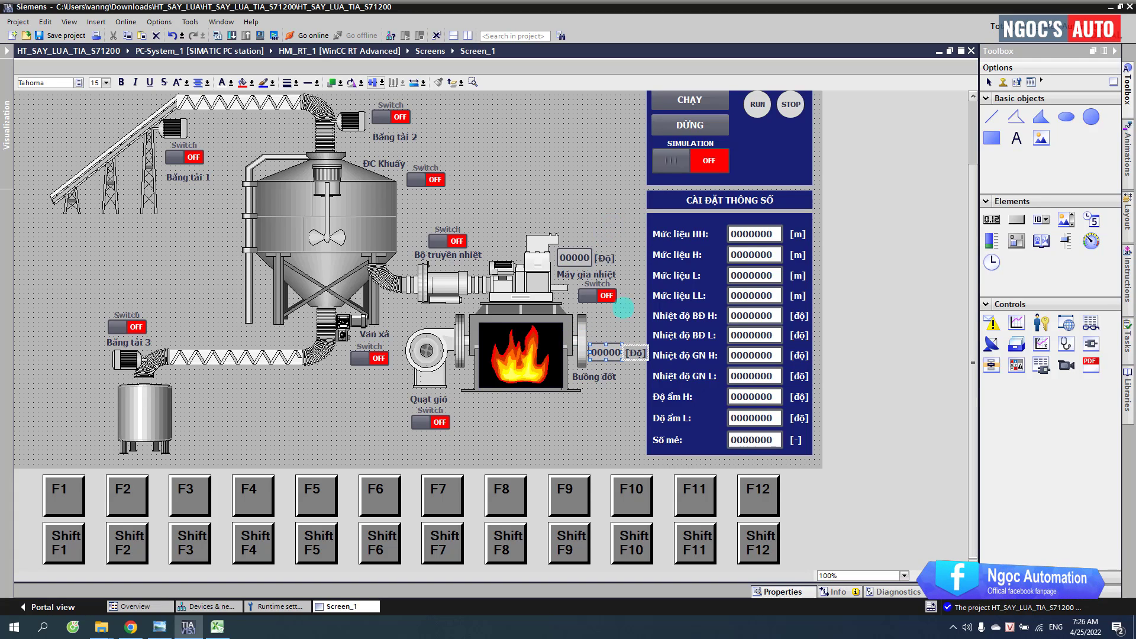
key("ctrl+v")
left_click_drag(609, 355, 385, 222)
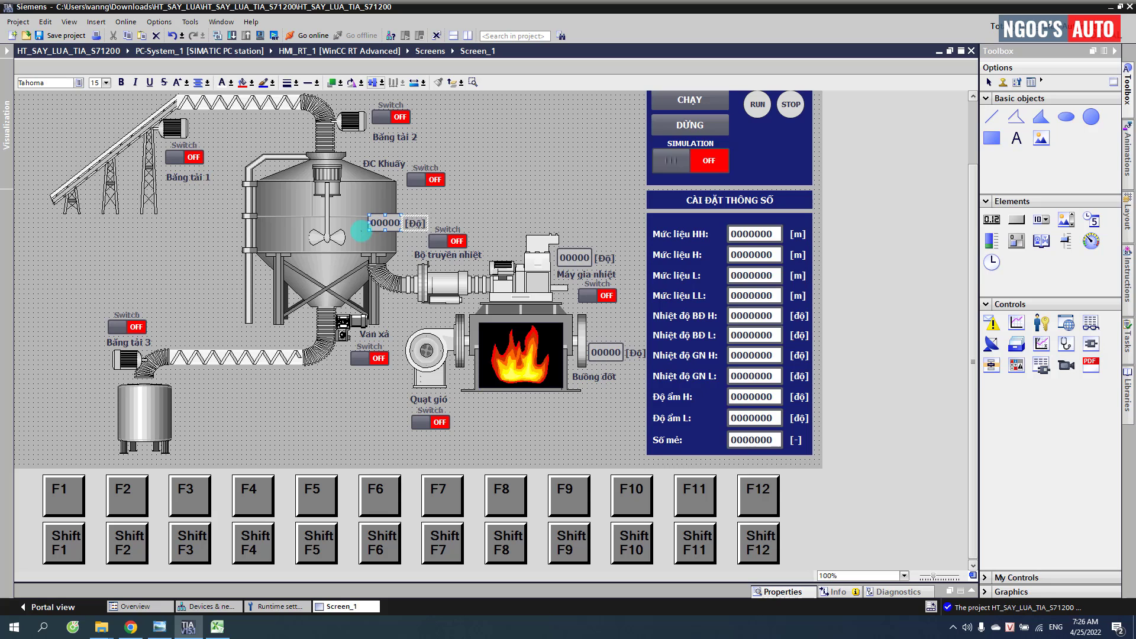
key("Right")
key("Right")
key("Right")
Step: Place more output field copies left of the tank and right of Băng tải 2, and set the tank-level unit to [m]
scroll(361, 228, "up", 2)
left_click_drag(416, 288, 552, 213)
double_click(224, 294)
type("m")
left_click(213, 332)
Step: Label the output field right of Băng tải 2 Số mẻ TT: and set its unit and the Số mẻ setting's unit to [Mẻ]
double_click(488, 176)
type("Số mẻ TT:")
double_click(565, 175)
type("-")
double_click(795, 511)
type("Mẻ")
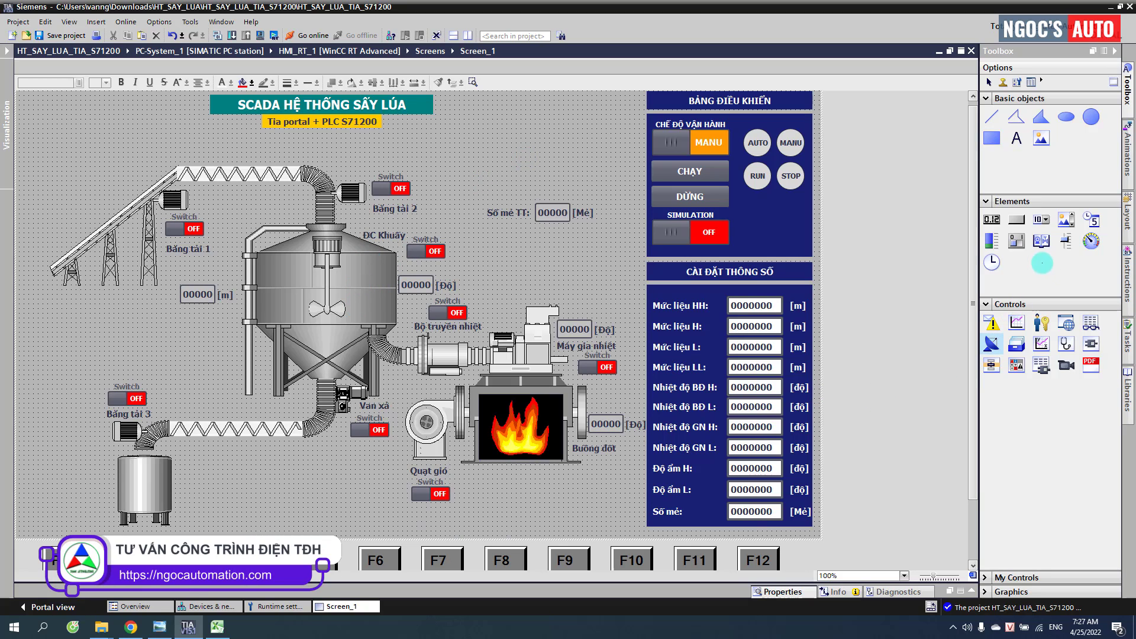
Step: Draw a vertical bar on the right part of the tank and enable its layout with inner bar
left_click(992, 239)
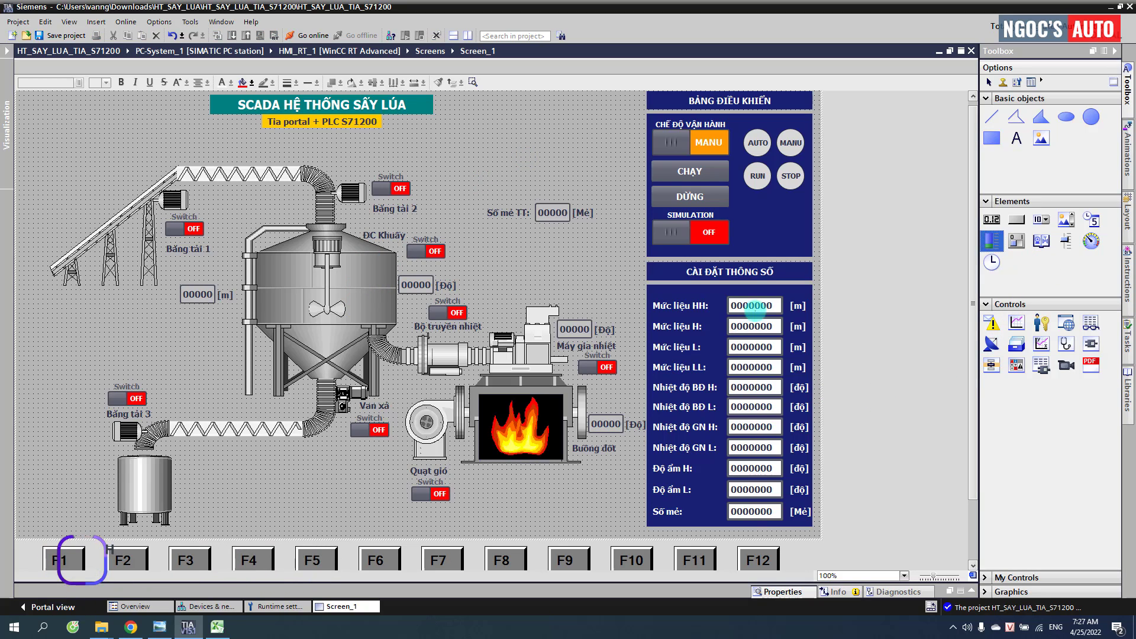
left_click_drag(354, 253, 389, 325)
right_click(379, 309)
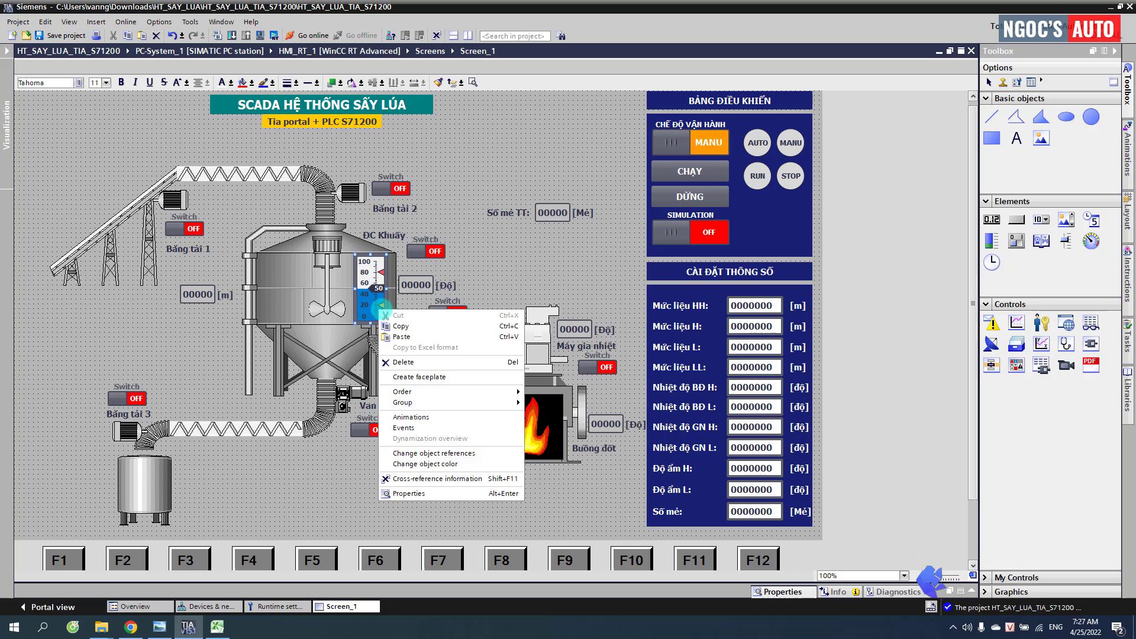
left_click(409, 493)
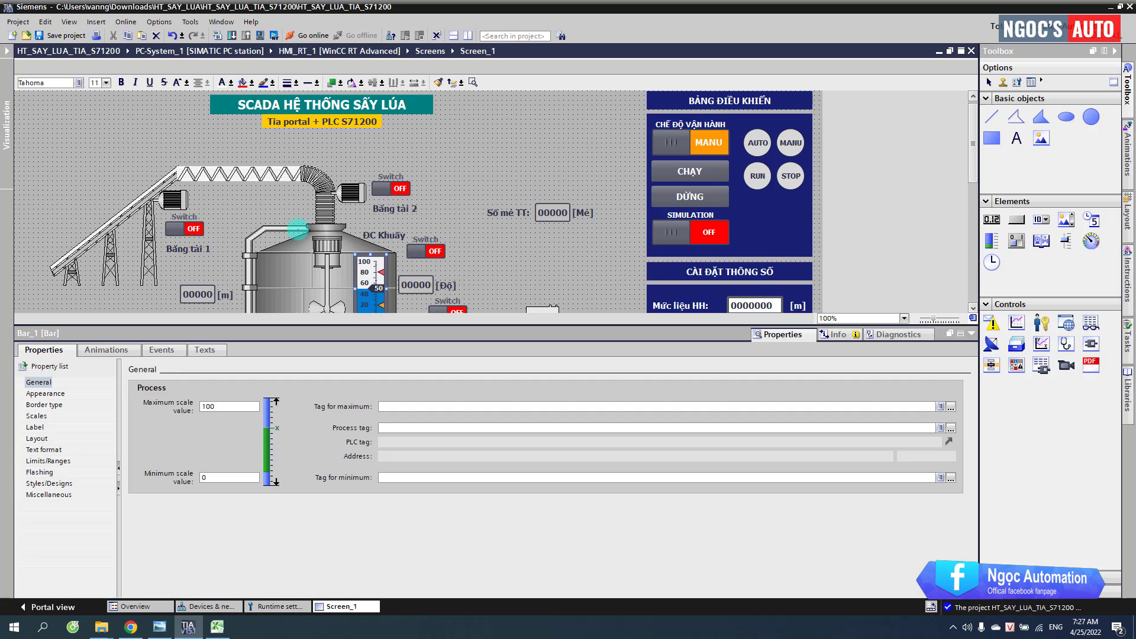
left_click(45, 393)
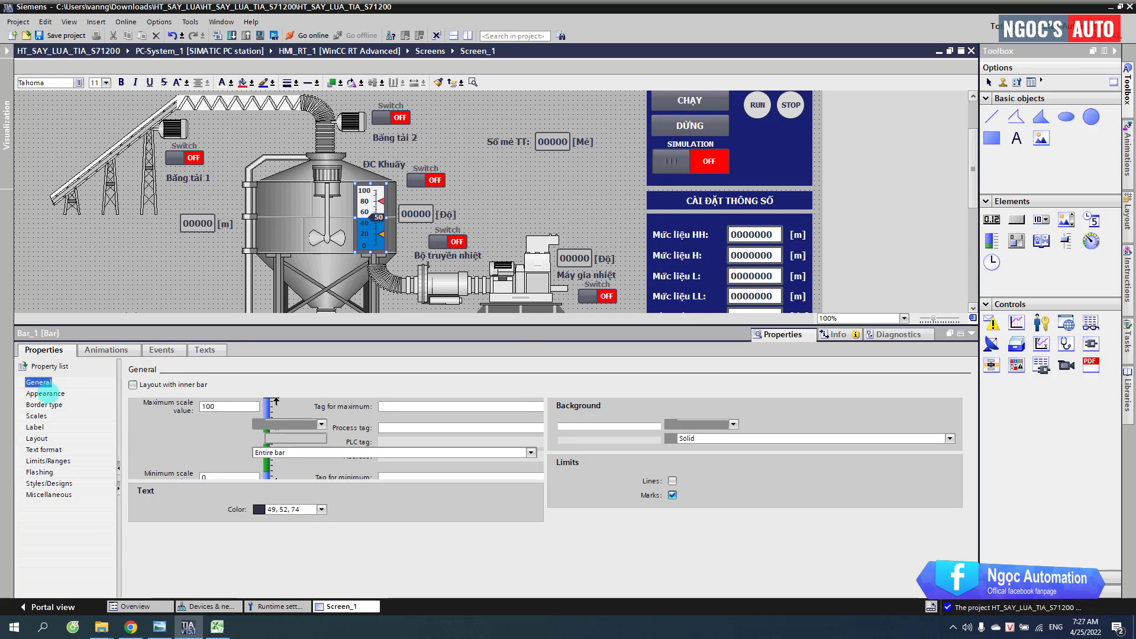
left_click(133, 385)
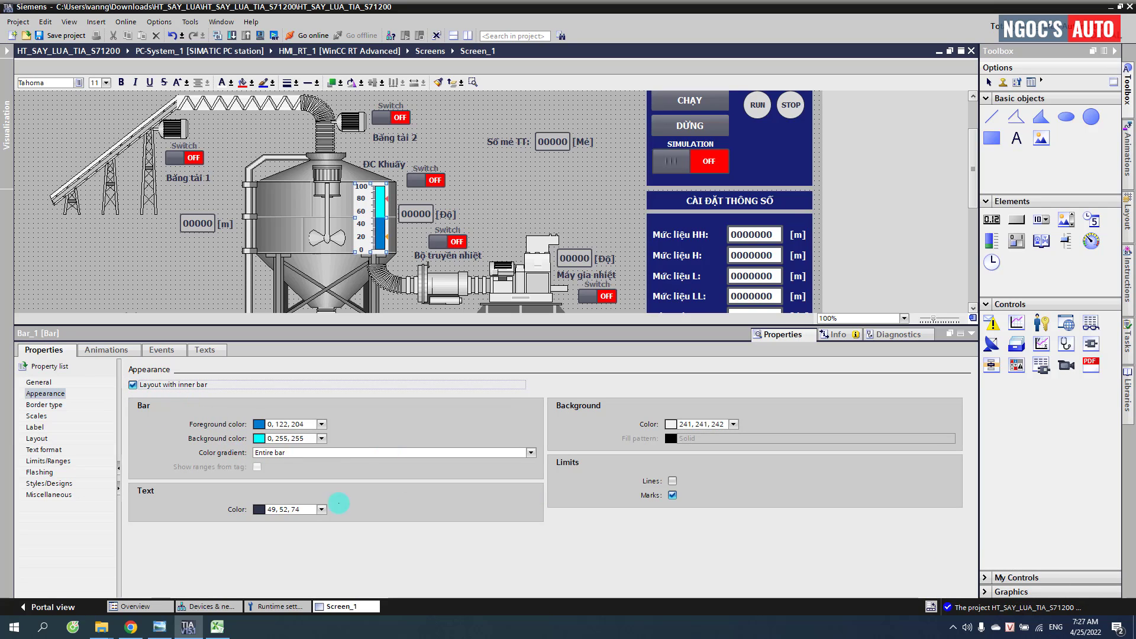
Step: Set the tank bar's bar style to None and hide its scale
left_click(52, 405)
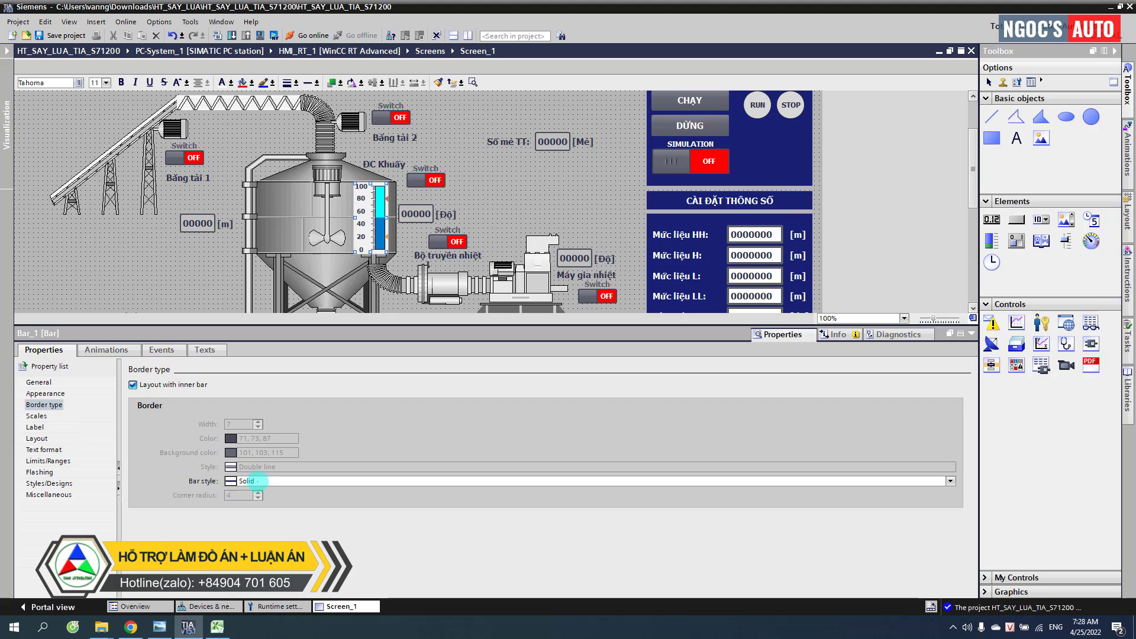
left_click(258, 481)
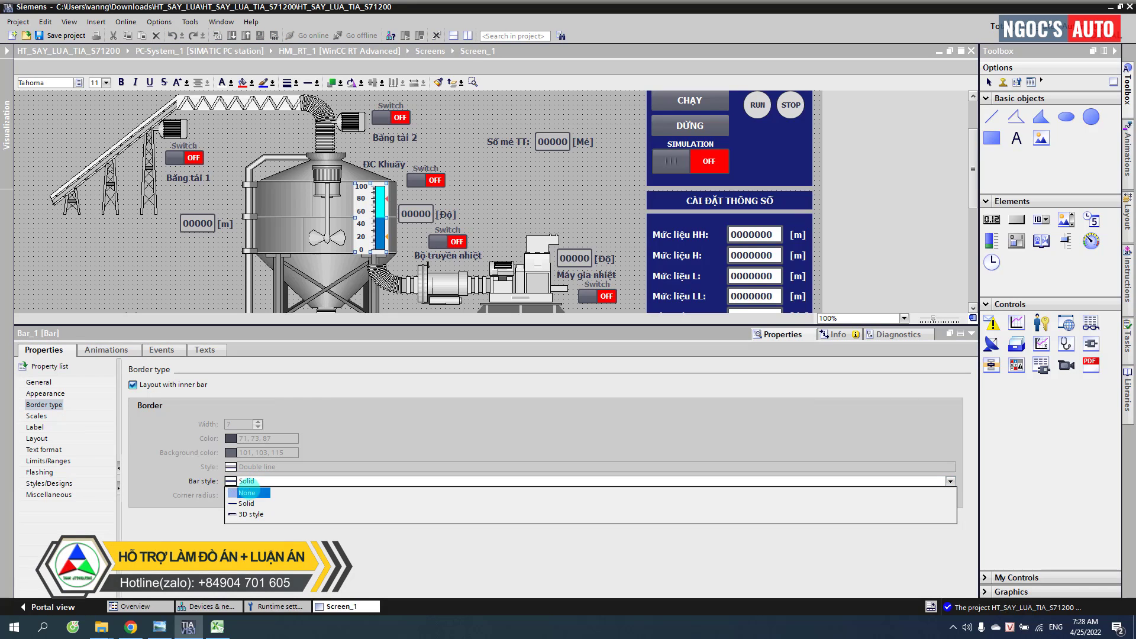
left_click(247, 491)
left_click(37, 416)
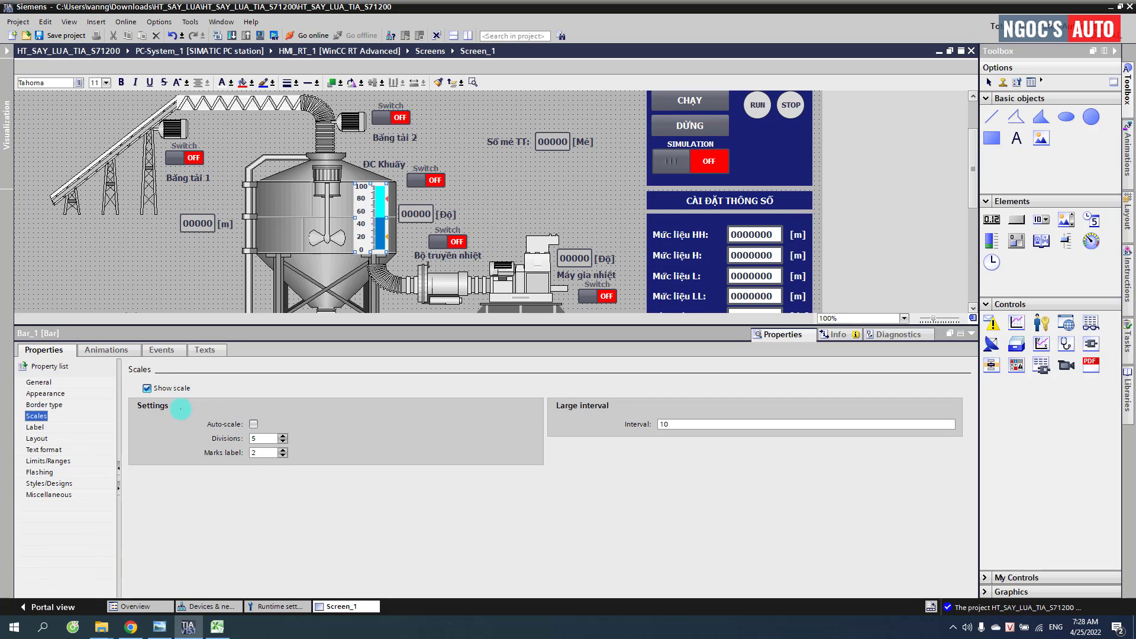
left_click(147, 388)
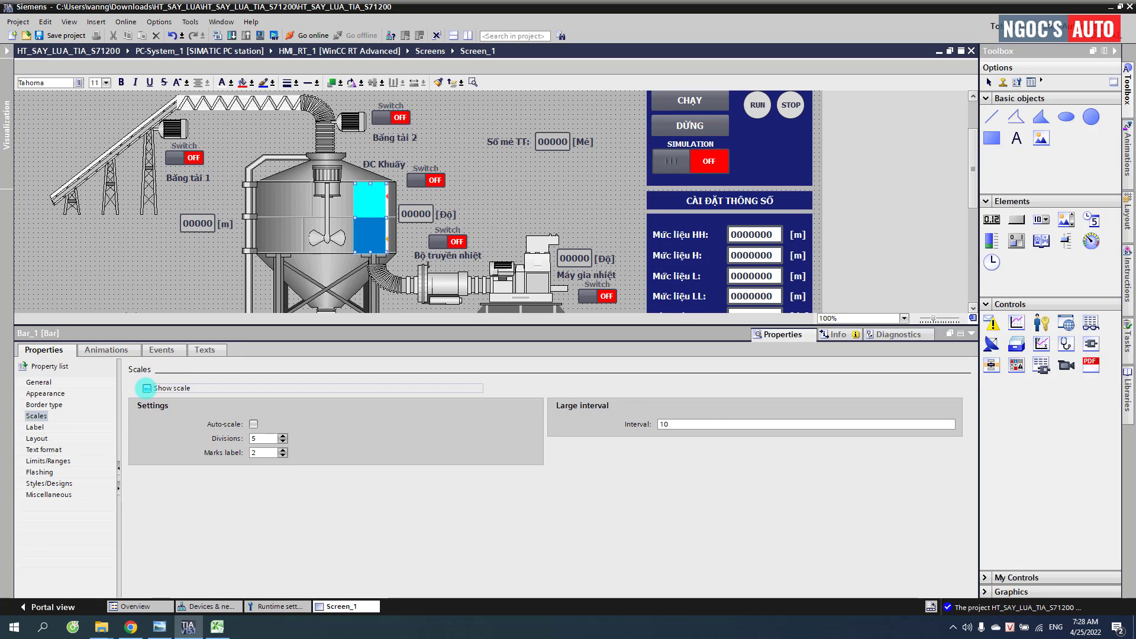
Step: Narrow the tank bar and set its background color to 0, 0, 0 and its foreground color to 0, 255, 255
left_click(45, 393)
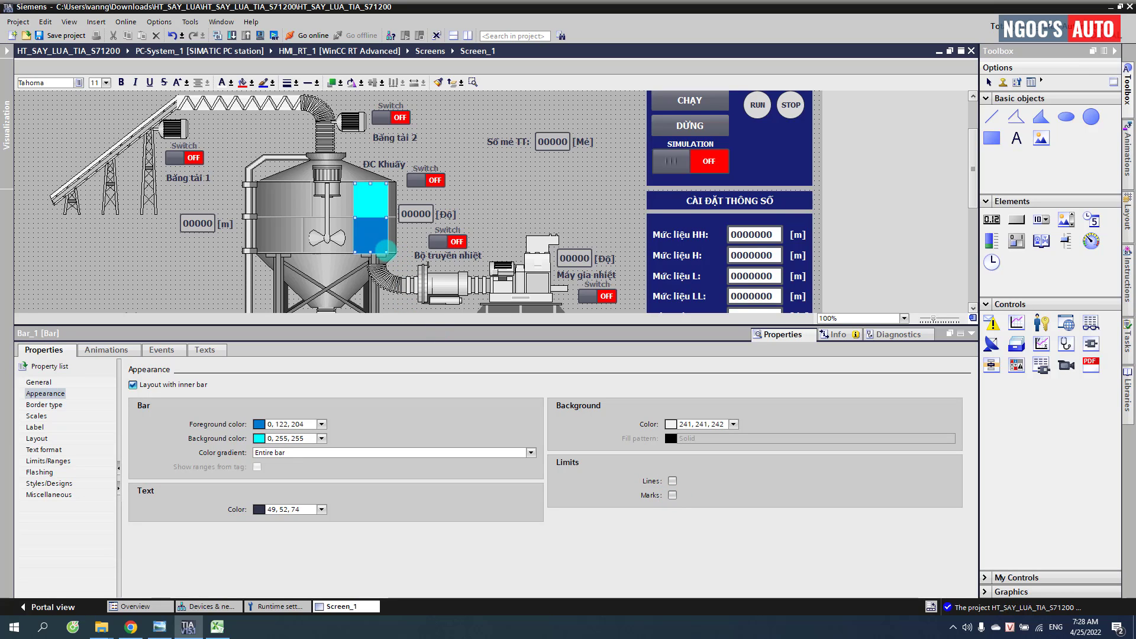
left_click_drag(386, 251, 369, 251)
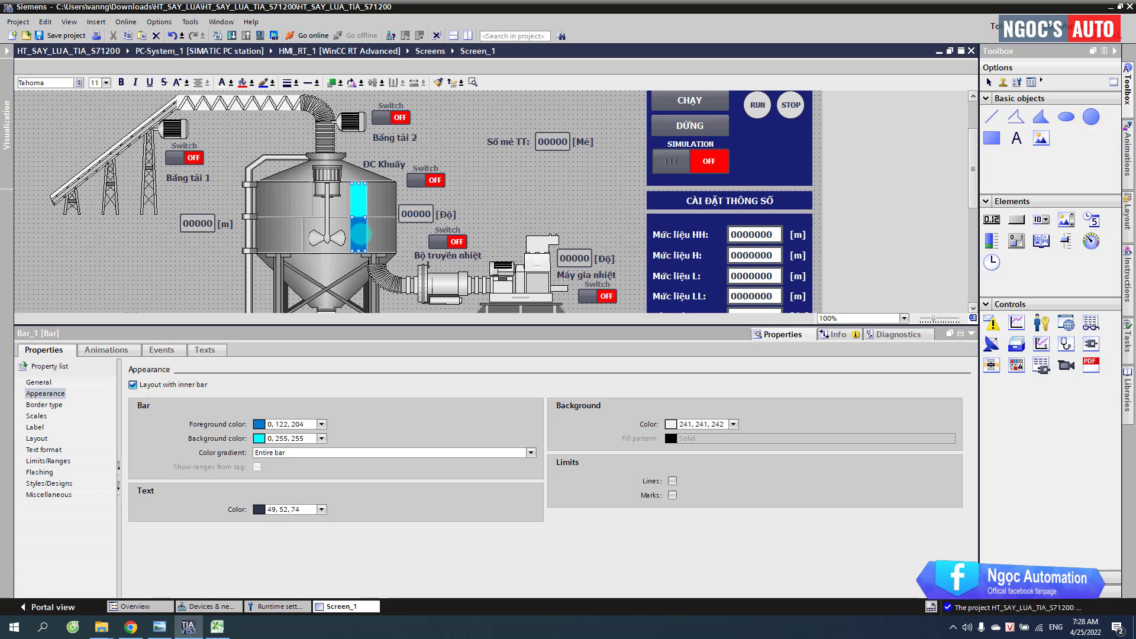
left_click(321, 439)
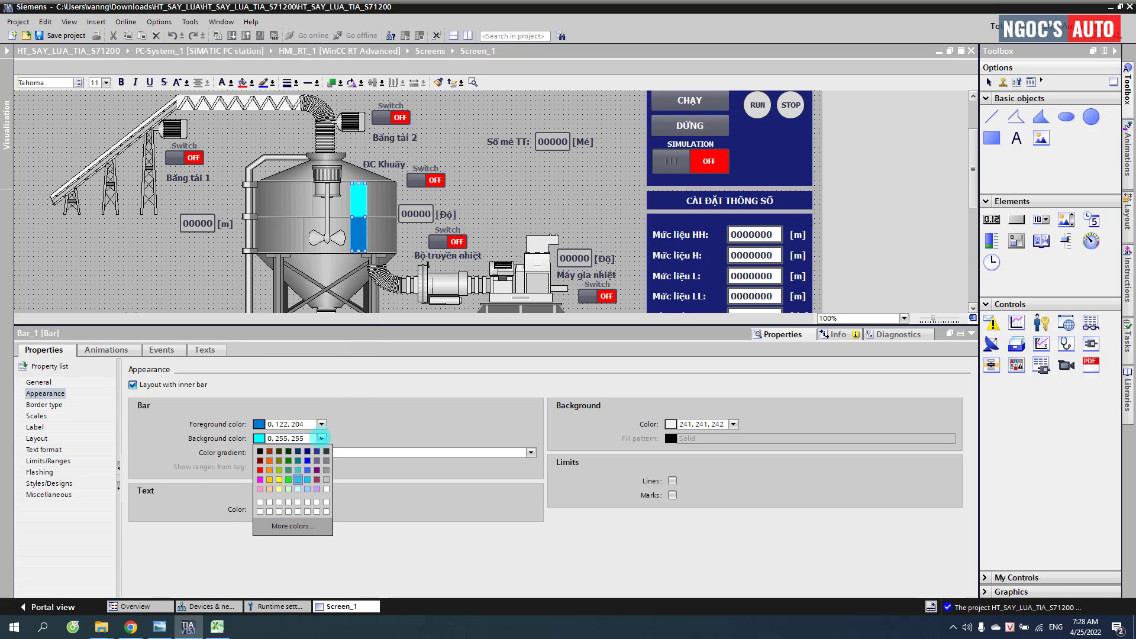
left_click(261, 452)
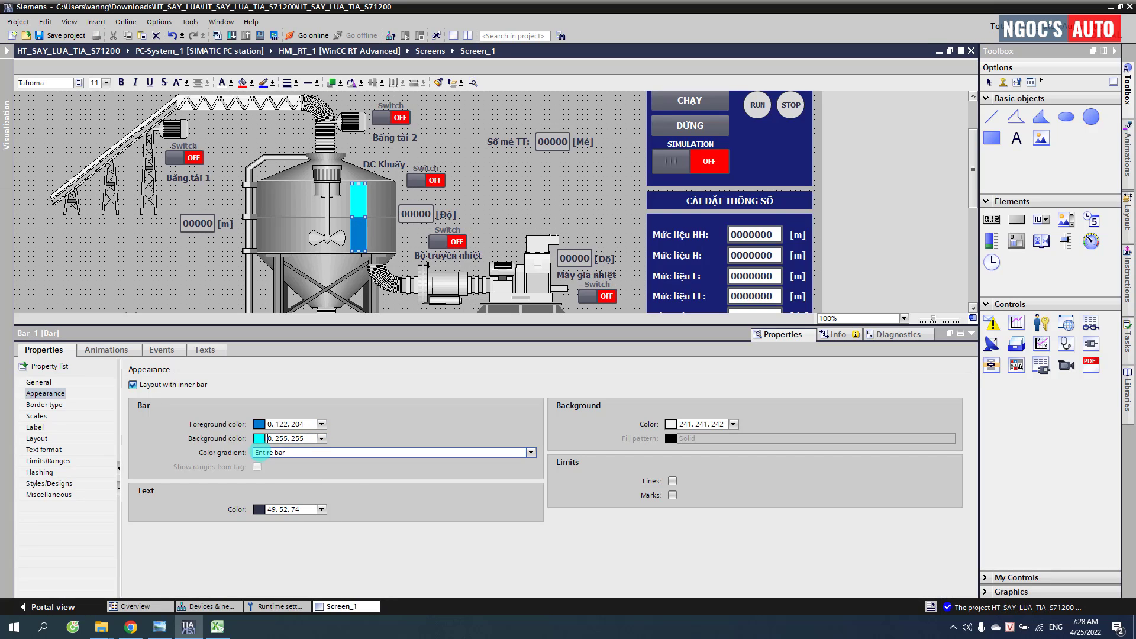
left_click(322, 424)
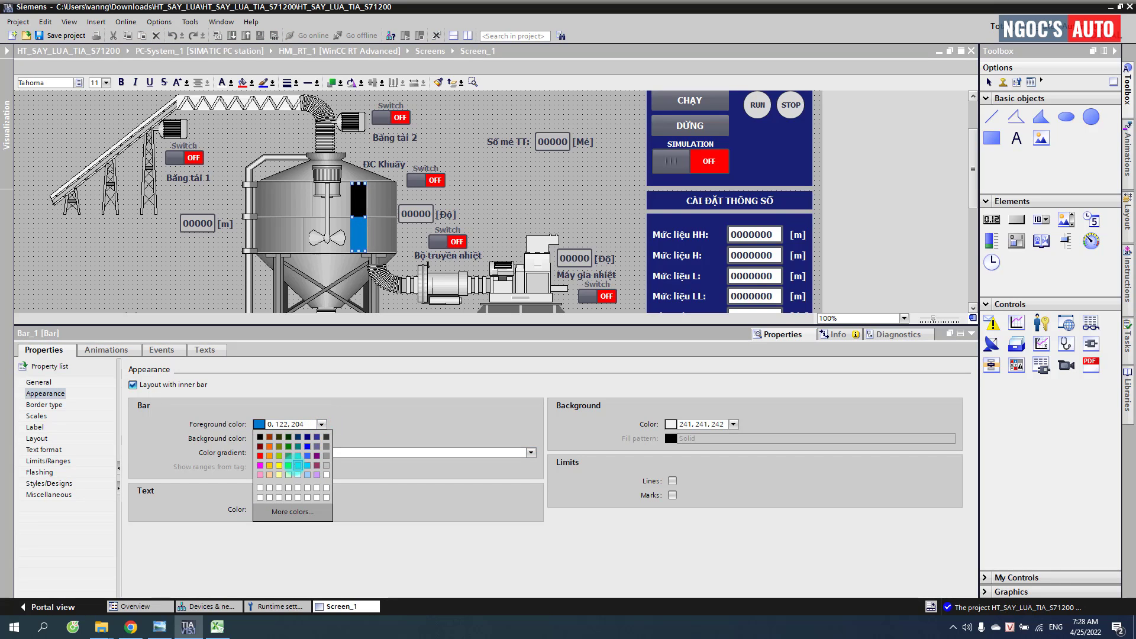
left_click(294, 465)
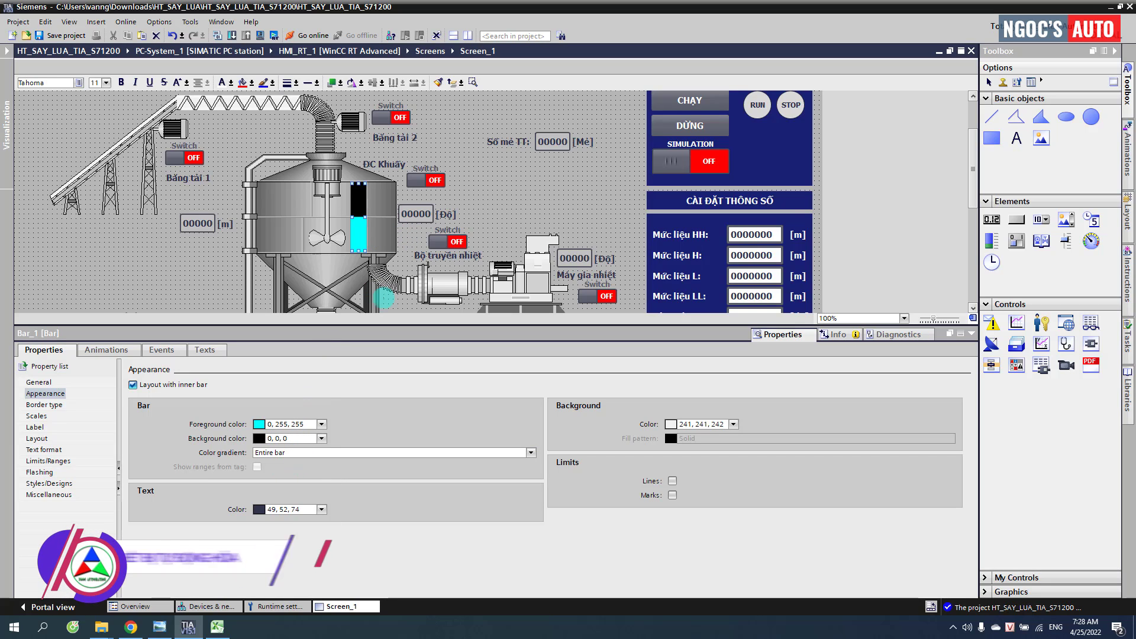
left_click(517, 191)
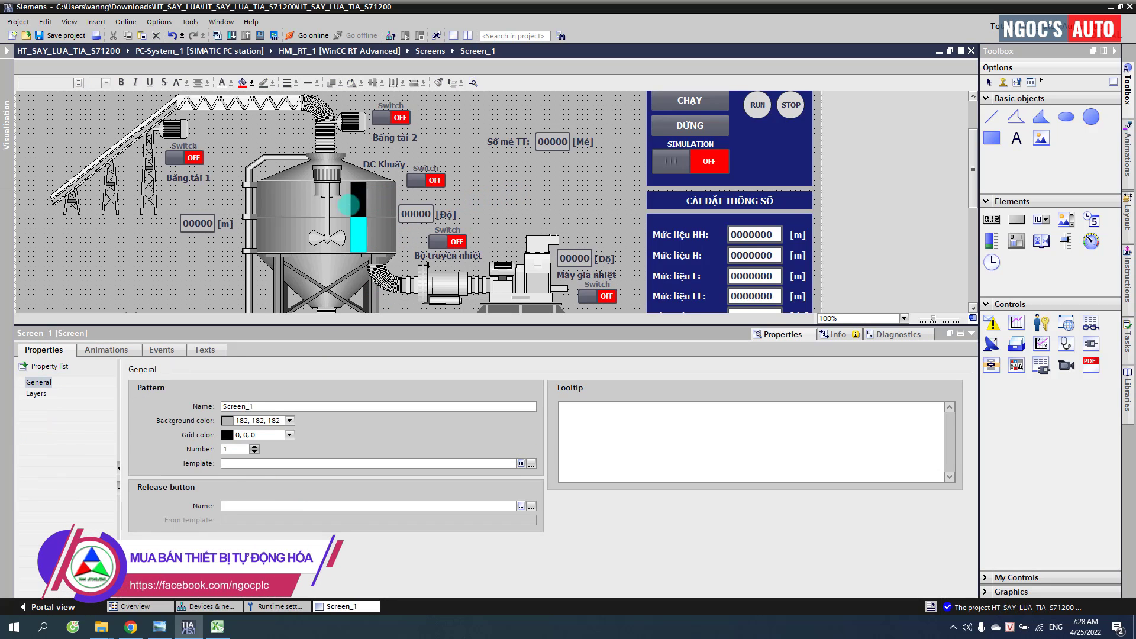
scroll(364, 203, "up", 1)
scroll(364, 203, "down", 1)
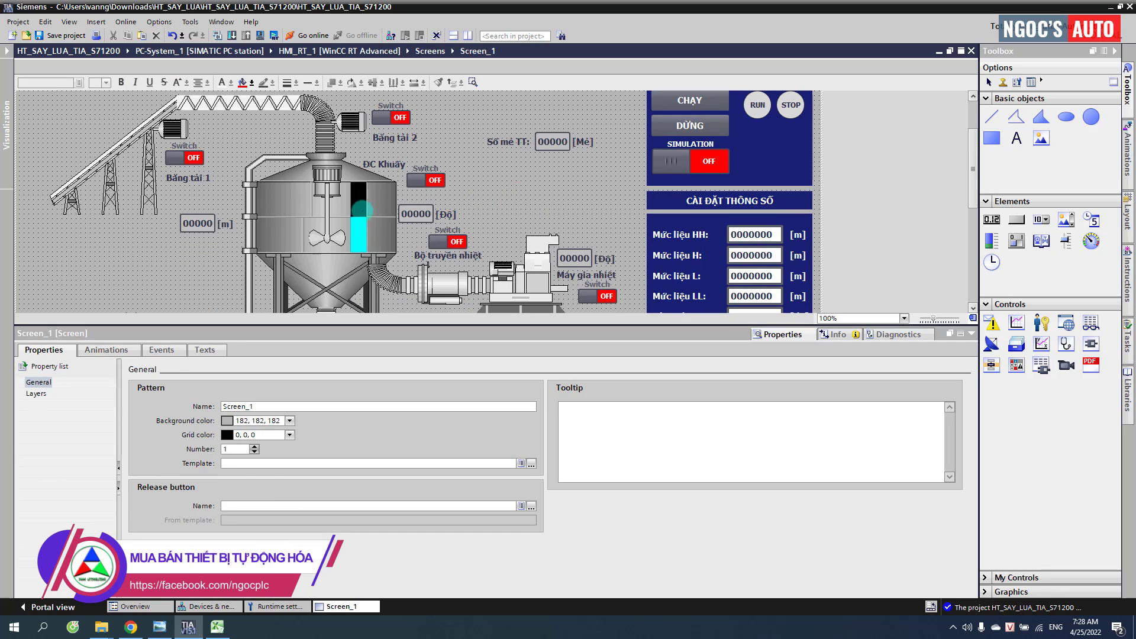
left_click(970, 333)
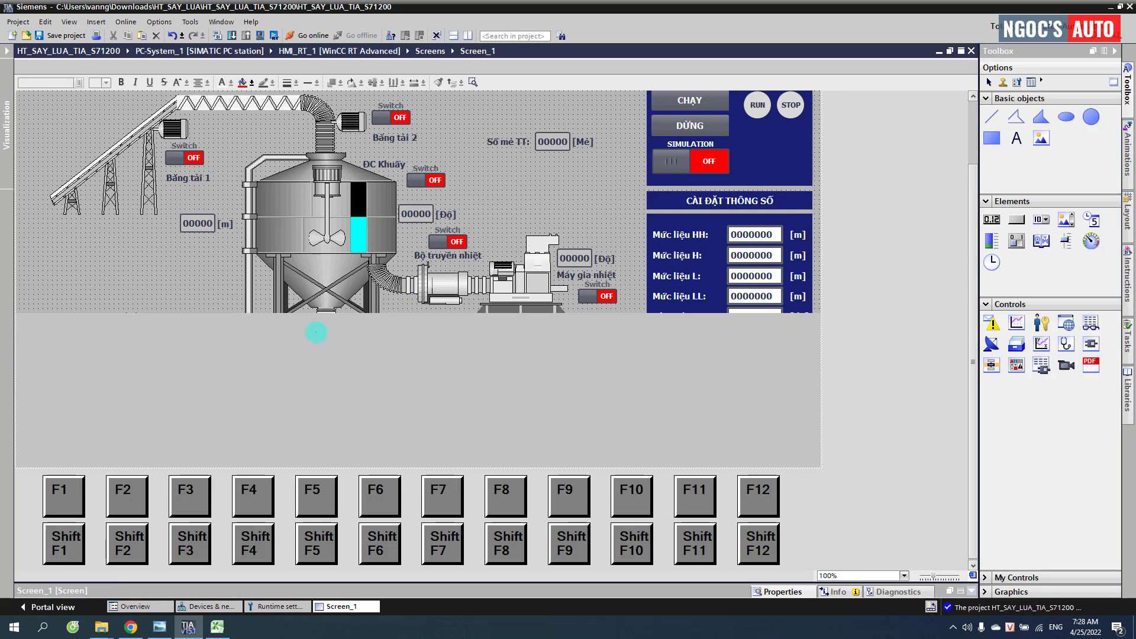
scroll(284, 360, "up", 1)
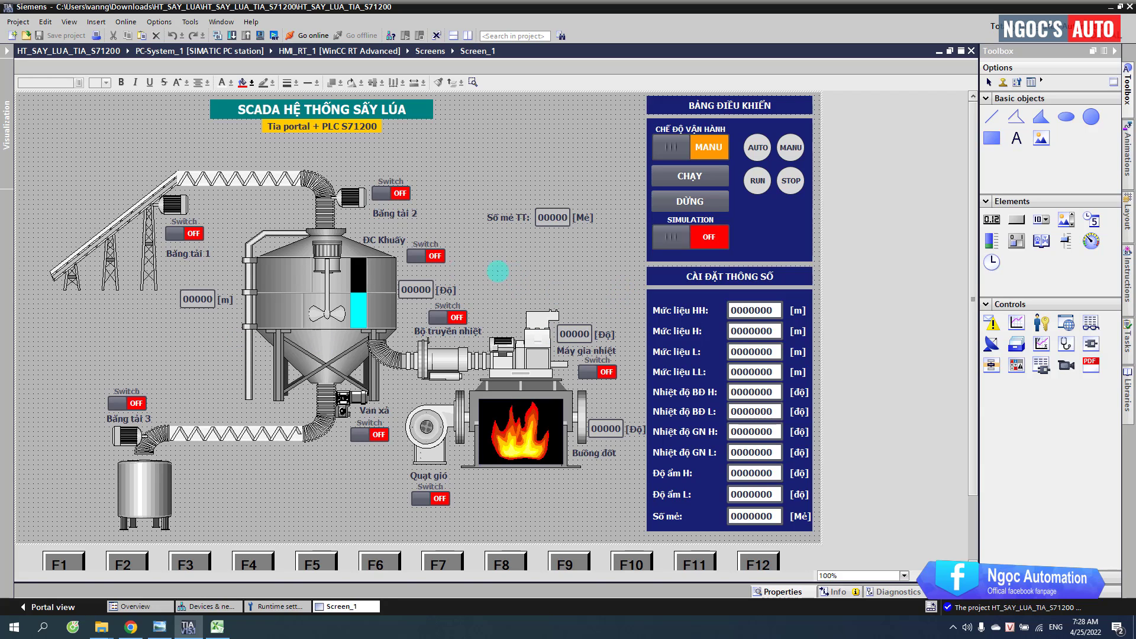
Step: Reveal the project tree and bring up the Input-Field sheet of the Tags workbook in Excel
left_click(7, 163)
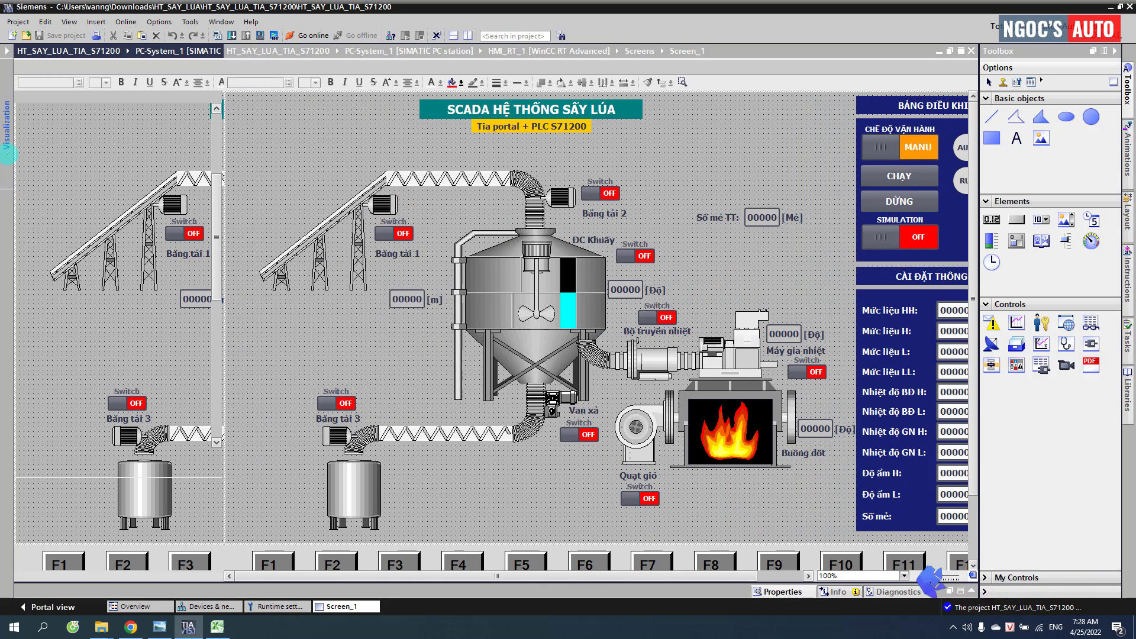
scroll(216, 178, "up", 5)
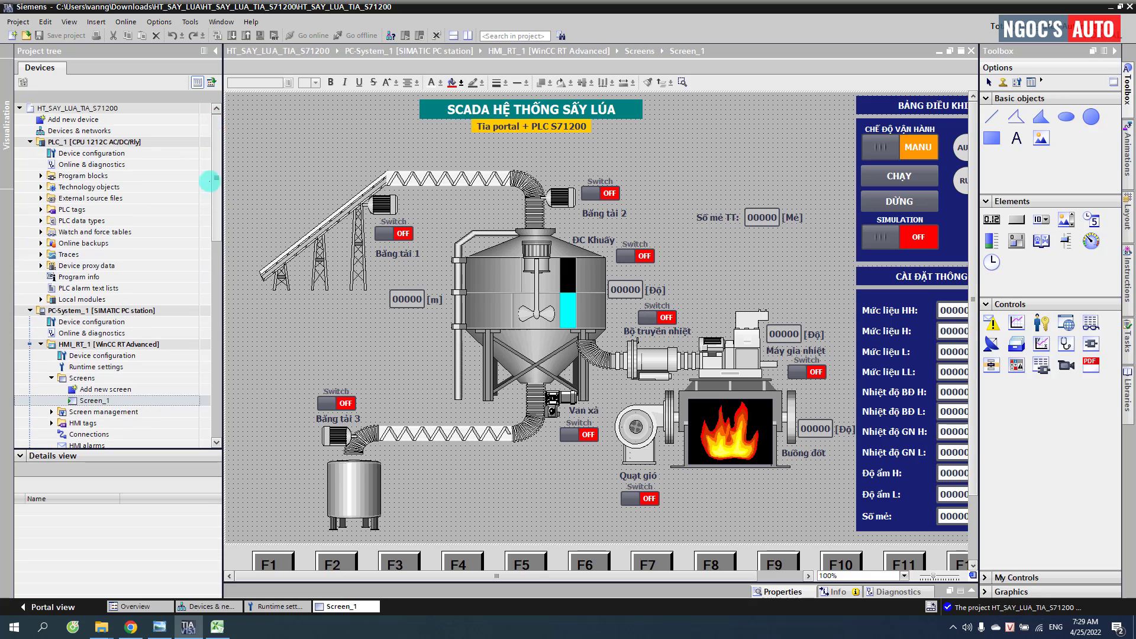
left_click(217, 627)
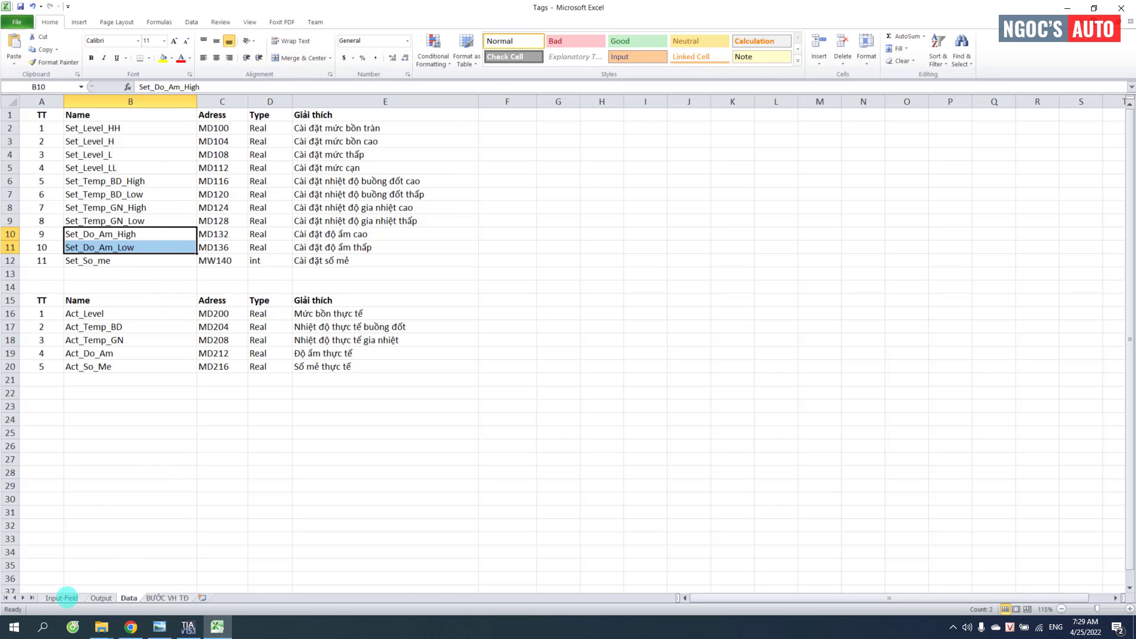
left_click(61, 598)
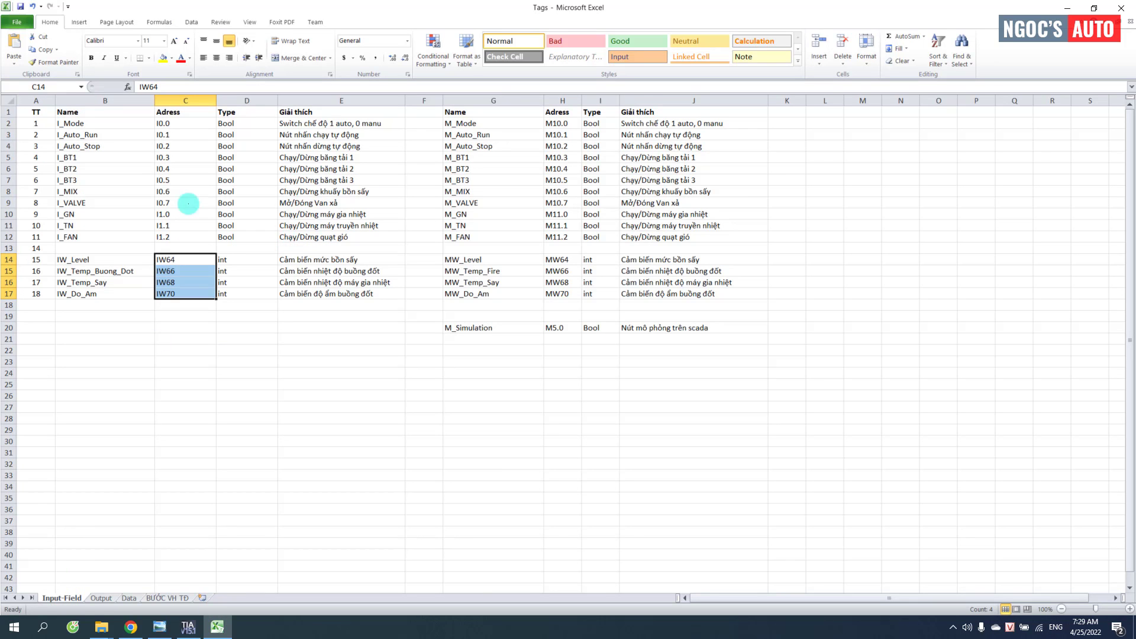
left_click(109, 124)
key("alt+Tab")
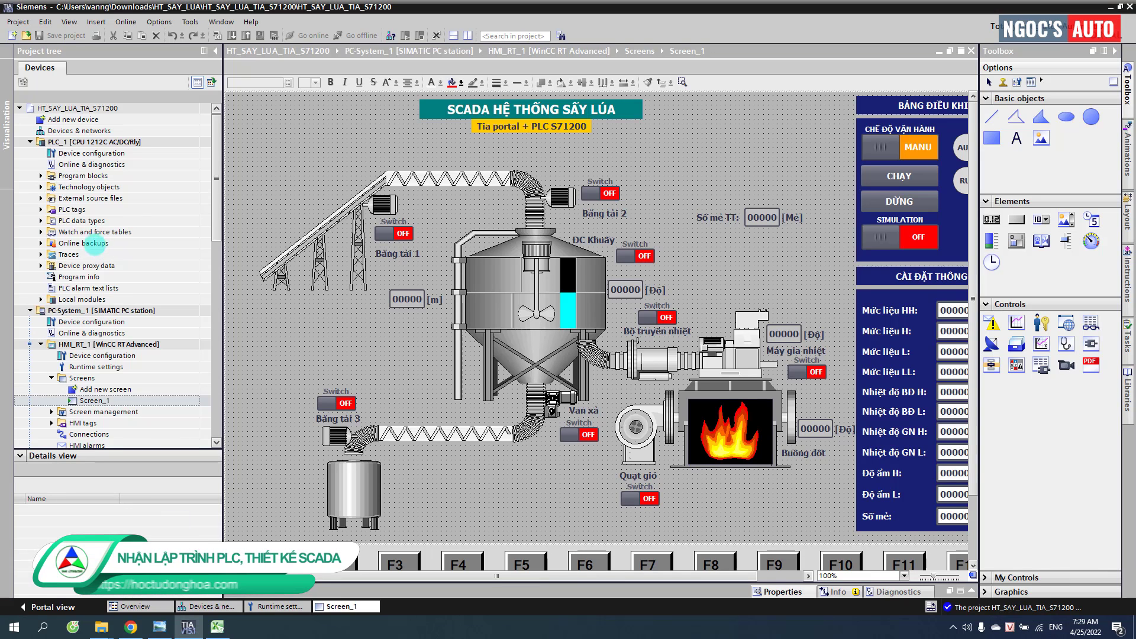
Step: Add a new PLC tag table named INPUT under PLC_1's PLC tags
left_click(40, 209)
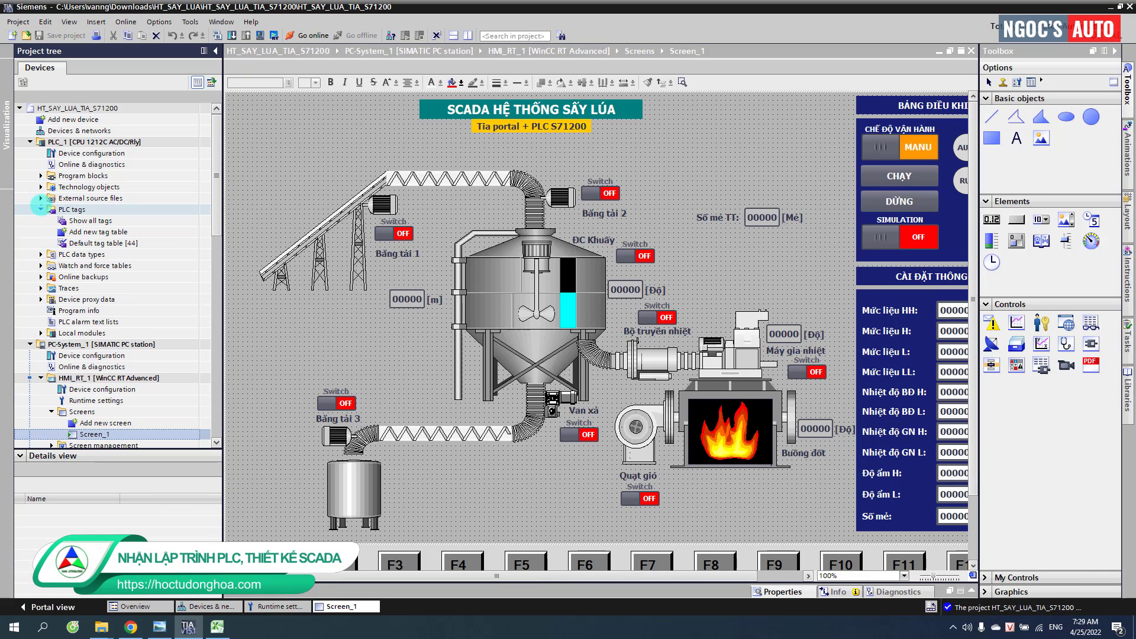
left_click(64, 231)
double_click(64, 232)
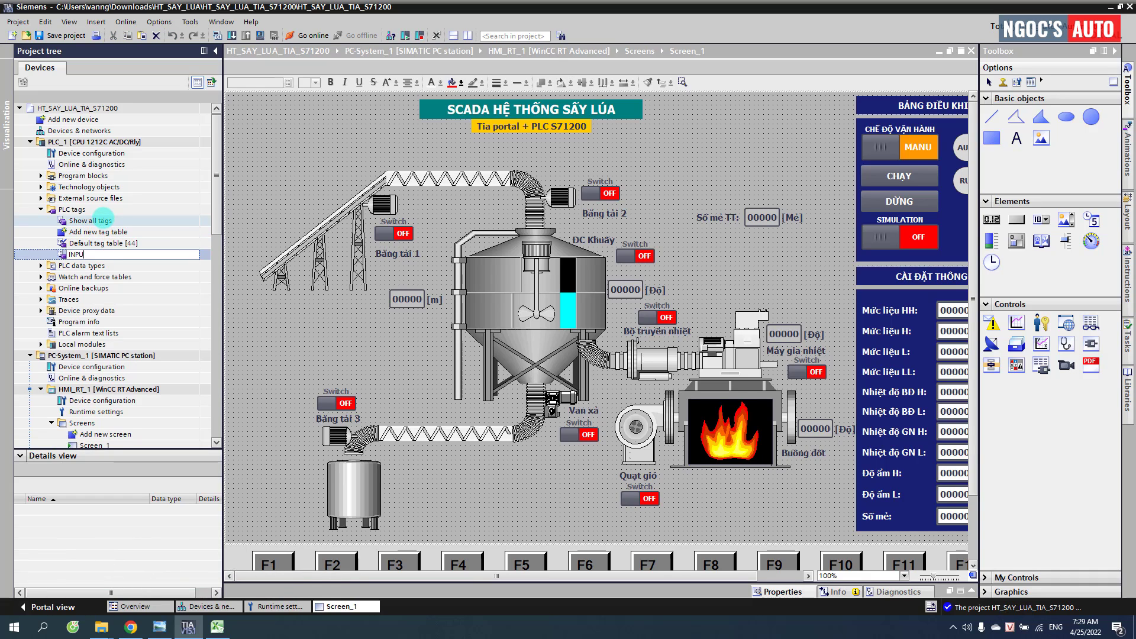
key("Return")
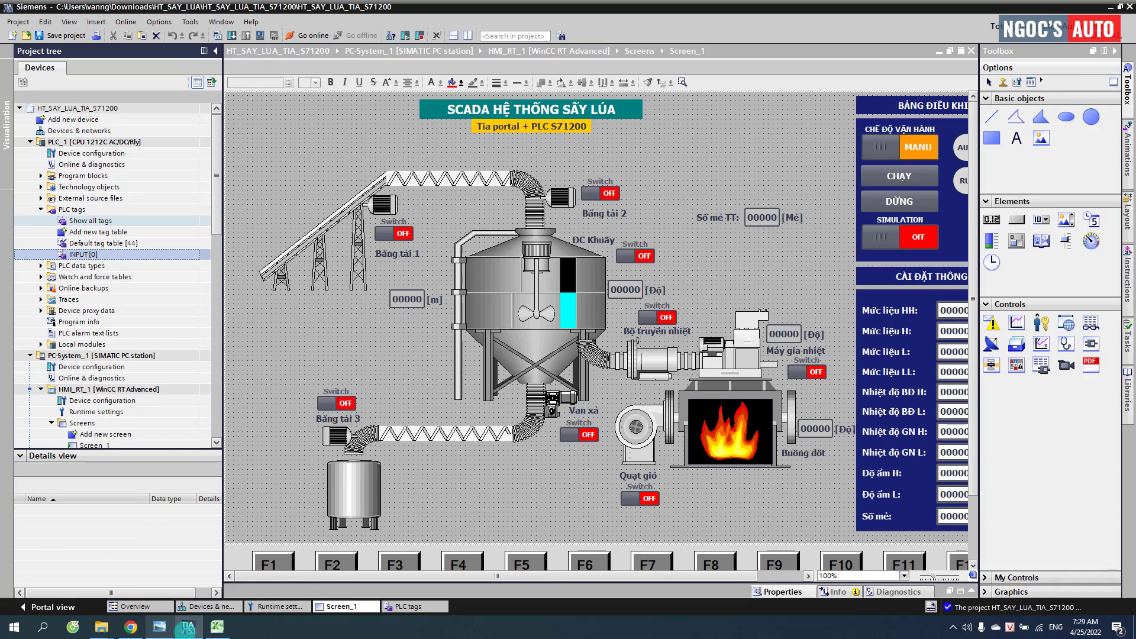
Step: Copy the names, addresses and types of I_Mode through I_FAN from the Excel sheet into the INPUT tag table
left_click(217, 627)
left_click_drag(74, 123, 77, 236)
key("ctrl+c")
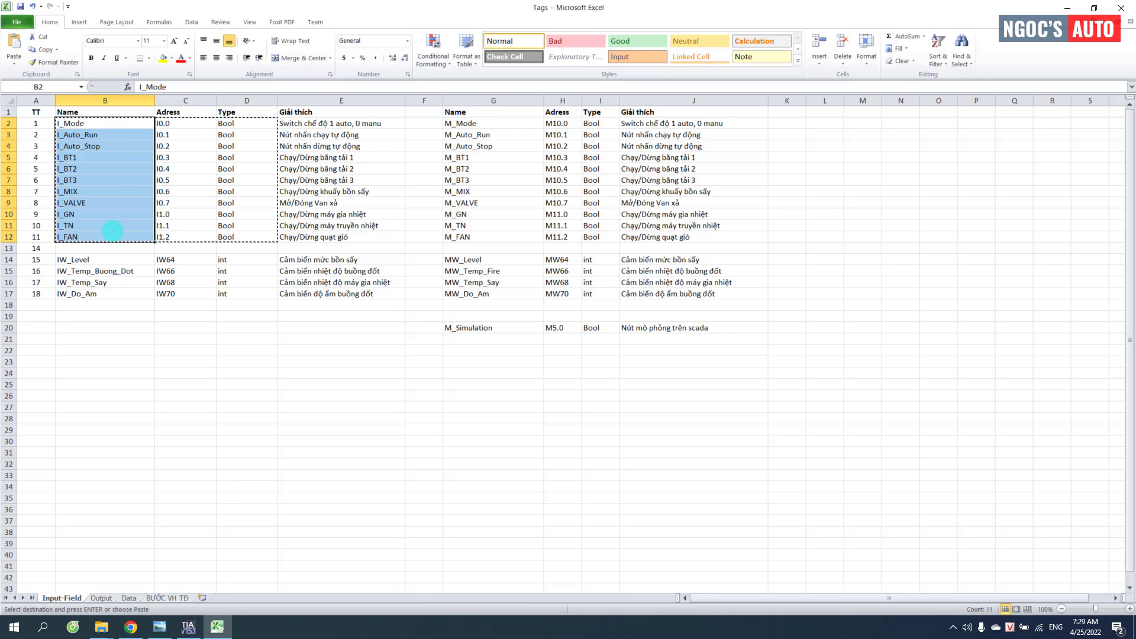
key("alt+Tab")
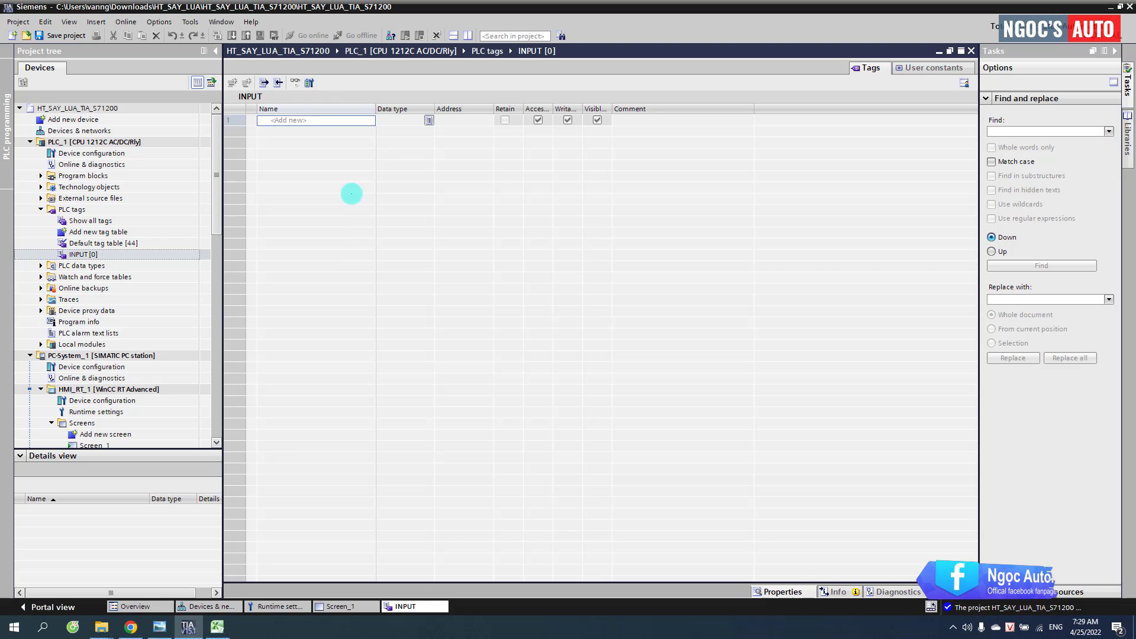
key("ctrl+v")
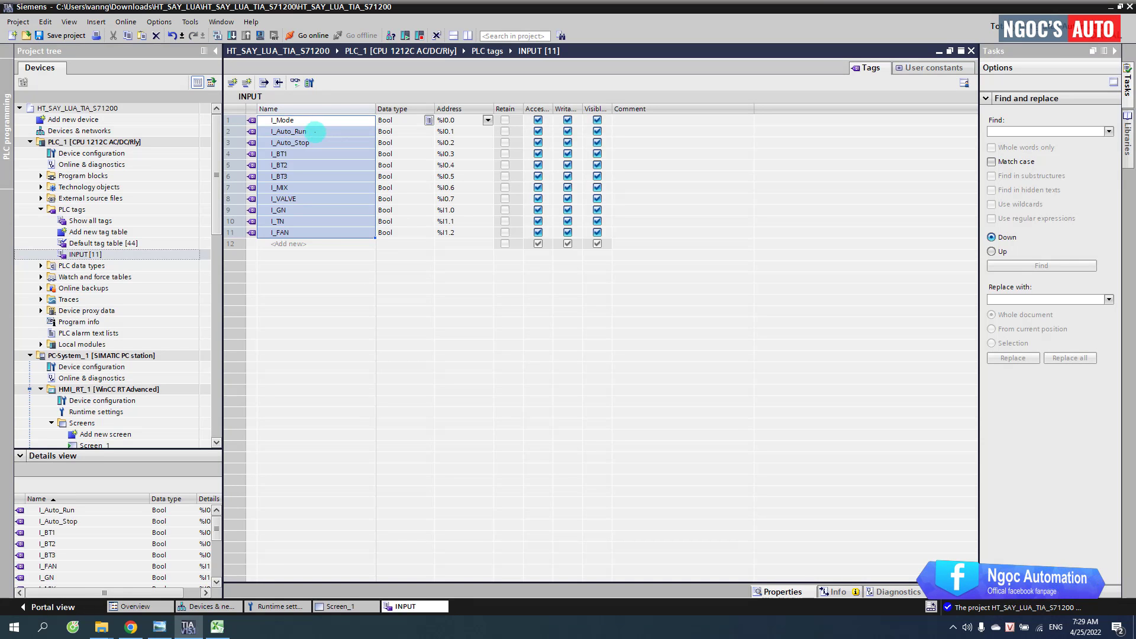
Step: Copy the Excel descriptions of I_Mode through I_FAN into the INPUT table's comments, overwriting the object properties
left_click(218, 627)
left_click_drag(303, 125, 308, 237)
key("ctrl+c")
left_click(198, 627)
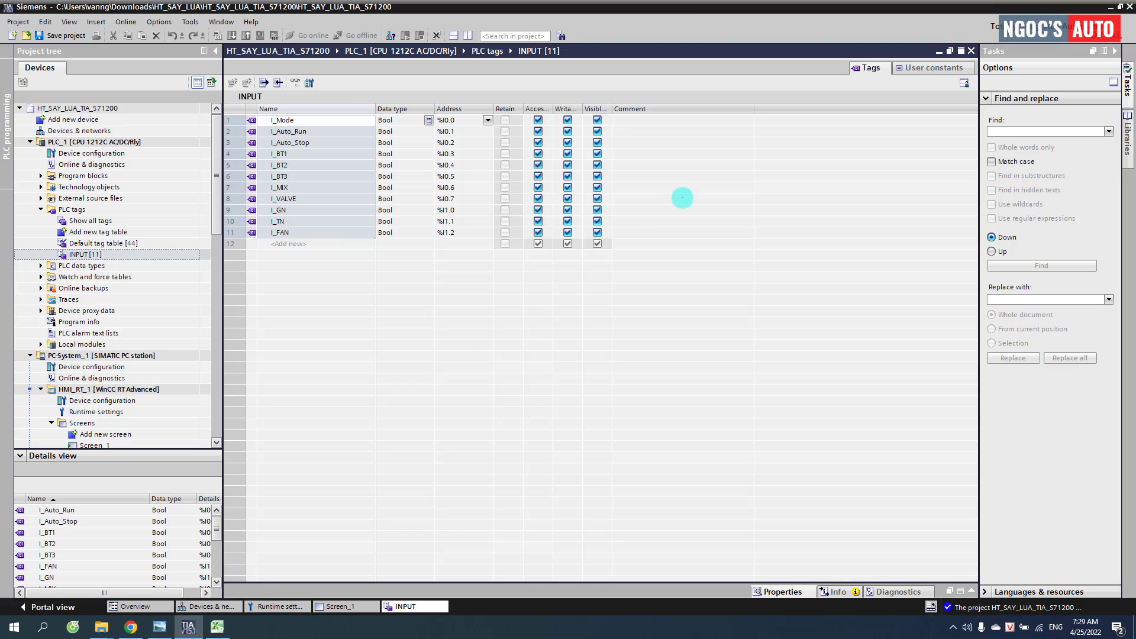
left_click(649, 121)
key("ctrl+v")
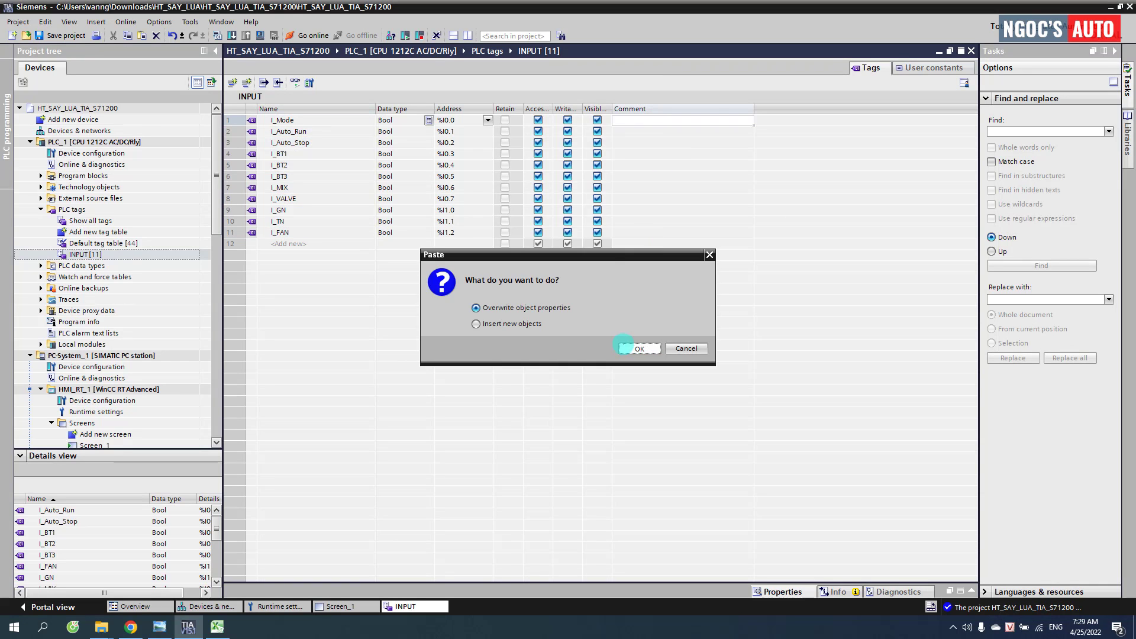
left_click(628, 348)
Step: Copy the names IW_Level, IW_Temp_Buong_Dot, IW_Temp_Say and IW_Do_Am from Excel as new tags below I_FAN
left_click(217, 628)
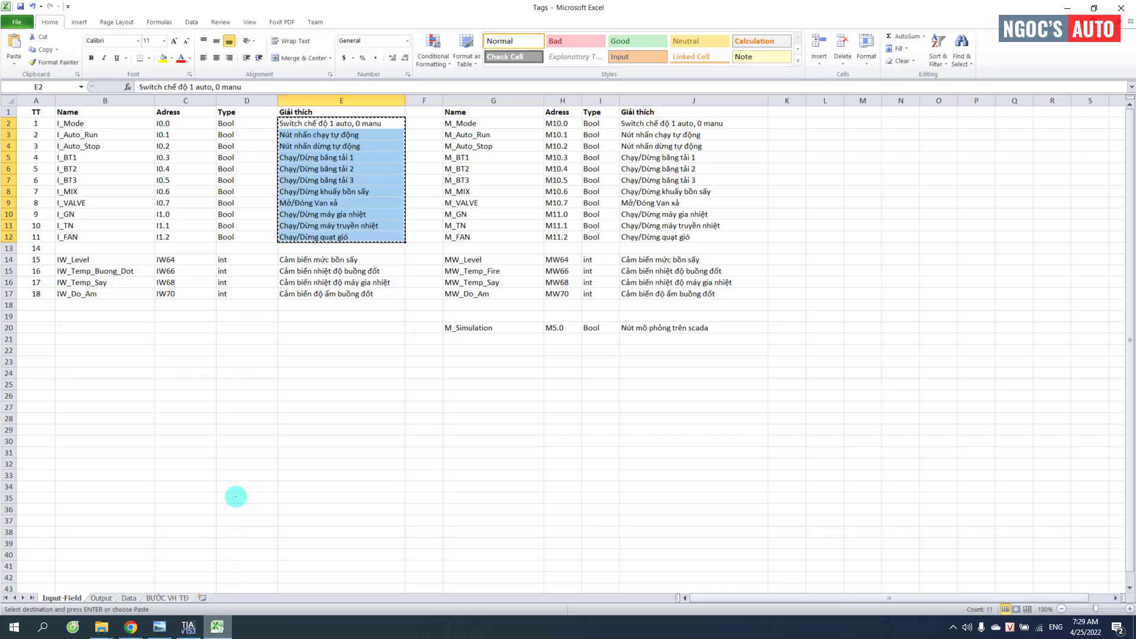
left_click_drag(92, 261, 101, 294)
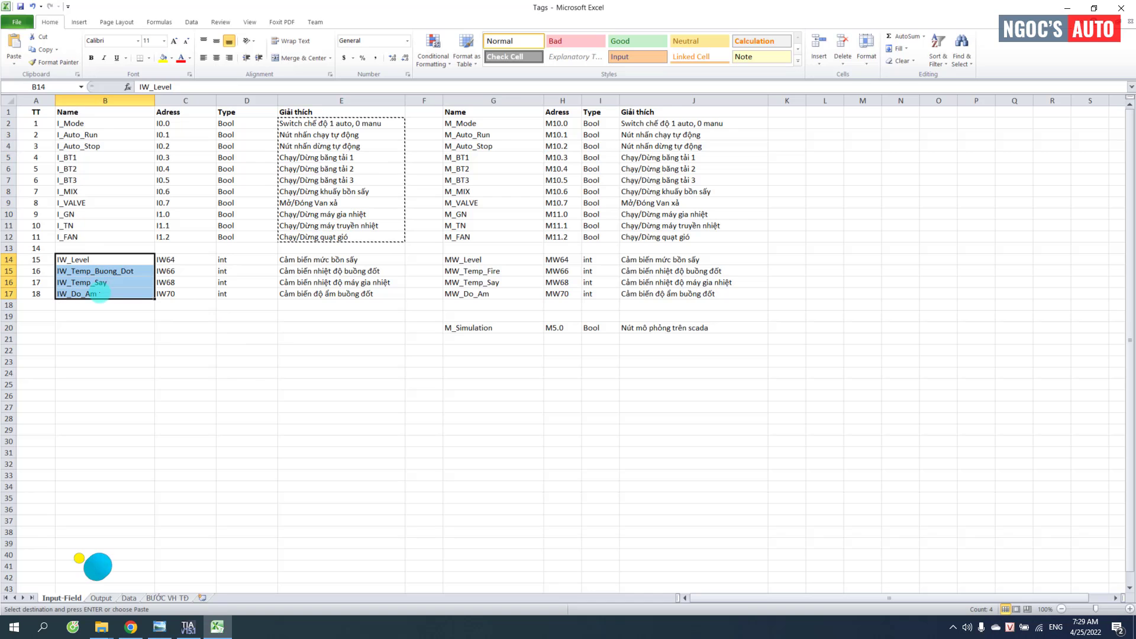
key("ctrl+c")
key("alt+Tab")
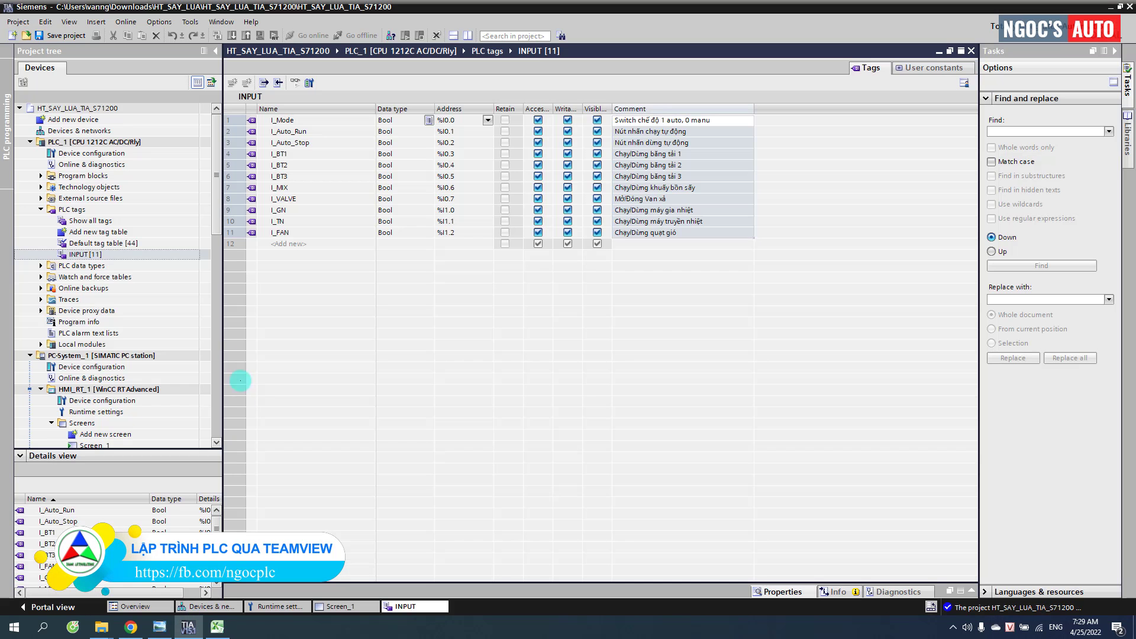
left_click(288, 243)
key("ctrl+v")
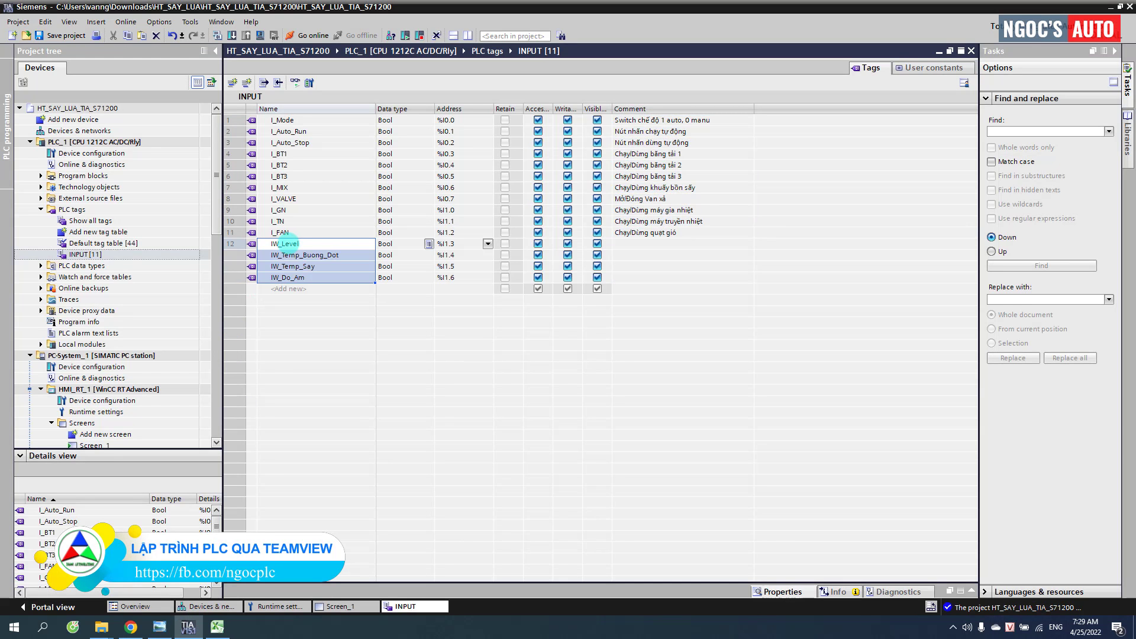
Step: Set the data type of the four IW tags to Int by copying the types from Excel and overwriting the object properties
left_click(217, 628)
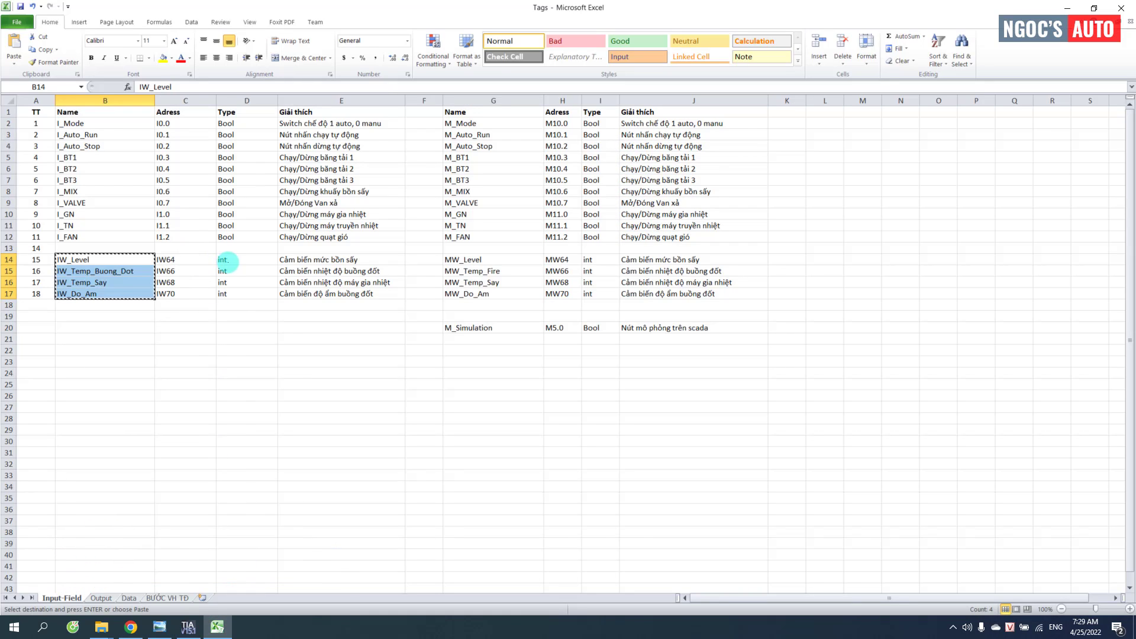
left_click_drag(233, 259, 234, 294)
key("ctrl+c")
left_click(189, 627)
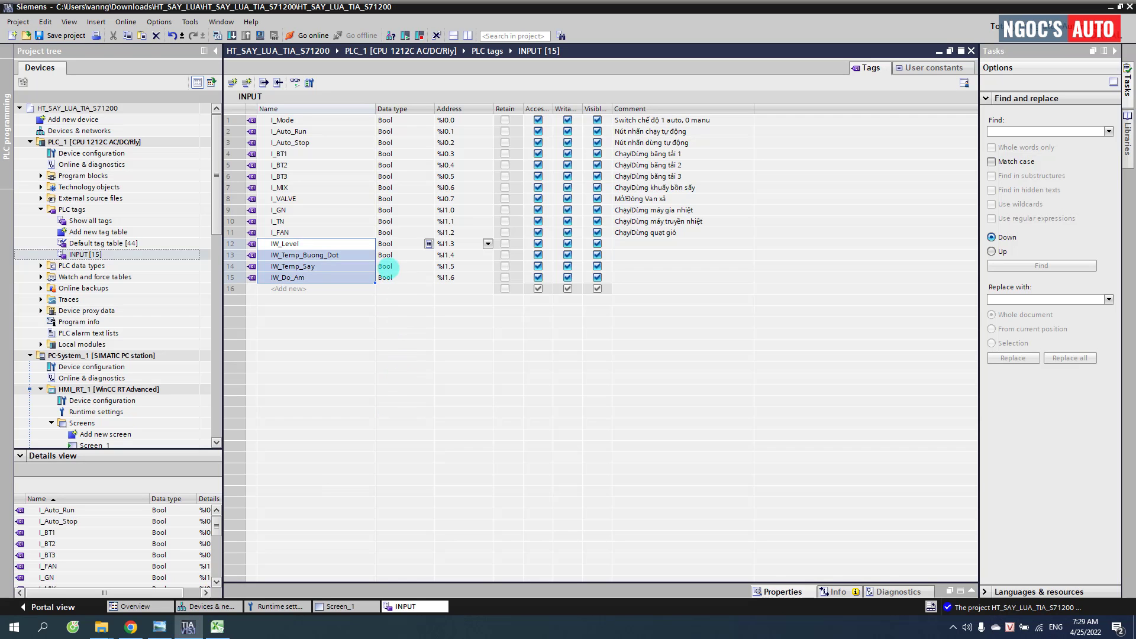
left_click_drag(390, 244, 426, 278)
key("ctrl+v")
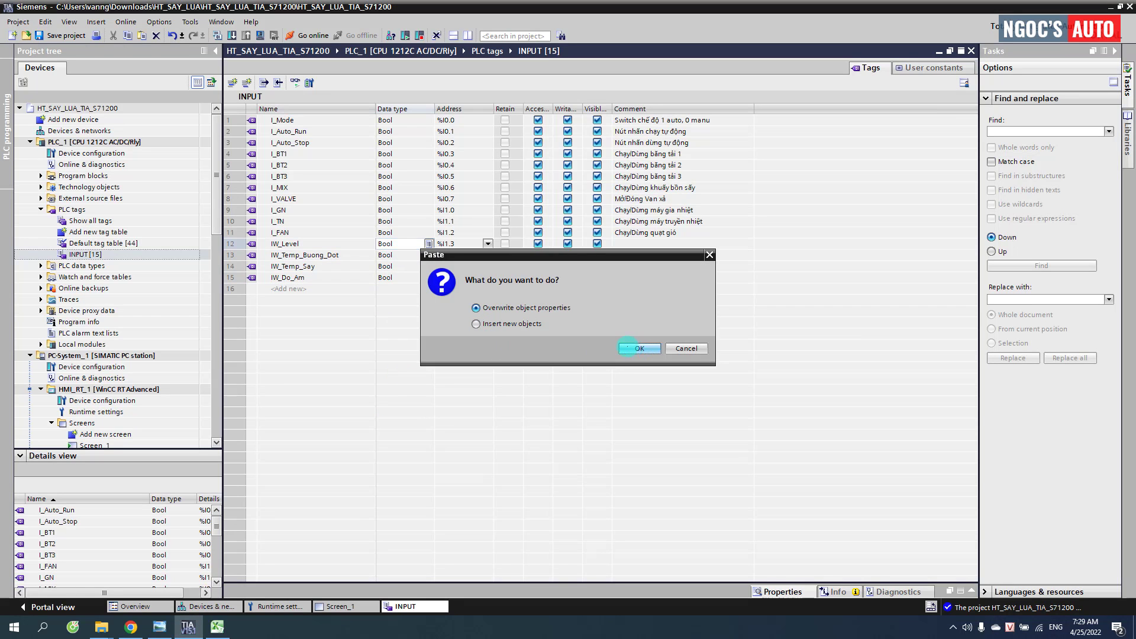
left_click(641, 349)
Step: Set the IW tag addresses to IW64, IW66, IW68 and IW70 by copying them from Excel and overwriting the object properties
left_click(216, 627)
left_click_drag(172, 260, 177, 294)
key("ctrl+c")
left_click(188, 627)
left_click(465, 244)
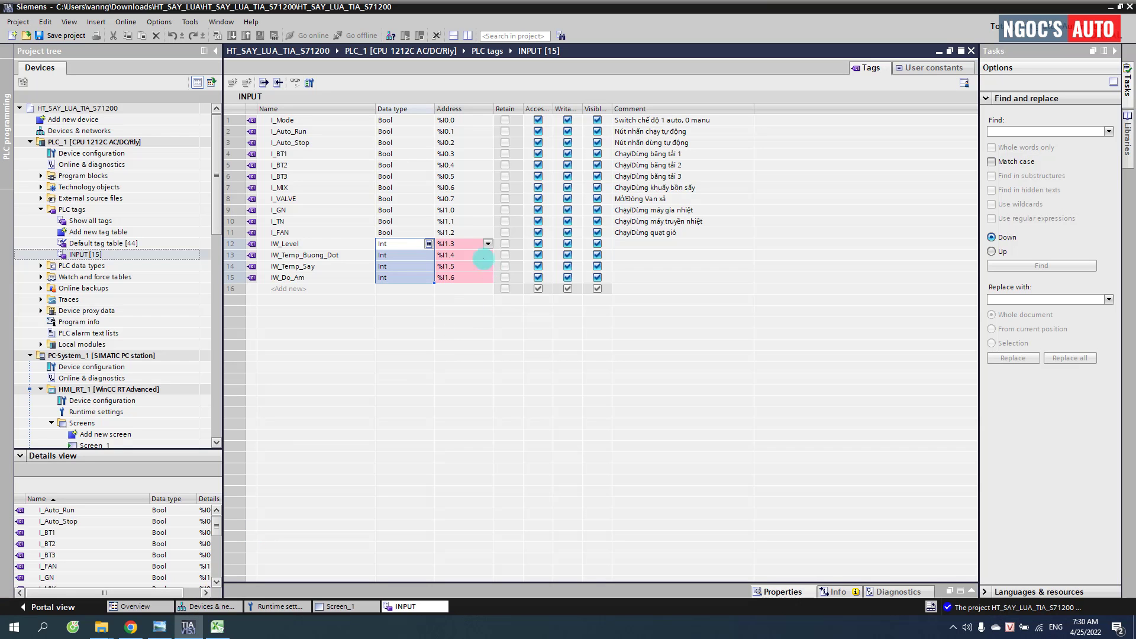
key("ctrl+v")
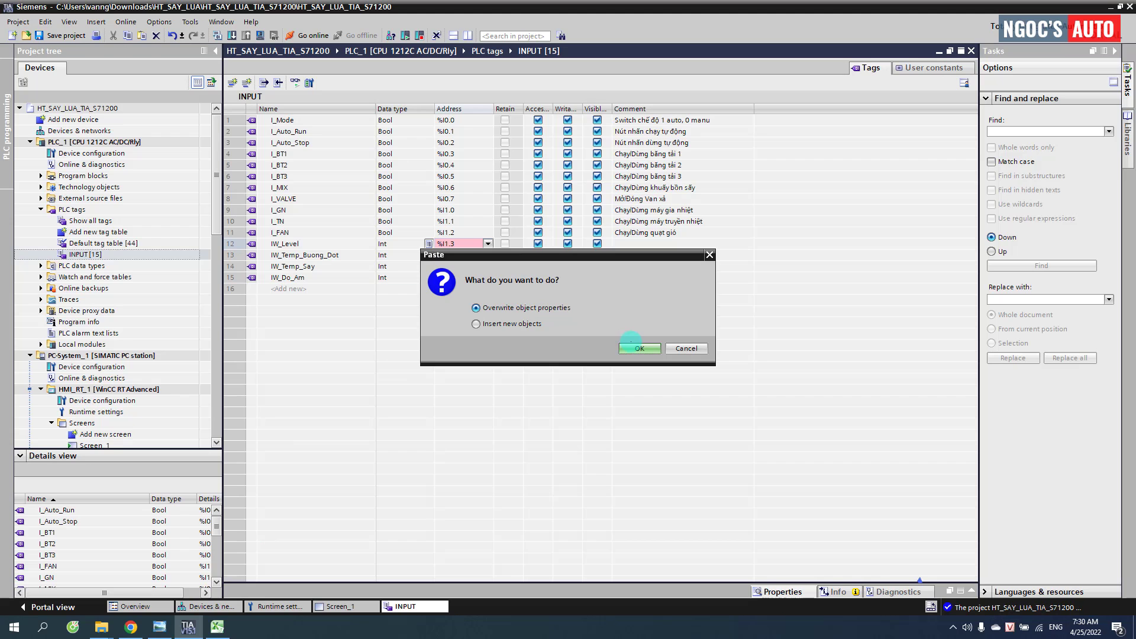
left_click(632, 343)
Step: Copy the Excel descriptions of the four IW tags into the INPUT table's comments, overwriting the object properties
left_click(217, 626)
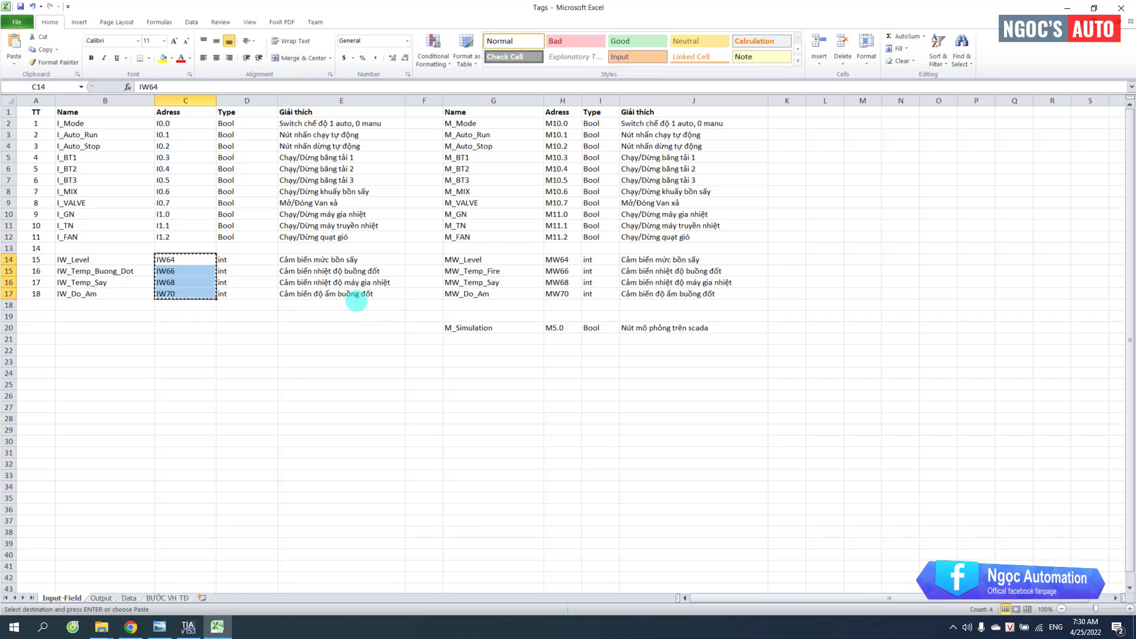
left_click_drag(365, 260, 367, 296)
key("ctrl+c")
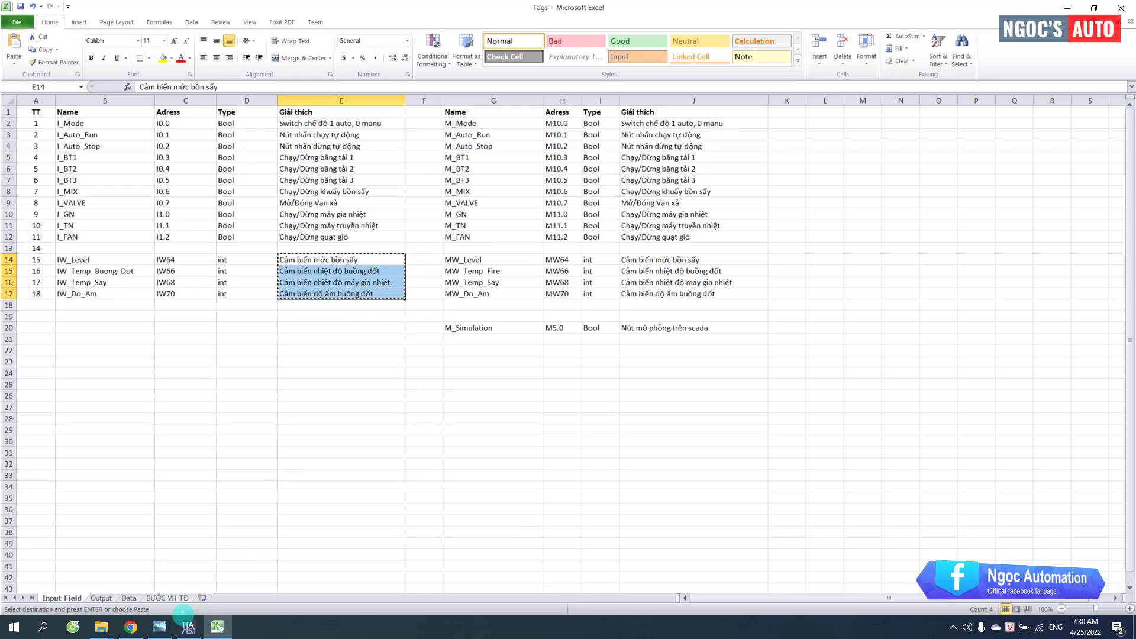
left_click(188, 626)
left_click(630, 243)
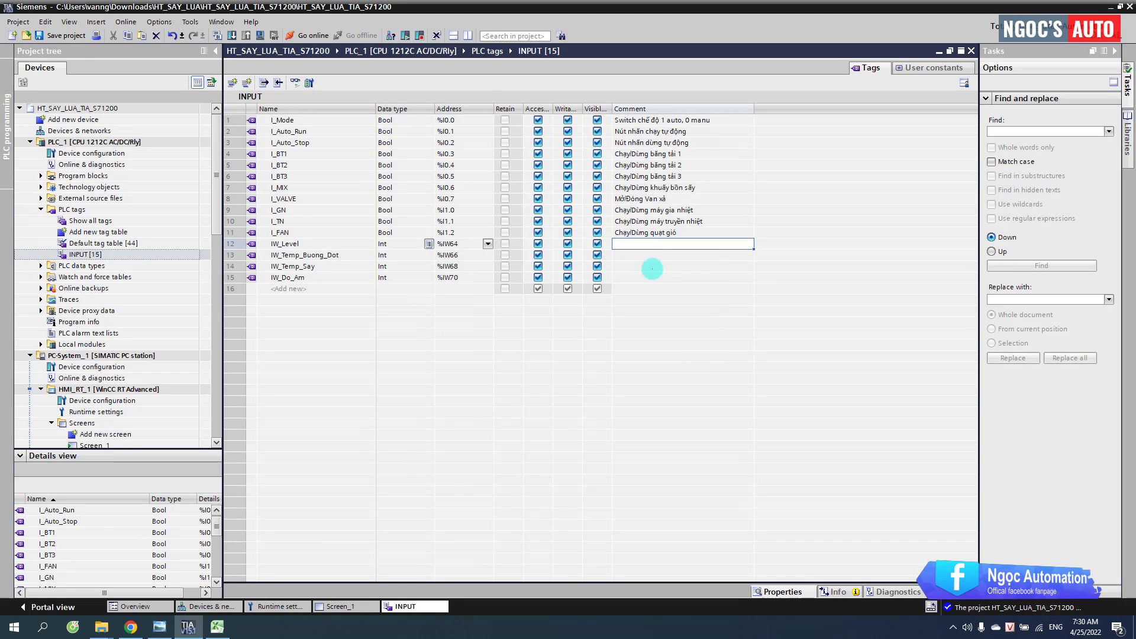
key("ctrl+v")
left_click(633, 348)
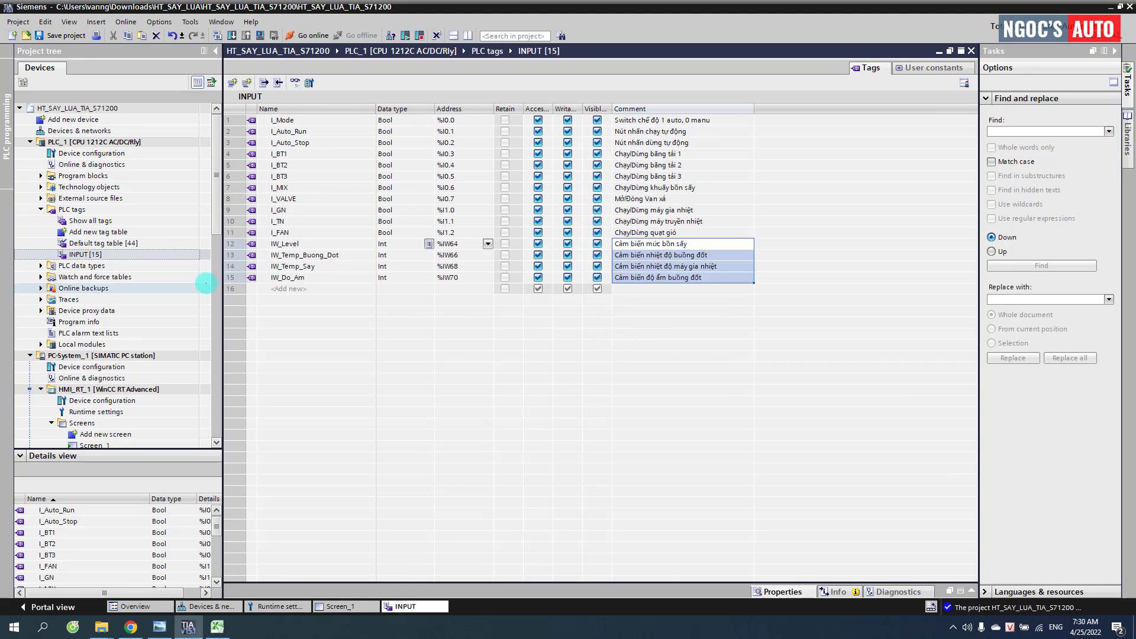
Step: Add a PLC tag table named M and fill it with the names M_Mode through M_FAN copied from Excel
double_click(89, 231)
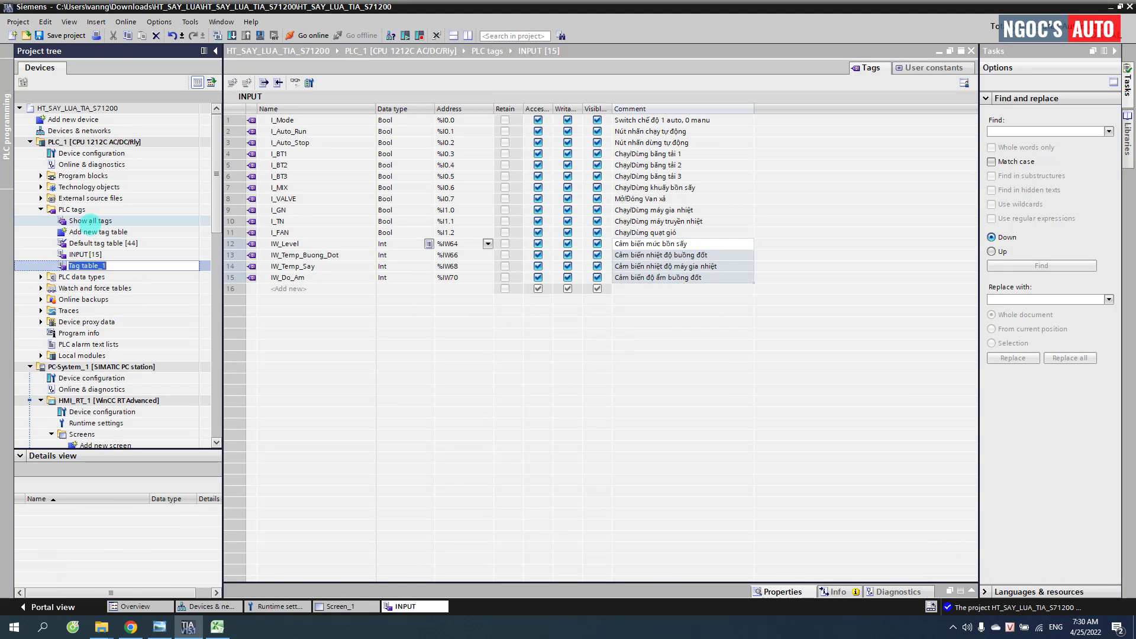
key("Return")
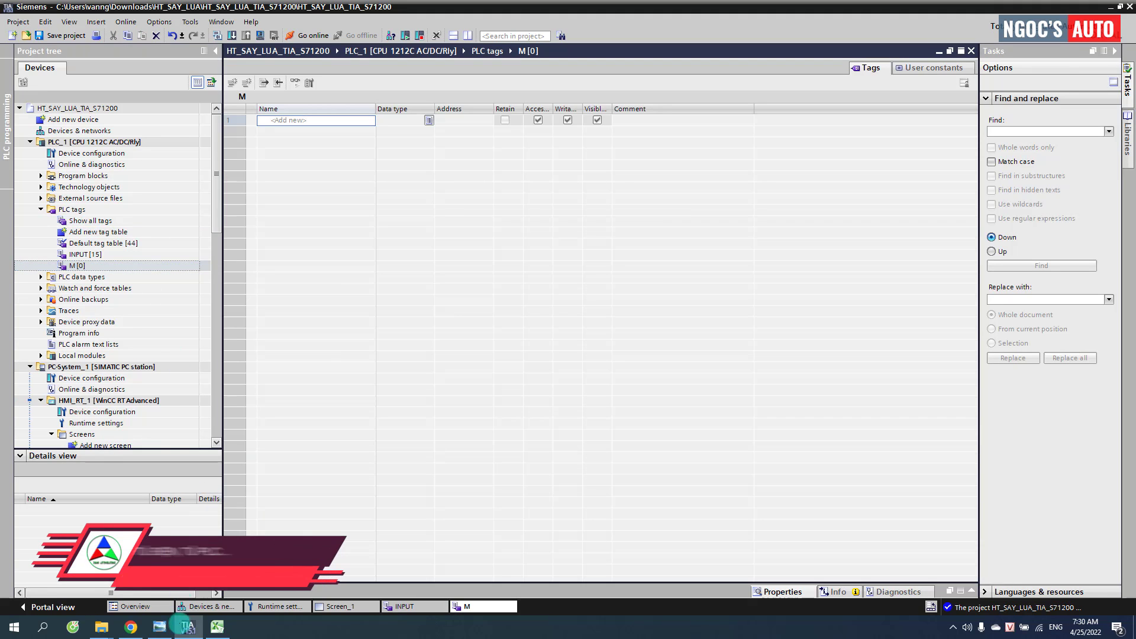
left_click(217, 626)
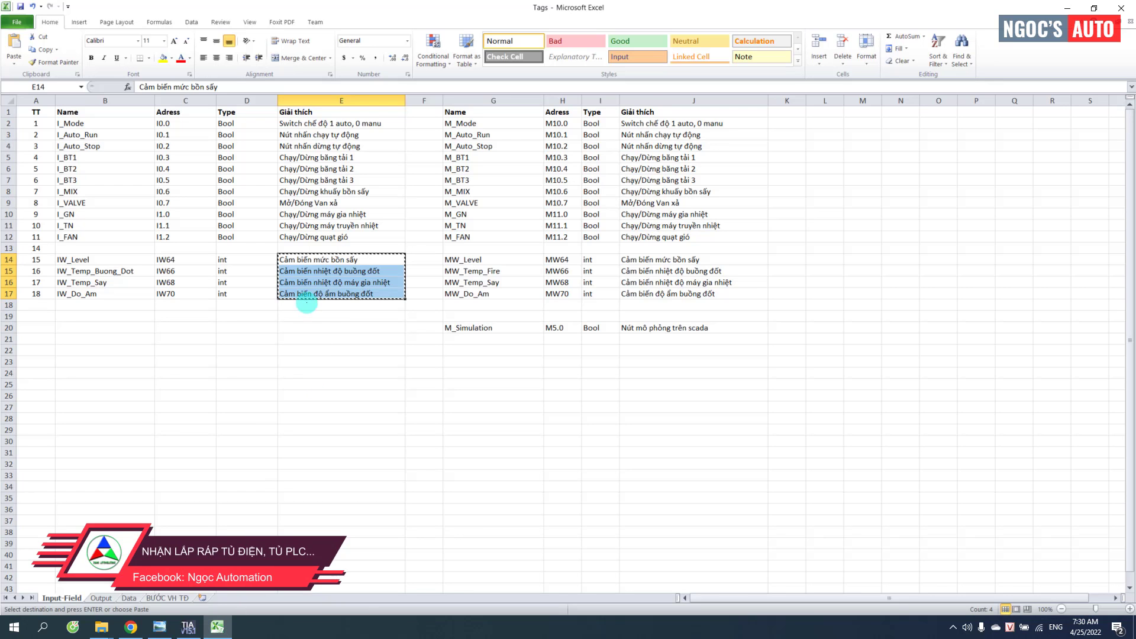
left_click_drag(449, 124, 503, 234)
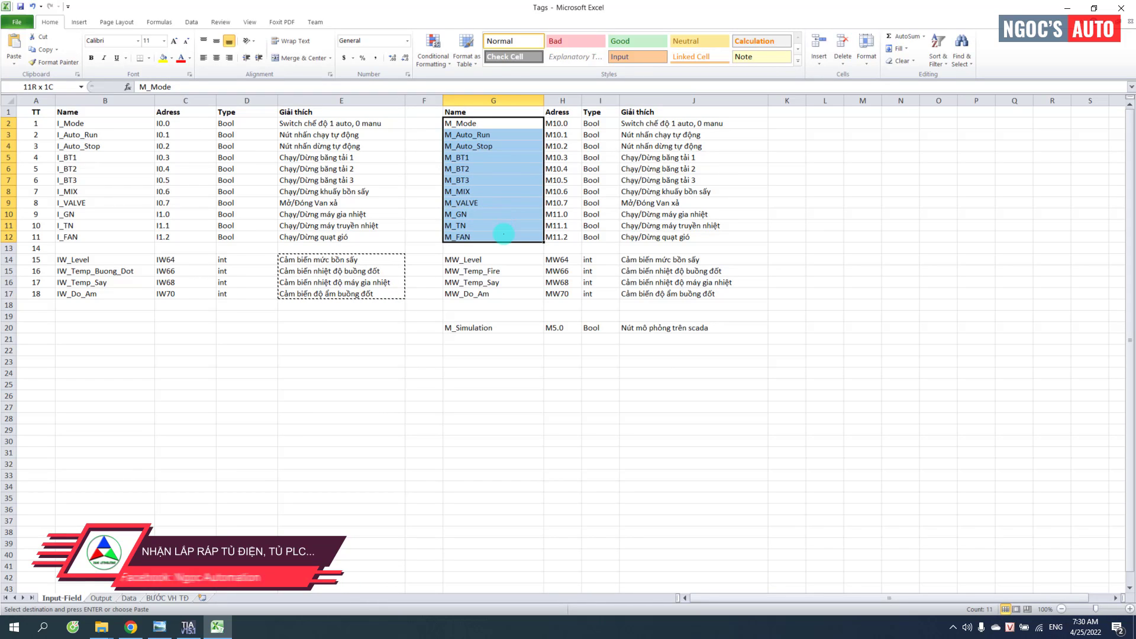
key("ctrl+c")
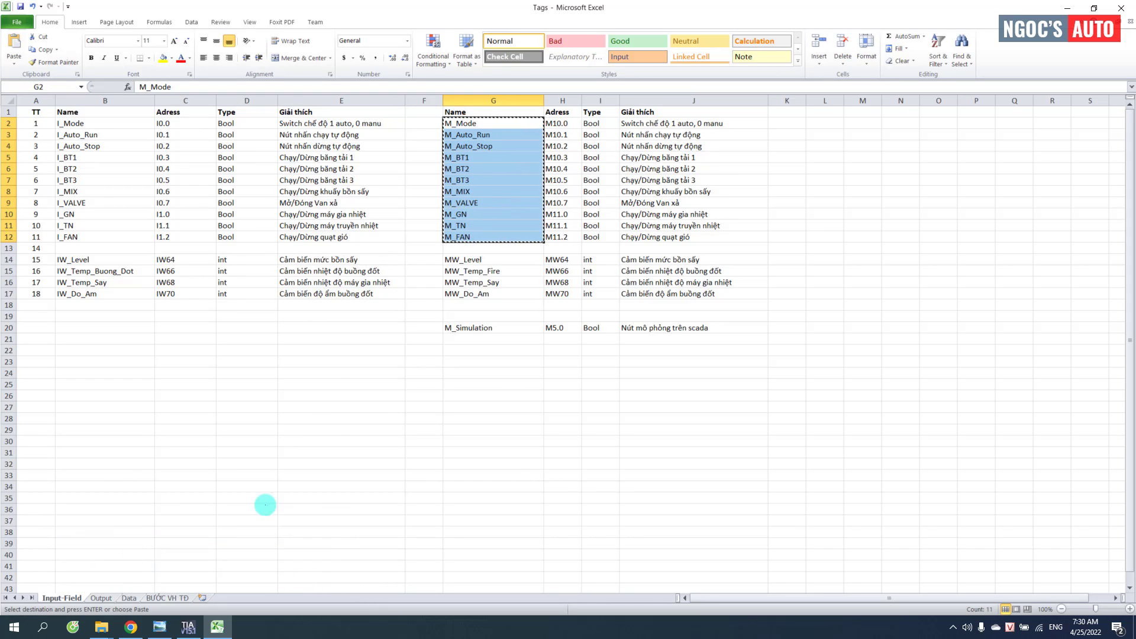
left_click(188, 626)
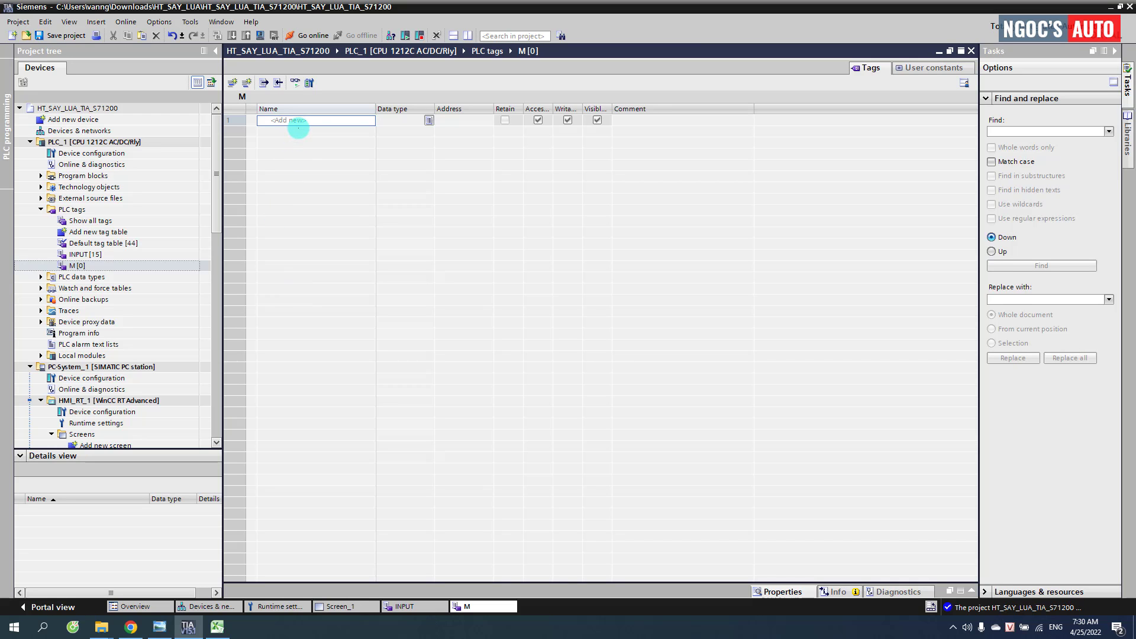
key("ctrl+v")
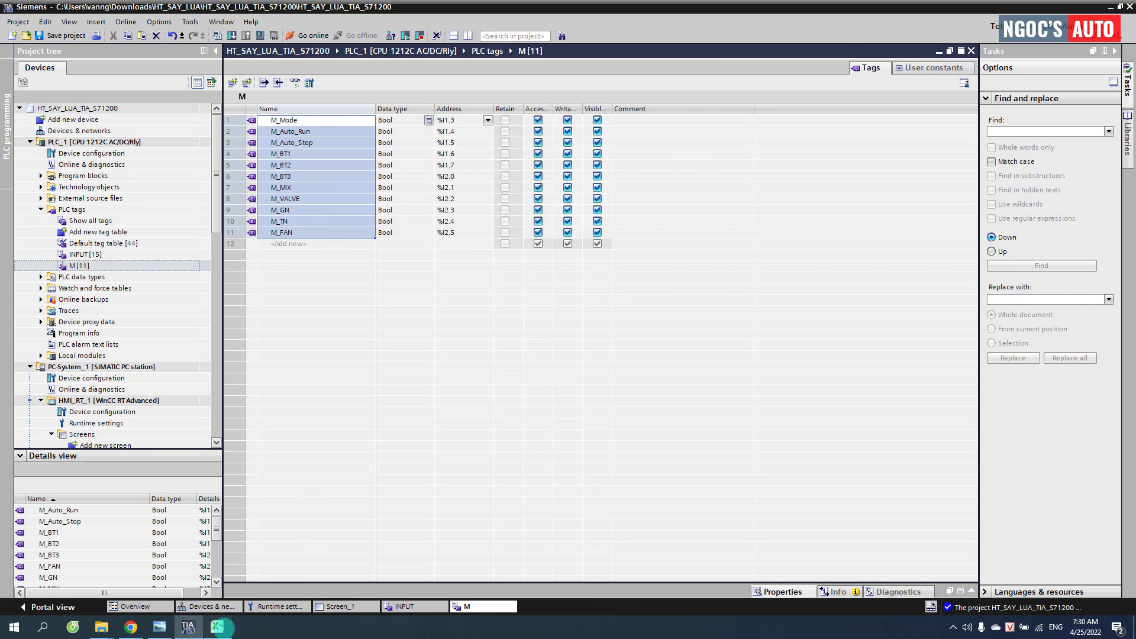
Step: Set the addresses of M_Mode through M_FAN to M10.0 through M11.2 by copying them from Excel and overwriting the object properties
key("alt+Tab")
left_click_drag(572, 124, 559, 237)
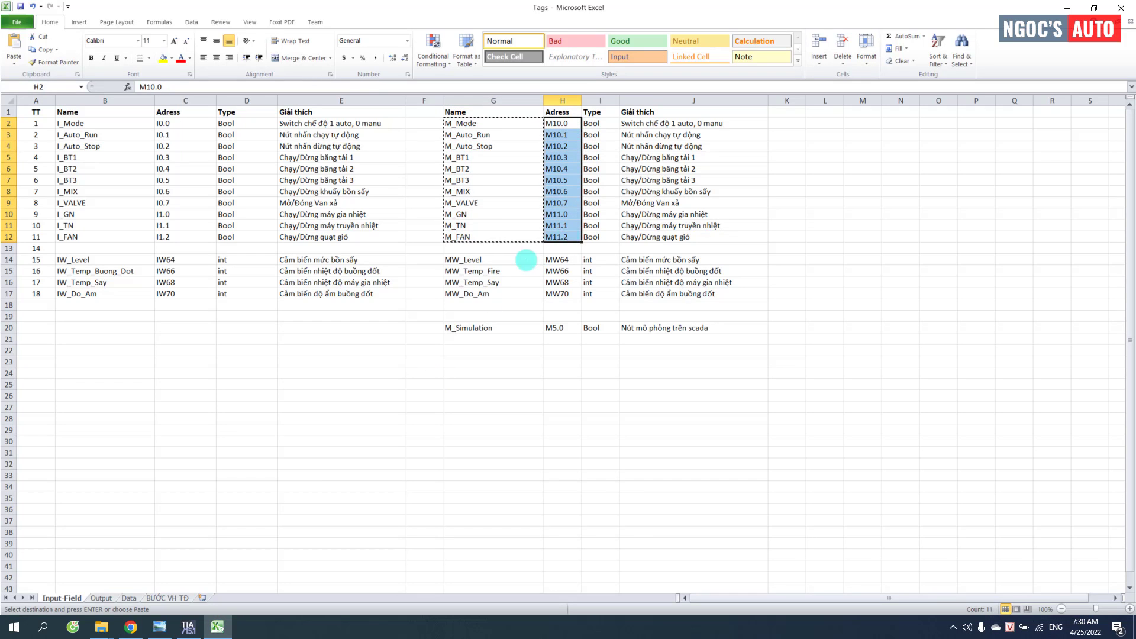
key("ctrl+c")
left_click(188, 626)
key("ctrl+v")
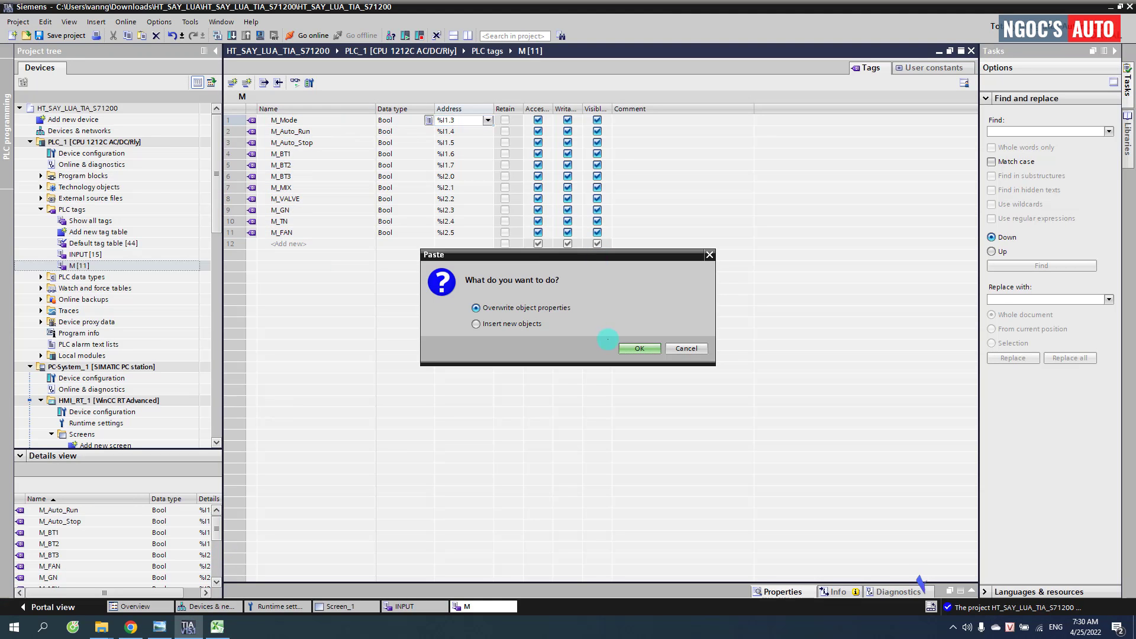
left_click(629, 348)
Step: Copy the Excel descriptions of M_Mode through M_FAN into the M table's comments, overwriting the object properties
left_click(217, 627)
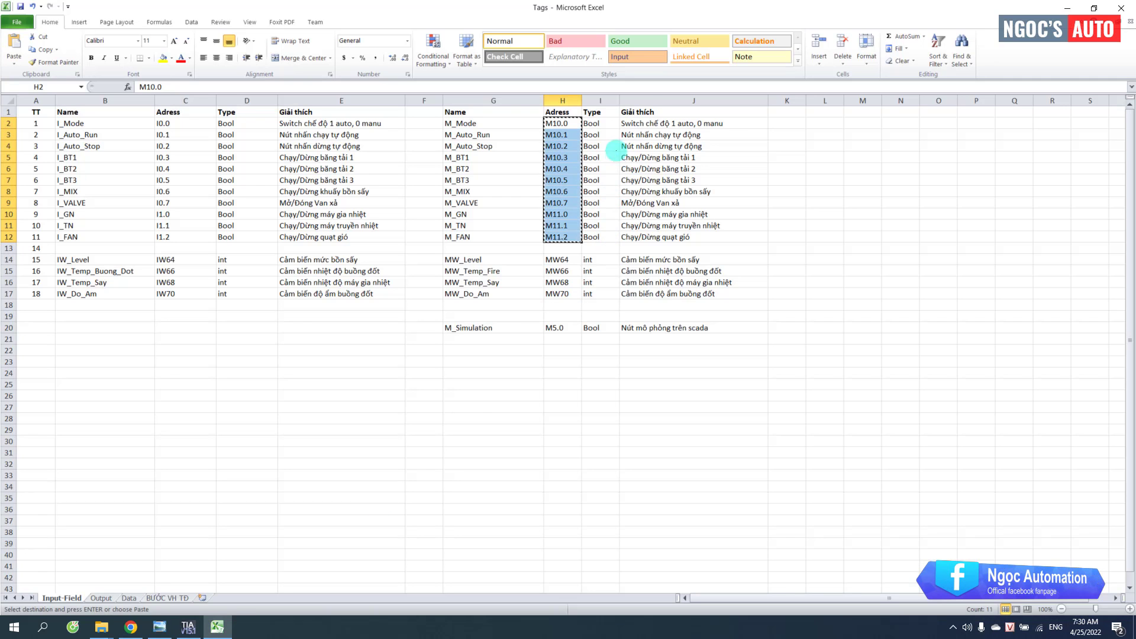
left_click_drag(627, 124, 628, 236)
key("ctrl+c")
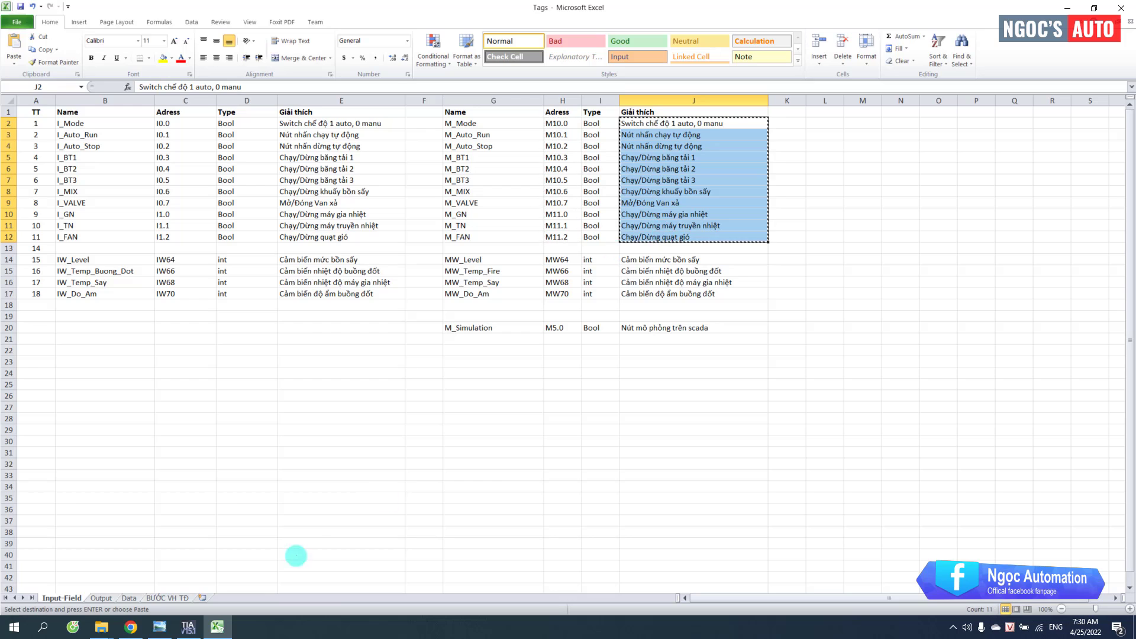
left_click(188, 627)
left_click(636, 120)
key("ctrl+v")
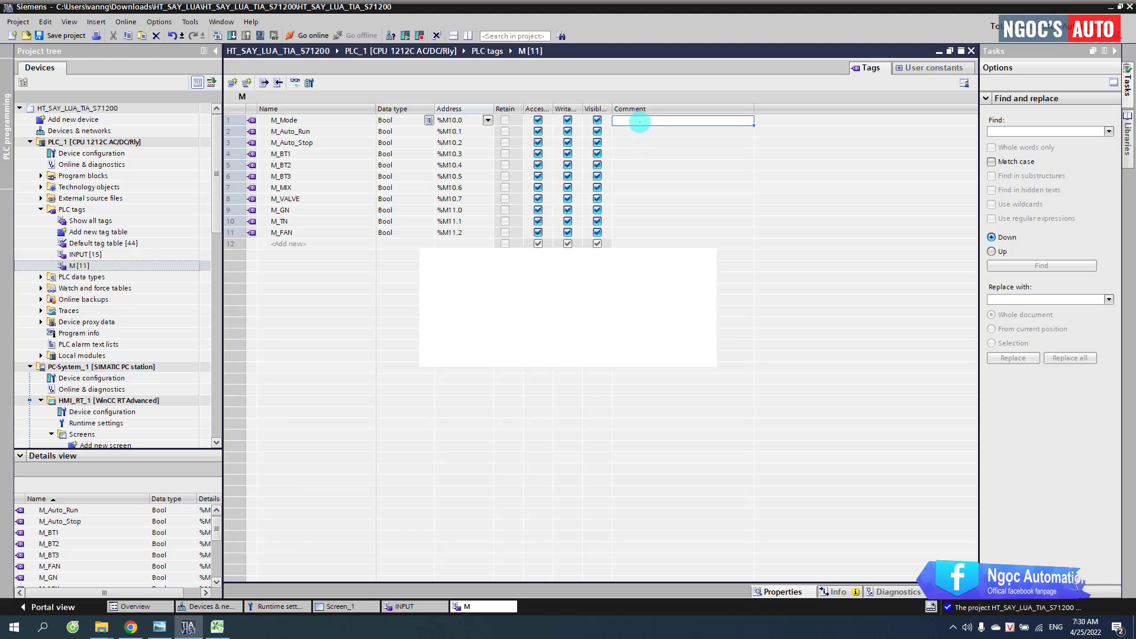
left_click(640, 348)
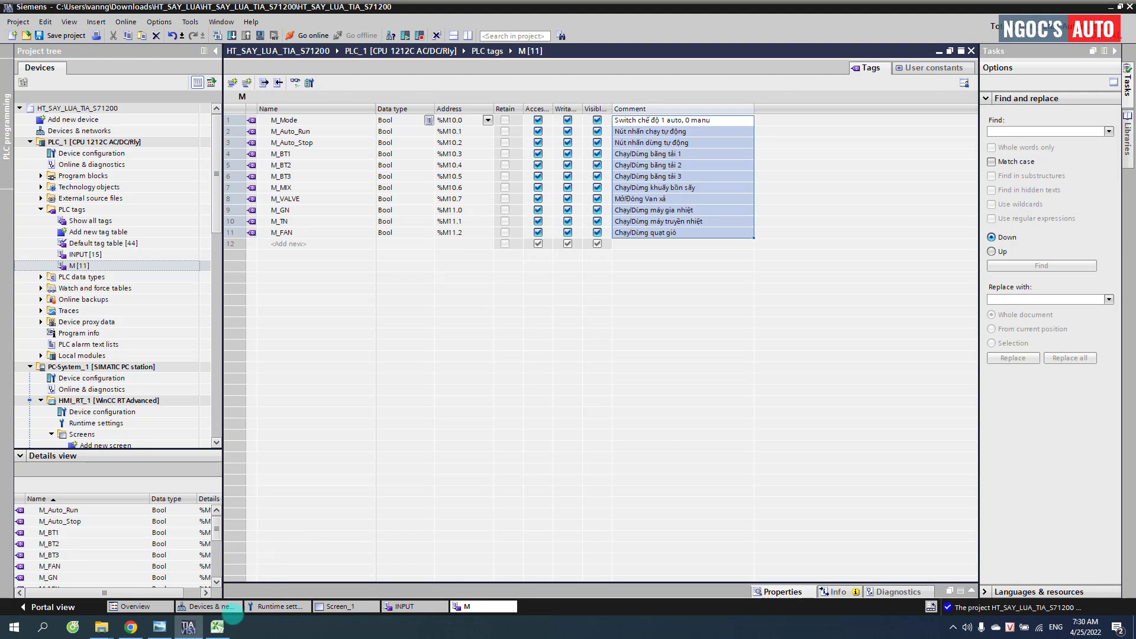
Step: Copy the names MW_Level, MW_Temp_Fire, MW_Temp_Say and MW_Do_Am from Excel as new tags below M_FAN
left_click(227, 622)
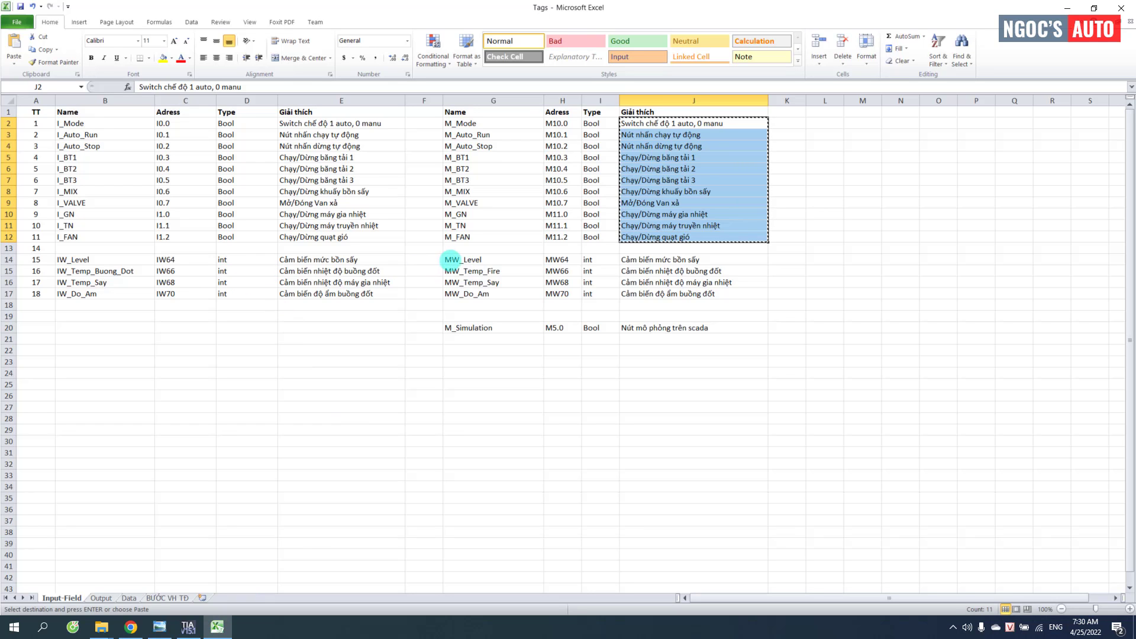
left_click_drag(453, 259, 469, 296)
key("ctrl+c")
left_click(187, 626)
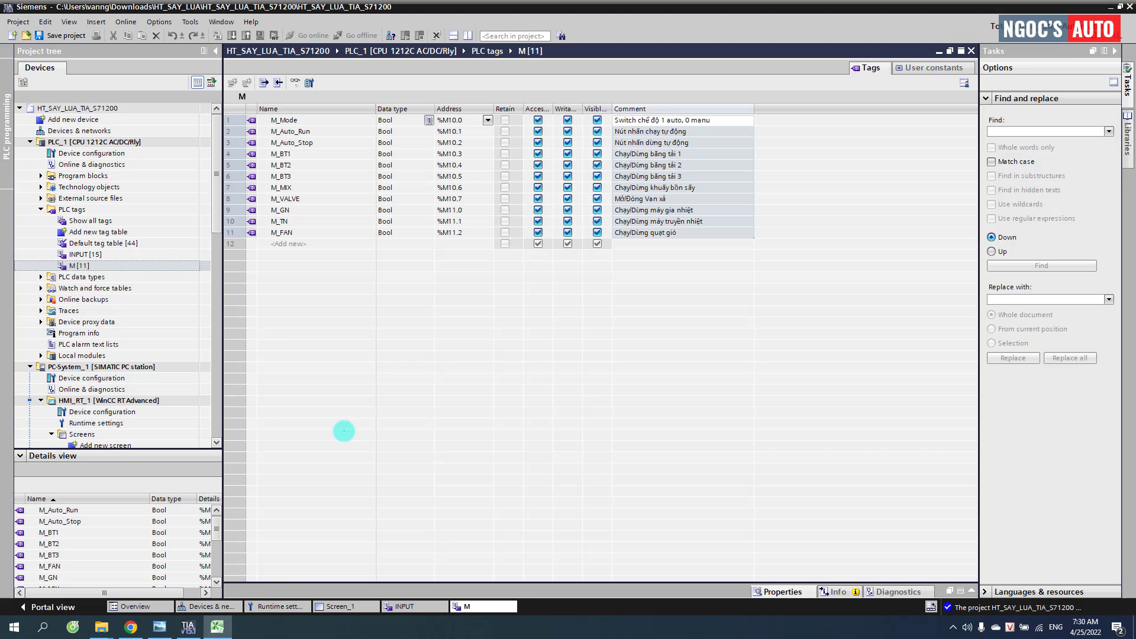
left_click(317, 244)
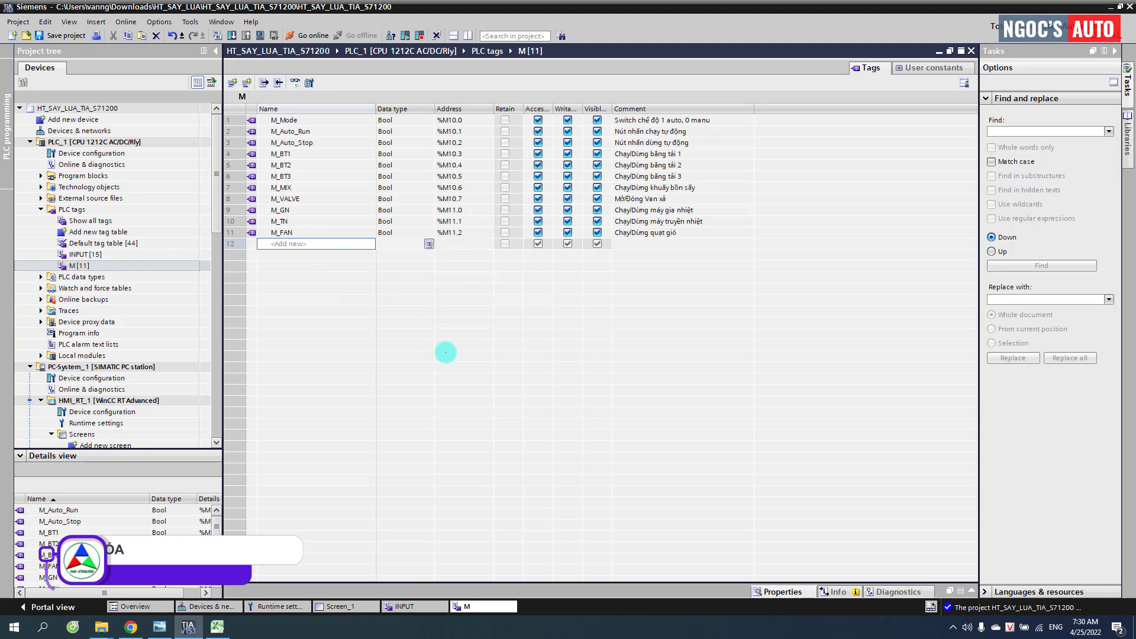
key("ctrl+v")
Step: Set the MW tag addresses to MW64, MW66, MW68 and MW70 by copying them from Excel and overwriting the object properties
key("alt+Tab")
left_click_drag(556, 260, 563, 283)
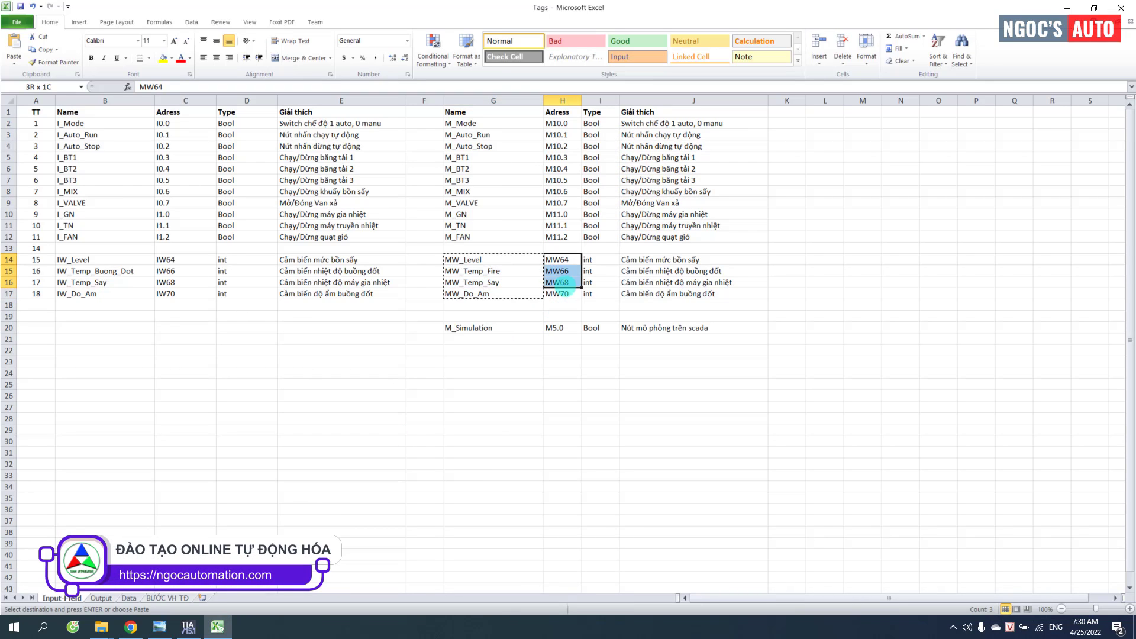
key("alt+Tab")
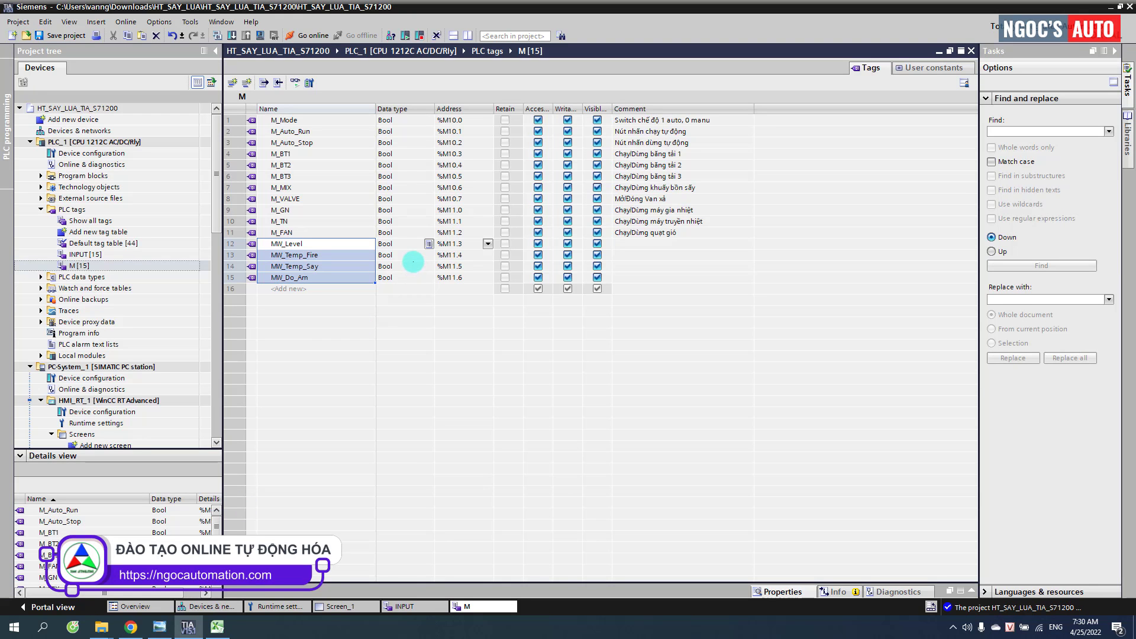
left_click(457, 245)
key("ctrl+v")
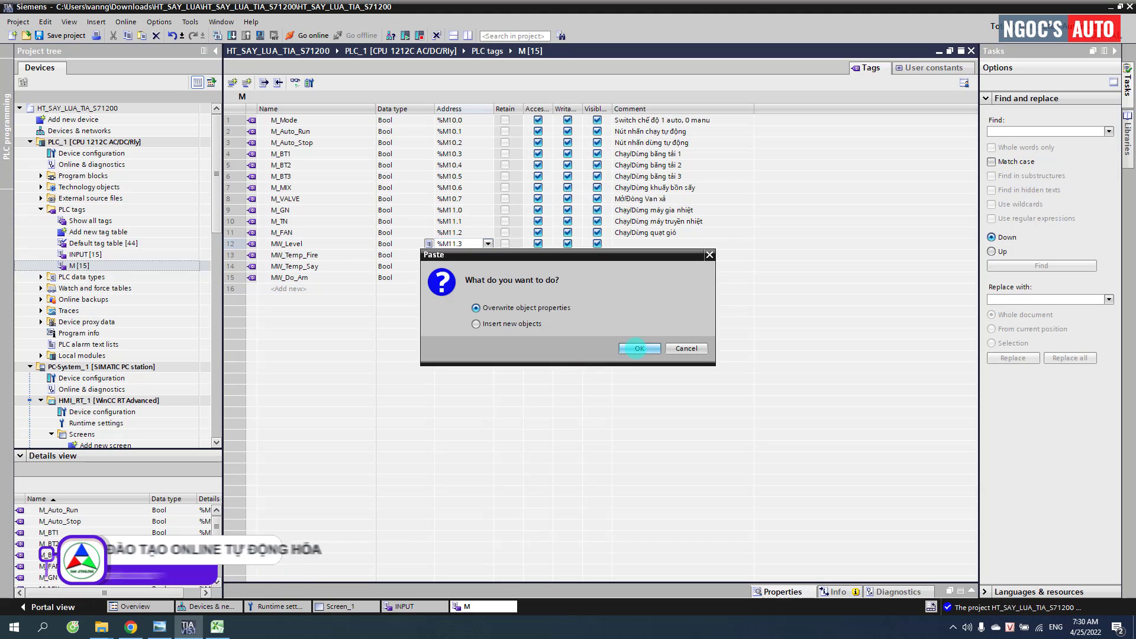
left_click(640, 349)
Step: Set the data type of the four MW tags to Int by copying the types from Excel and overwriting the object properties
key("alt+Tab")
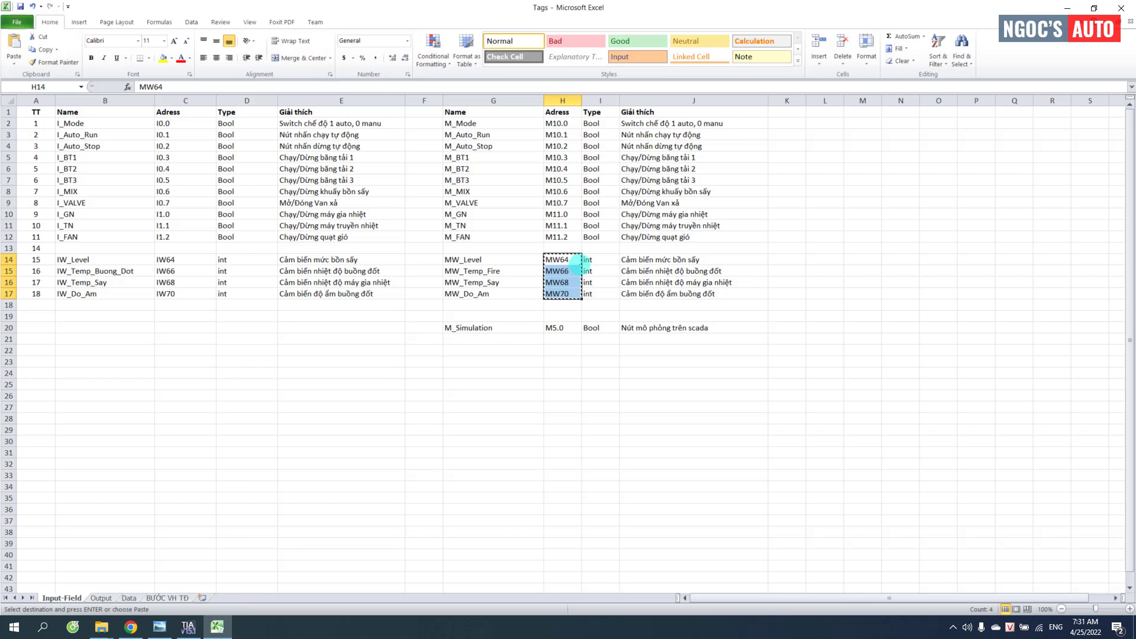
left_click_drag(588, 261, 594, 285)
key("alt+Tab")
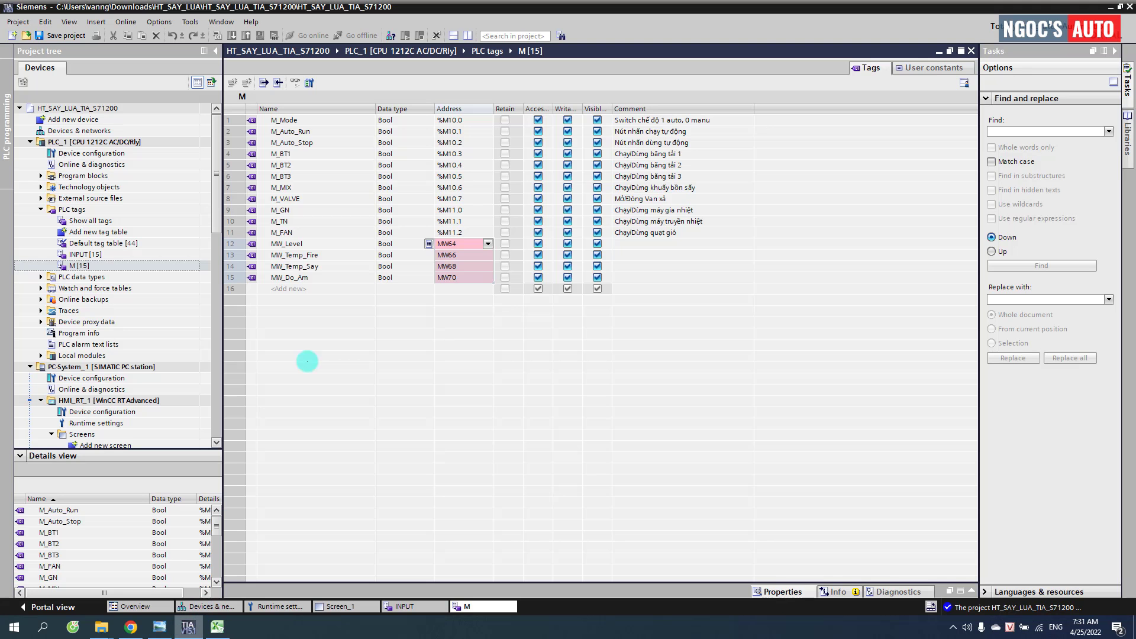
left_click(390, 244)
key("ctrl+v")
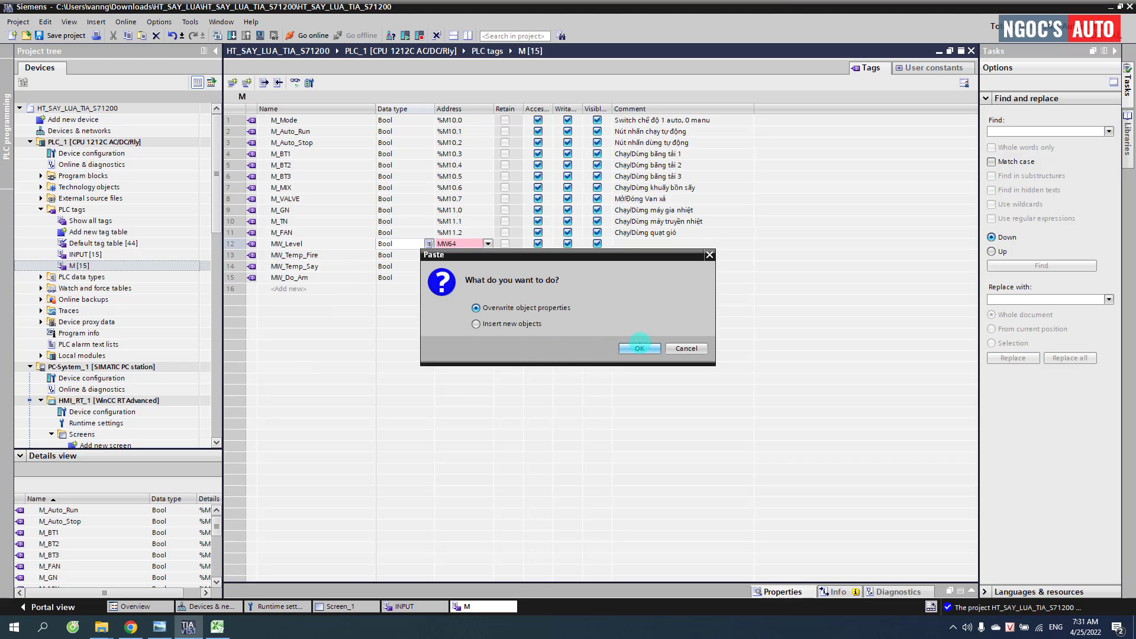
left_click(640, 348)
Step: Copy the Excel descriptions of the four MW tags into the M table's comments, overwriting the object properties
left_click(218, 626)
left_click_drag(657, 259, 657, 293)
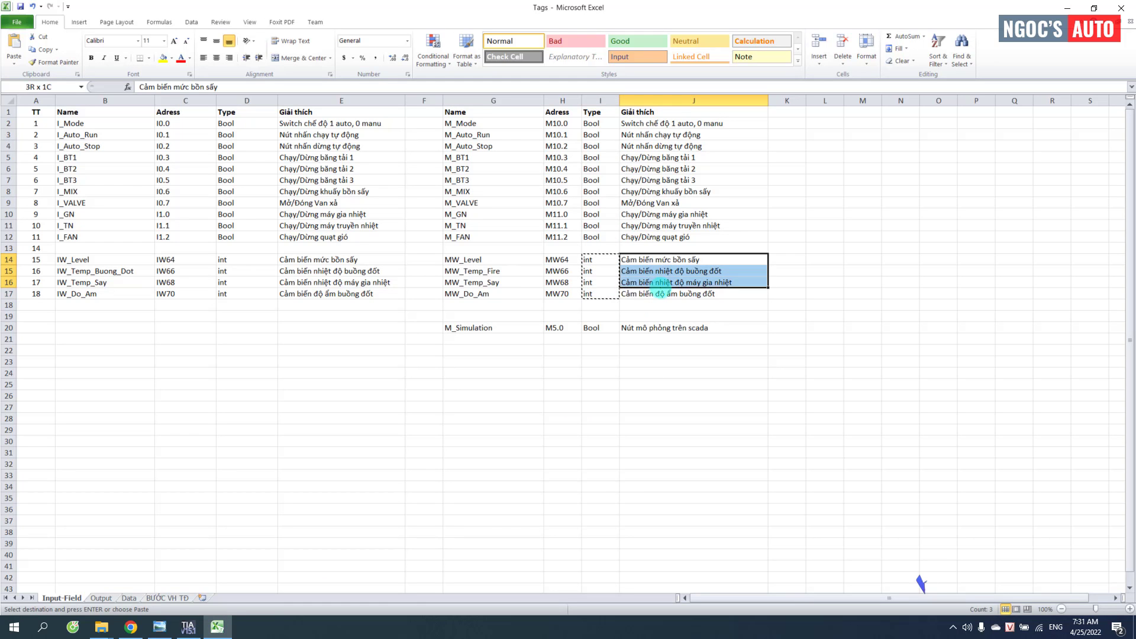
key("ctrl+c")
left_click(188, 627)
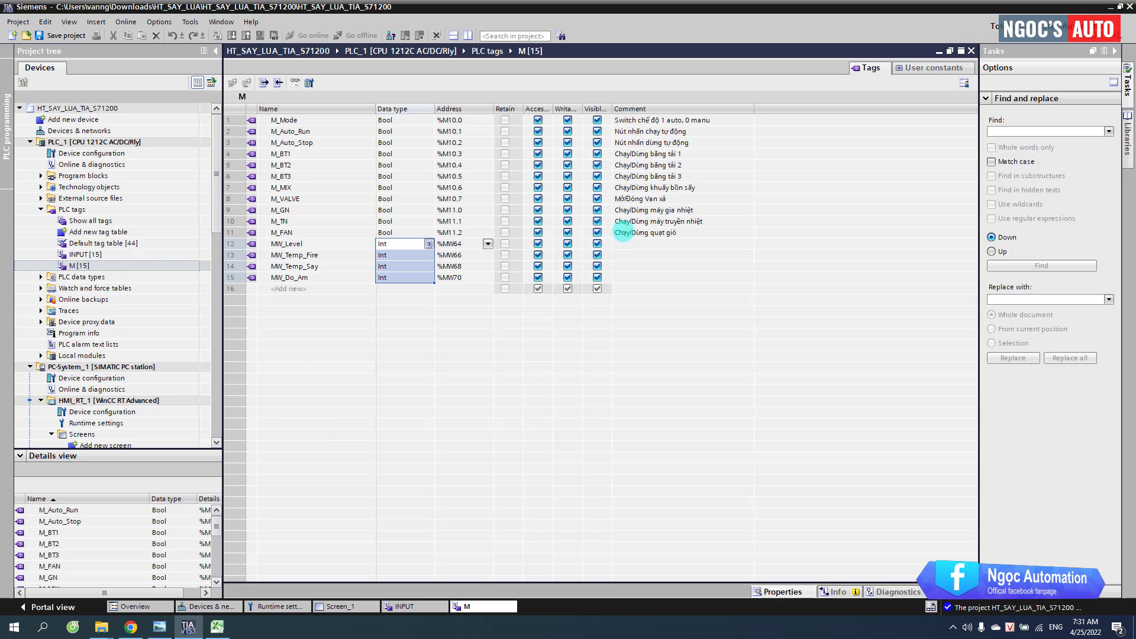
left_click(631, 243)
key("ctrl+v")
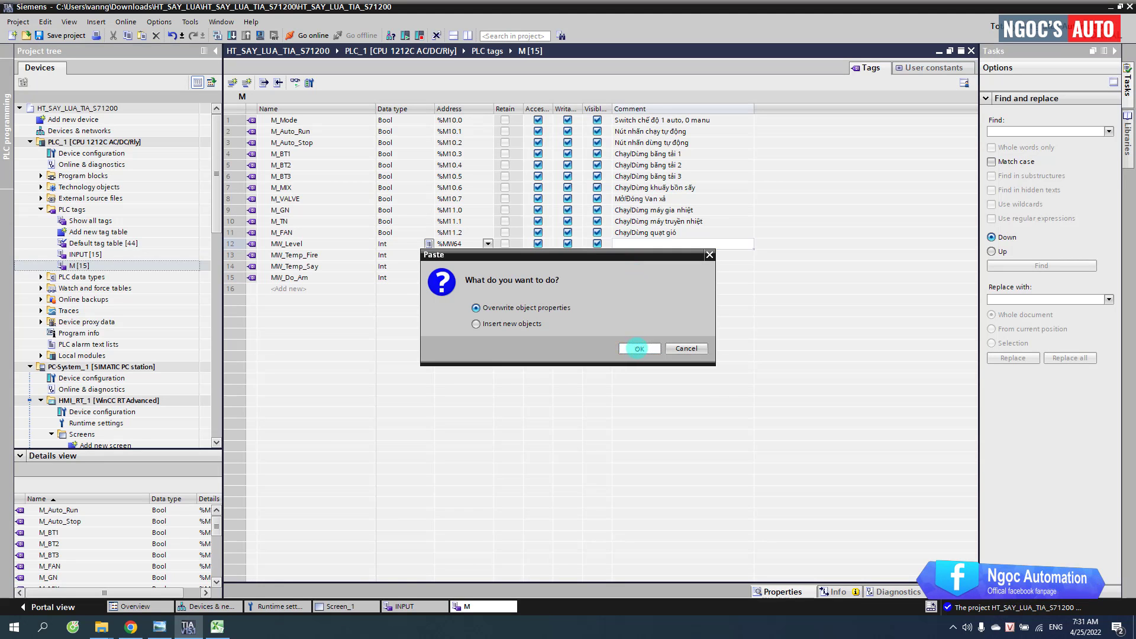
left_click(638, 349)
Step: Copy the name M_Simulation from Excel as a new tag below MW_Do_Am in the M table
left_click(214, 625)
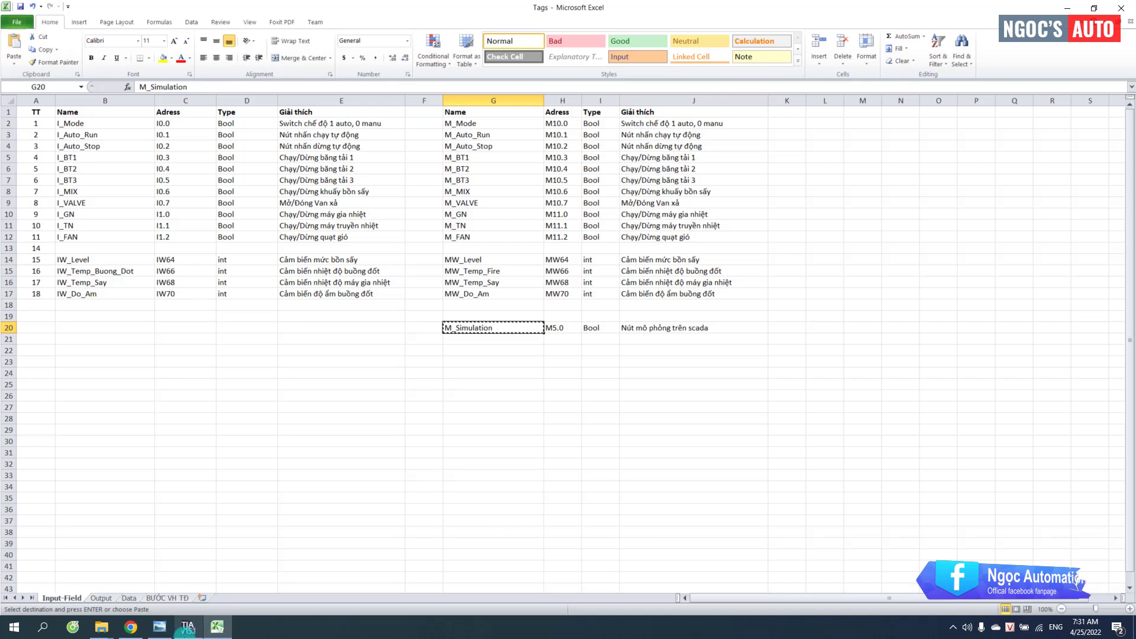
left_click(187, 627)
left_click(291, 288)
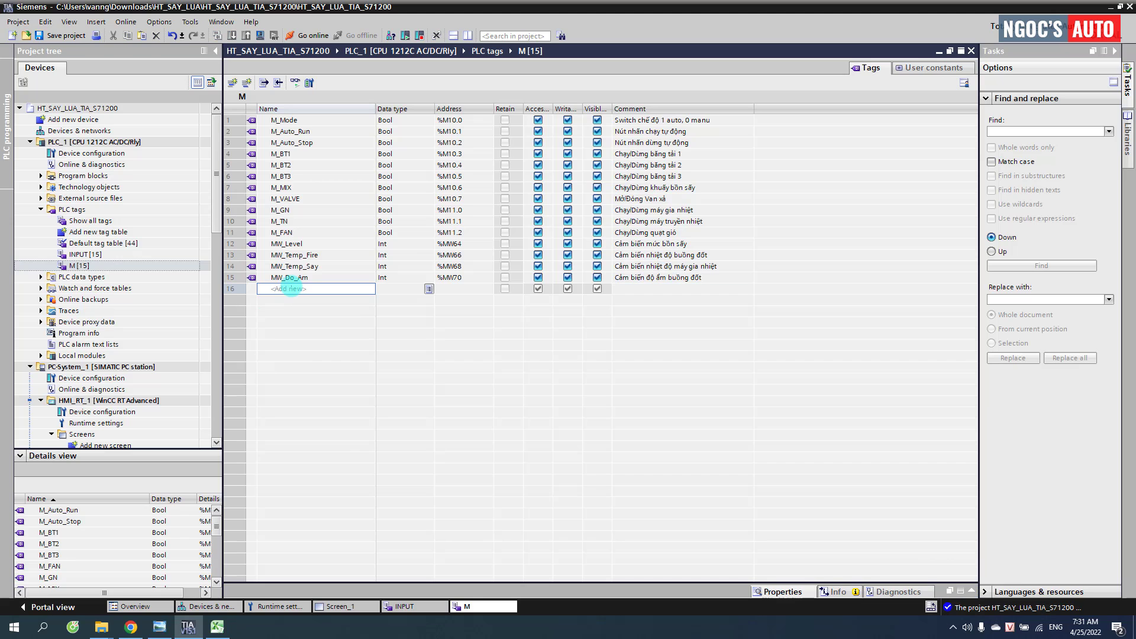
key("ctrl+v")
Step: Copy the address M5.0 from Excel into the M_Simulation tag's address
left_click(215, 626)
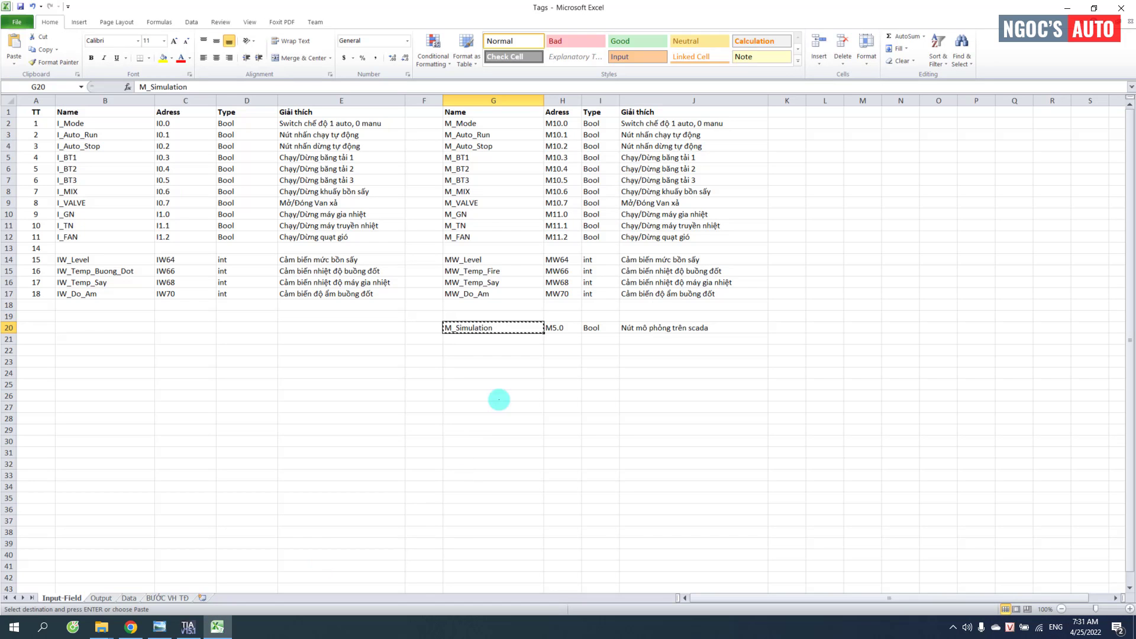
left_click(565, 330)
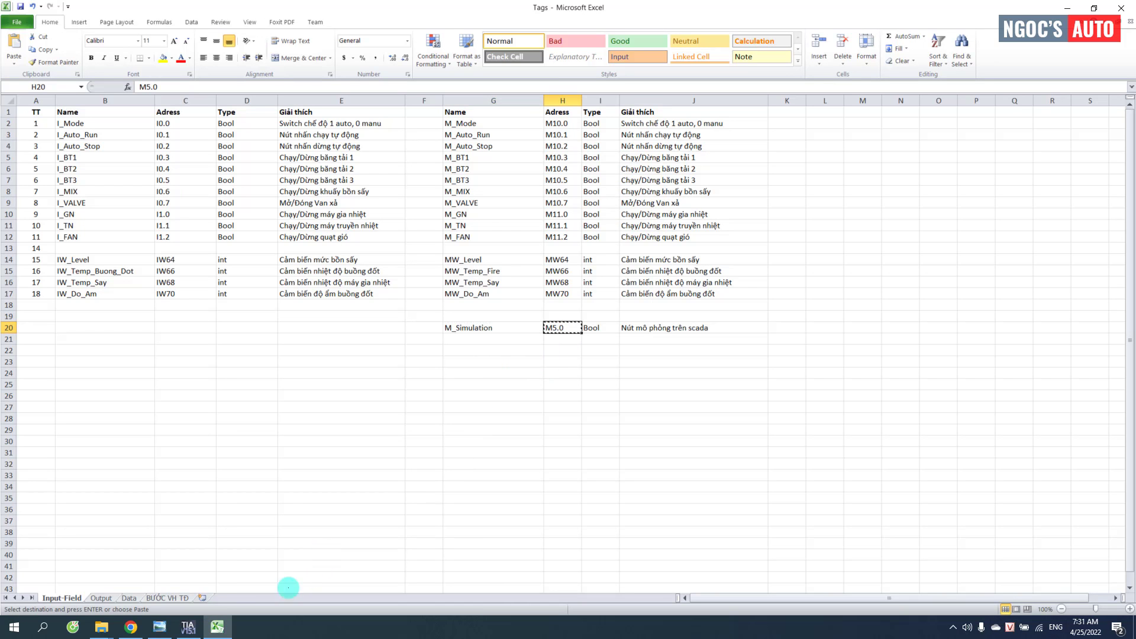
left_click(189, 627)
left_click(461, 289)
key("ctrl+v")
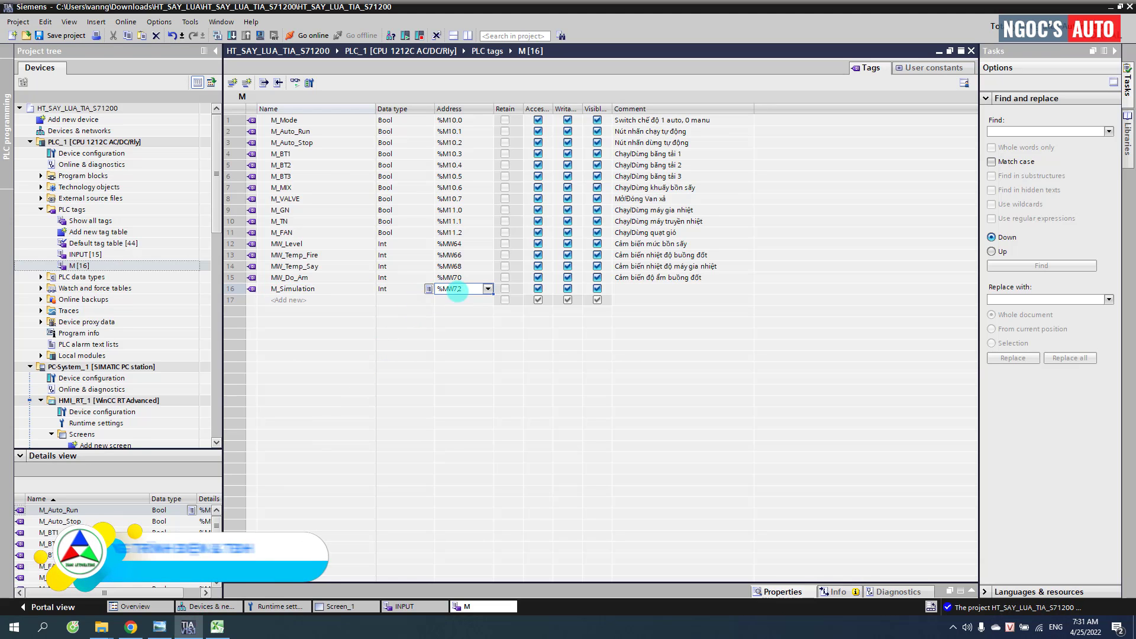
Step: Set the M_Simulation tag's data type to Bool and copy its description from Excel into its comment
left_click(231, 627)
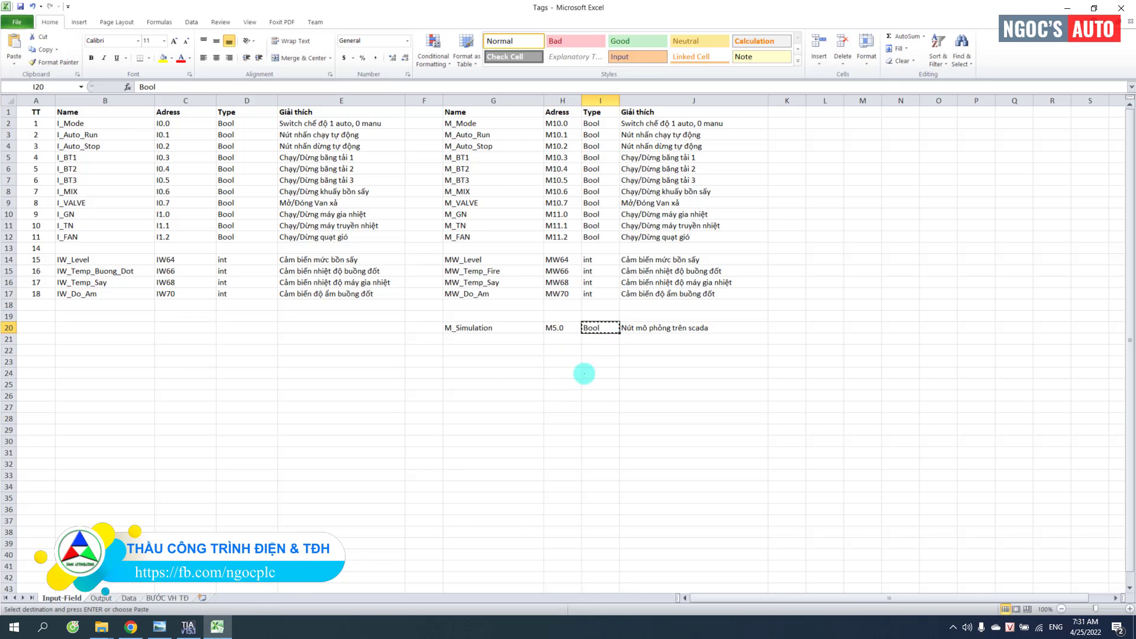
key("alt+Tab")
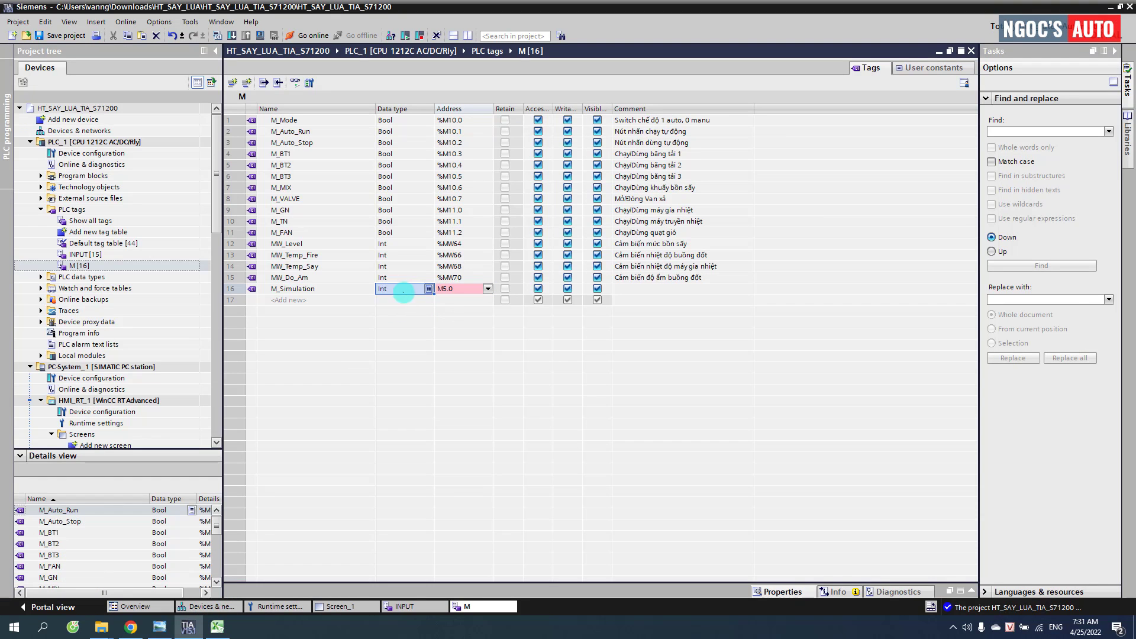
left_click(217, 626)
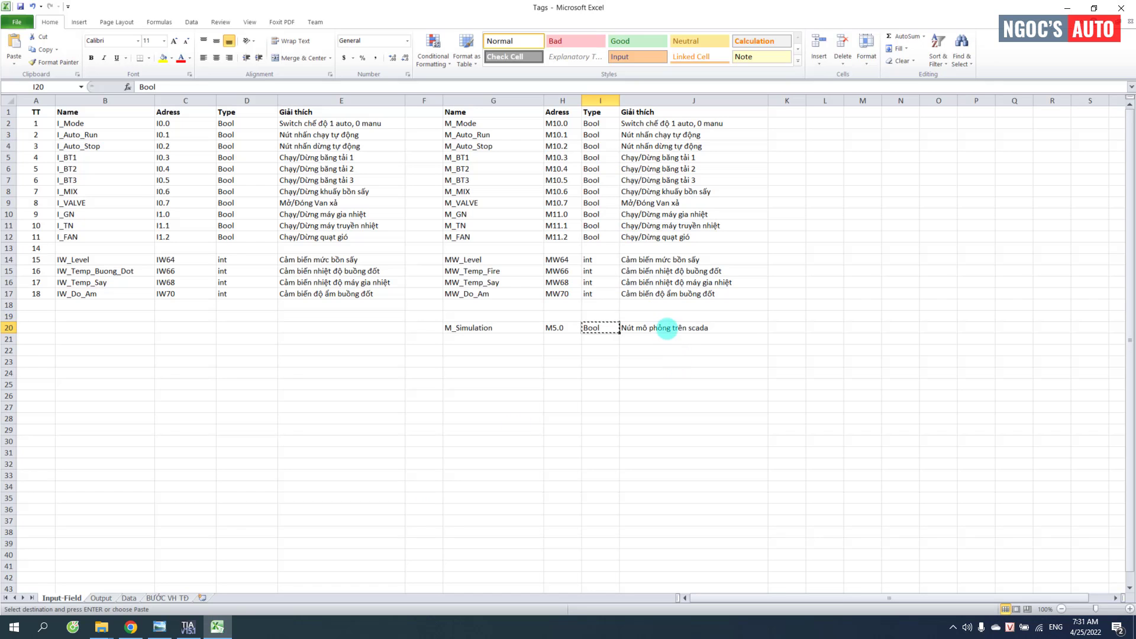
left_click(667, 328)
key("ctrl+c")
left_click(187, 626)
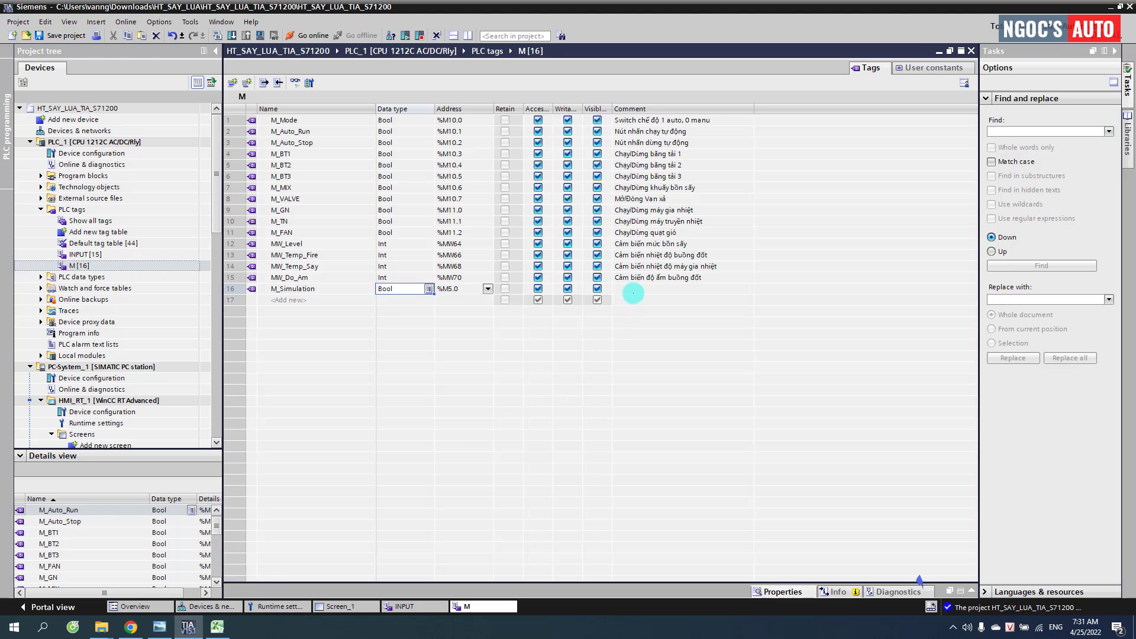
left_click(633, 292)
key("ctrl+v")
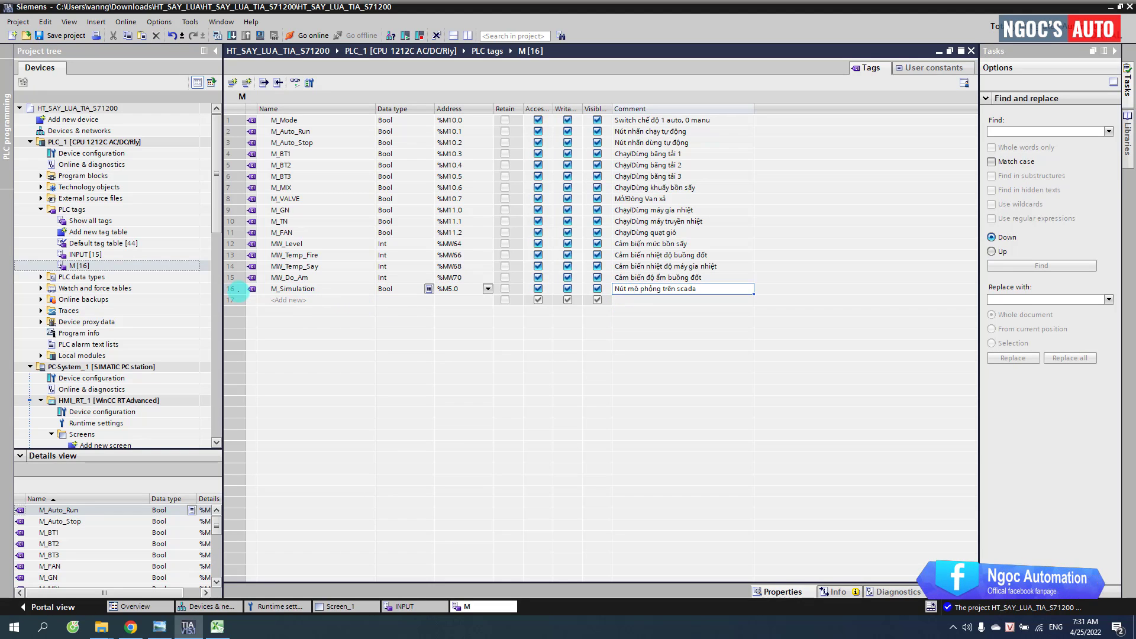
left_click(231, 288)
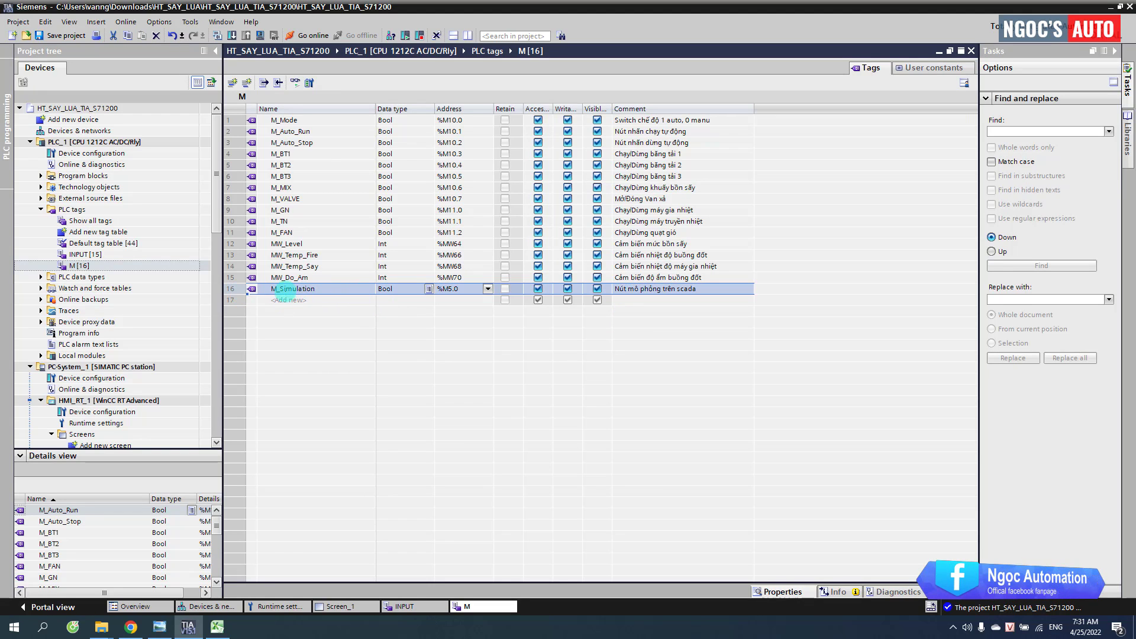
Step: Add a PLC tag table named OUTPUT and copy the names Q_Lamp_Auto to Q_FAN into it from Excel's Output sheet
double_click(86, 232)
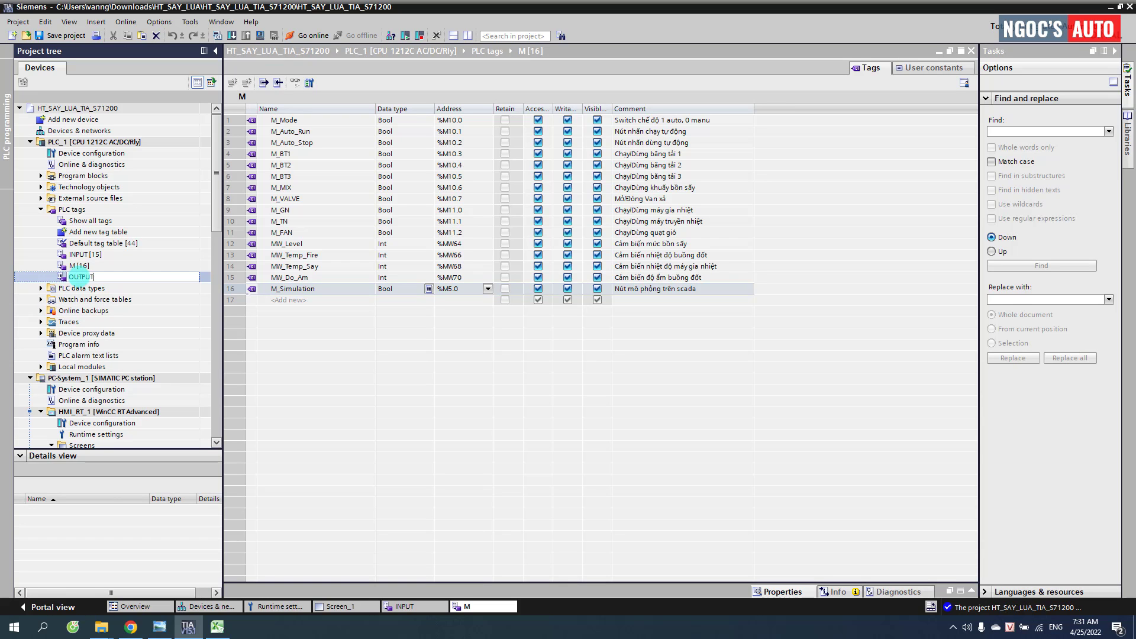
double_click(77, 276)
left_click(218, 626)
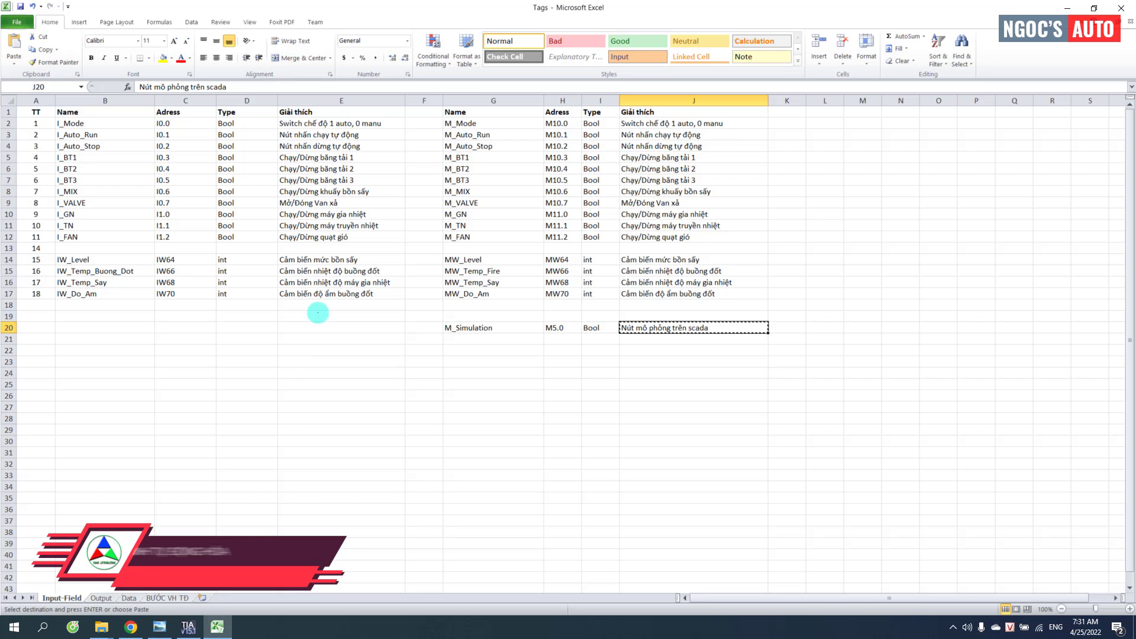
left_click(101, 598)
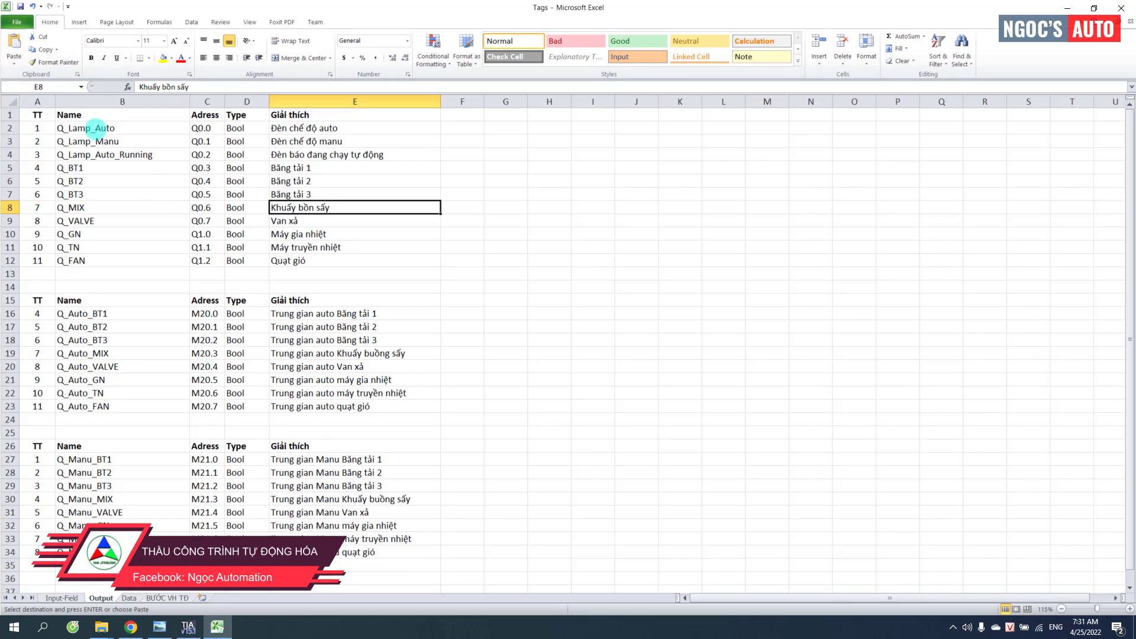
left_click_drag(95, 128, 133, 257)
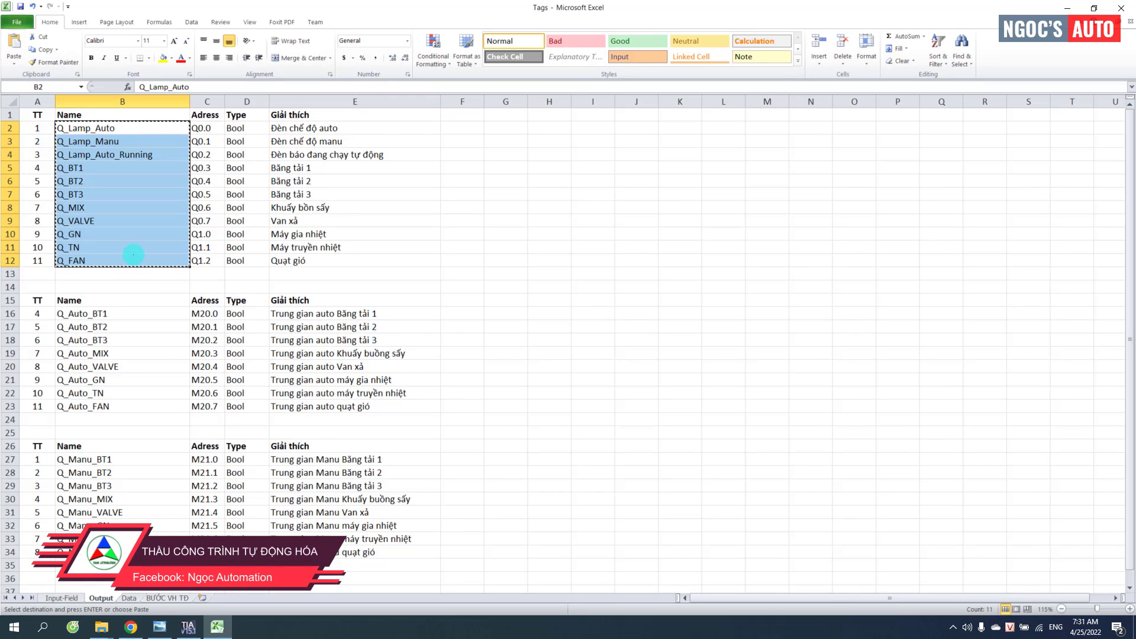
left_click(189, 626)
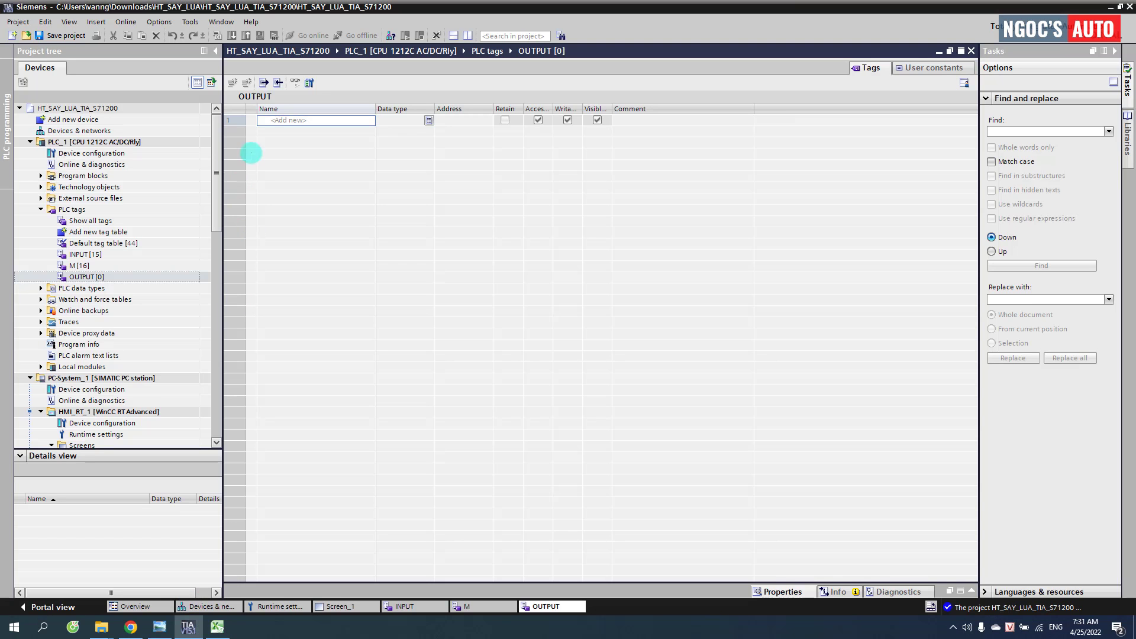
key("ctrl+v")
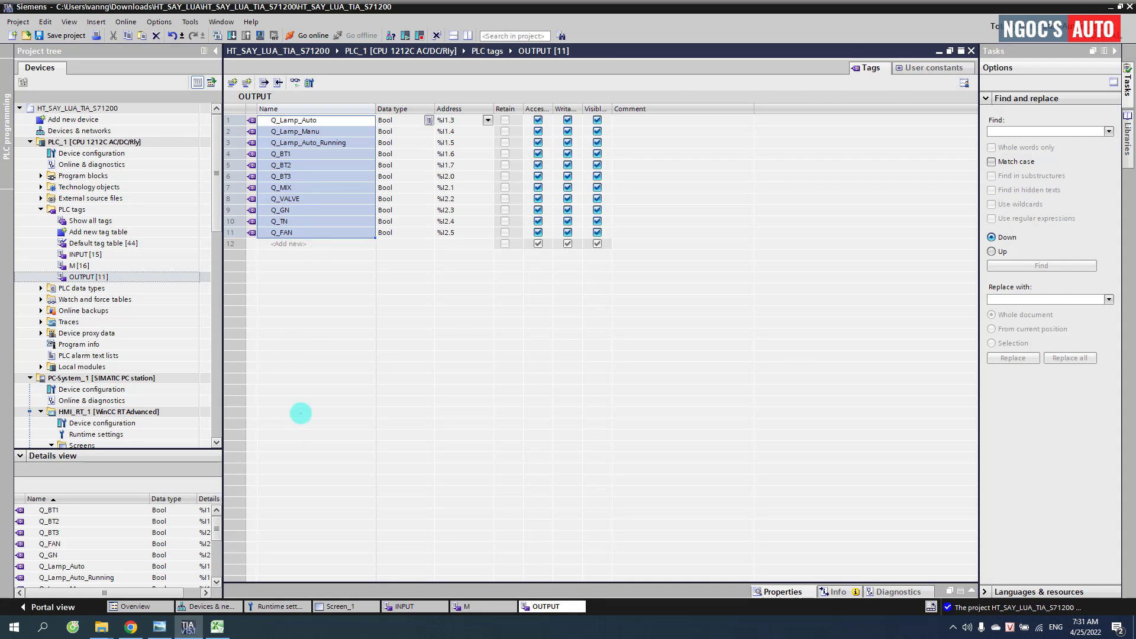
Step: Copy the addresses Q0.0 to Q1.2 from Excel into the OUTPUT table's address column
left_click(215, 626)
left_click_drag(214, 132, 219, 252)
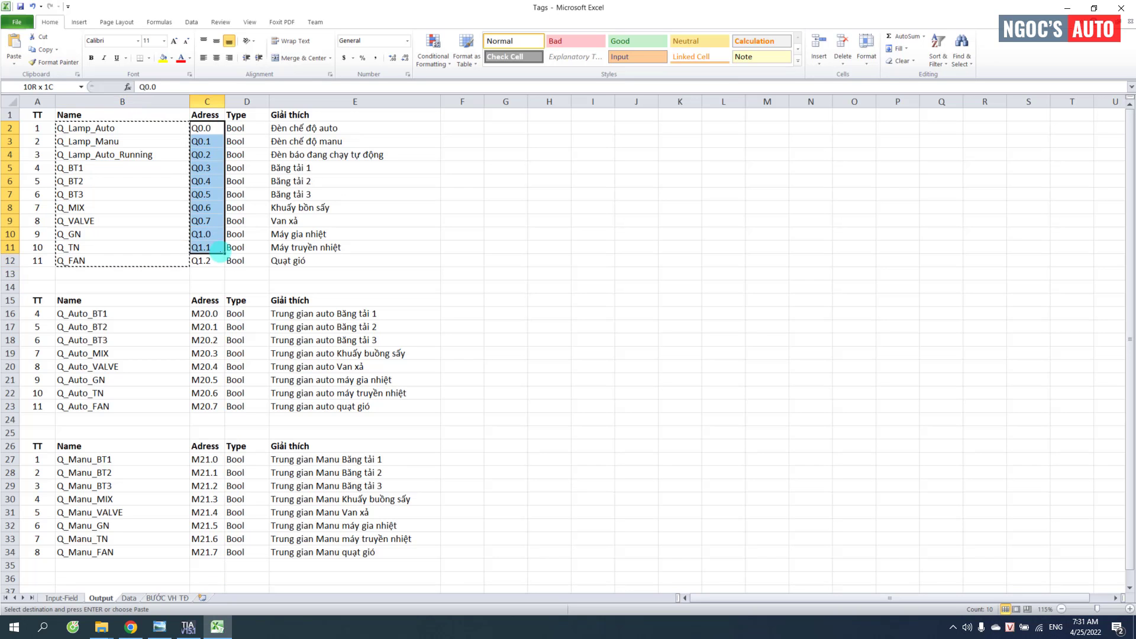
key("ctrl+c")
left_click(188, 626)
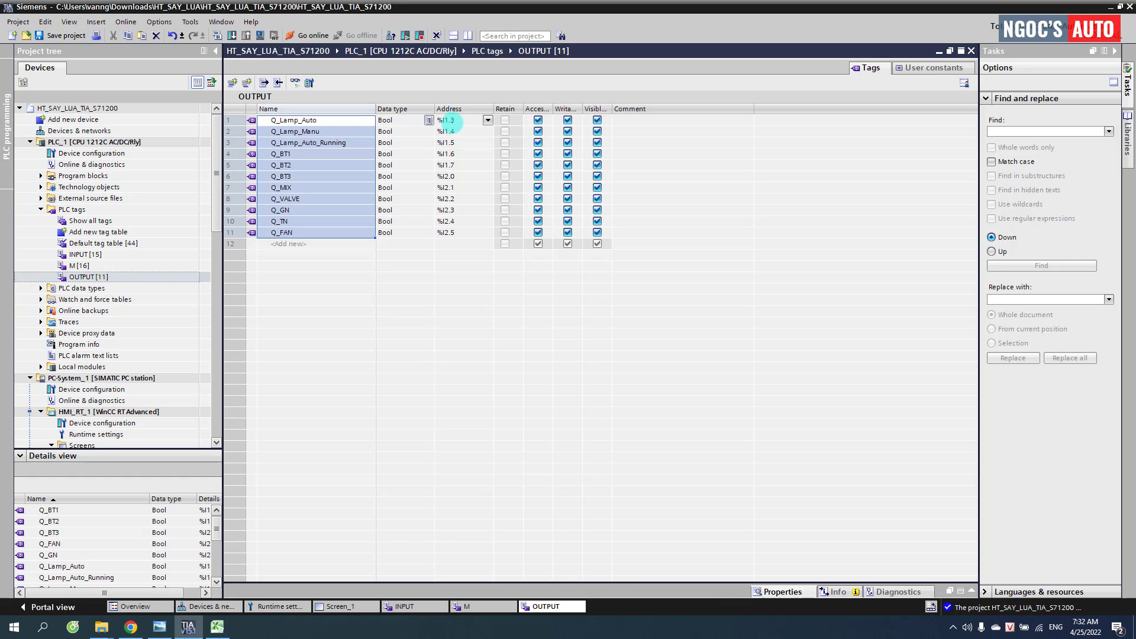
left_click(450, 120)
key("ctrl+v")
key("Return")
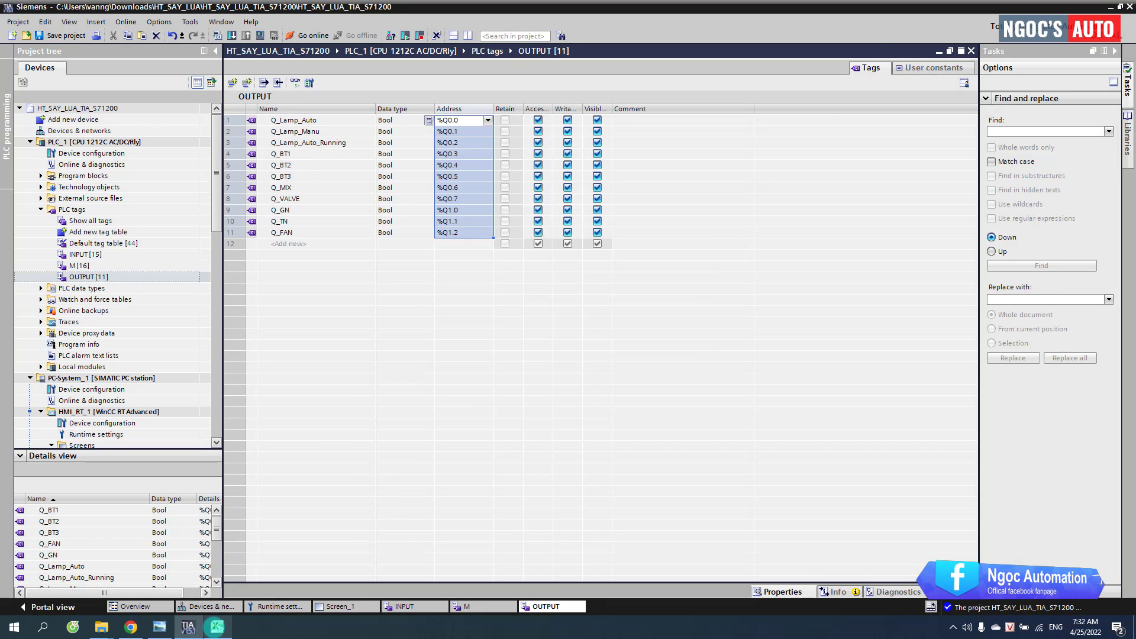
Step: Copy the Excel descriptions of Q_Lamp_Auto to Q_FAN into the OUTPUT table's comments
left_click(216, 626)
left_click_drag(291, 127, 300, 260)
key("ctrl+c")
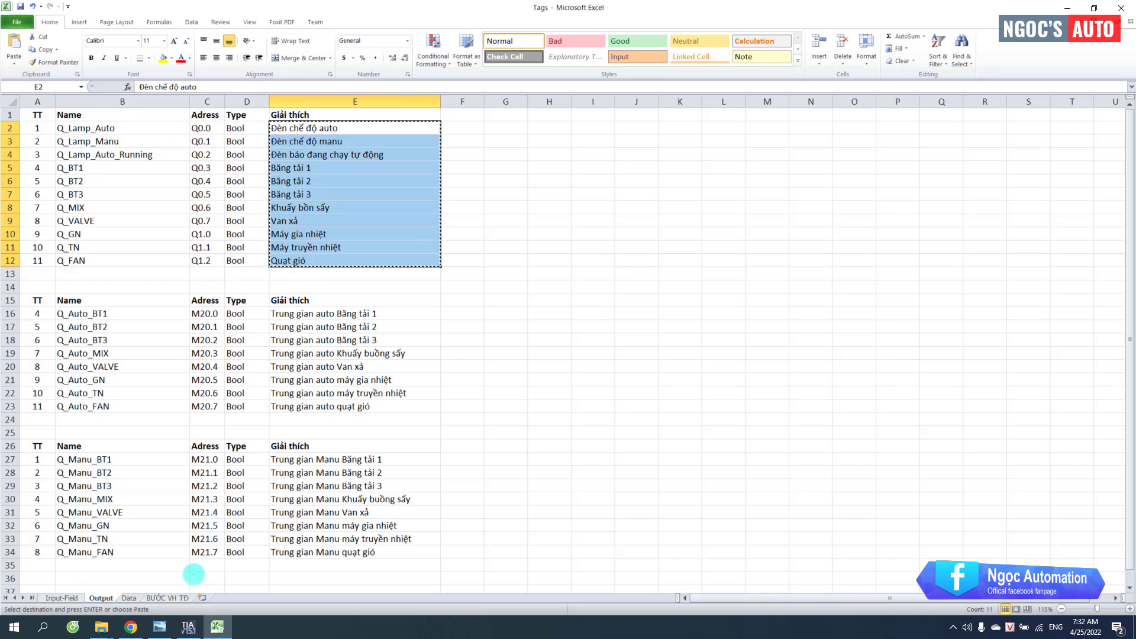
left_click(188, 626)
left_click(646, 121)
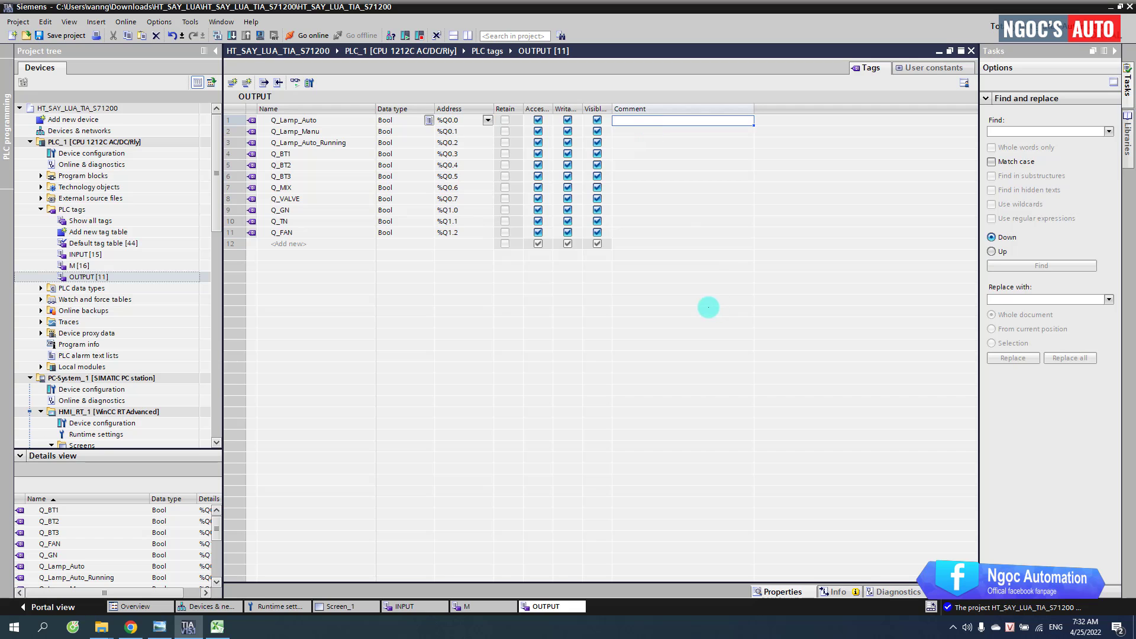
key("ctrl+v")
key("Return")
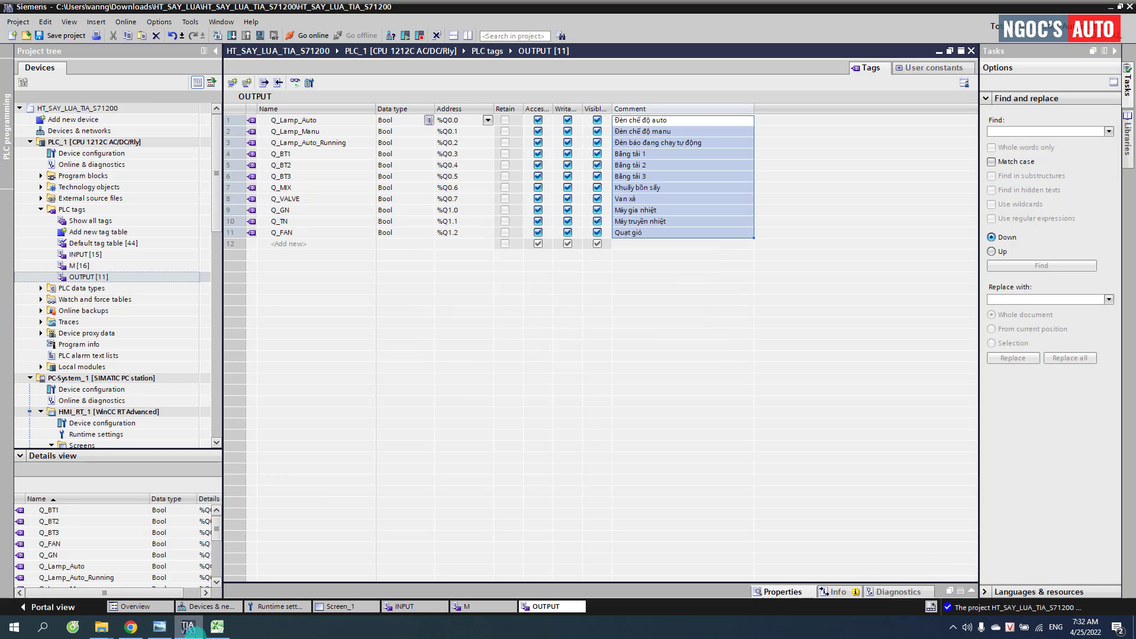
Step: Review the Q_Auto and Q_Manu intermediate tag names in Excel's Output sheet, then return to the OUTPUT tag table
left_click(217, 626)
scroll(254, 261, "down", 3)
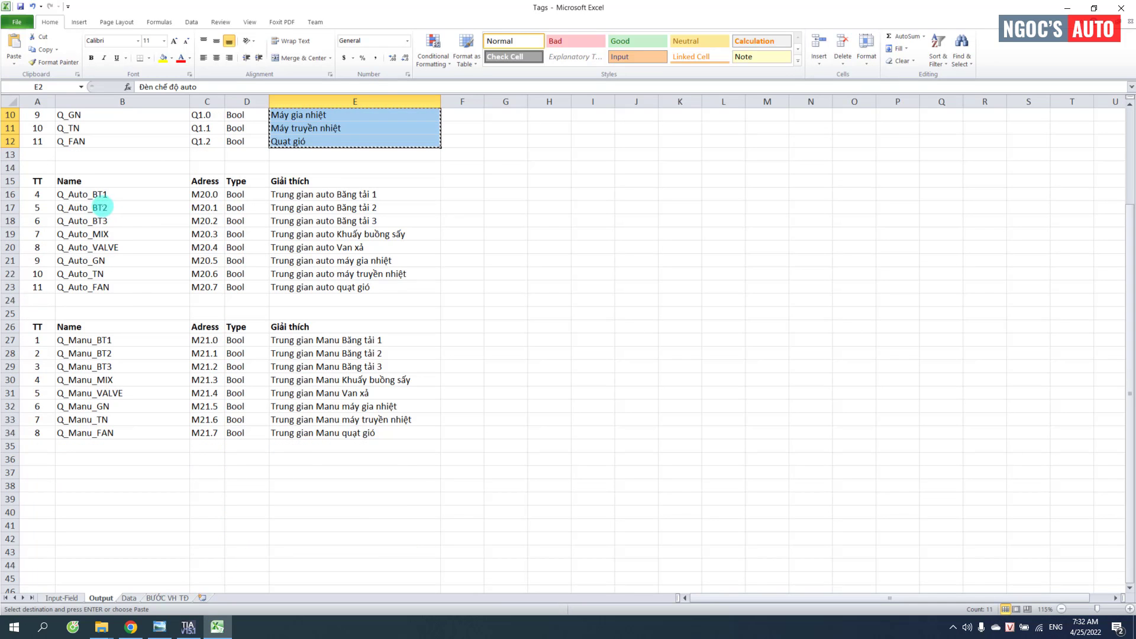
left_click_drag(97, 194, 157, 287)
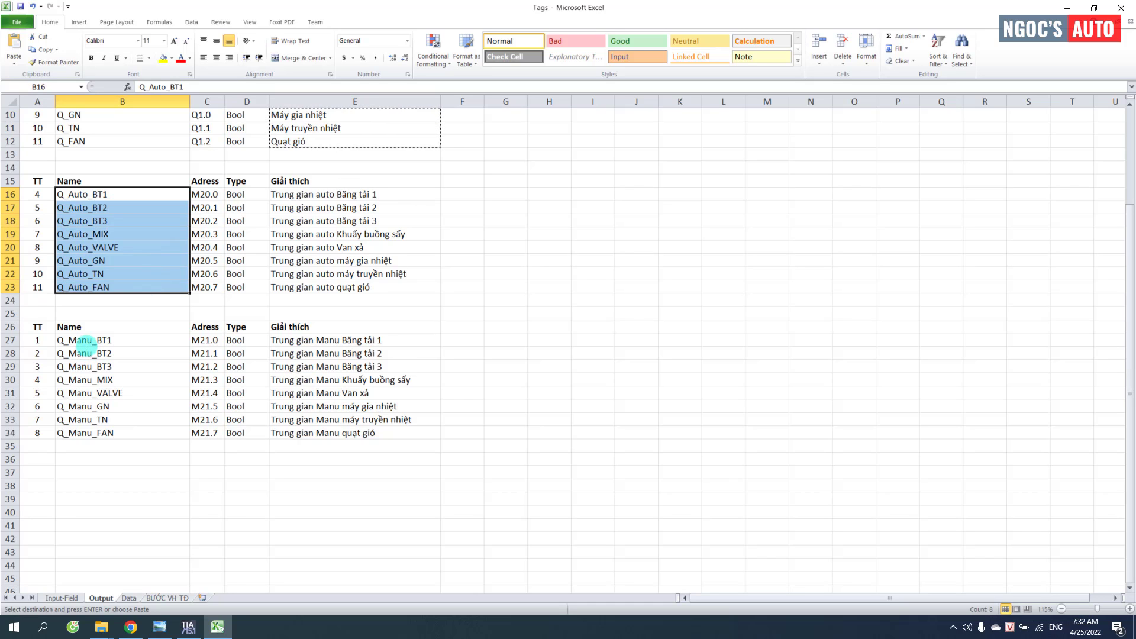
left_click_drag(85, 343, 122, 437)
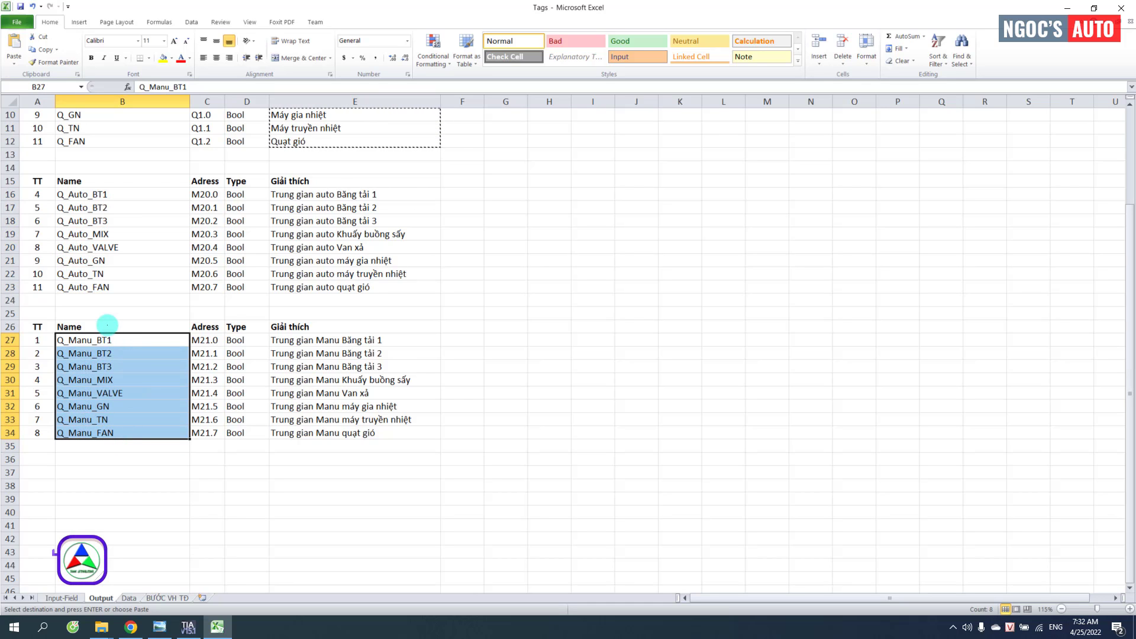
key("alt+Tab")
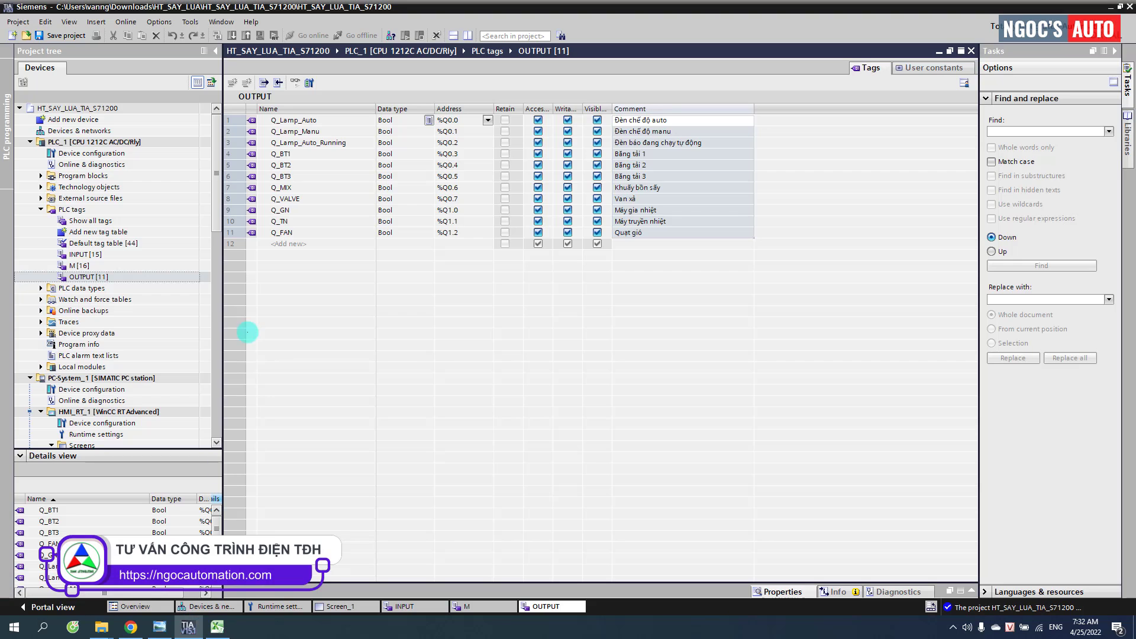
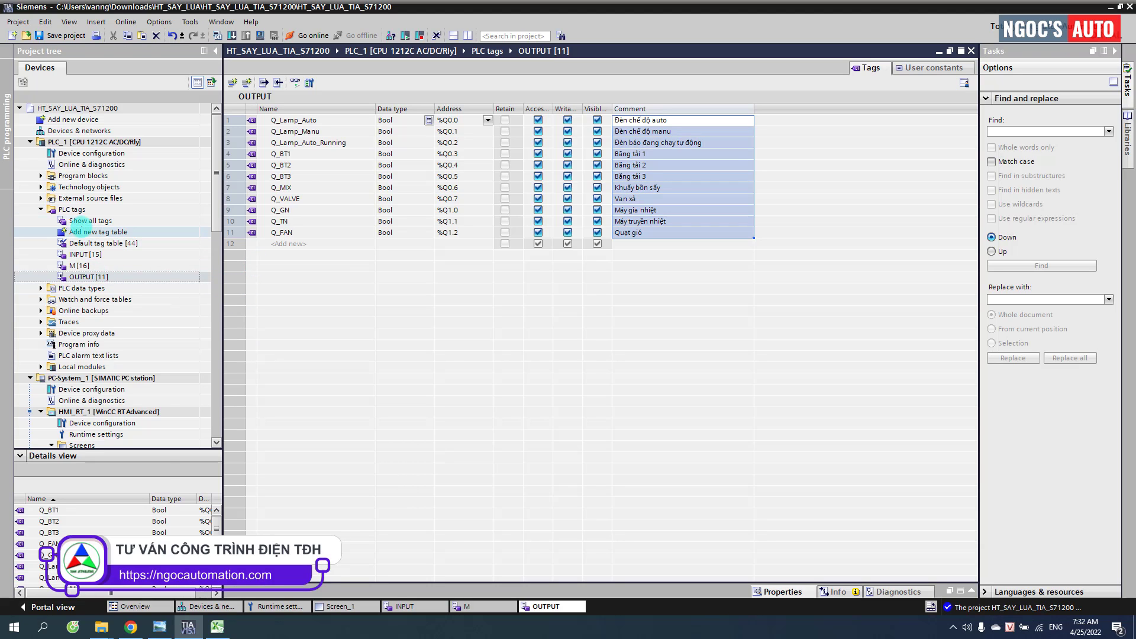
Step: Add a new PLC tag table named TRUNG GIAN OUTPUT
double_click(97, 232)
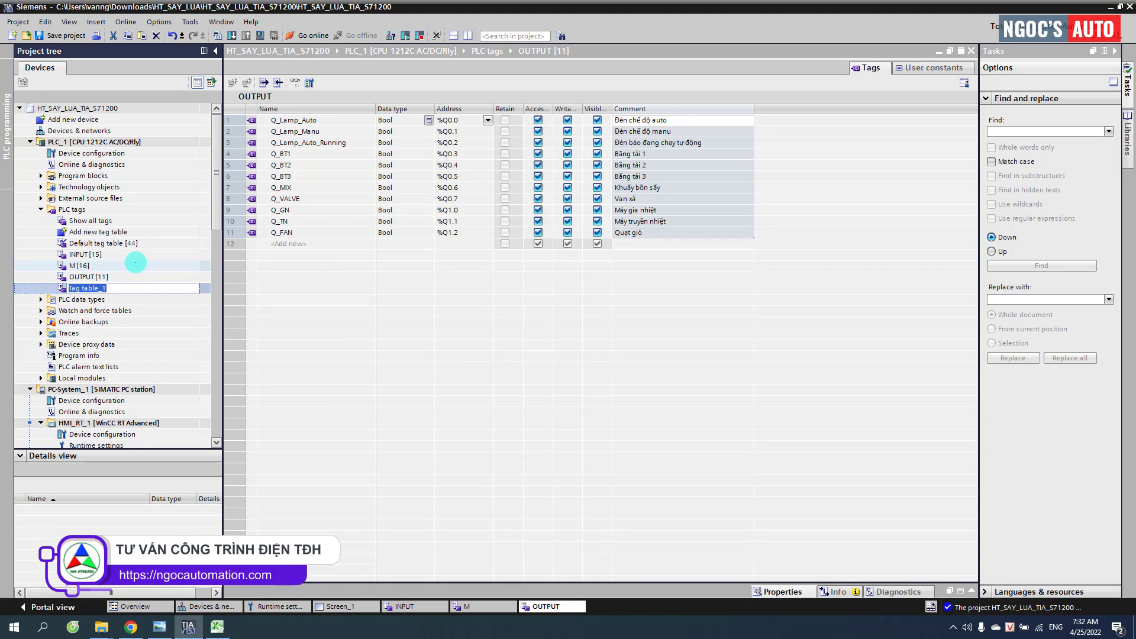
type("TRUNG GIAN OU")
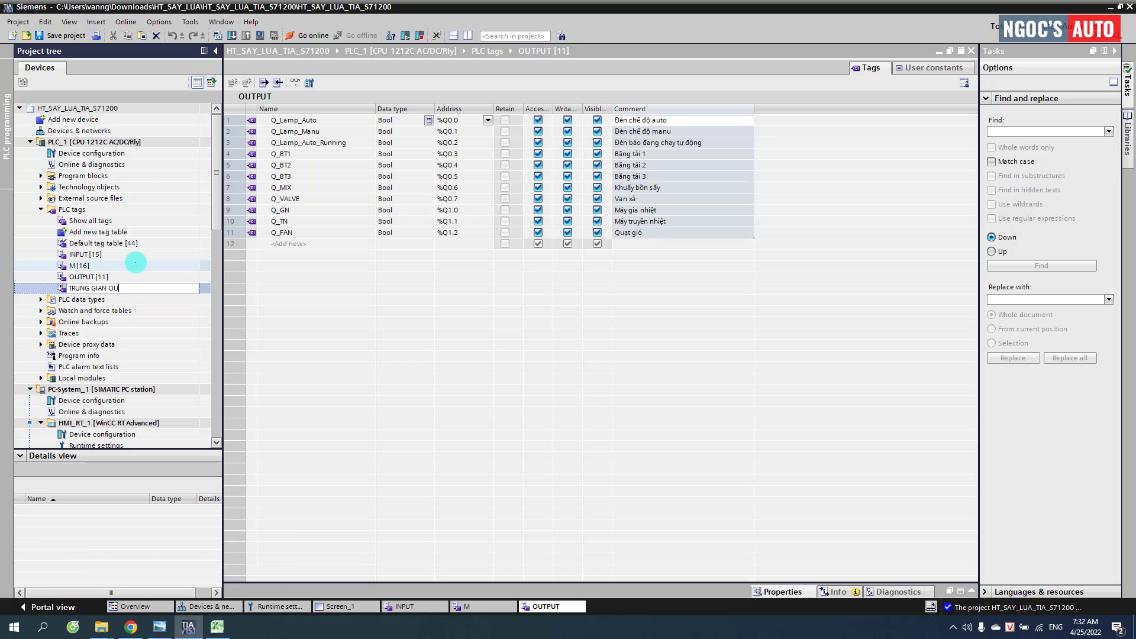
type("TPUT")
key("Return")
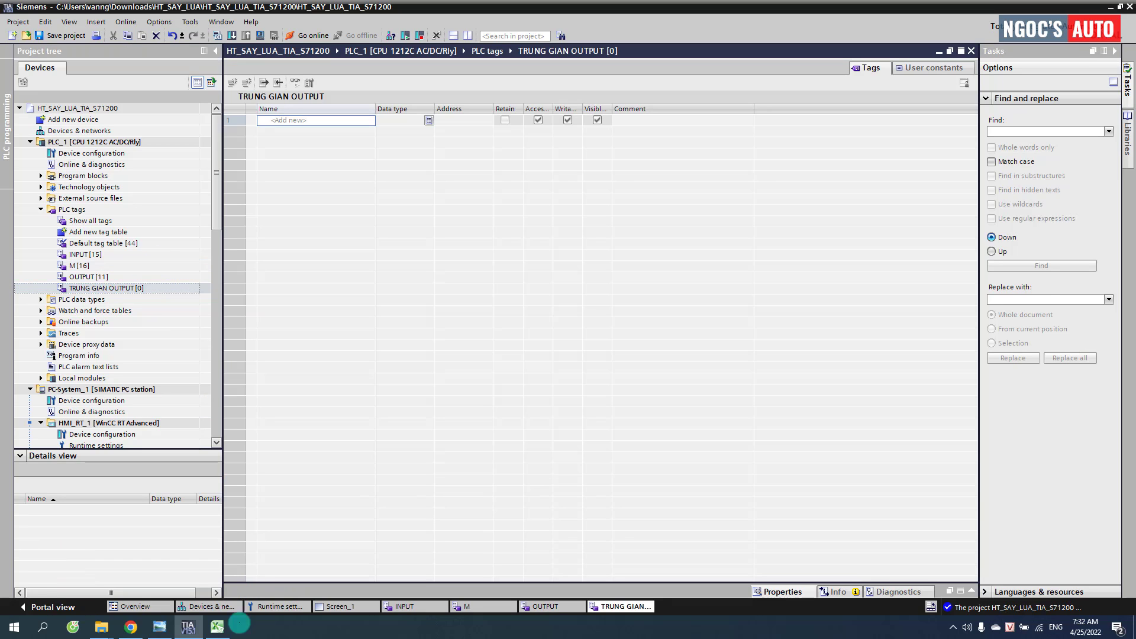
Step: Copy the names Q_Auto_BT1 to Q_Auto_FAN from Excel's Output sheet into the TRUNG GIAN OUTPUT table
left_click(217, 626)
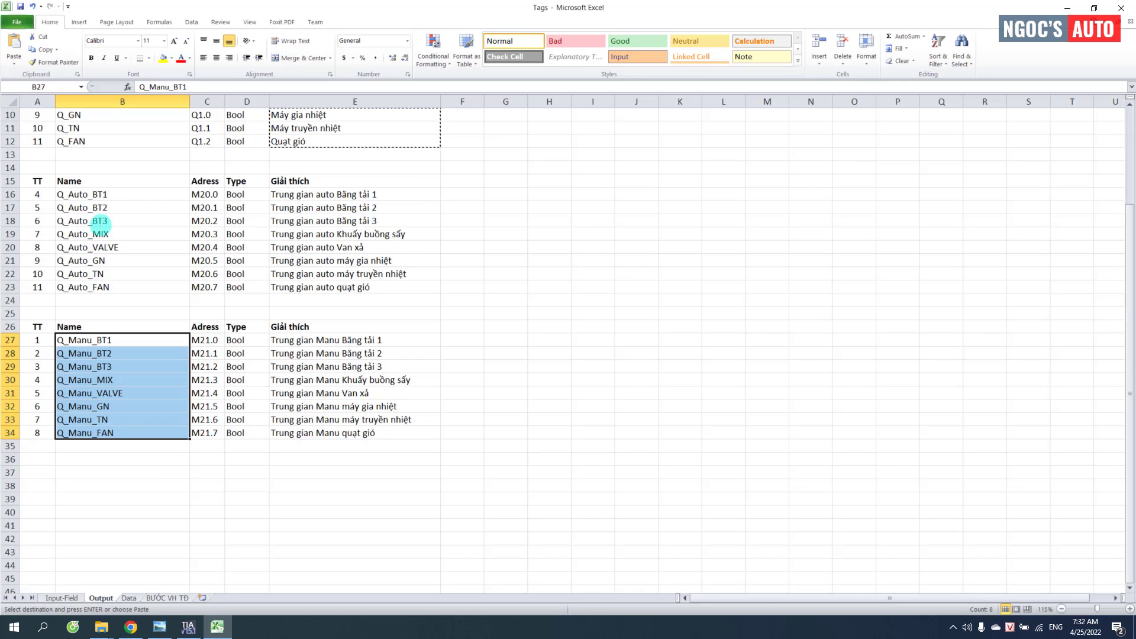
left_click_drag(87, 194, 112, 287)
key("ctrl+c")
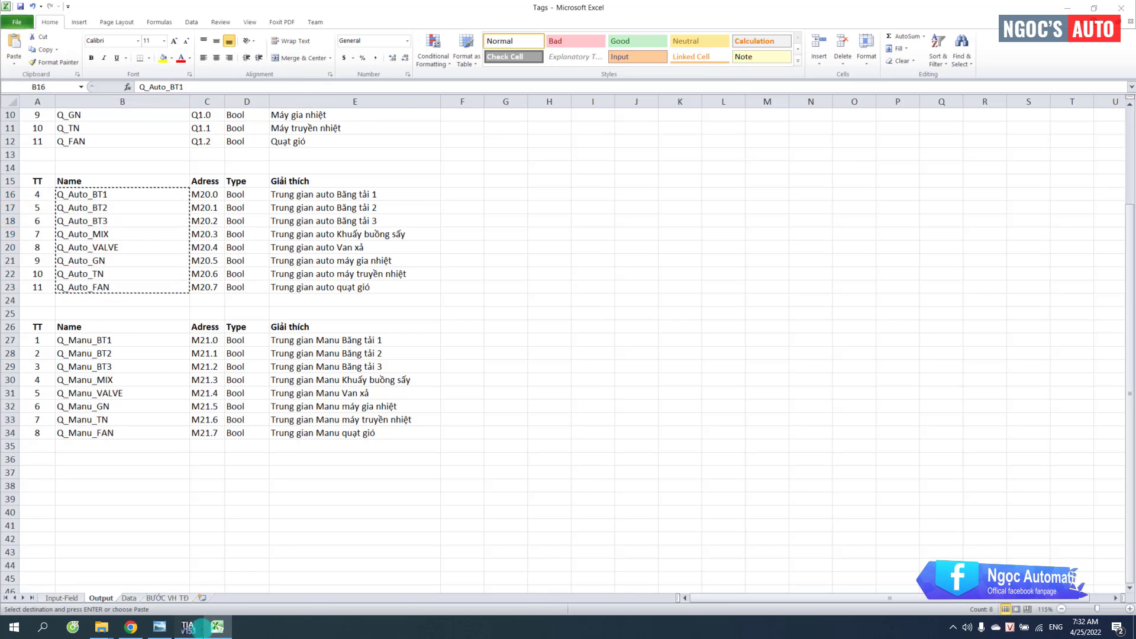
key("alt+Tab")
left_click(325, 135)
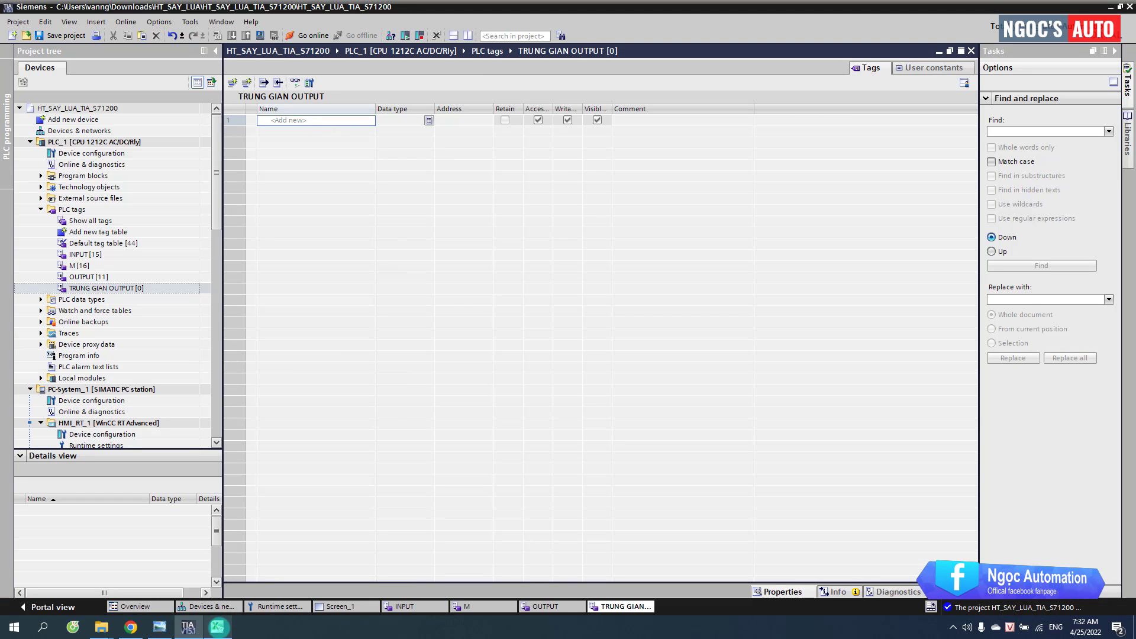
Step: Copy the addresses M20.0 to M20.7 from Excel onto the Q_Auto tags, overwriting the object properties
left_click(225, 625)
left_click_drag(205, 194, 207, 287)
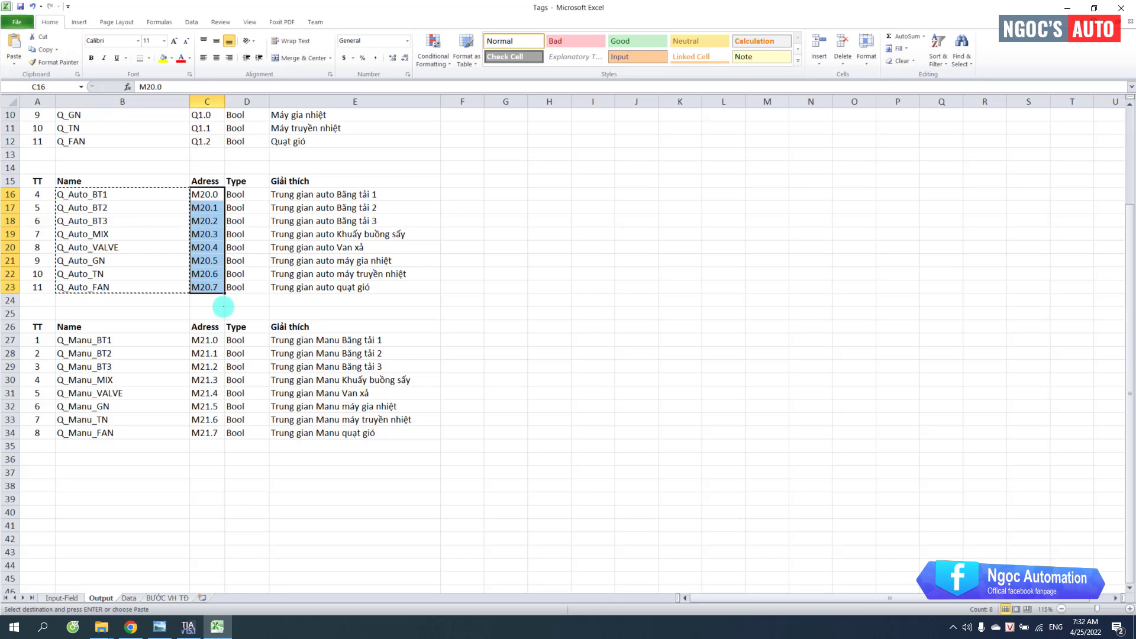
key("ctrl+c")
left_click(187, 627)
left_click(456, 121)
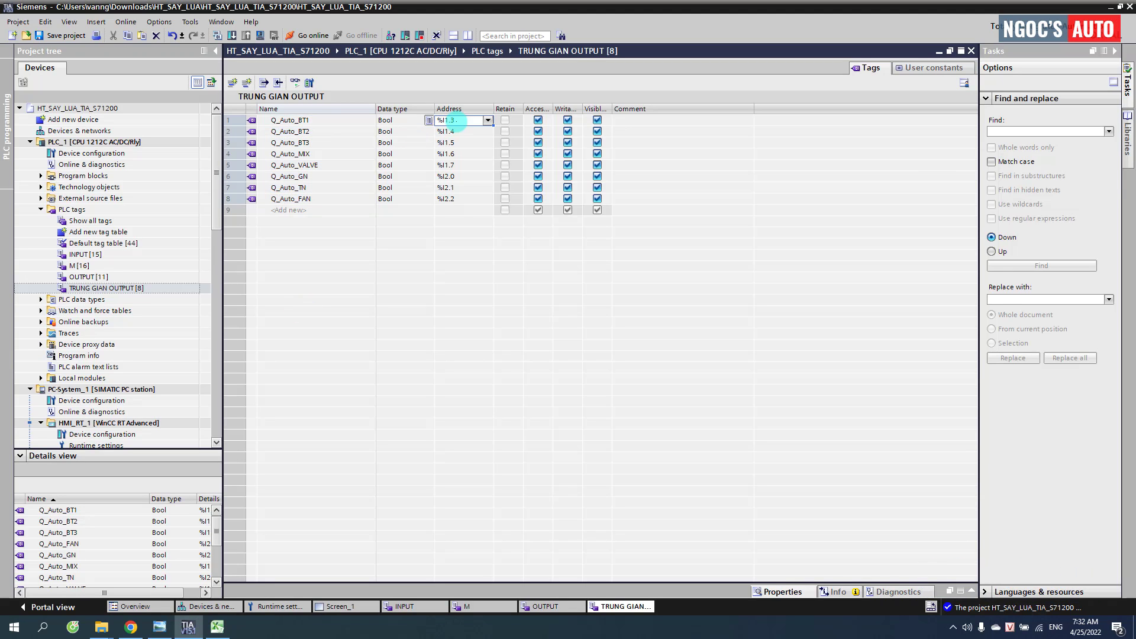
key("ctrl+v")
left_click(619, 348)
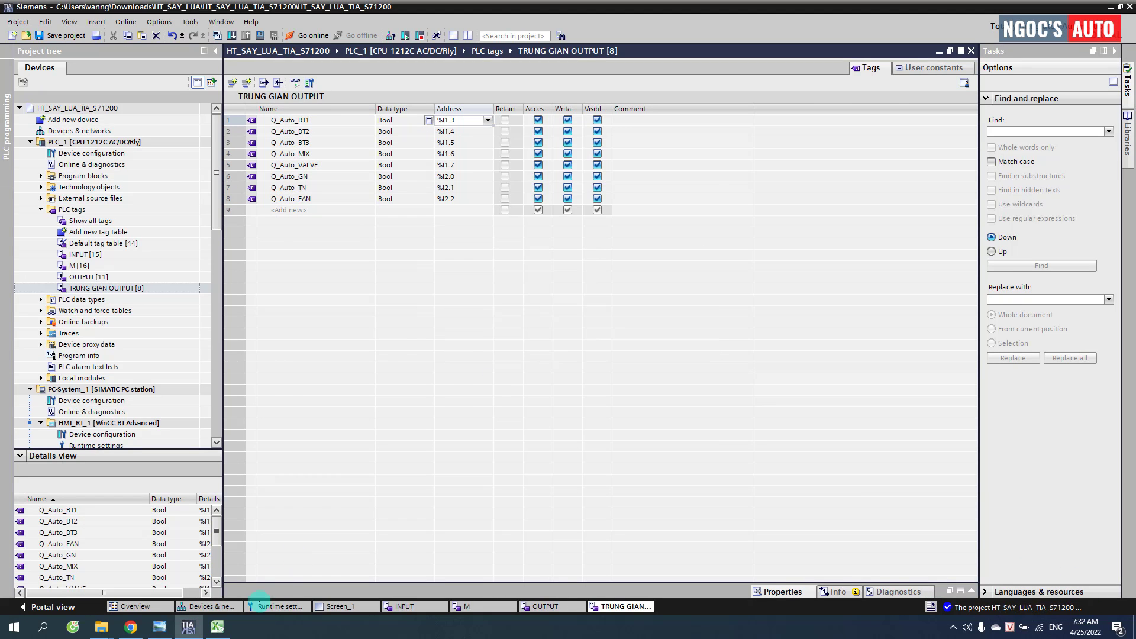
Step: Copy the Excel descriptions of Q_Auto_BT1 to Q_Auto_FAN into the comments of the TRUNG GIAN OUTPUT table
left_click(217, 627)
left_click_drag(306, 195, 305, 290)
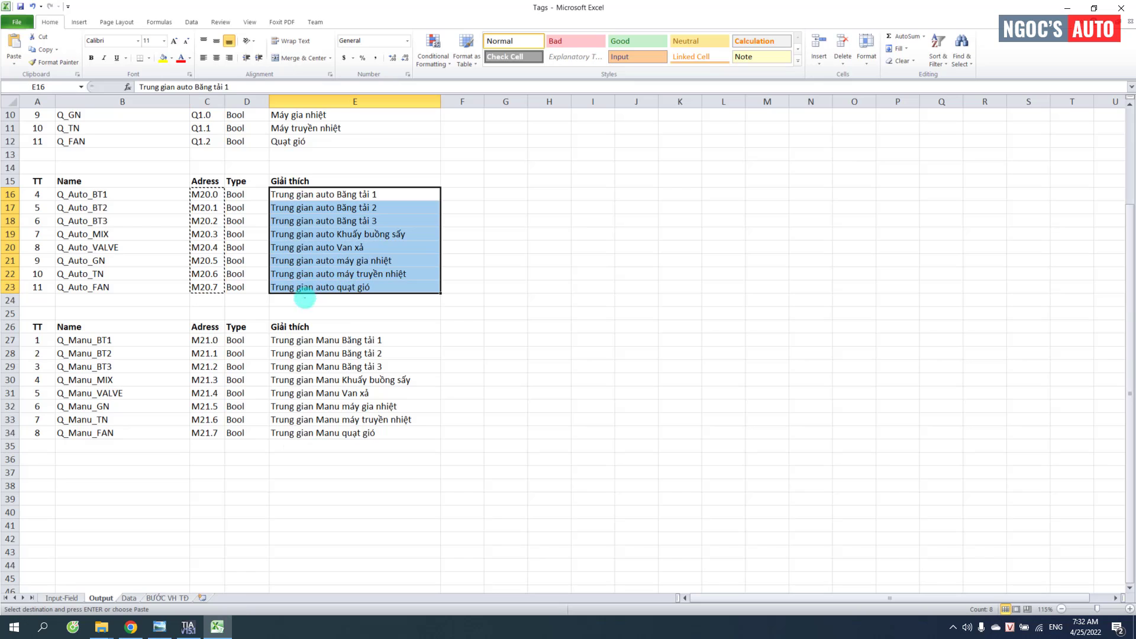
key("ctrl+c")
left_click(188, 627)
left_click(635, 120)
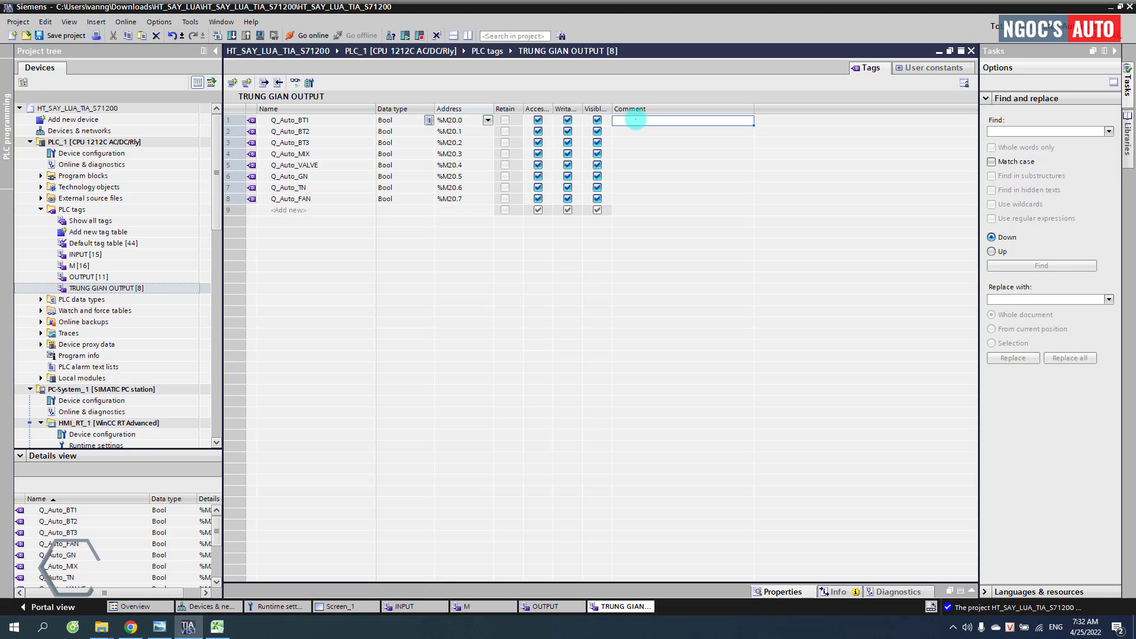
key("ctrl+v")
key("Return")
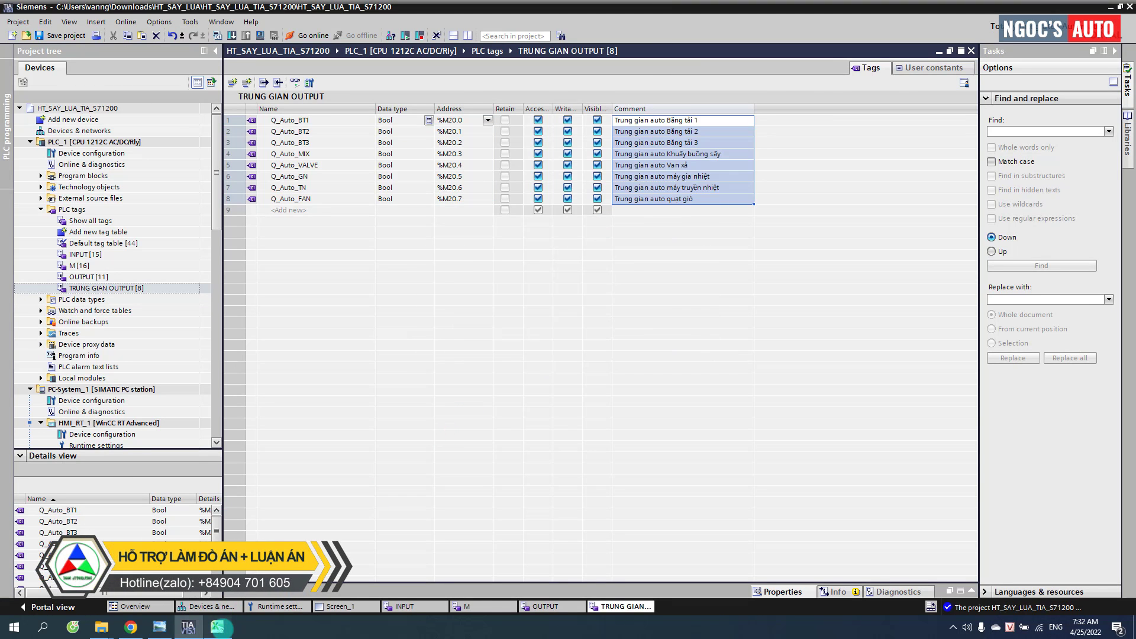
Step: Append the names Q_Manu_BT1 to Q_Manu_FAN from Excel's Output sheet below Q_Auto_FAN in the TRUNG GIAN OUTPUT table
left_click(217, 627)
left_click(104, 340)
left_click_drag(103, 340, 102, 433)
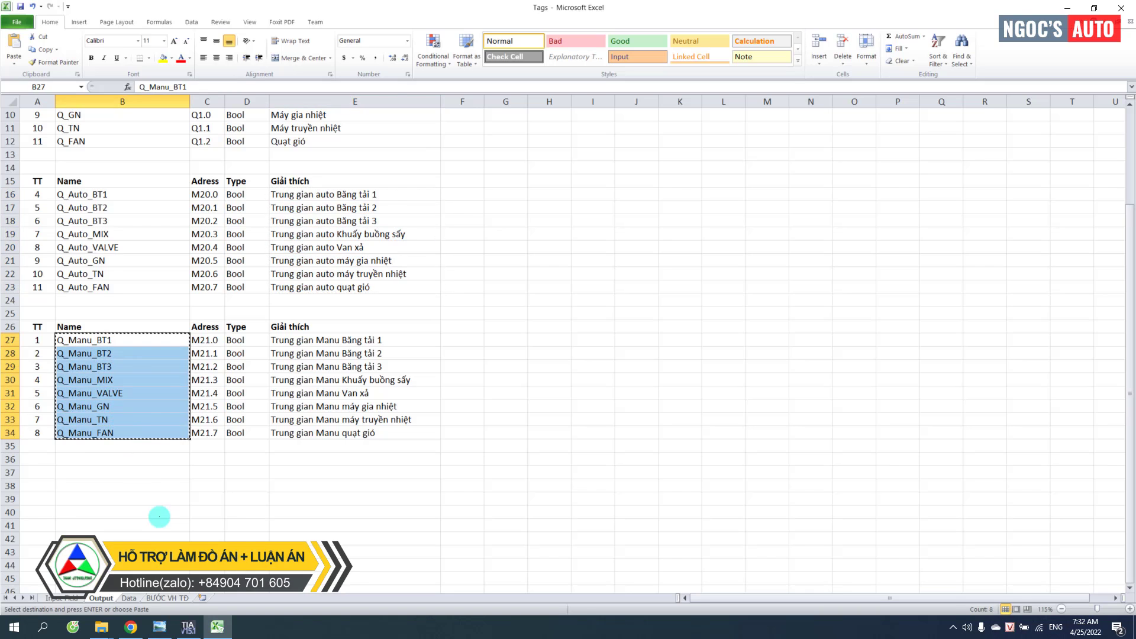
key("ctrl+c")
left_click(188, 627)
left_click(284, 215)
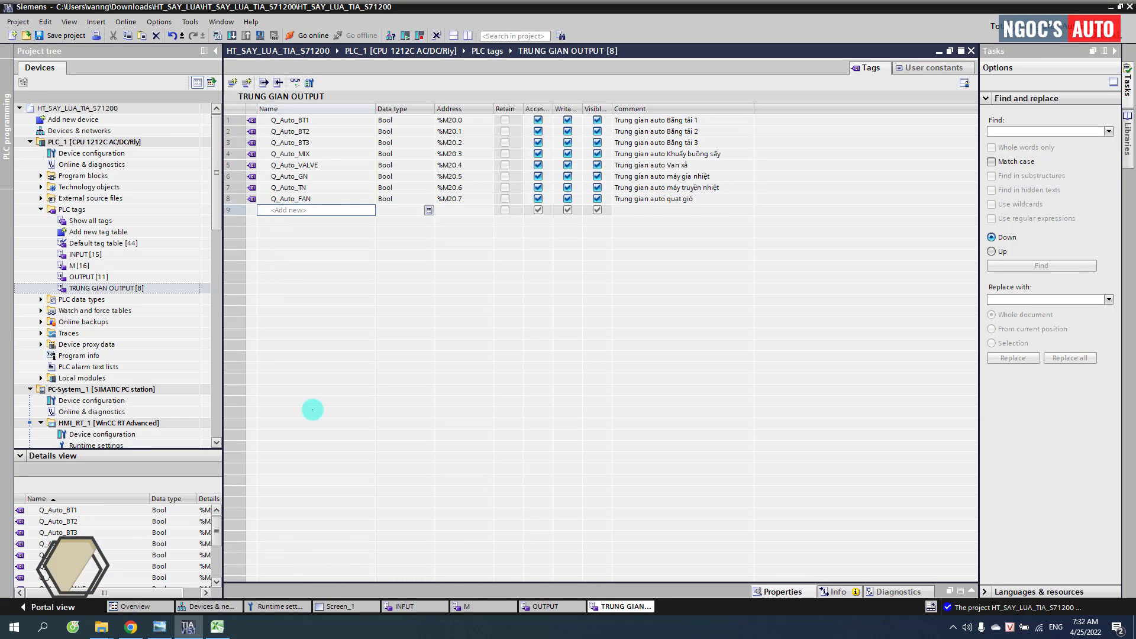
key("ctrl+v")
Step: Copy the Excel descriptions of Q_Manu_BT1 to Q_Manu_FAN into the tags' comments, overwriting the object properties
left_click(217, 627)
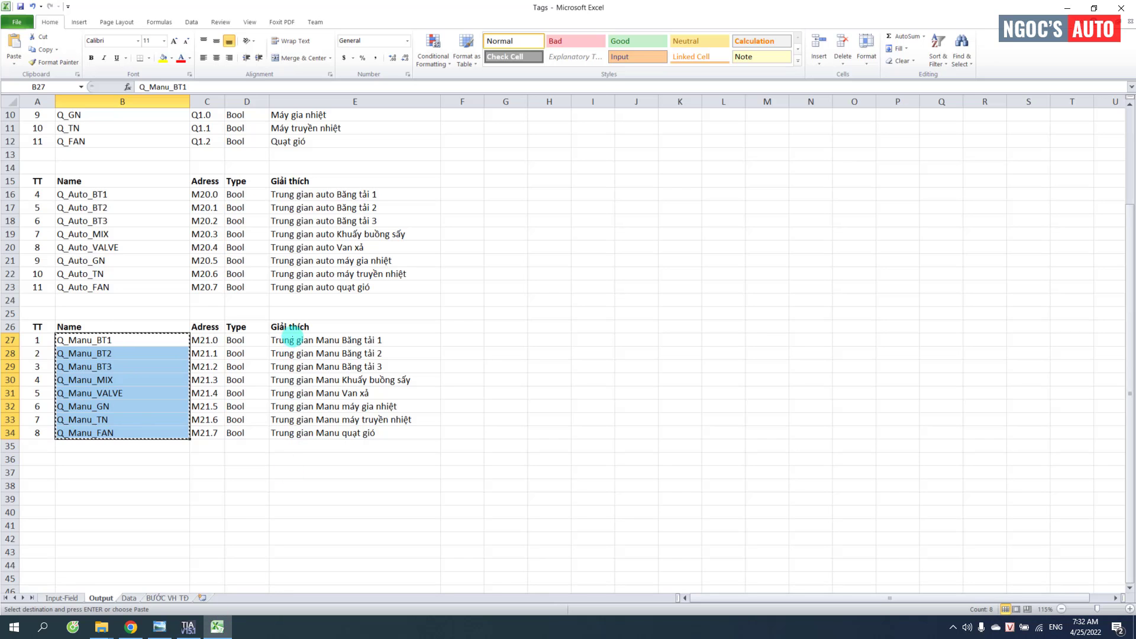
left_click_drag(289, 340, 320, 433)
key("ctrl+c")
left_click(187, 627)
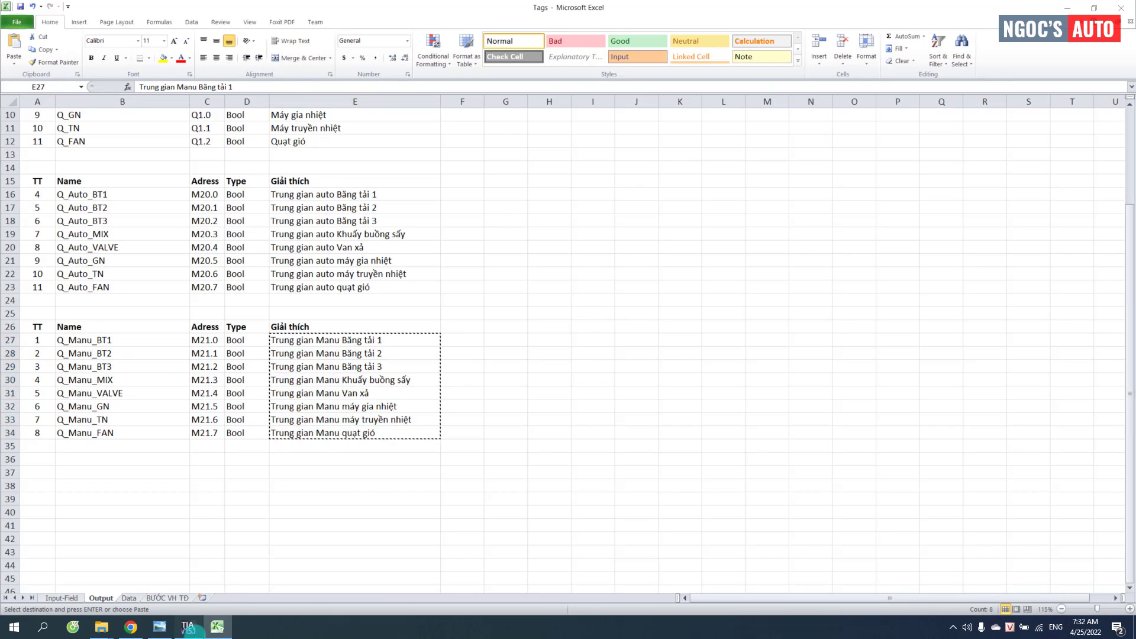
left_click(626, 209)
key("ctrl+v")
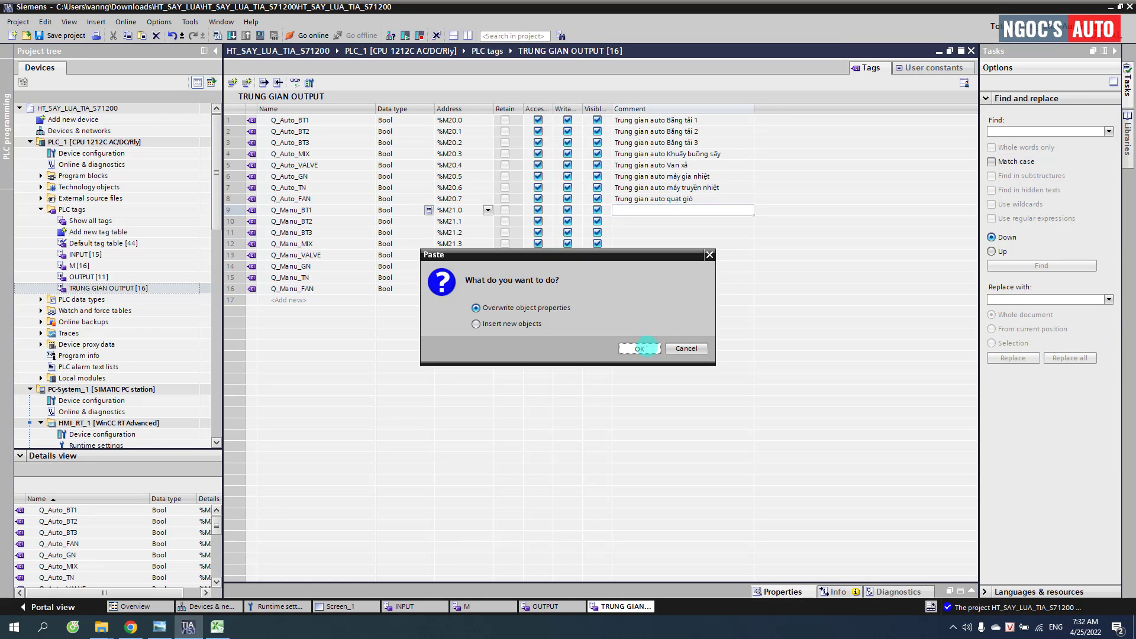
left_click(621, 348)
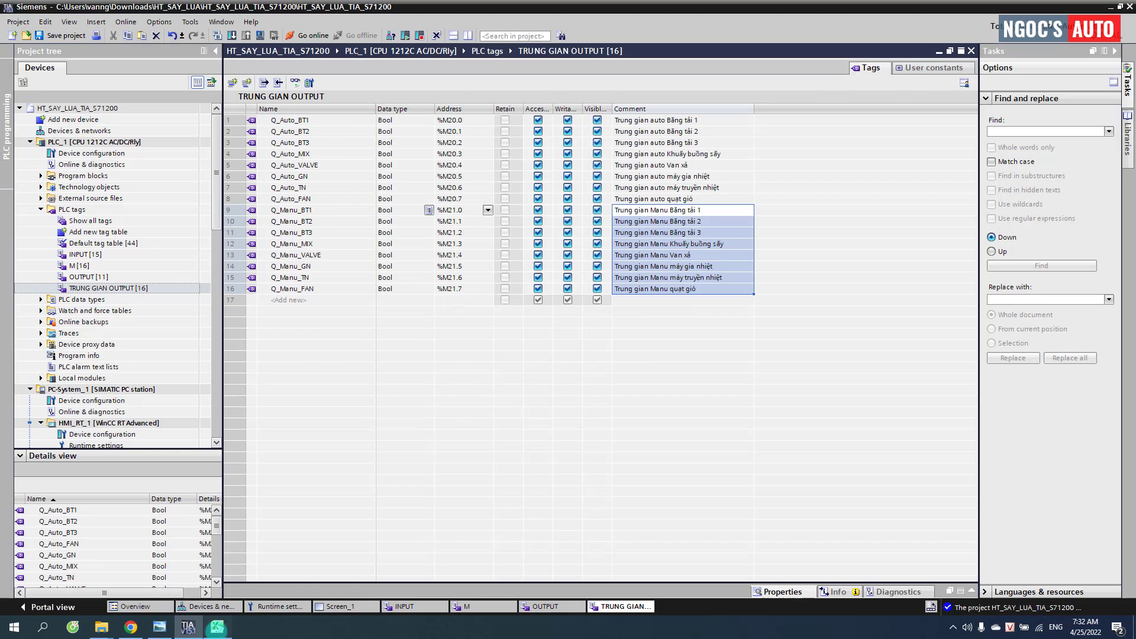
Step: Copy the names Set_Level_HH to Set_So_me from Excel's Data sheet and return to TIA Portal
left_click(217, 627)
left_click(129, 599)
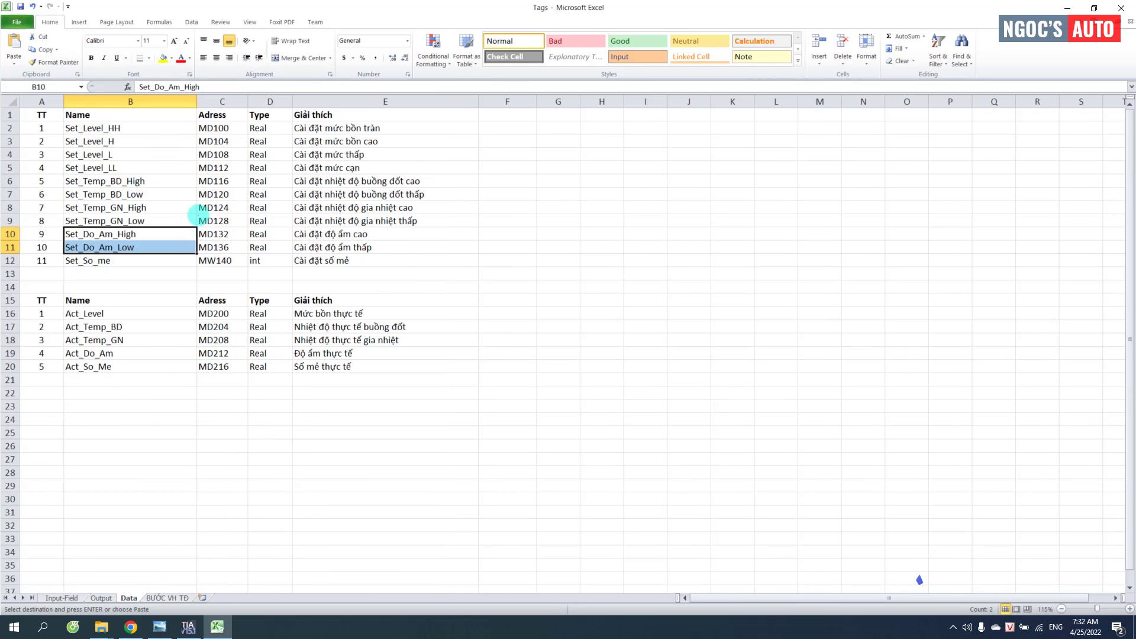
left_click(367, 231)
left_click_drag(126, 130, 138, 258)
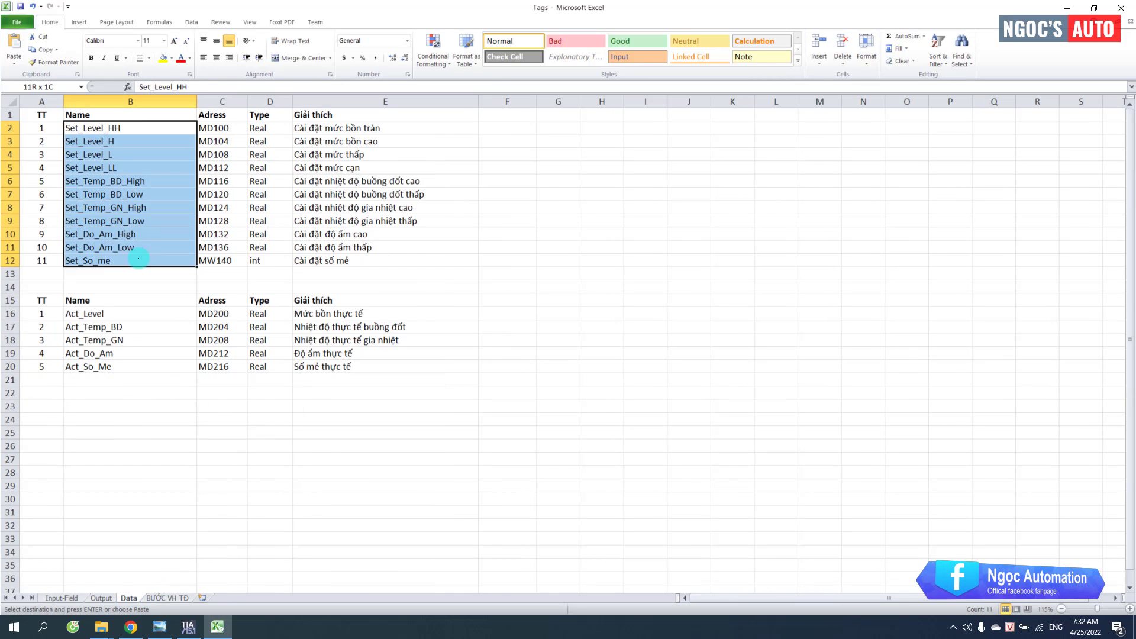
left_click(188, 627)
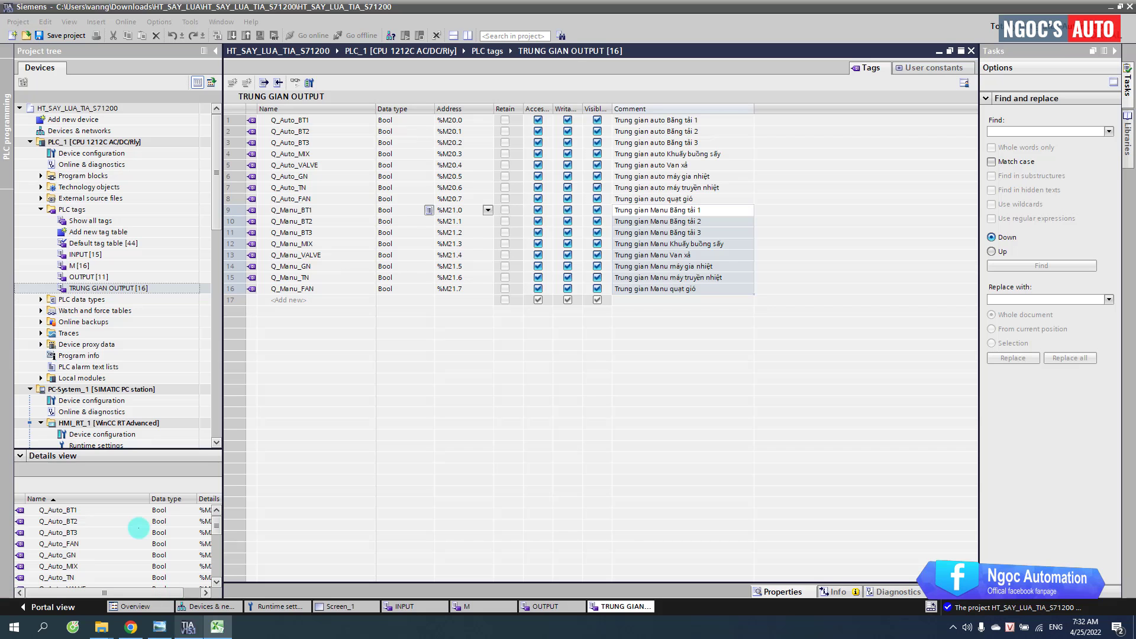
Step: Add a new PLC tag table named CAI DT
double_click(76, 231)
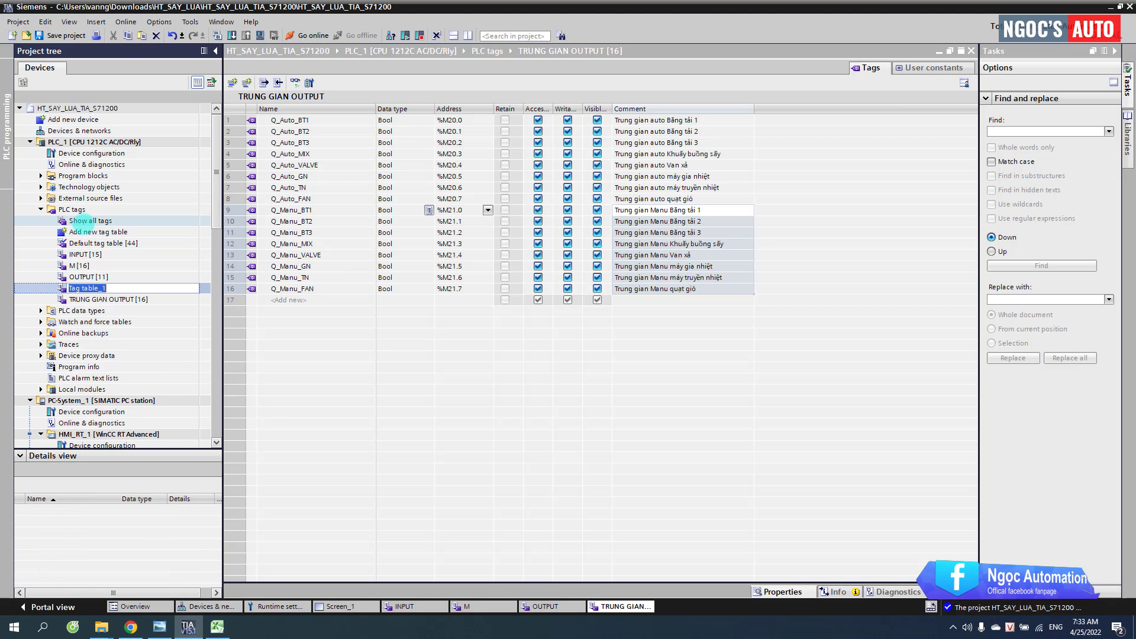
type("CAI DT")
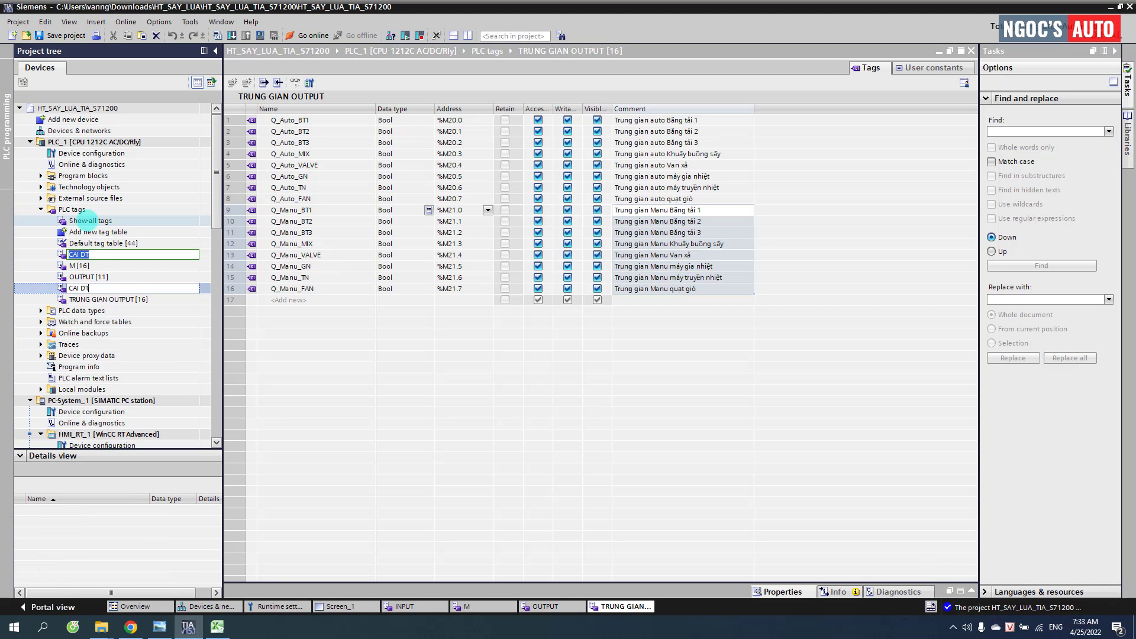
key("Return")
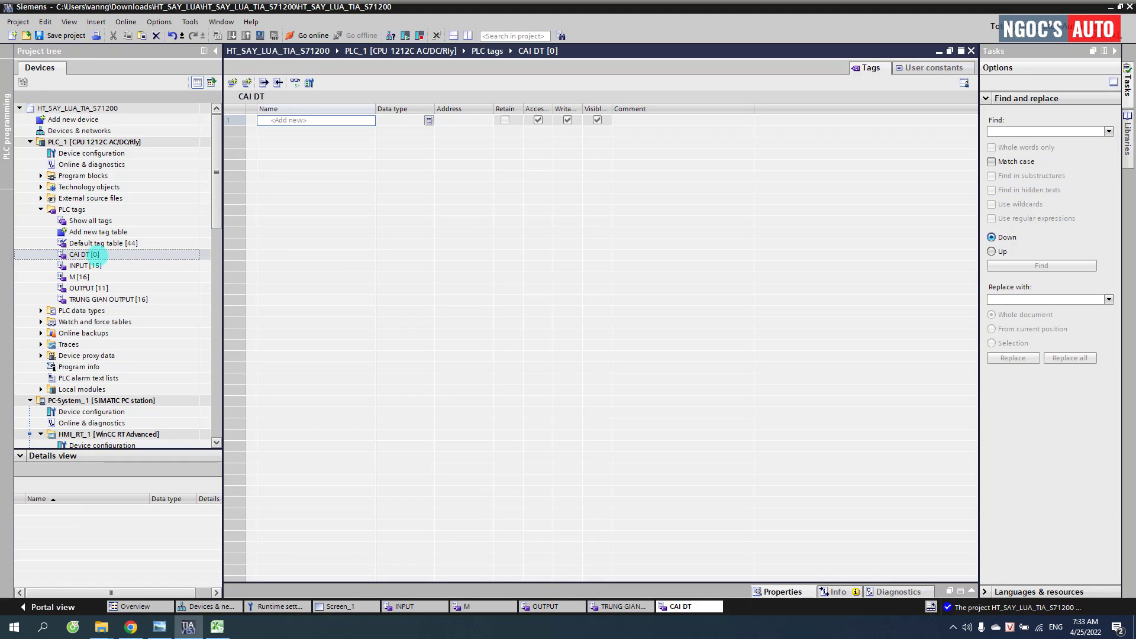
Step: Rename the CAI DT tag table as SETTING
right_click(96, 254)
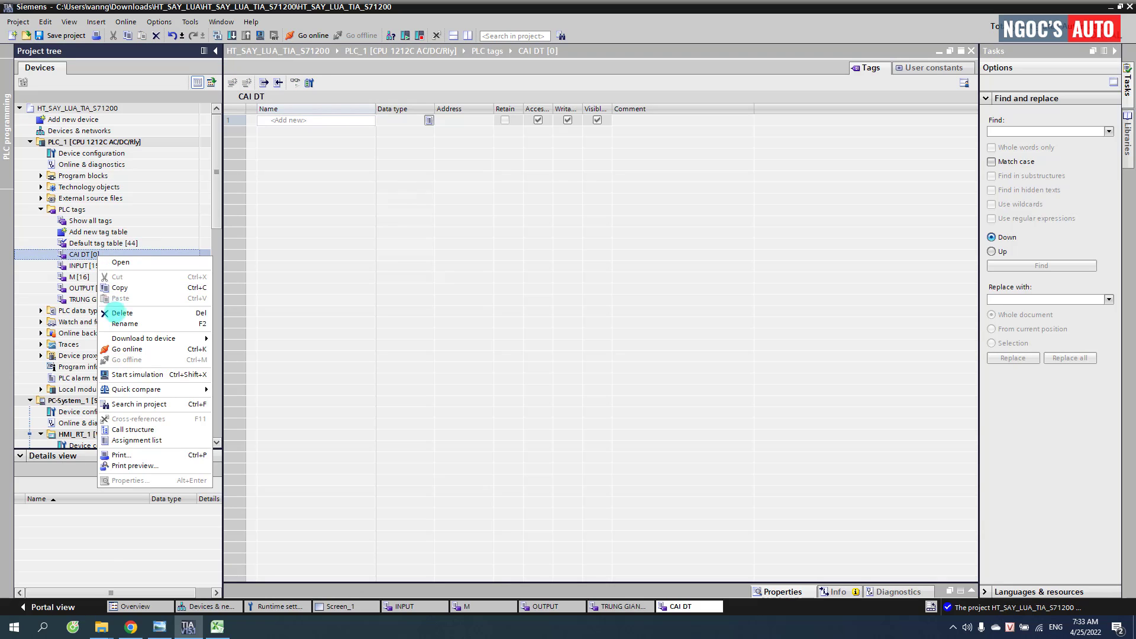
left_click(118, 321)
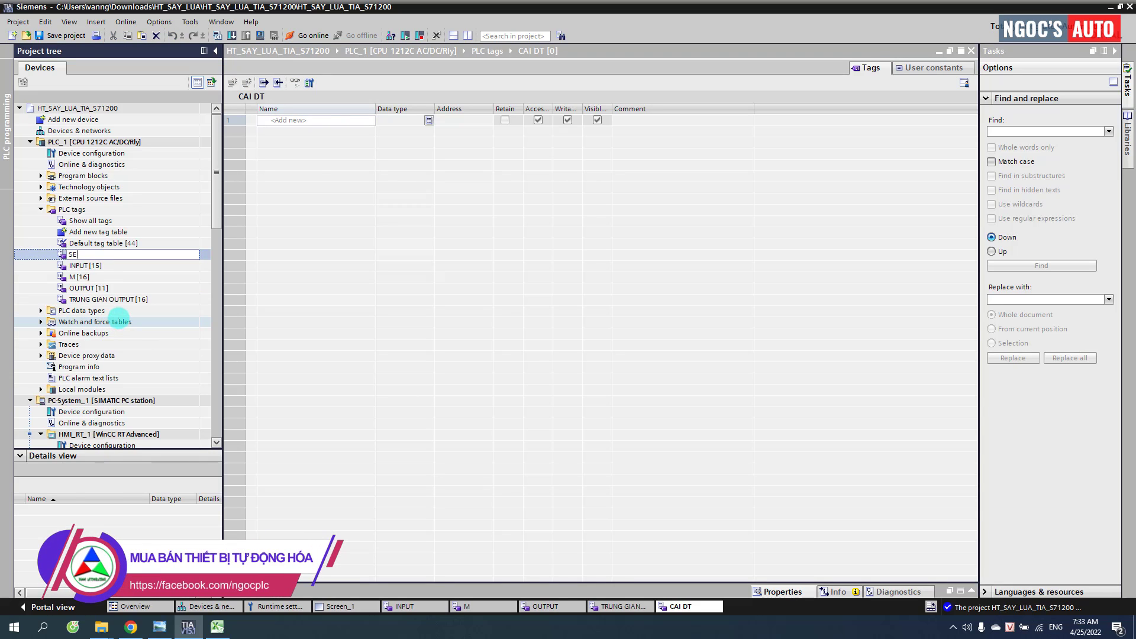
type("SETTING")
key("Return")
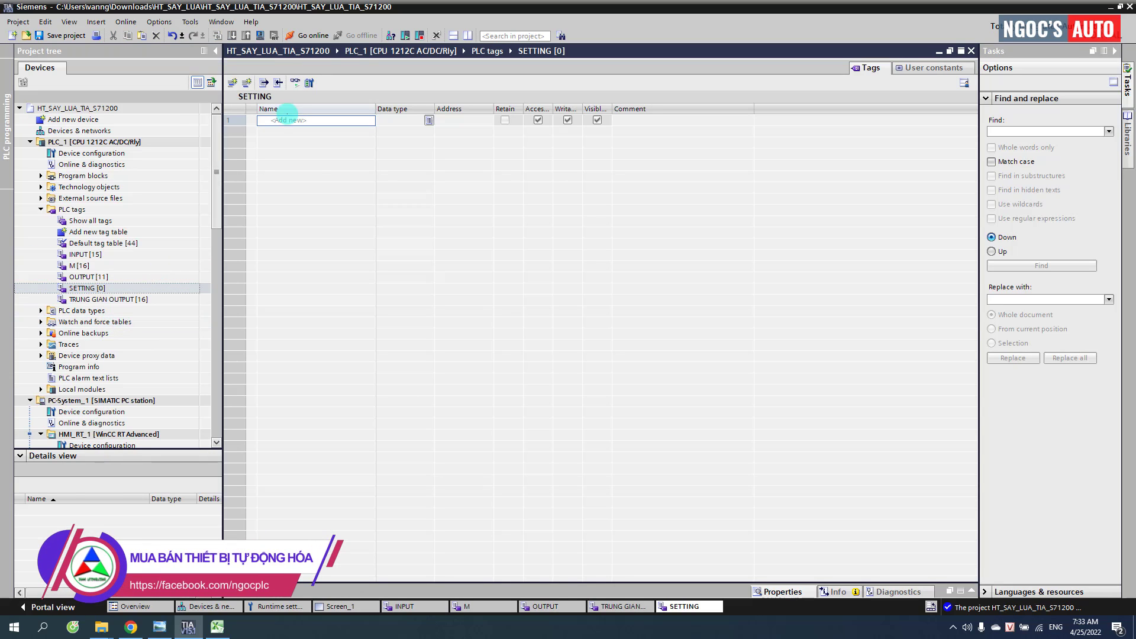
Step: Fill the SETTING table with the names Set_Level_HH to Set_So_me and copy their Real and Int data types from Excel's Data sheet
left_click(216, 627)
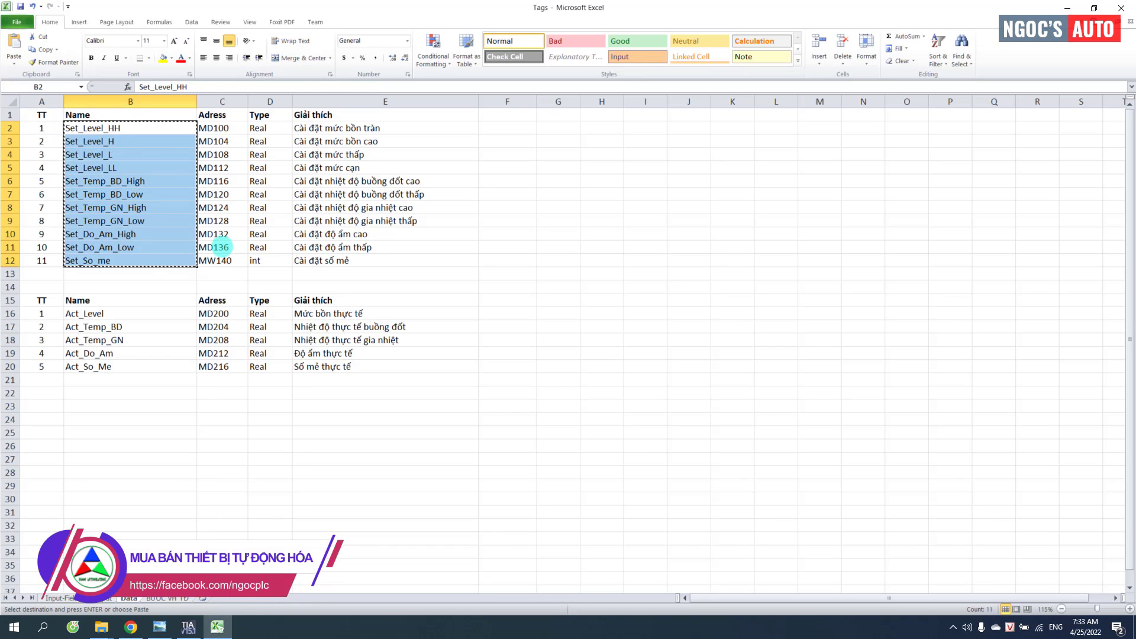
key("alt+Tab")
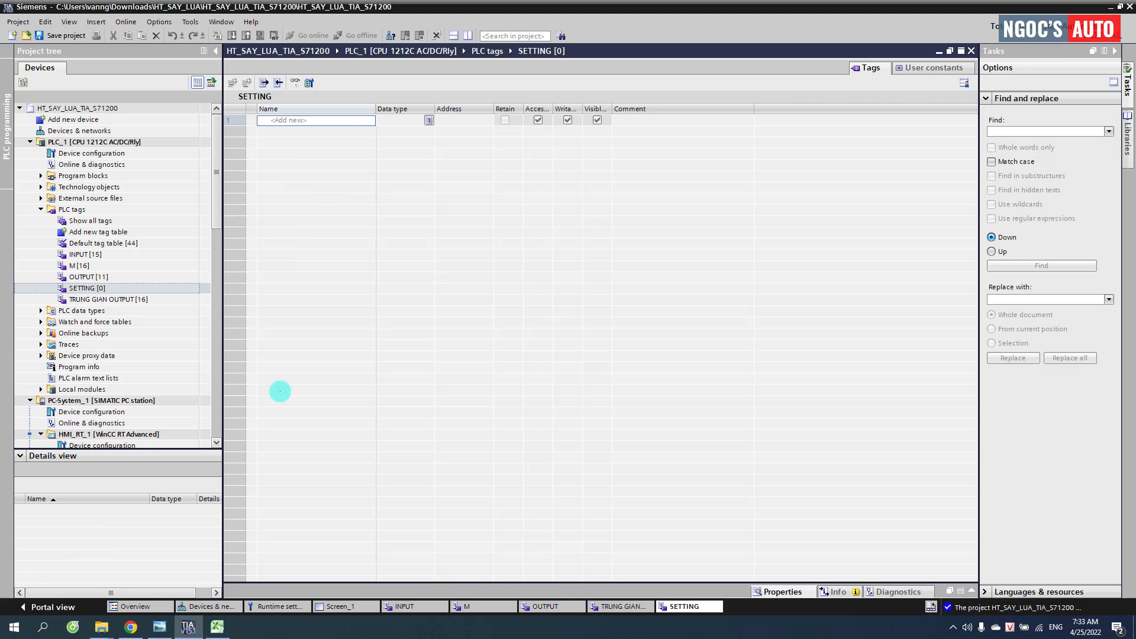
key("alt+Tab")
left_click_drag(260, 128, 261, 261)
key("ctrl+c")
key("alt+Tab")
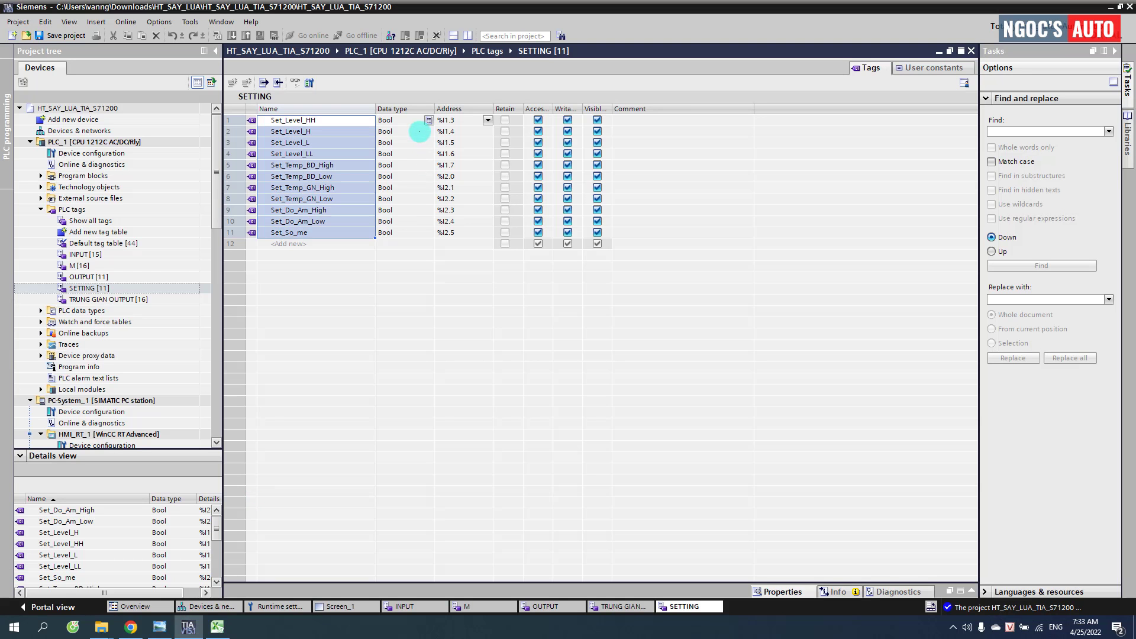
left_click(402, 120)
key("ctrl+v")
left_click(639, 349)
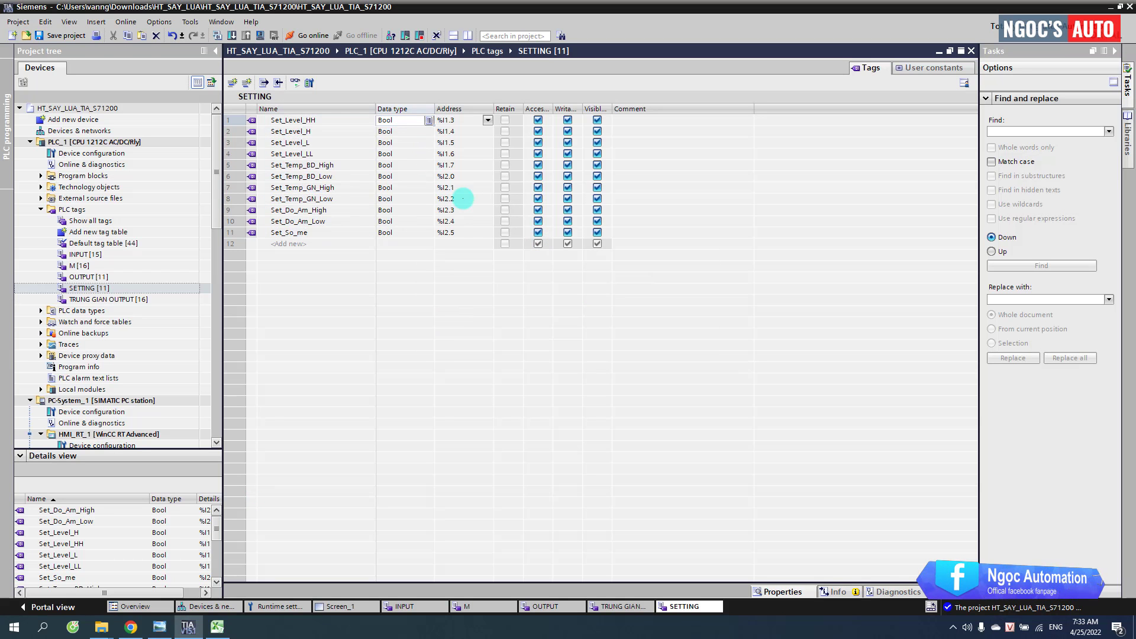
Step: Copy the addresses MD100 to MD136 and MW140 from Excel onto the SETTING tags, overwriting the object properties
left_click(217, 626)
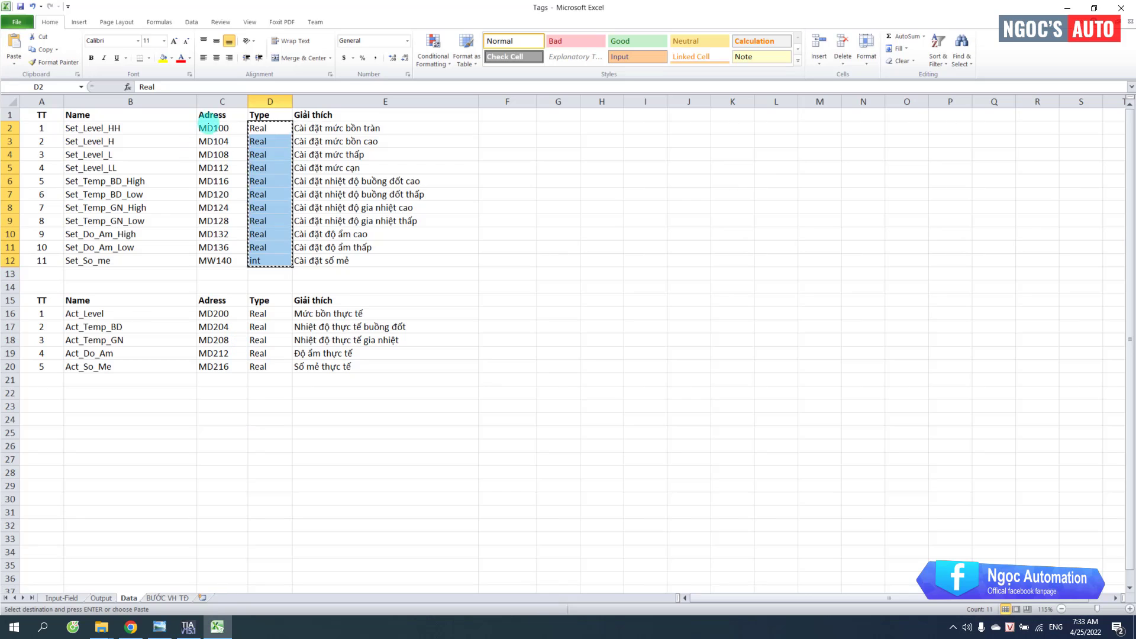
left_click_drag(216, 128, 237, 254)
key("ctrl+c")
left_click(188, 627)
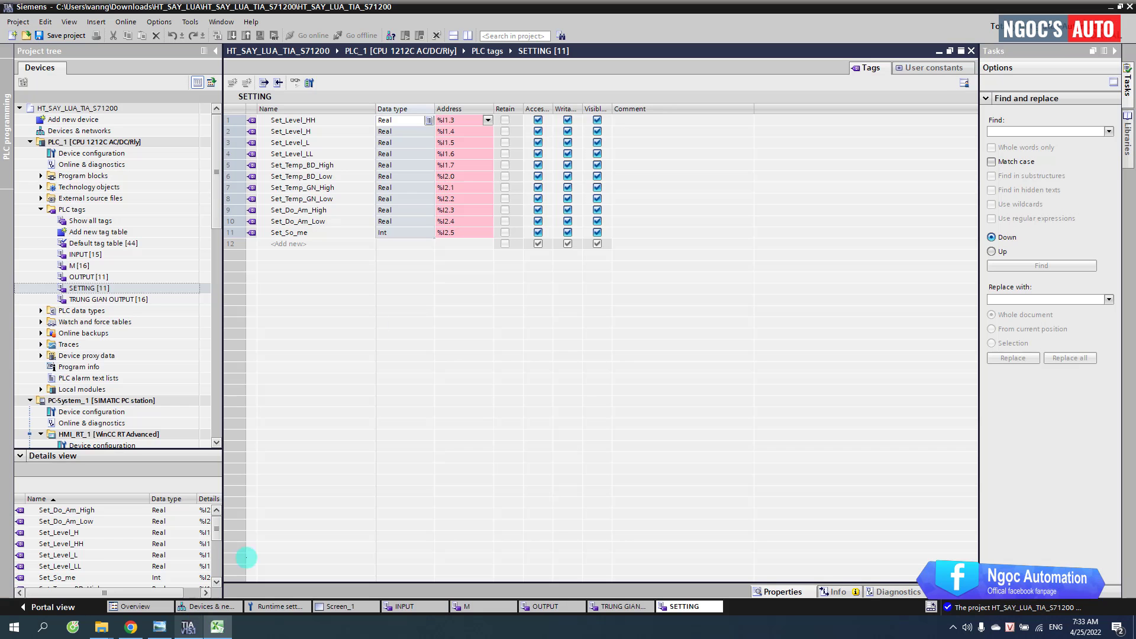
left_click(468, 121)
key("ctrl+v")
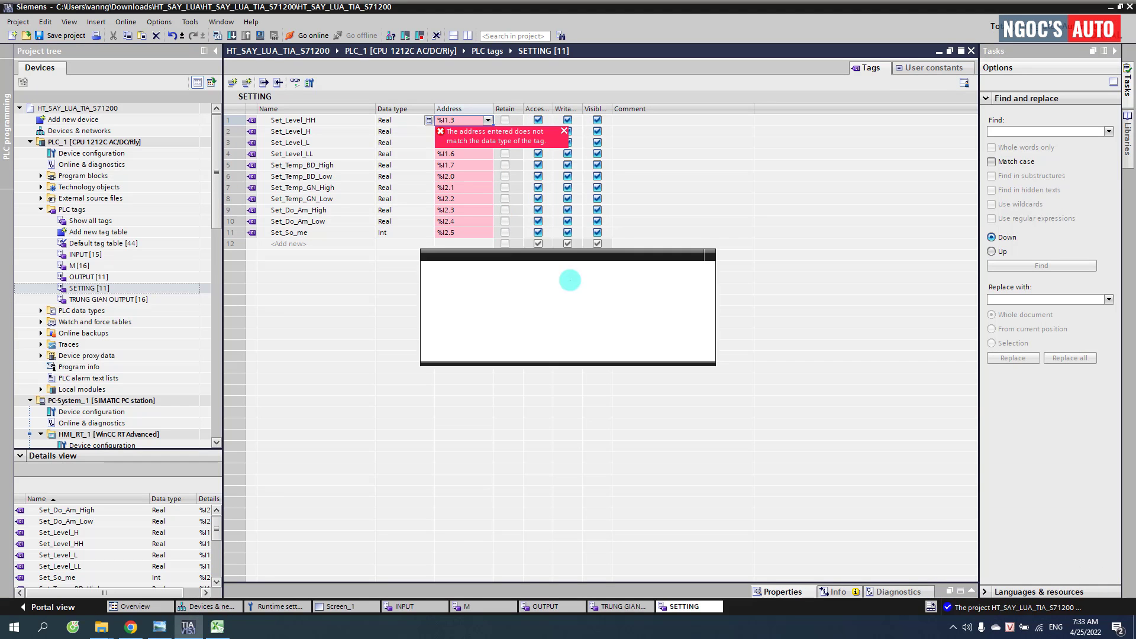
left_click(640, 349)
Step: Copy the descriptions of Set_Level_HH to Set_So_me from Excel's Data sheet into the SETTING tags' comments
left_click(218, 626)
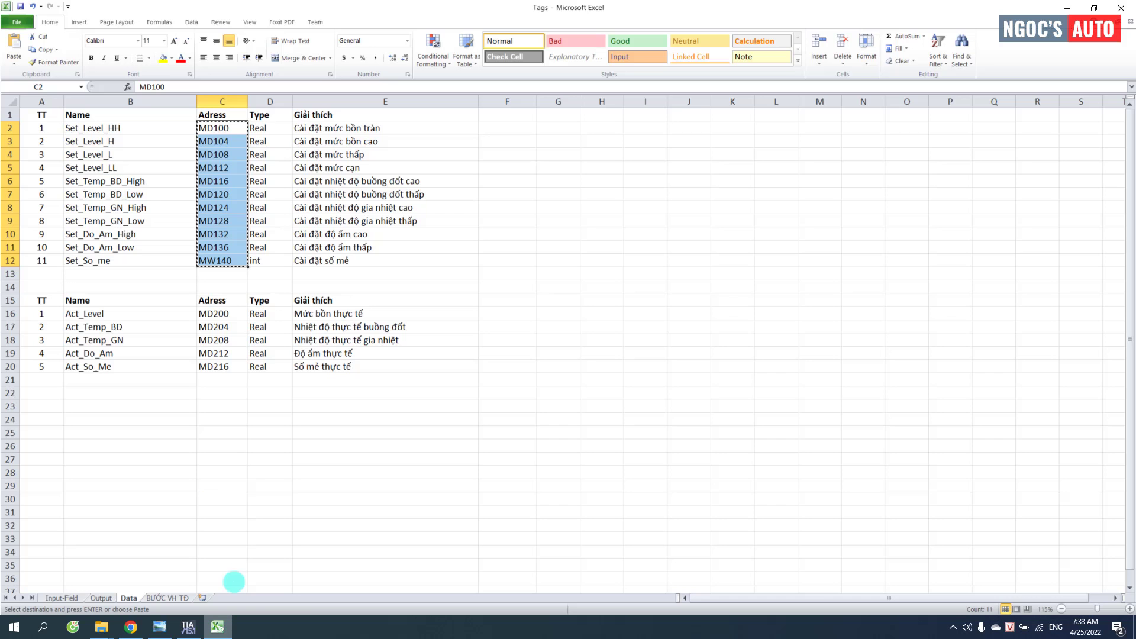
left_click_drag(313, 126, 330, 258)
key("ctrl+c")
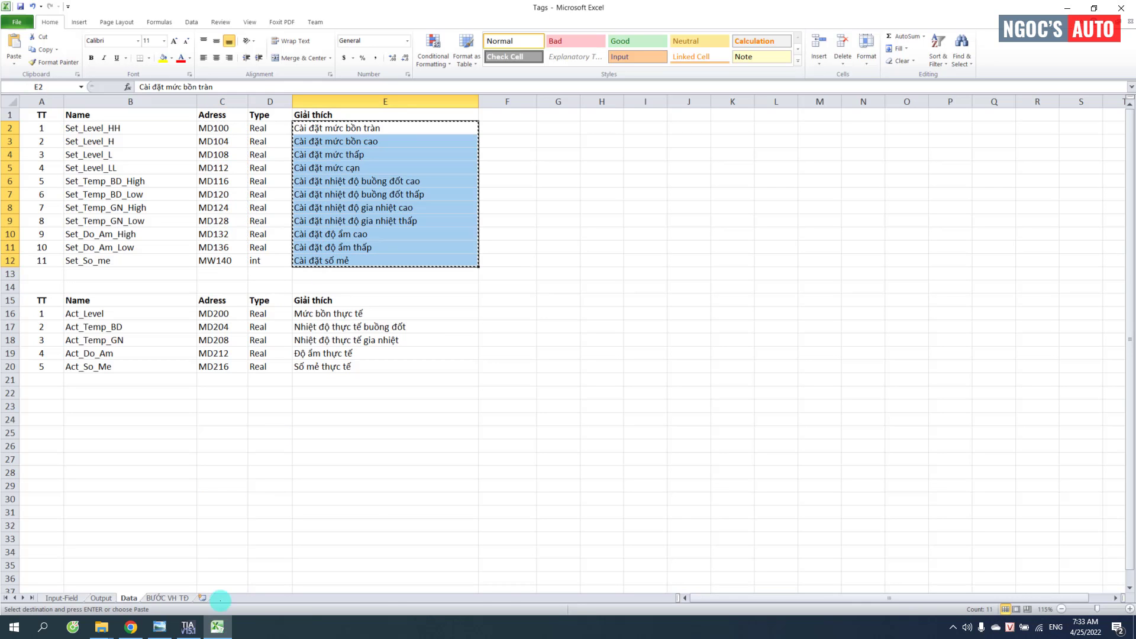
left_click(188, 626)
left_click(626, 122)
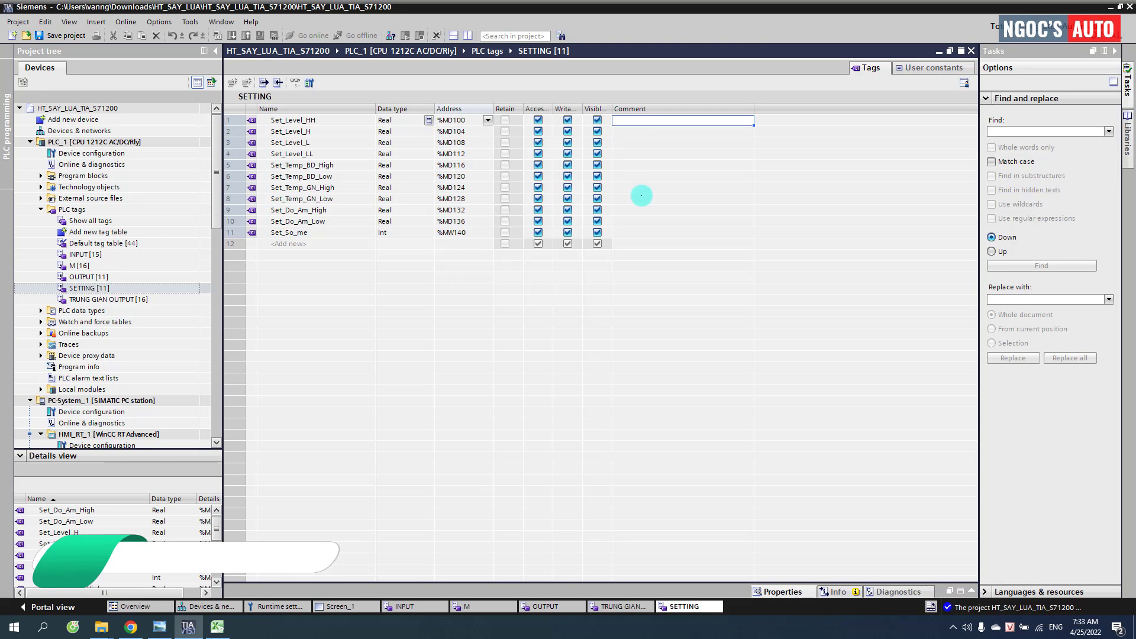
key("ctrl+v")
key("Return")
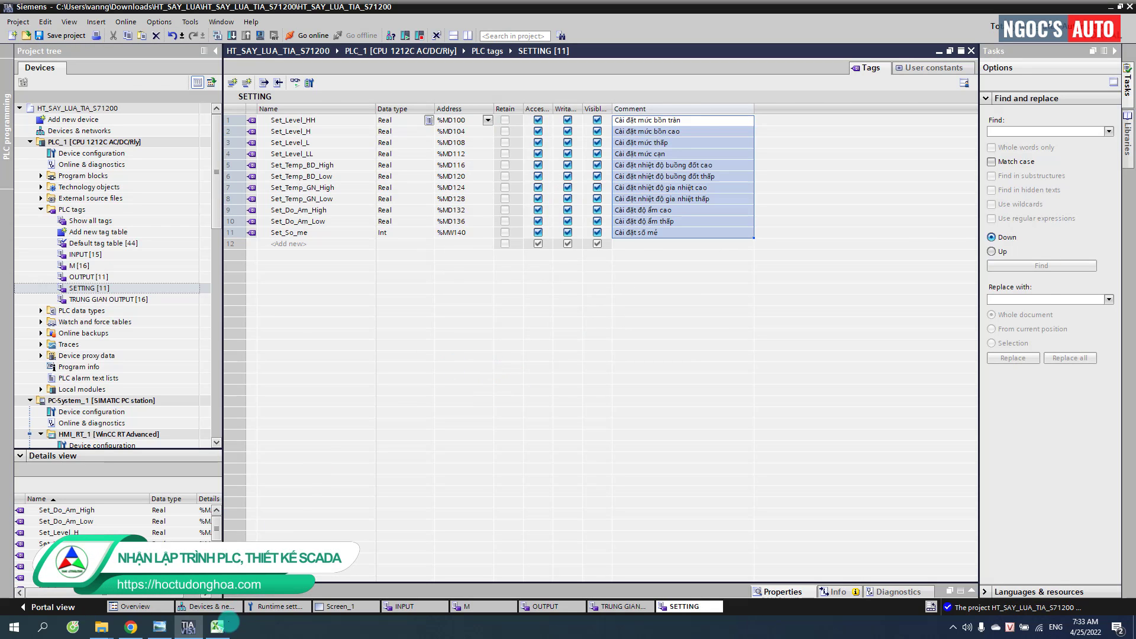
Step: Append tags named Act_Level, Act_Temp_BD, Act_Temp_GN, Act_Do_Am and Act_So_Me to the SETTING table from Excel's Data sheet
left_click(217, 627)
left_click_drag(102, 308, 111, 369)
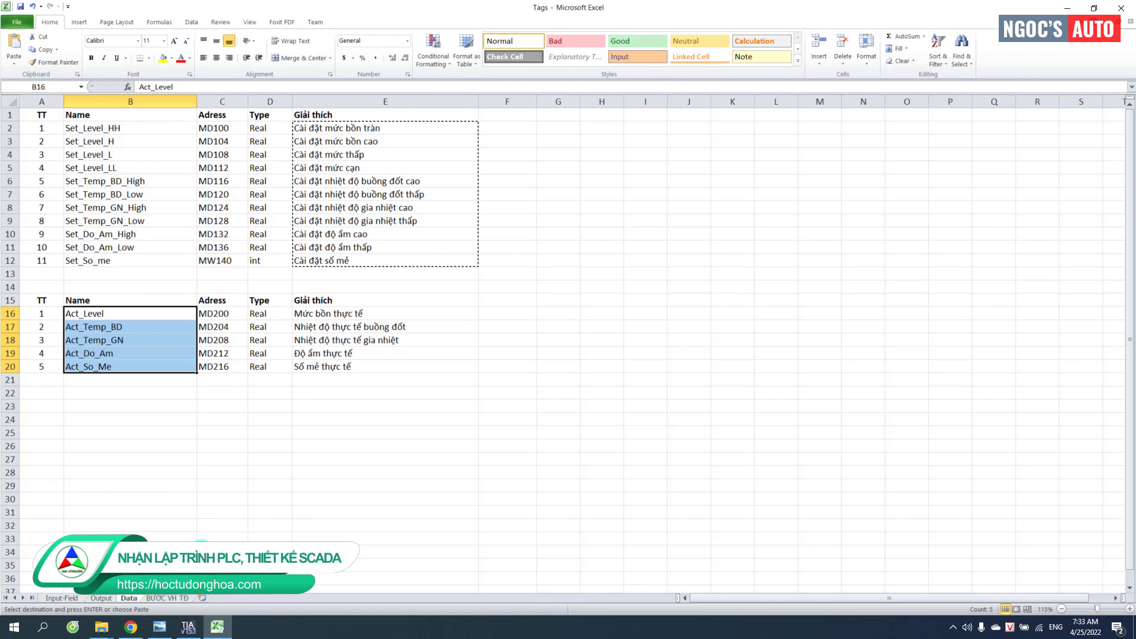
key("ctrl+c")
left_click(188, 627)
left_click(274, 244)
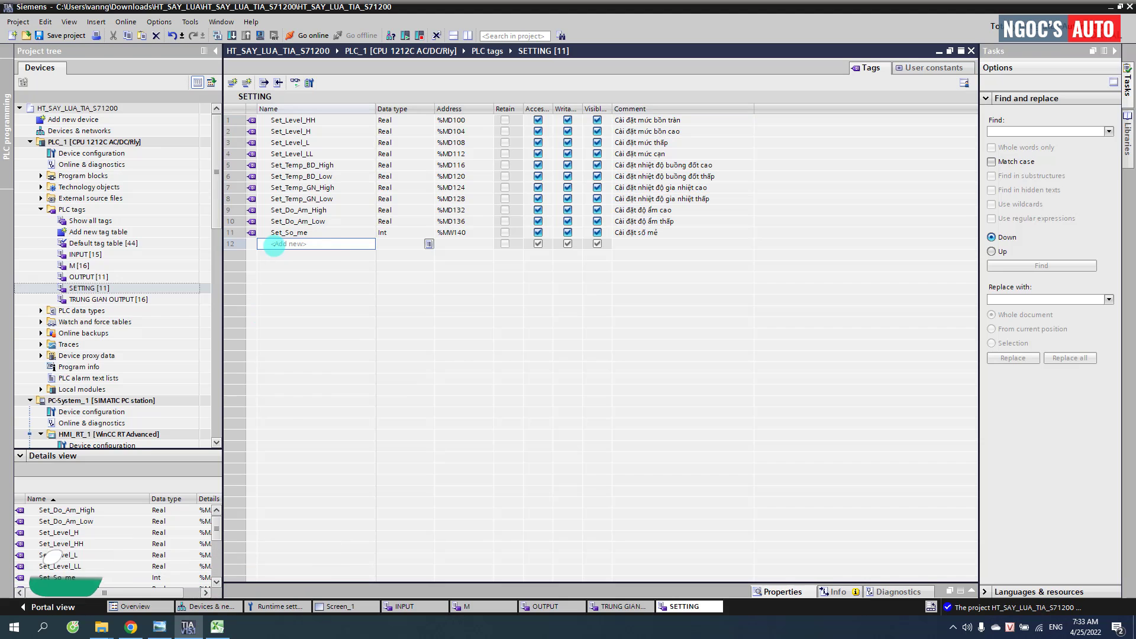
key("ctrl+v")
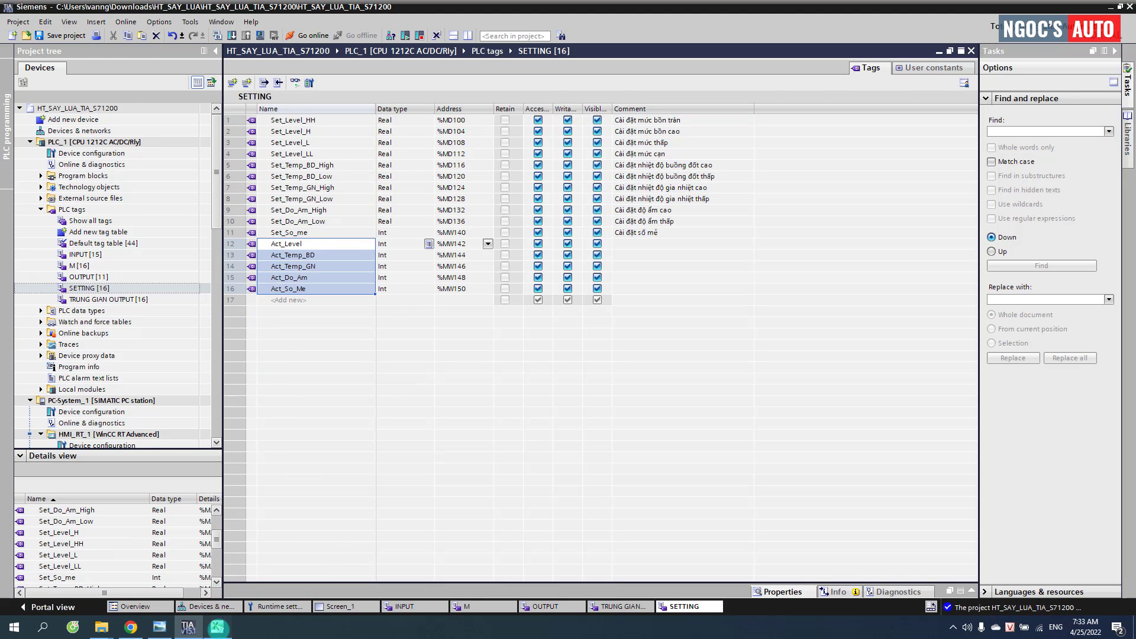
Step: Copy the Real data types from Excel onto the five Act tags, overwriting the object properties
left_click(218, 627)
left_click_drag(222, 313, 265, 366)
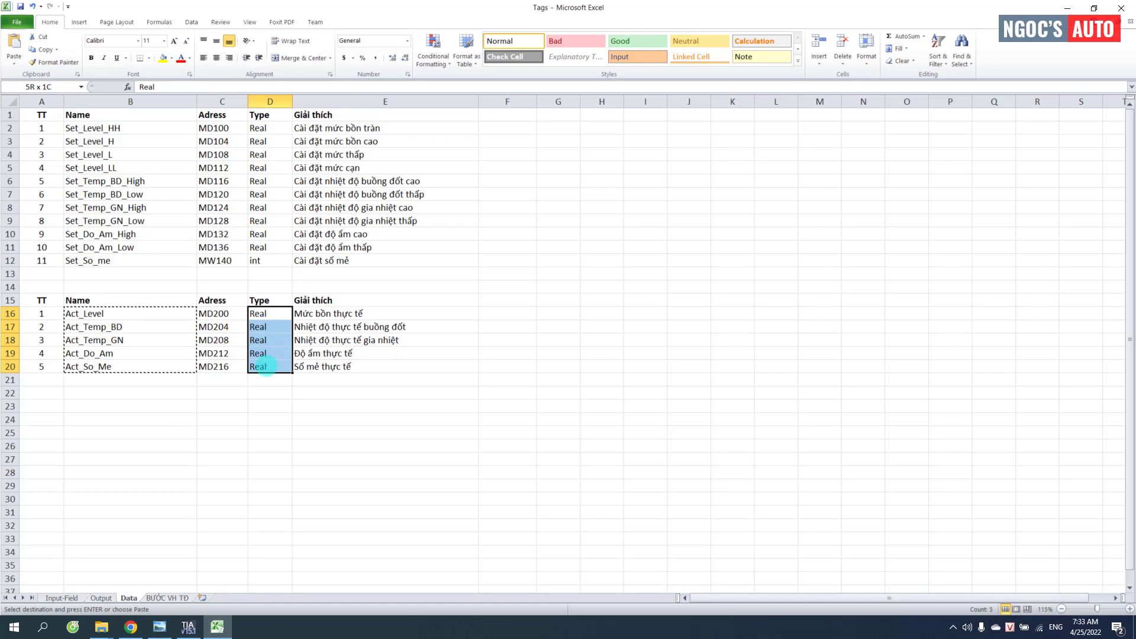
key("ctrl+c")
left_click(187, 626)
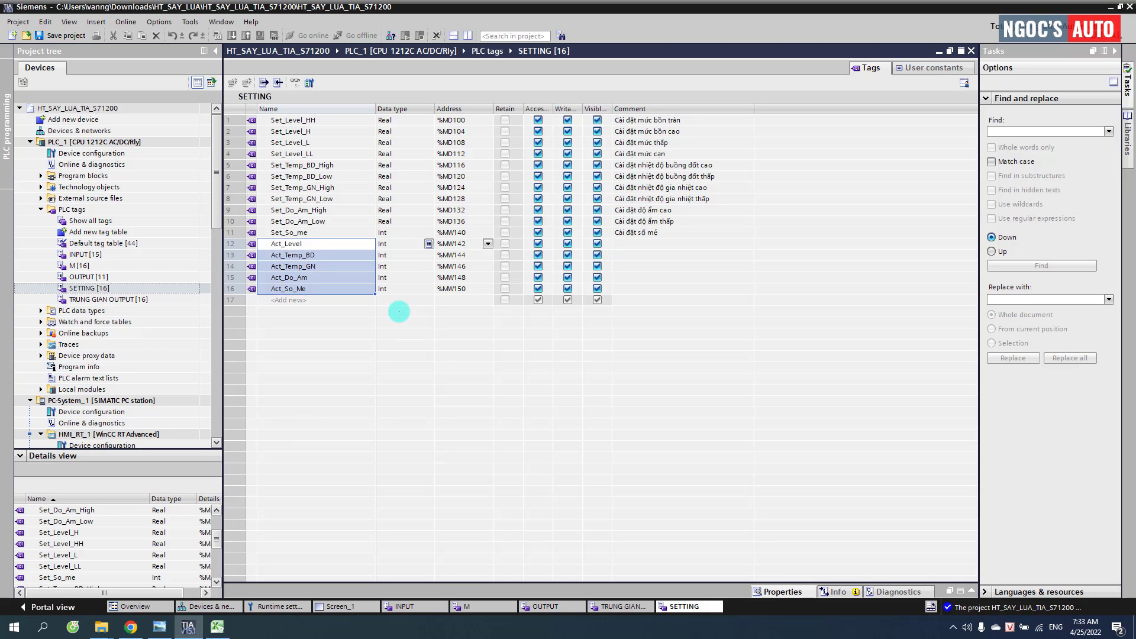
left_click(390, 243)
key("ctrl+v")
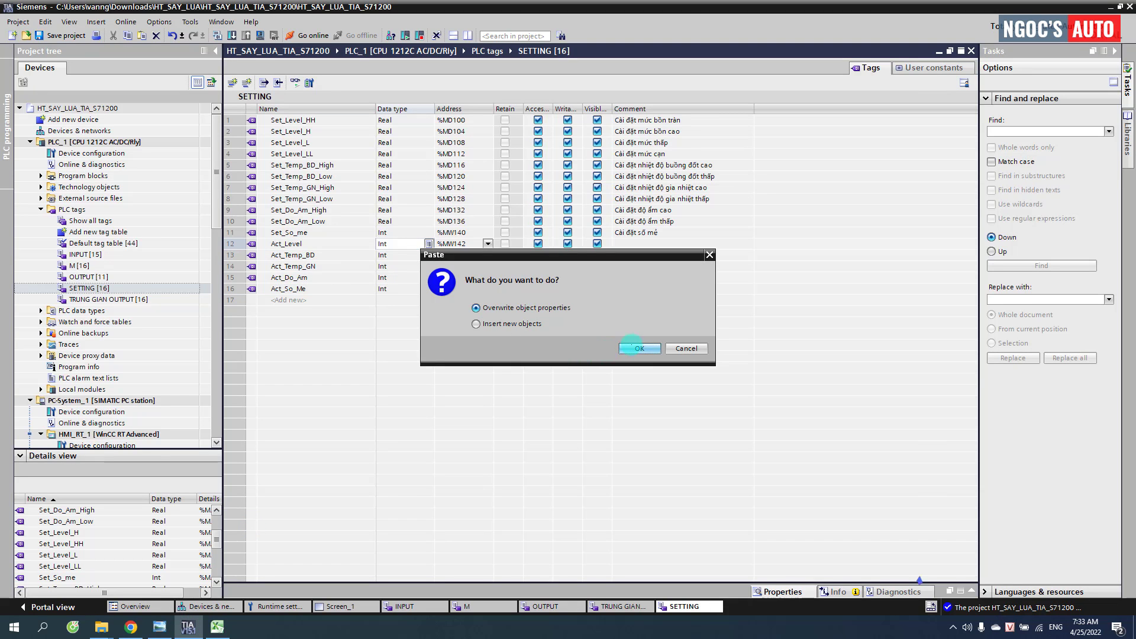
left_click(639, 348)
Step: In Excel's Data sheet, change the type of Act_So_Me to INT and its address to Mw216
left_click(217, 627)
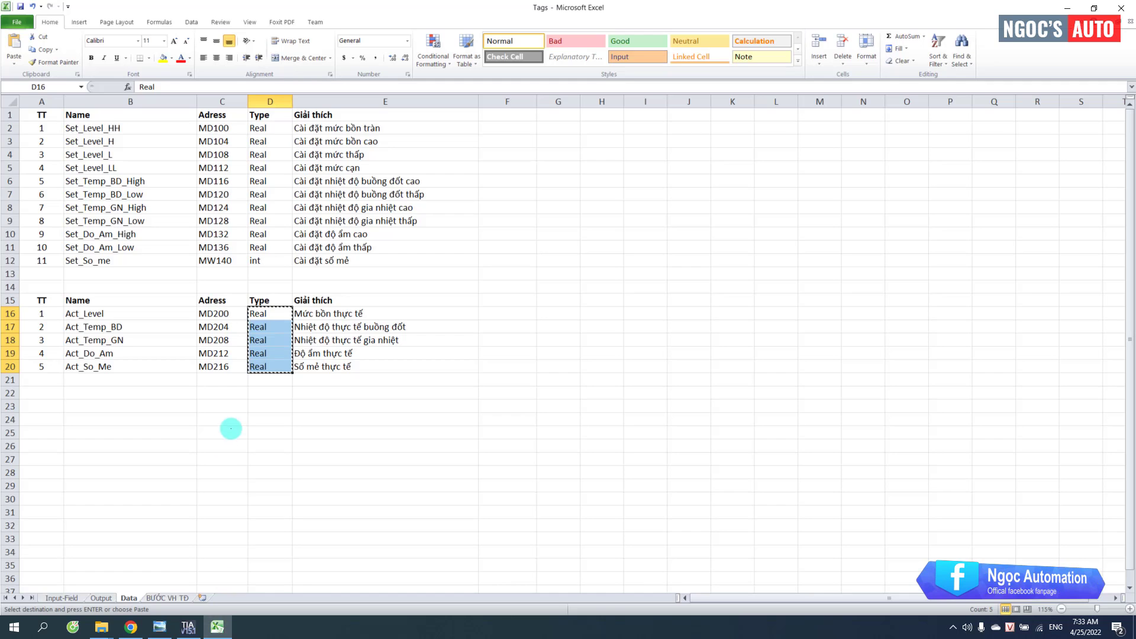
left_click(267, 367)
type("INT")
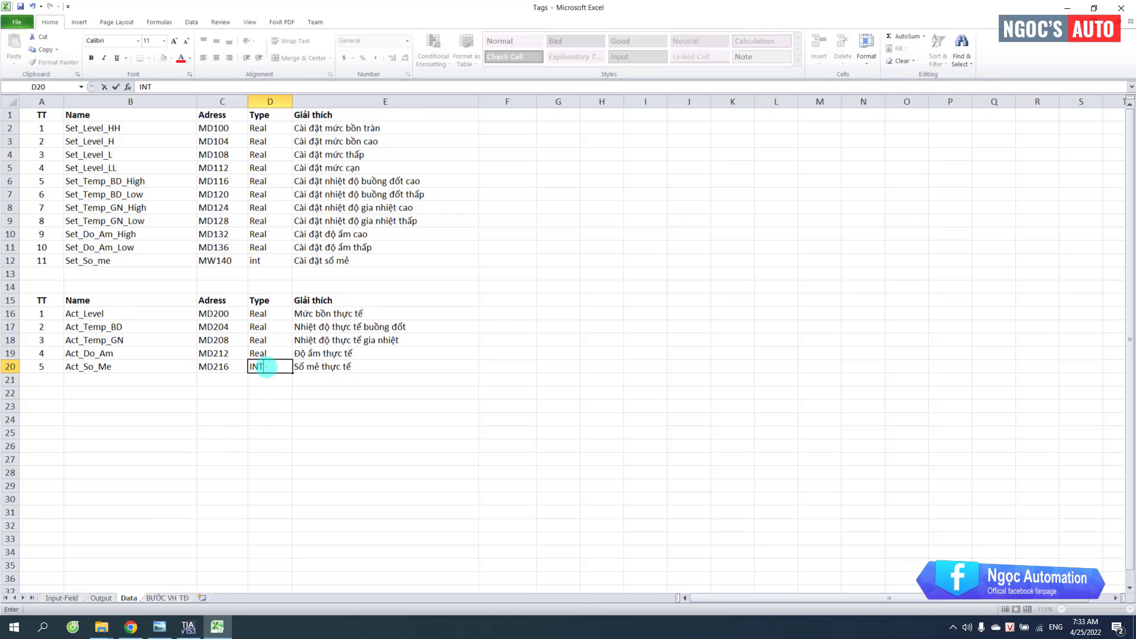
key("Return")
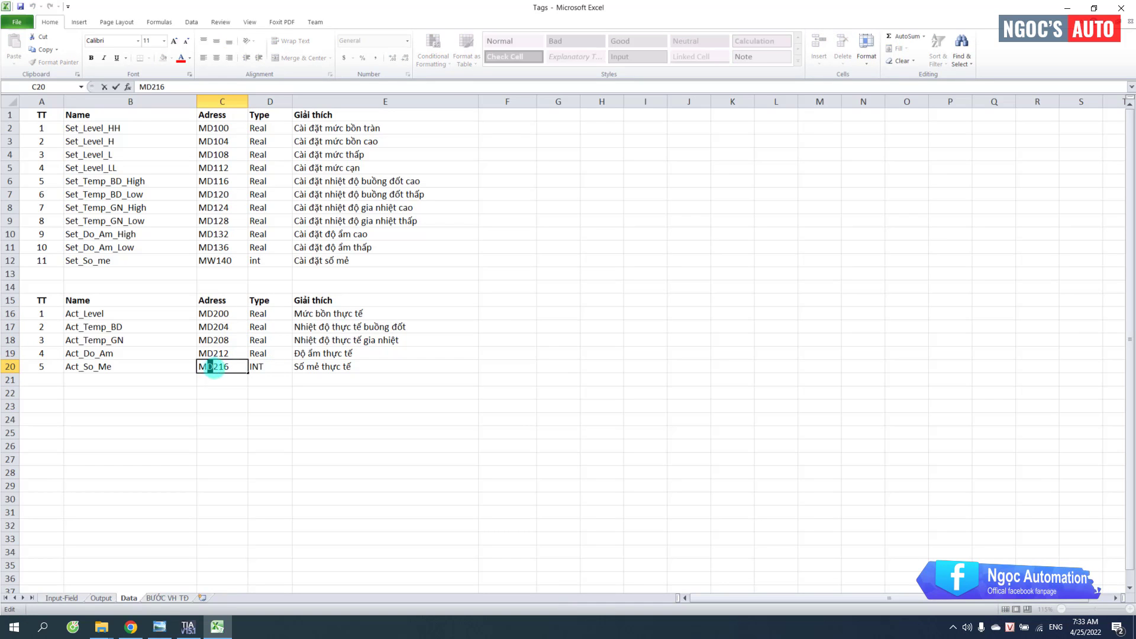
type("w")
key("Tab")
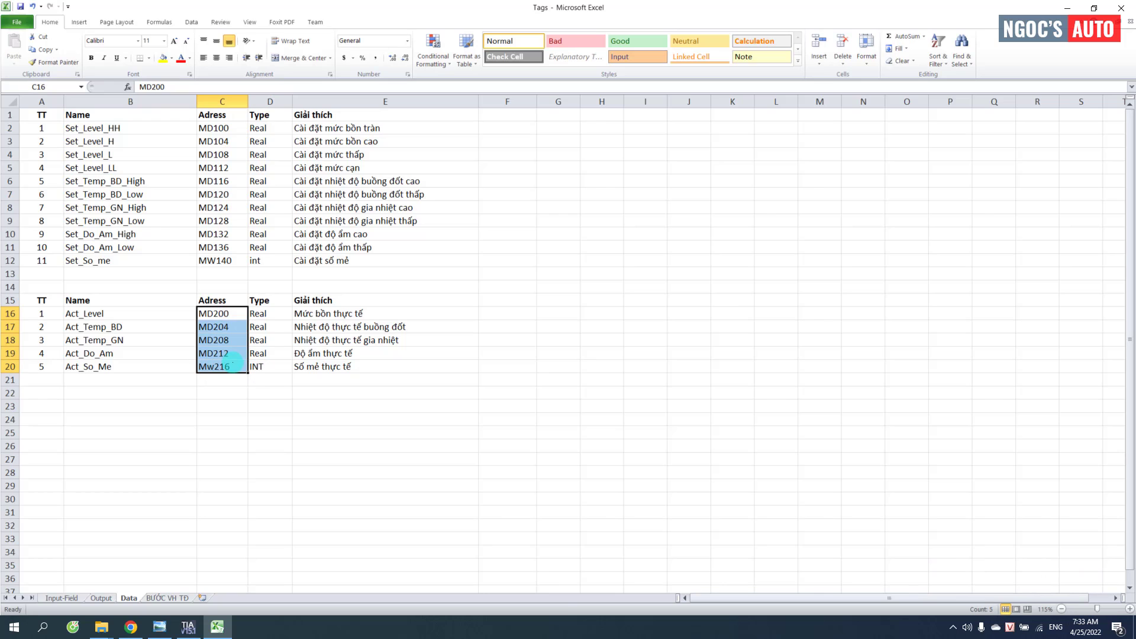
Step: Copy the addresses MD200 to Mw216 from Excel onto the Act tags, overwriting properties, and set Act_So_Me's data type to Int
key("ctrl+c")
left_click(188, 627)
left_click(462, 243)
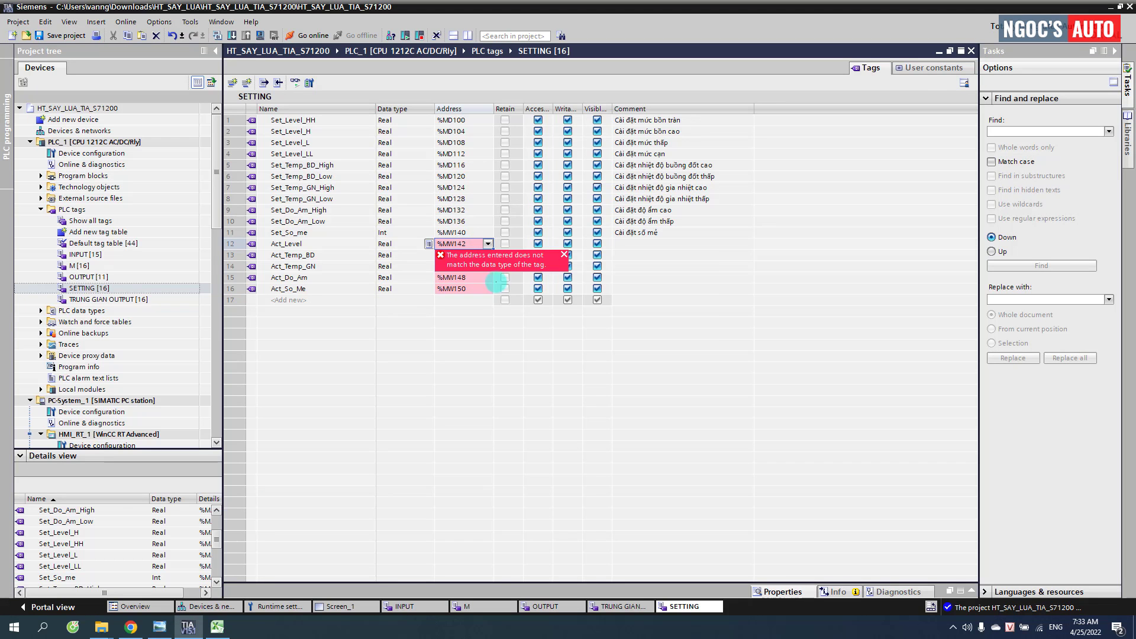
key("ctrl+v")
left_click(636, 348)
left_click(394, 232)
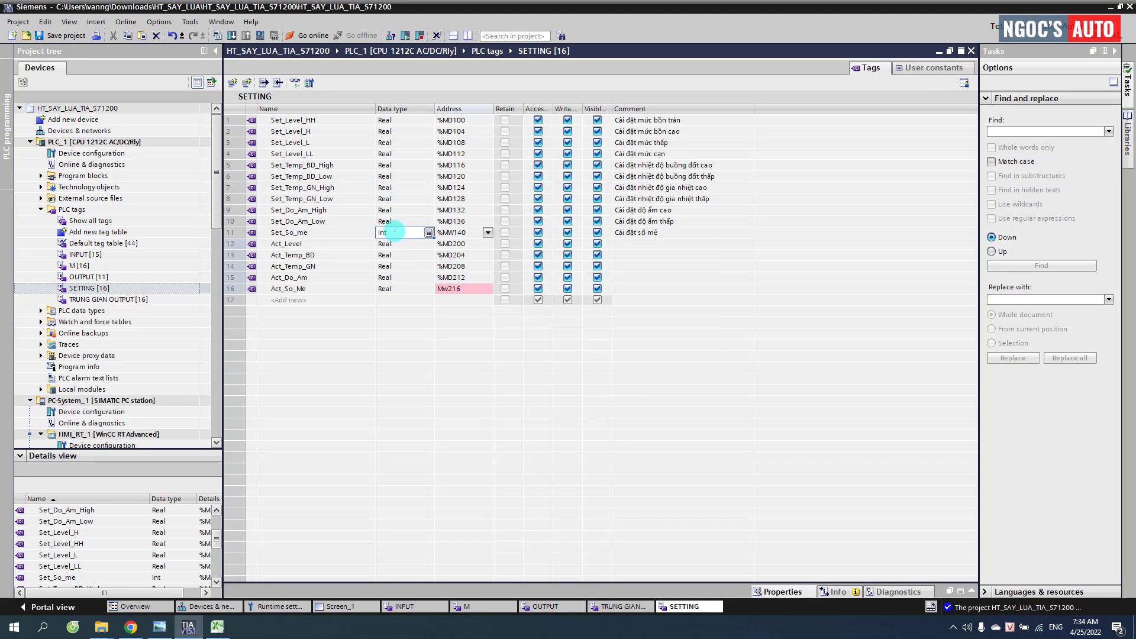
Step: Copy the descriptions of Act_Level to Act_So_Me from Excel into the Act tags' comments, overwriting the object properties
left_click(217, 627)
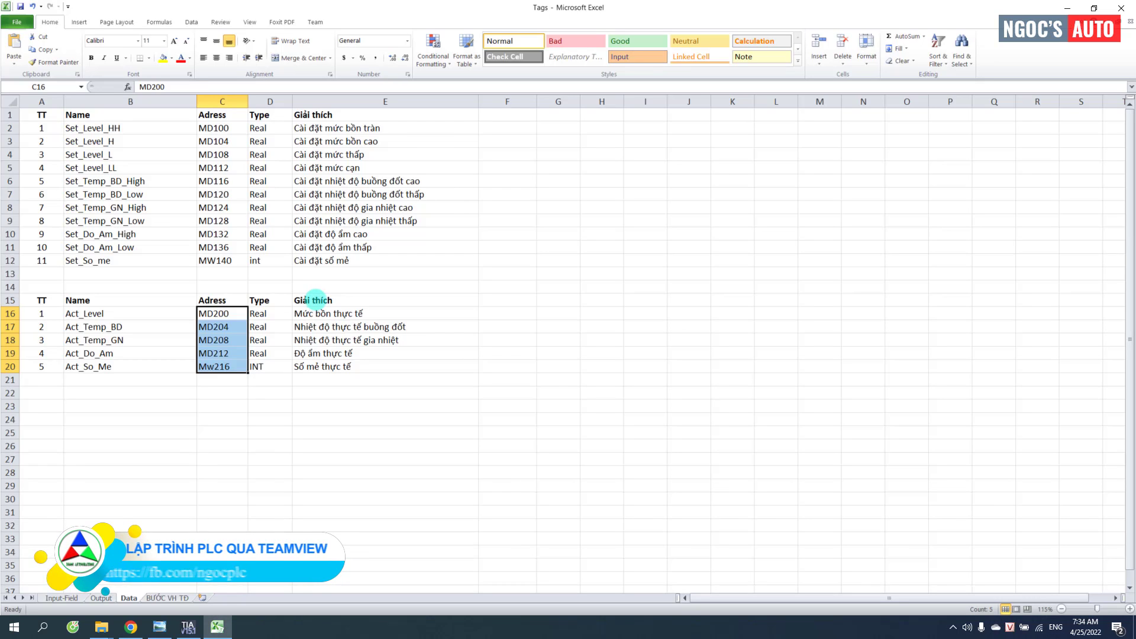
left_click(318, 367, "shift")
key("ctrl+c")
left_click(188, 627)
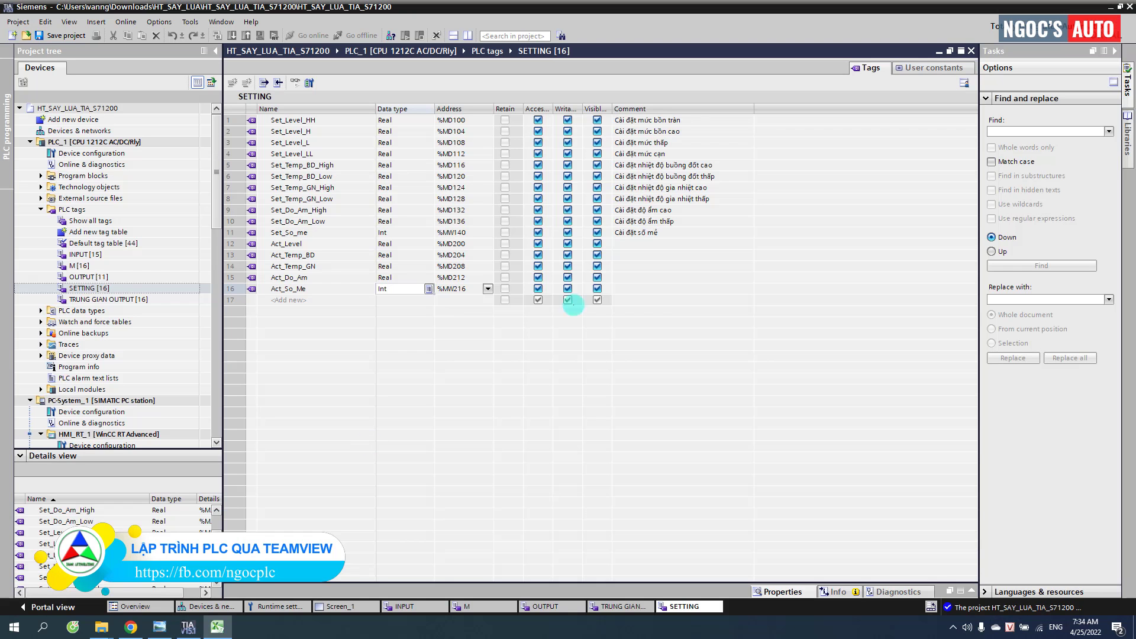
left_click(622, 244)
key("ctrl+v")
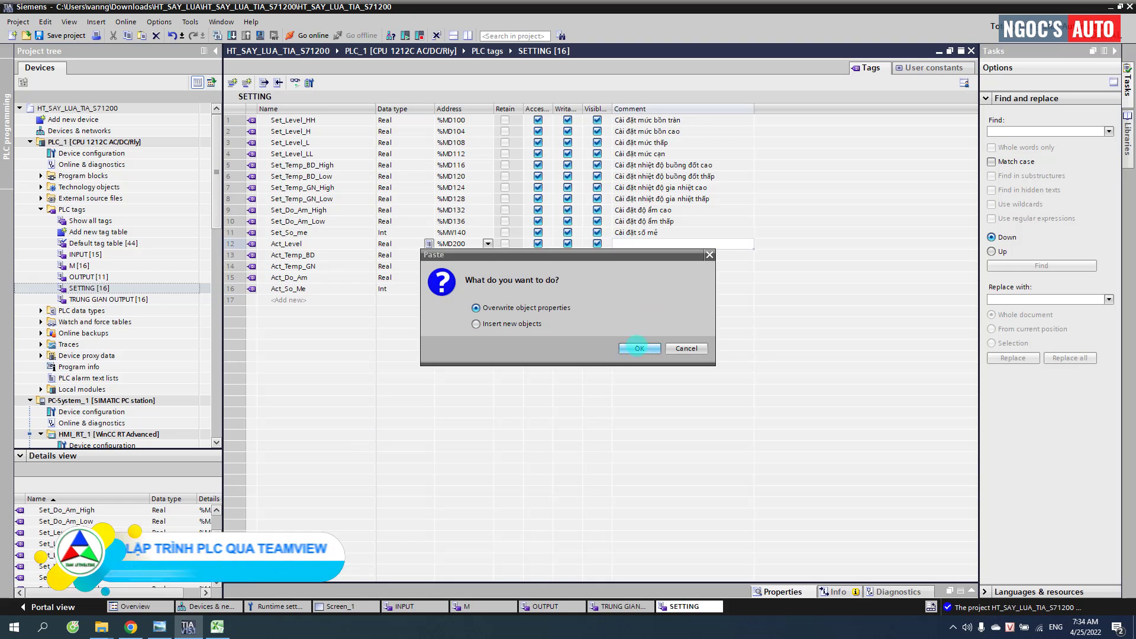
left_click(635, 347)
Step: Switch to Excel, open the BƯỚC VH TĐ sheet and select the STEP_1 to STEP_11 tag data
left_click(225, 629)
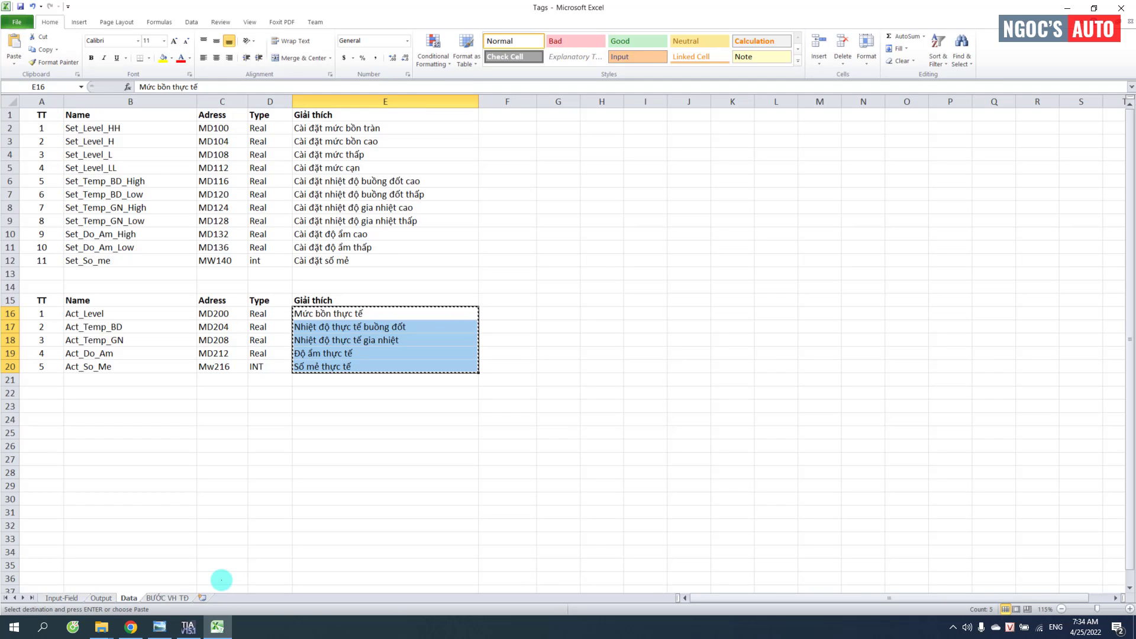
left_click(167, 598)
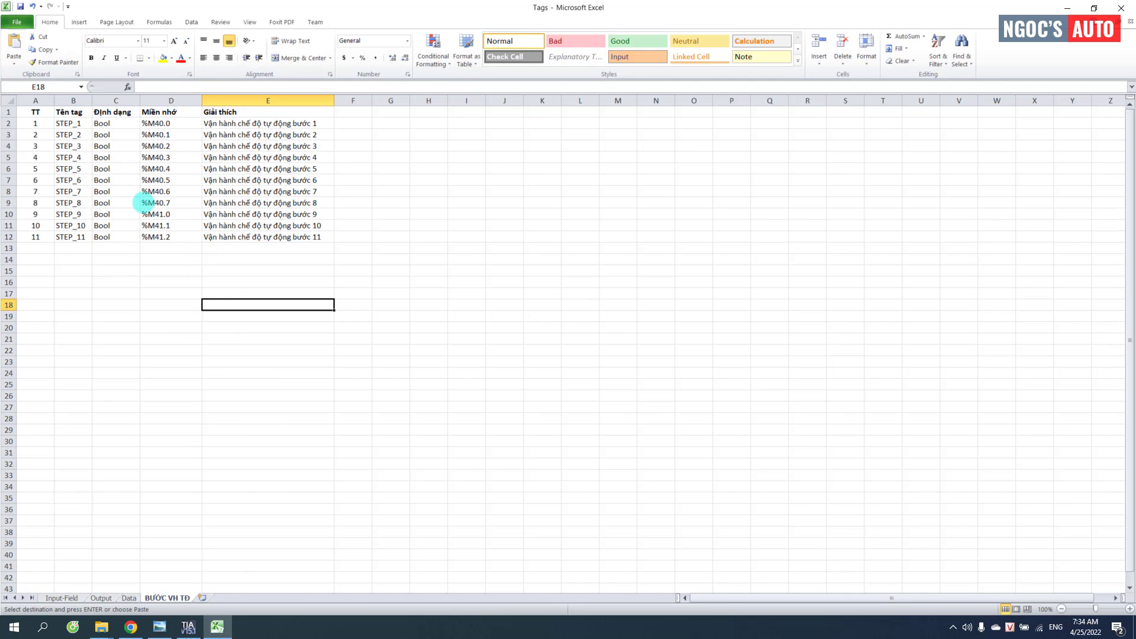
left_click_drag(70, 125, 302, 238)
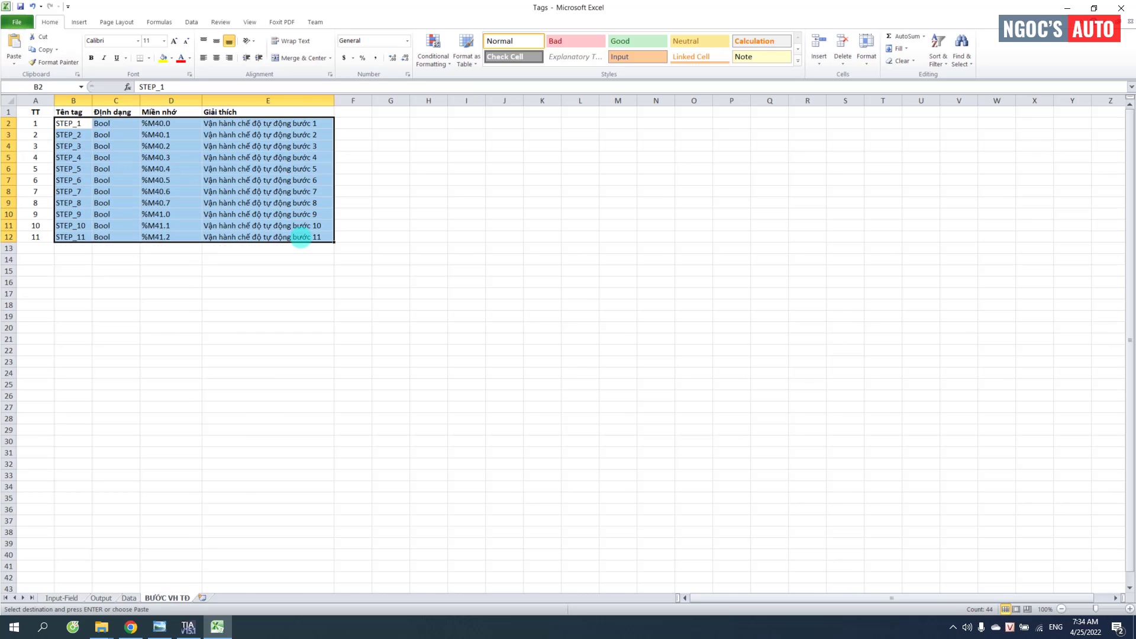
Step: Return to TIA Portal and add a new PLC tag table named BUOC VAN HANH
key("alt+Tab")
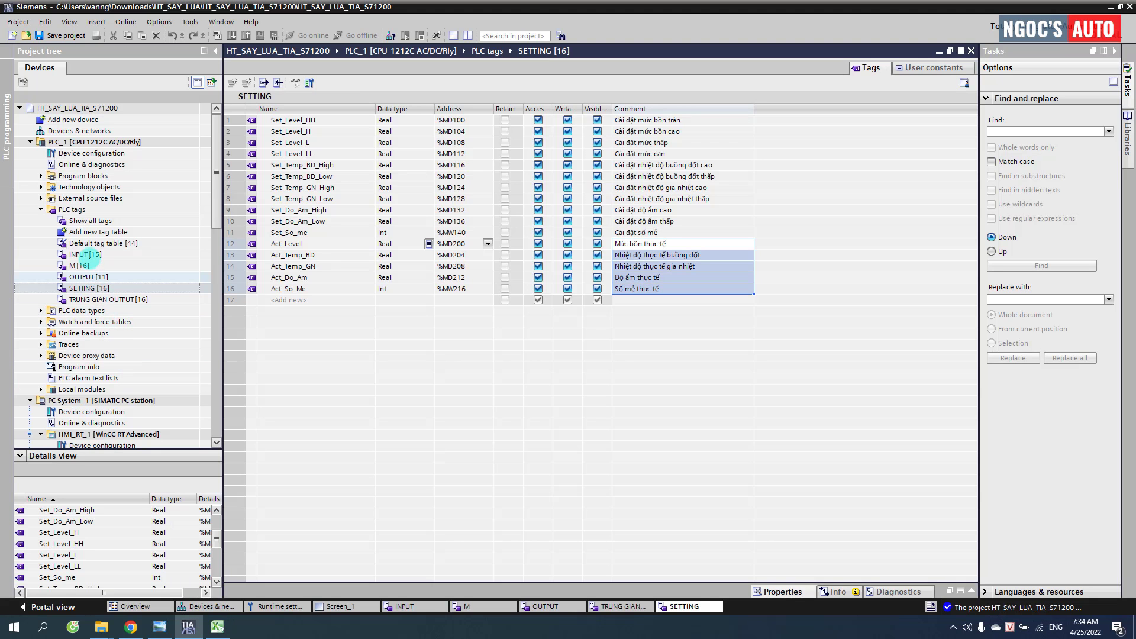
double_click(82, 231)
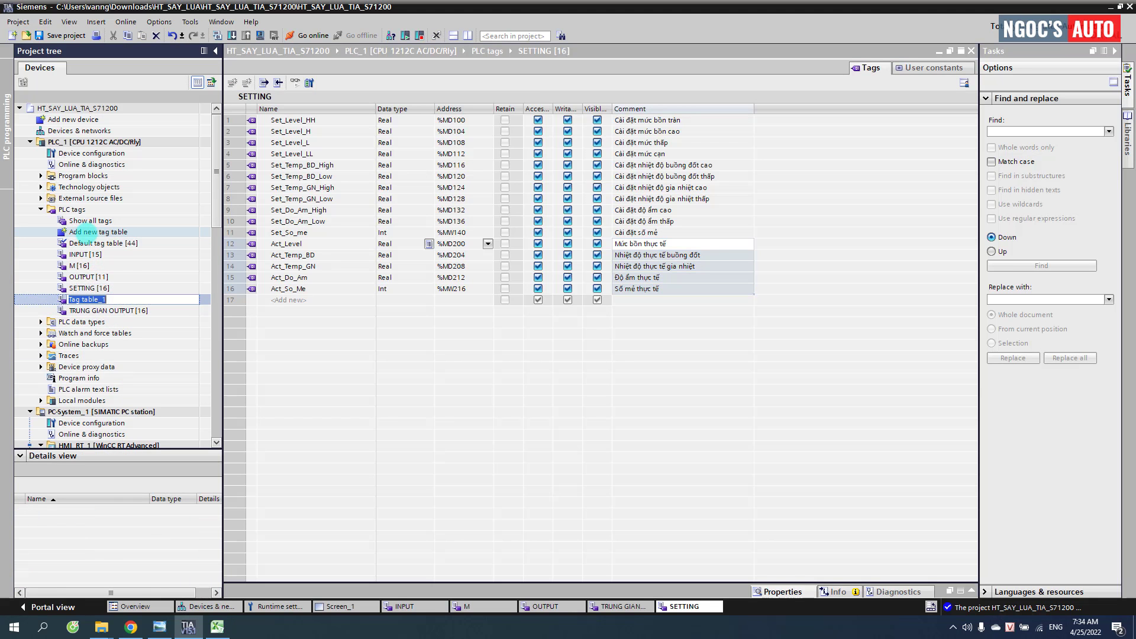
type("BUOC VAN HANH")
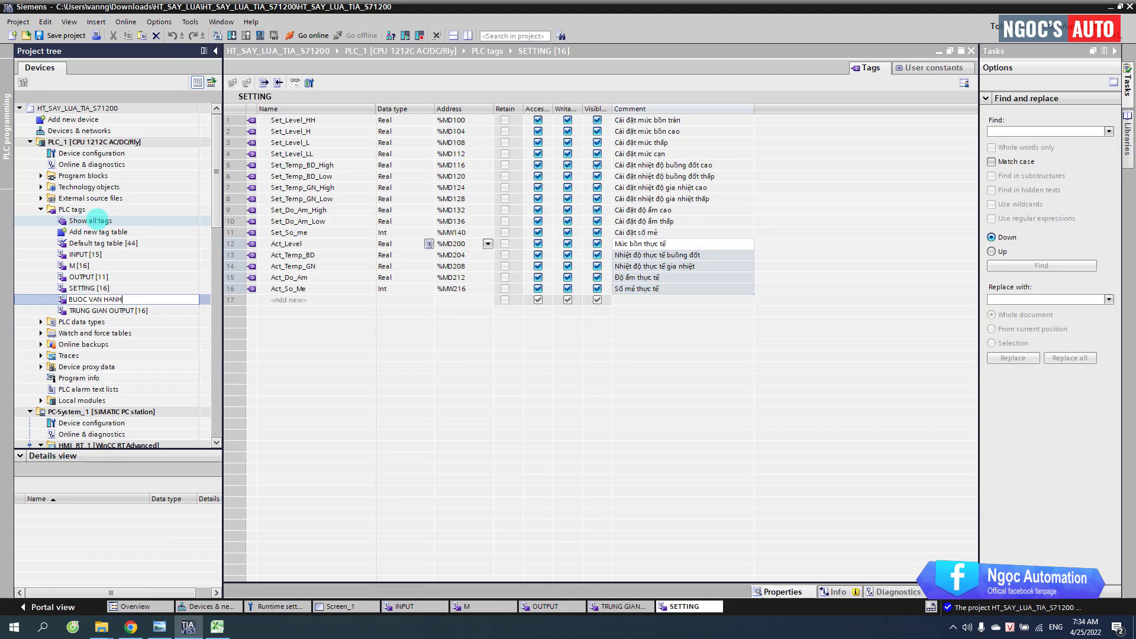
key("Return")
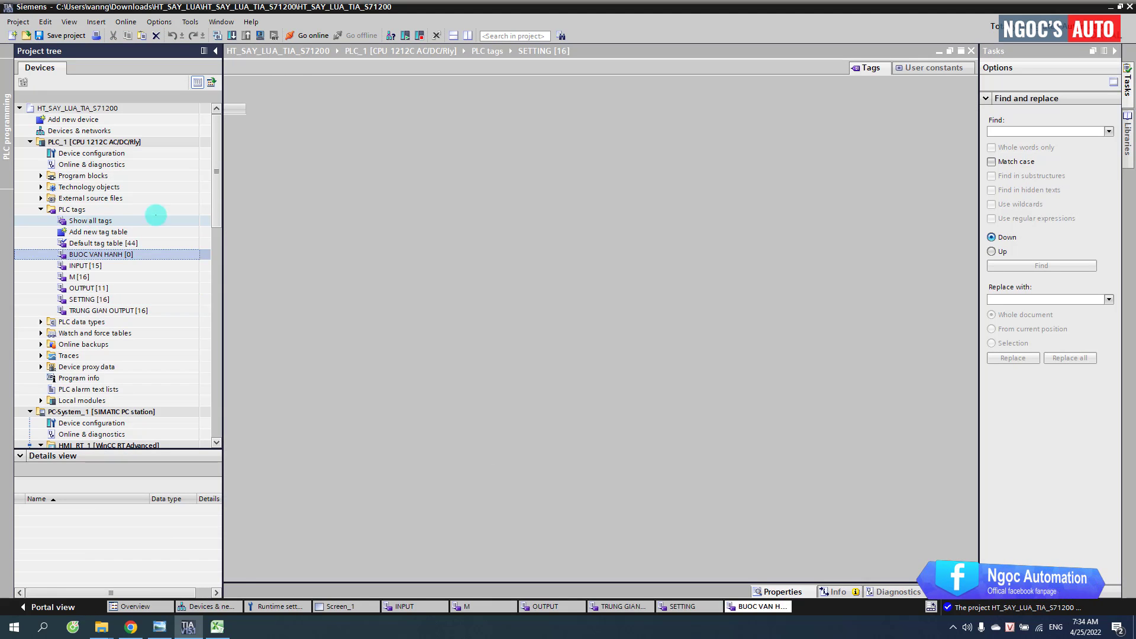
Step: Fill the BUOC VAN HANH table with the tag names STEP_1 to STEP_11 copied from Excel
key("alt+Tab")
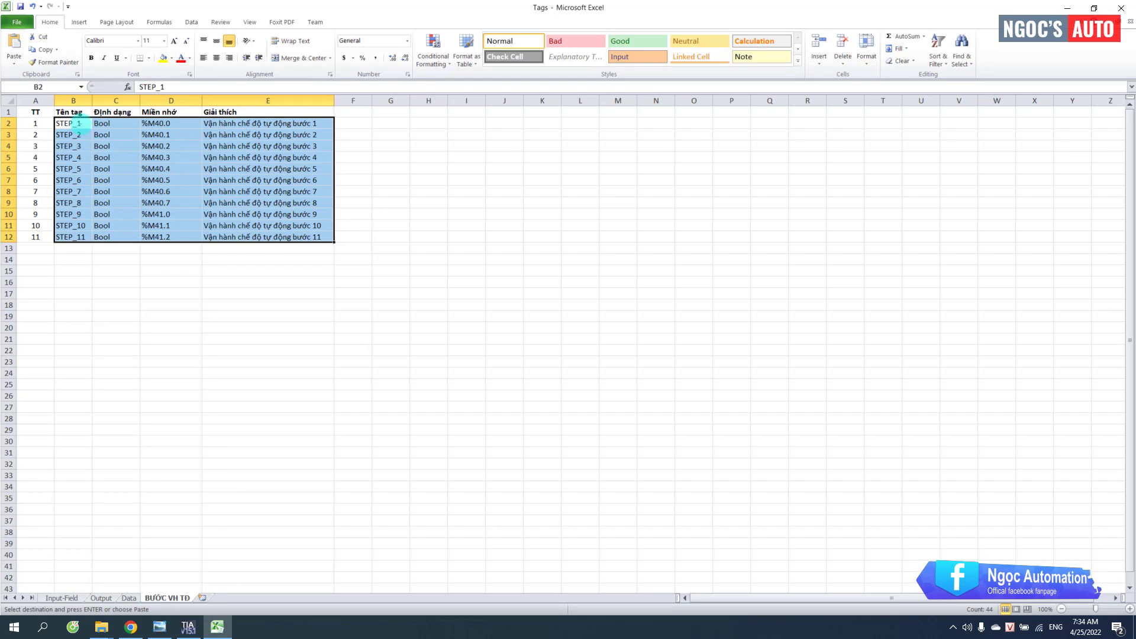
left_click_drag(80, 123, 77, 237)
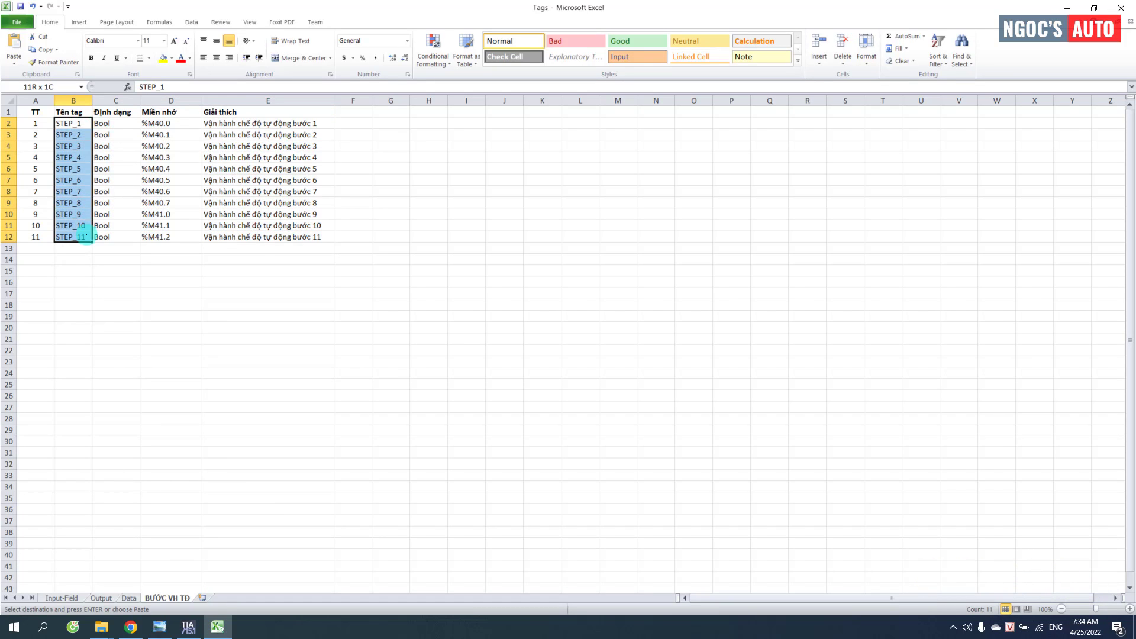
key("ctrl+c")
left_click(188, 627)
left_click(283, 144)
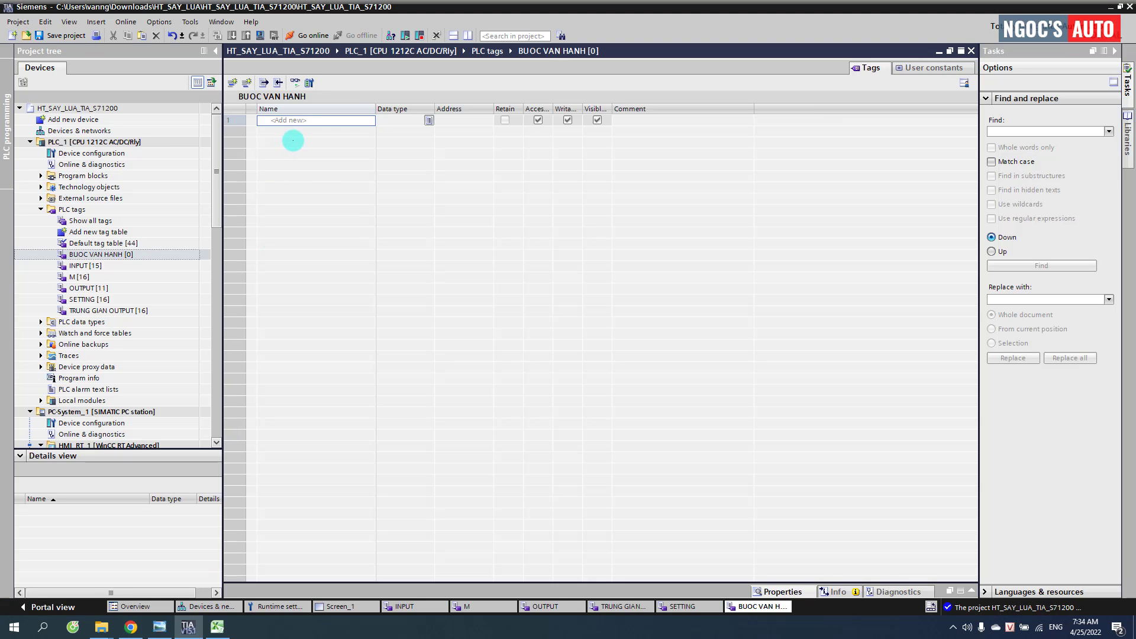
key("ctrl+v")
Step: Copy the addresses %M40.0 to %M41.2 from Excel onto the STEP tags, overwriting the object properties
left_click(218, 627)
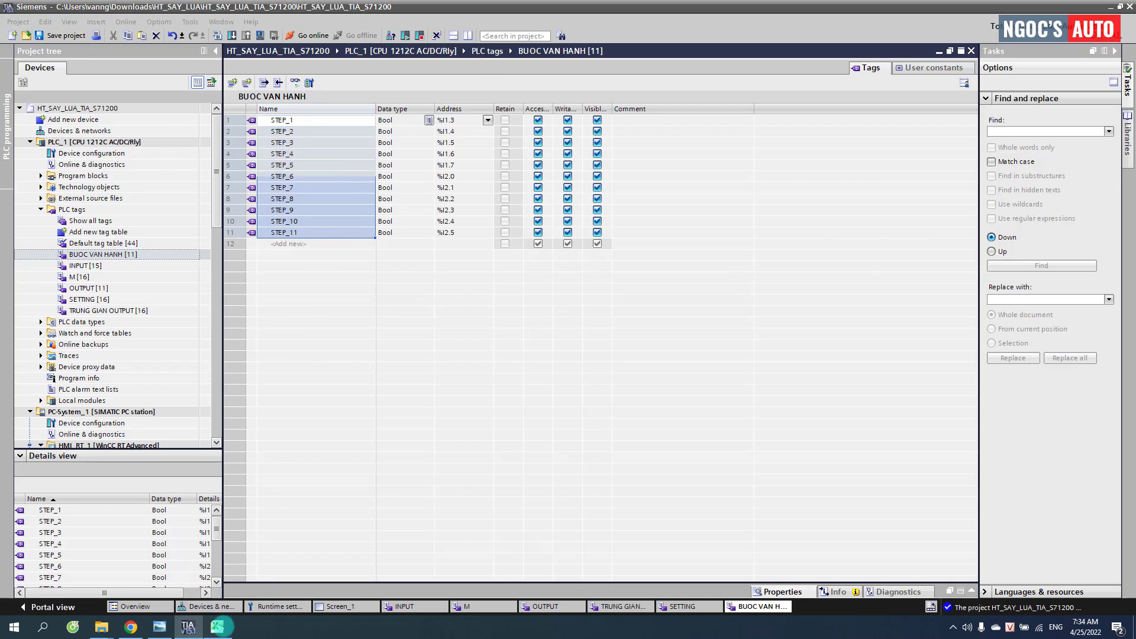
left_click(121, 123)
left_click_drag(159, 123, 183, 236)
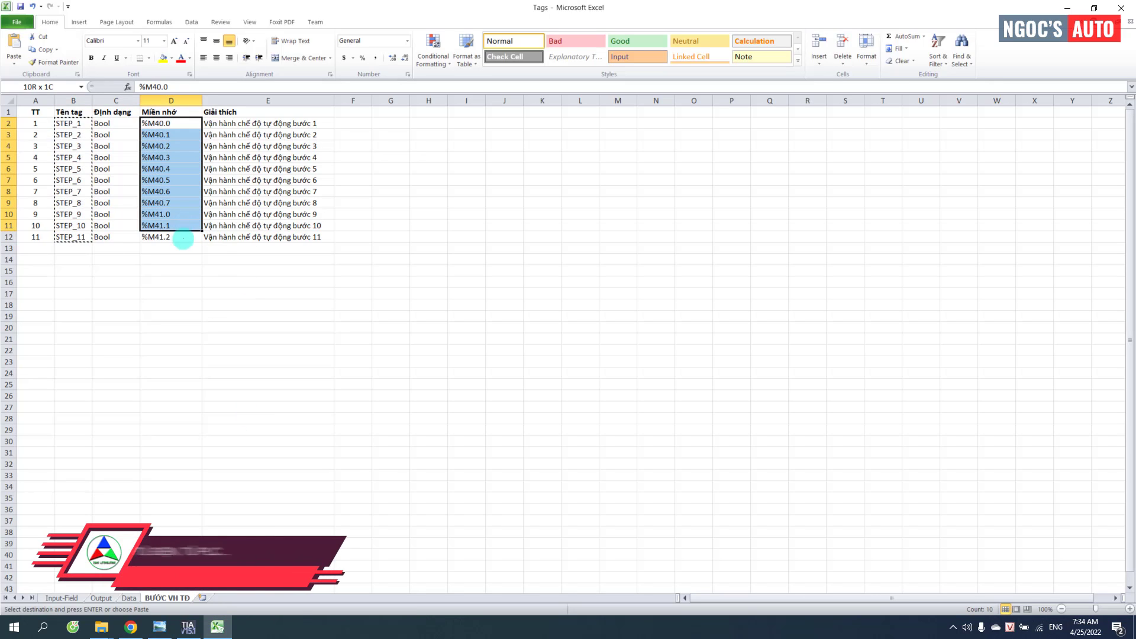
key("ctrl+c")
left_click(188, 627)
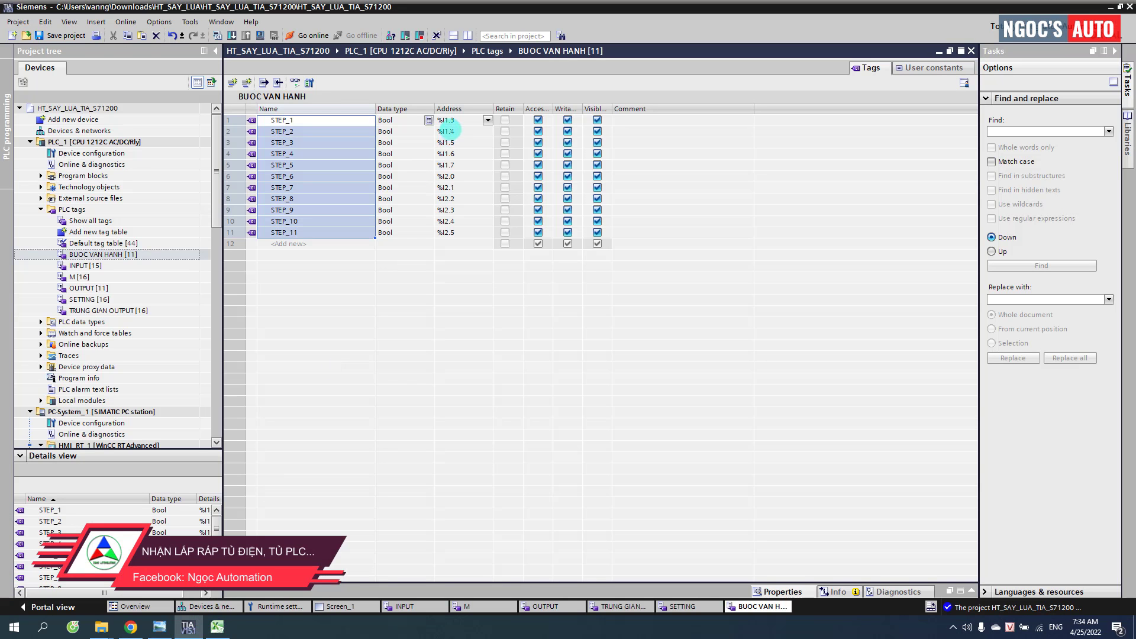
left_click(452, 120)
key("ctrl+v")
left_click(622, 349)
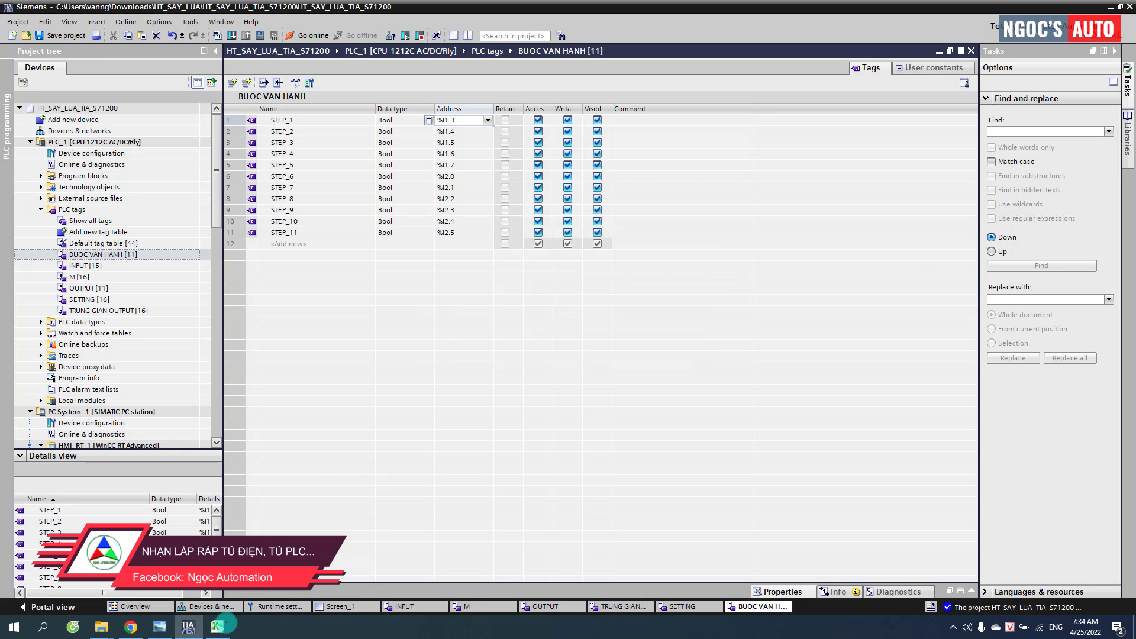
Step: Copy the comments "Vận hành chế độ tự động bước 1" to "bước 11" from Excel onto the STEP tags in the BUOC VAN HANH table
left_click(218, 627)
left_click_drag(235, 123, 237, 240)
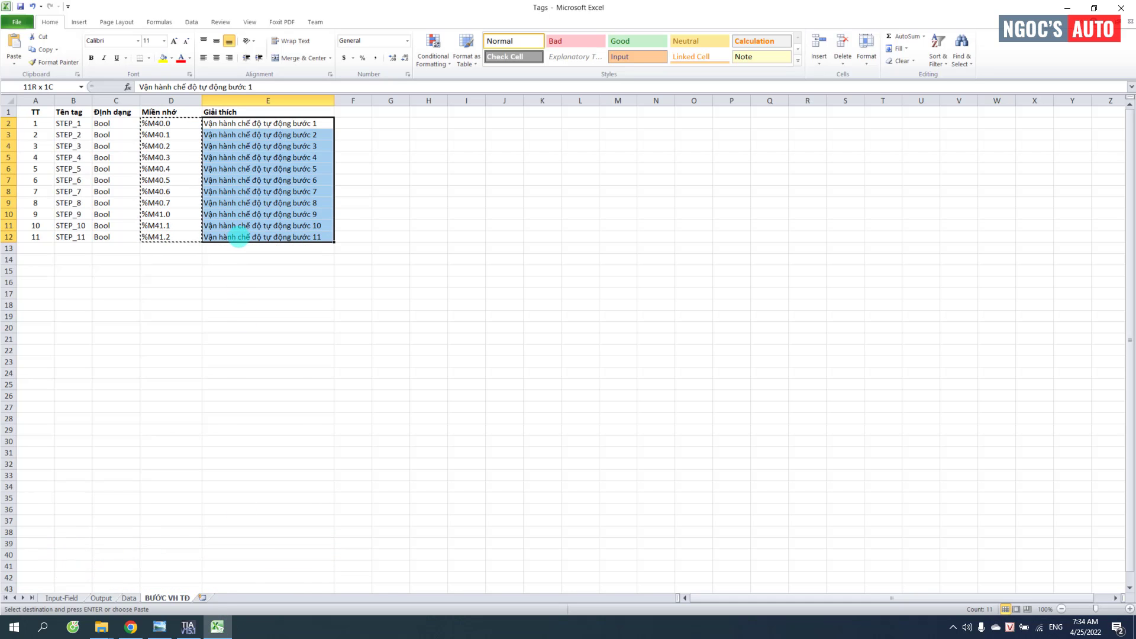
key("ctrl+c")
left_click(188, 627)
left_click(625, 123)
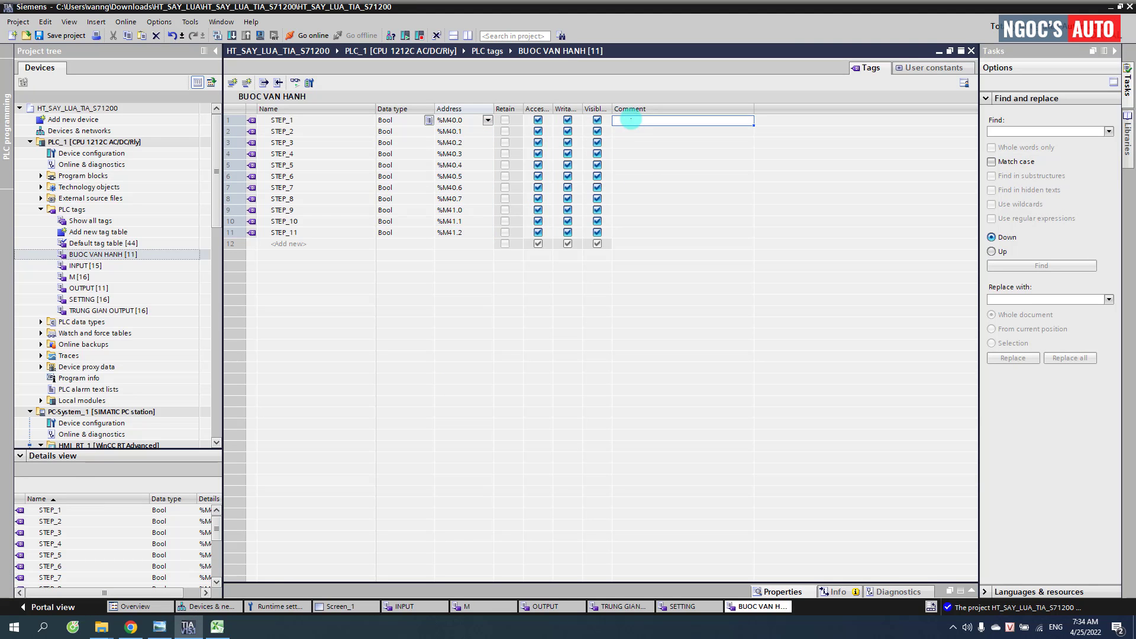
key("ctrl+v")
left_click(624, 349)
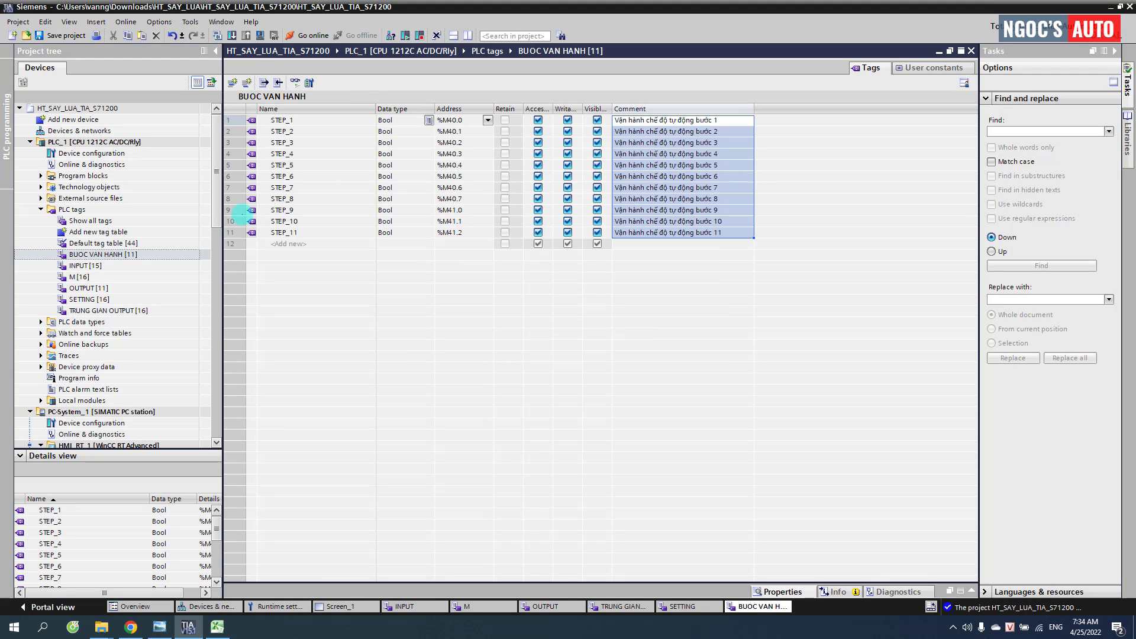
left_click(218, 627)
left_click(188, 627)
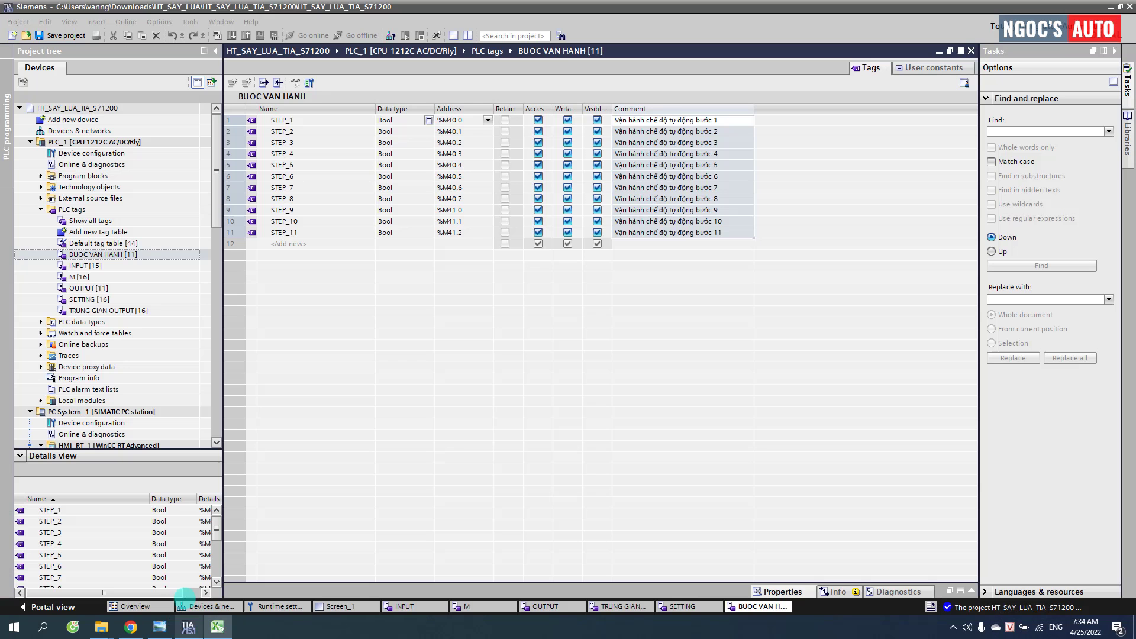
Step: Open Screen_1 of HMI_RT_1 and bring the control panel area fully into view
left_click(191, 259)
left_click_drag(216, 153, 215, 223)
double_click(118, 310)
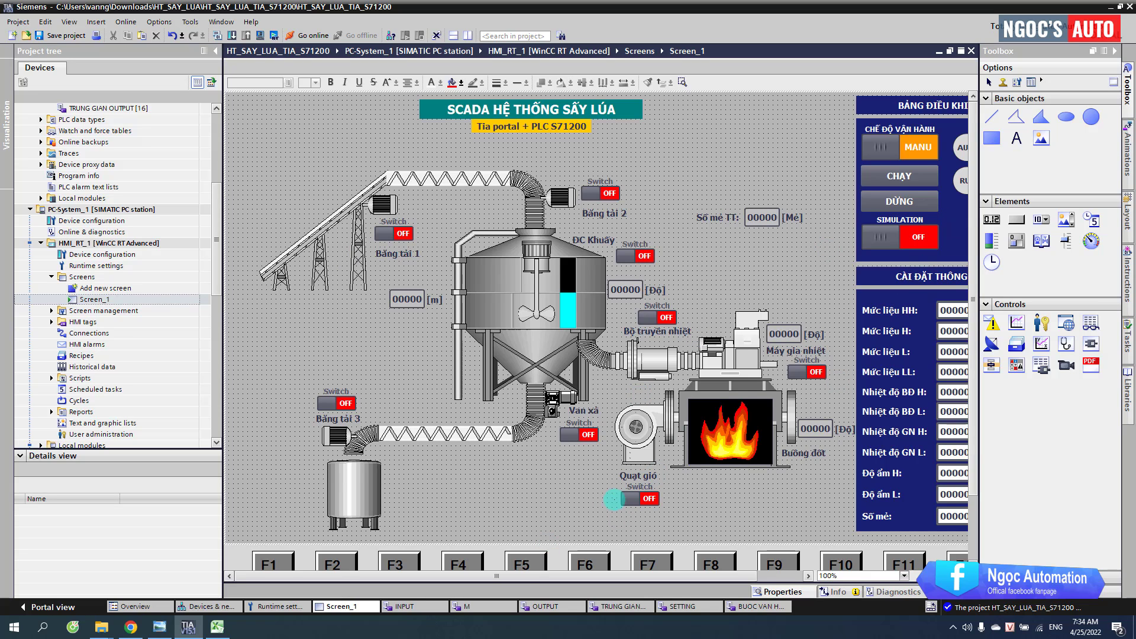
left_click_drag(522, 574, 563, 580)
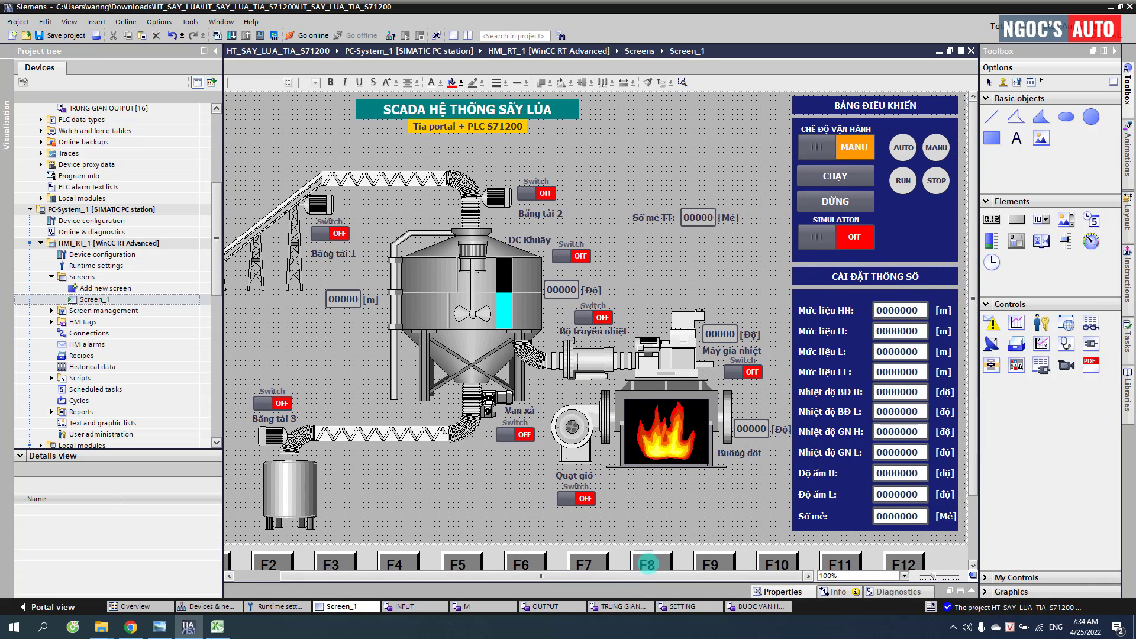
Step: Assign the M_Mode tag from the M tag table as the process tag of the CHẾ ĐỘ VẬN HÀNH switch
left_click(821, 157)
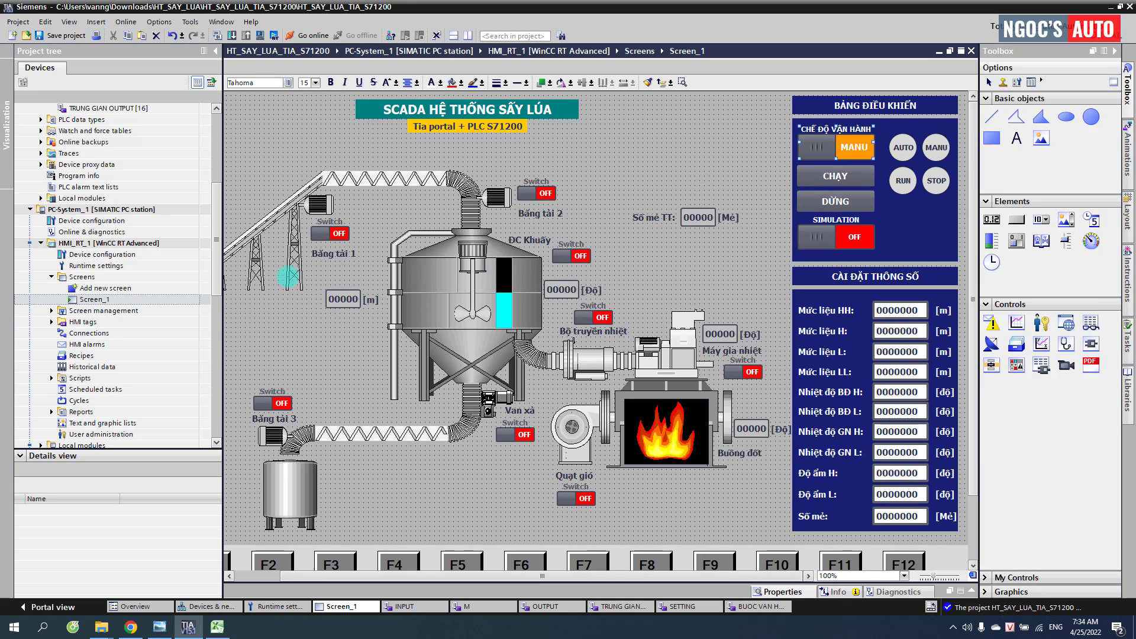
left_click_drag(218, 234, 225, 137)
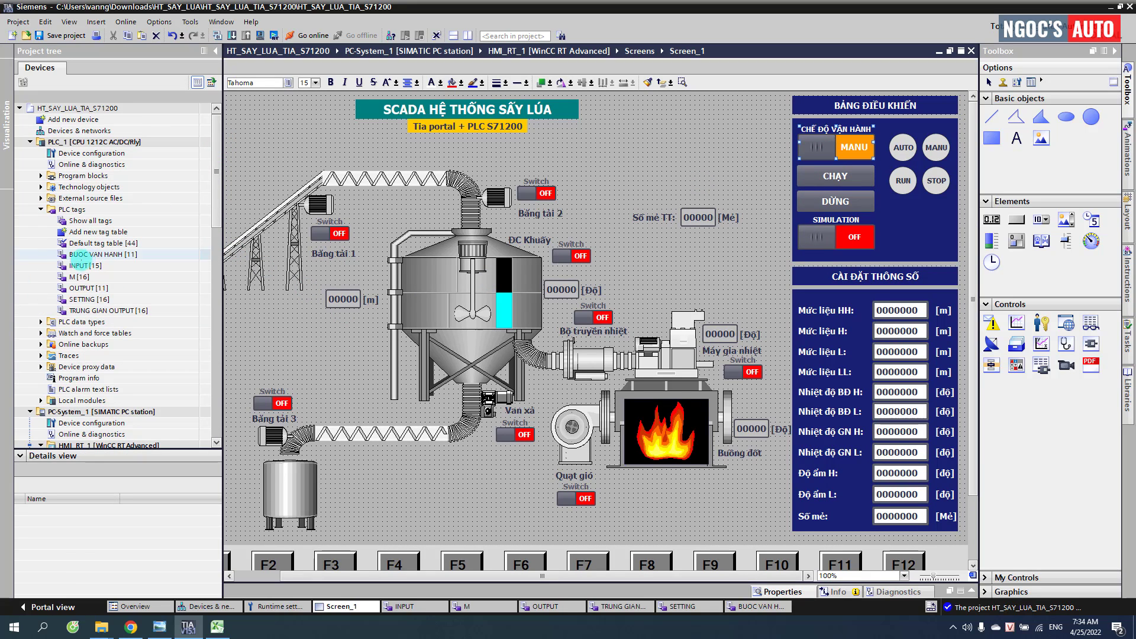
left_click(78, 276)
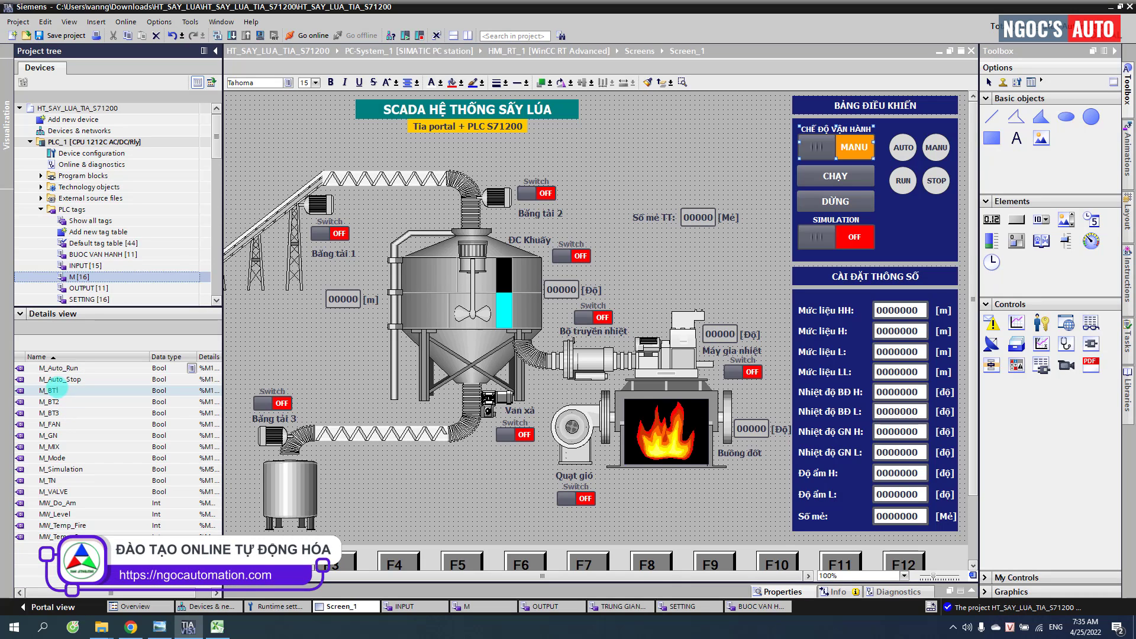
left_click(58, 391)
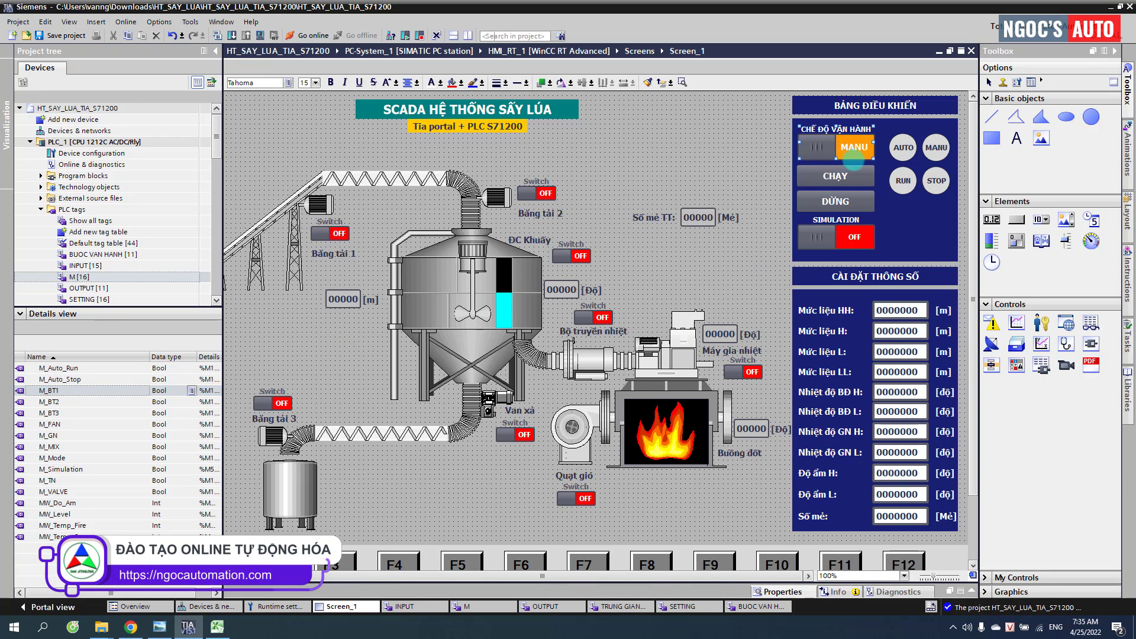
right_click(846, 160)
left_click(864, 332)
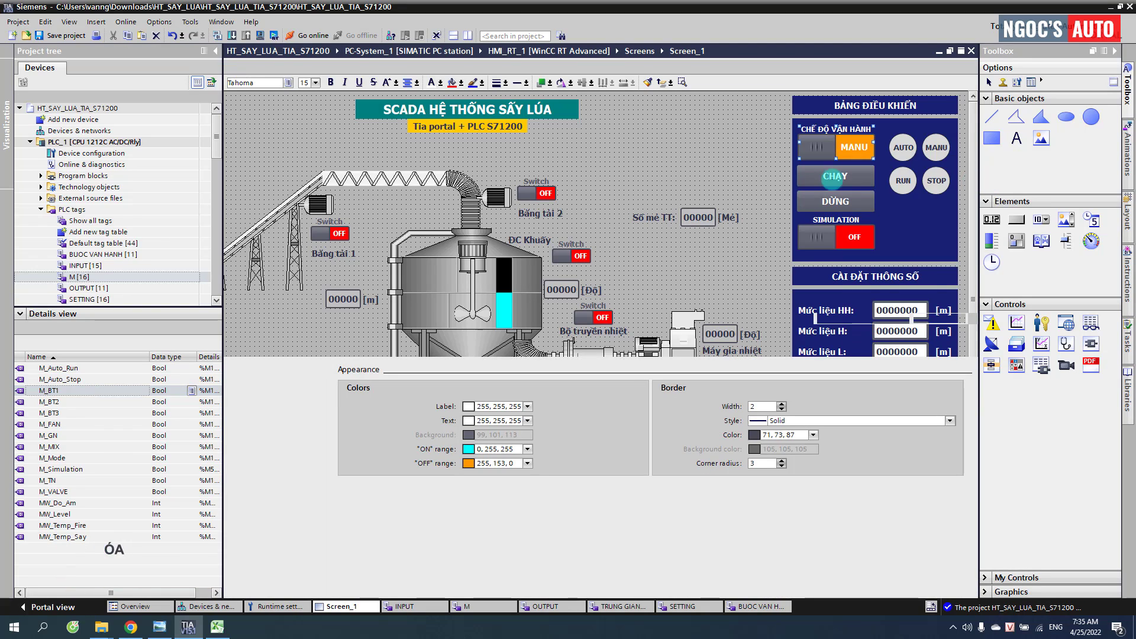
left_click(273, 367)
left_click(250, 382)
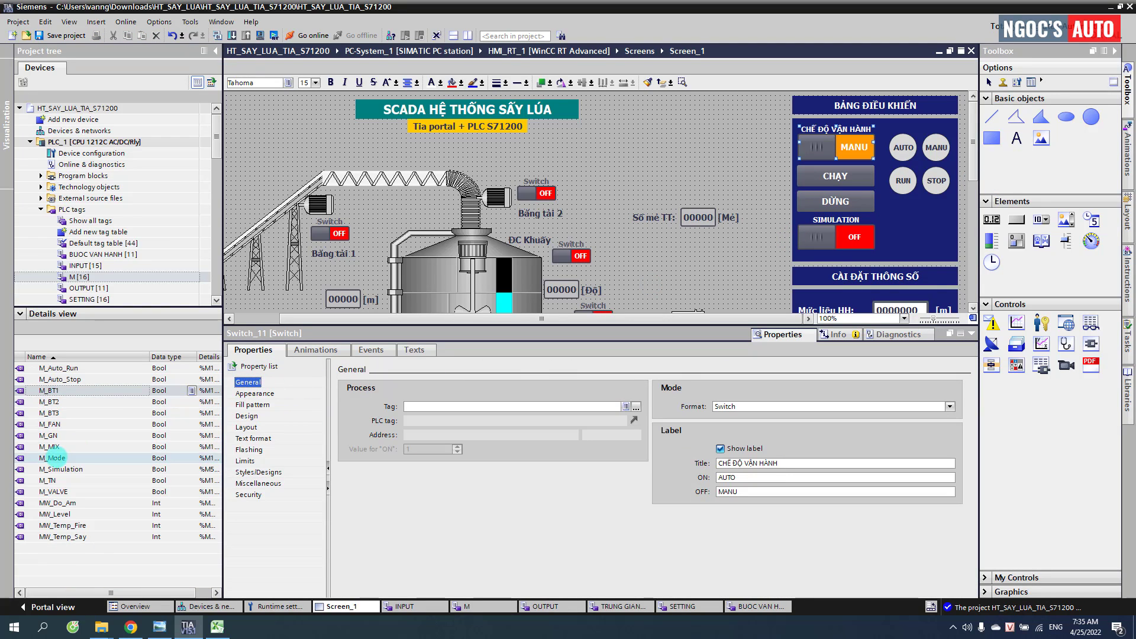
left_click(46, 458)
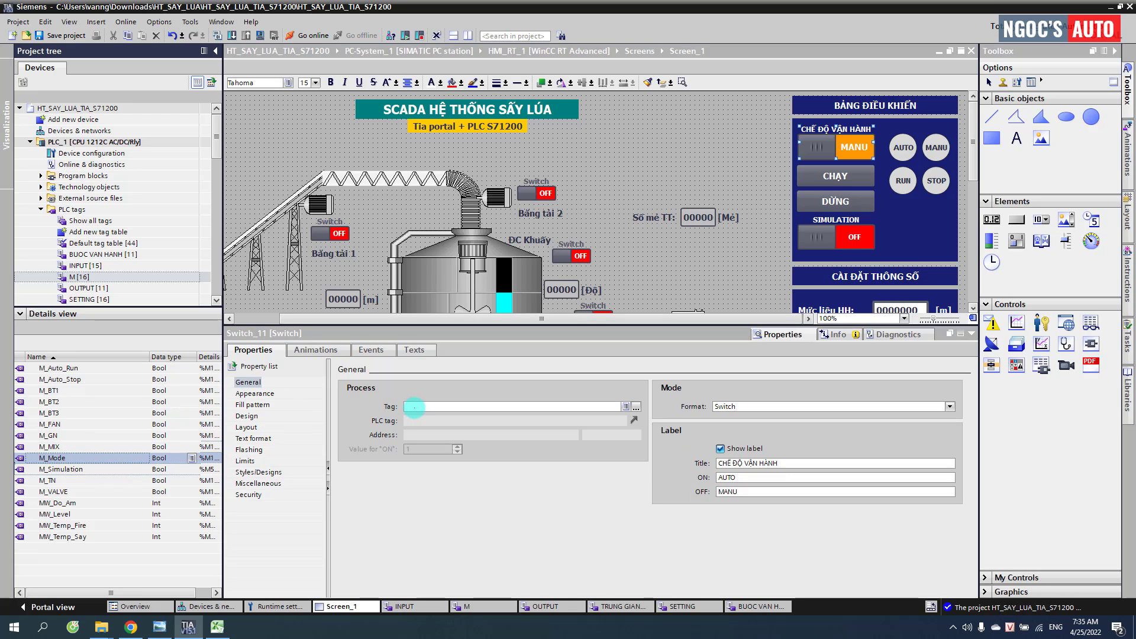
left_click_drag(414, 406, 415, 406)
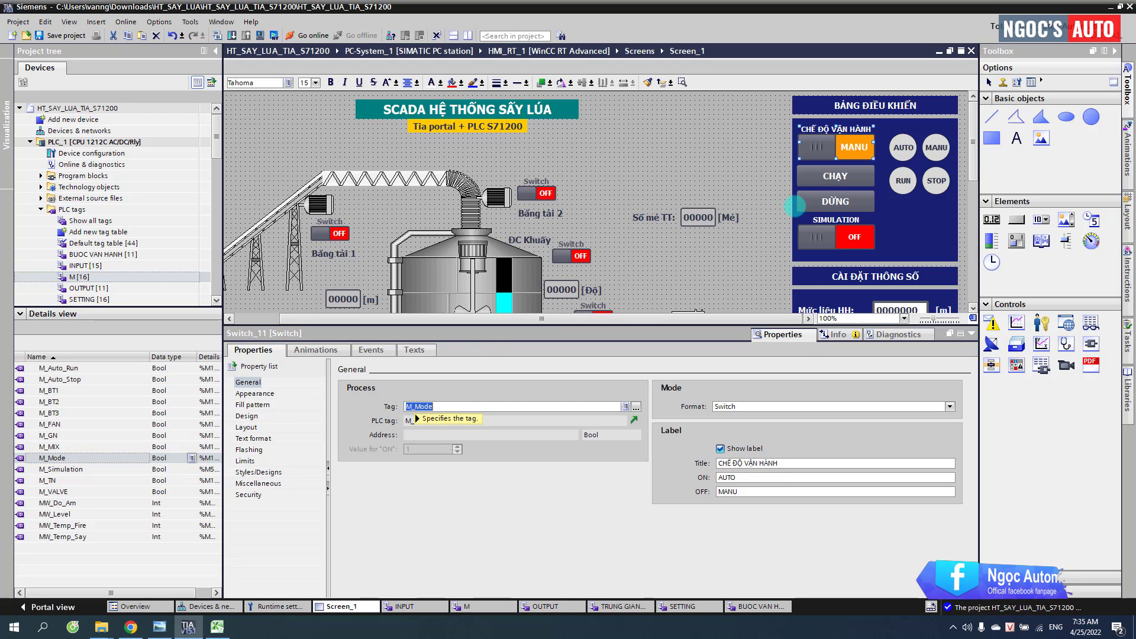
Step: Add the SetBit function to the Switch ON event of the CHẾ ĐỘ VẬN HÀNH switch
left_click(371, 349)
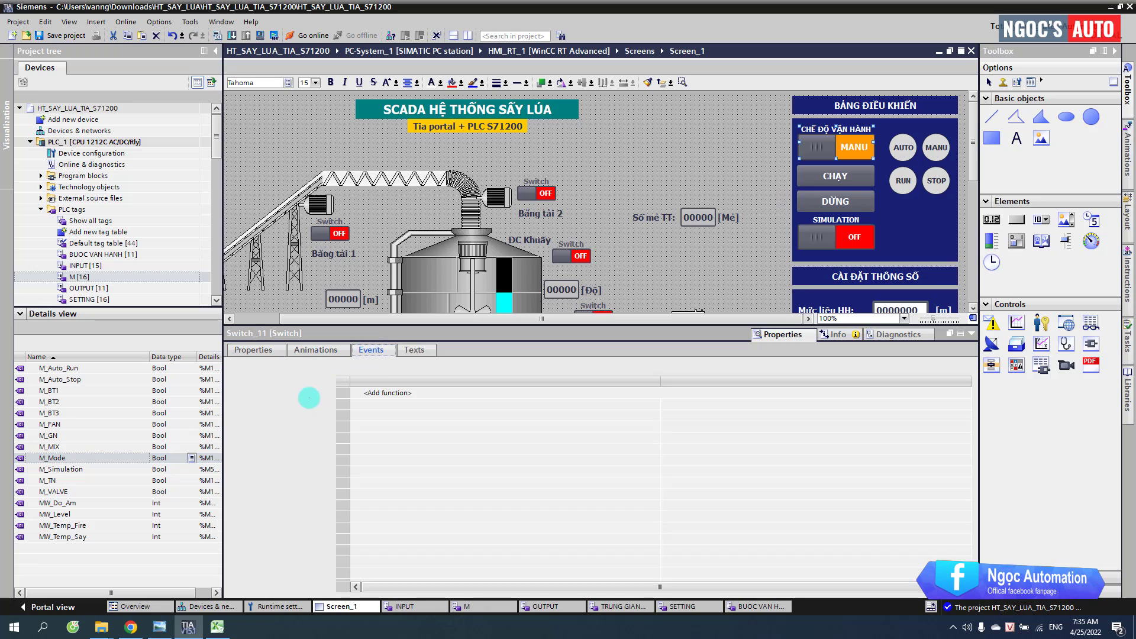
left_click(262, 393)
left_click(407, 394)
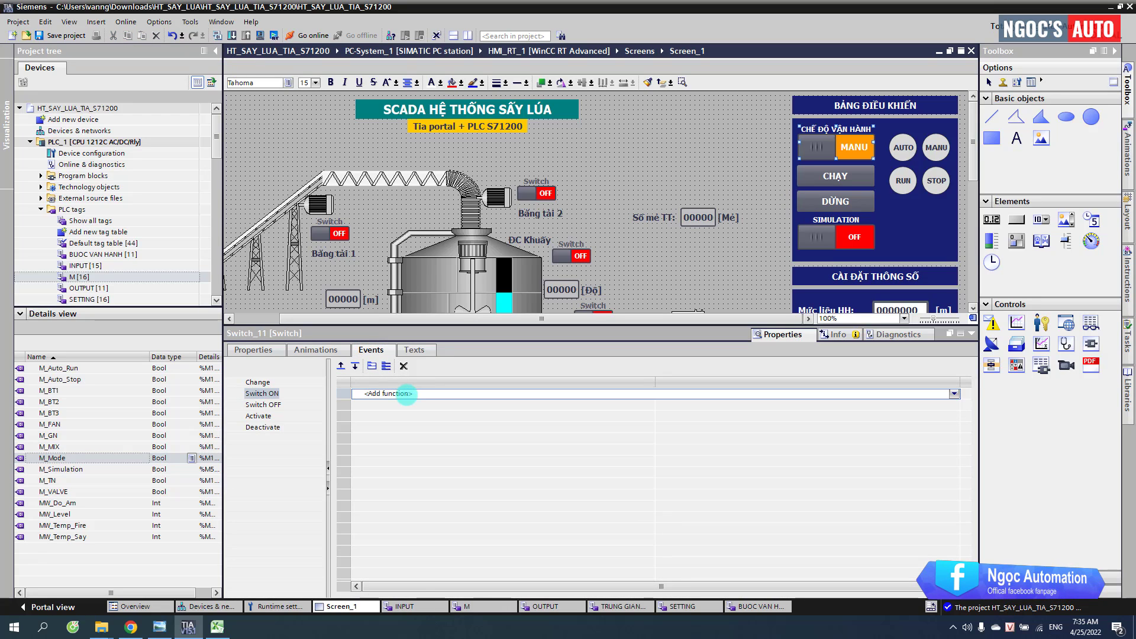
type("SET")
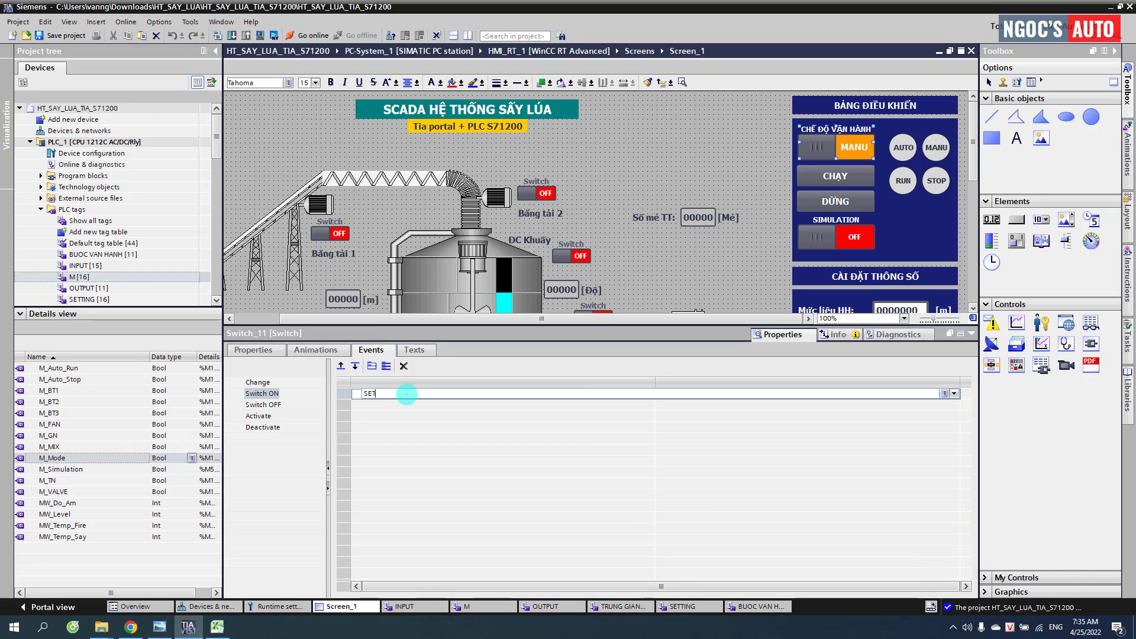
key("Down")
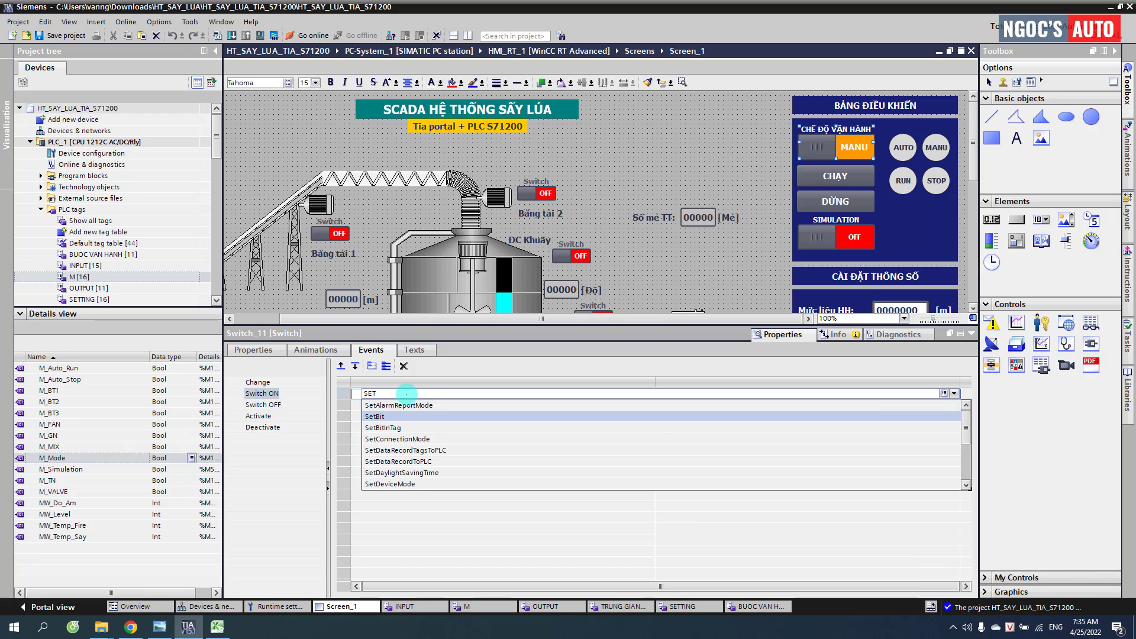
key("Return")
Step: Add the ResetBit function to the Switch OFF event of the CHẾ ĐỘ VẬN HÀNH switch
left_click(263, 405)
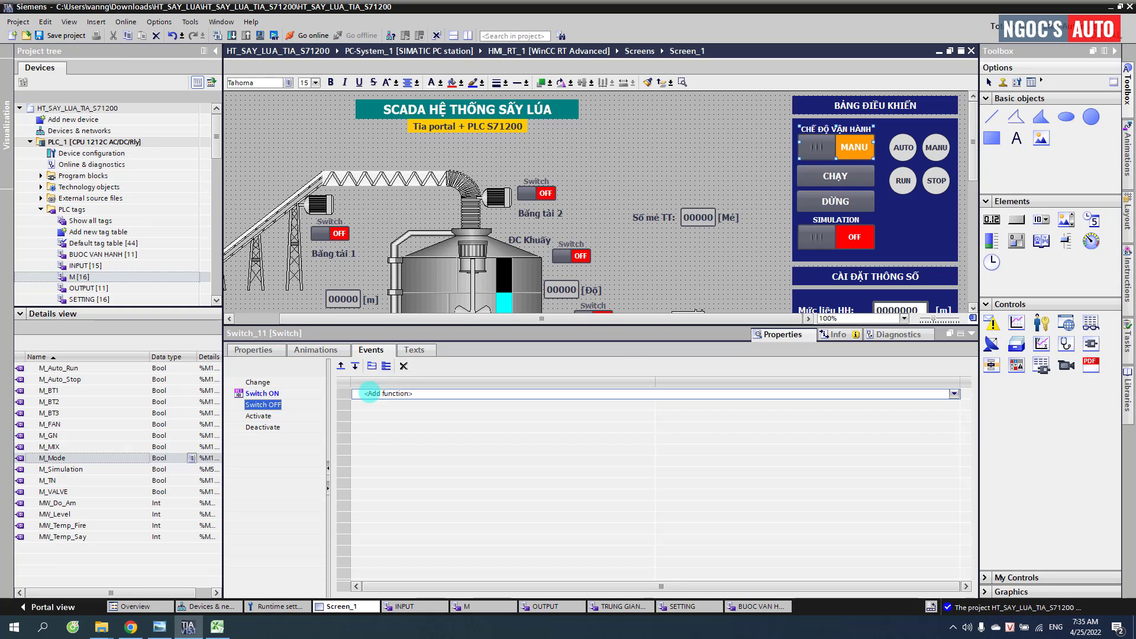
left_click(393, 396)
type("RES")
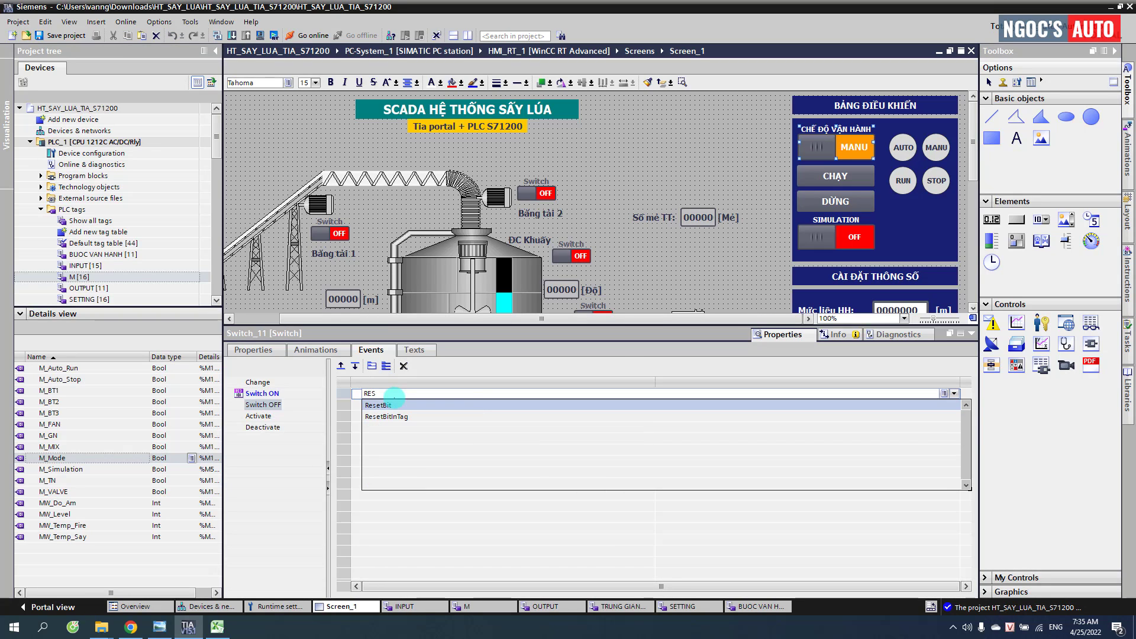
key("Return")
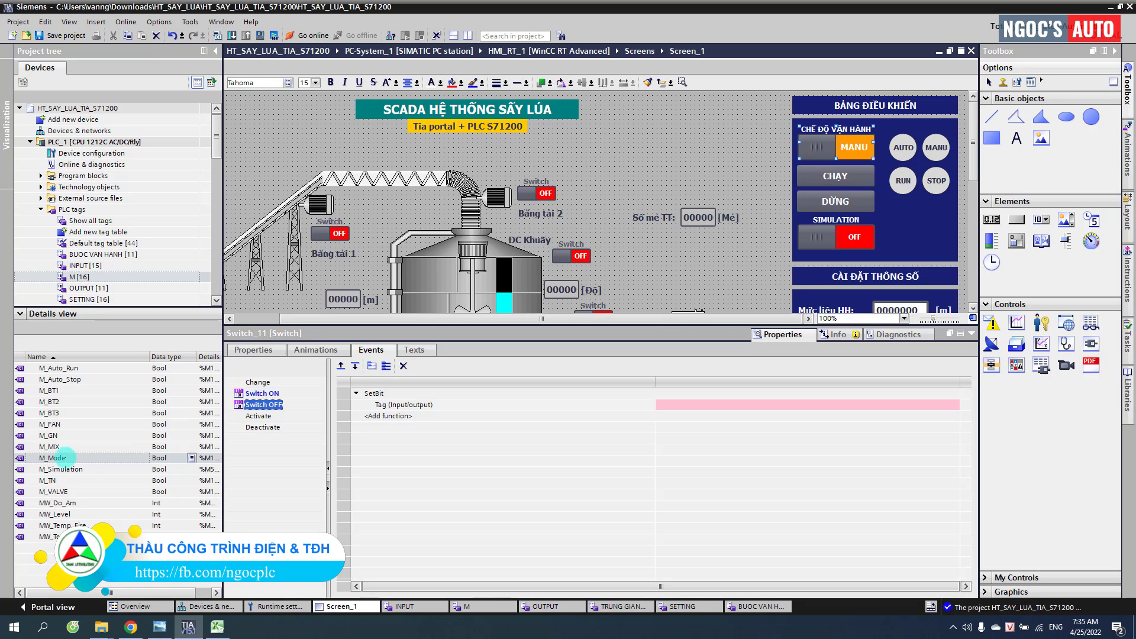
Step: Assign the M_Mode tag to the SetBit and ResetBit functions of the mode switch's ON and OFF events
left_click_drag(62, 457, 690, 407)
left_click_drag(180, 457, 671, 402)
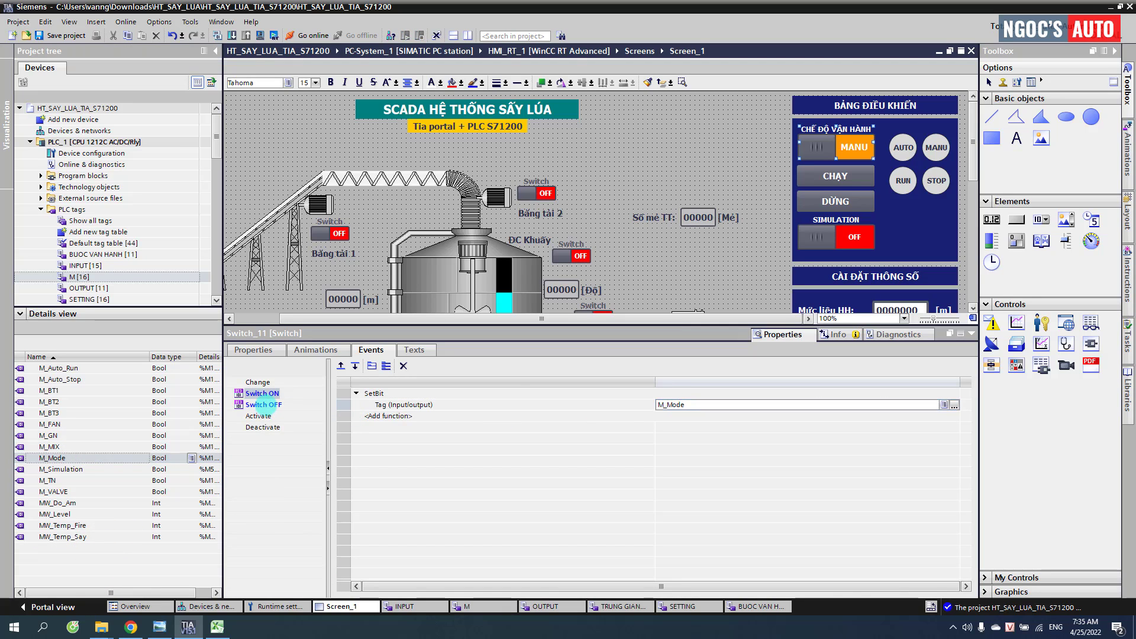
left_click(265, 405)
left_click_drag(56, 458, 663, 400)
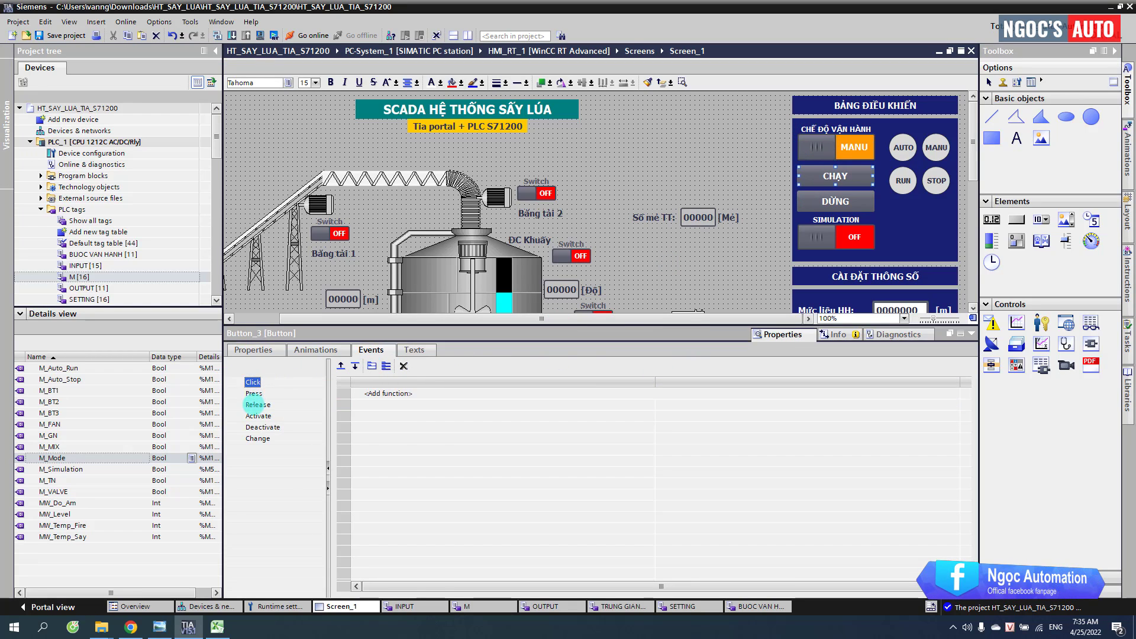
Step: Add a SetBit function with the M_Auto_Run tag to the CHẠY button's Press event
left_click(255, 394)
left_click(384, 393)
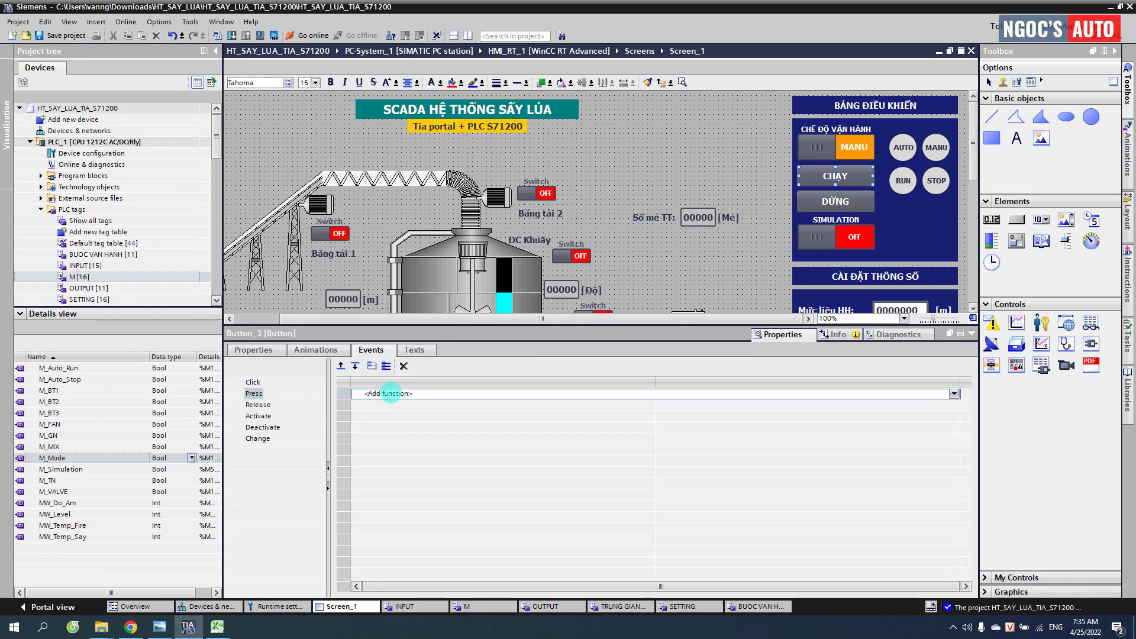
type("set")
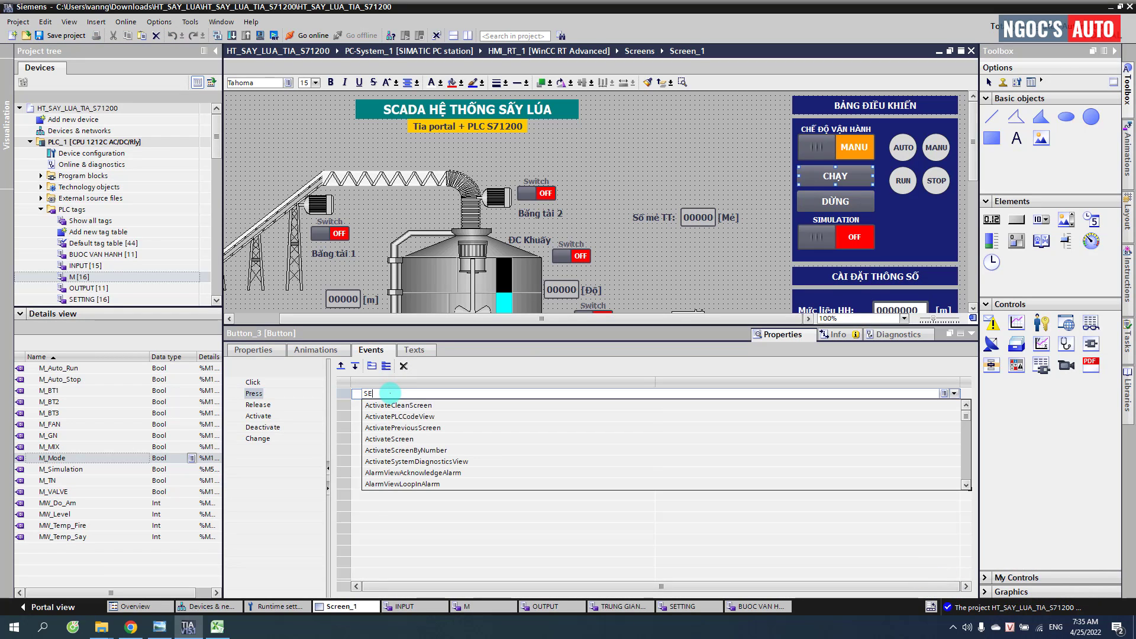
key("Return")
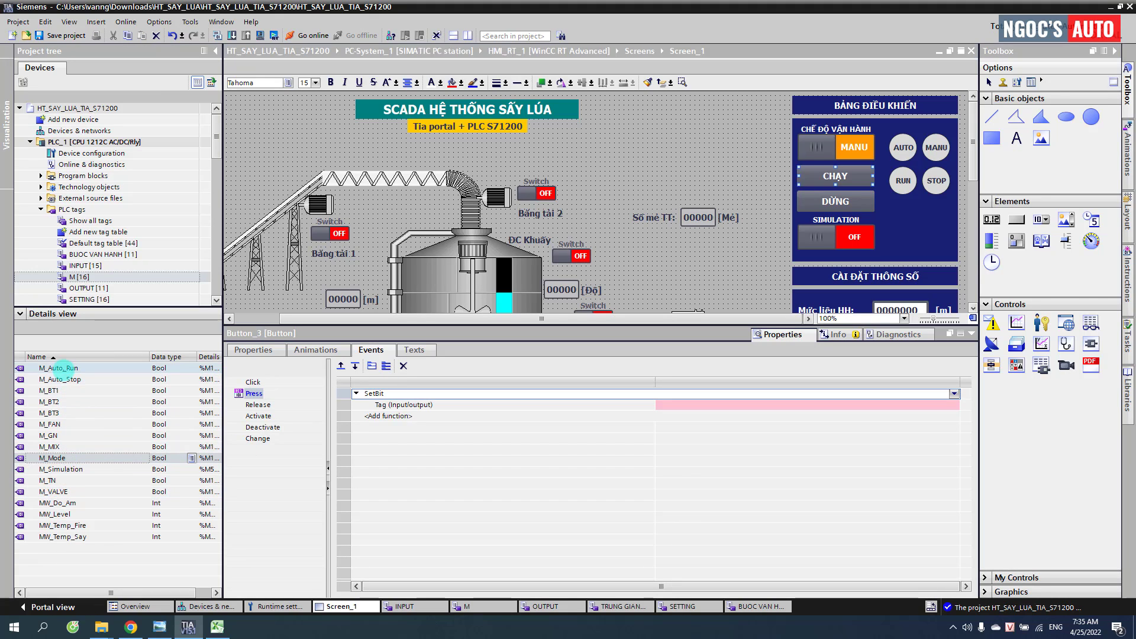
left_click_drag(63, 369, 675, 402)
Step: Add a ResetBit function with the M_Auto_Run tag to the CHẠY button's Release event
left_click(258, 405)
left_click(382, 394)
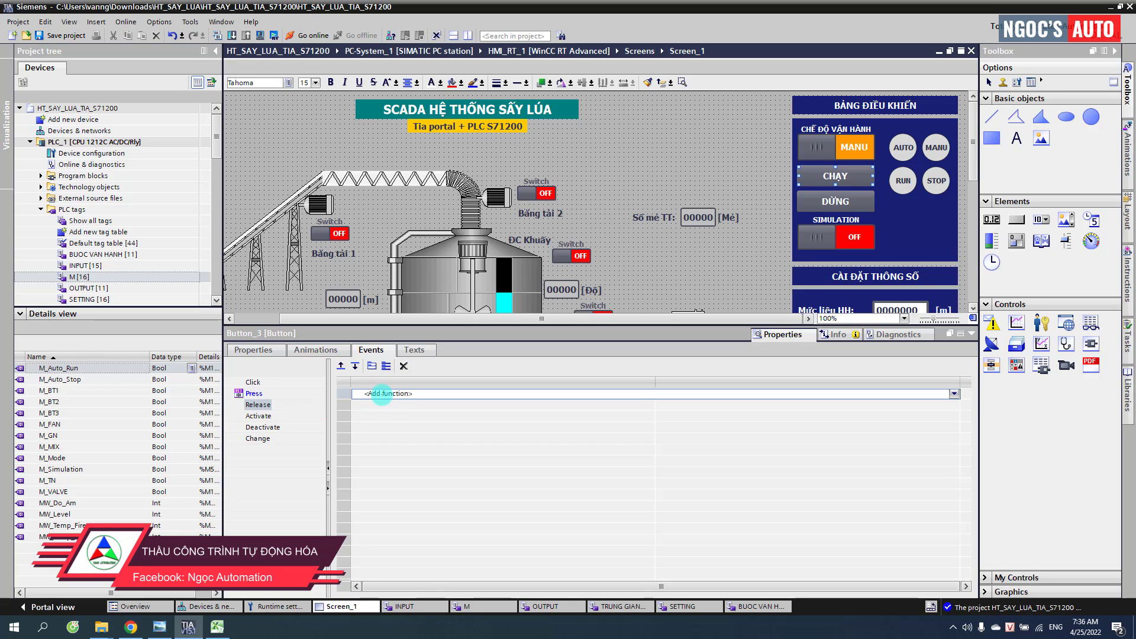
type("RES")
left_click(377, 405)
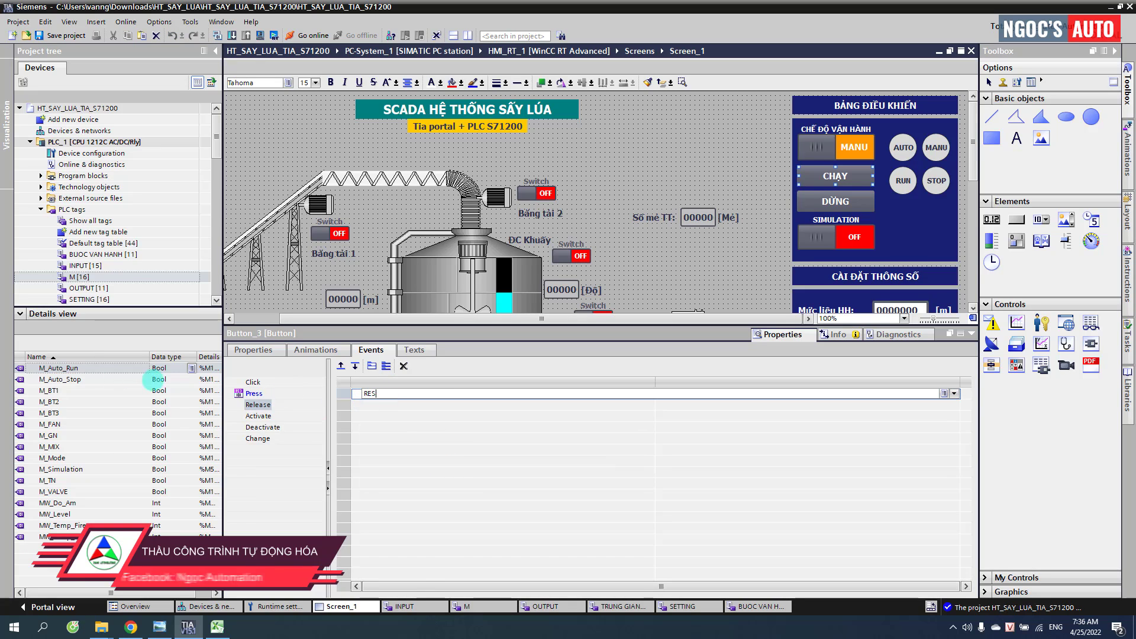
left_click_drag(57, 369, 663, 403)
Step: Add a SetBit function with the M_Auto_Stop tag to the DỪNG button's Press event
left_click(835, 196)
left_click(253, 393)
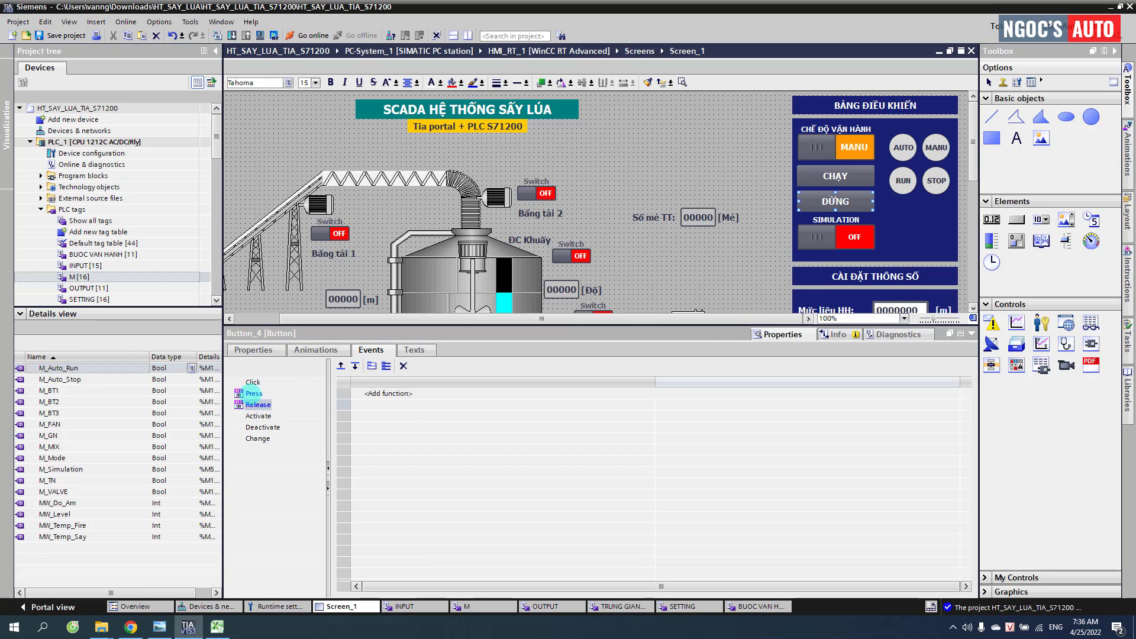
left_click(379, 393)
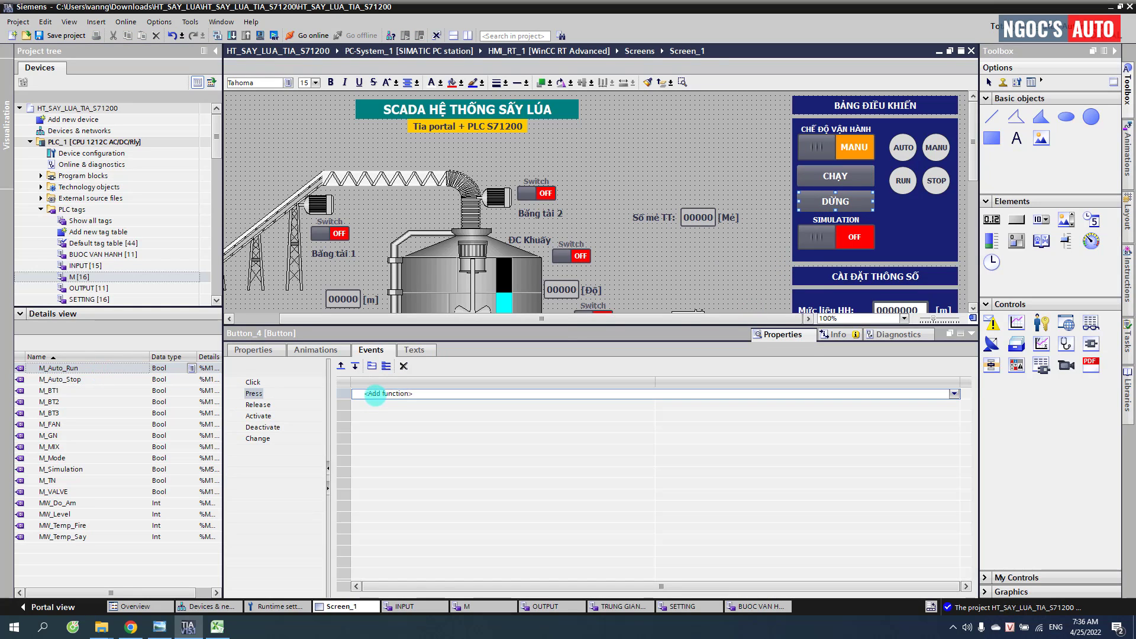
type("SE")
left_click(384, 427)
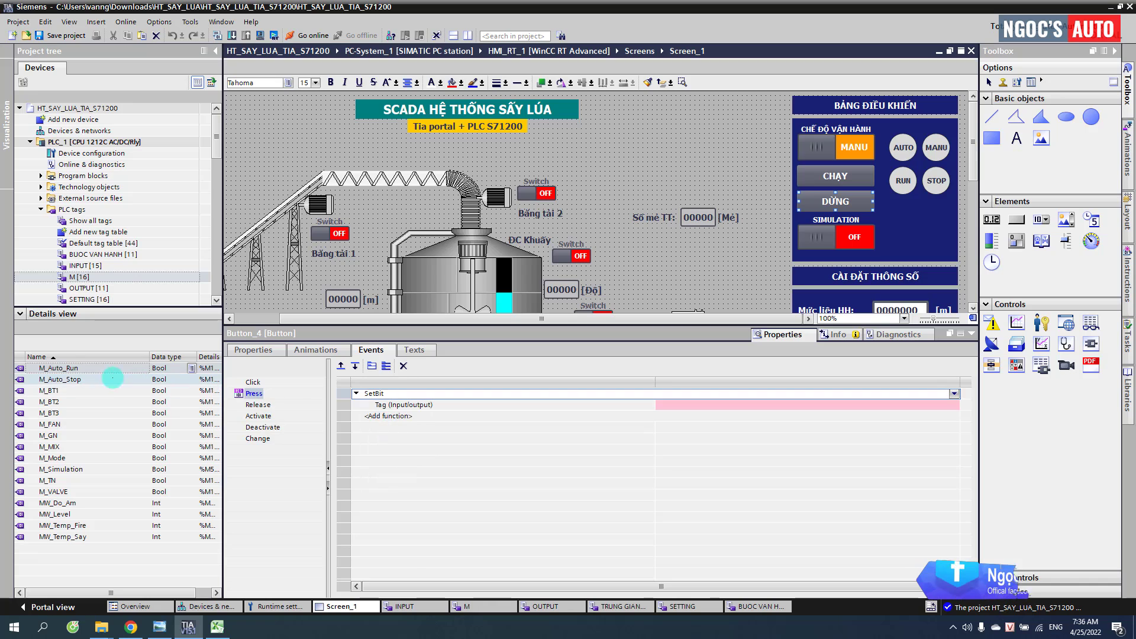
left_click_drag(55, 379, 670, 404)
Step: Add a ResetBit function with the M_Auto_Stop tag to the DỪNG button's Release event
left_click(259, 404)
left_click(378, 393)
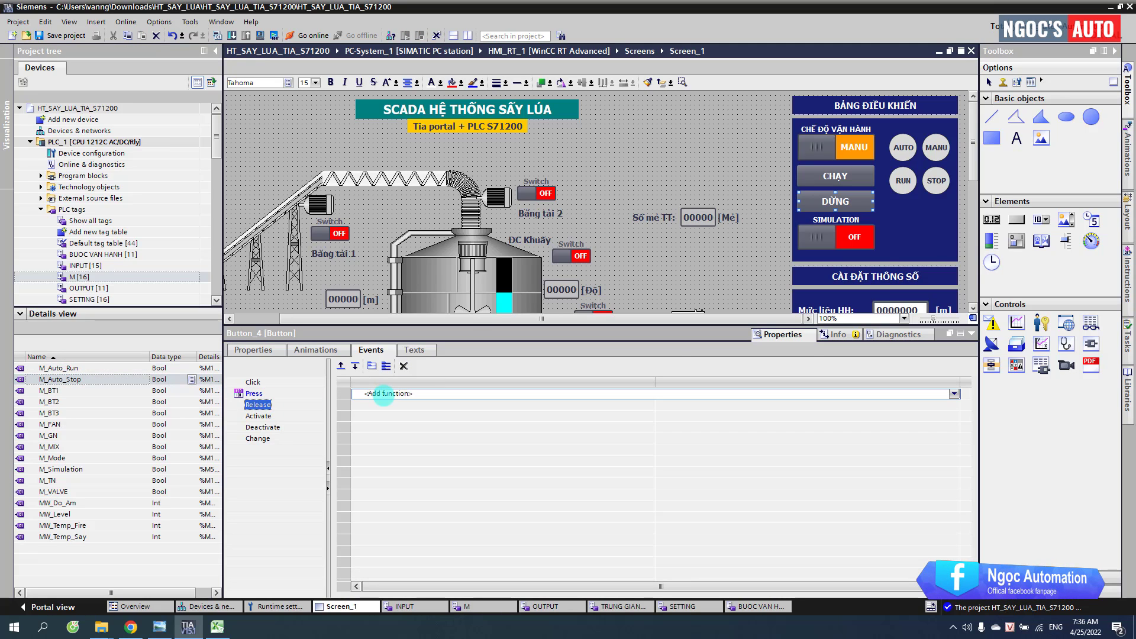
type("RES")
left_click(377, 405)
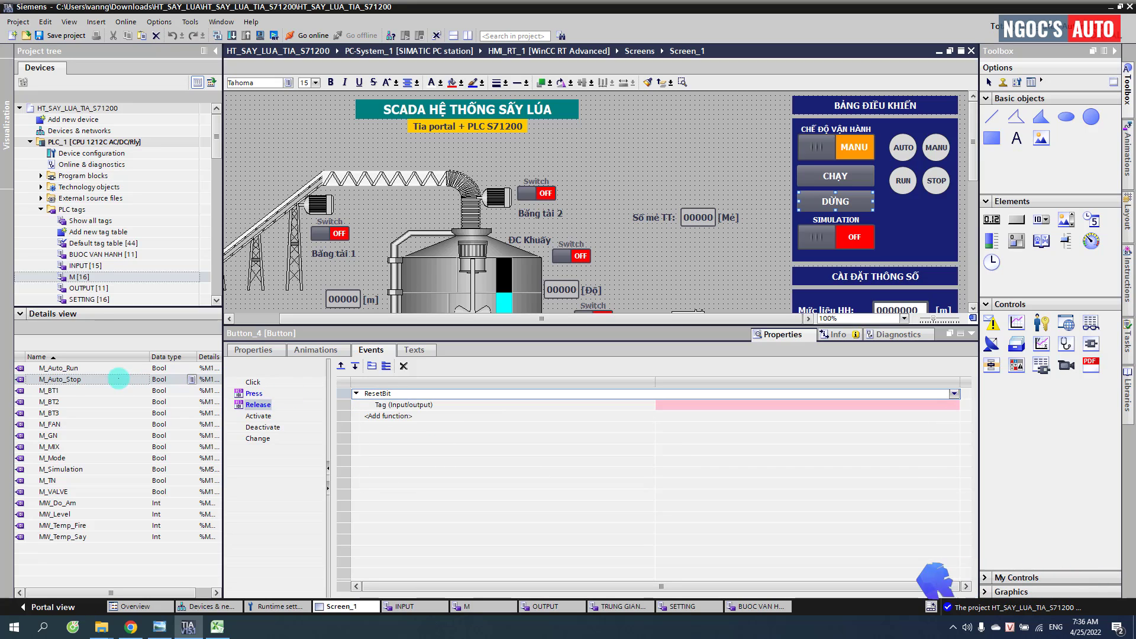
left_click_drag(72, 379, 668, 406)
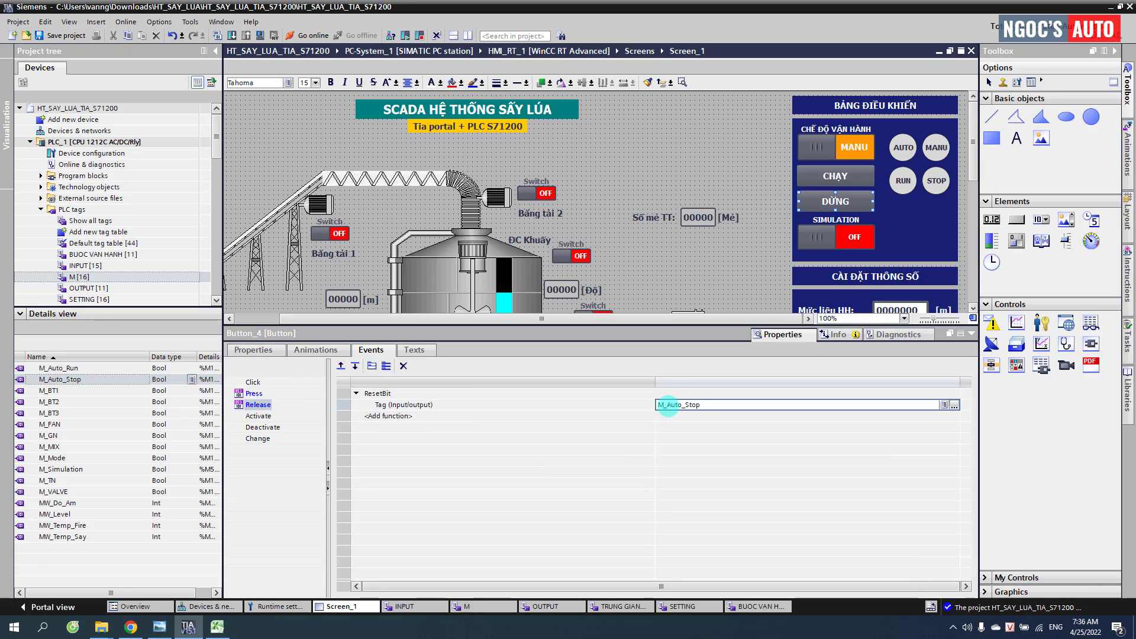
Step: Add an Appearance animation to the DỪNG button with range 0 and a red background (255, 0, 0)
left_click(316, 350)
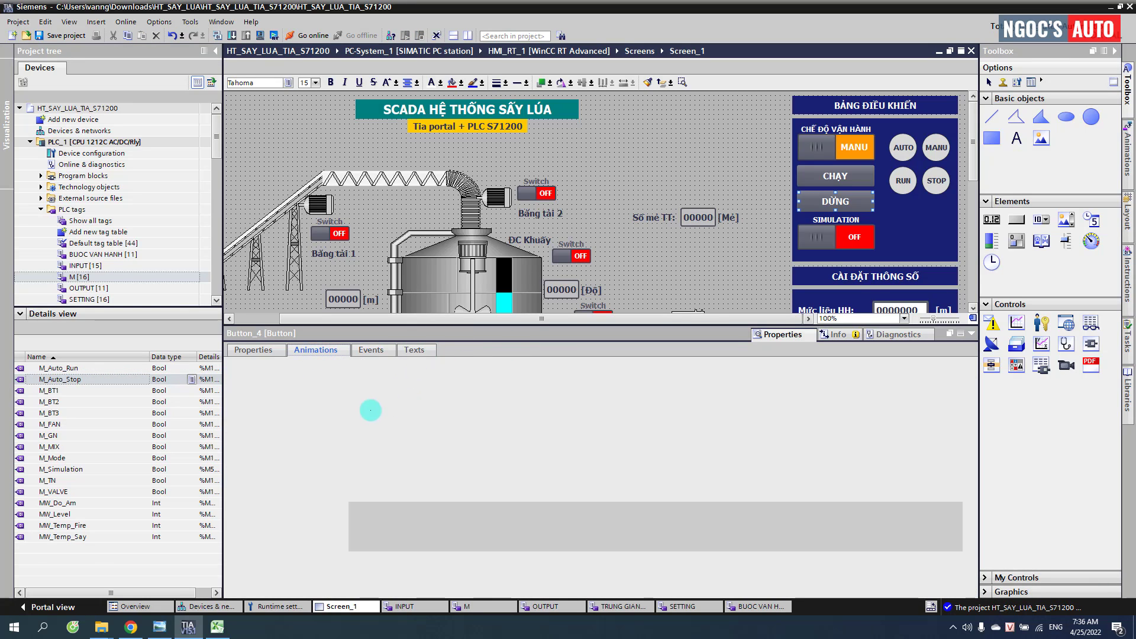
left_click(258, 405)
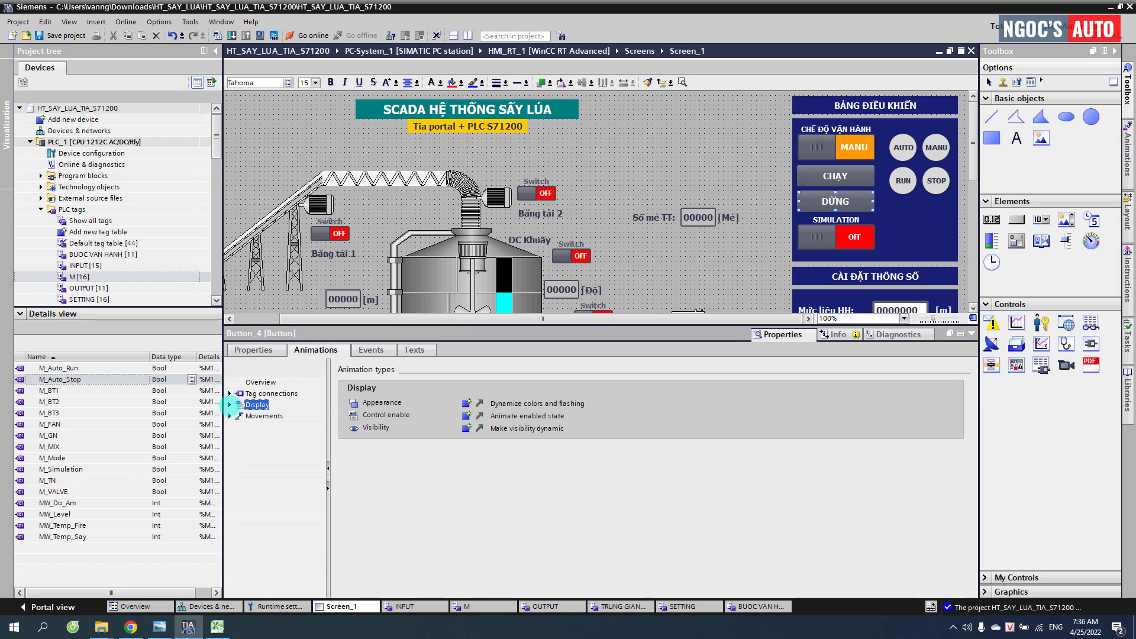
left_click(467, 403)
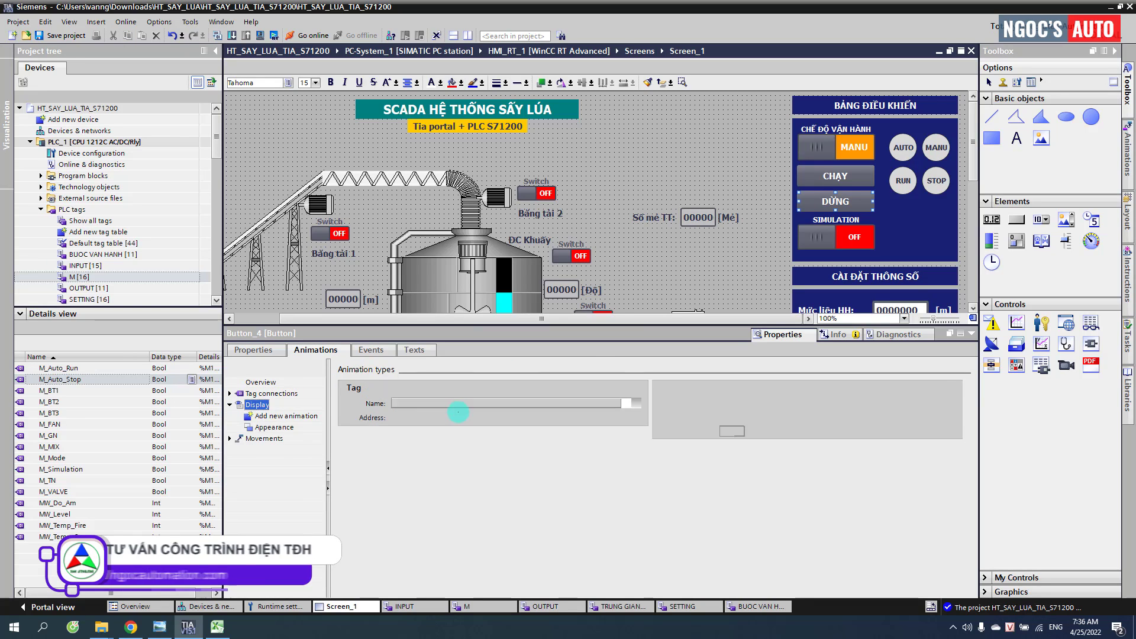
left_click(377, 461)
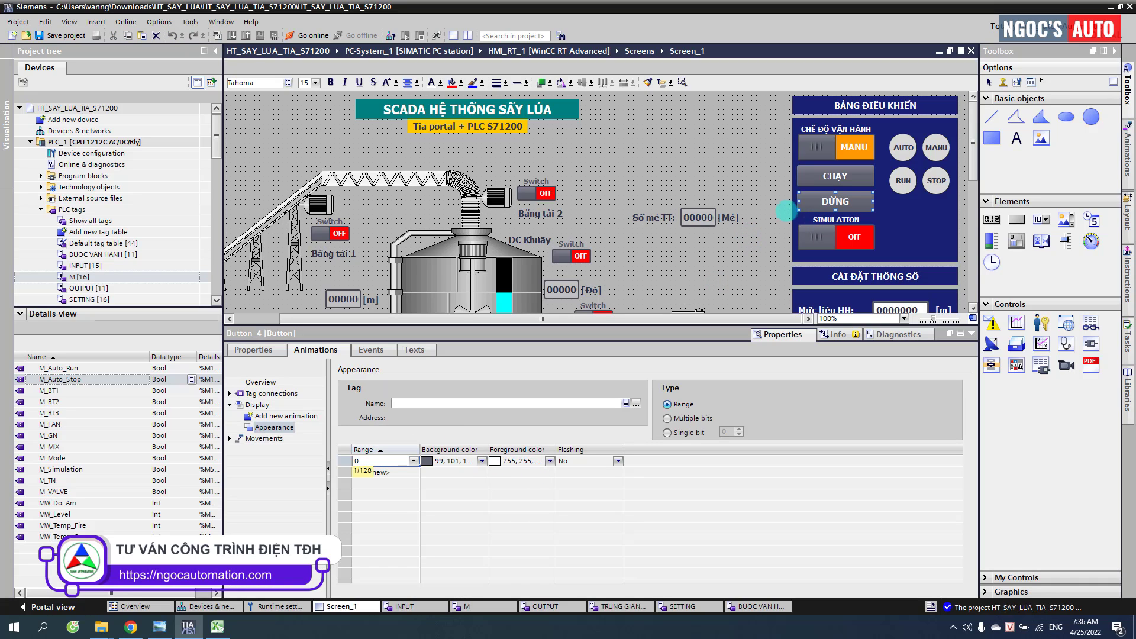
left_click(481, 461)
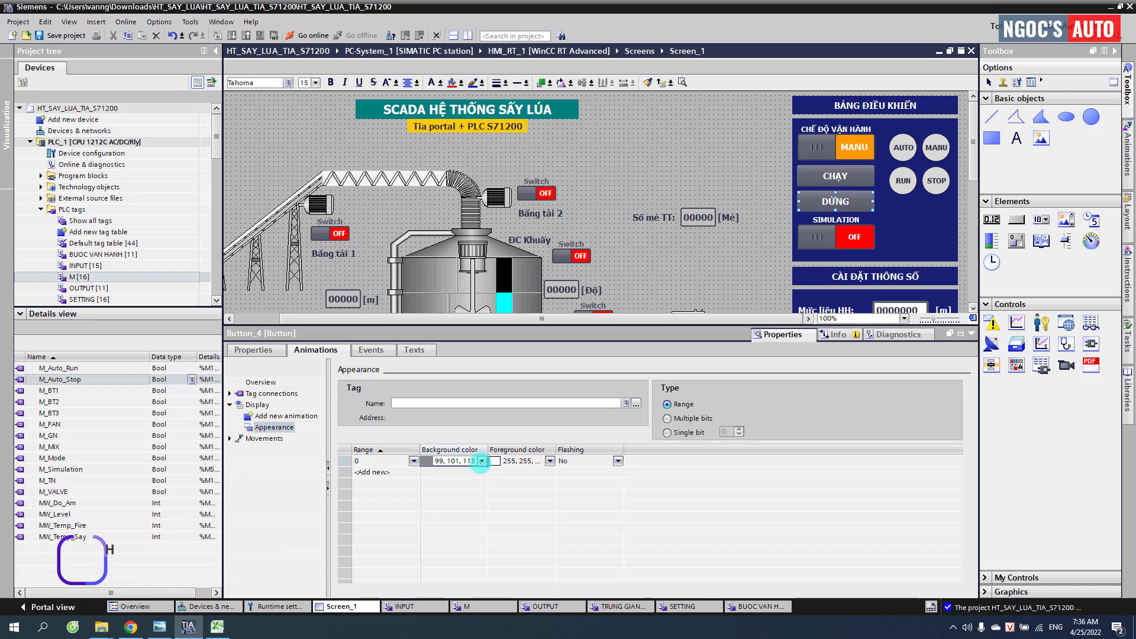
left_click(481, 461)
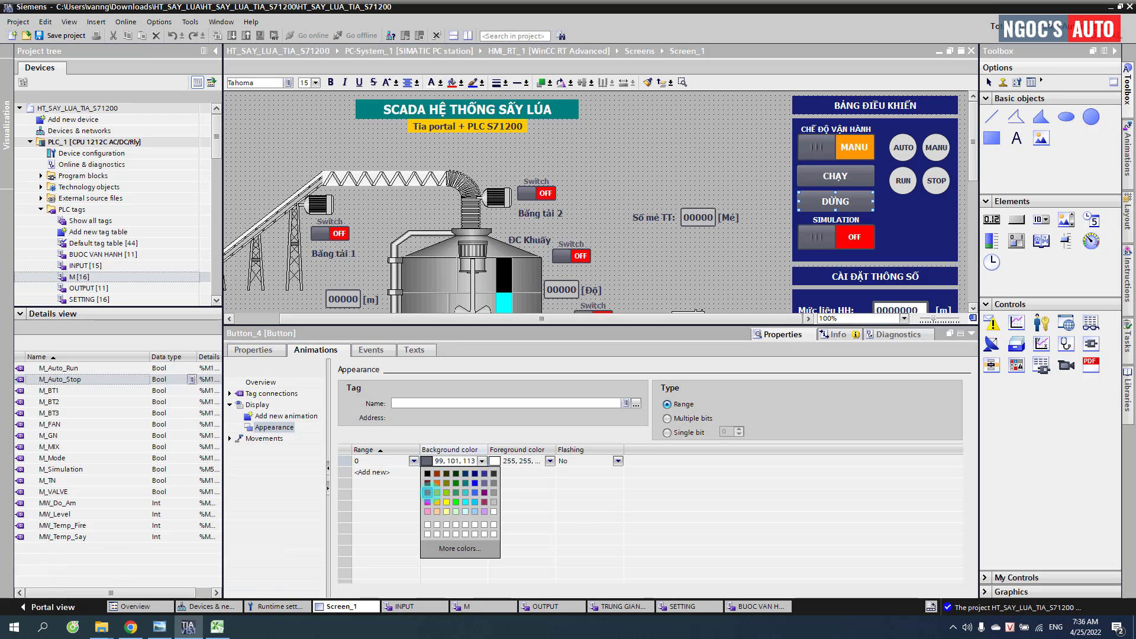
left_click(437, 483)
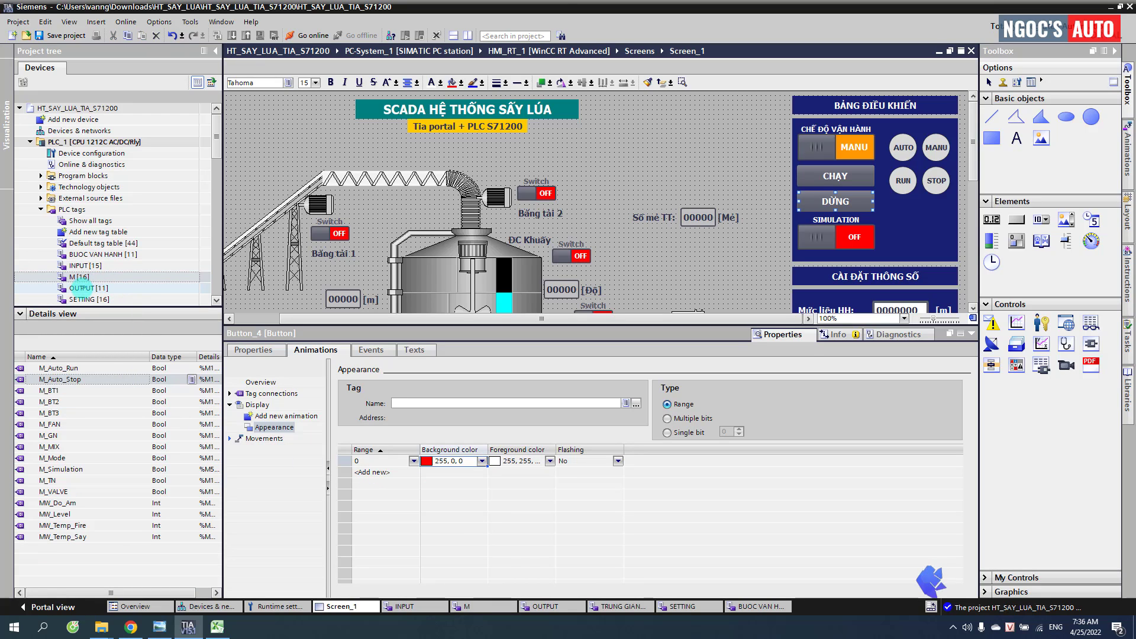
Step: Link the DỪNG button's Appearance animation to the Q_Lamp_Auto_Running tag from the OUTPUT tag table
left_click(82, 289)
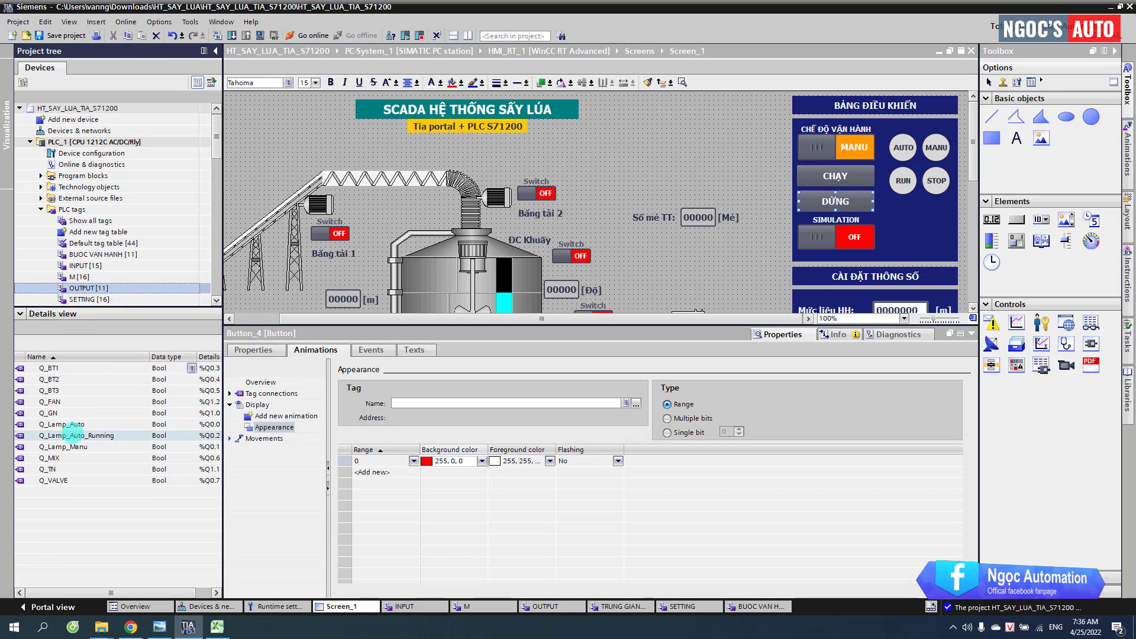
left_click_drag(72, 436, 333, 418)
left_click_drag(417, 405, 417, 404)
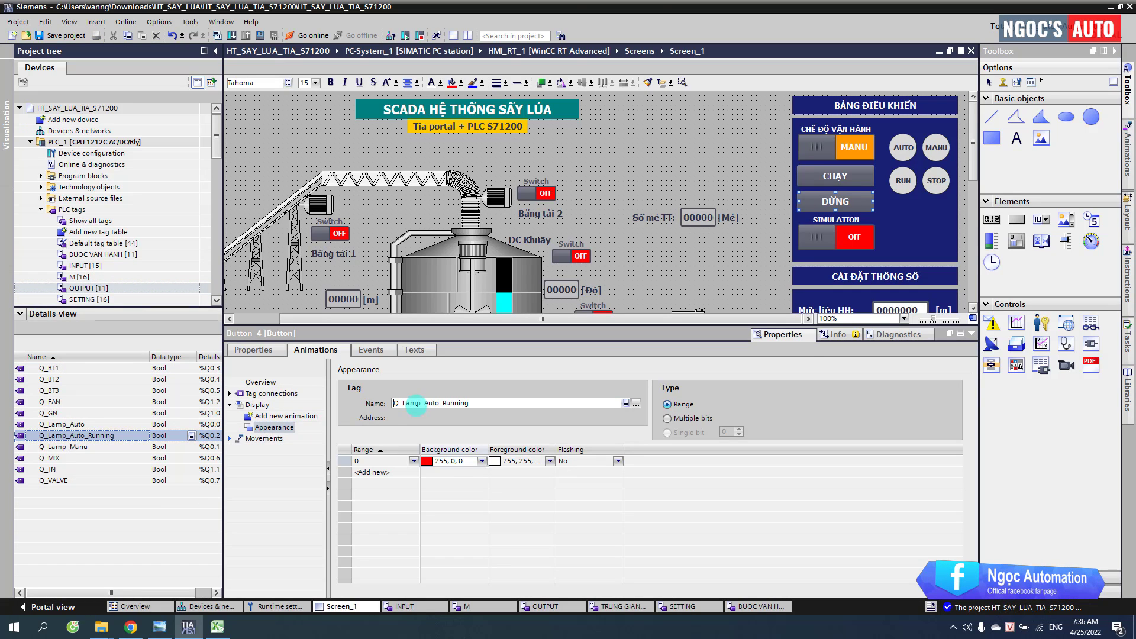
Step: Copy the DỪNG button's Appearance animation to the CHẠY button
right_click(286, 427)
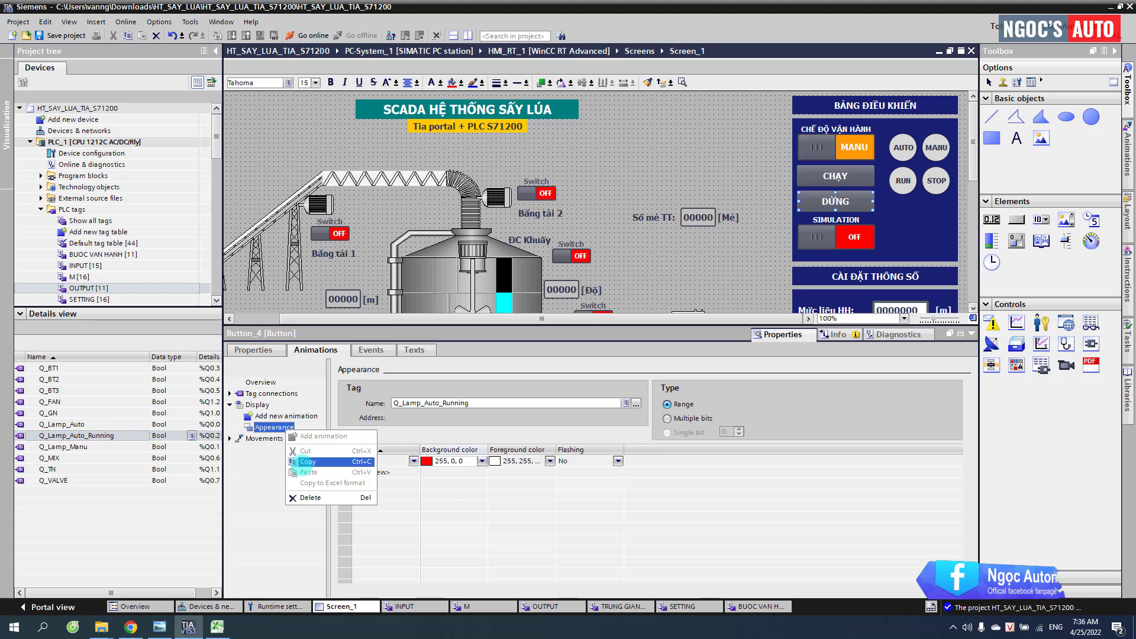
left_click(316, 445)
left_click(821, 171)
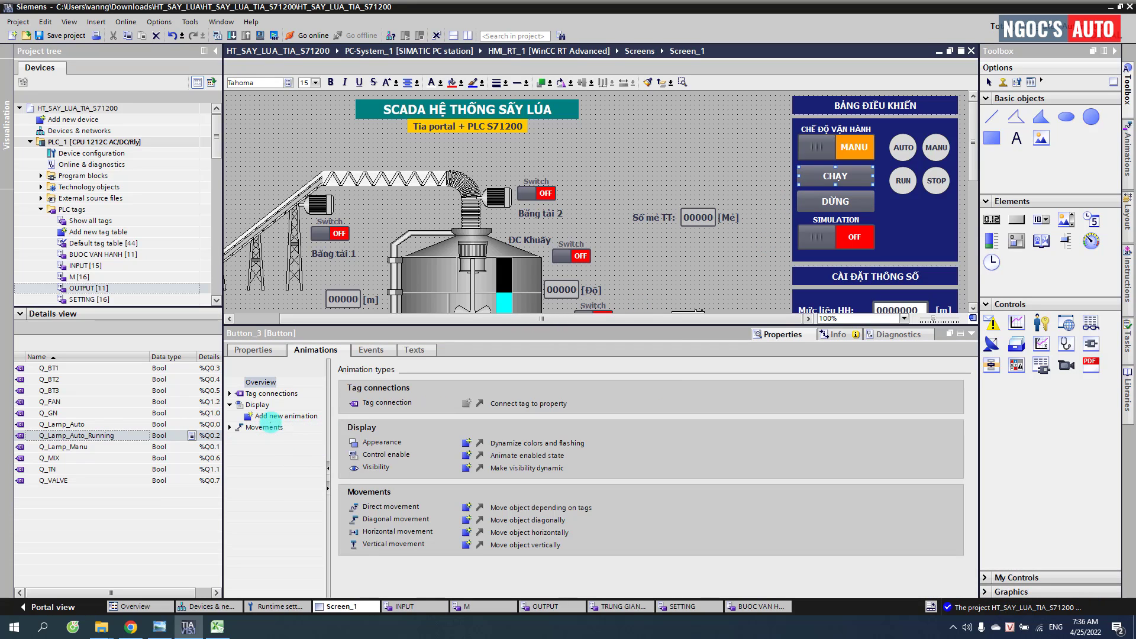
right_click(262, 406)
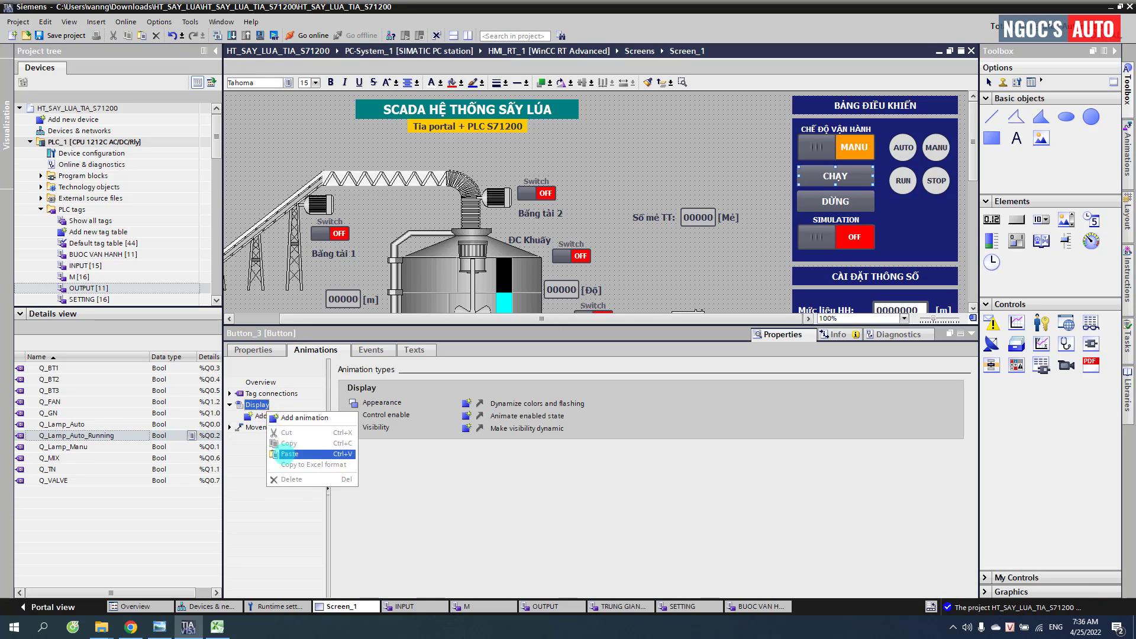
left_click(288, 453)
Step: Set the CHẠY button's Appearance animation to range 1 with a green background (0, 255, 0)
left_click(371, 461)
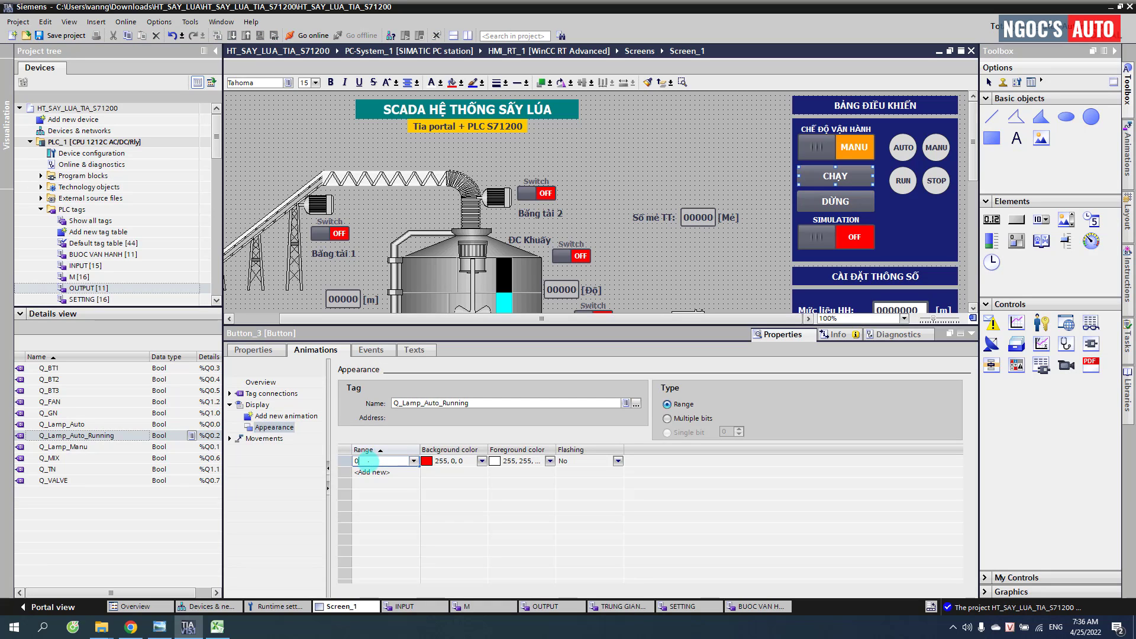
type("1")
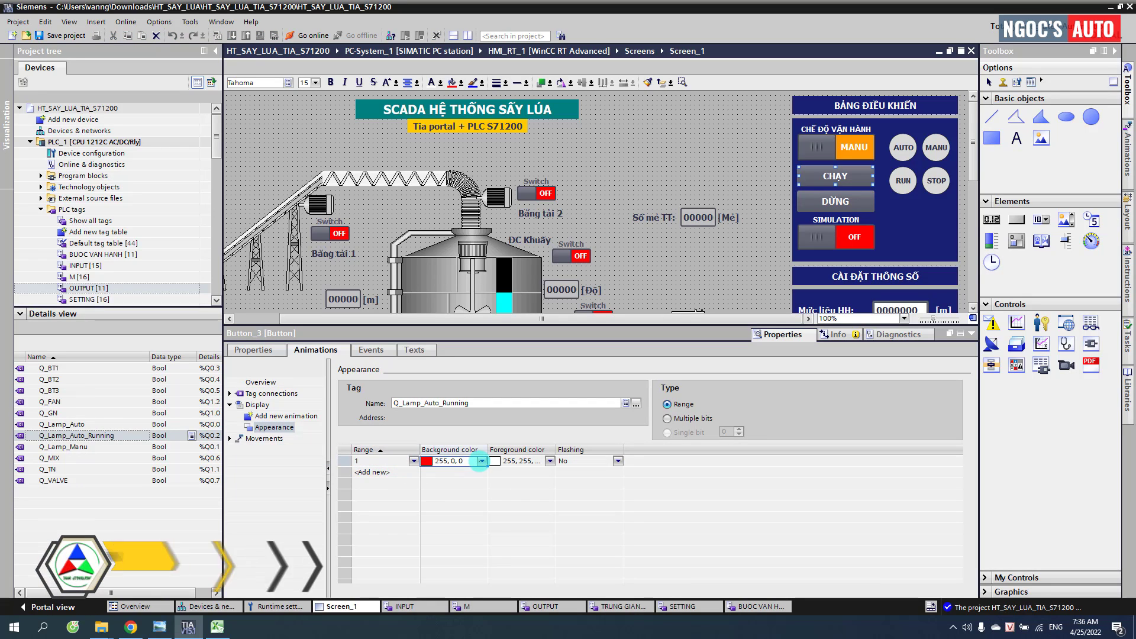
left_click(482, 461)
left_click(458, 503)
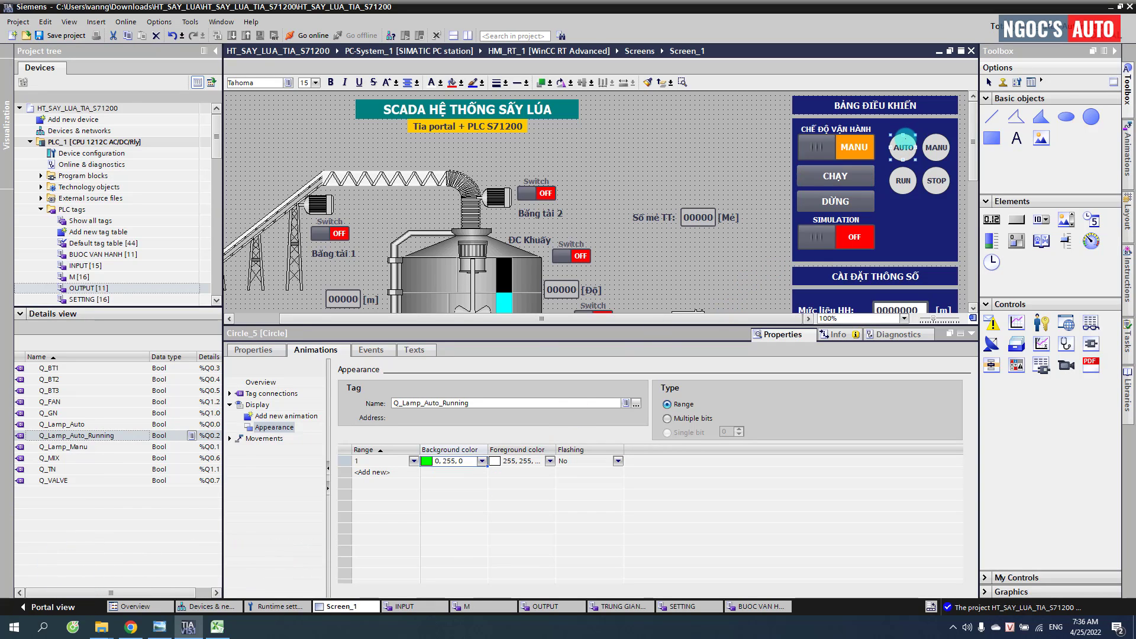
left_click(281, 385)
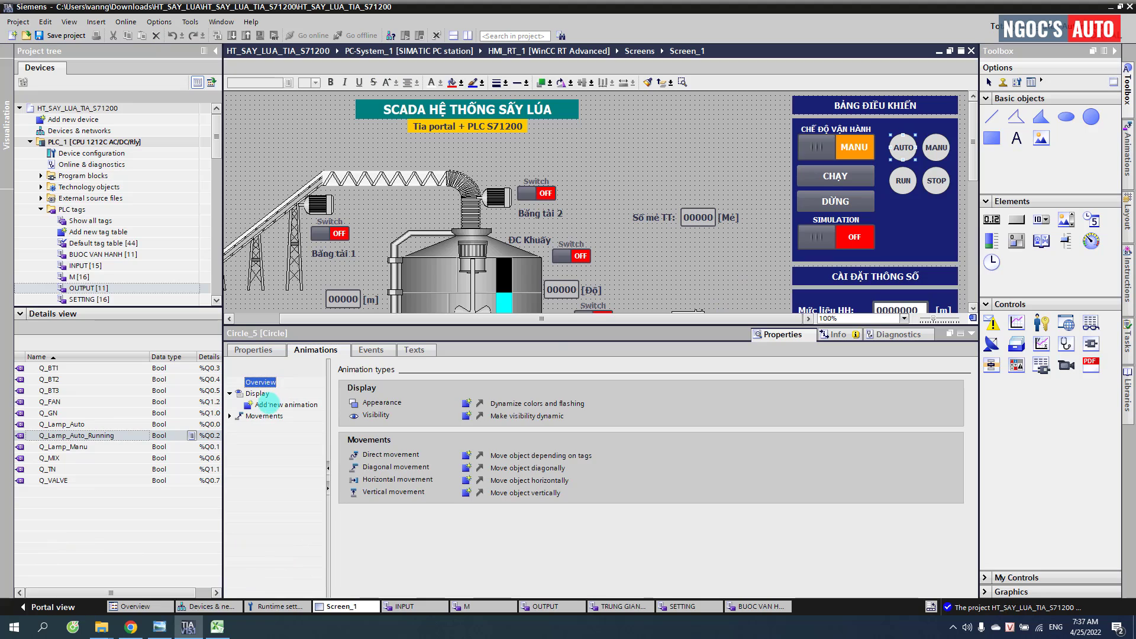
left_click(268, 405)
double_click(268, 404)
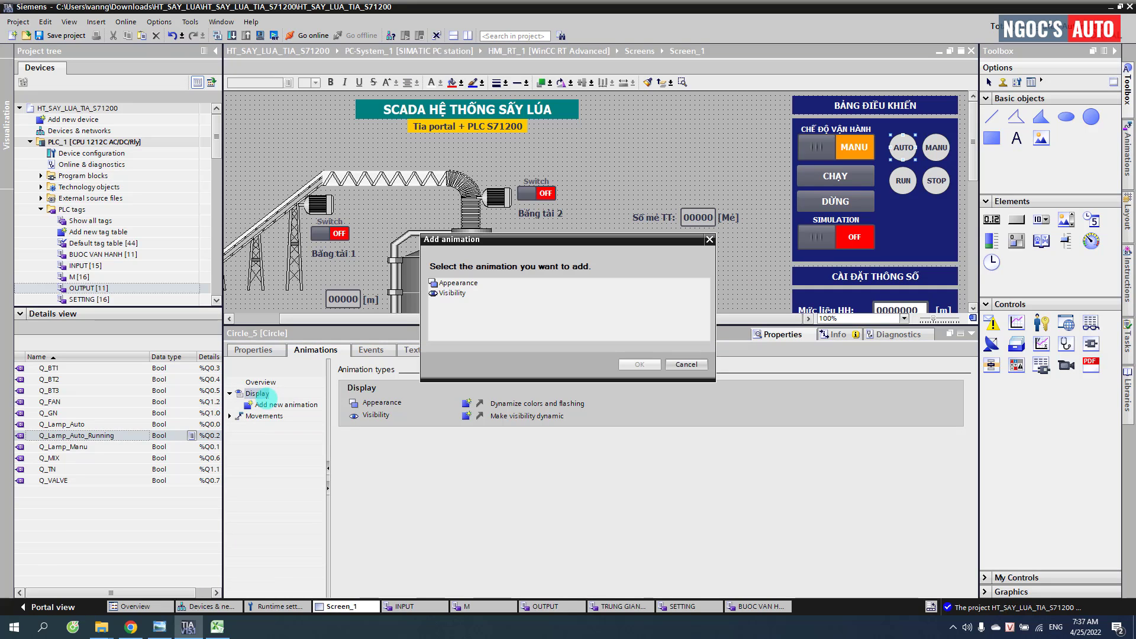
left_click(685, 364)
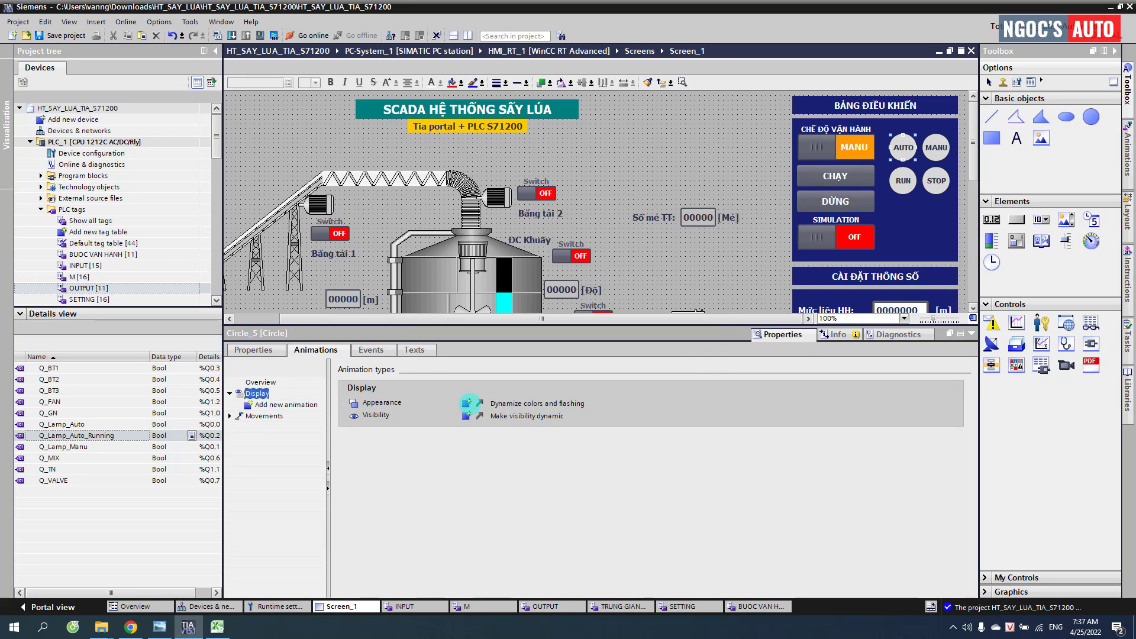
Step: Add an Appearance animation to the AUTO lamp with range 1, cyan background (0, 255, 255) and the Q_Lamp_Auto tag
double_click(471, 403)
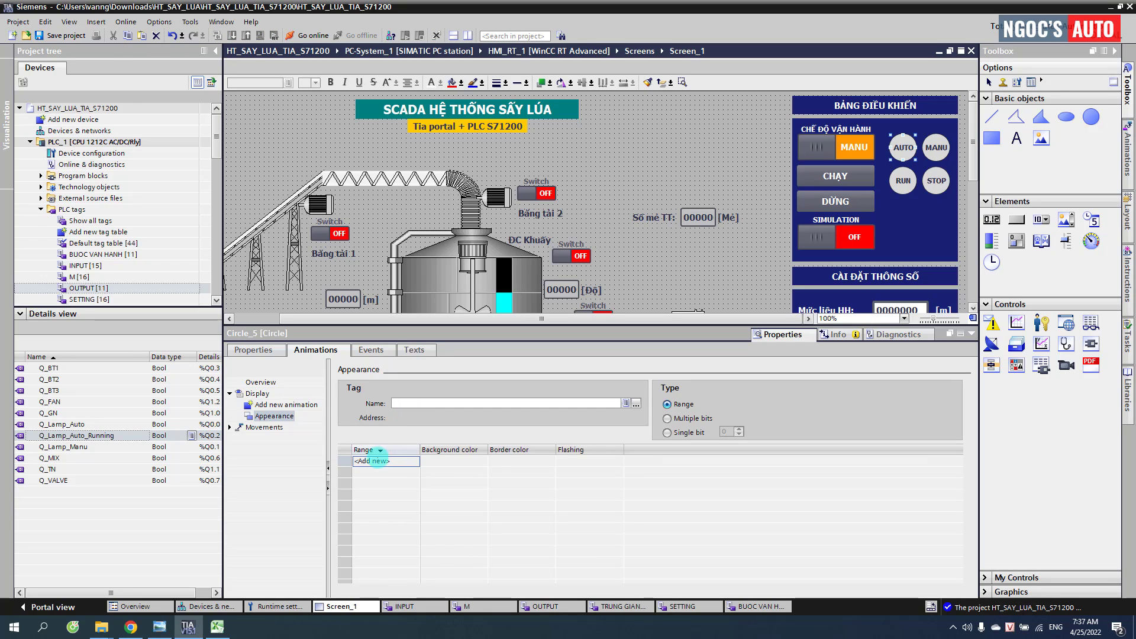
left_click(378, 460)
left_click(473, 467)
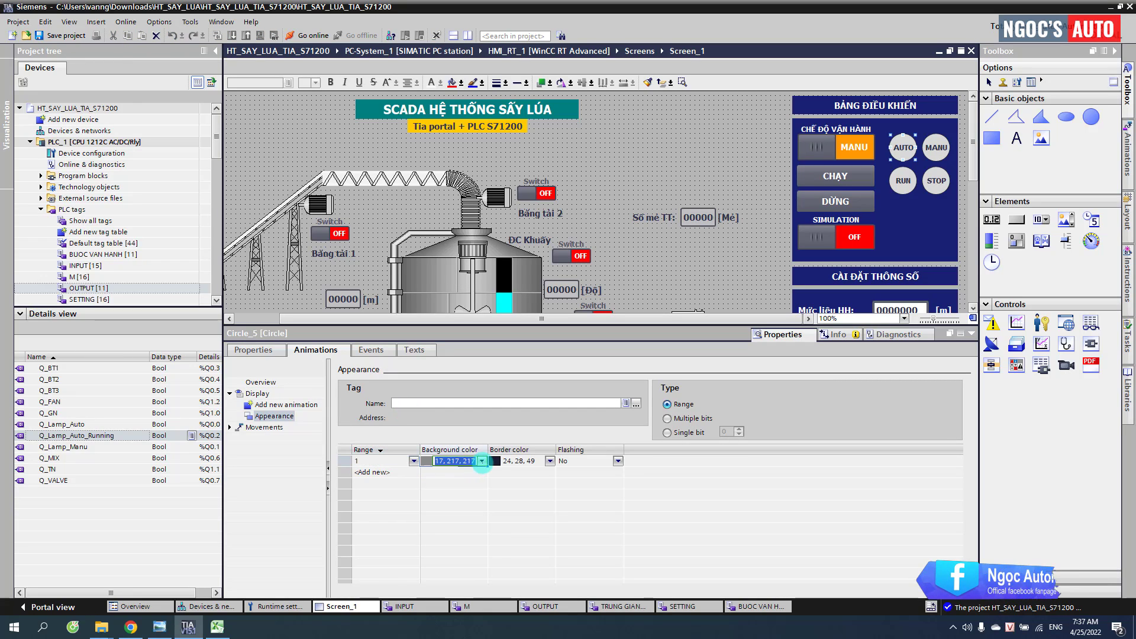
left_click(482, 461)
left_click(465, 502)
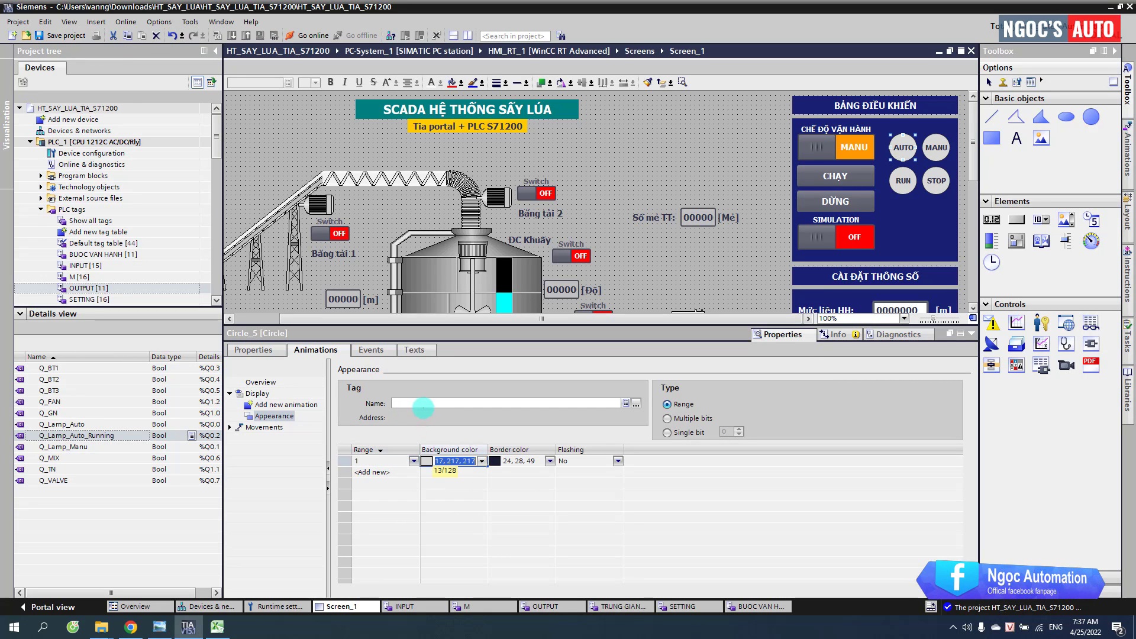
left_click(57, 424)
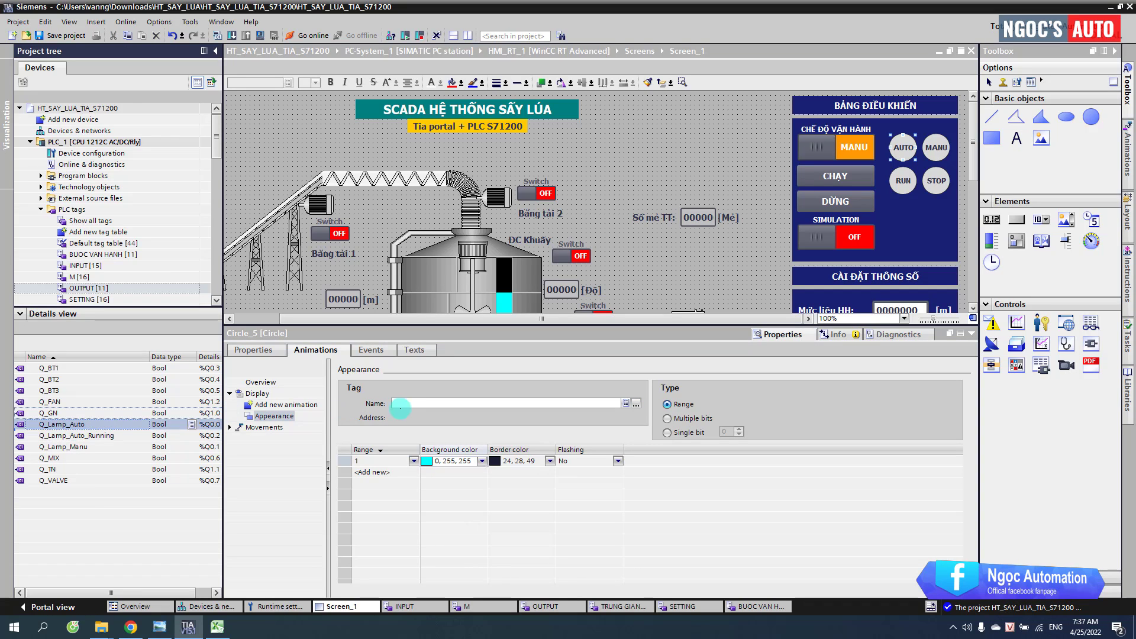
left_click_drag(56, 425, 406, 407)
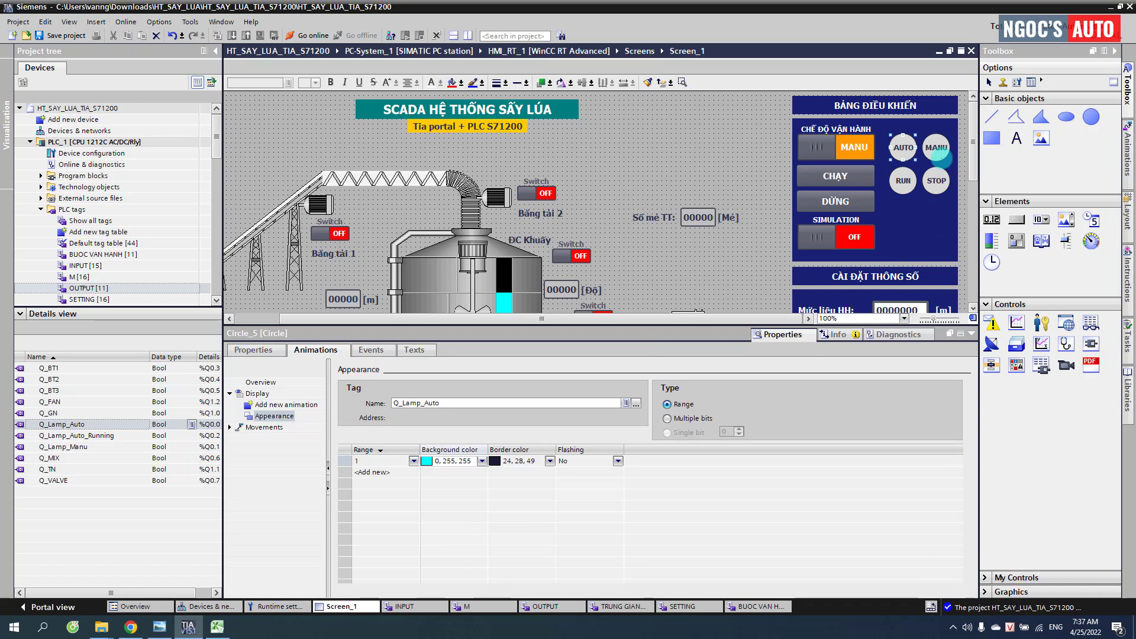
Step: Add an Appearance animation to the MANU lamp with range 1, orange background (255, 102, 0) and the Q_Lamp_Manu tag
left_click(937, 155)
left_click(286, 405)
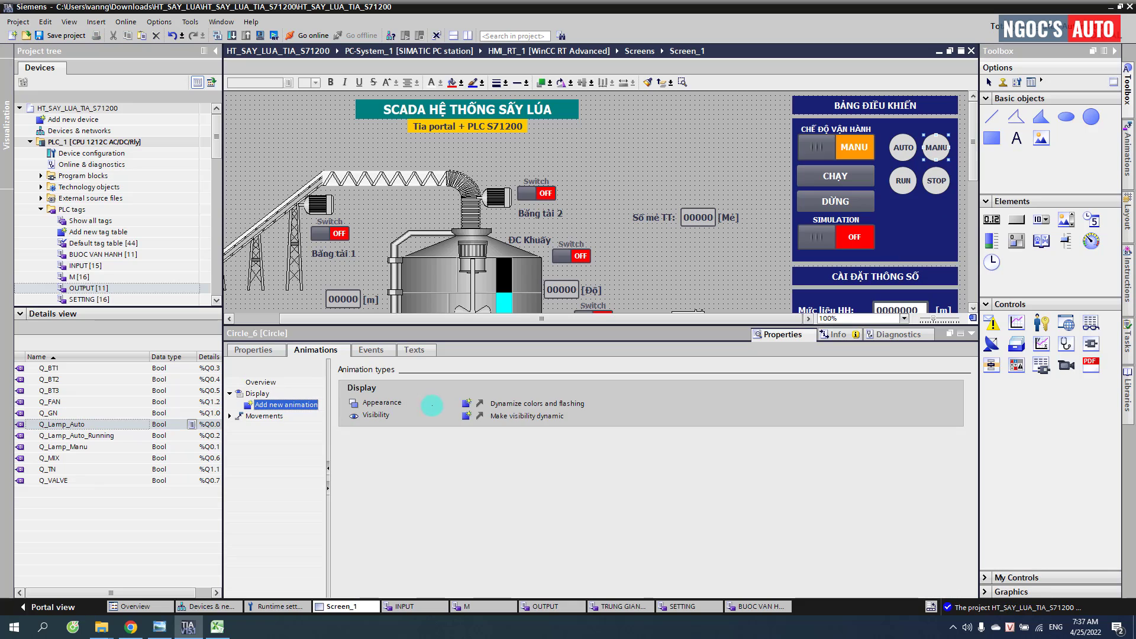
double_click(469, 403)
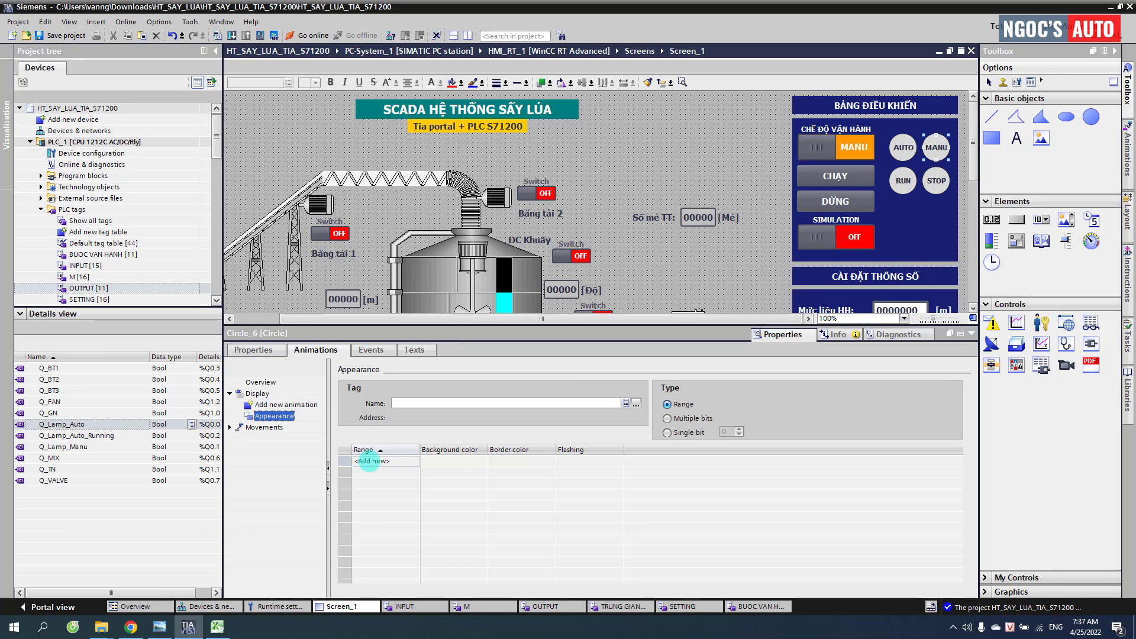
left_click(368, 460)
type("1")
left_click(477, 461)
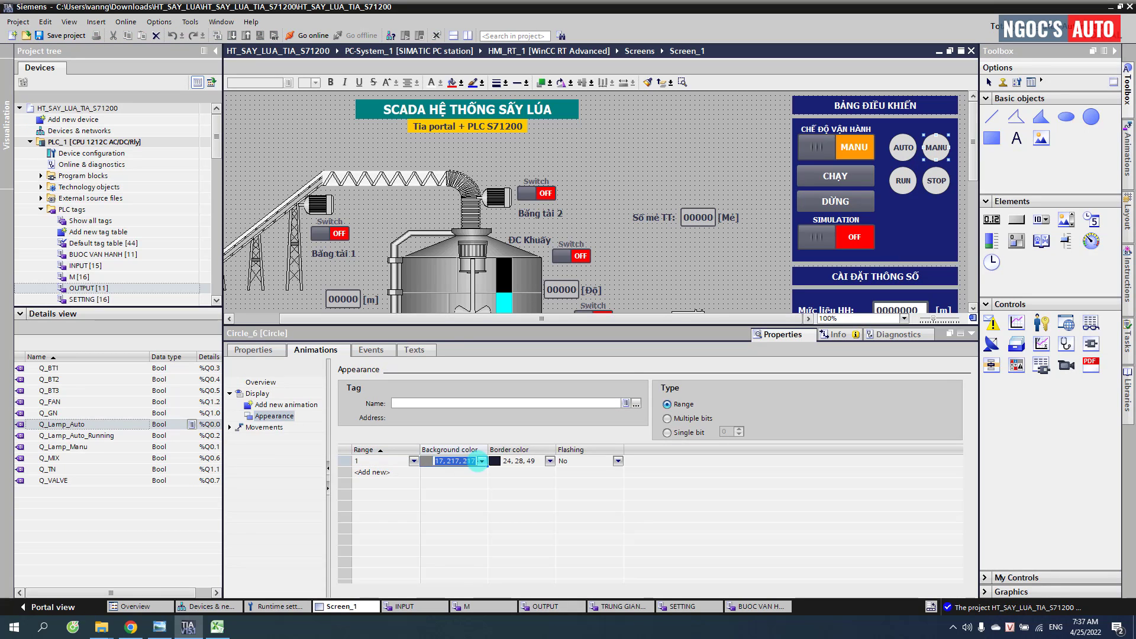
left_click(480, 461)
left_click(438, 490)
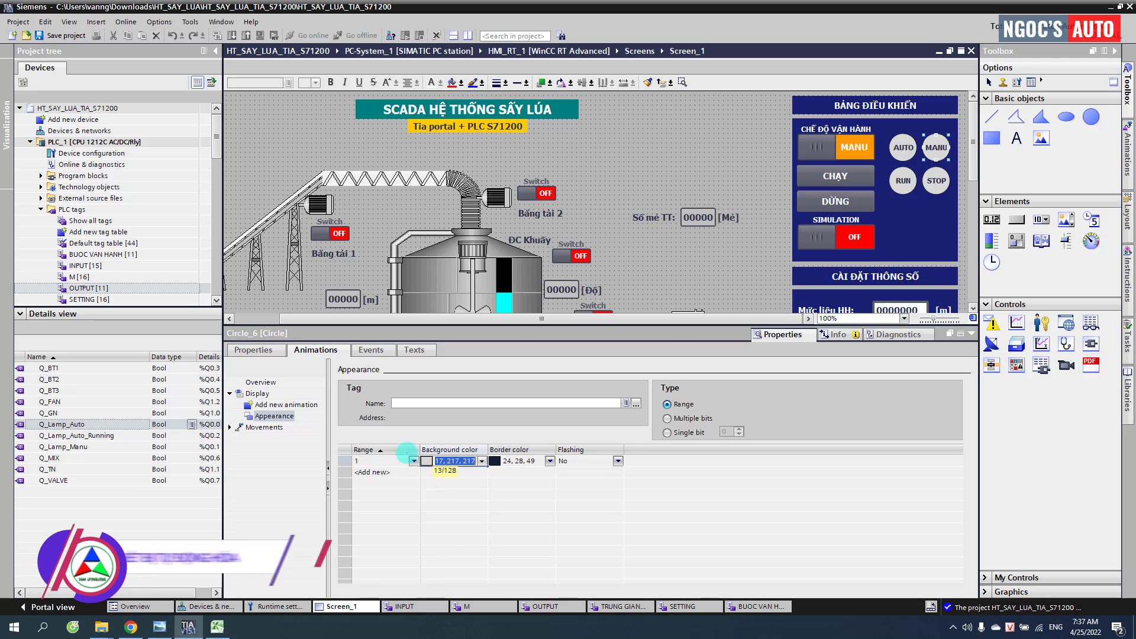
left_click(42, 447)
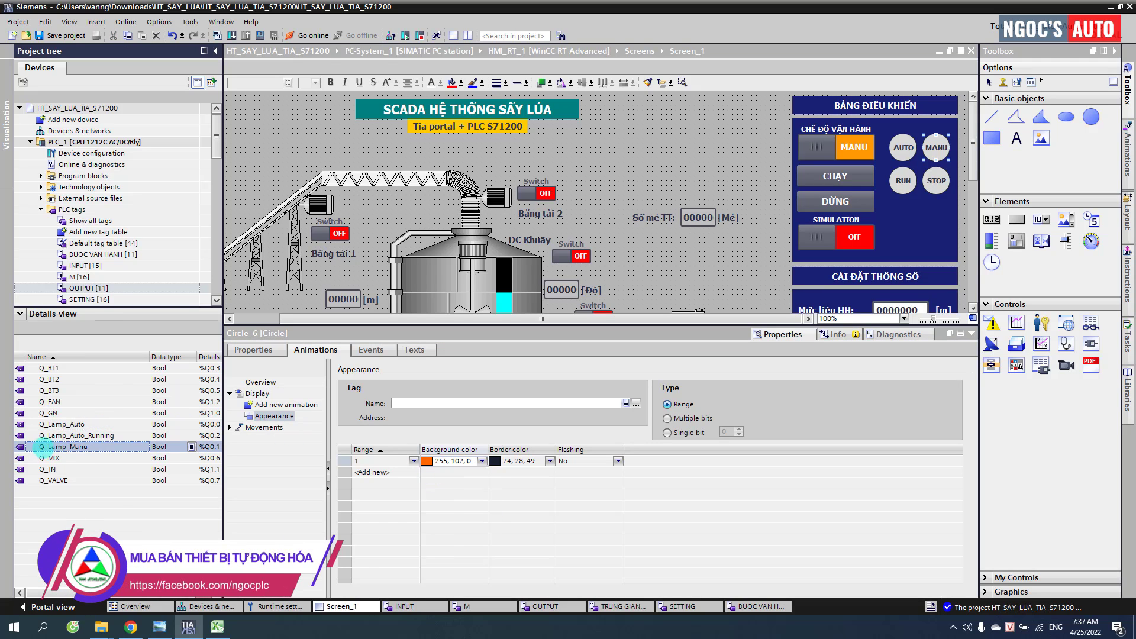
left_click_drag(442, 401, 442, 402)
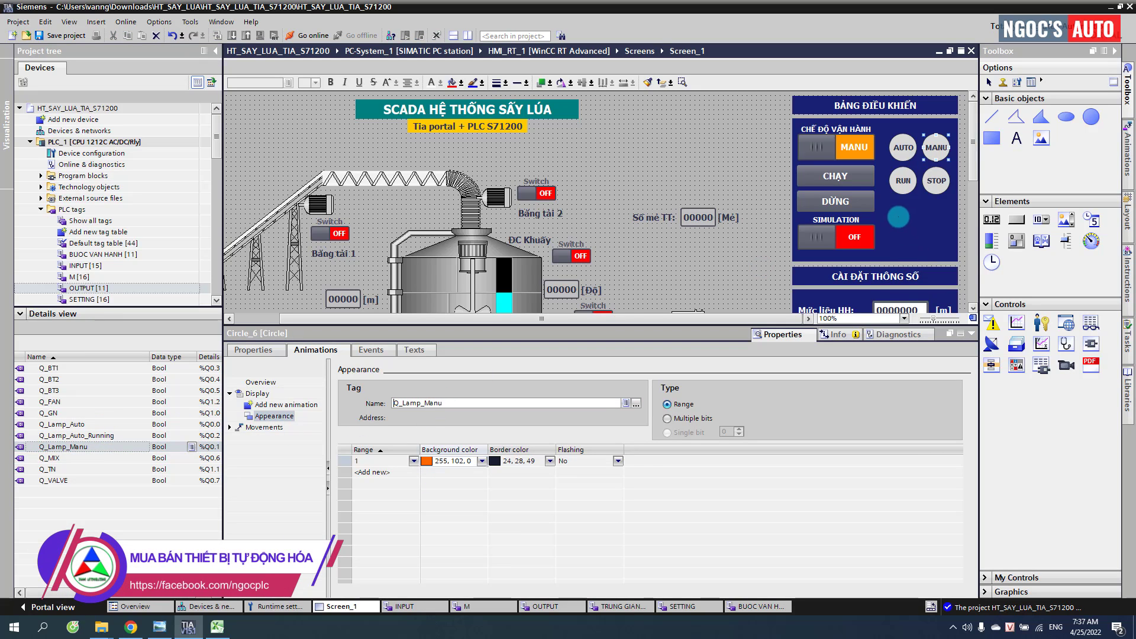
Step: Copy the CHẠY button's Appearance animation to the RUN lamp
left_click(907, 193)
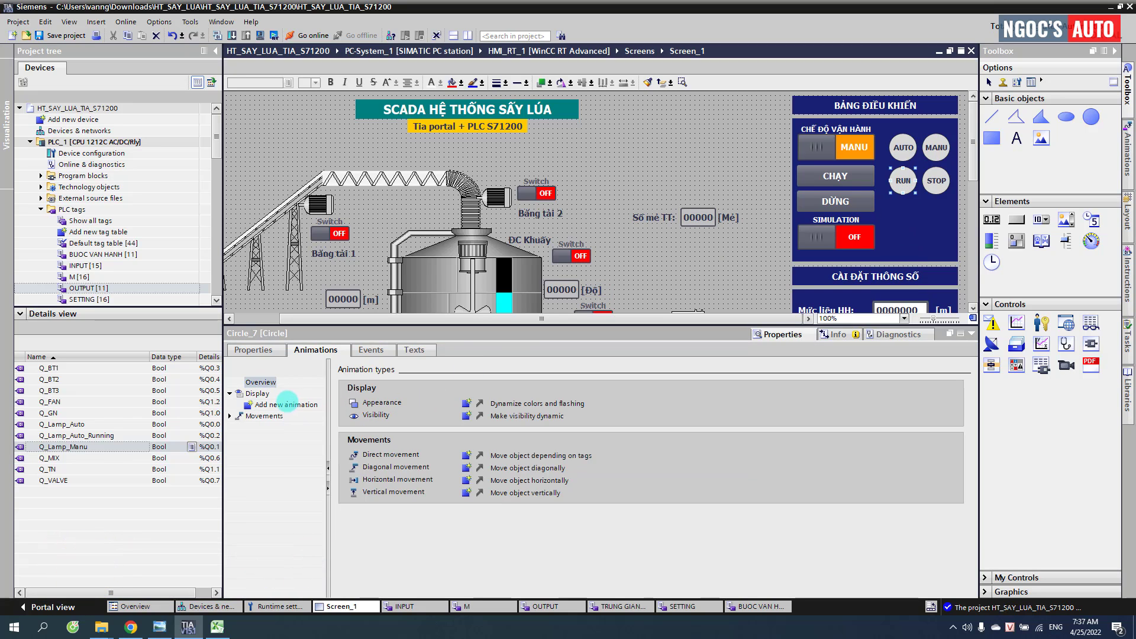
left_click(285, 404)
left_click(831, 181)
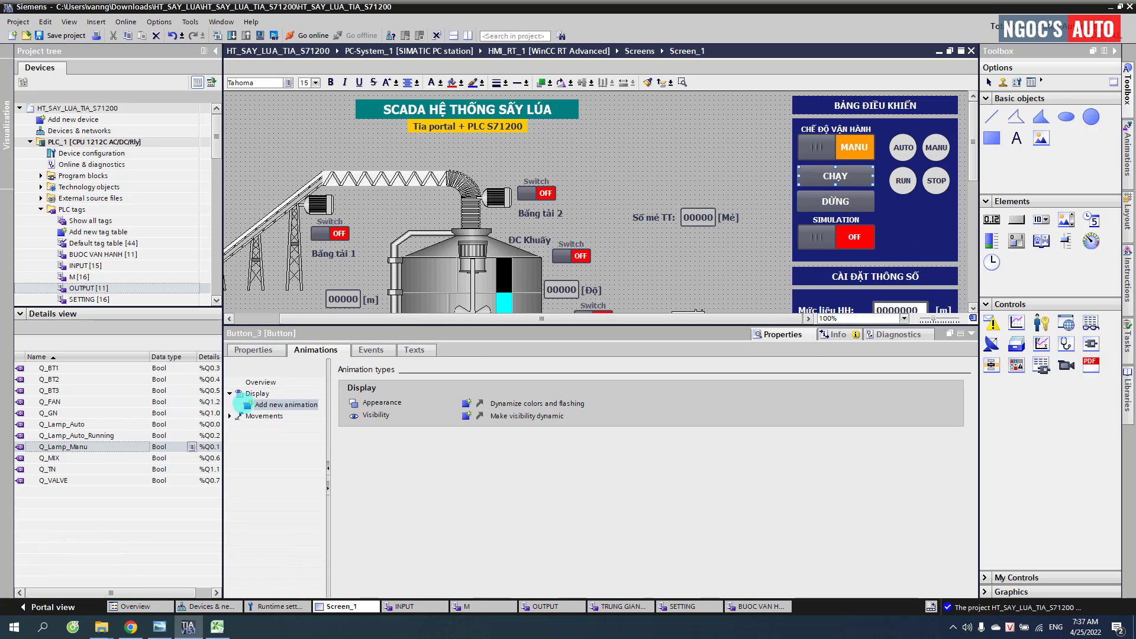
left_click(249, 405)
left_click(265, 426)
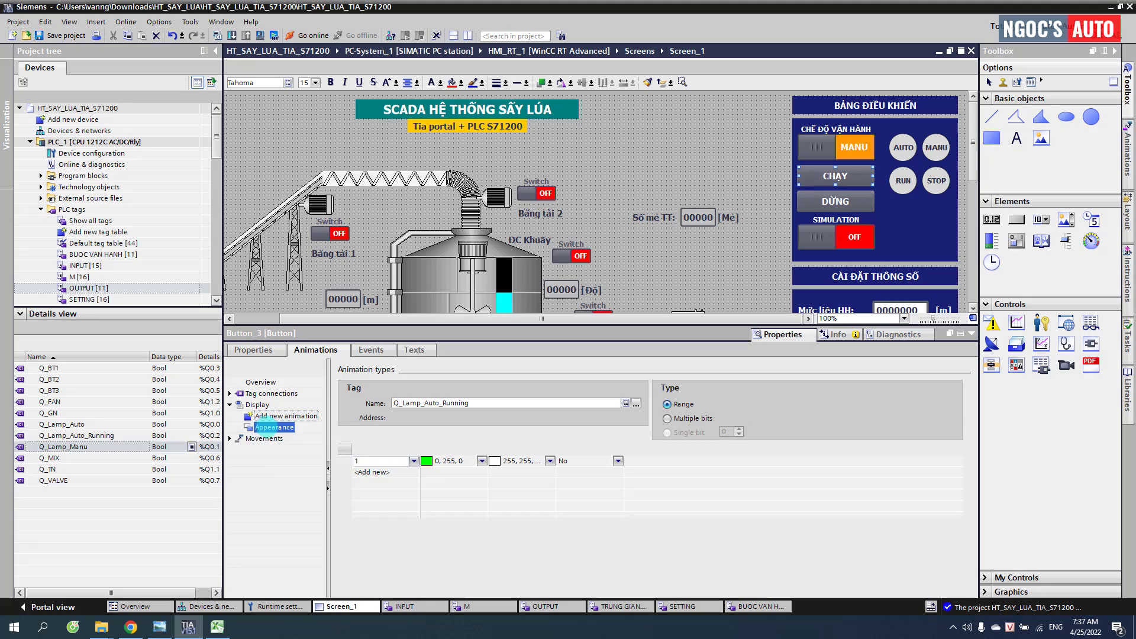
right_click(270, 427)
left_click(290, 458)
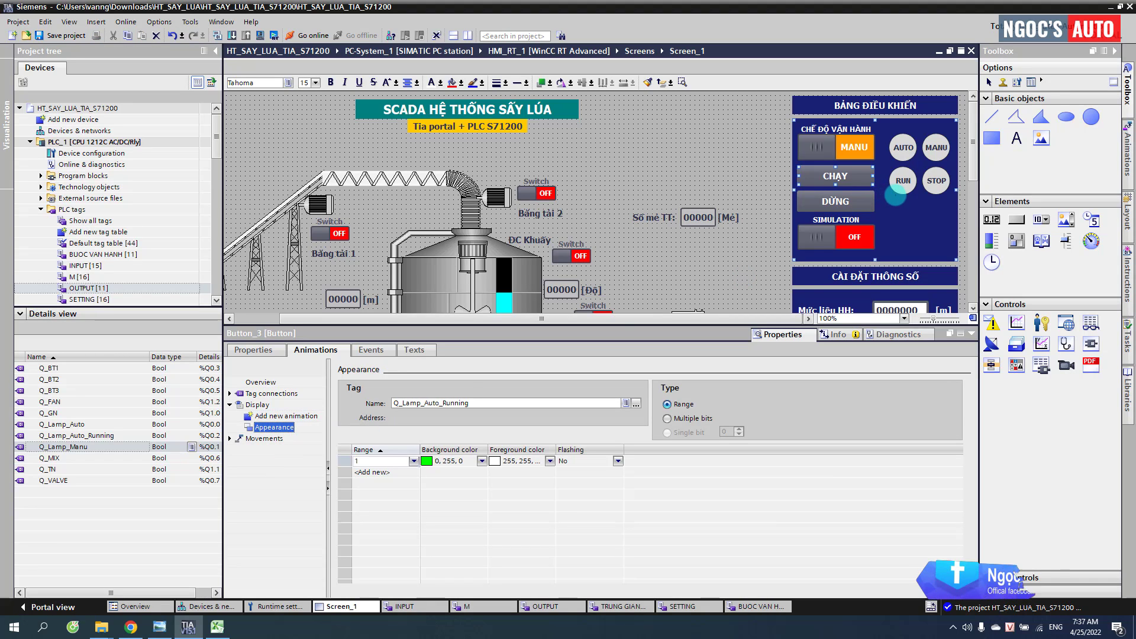
left_click(903, 188)
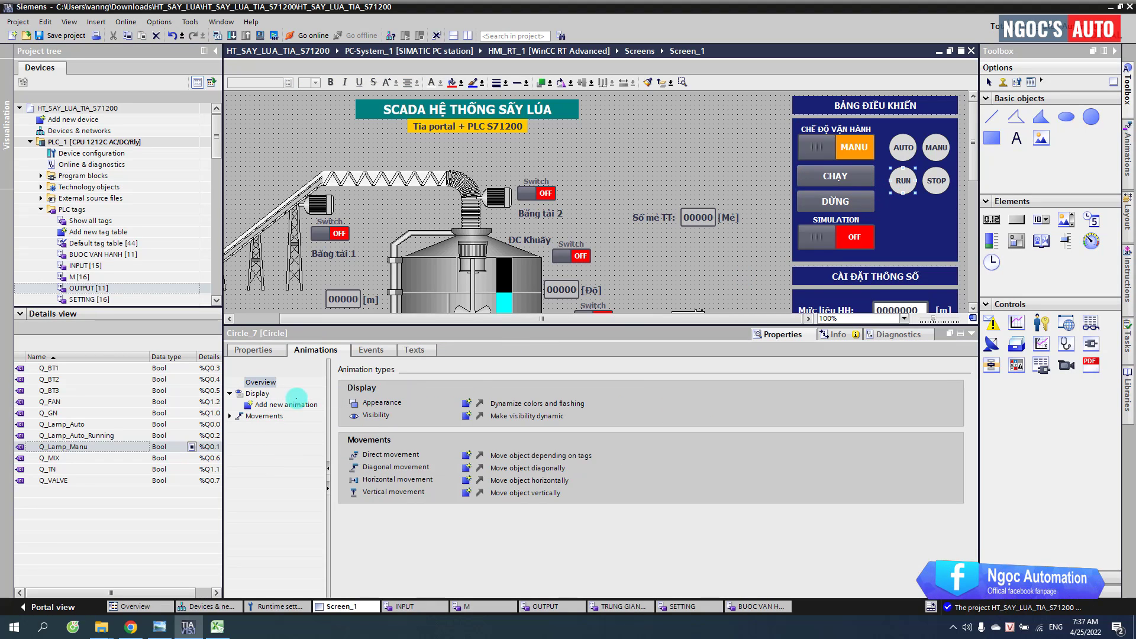
right_click(258, 394)
left_click(314, 434)
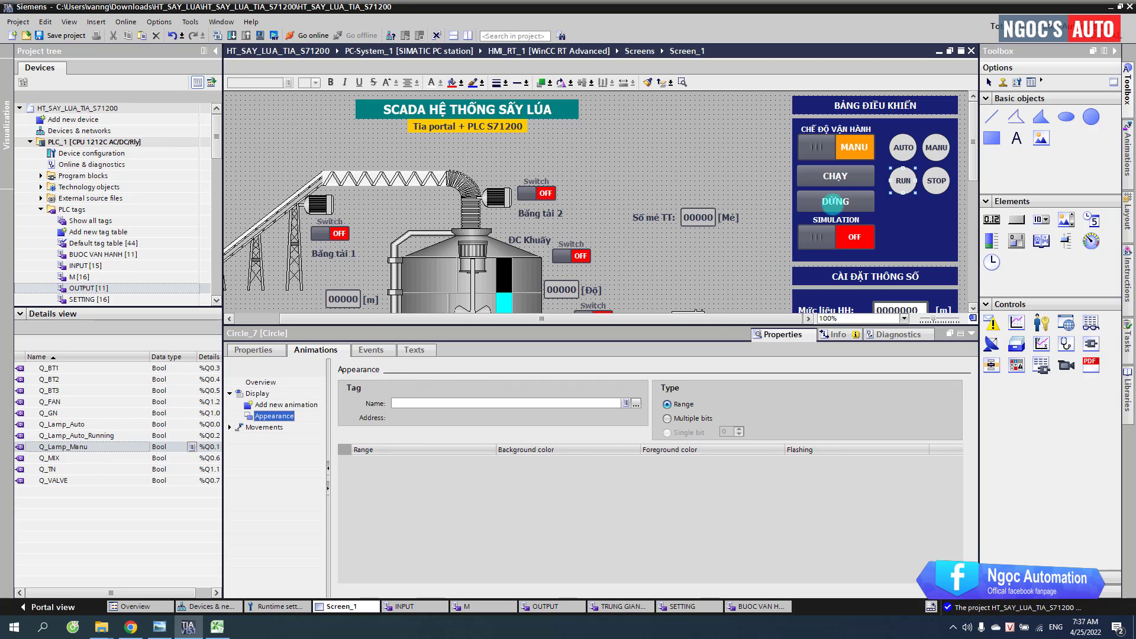
Step: Copy the DỪNG button's Appearance animation to the STOP lamp
left_click(835, 203)
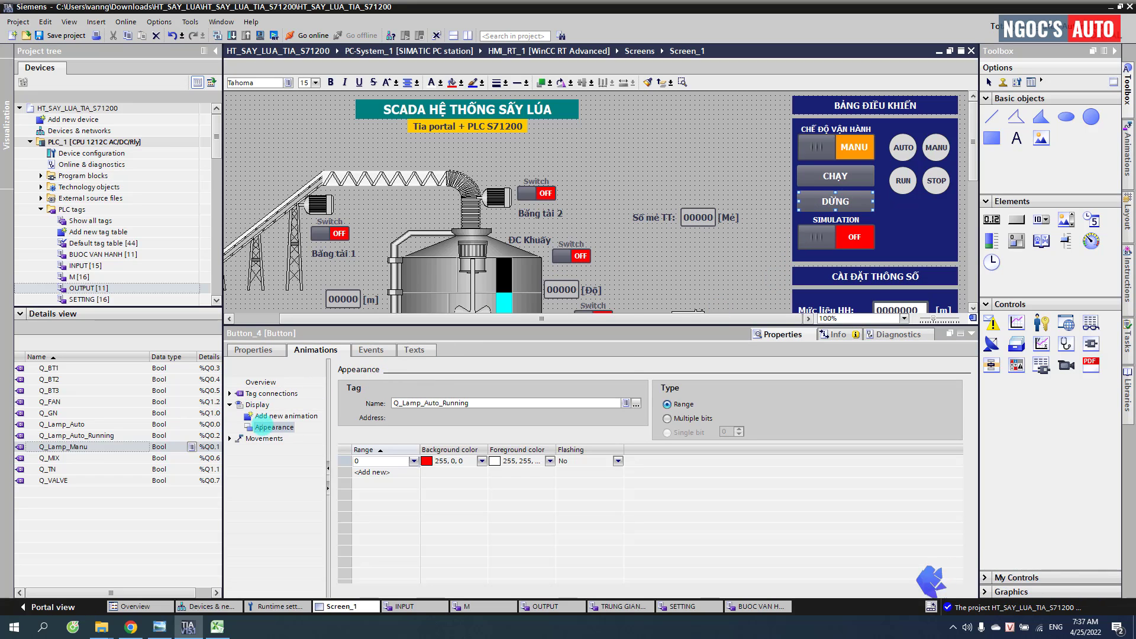
right_click(274, 427)
left_click(539, 371)
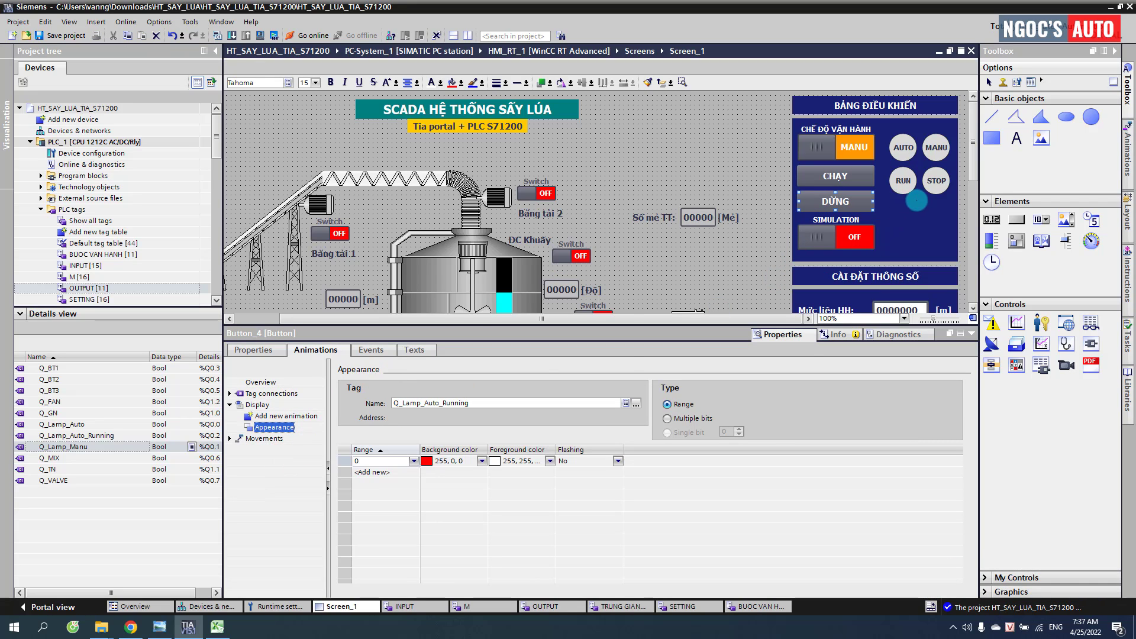
left_click(936, 190)
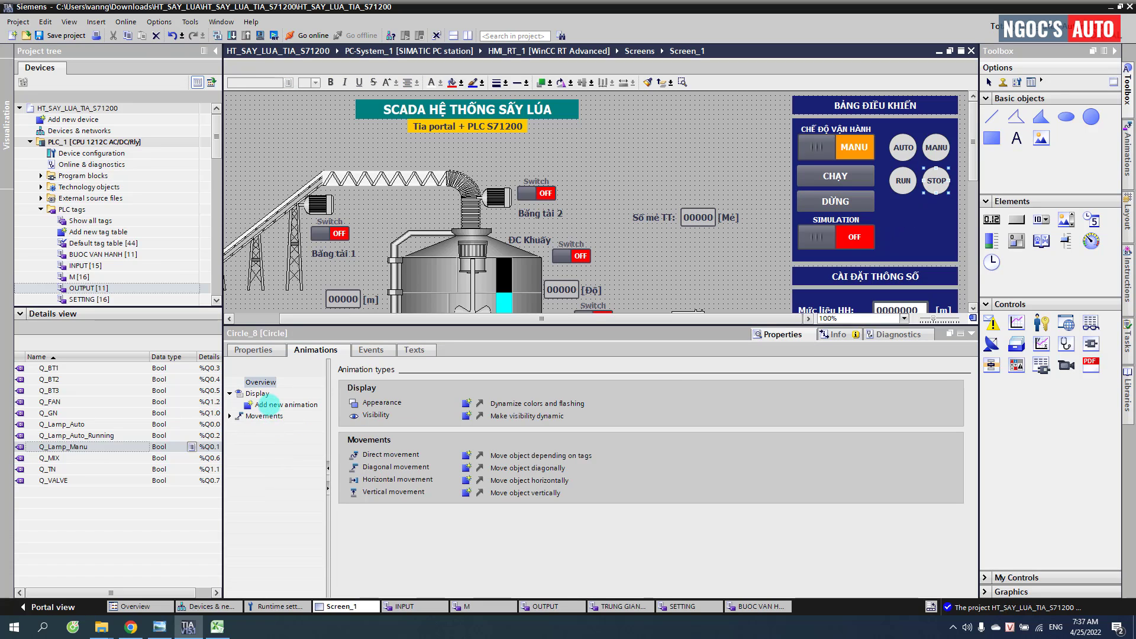
left_click(283, 407)
right_click(284, 411)
left_click(309, 465)
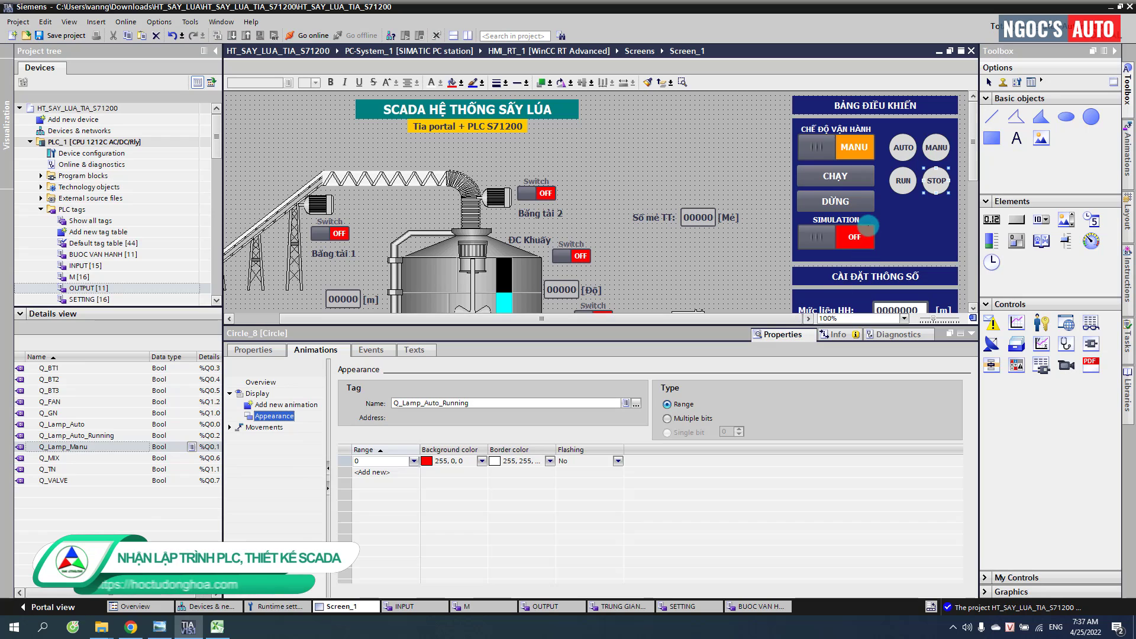
Step: Add a SetBit function to the SIMULATION switch's Switch ON event and a ResetBit function to its Switch OFF event
left_click(853, 236)
scroll(820, 228, "down", 2)
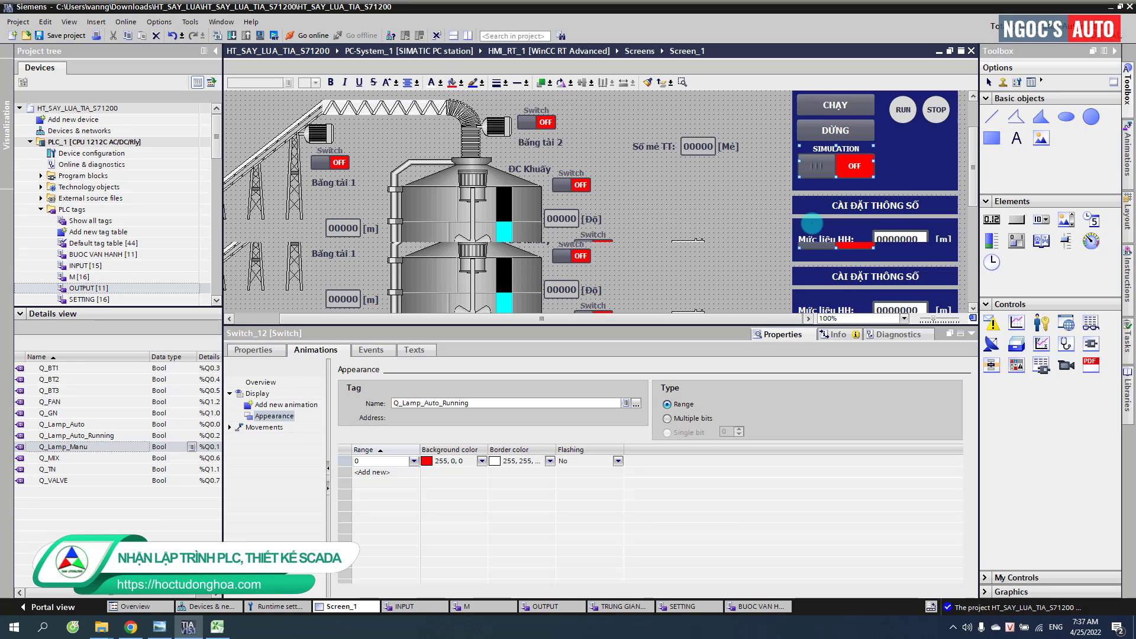
left_click(256, 406)
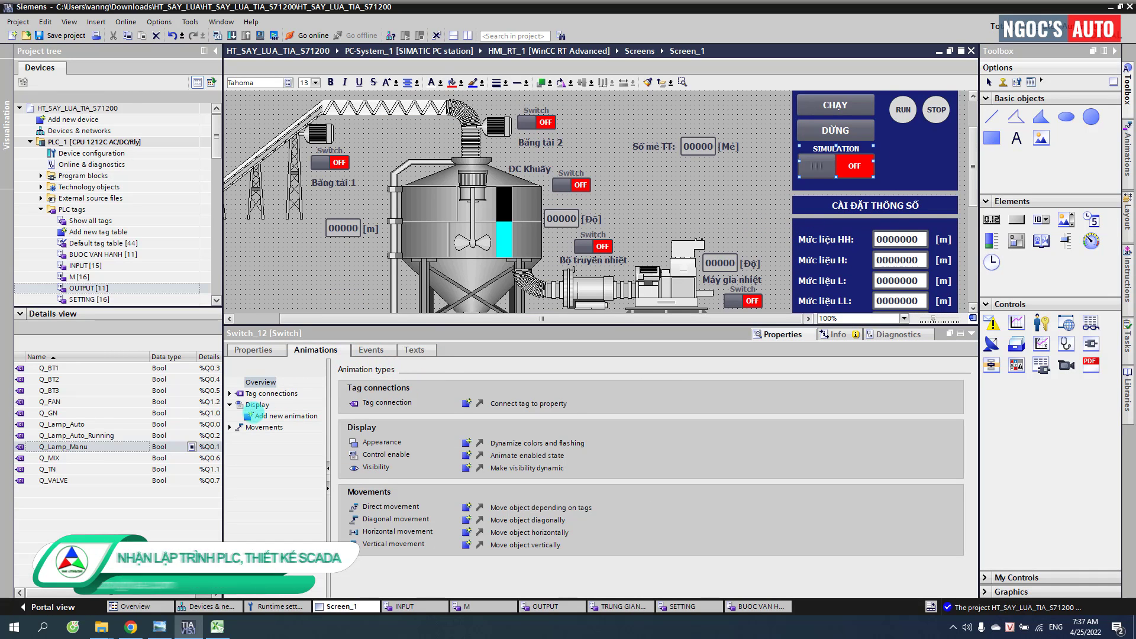
left_click(287, 417)
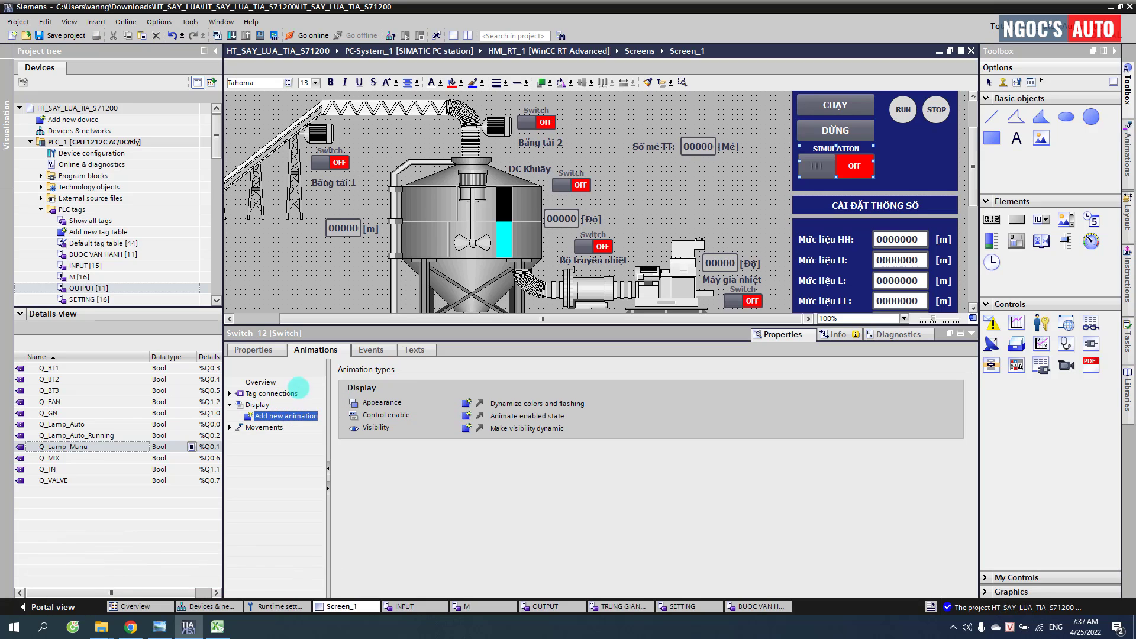
left_click(371, 350)
left_click(276, 392)
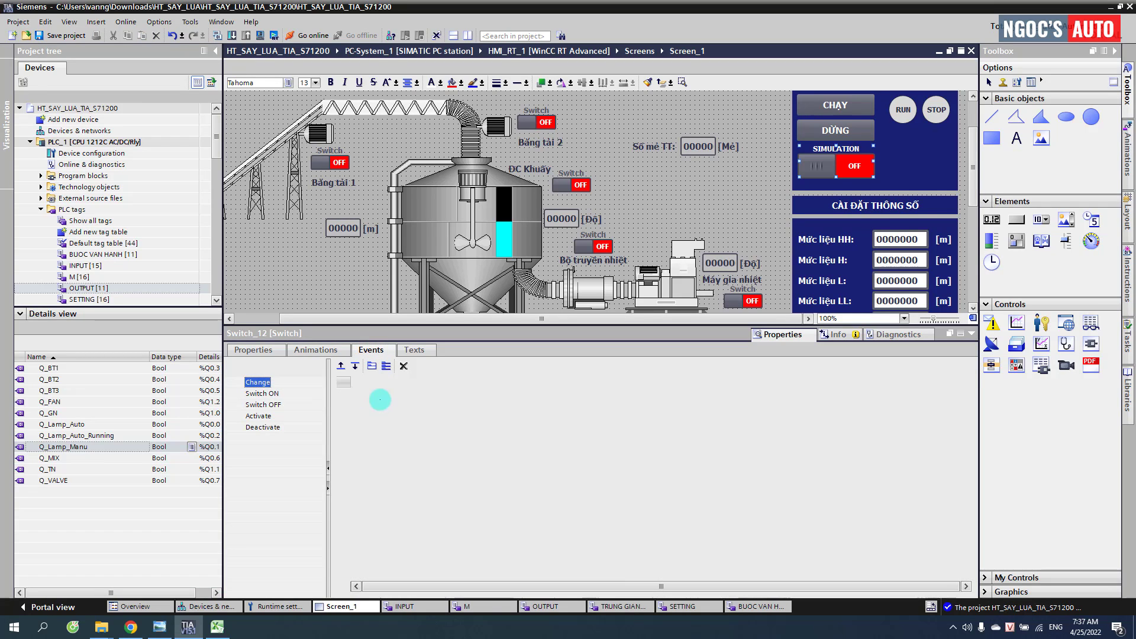
left_click(388, 392)
type("SE")
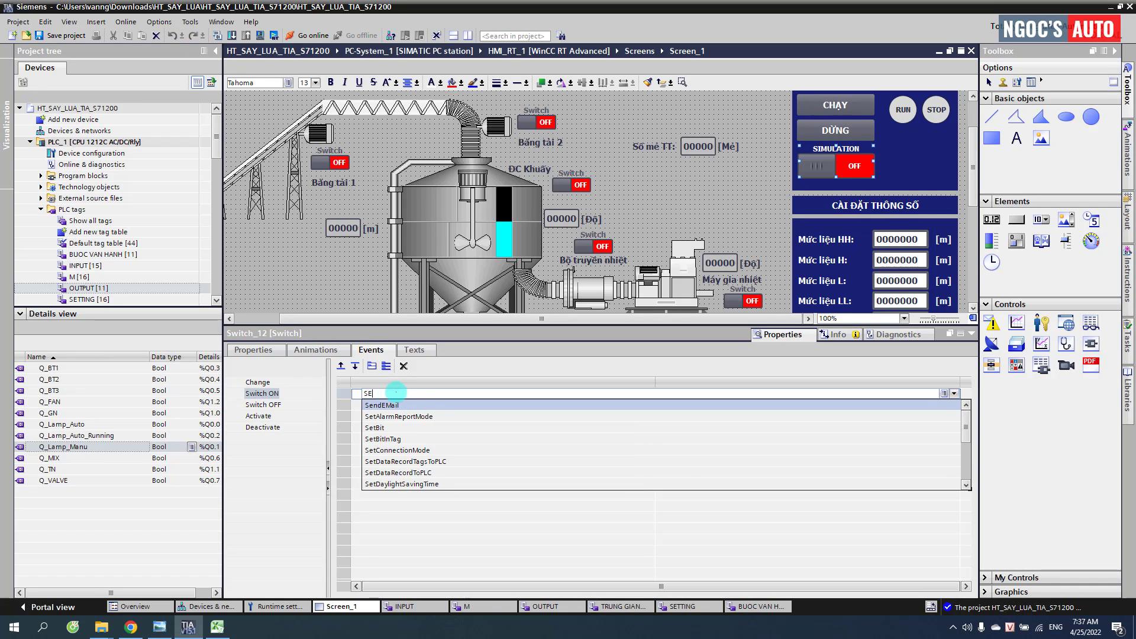
left_click(377, 427)
left_click(263, 405)
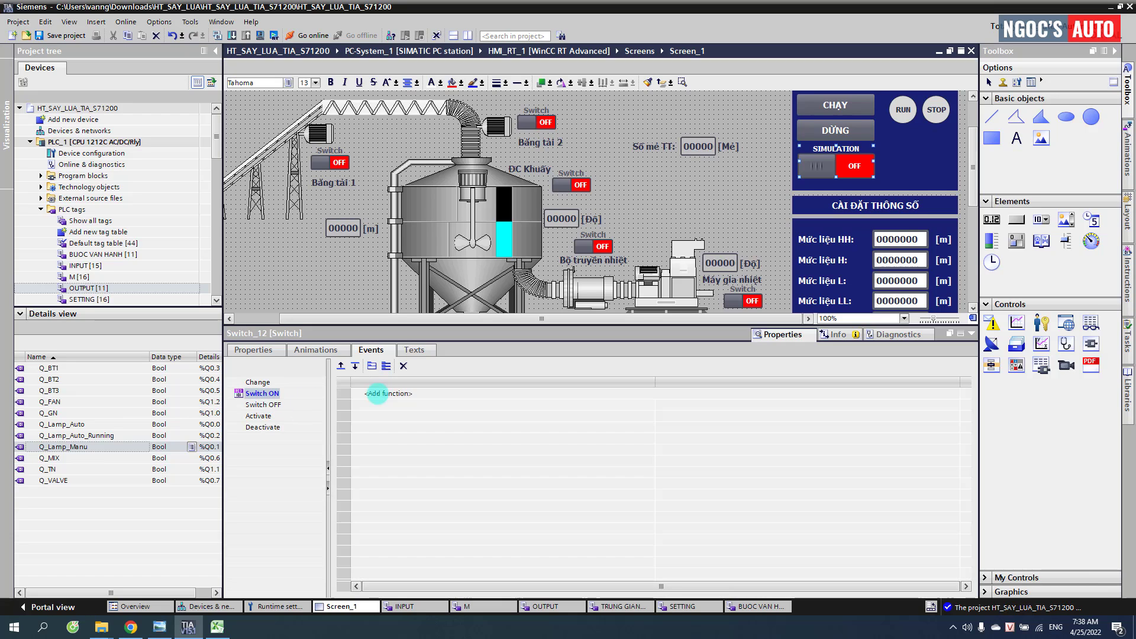
left_click(385, 394)
type("RES")
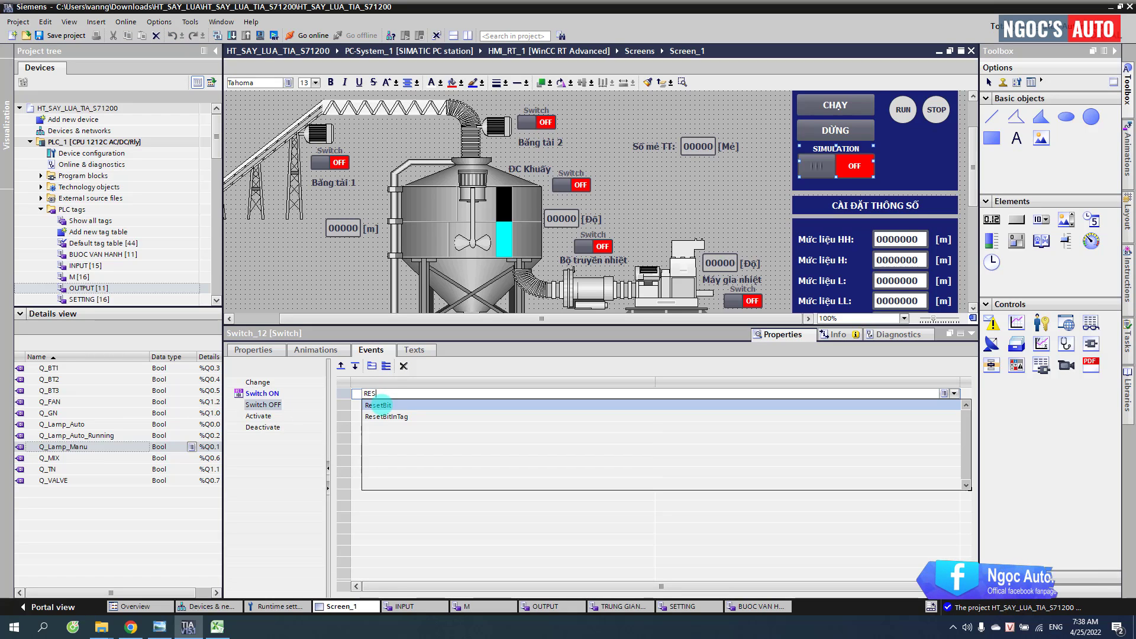
left_click(380, 405)
Step: Assign the M_Simulation tag from the M tag table to the SIMULATION switch's SetBit and ResetBit functions
left_click(262, 393)
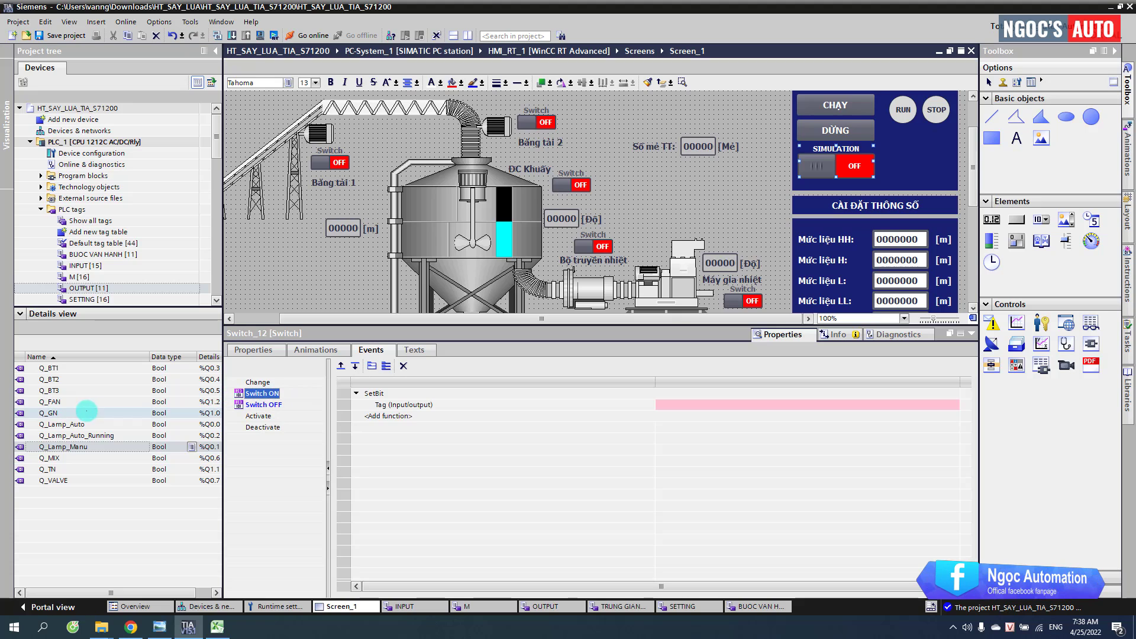
left_click(79, 276)
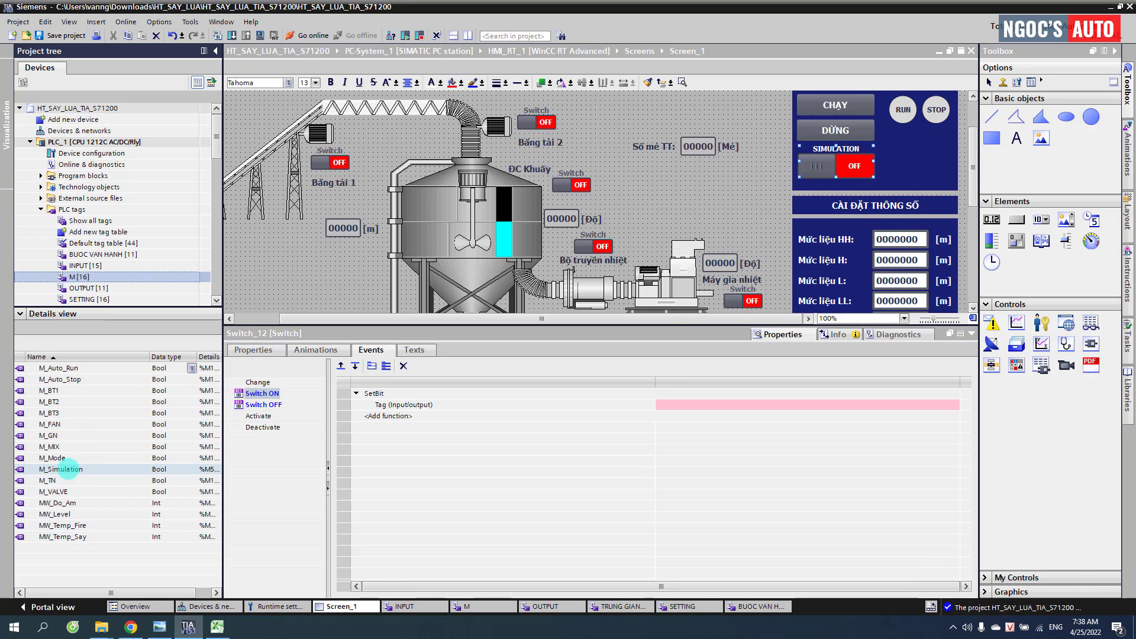
left_click_drag(68, 469, 663, 405)
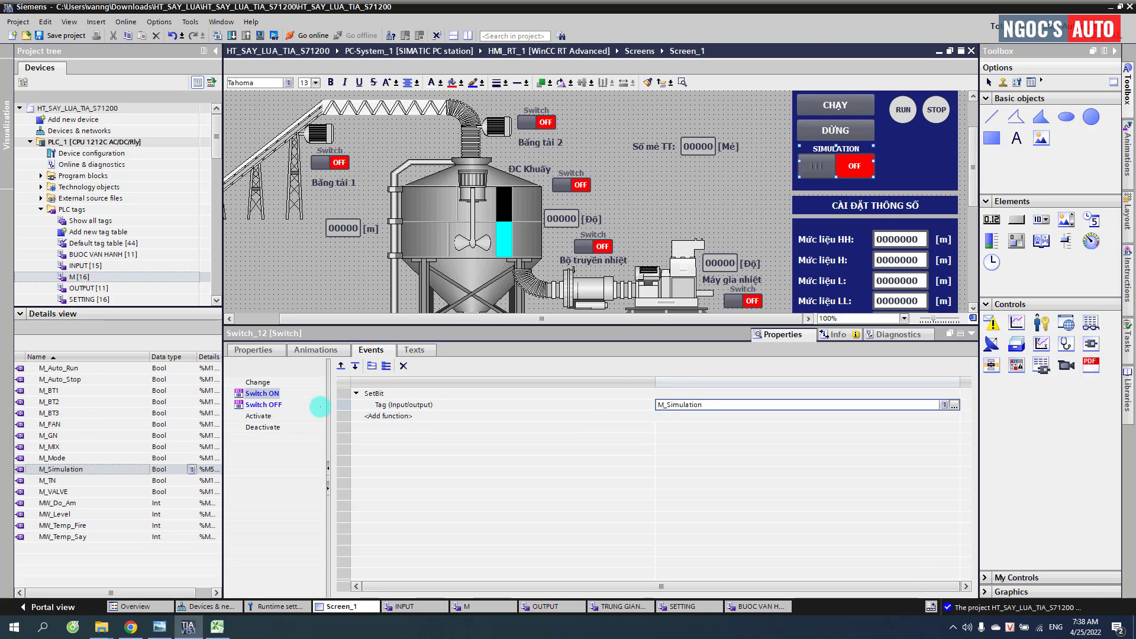
left_click(264, 405)
left_click_drag(76, 470, 678, 403)
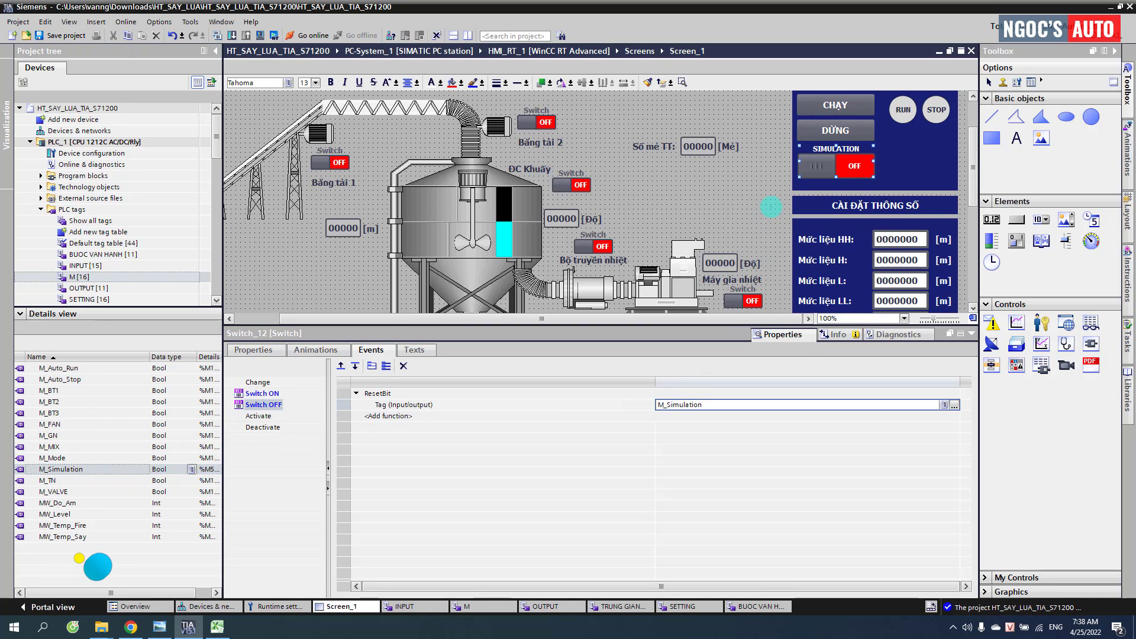
Step: Set M_Simulation as the process tag of the SIMULATION switch
left_click(253, 350)
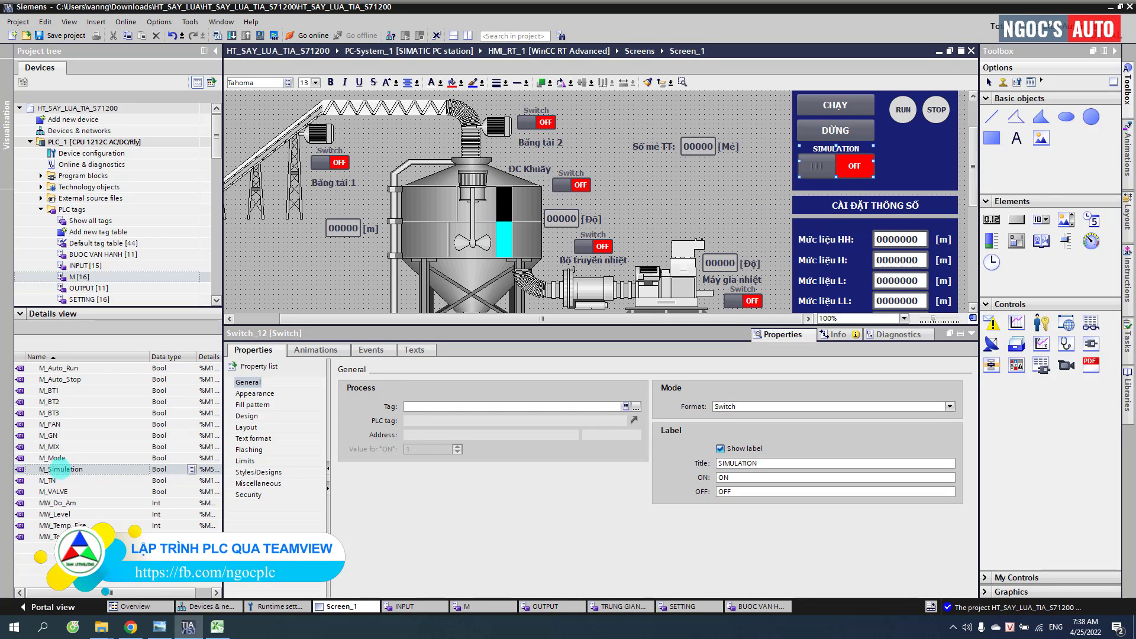
left_click(60, 469)
left_click_drag(426, 406, 426, 407)
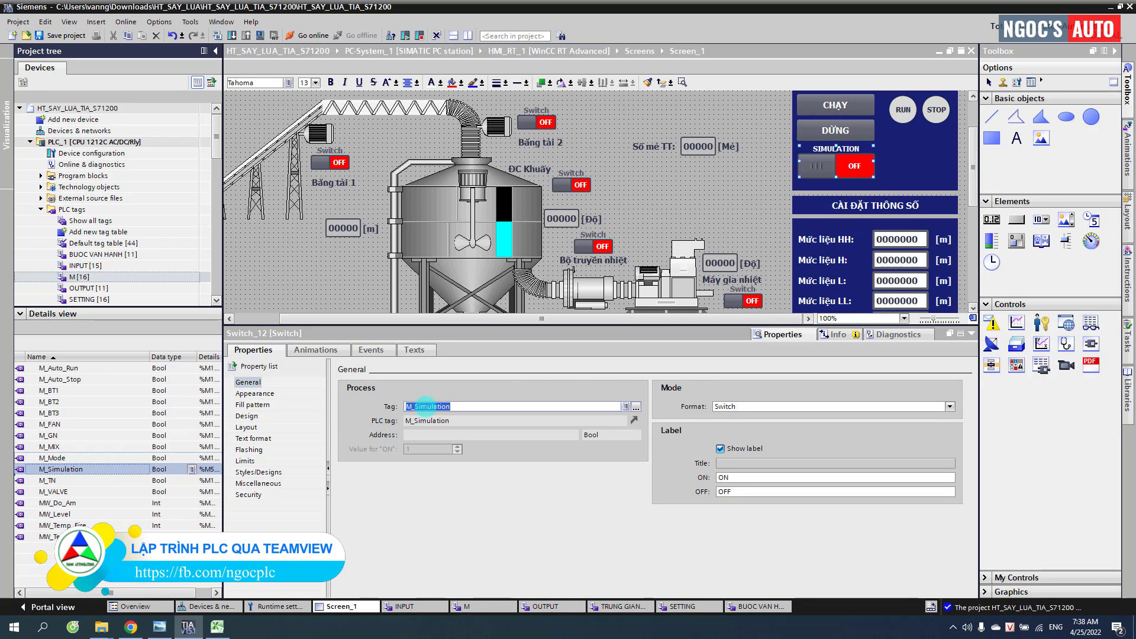
Step: Link the Mức liệu HH and Mức liệu H fields to Set_Level_HH and Set_Level_H from the SETTING tag table
scroll(866, 185, "down", 2)
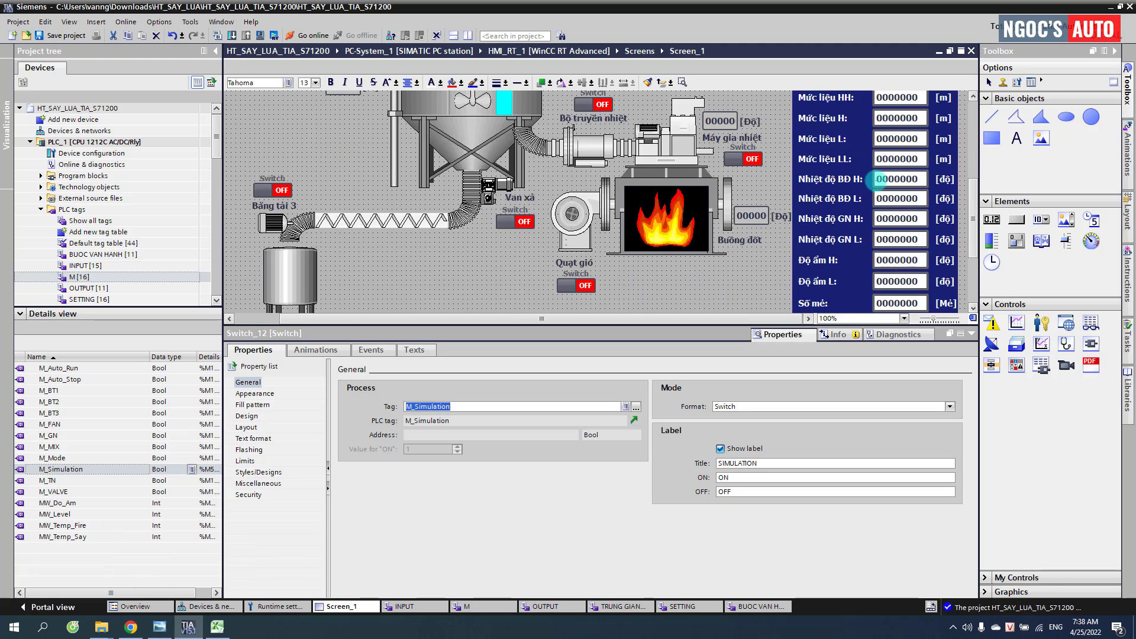
scroll(882, 178, "up", 1)
left_click(900, 168)
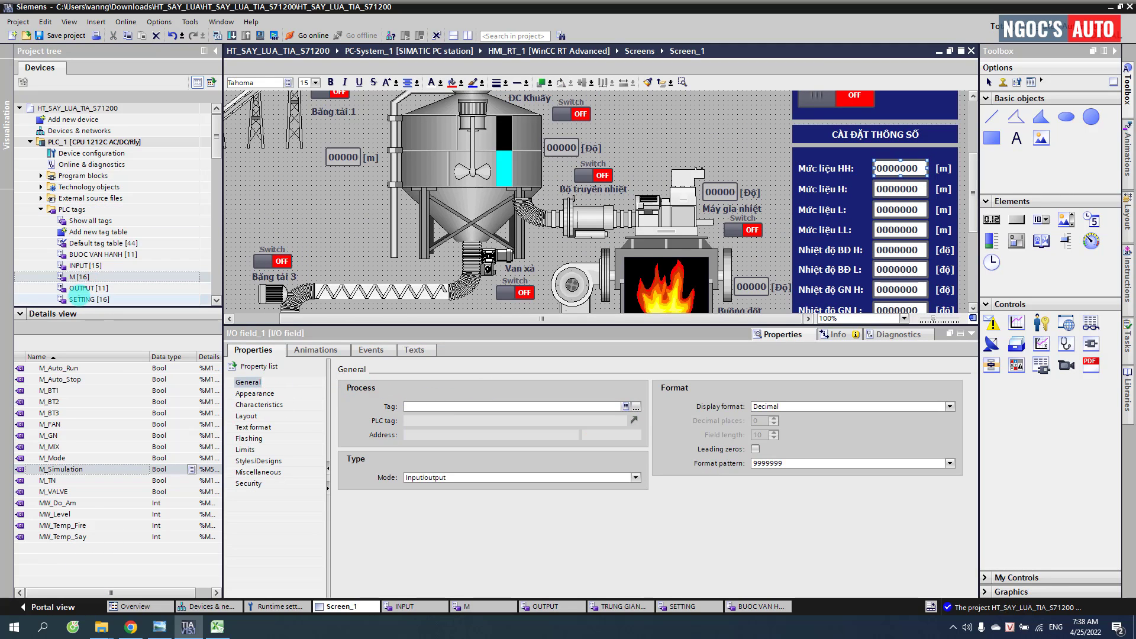
left_click(82, 289)
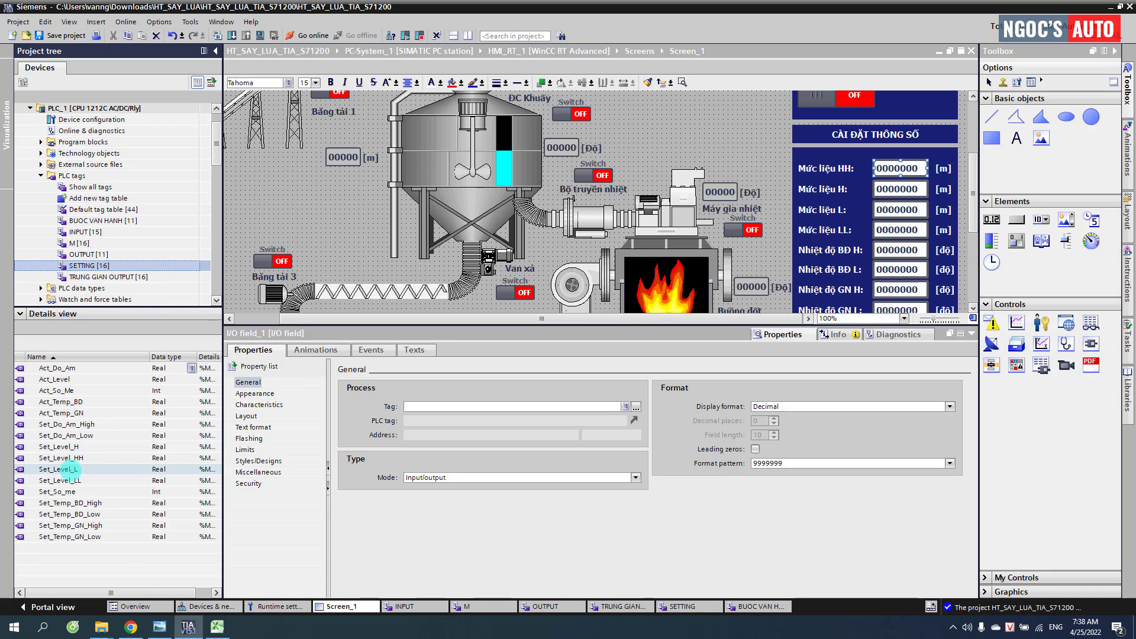
left_click(53, 458)
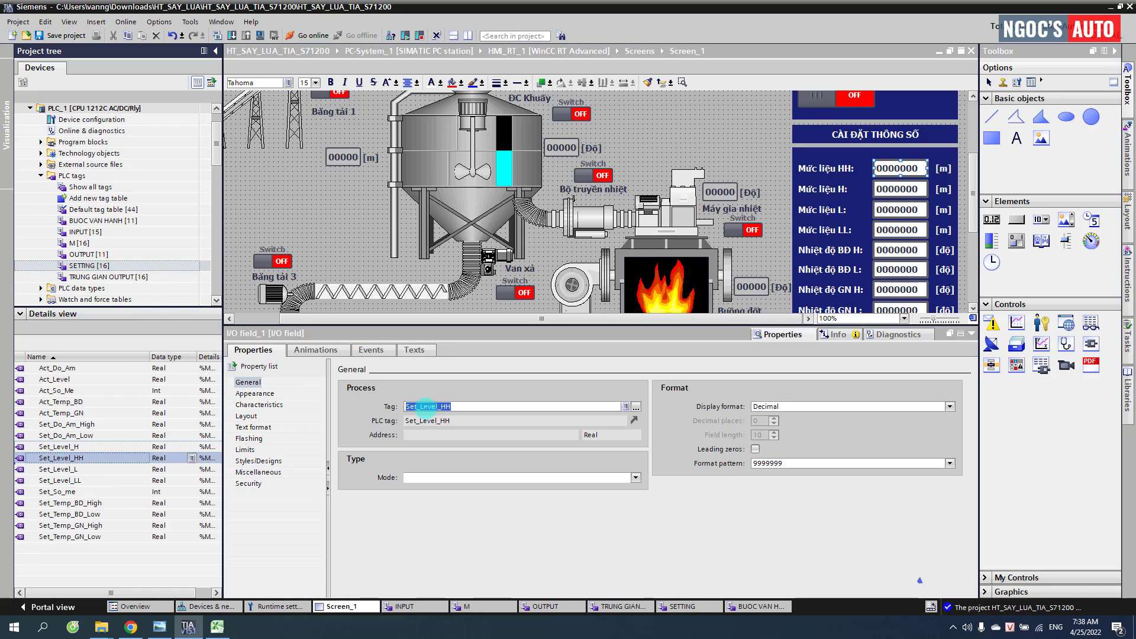
left_click(891, 190)
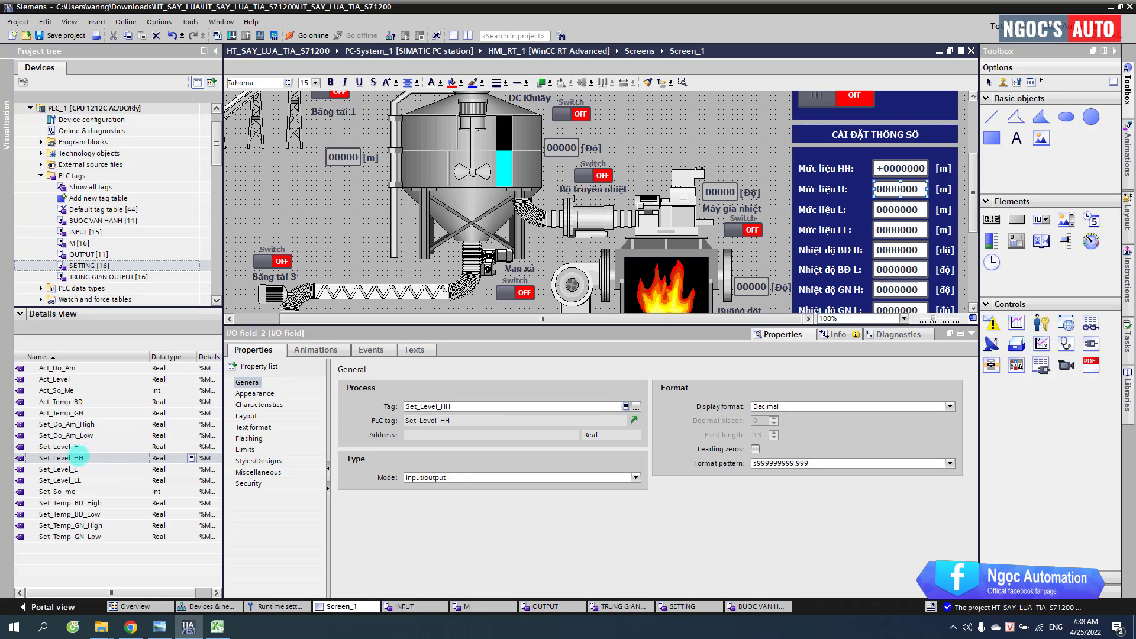
left_click(59, 446)
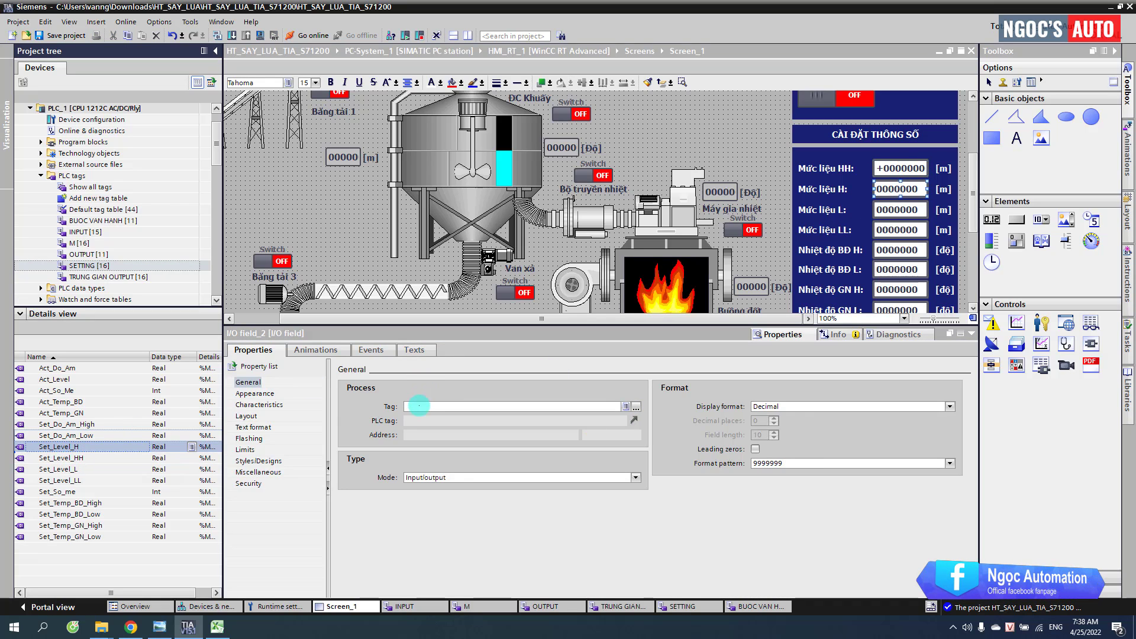
Step: Link the Mức liệu L and Mức liệu LL fields to the Set_Level_L and Set_Level_LL tags
left_click(898, 210)
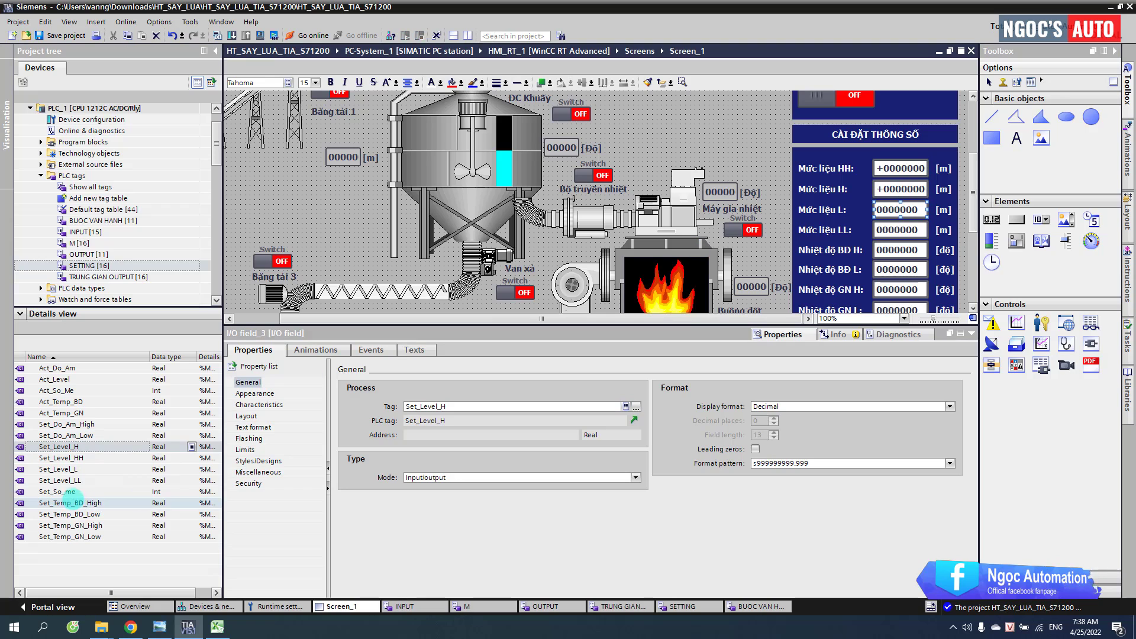
left_click(52, 469)
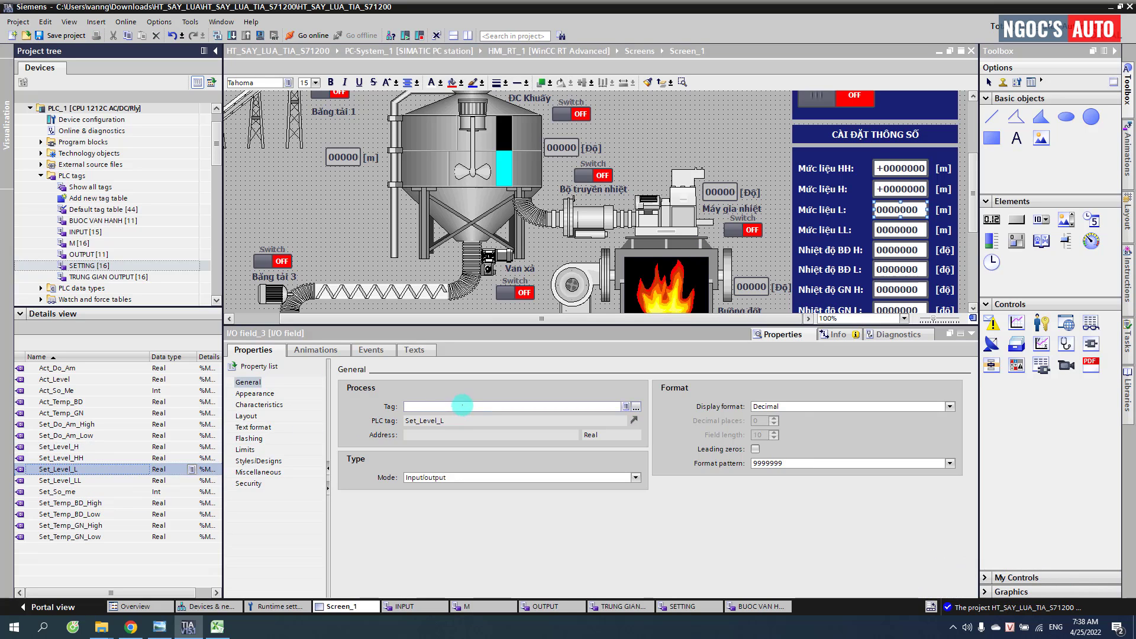
left_click(897, 229)
left_click(70, 480)
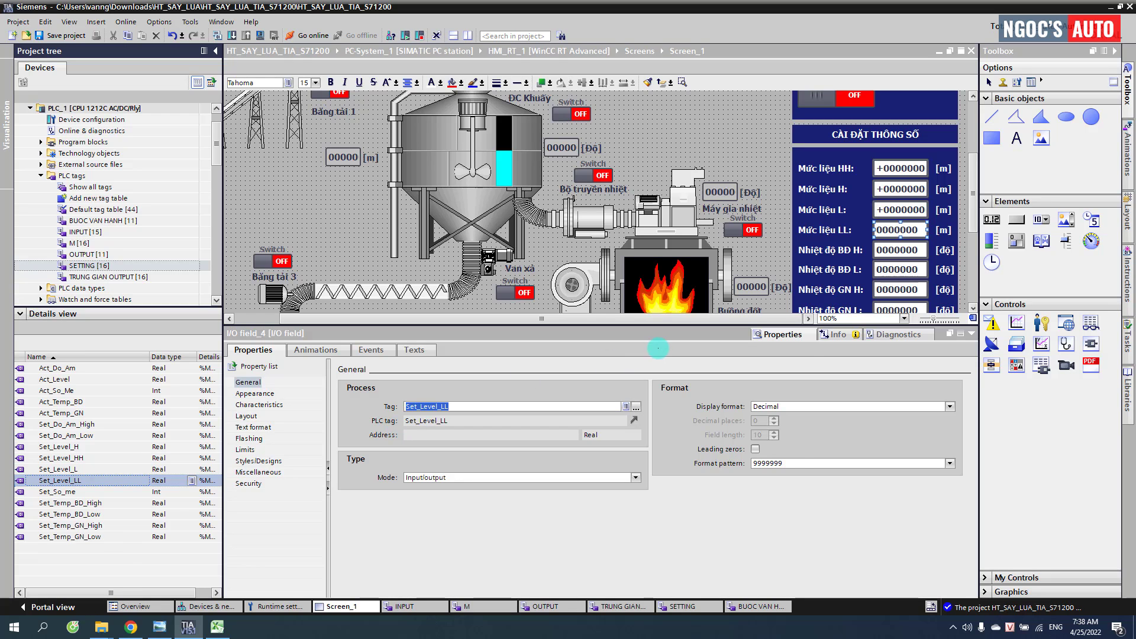
Step: Link the Nhiệt độ BĐ H and Nhiệt độ BĐ L fields to the Set_Temp_BD_High and Set_Temp_BD_Low tags
left_click(877, 251)
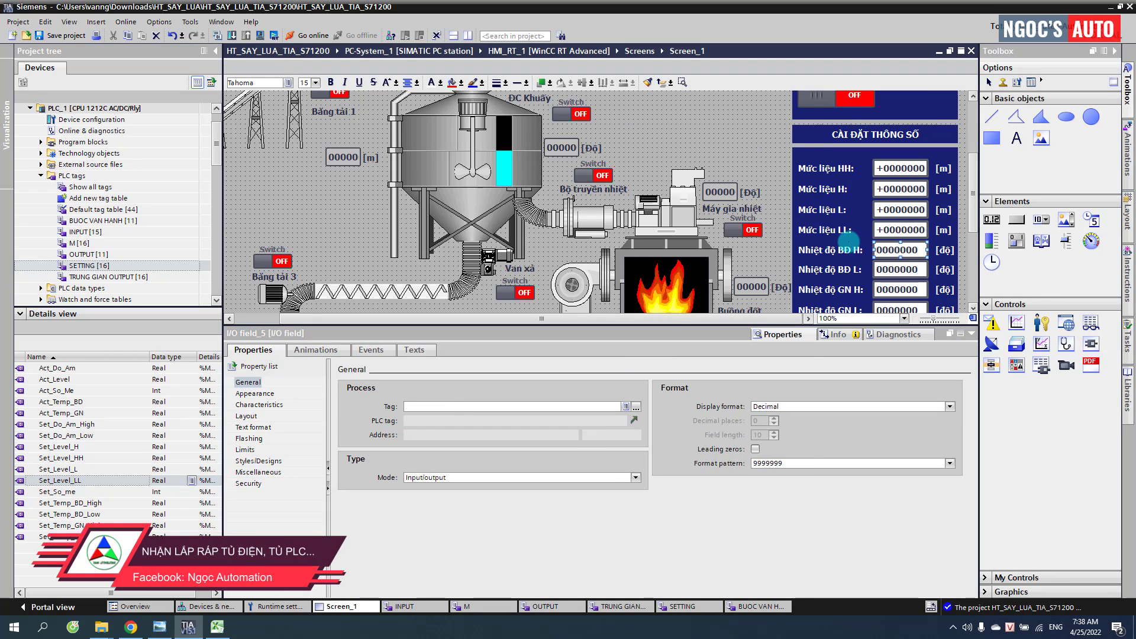
scroll(847, 241, "down", 3)
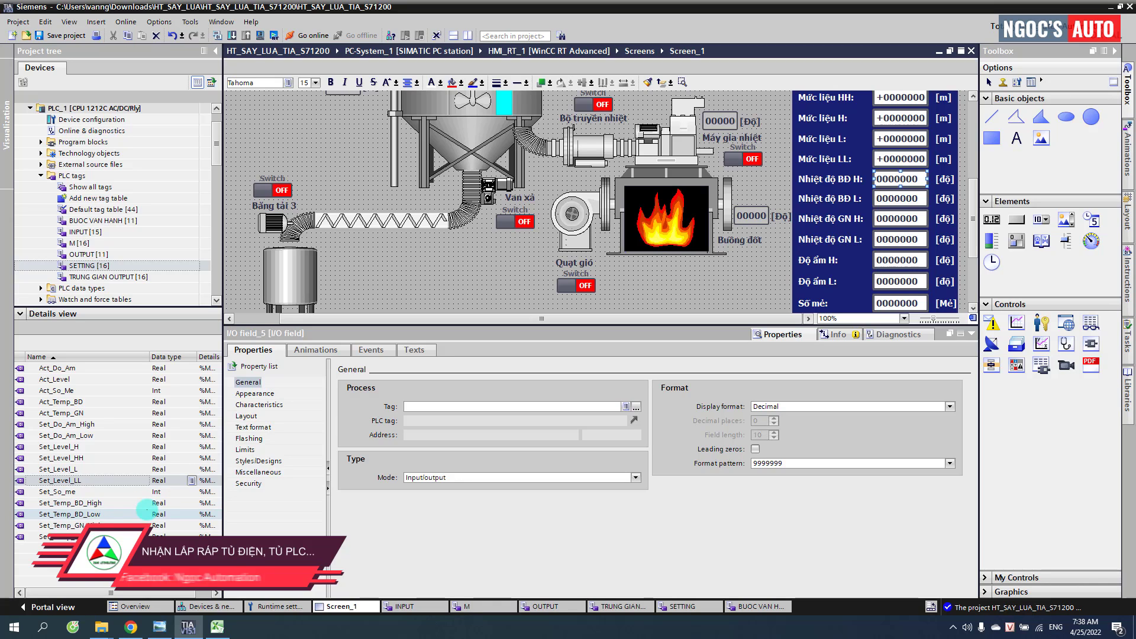
left_click(79, 502)
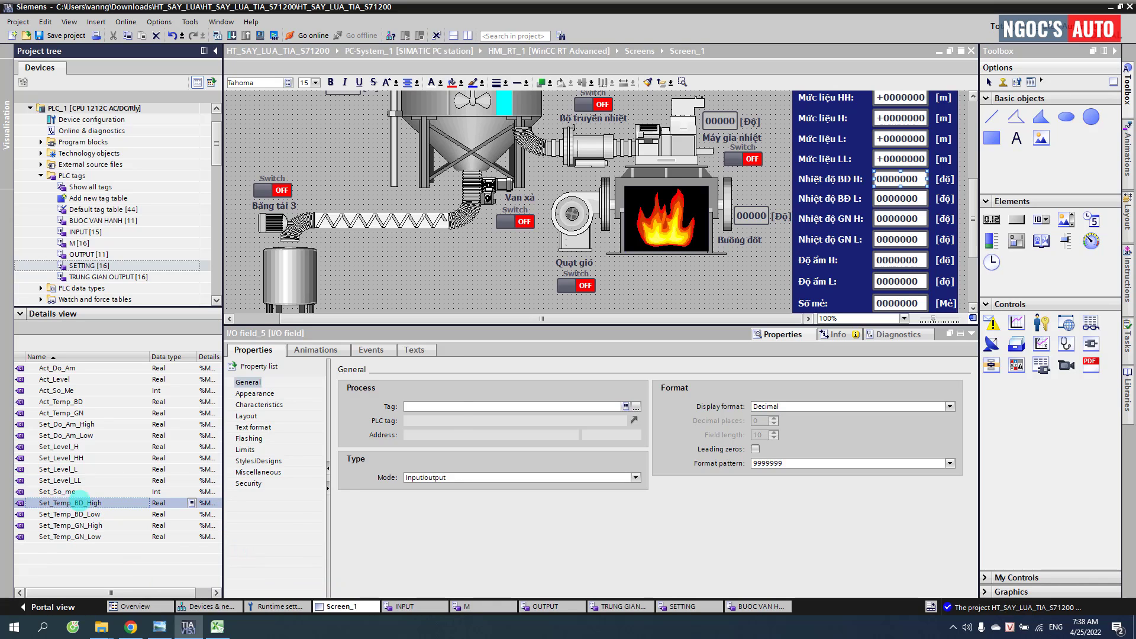
left_click(882, 200)
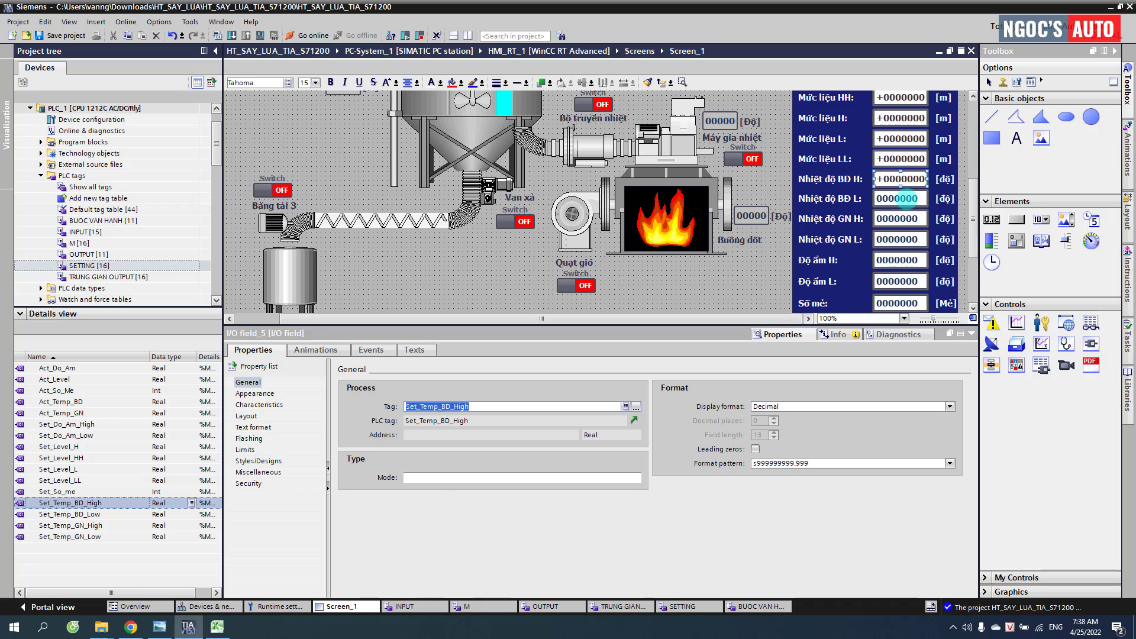
left_click_drag(85, 514, 427, 431)
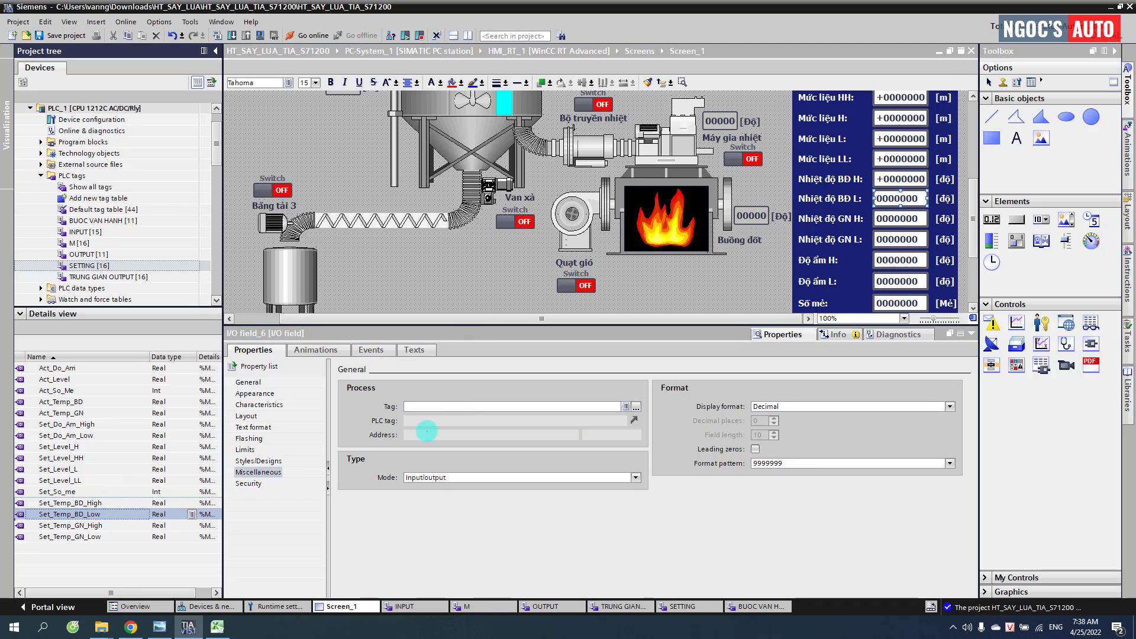
Step: Link the Nhiệt độ GN H and Nhiệt độ GN L fields to the Set_Temp_GN_High and Set_Temp_GN_Low tags
left_click(897, 217)
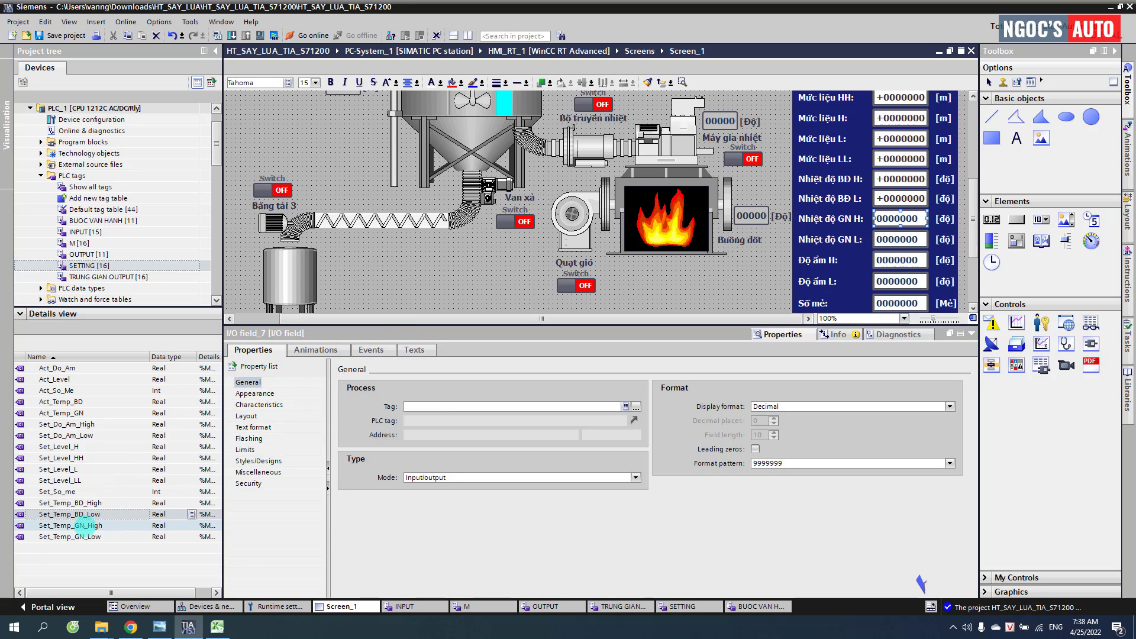
left_click_drag(80, 525, 436, 405)
left_click(898, 239)
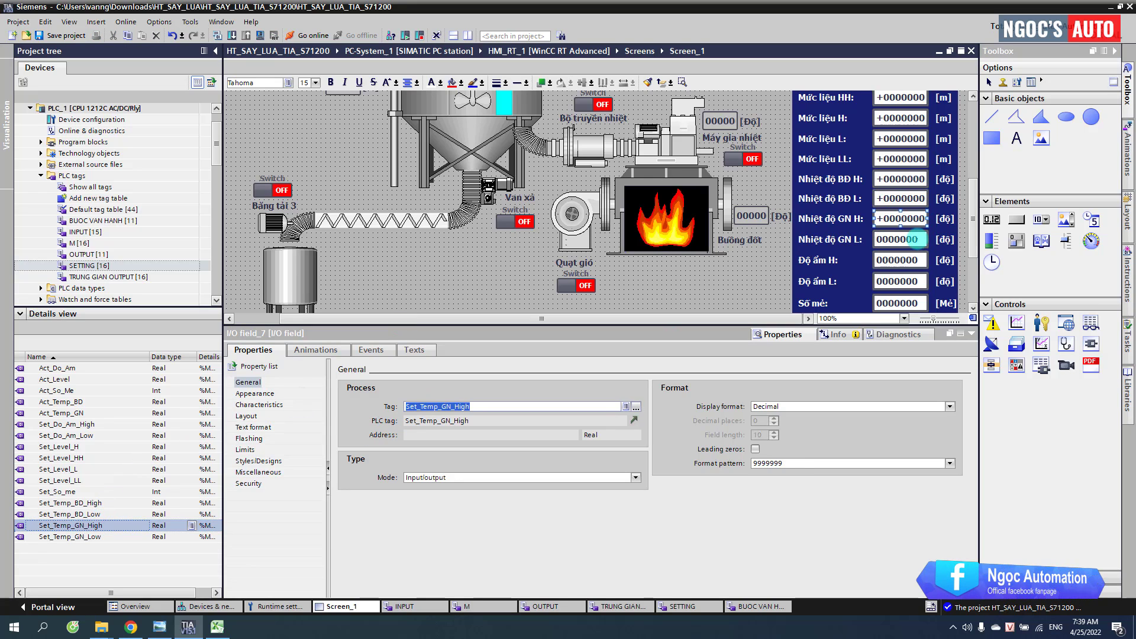
left_click(70, 537)
left_click_drag(70, 537, 432, 407)
Step: Link the Độ ẩm H field to the Set_Do_Am_High tag
left_click(878, 268)
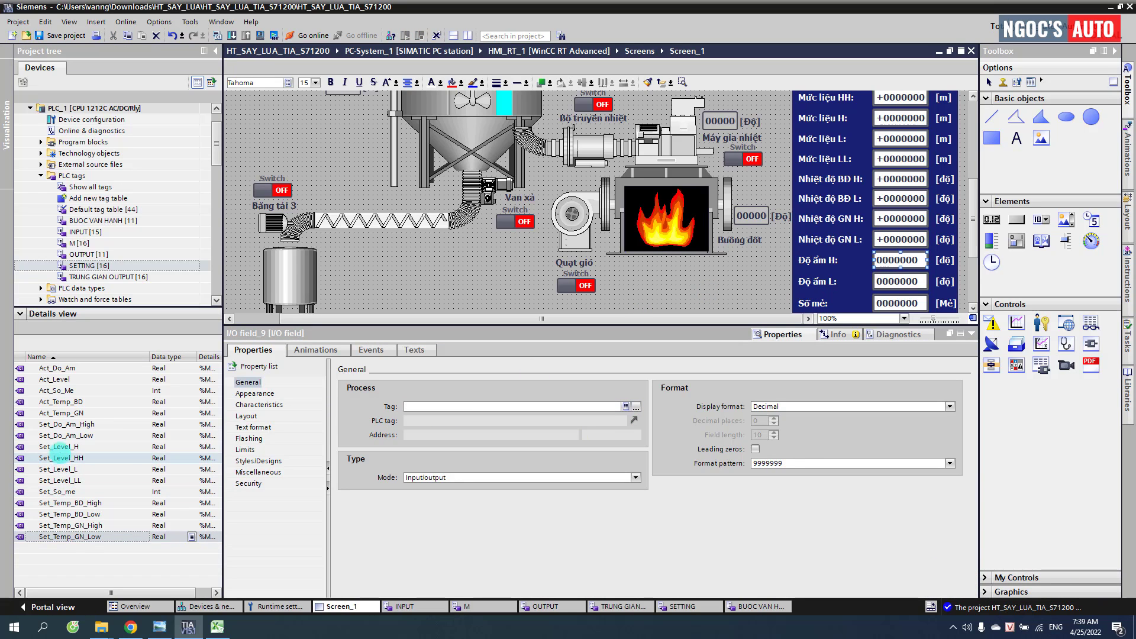
left_click(52, 424)
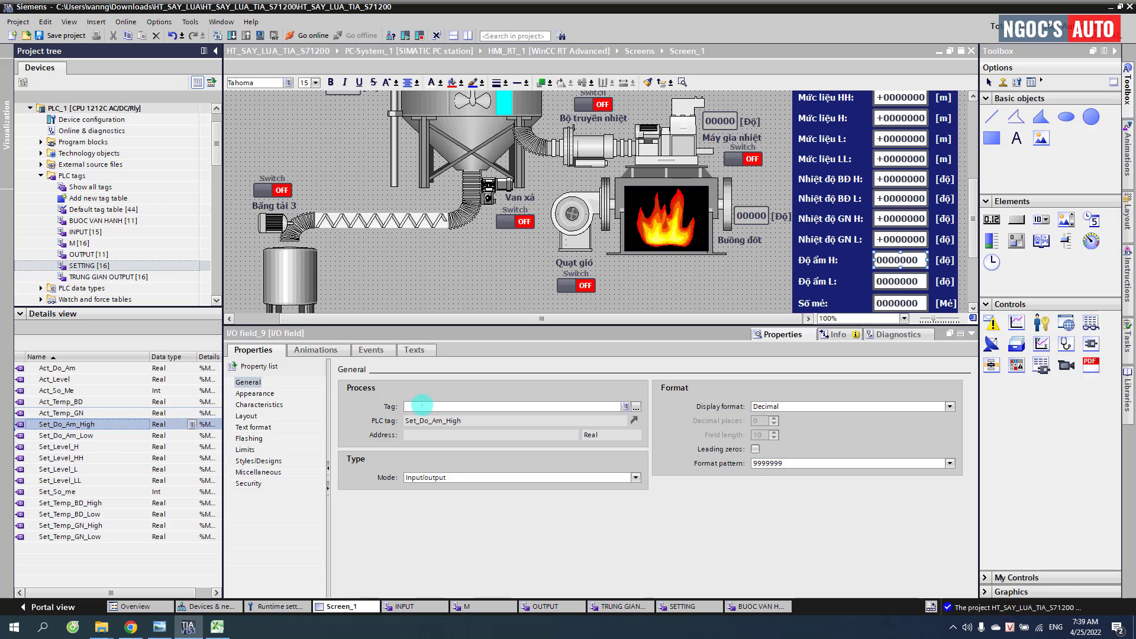
Step: Link the Độ ẩm H and Độ ẩm L fields to the Set_Do_Am_High and Set_Do_Am_Low tags
left_click_drag(422, 405, 422, 406)
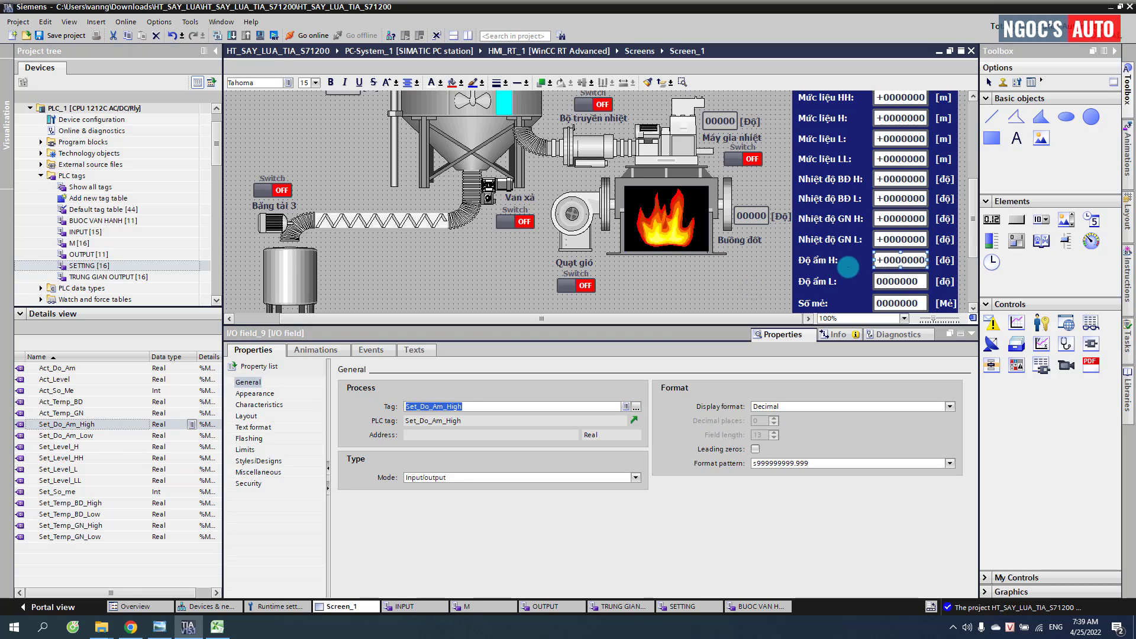
left_click(879, 280)
left_click_drag(65, 435, 423, 406)
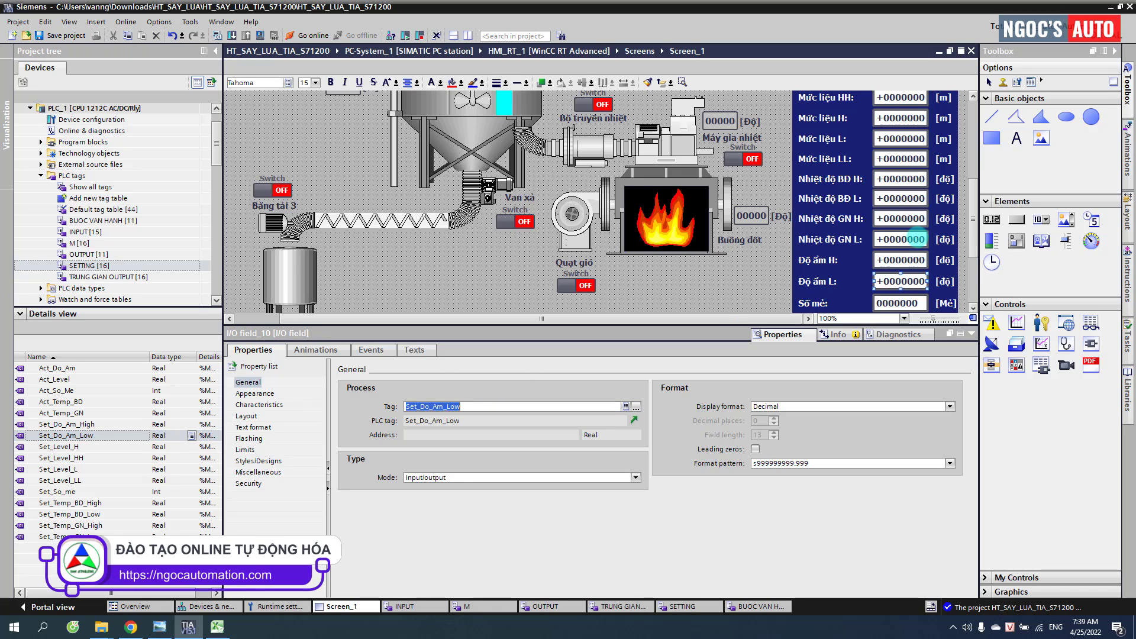
Step: Link the Số mẻ field in the parameter settings block to the Set_So_me tag
scroll(903, 243, "down", 3)
left_click(898, 232)
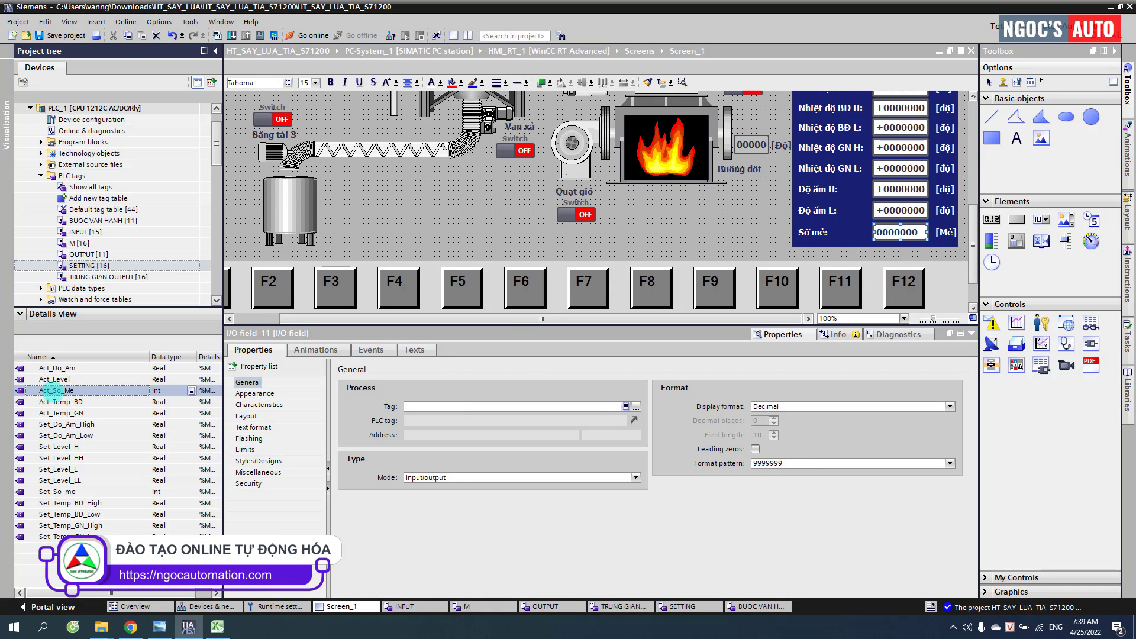
left_click(44, 492)
left_click_drag(43, 492, 436, 404)
Step: Link the Số mẻ TT output field to the Act_So_Me tag
scroll(440, 210, "up", 10)
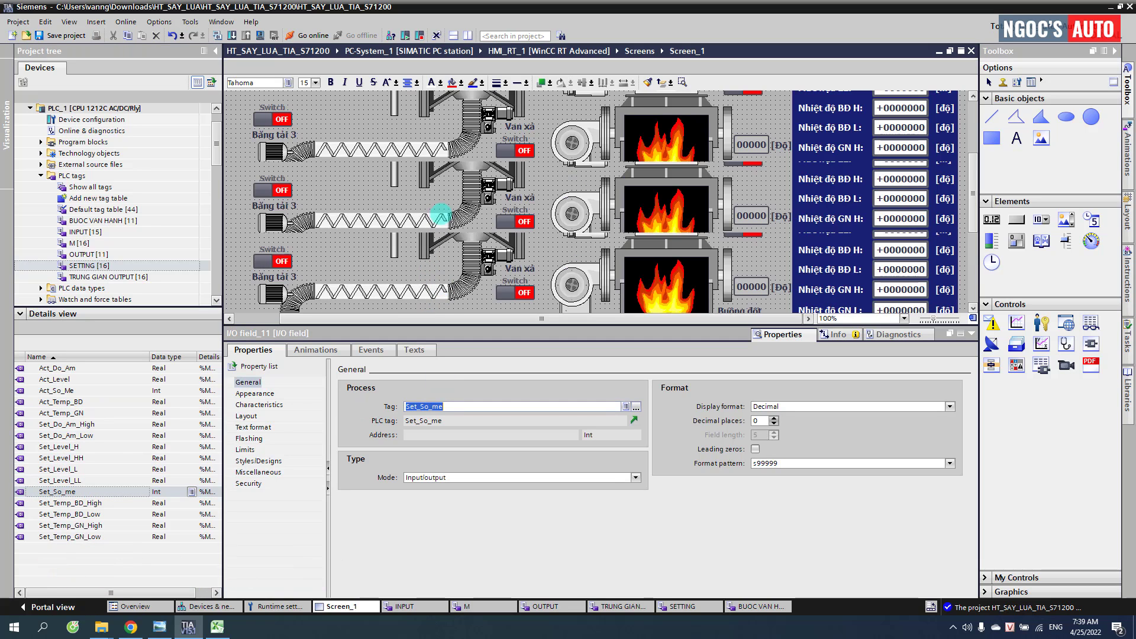
left_click(685, 220)
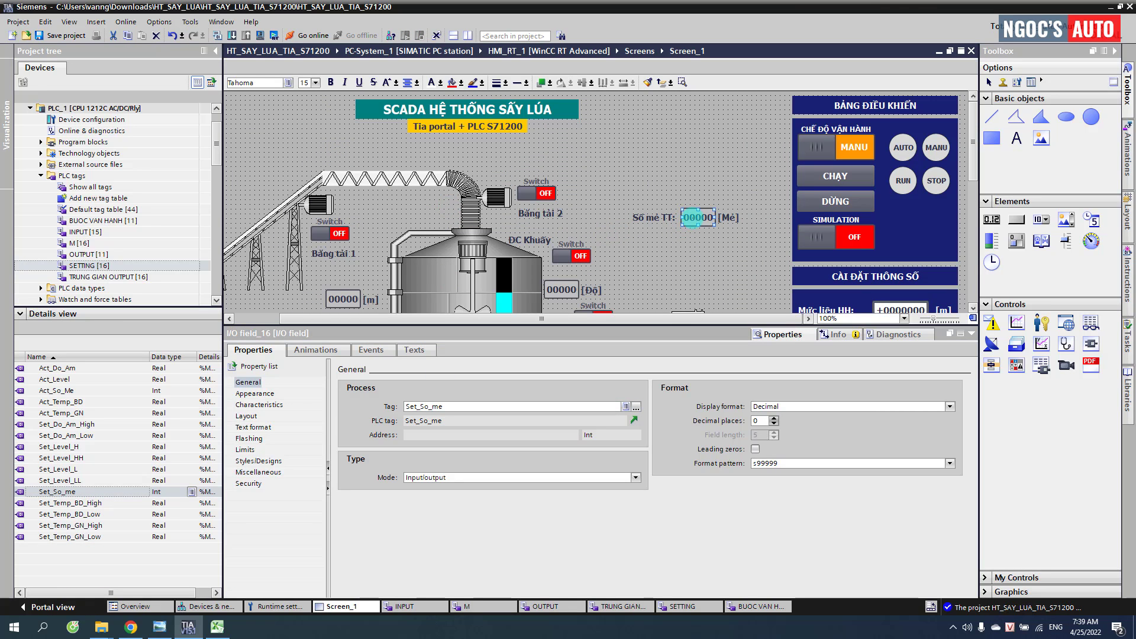
left_click(43, 391)
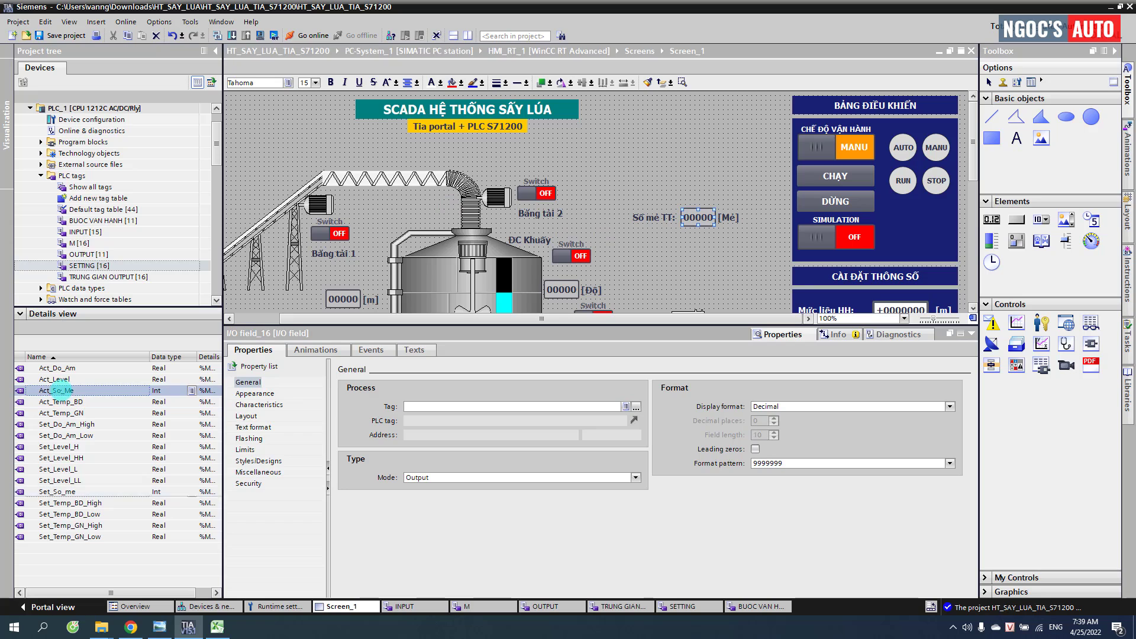
left_click_drag(434, 400, 434, 401)
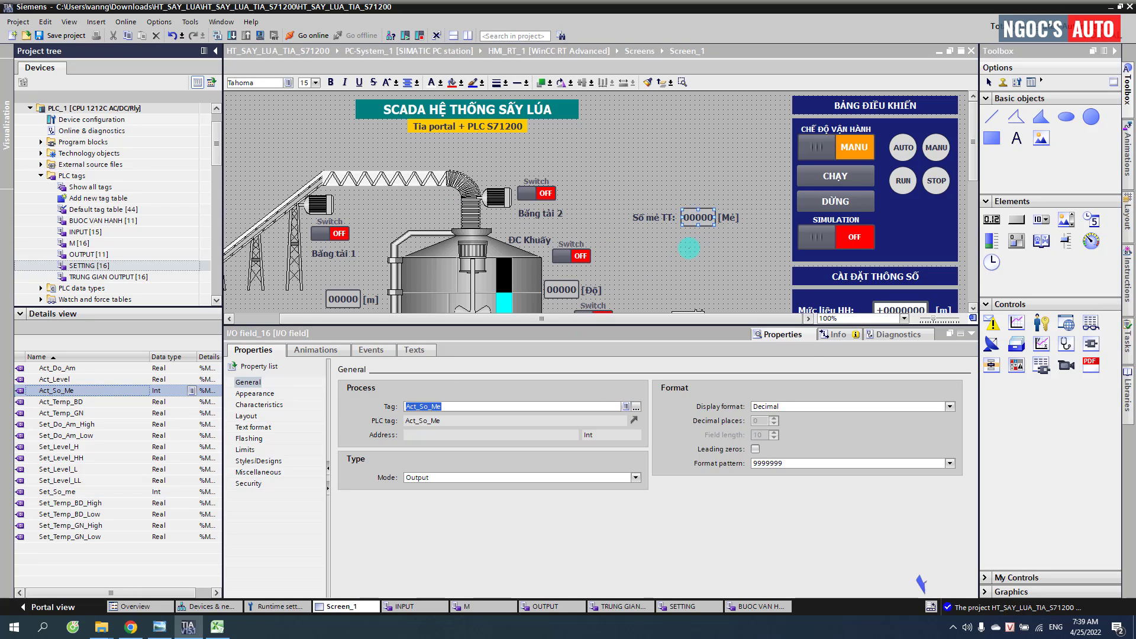
left_click(683, 224)
Step: Link the silo's [Độ] output field to the Act_Do_Am tag and its [m] output field to Act_Level
scroll(644, 222, "down", 3)
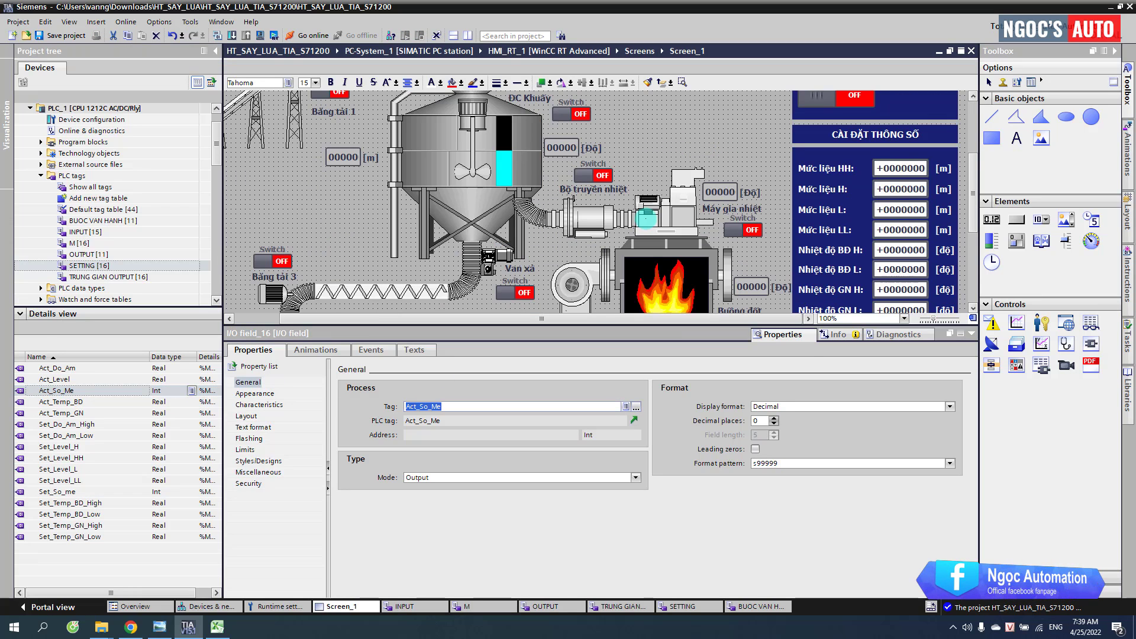
scroll(645, 221, "up", 3)
scroll(646, 218, "down", 1)
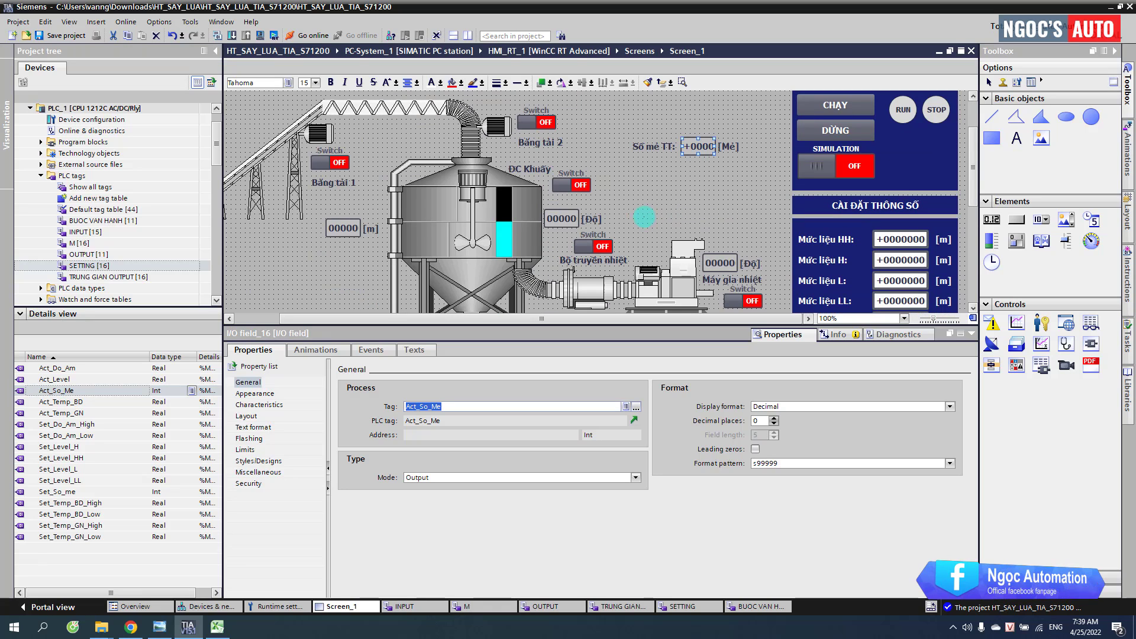
left_click(545, 218)
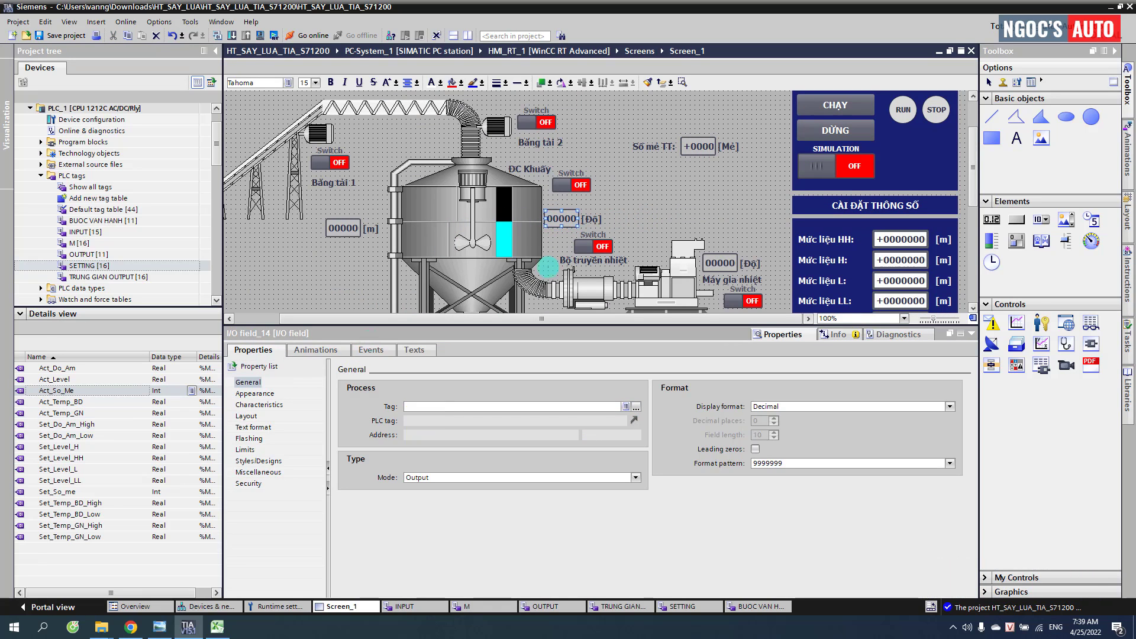
left_click(137, 368)
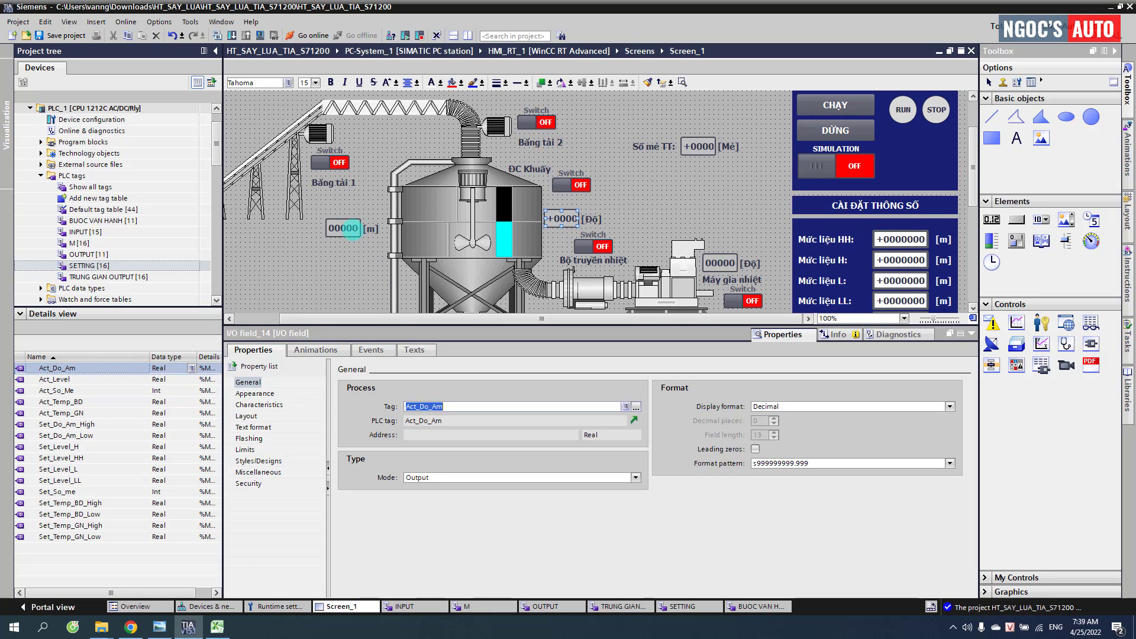
left_click(336, 233)
left_click_drag(59, 379, 410, 407)
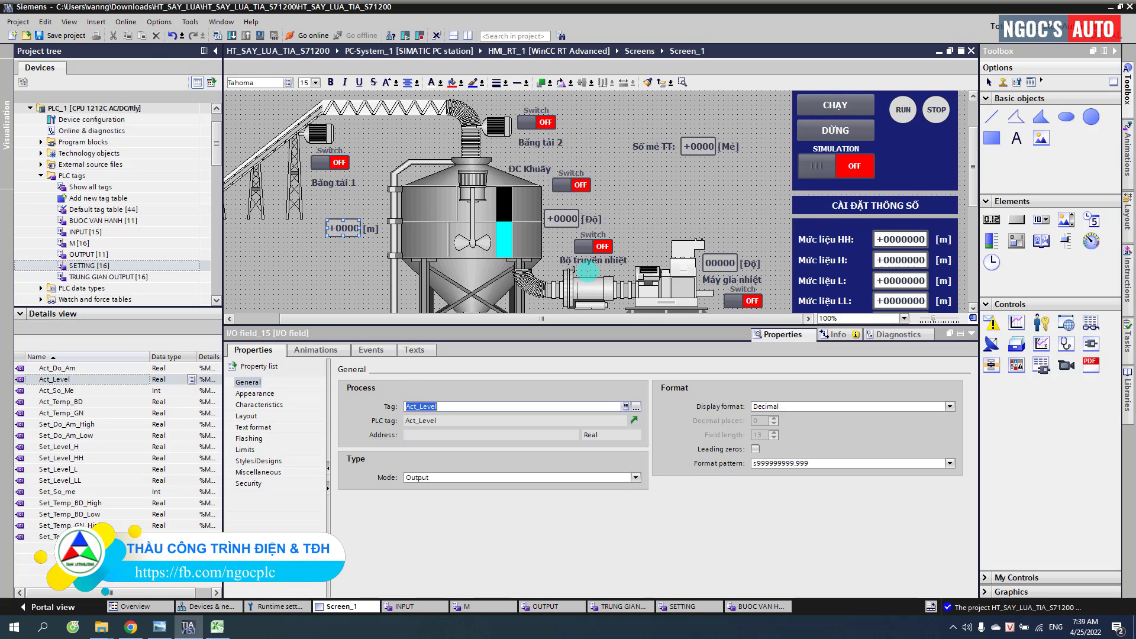
Step: Link the Máy gia nhiệt temperature field to Act_Temp_GN and the Buồng đốt temperature field to Act_Temp_BD
scroll(592, 208, "down", 5)
left_click(720, 121)
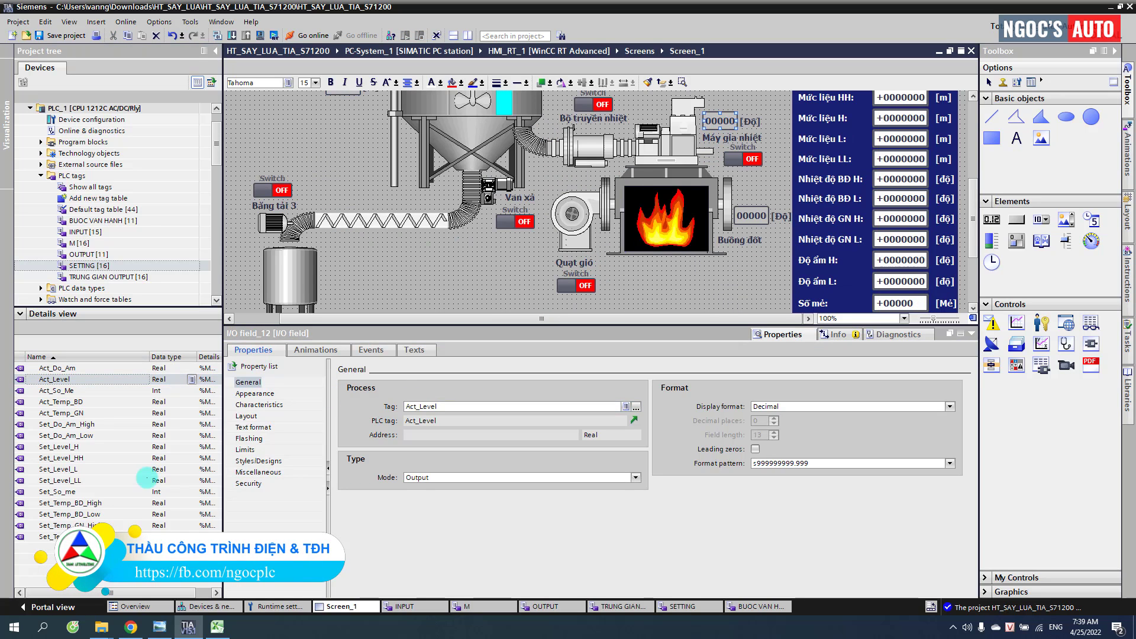
left_click(51, 413)
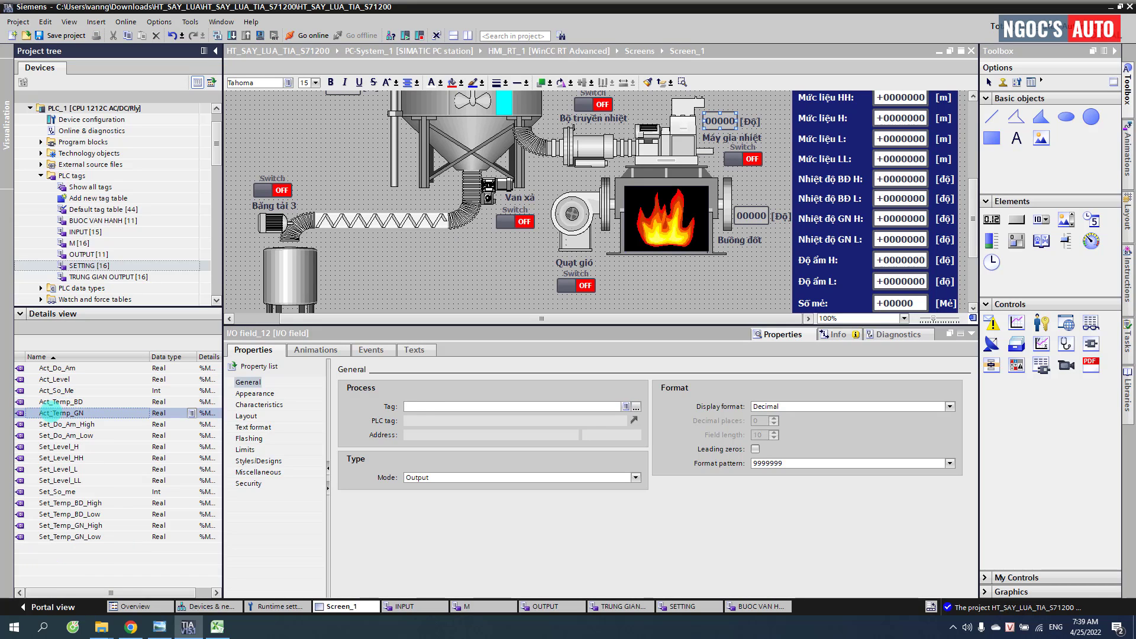
left_click_drag(51, 413, 405, 407)
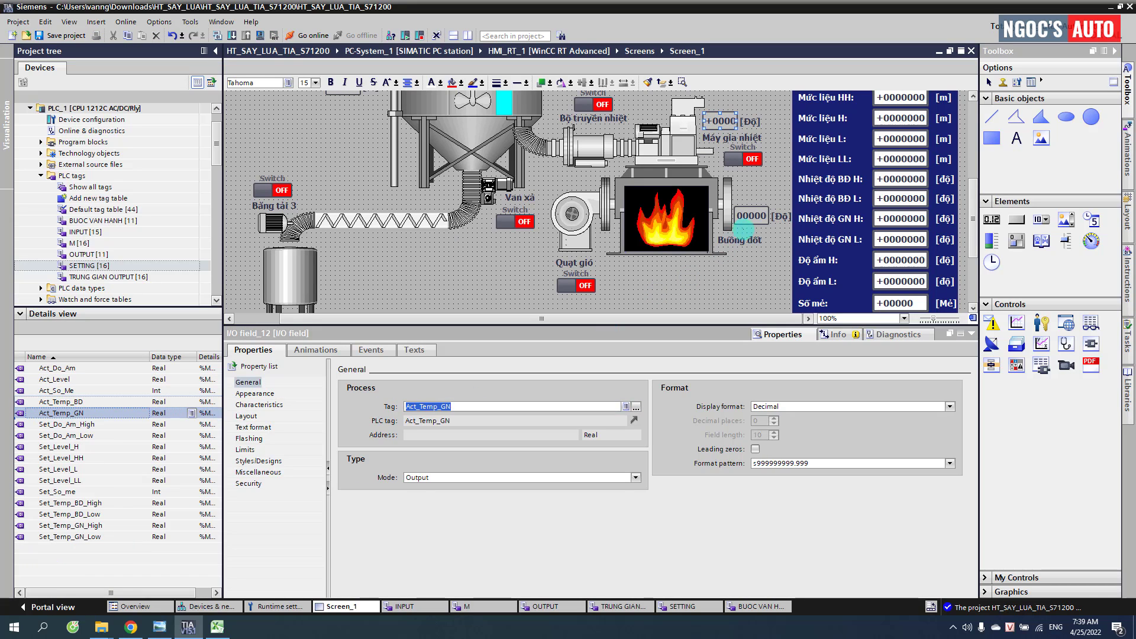
left_click(752, 215)
left_click_drag(68, 402, 438, 407)
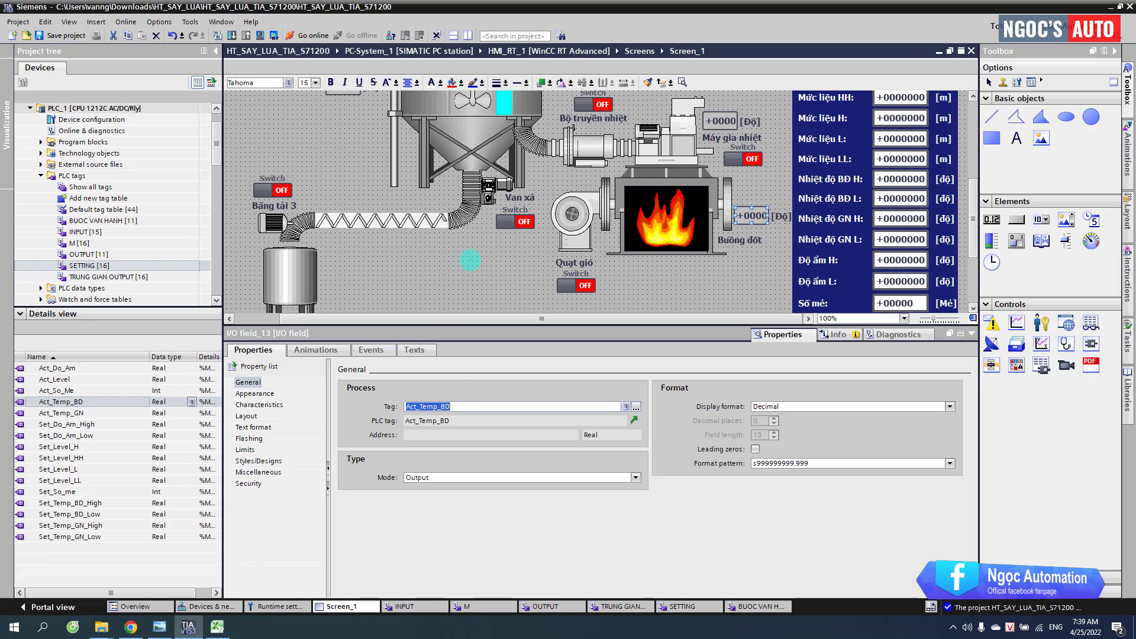
Step: Select all the equipment switches on the screen and add the SetBit function to their Switch ON event
scroll(468, 237, "up", 5)
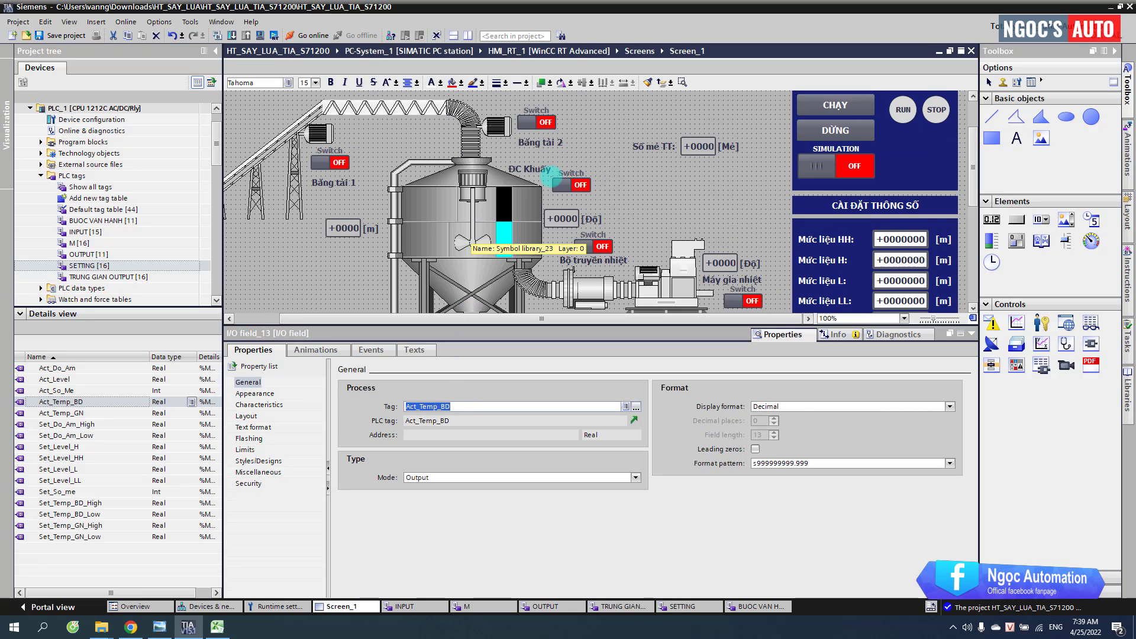
left_click(326, 158)
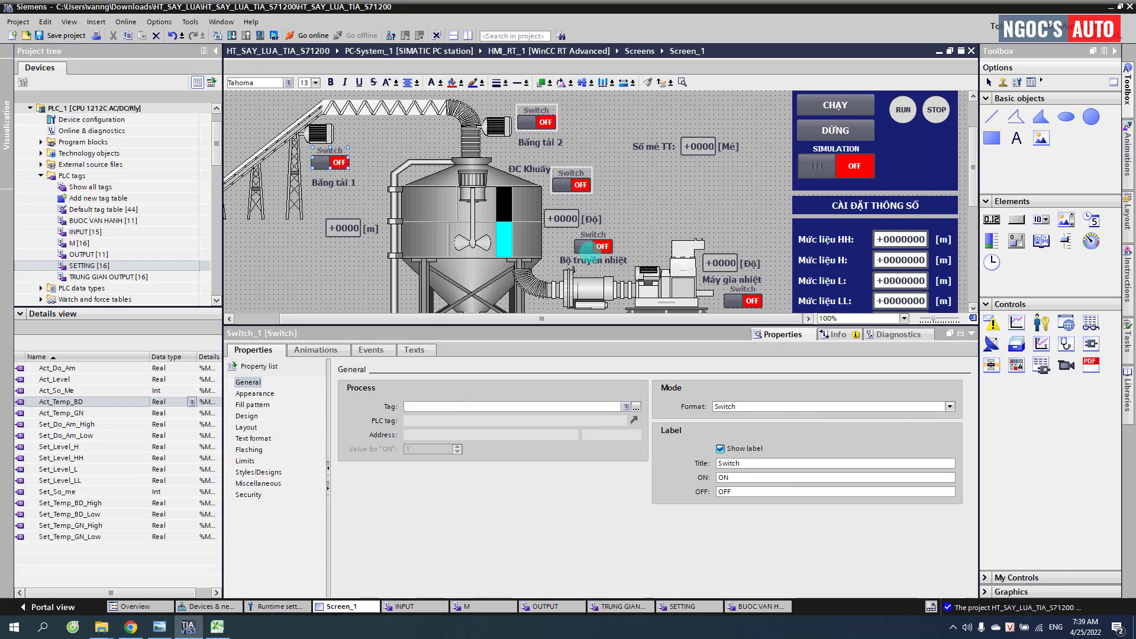
scroll(677, 258, "down", 5)
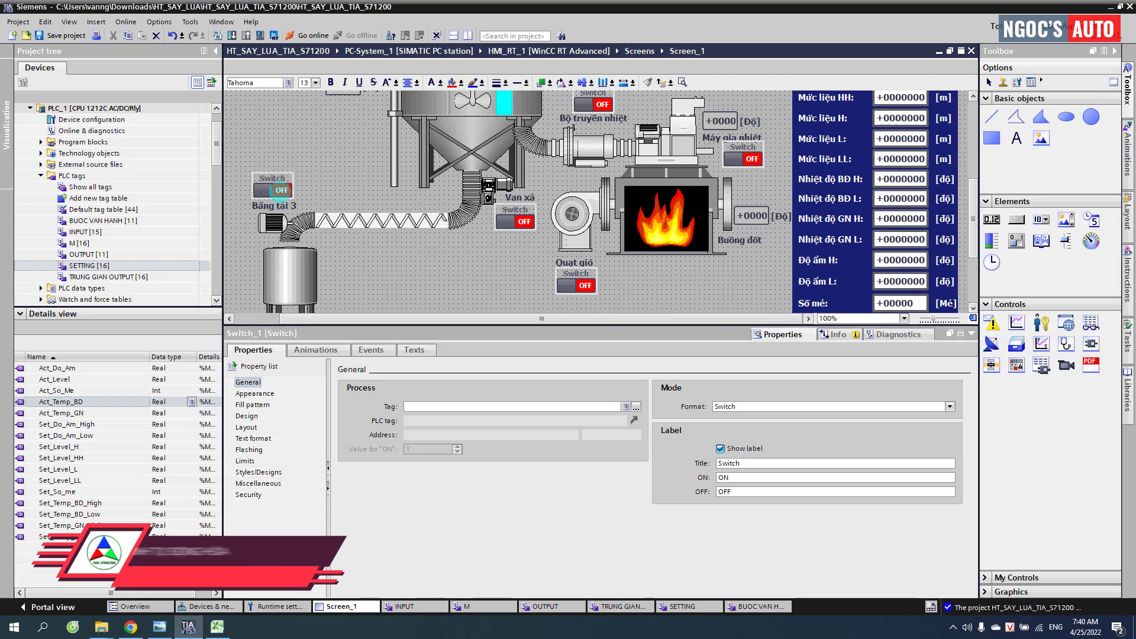
scroll(371, 193, "up", 5)
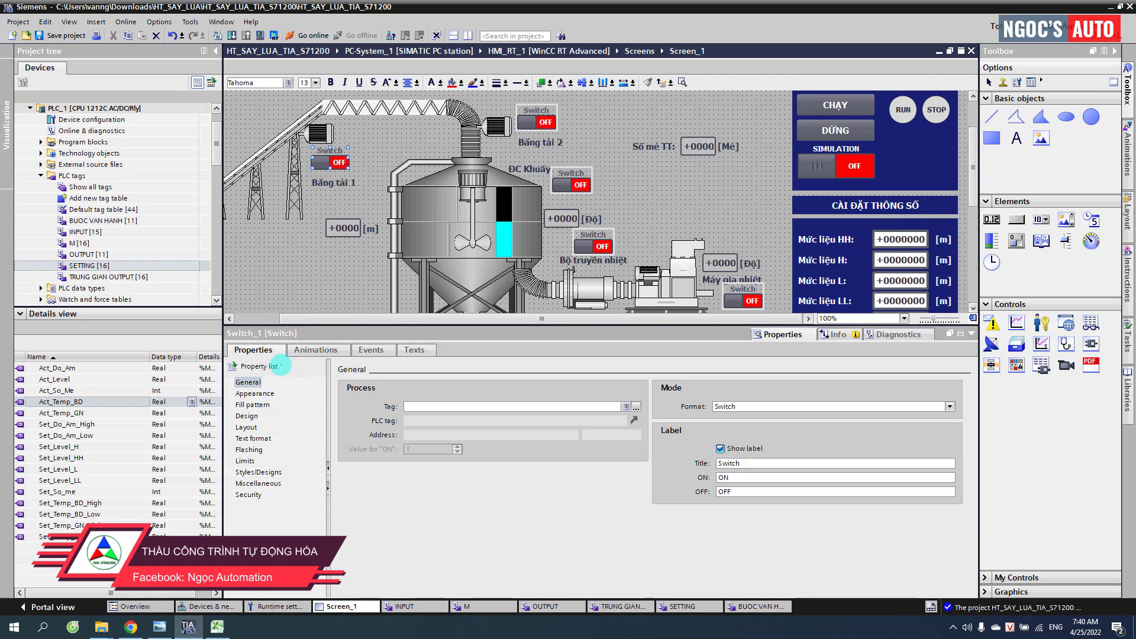
left_click(371, 350)
left_click(263, 404)
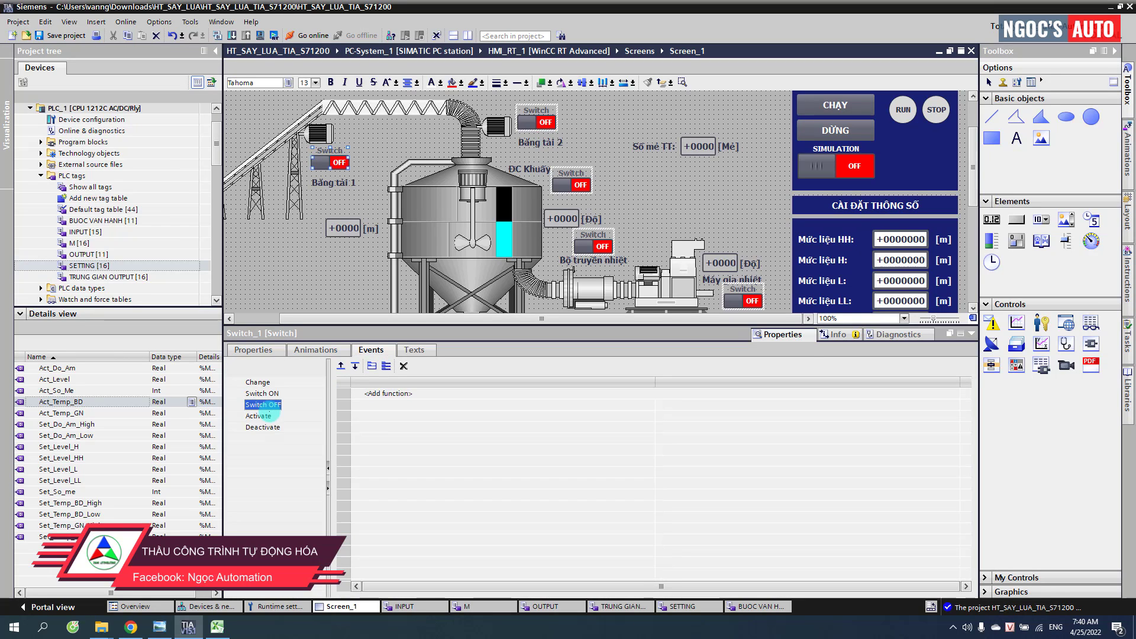
left_click(263, 394)
left_click(368, 393)
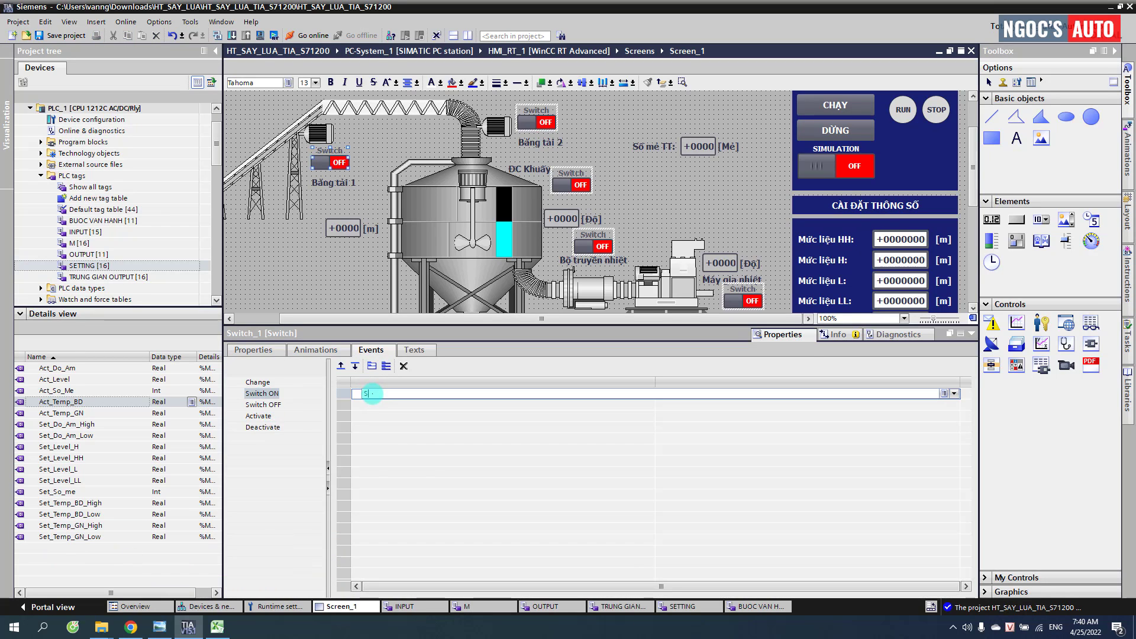
type("SET")
left_click(381, 414)
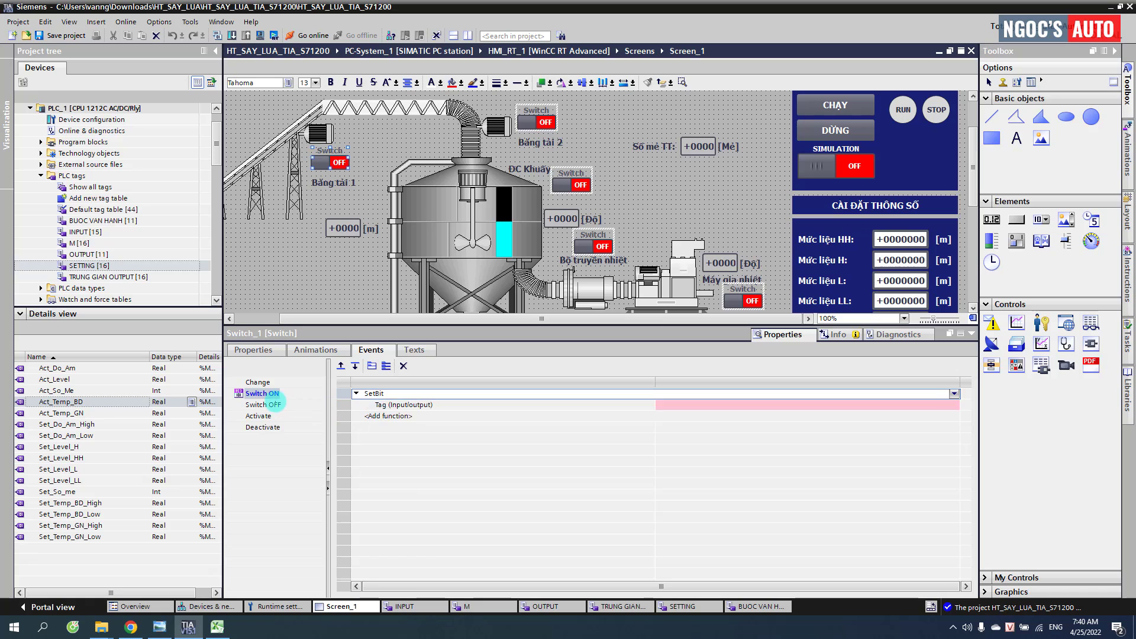
Step: Add the ResetBit function to the Switch OFF event of the selected equipment switches
left_click(277, 403)
left_click(391, 393)
type("RE")
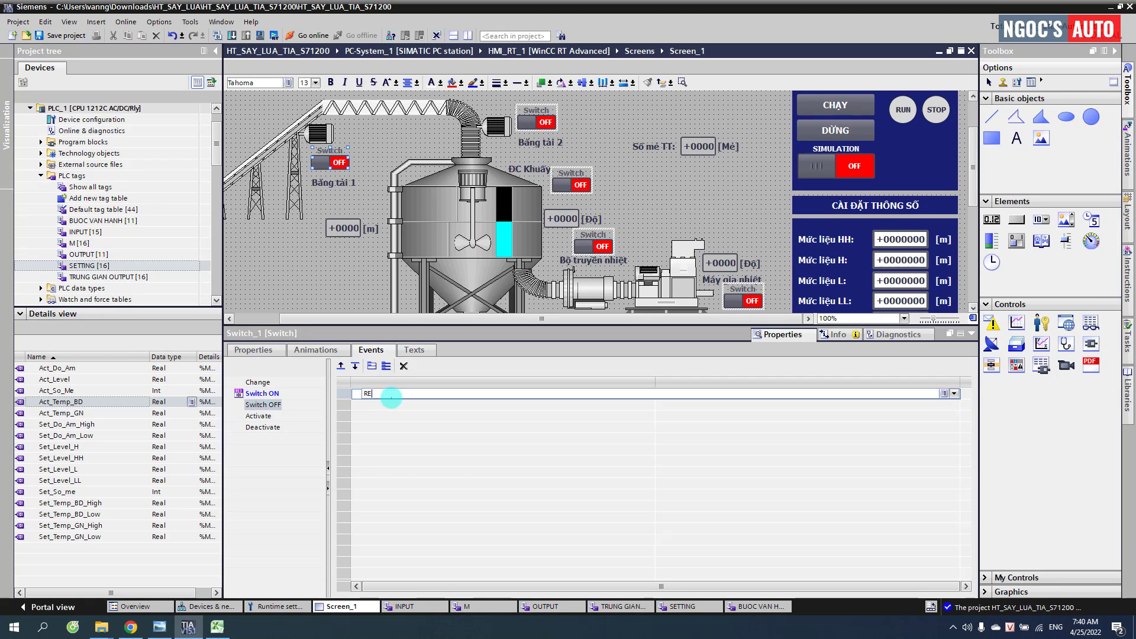
type("SETBIT")
key("Return")
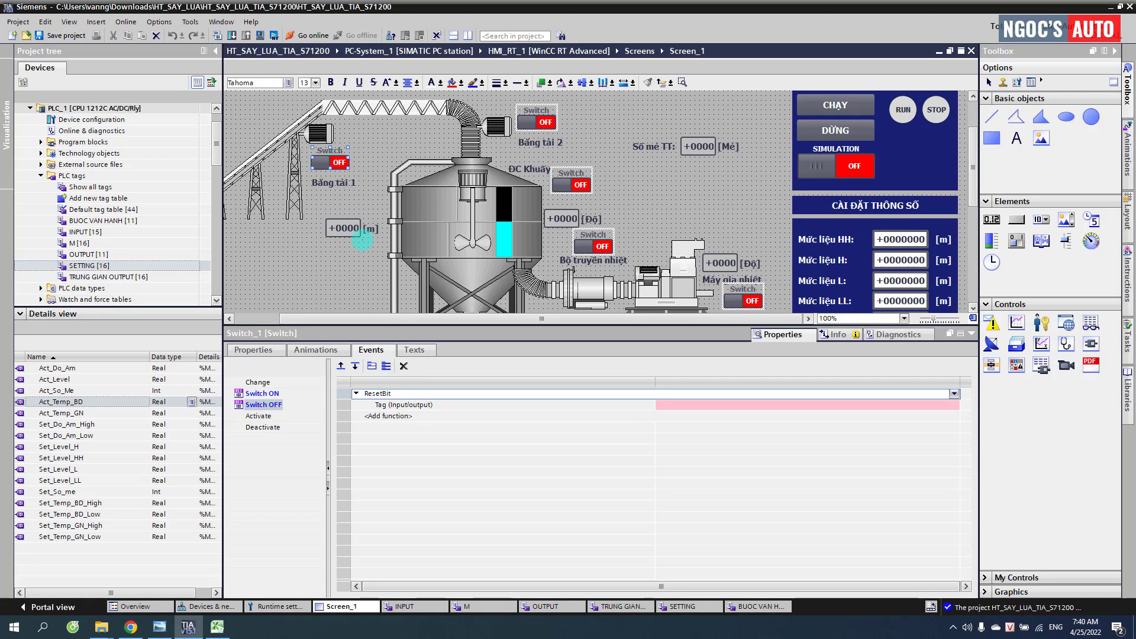
Step: Assign the M_BT1 tag from the M table to the Băng tải 1 switch's ResetBit and SetBit functions and its process tag
left_click(359, 172)
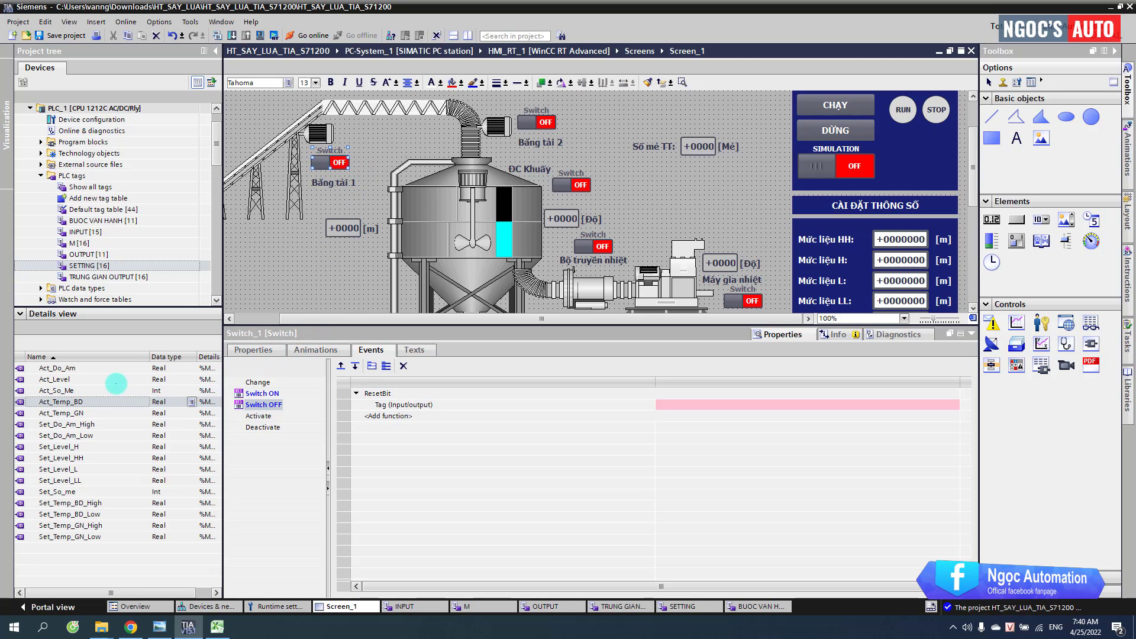
left_click(94, 243)
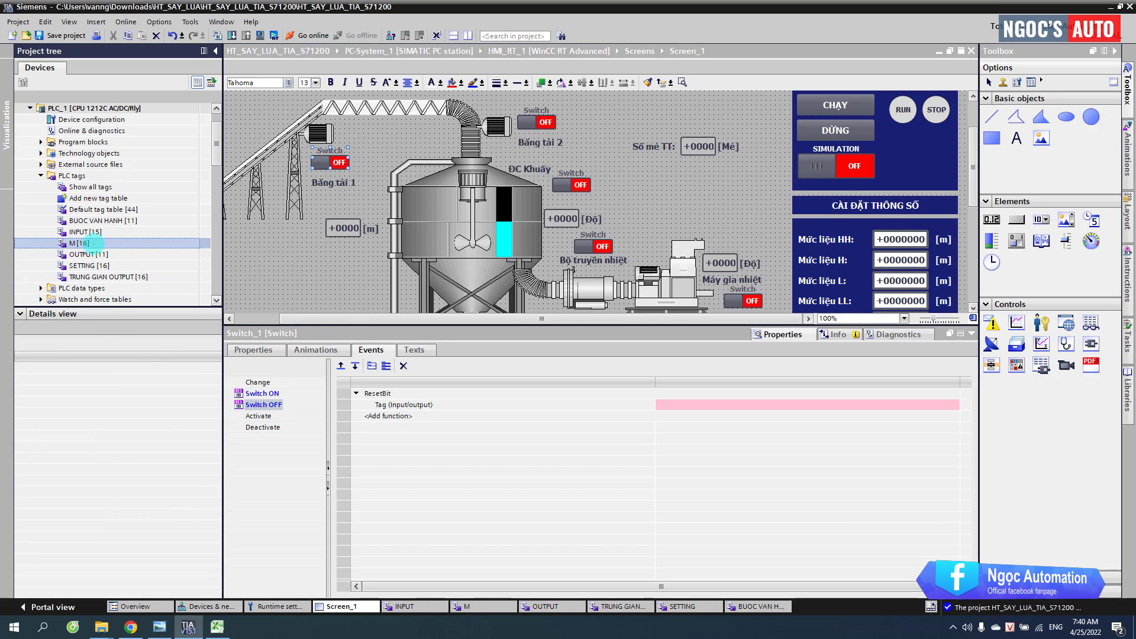
left_click(49, 391)
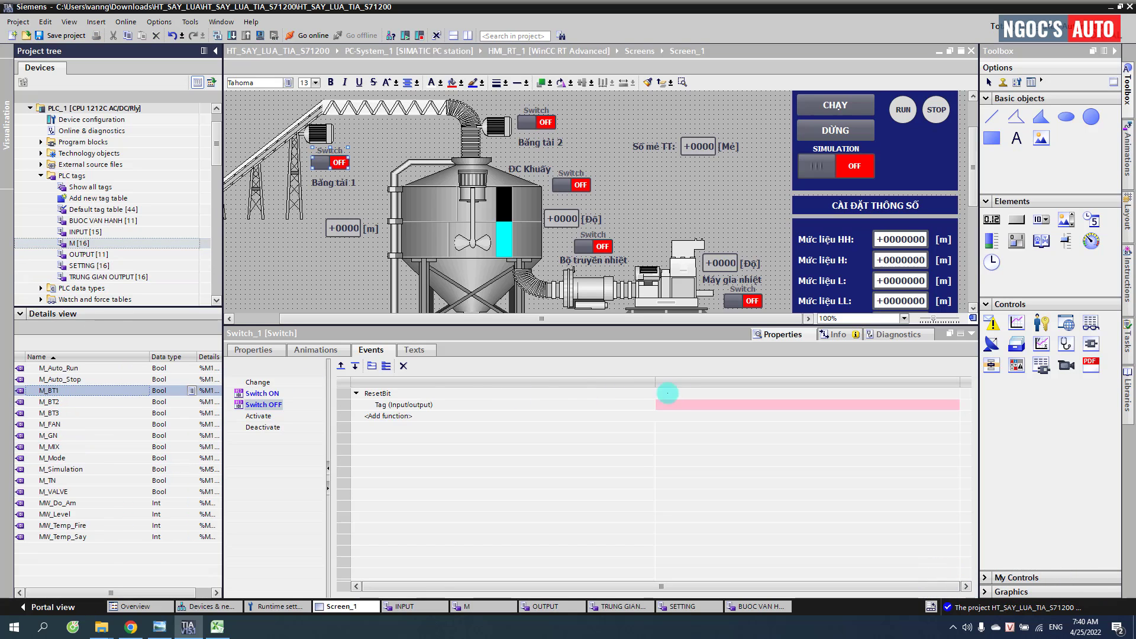
left_click_drag(668, 393, 672, 406)
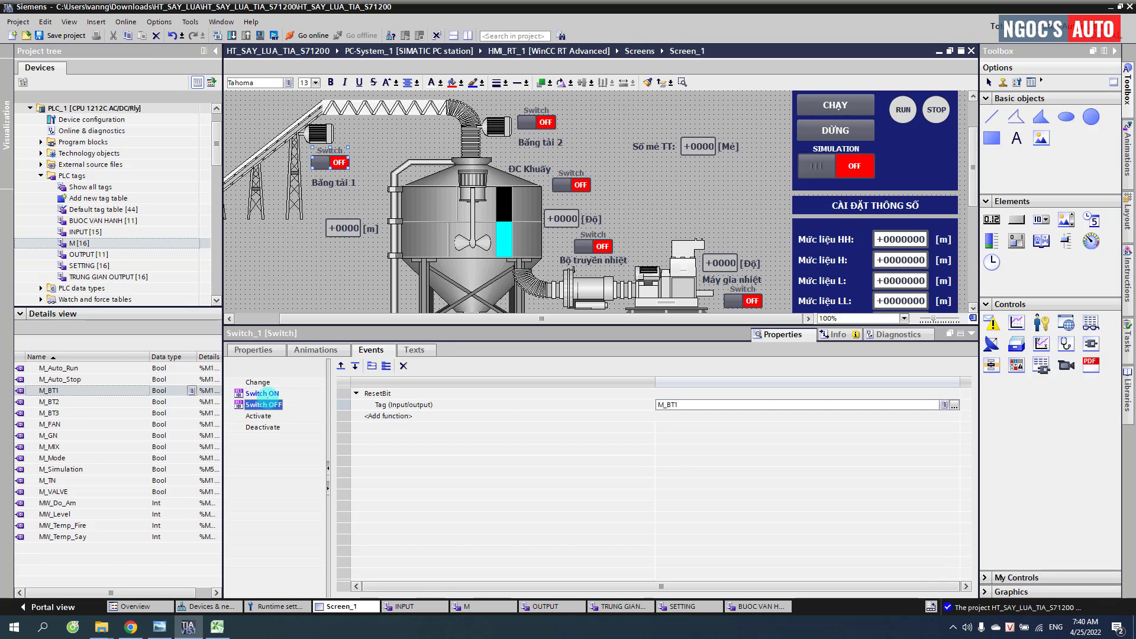
left_click(261, 393)
left_click_drag(112, 391, 673, 405)
left_click(256, 350)
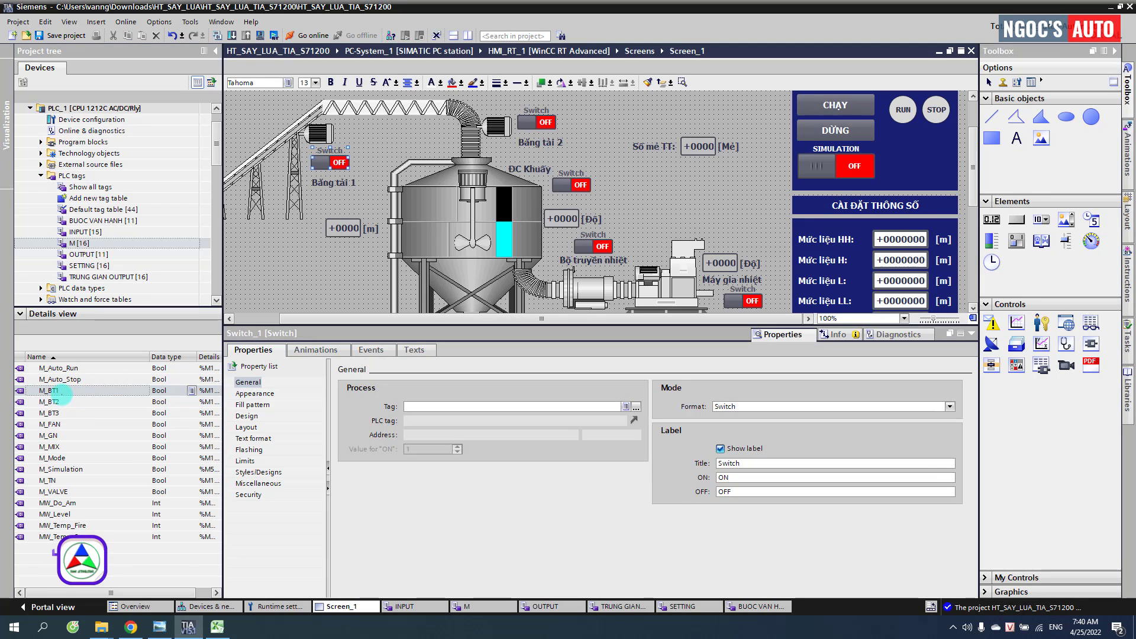
left_click_drag(64, 391, 421, 405)
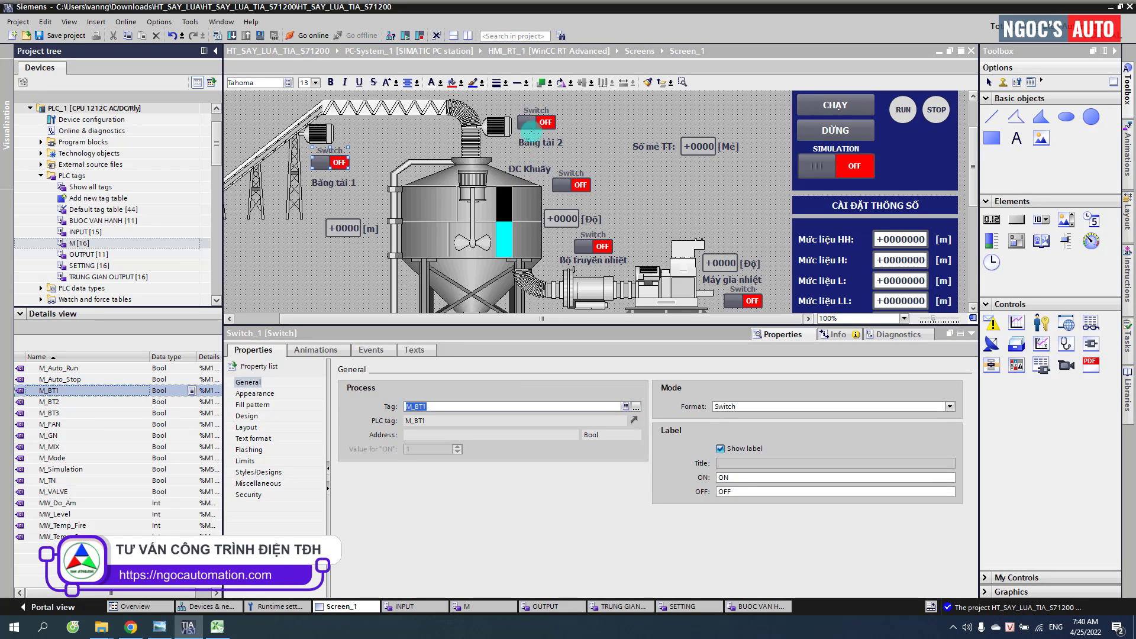
Step: Assign the M_BT2 tag to the Băng tải 2 switch's process tag and to its SetBit and ResetBit functions
left_click(537, 121)
left_click(62, 409)
left_click_drag(53, 403, 364, 425)
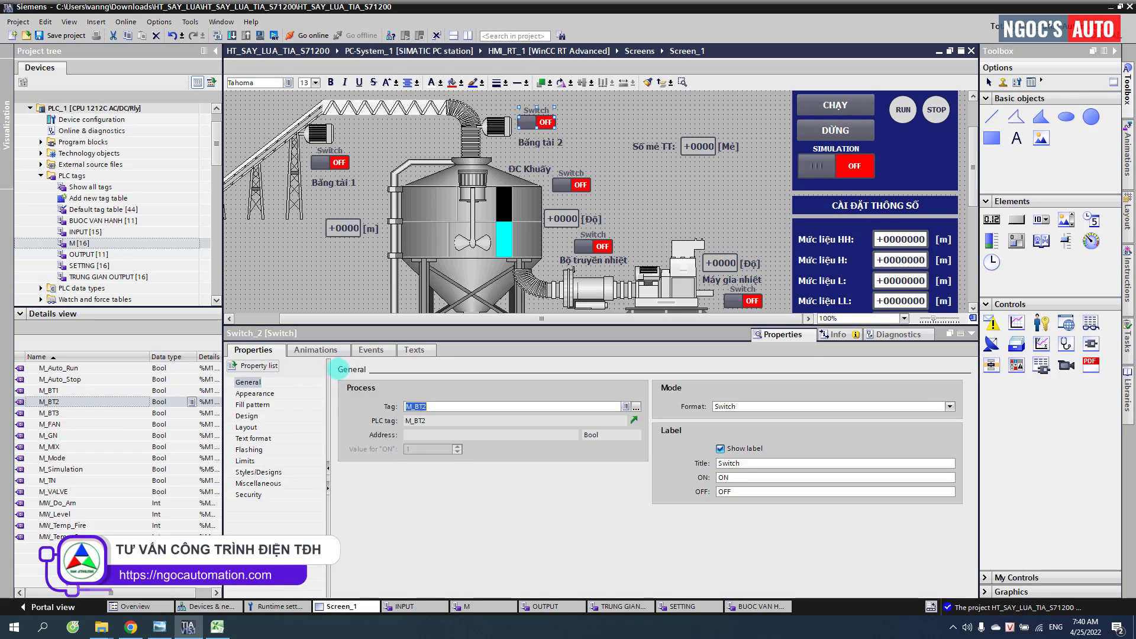
left_click(371, 349)
left_click_drag(65, 402, 668, 403)
left_click(260, 404)
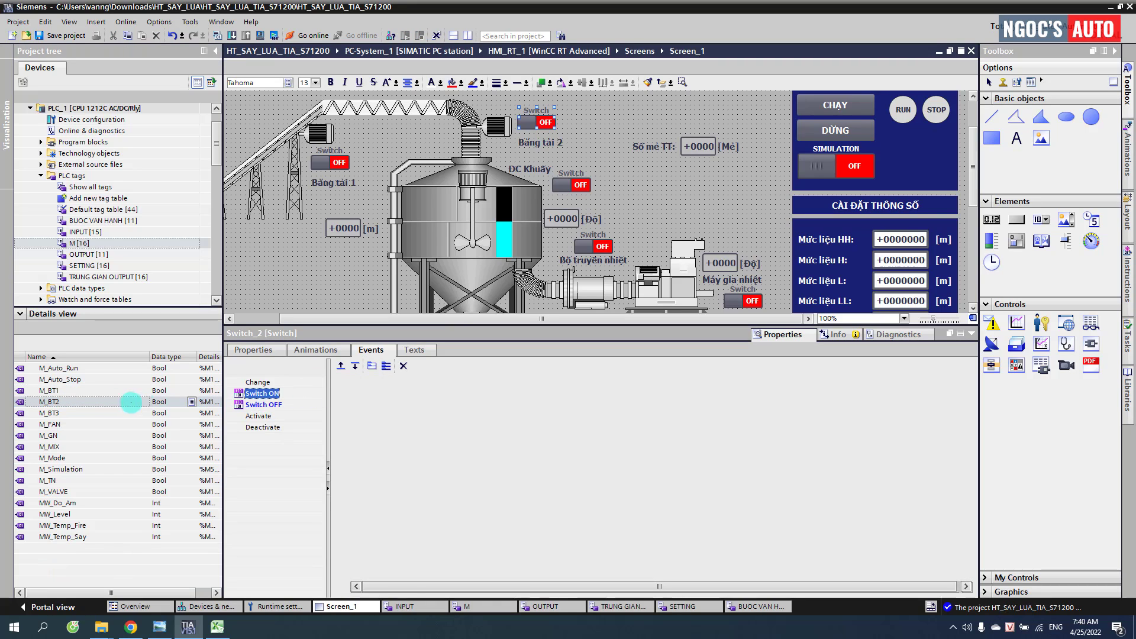
left_click_drag(52, 402, 667, 404)
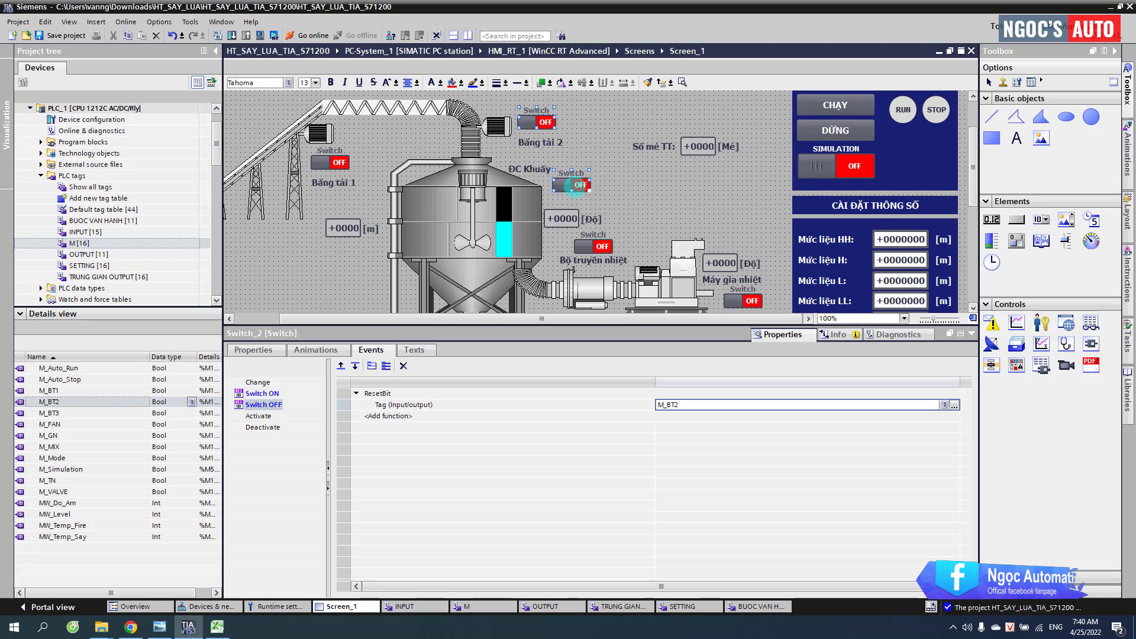
Step: Assign the M_MIX tag to the ĐC Khuấy switch's ResetBit and SetBit functions and to its process tag
left_click(575, 185)
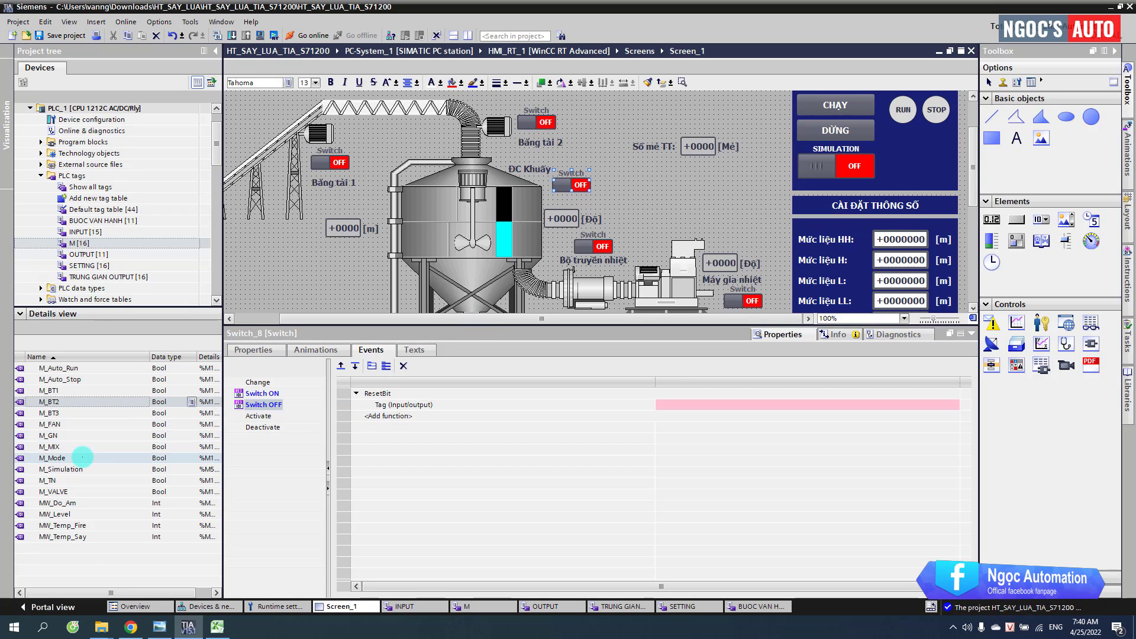
left_click(44, 447)
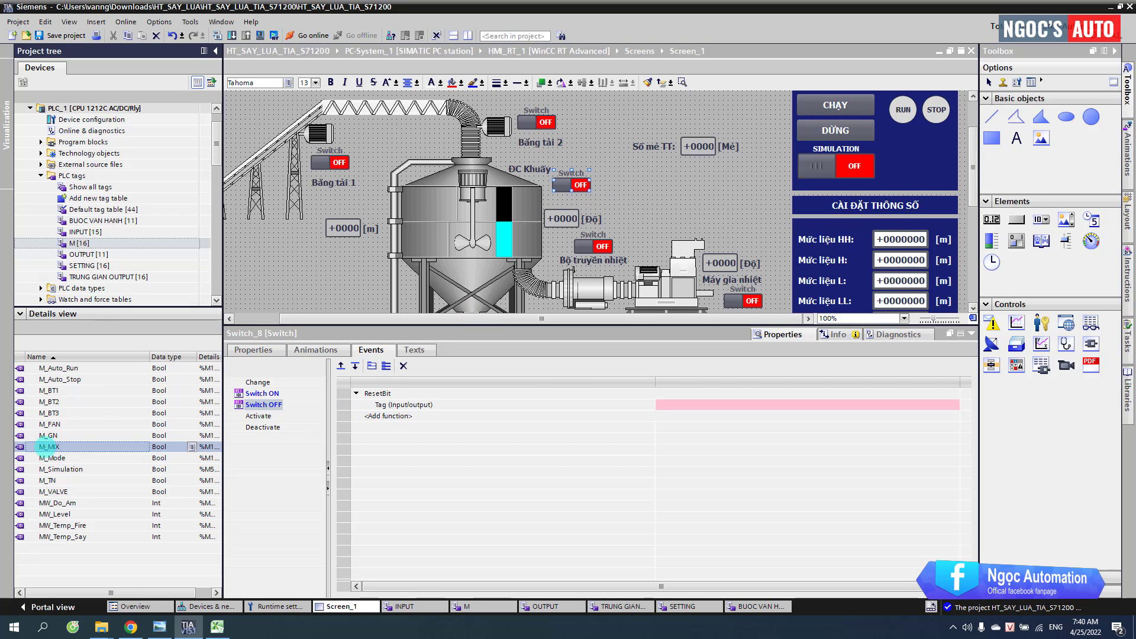
left_click_drag(693, 385, 672, 404)
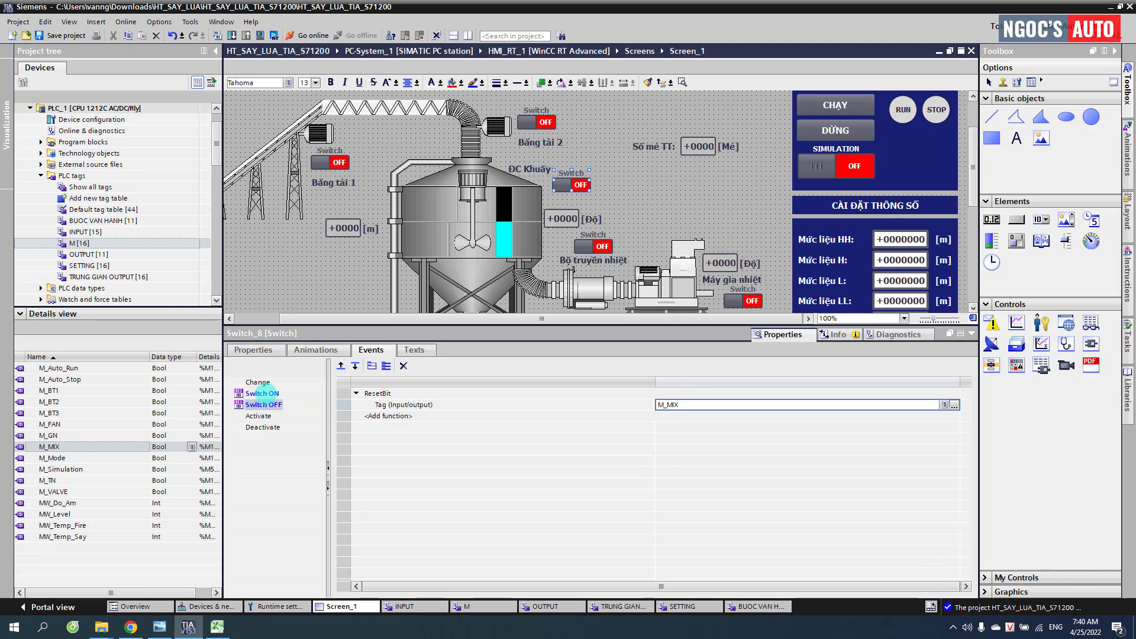
left_click(261, 393)
left_click_drag(83, 451, 669, 405)
left_click(309, 350)
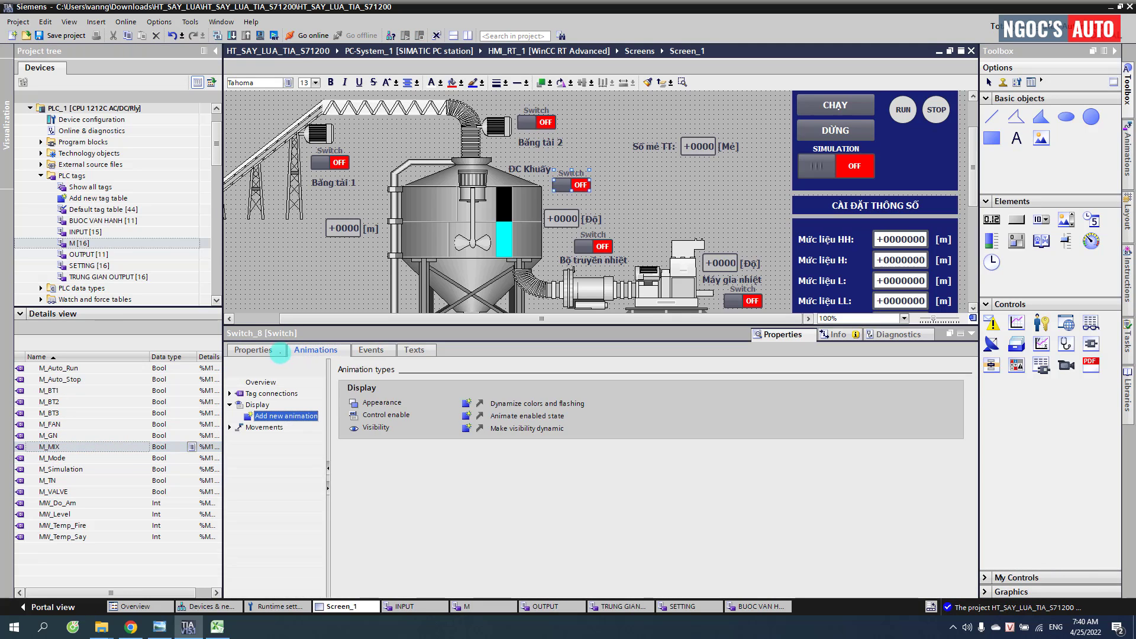
left_click(260, 349)
left_click_drag(123, 445, 426, 406)
Step: Assign the M_TN tag to the Bộ truyền nhiệt switch's process tag and to its SetBit and ResetBit functions
left_click(593, 246)
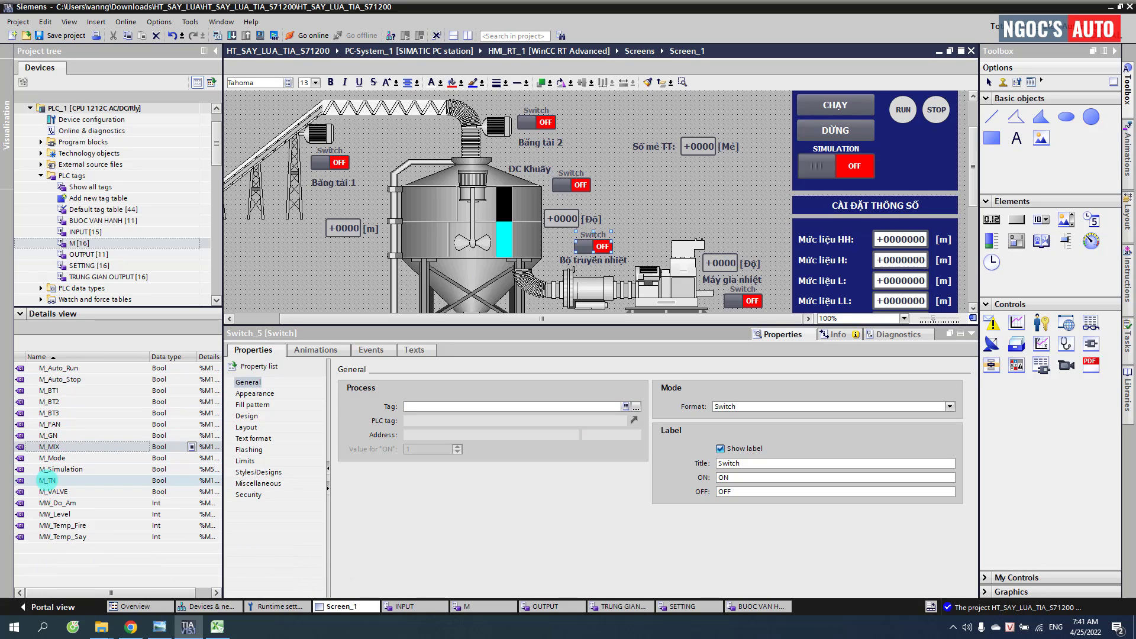
left_click_drag(50, 480, 432, 409)
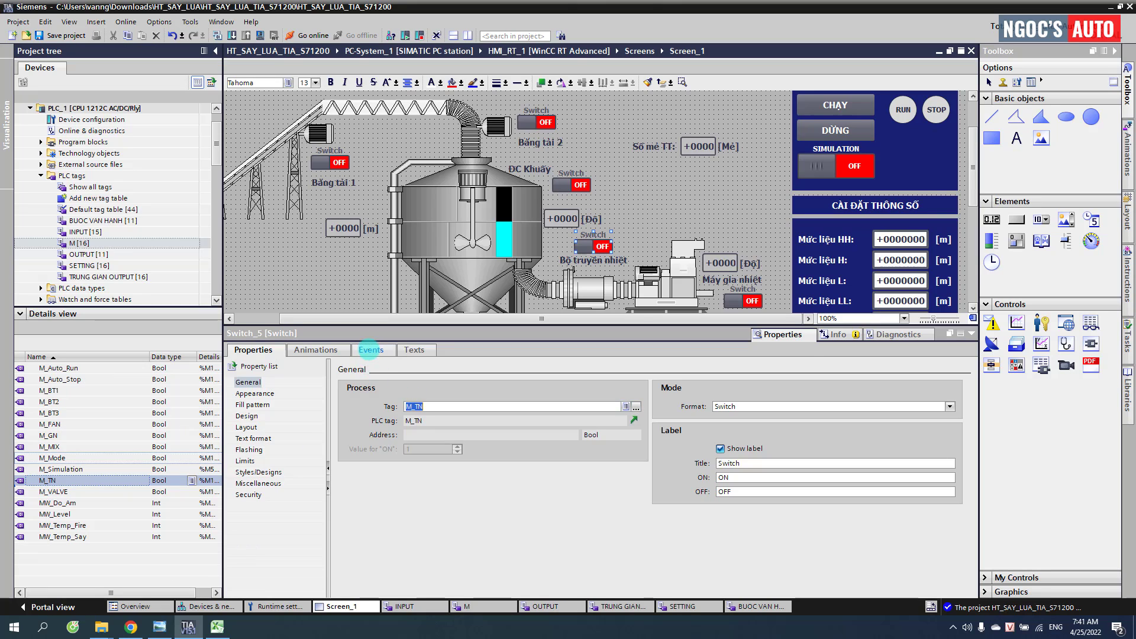
left_click(371, 350)
left_click_drag(672, 412, 700, 406)
left_click(275, 404)
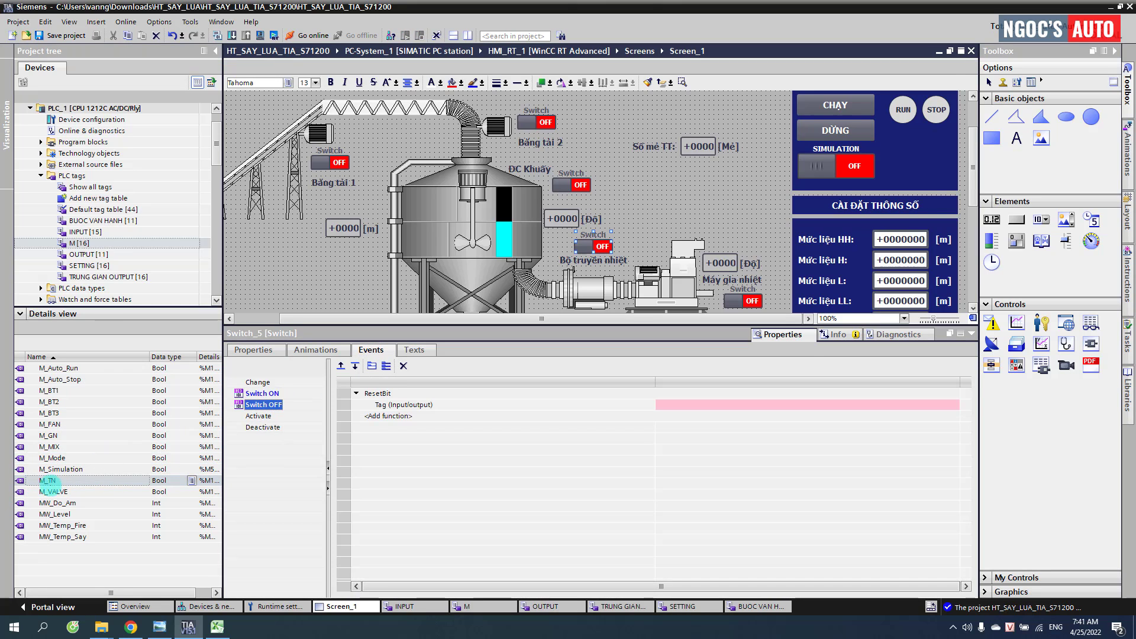
left_click_drag(50, 480, 673, 403)
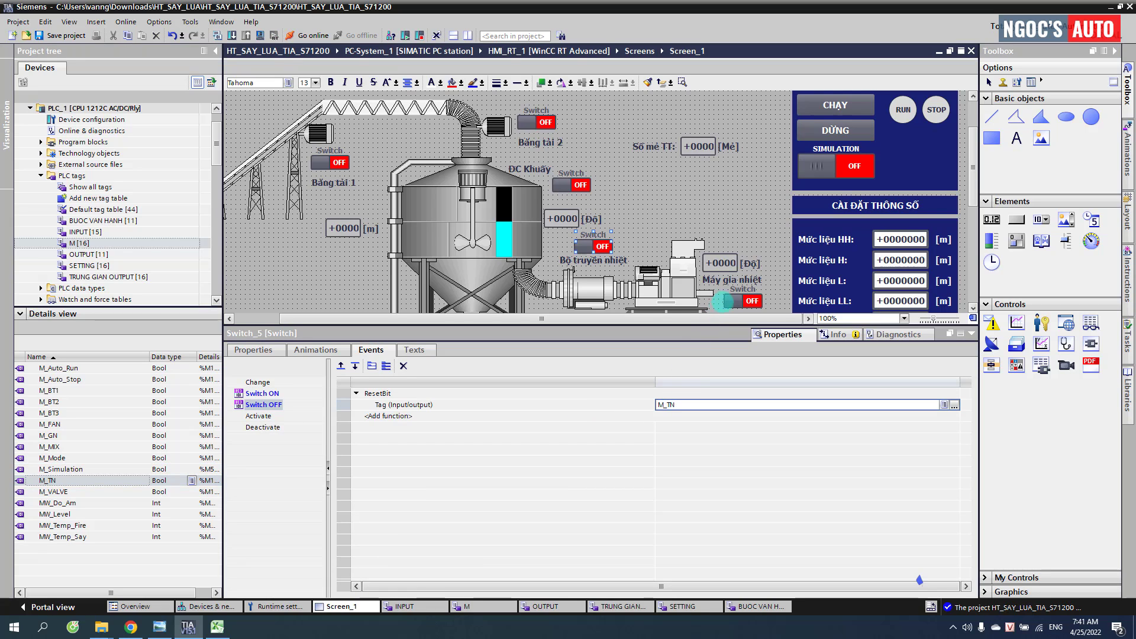
Step: Assign the M_GN tag to the Máy gia nhiệt switch's ResetBit and SetBit functions and to its process tag
left_click(736, 299)
left_click(52, 436)
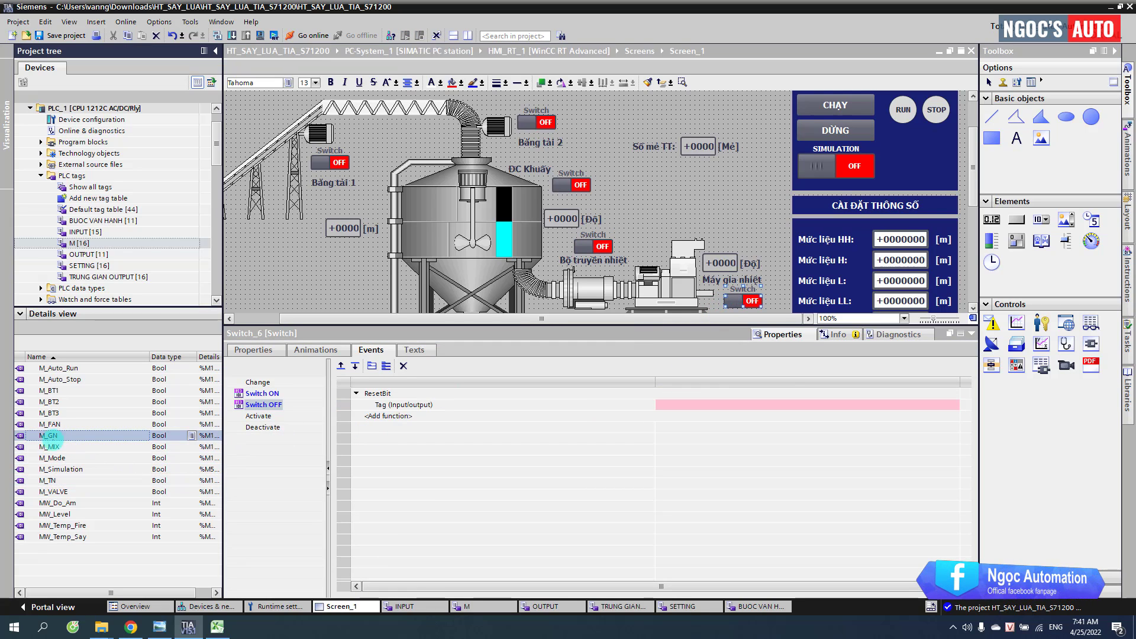
left_click_drag(147, 424, 658, 406)
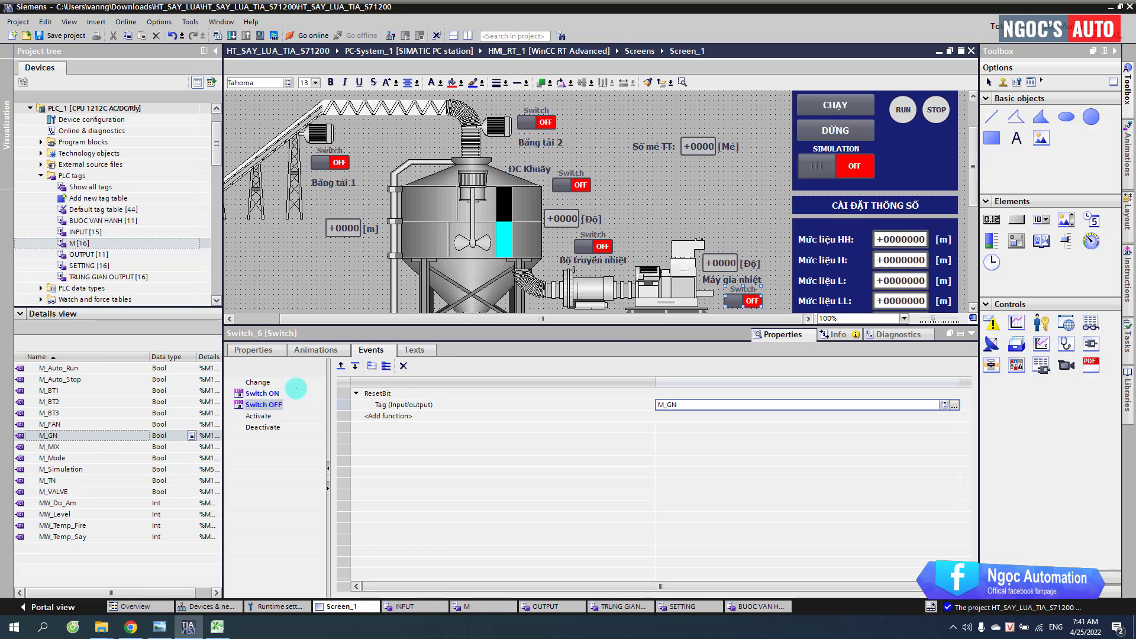
left_click(265, 394)
left_click_drag(52, 436, 669, 404)
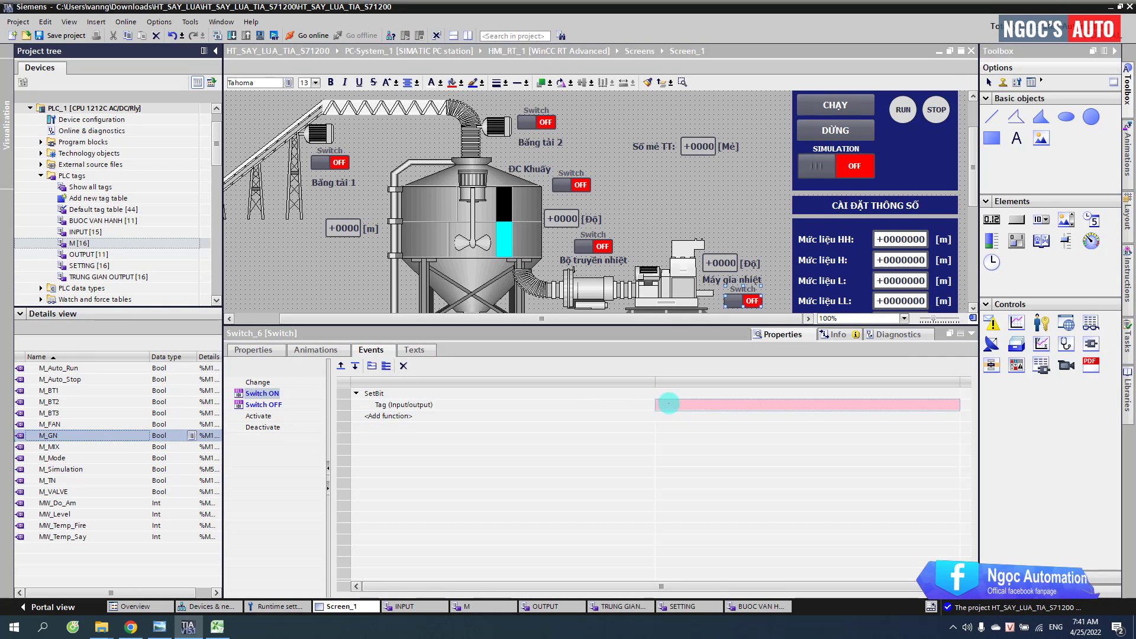
left_click(254, 350)
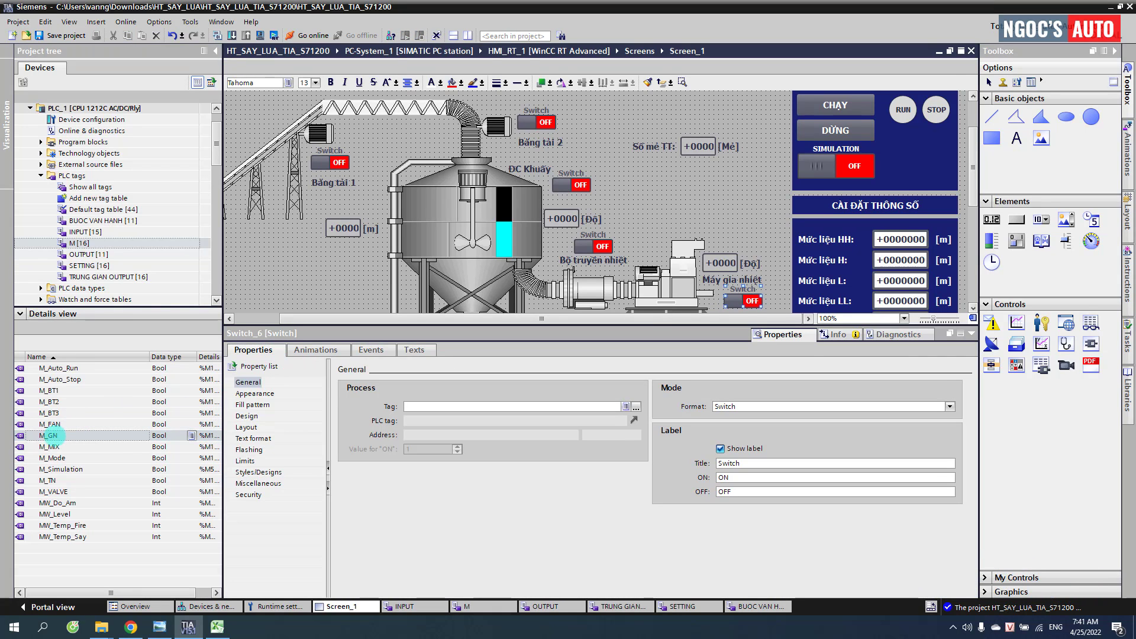
left_click_drag(52, 436, 410, 406)
Step: Assign the M_FAN tag to the Quạt gió switch's process tag and to its SetBit and ResetBit functions
scroll(637, 254, "down", 3)
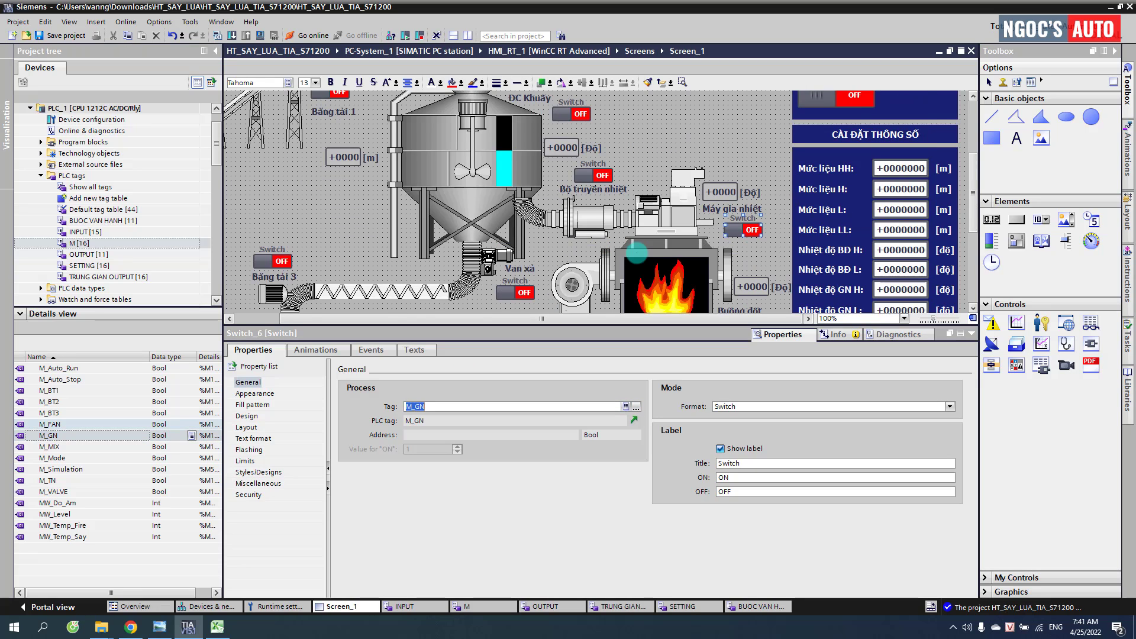
left_click(577, 286)
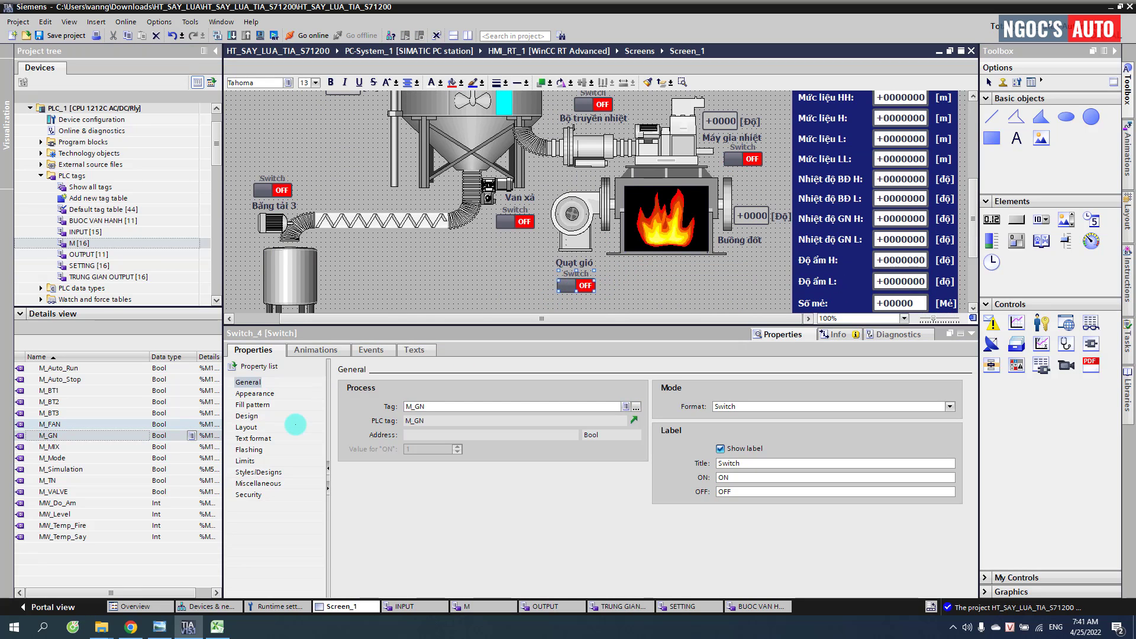
left_click_drag(52, 424, 416, 406)
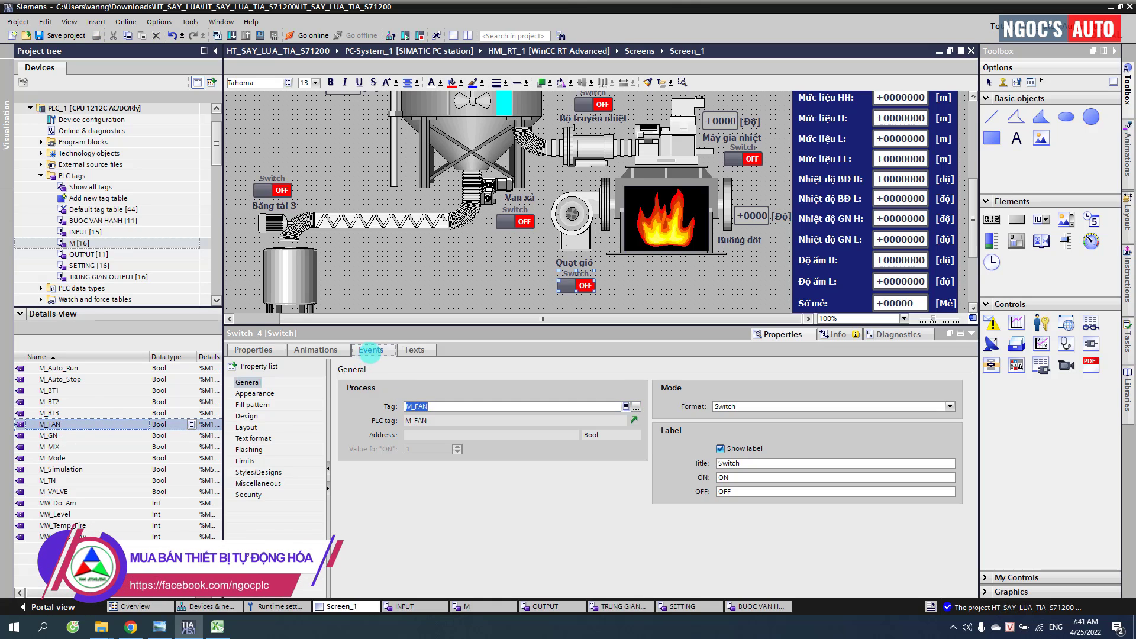
left_click(371, 349)
left_click_drag(661, 405, 661, 405)
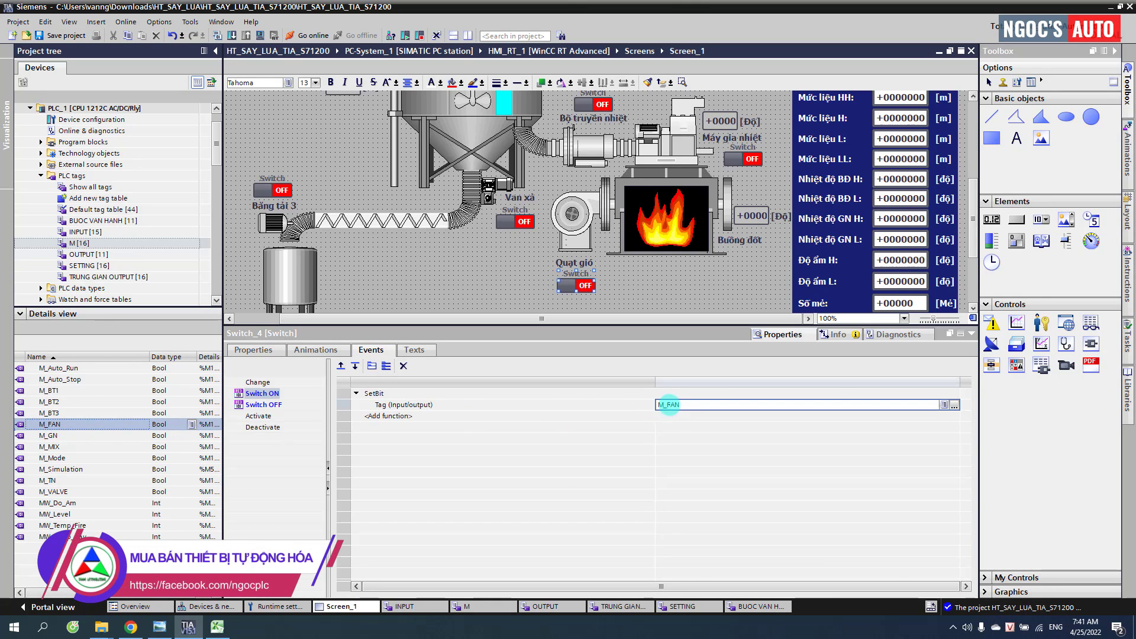
left_click(278, 395)
left_click(259, 405)
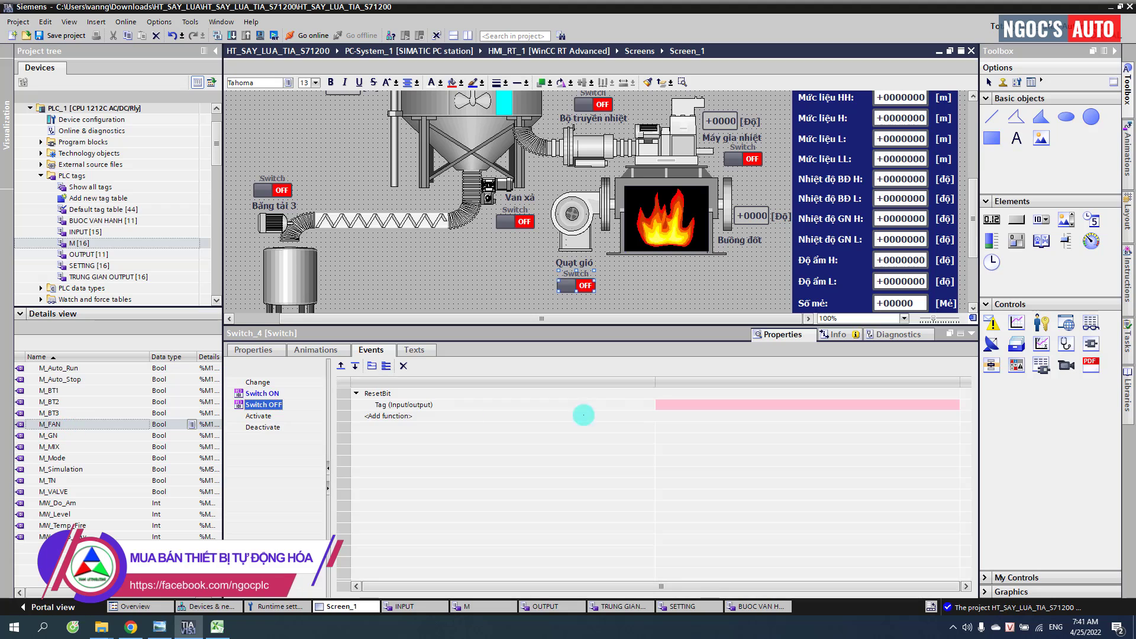
left_click_drag(666, 402, 666, 403)
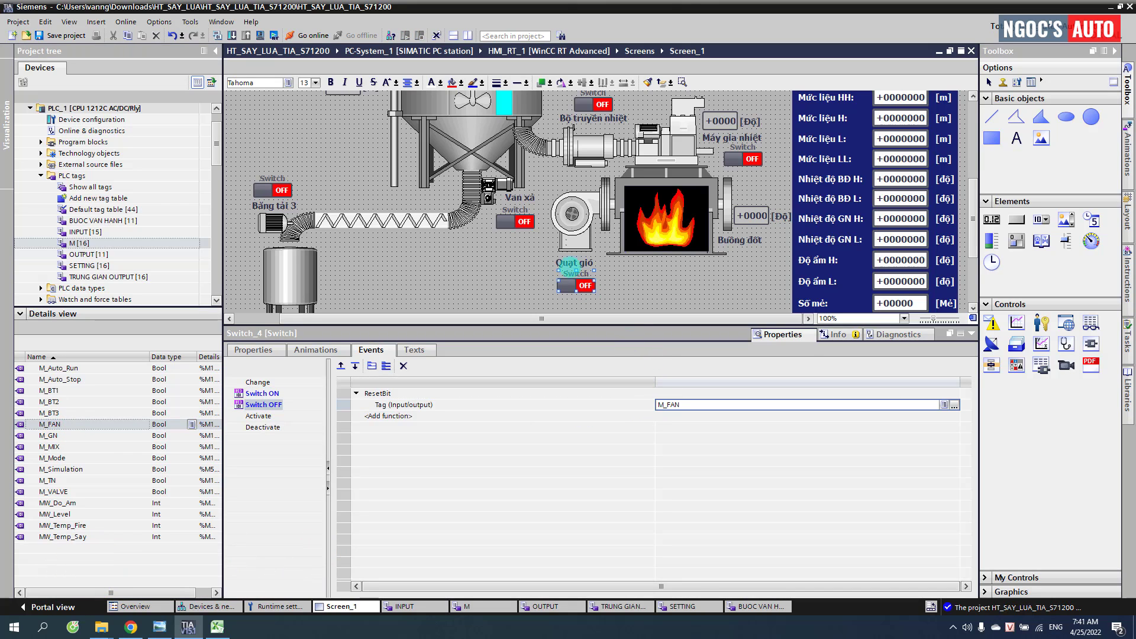
Step: Assign the M_VALVE tag to the Van xả switch's ResetBit and SetBit functions and to its process tag
left_click(524, 222)
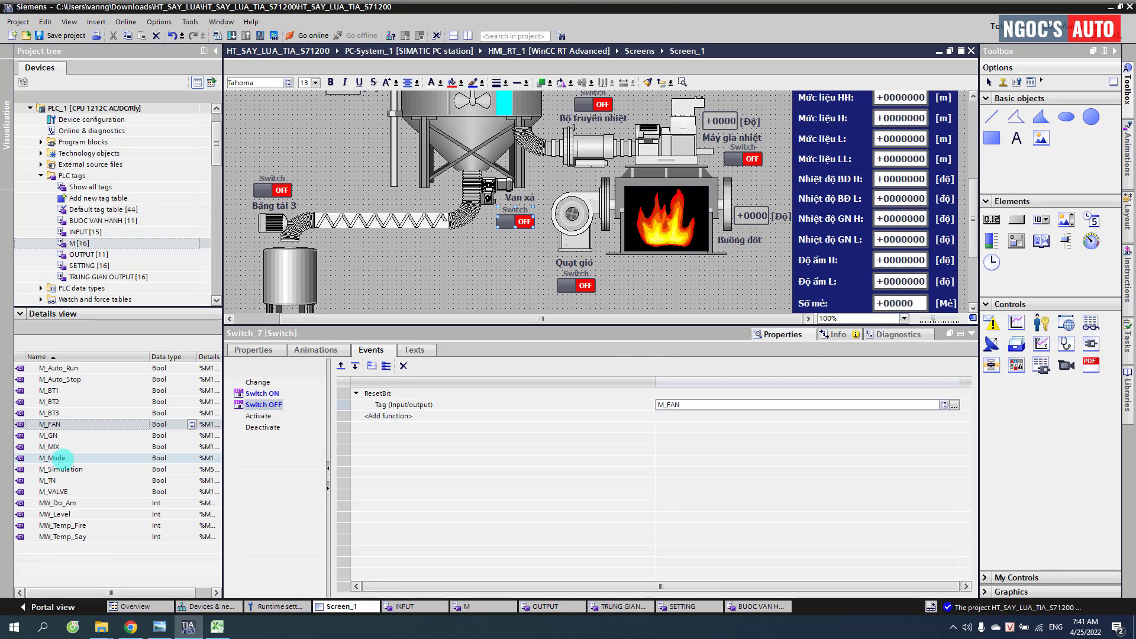
left_click(67, 491)
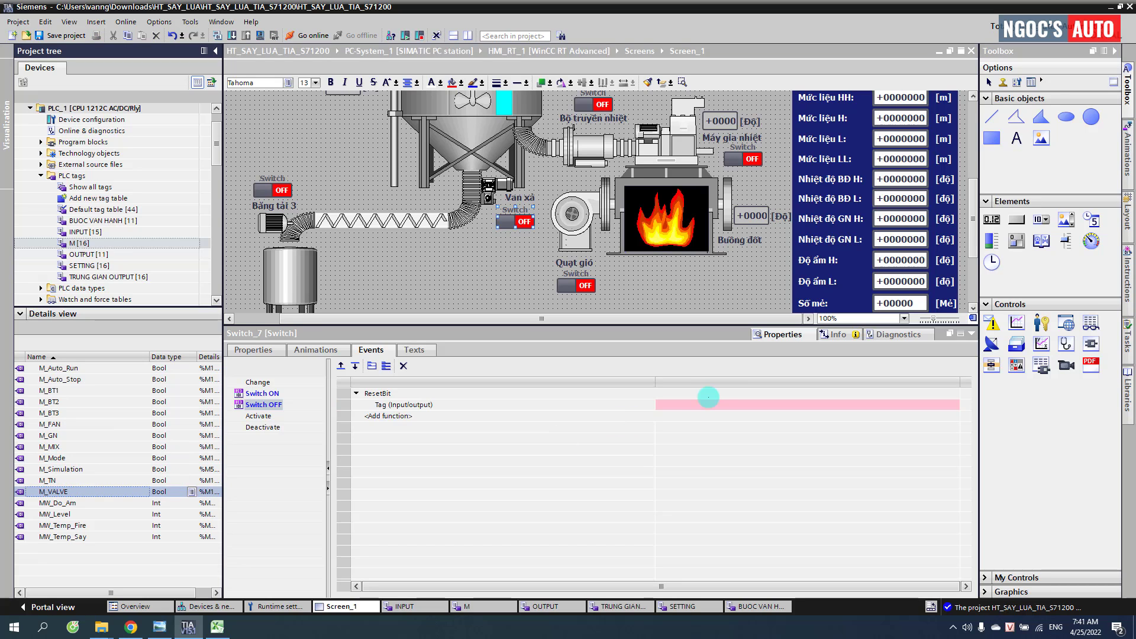
left_click_drag(709, 397, 691, 402)
left_click(317, 410)
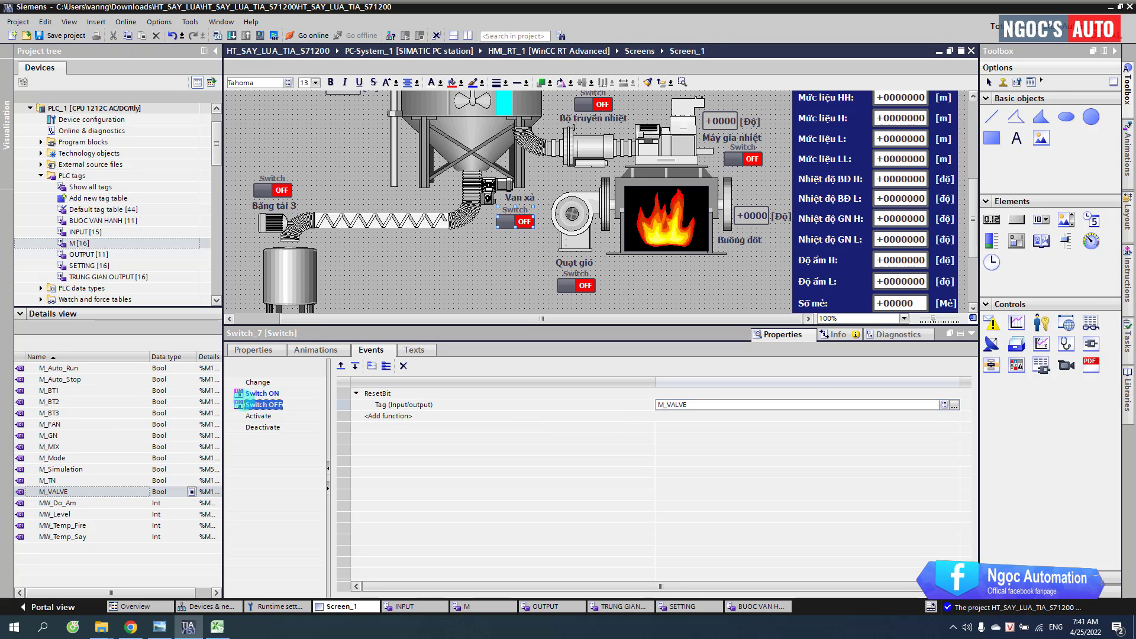
left_click(262, 393)
left_click(679, 404)
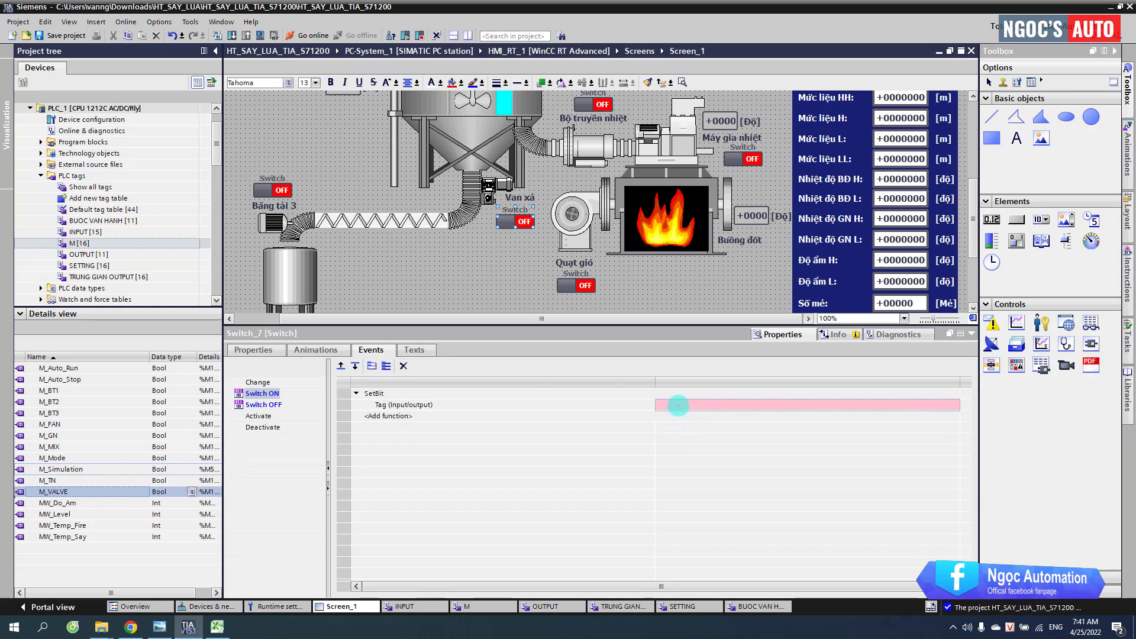
left_click(255, 350)
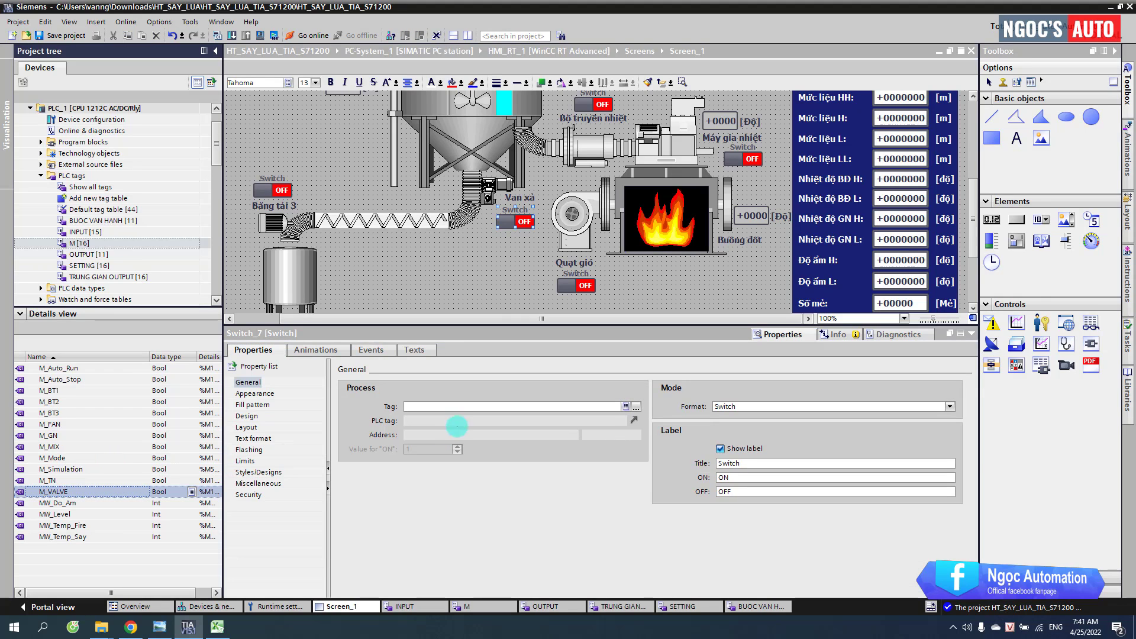
left_click_drag(457, 427, 452, 406)
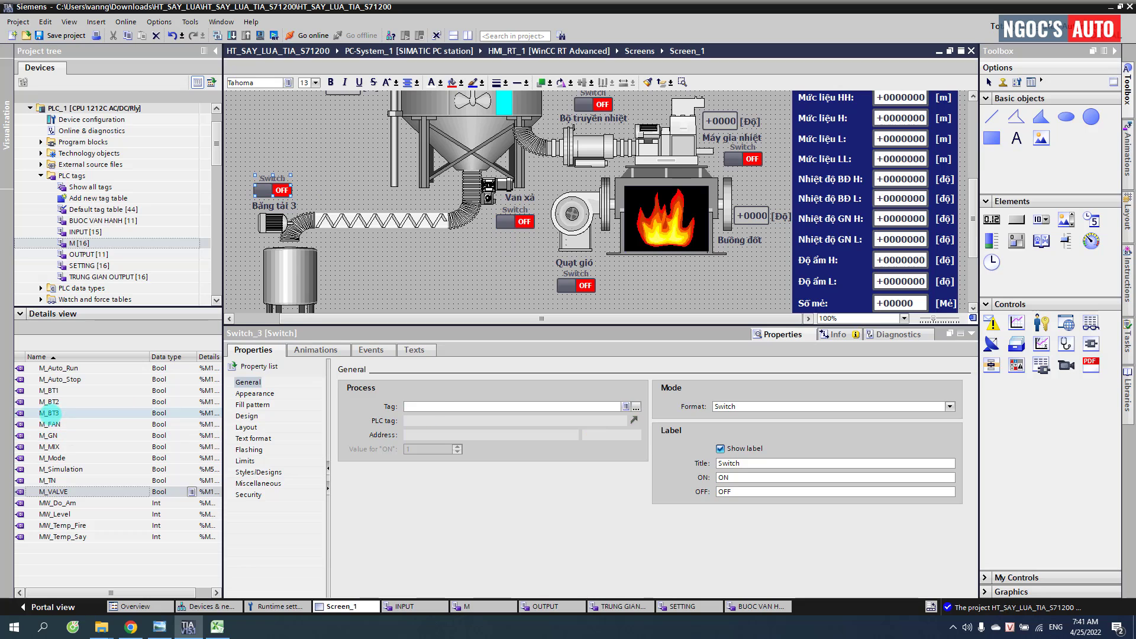
Step: Assign the M_BT3 tag to the Băng tải 3 switch's process tag and to its SetBit and ResetBit functions
left_click_drag(49, 413, 434, 404)
left_click(371, 350)
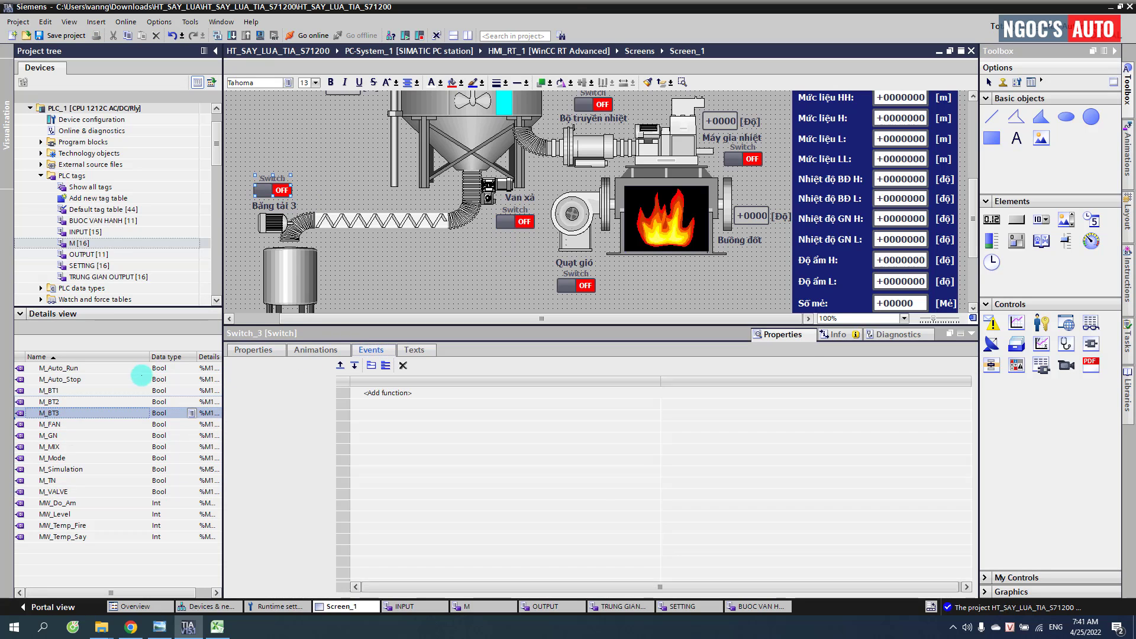
left_click_drag(73, 409, 675, 404)
left_click(263, 404)
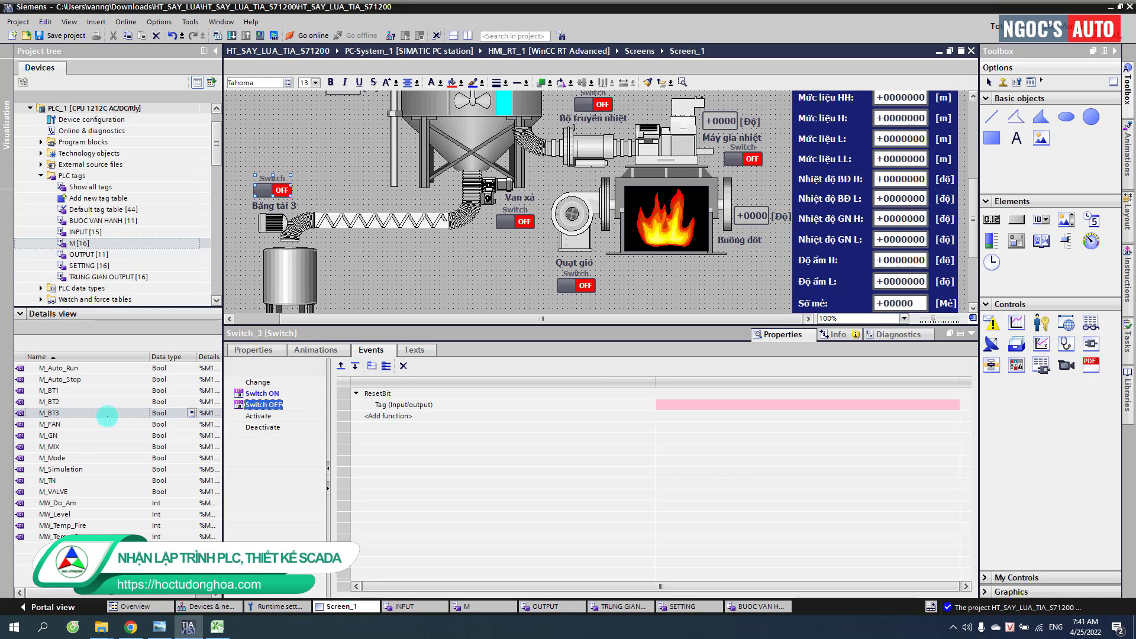
left_click_drag(114, 413, 691, 403)
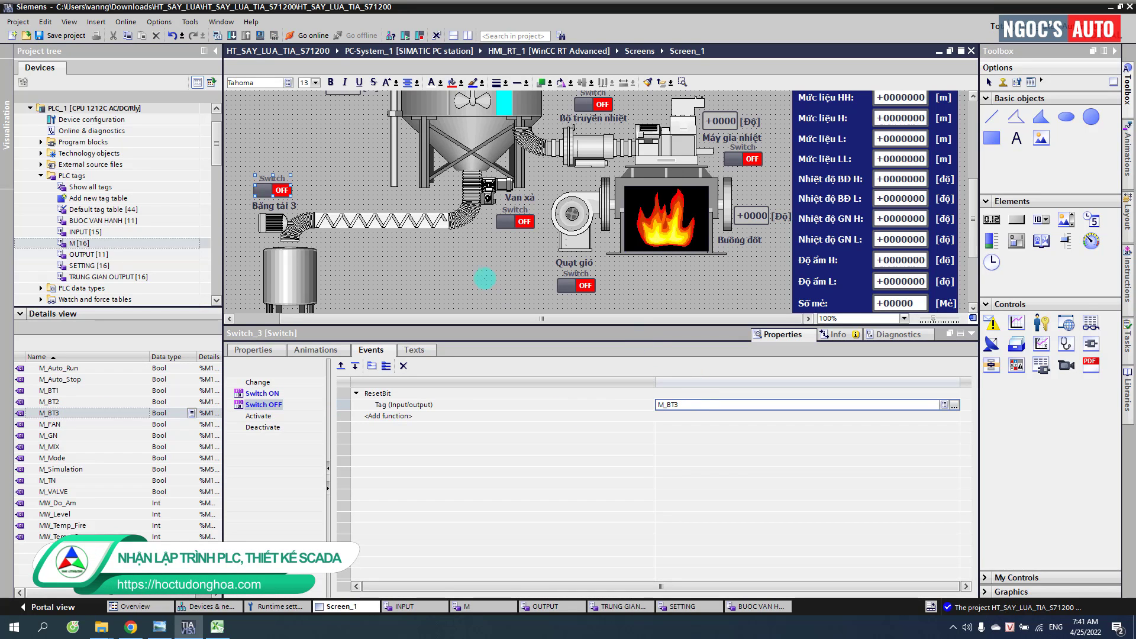
Step: Look over the equipment switches and value displays across the whole screen layout
scroll(482, 218, "up", 3)
scroll(481, 217, "up", 3)
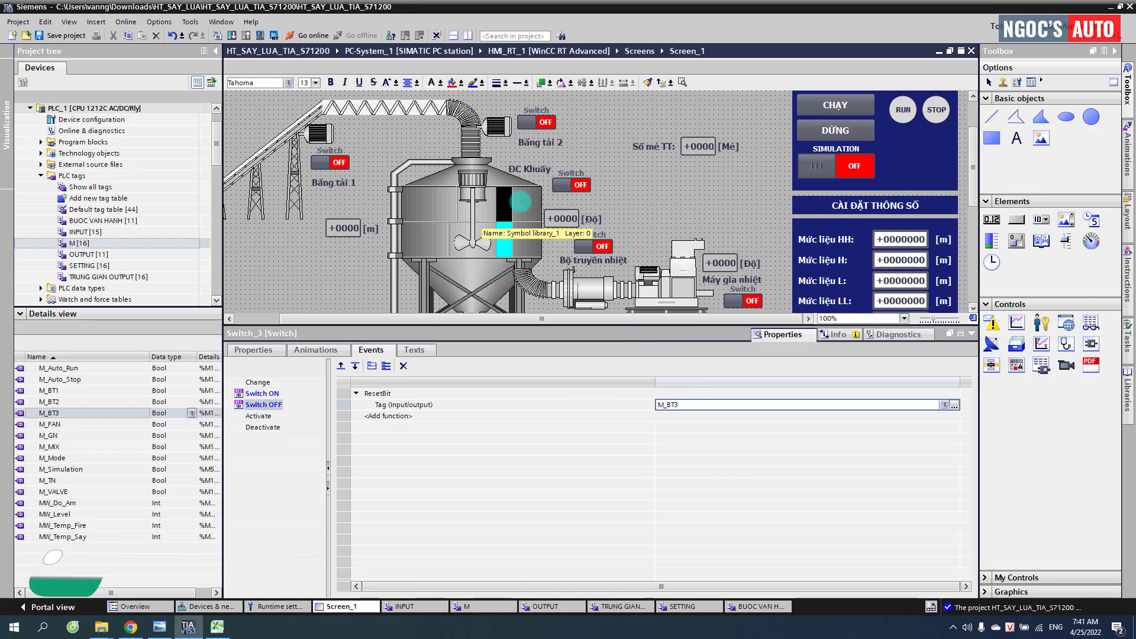
scroll(520, 201, "down", 6)
scroll(520, 201, "up", 10)
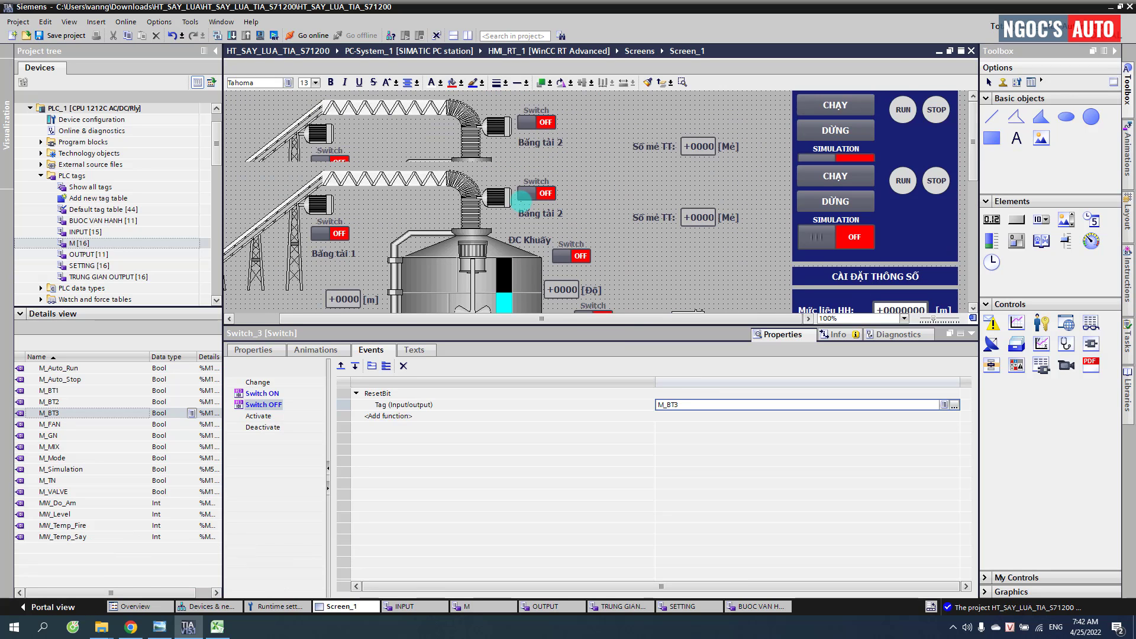
scroll(520, 201, "down", 5)
scroll(520, 201, "down", 6)
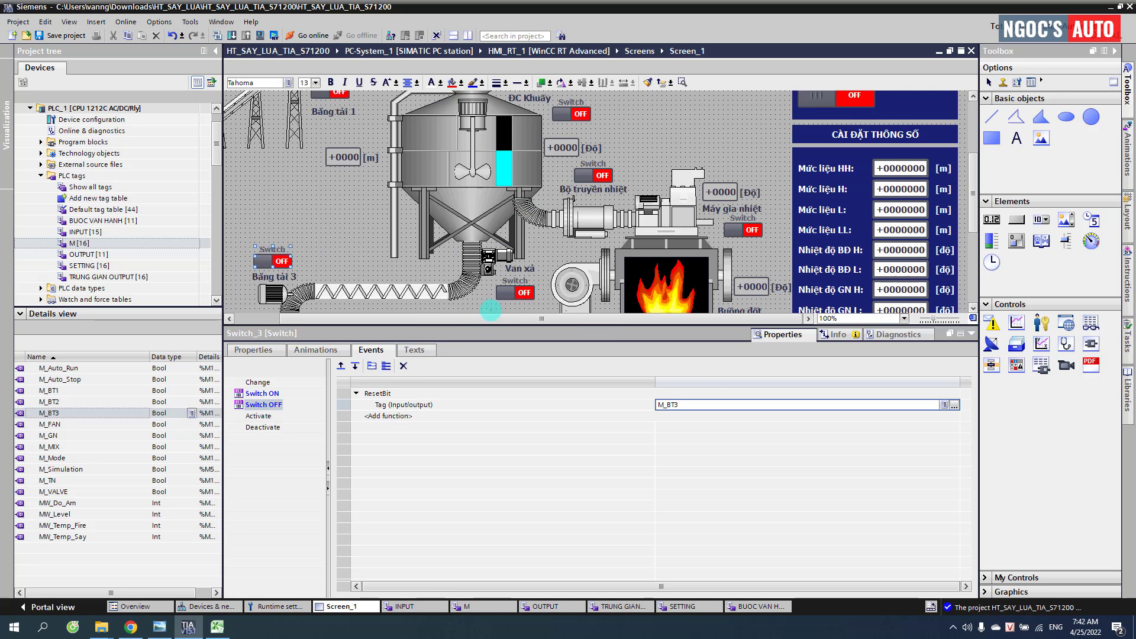
scroll(490, 309, "left", 3)
scroll(392, 233, "up", 6)
scroll(401, 228, "down", 3)
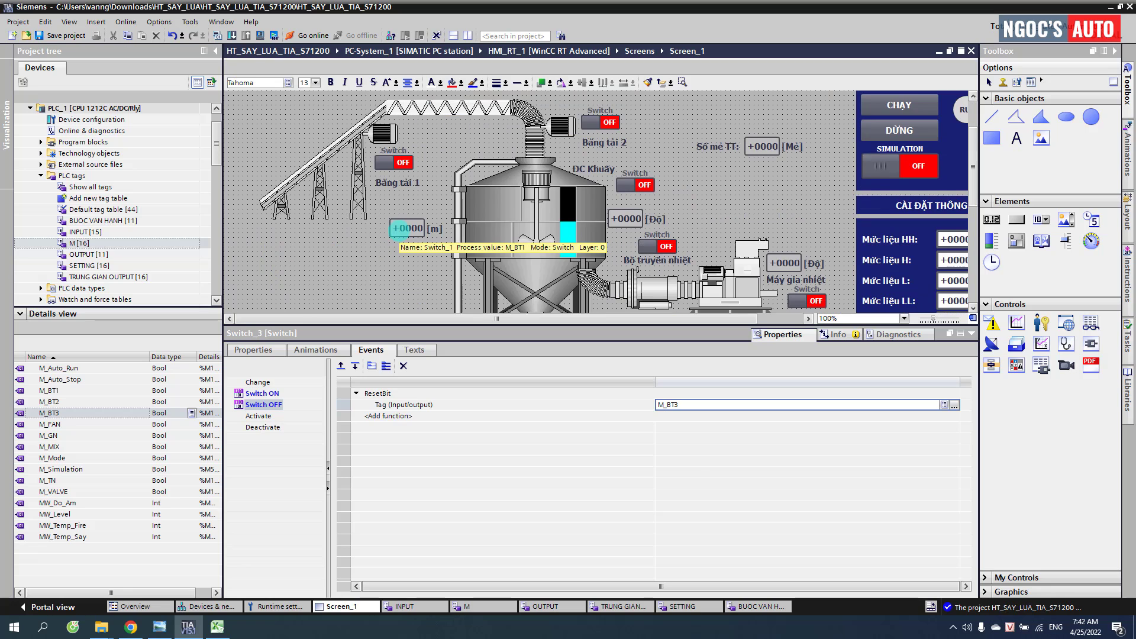
scroll(459, 254, "down", 3)
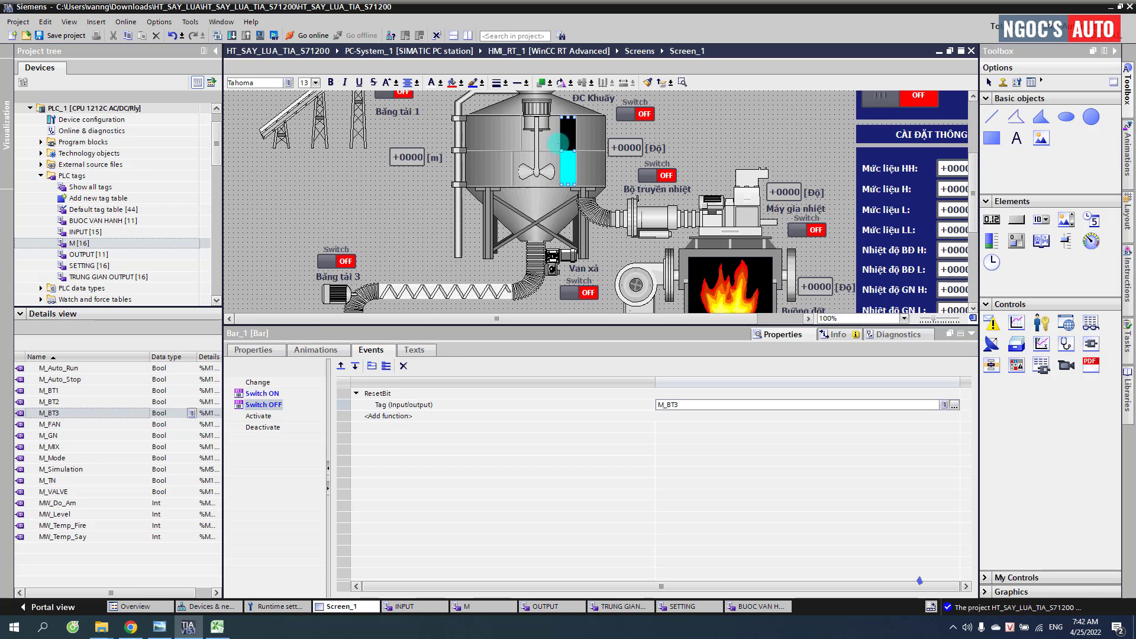
Step: Assign the Act_Level tag from the SETTING tag table as the tank level bar's process tag
left_click(565, 150)
left_click(254, 350)
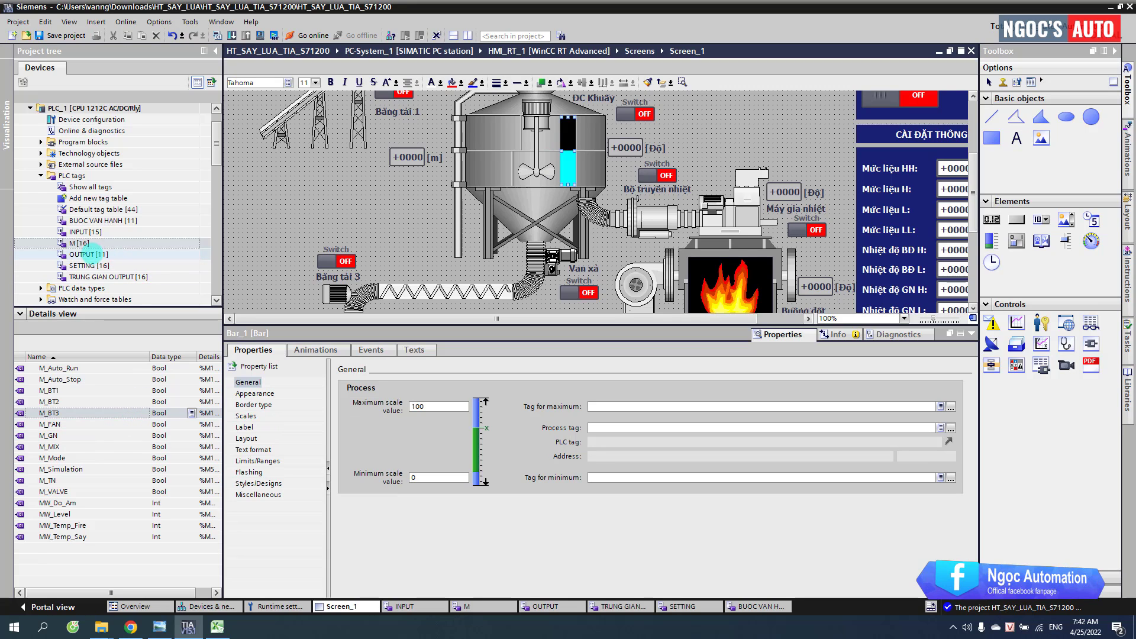
left_click(82, 265)
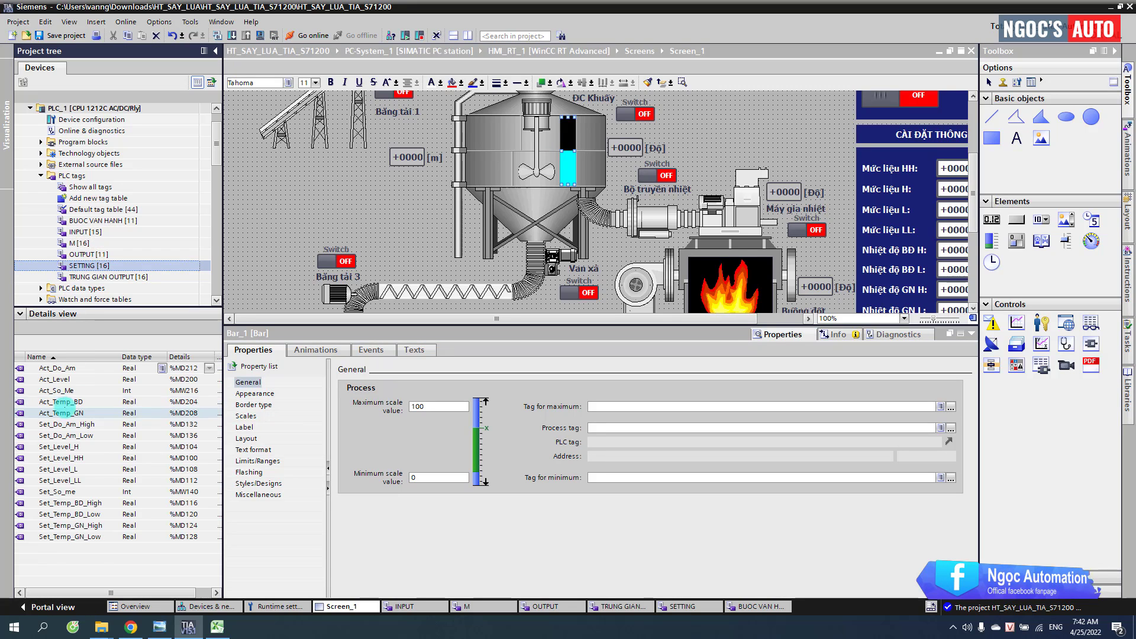
left_click(52, 379)
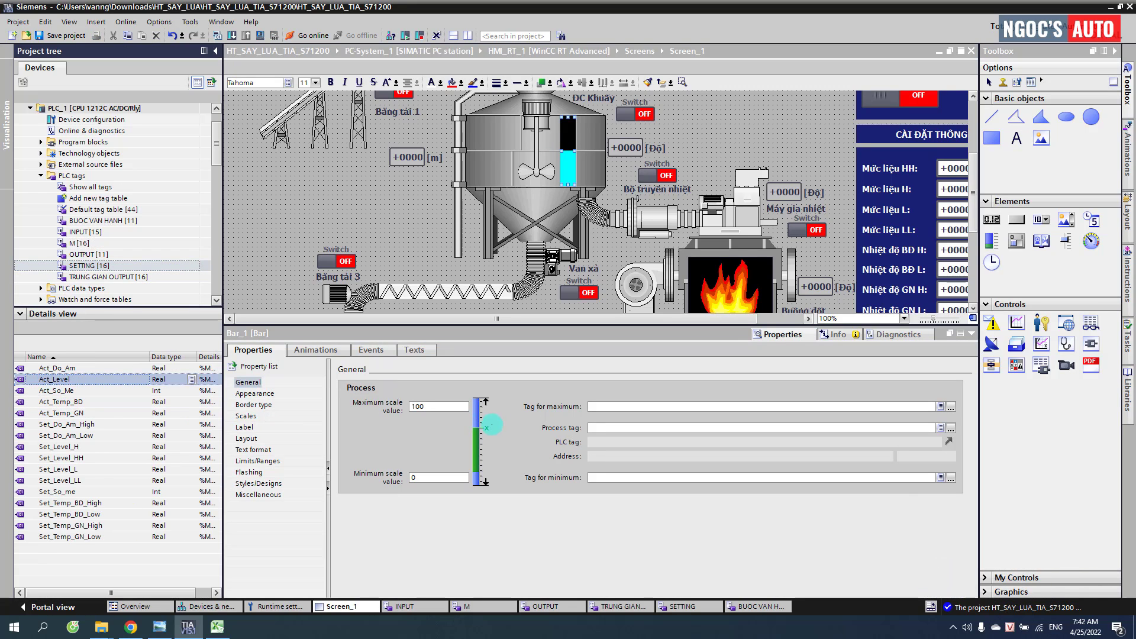
left_click_drag(492, 425, 606, 428)
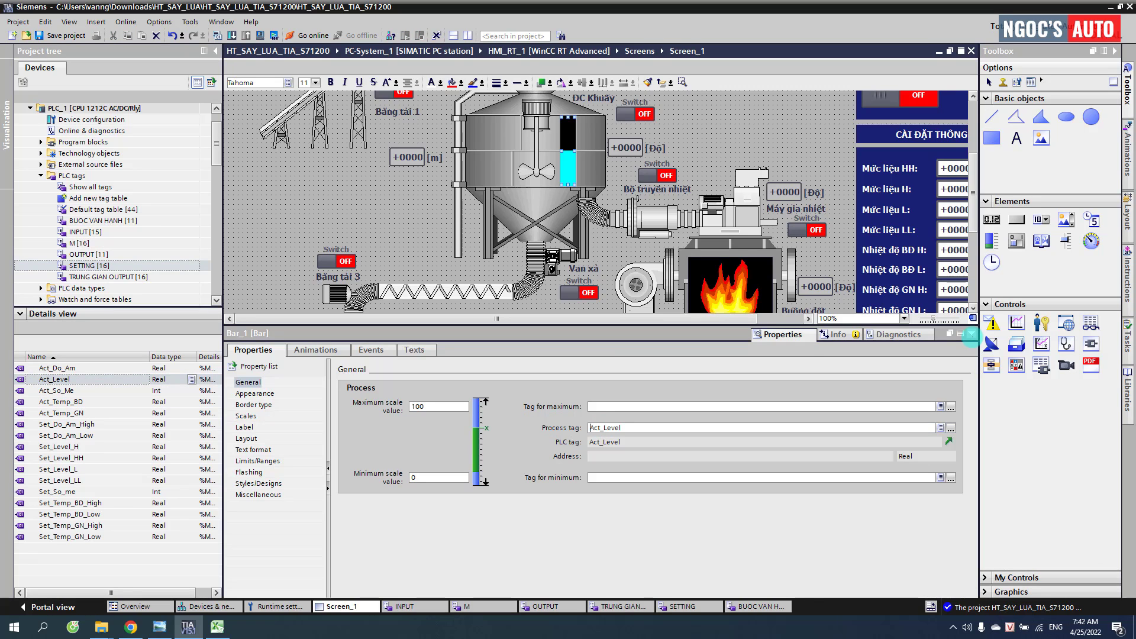
left_click(972, 335)
scroll(639, 381, "up", 3)
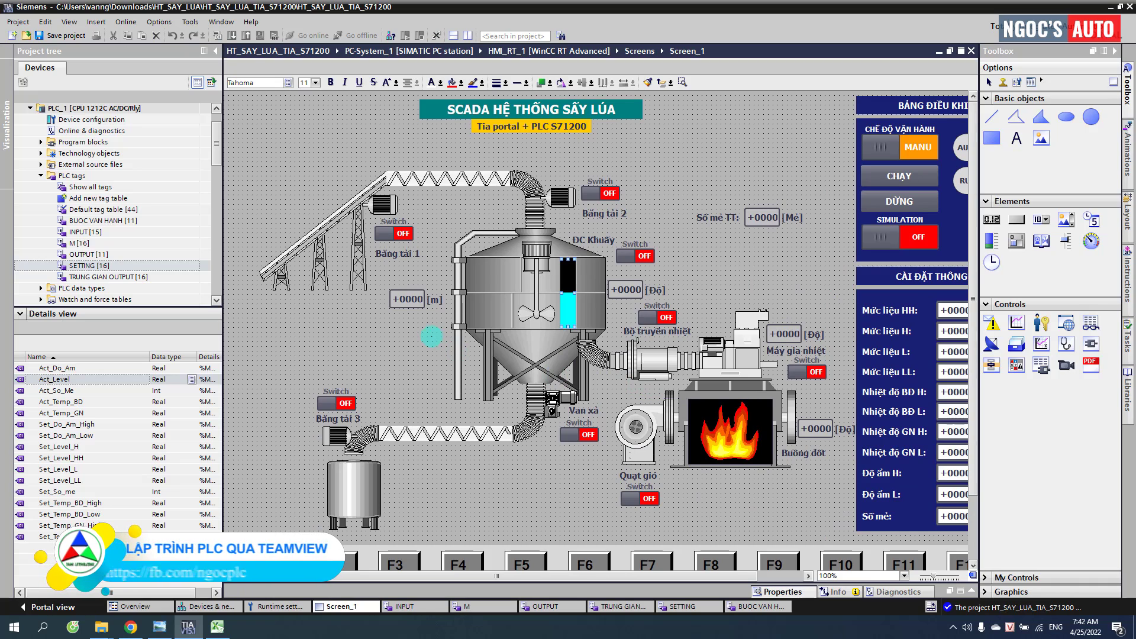
Step: Select the conveyor, mixer, valve, fan, heater and heat transfer symbols together and open their shared properties
left_click(455, 179)
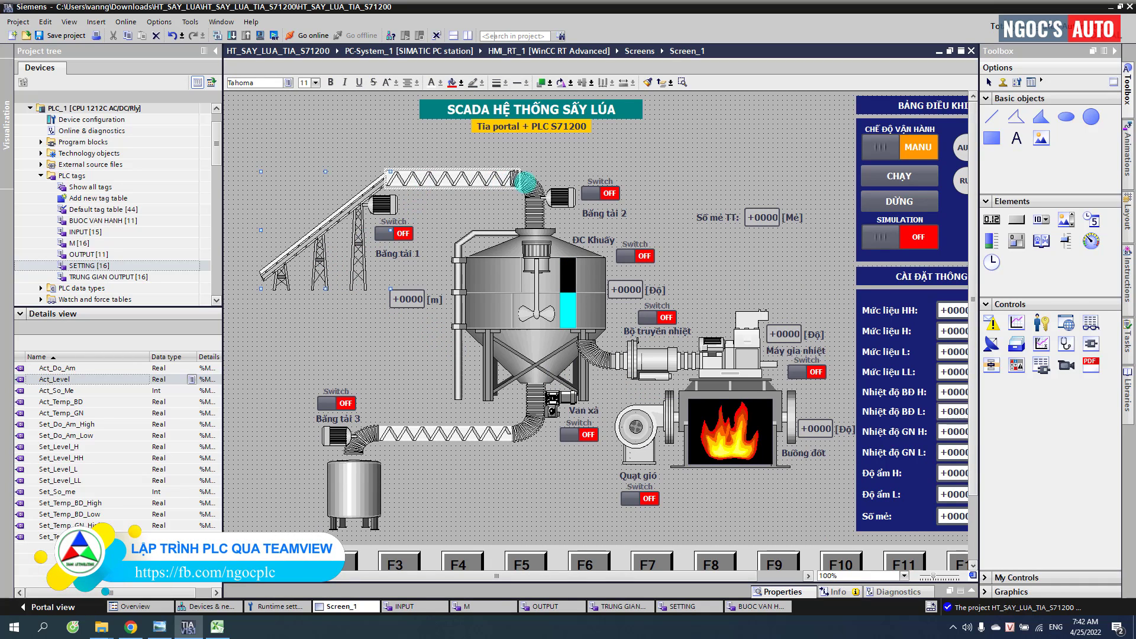
left_click(525, 182, "shift")
left_click(549, 251, "ctrl")
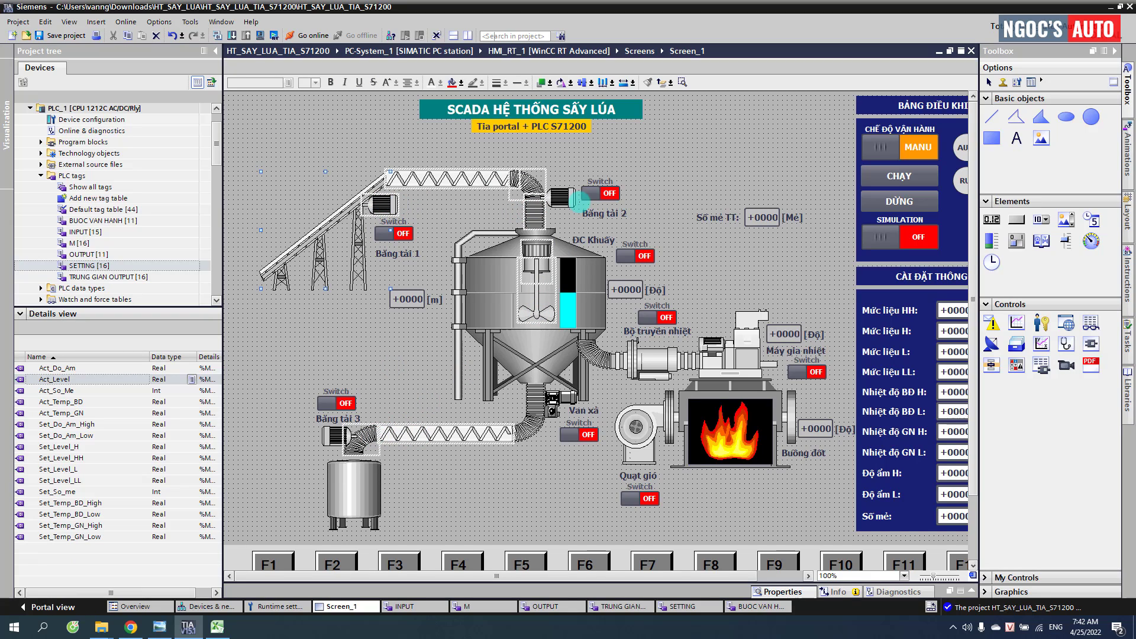
left_click(564, 198, "ctrl")
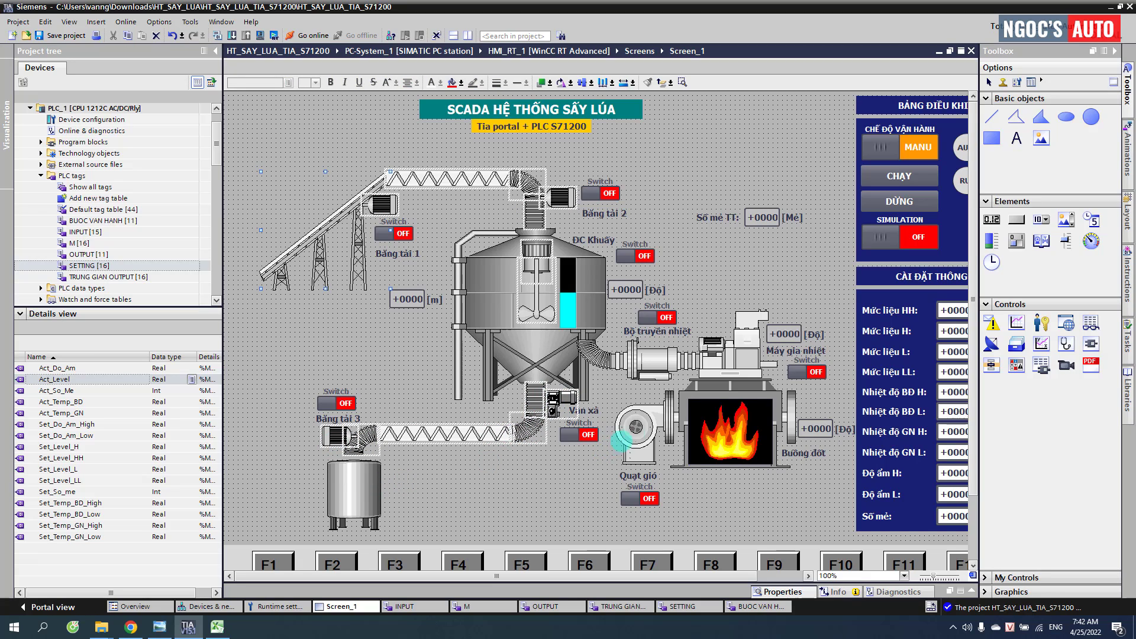
left_click(735, 360, "ctrl")
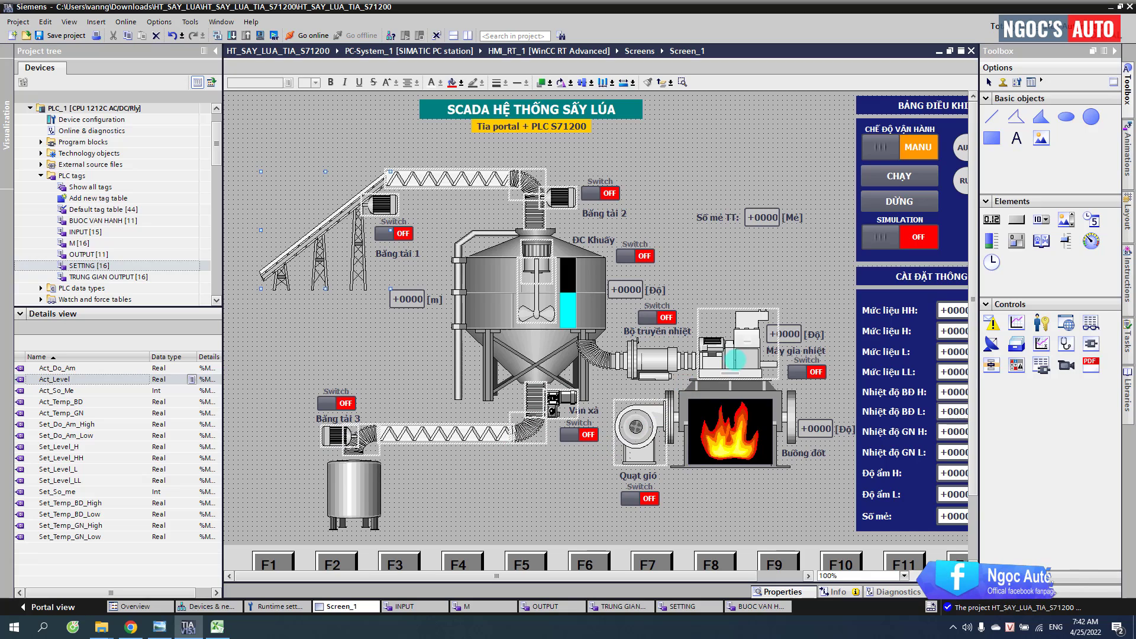
left_click(666, 359, "ctrl")
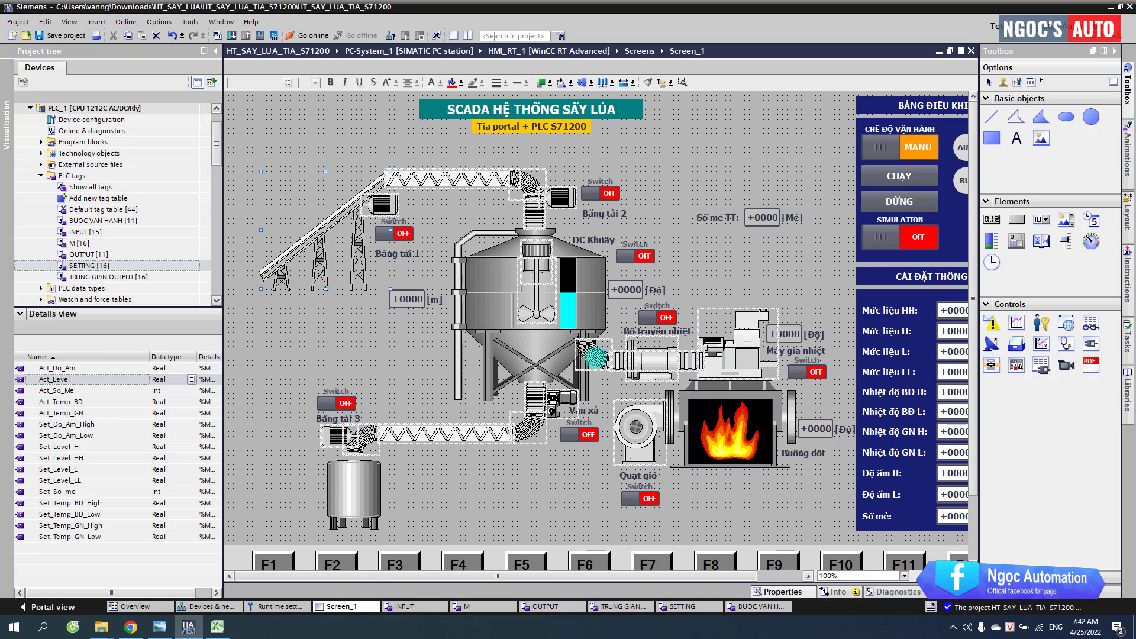
right_click(750, 353)
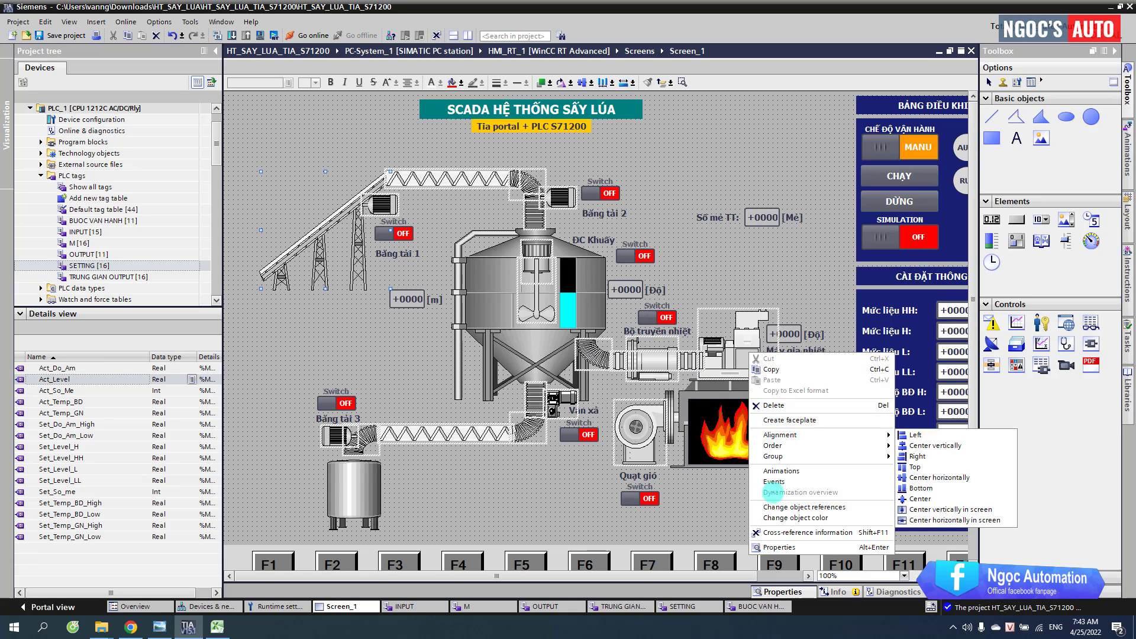
left_click(768, 540)
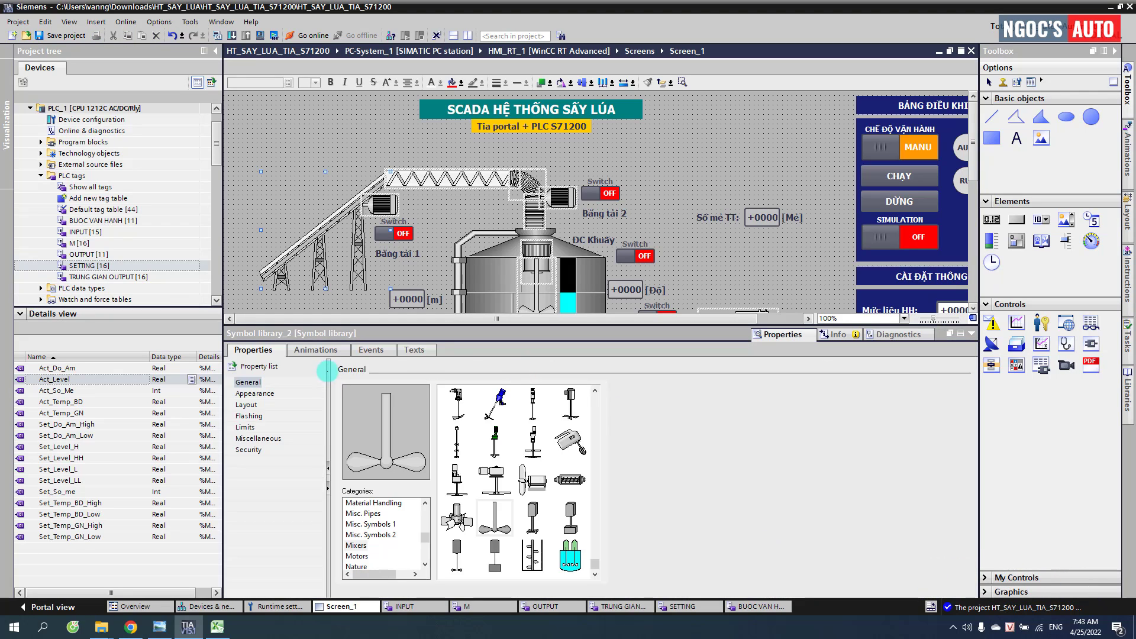
Step: Add an appearance animation to the selected equipment symbols with range 1 and green foreground color 0, 255, 0
left_click(328, 351)
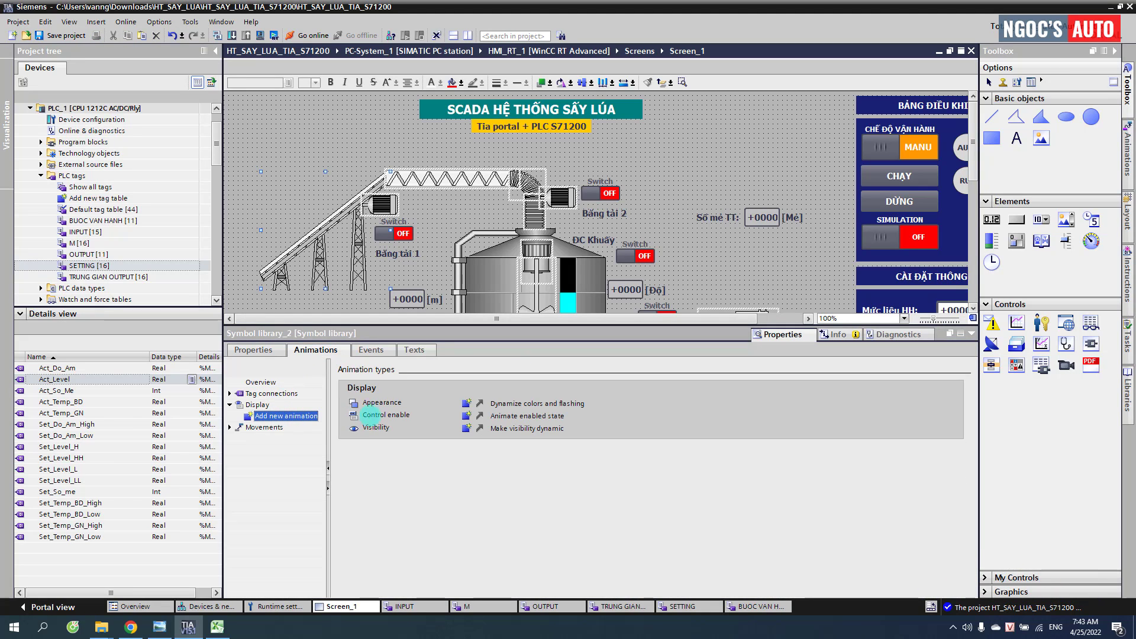
left_click(467, 403)
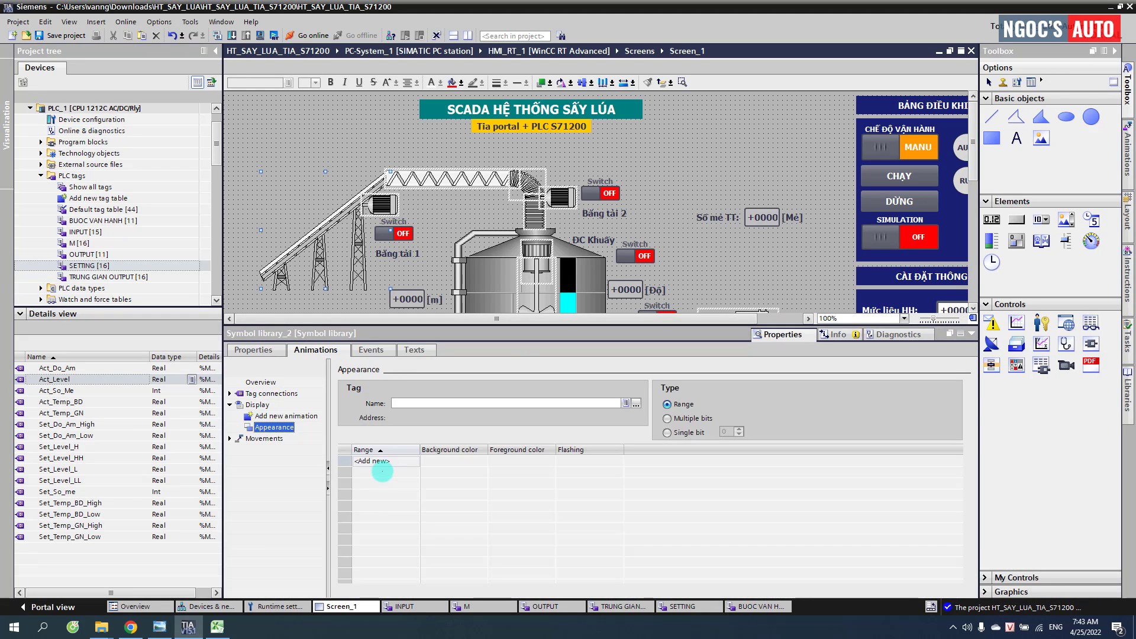
left_click(379, 461)
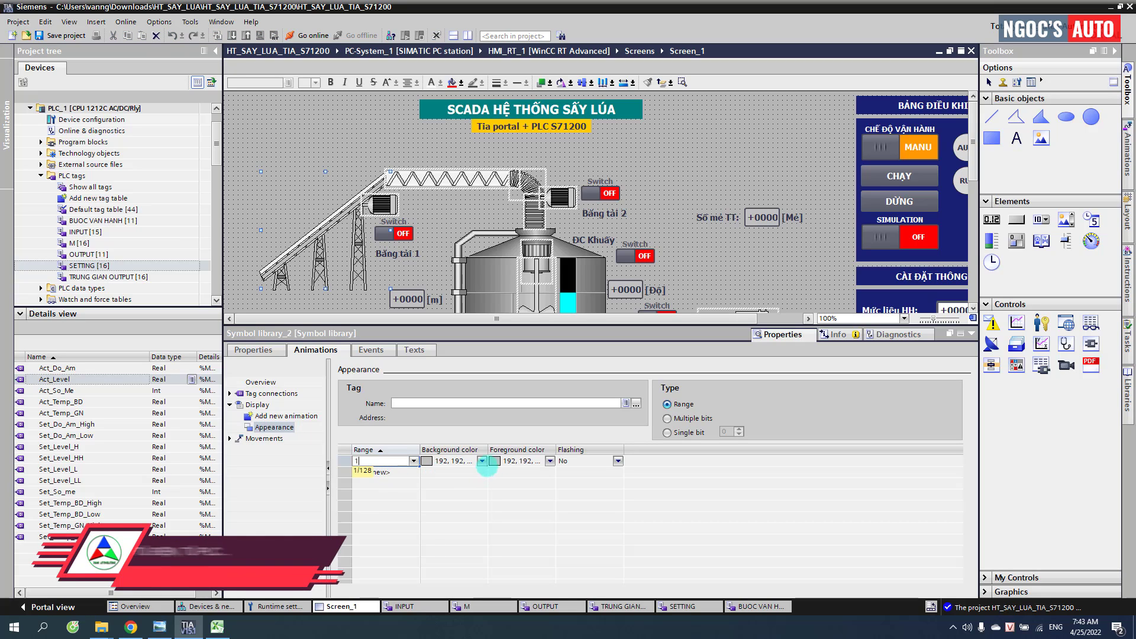
left_click(545, 462)
left_click(548, 461)
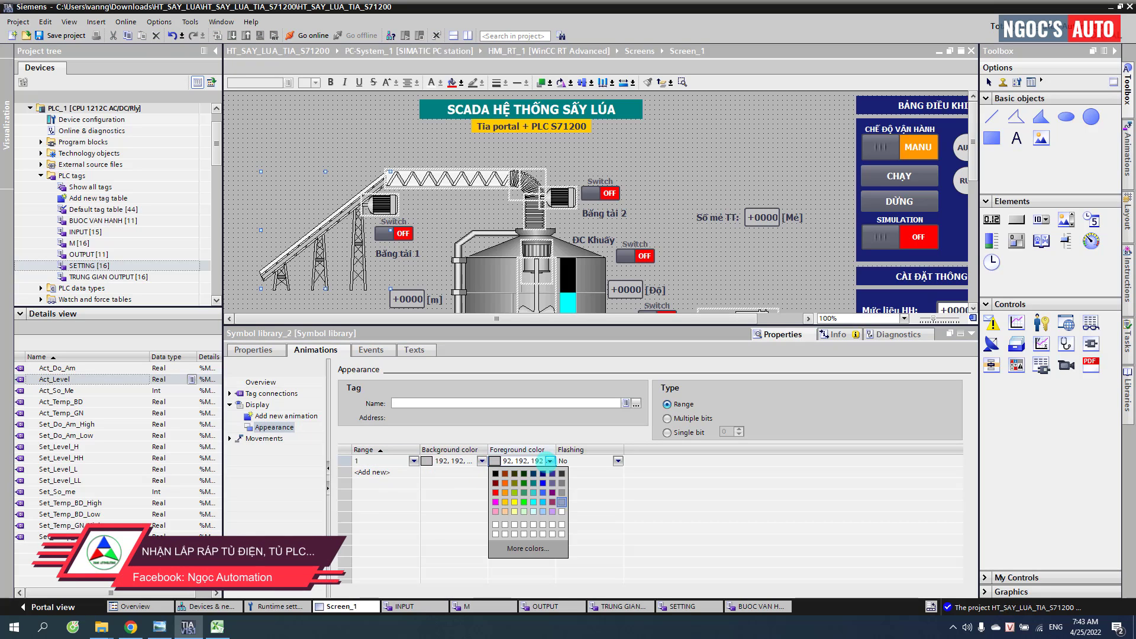
left_click(533, 493)
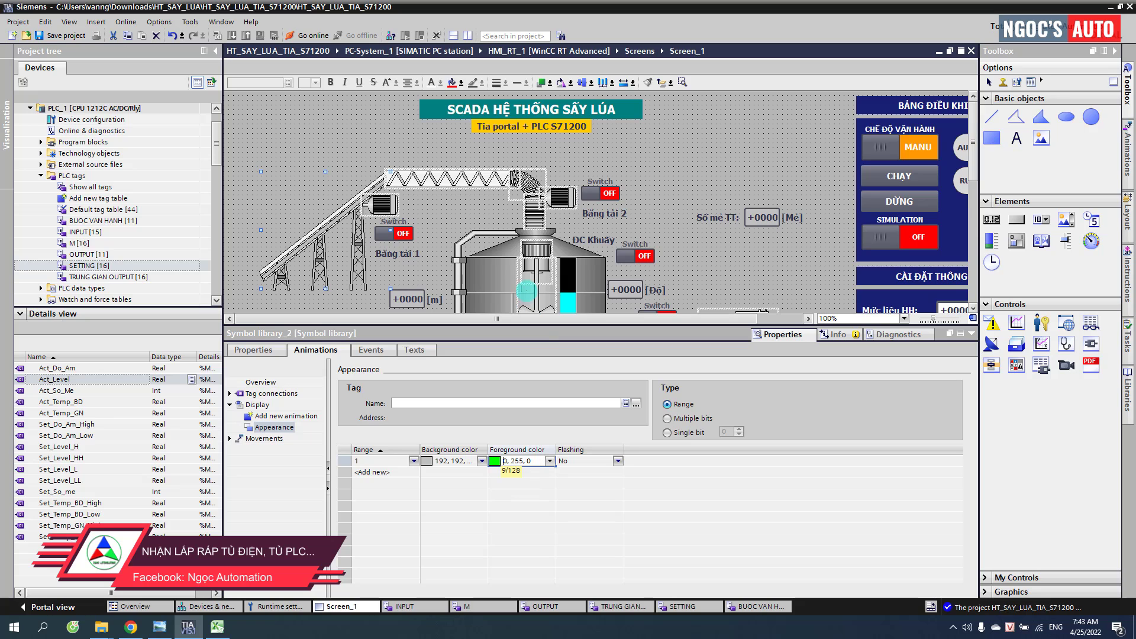
scroll(521, 274, "down", 5)
scroll(403, 205, "up", 4)
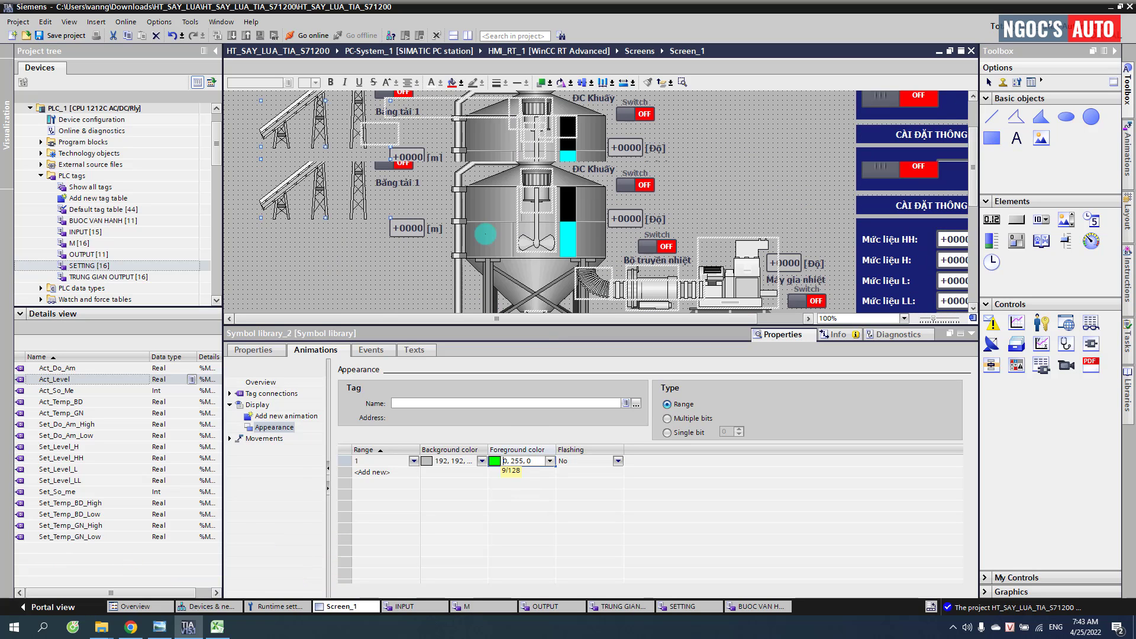
Step: Assign the Q_BT1 tag from the OUTPUT tag table to the Băng tải 1 conveyor symbols' appearance animation
left_click(292, 257)
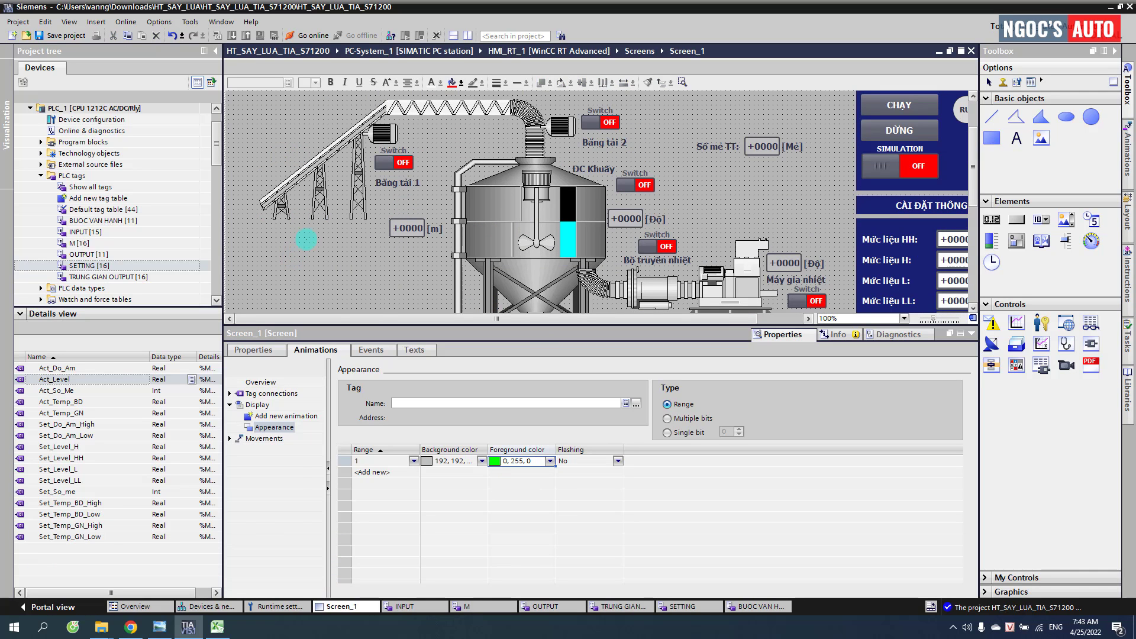
left_click(317, 178)
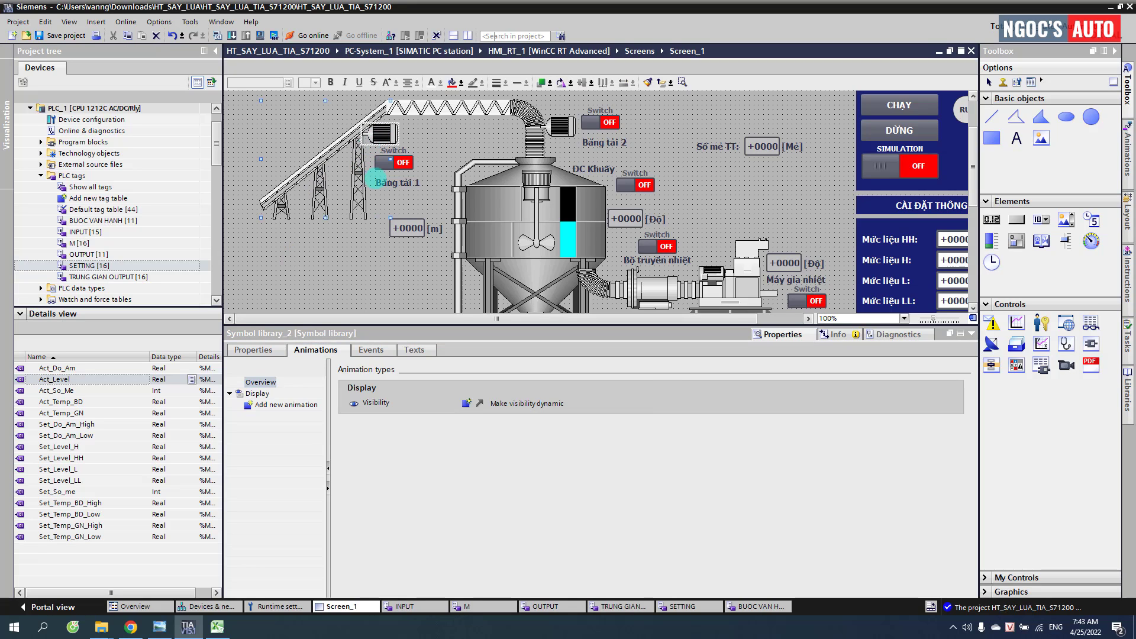
double_click(290, 404)
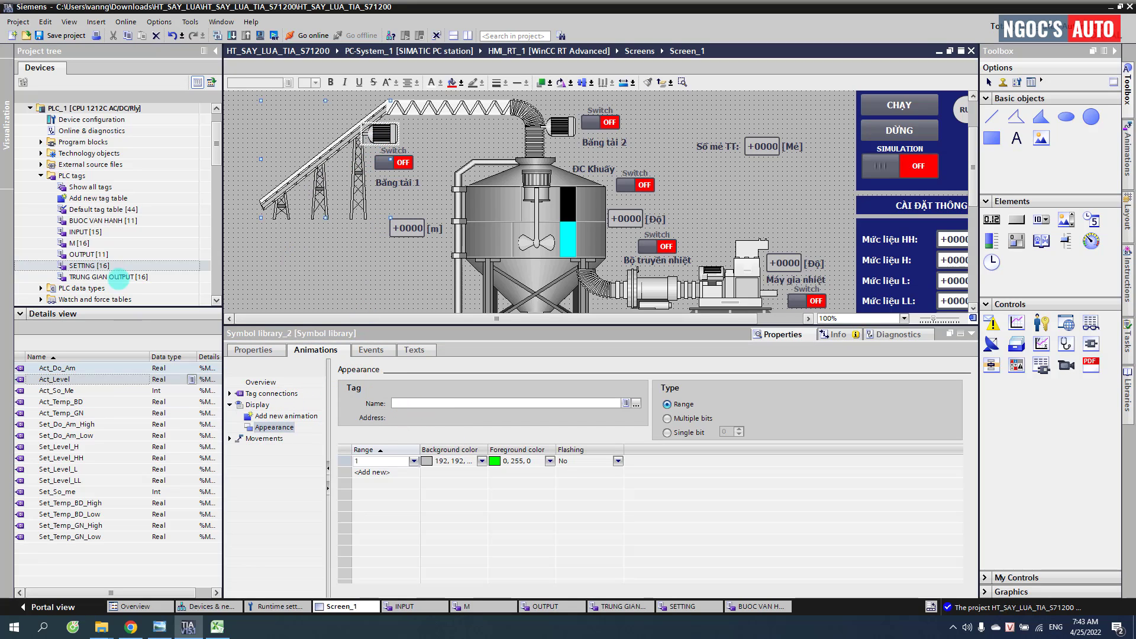
left_click(88, 254)
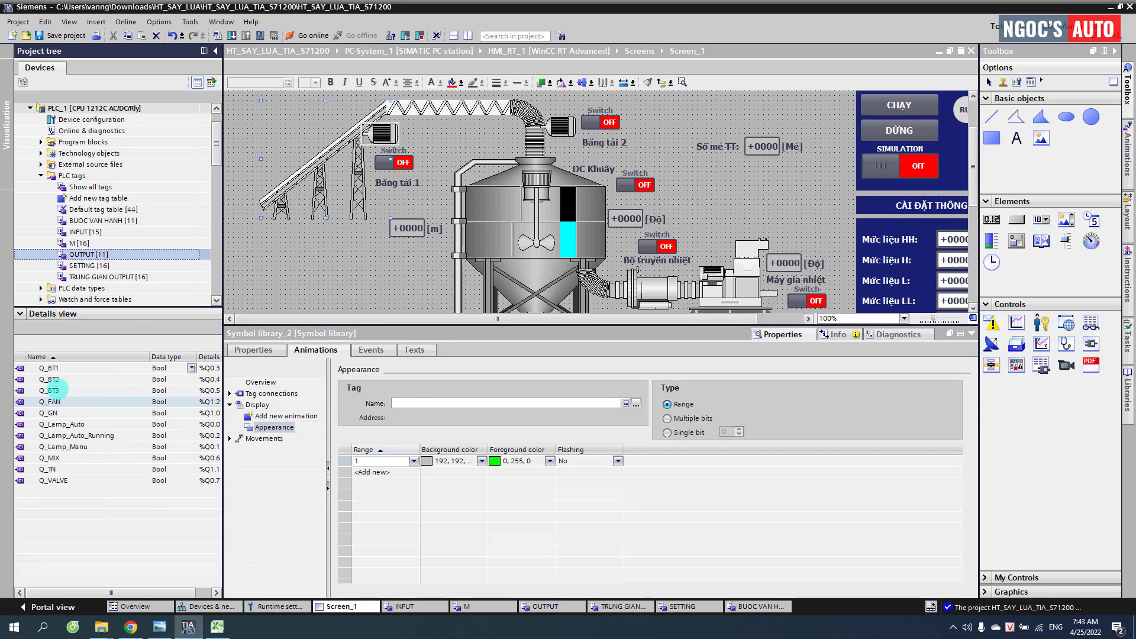
left_click(50, 368)
left_click_drag(258, 373, 407, 403)
Step: Assign Q_BT2 to the Băng tải 2 conveyor symbols' appearance animation and Q_MIX to that of the ĐC Khuấy mixer symbols
left_click(515, 108)
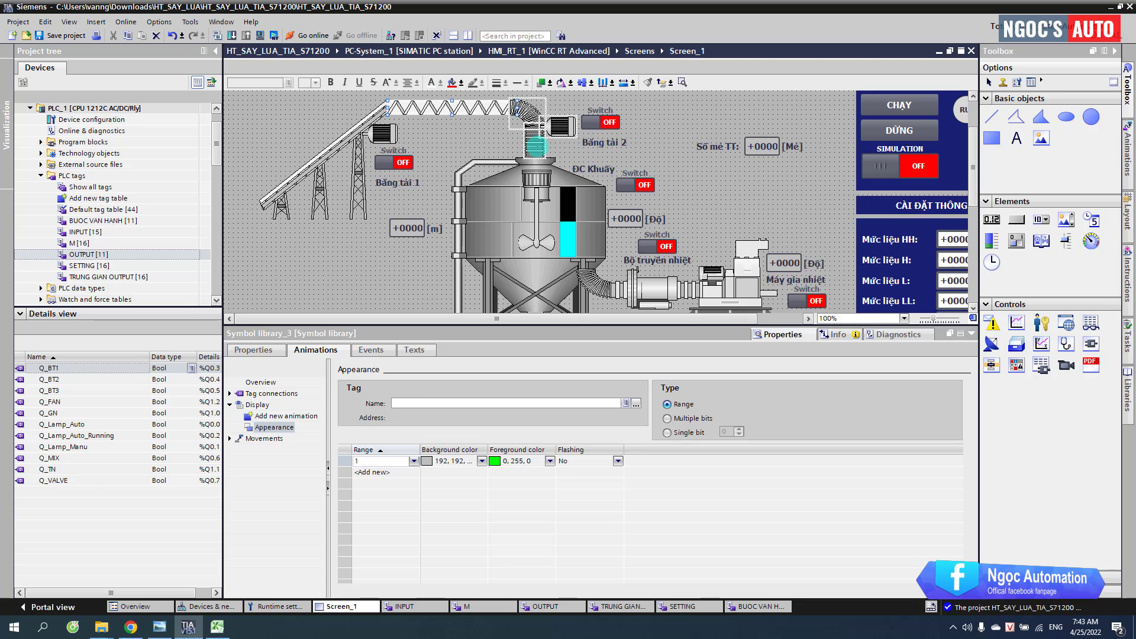
left_click_drag(70, 381, 399, 403)
left_click(537, 177)
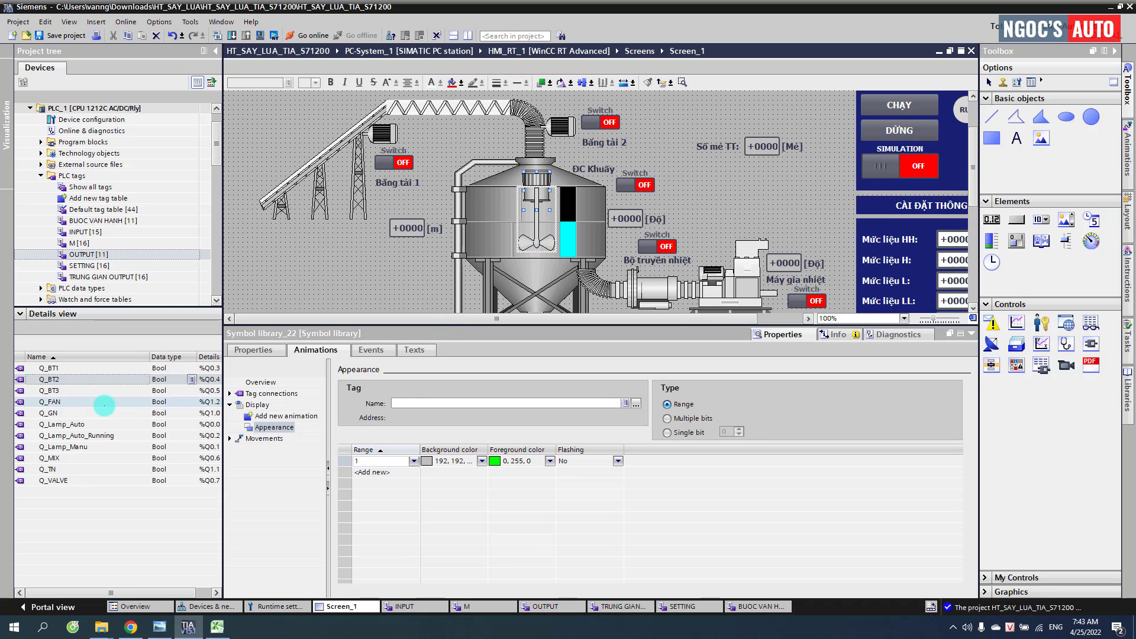
left_click(45, 458)
left_click_drag(45, 459, 400, 403)
Step: Assign Q_VALVE to the Van xả valve's appearance animation and Q_BT3 to that of the Băng tải 3 conveyor symbols
scroll(539, 227, "down", 3)
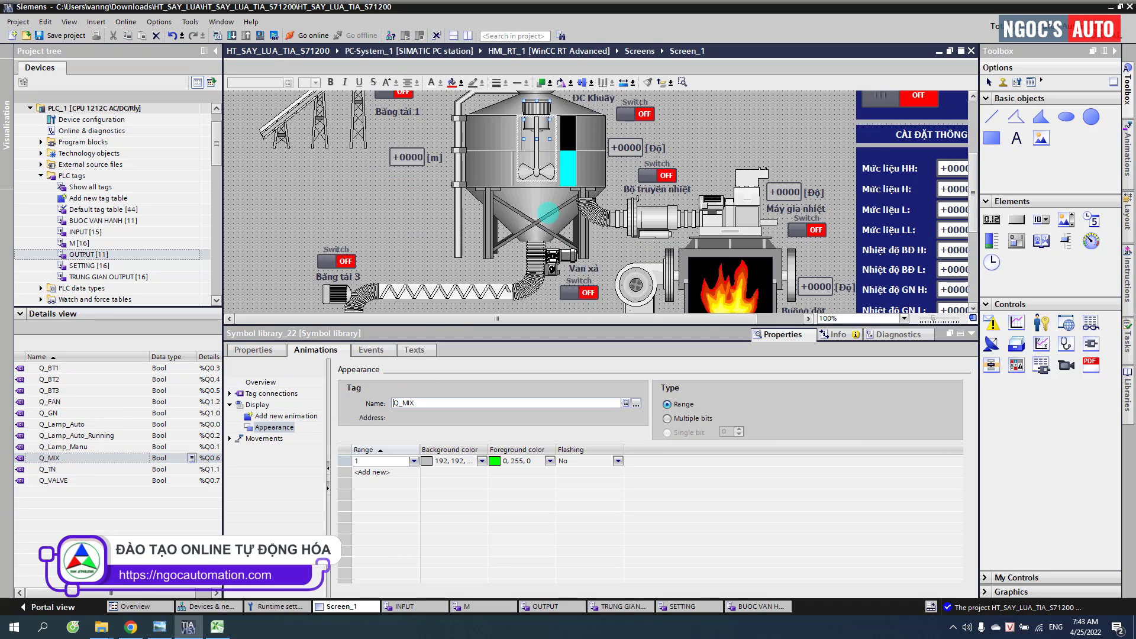
left_click(551, 257)
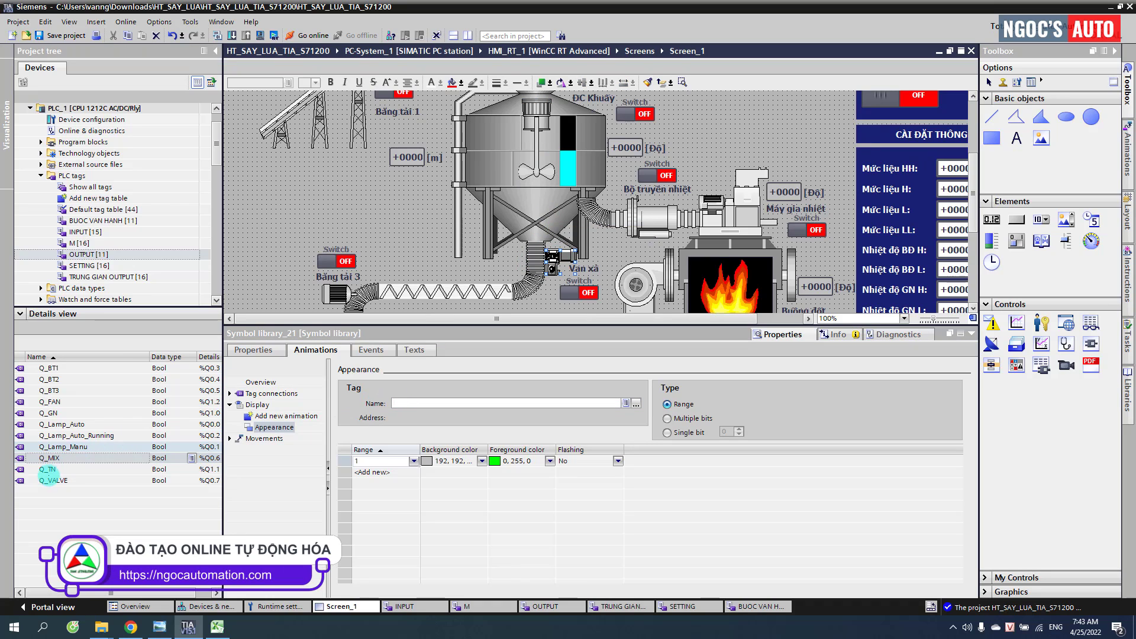
left_click_drag(46, 481, 406, 404)
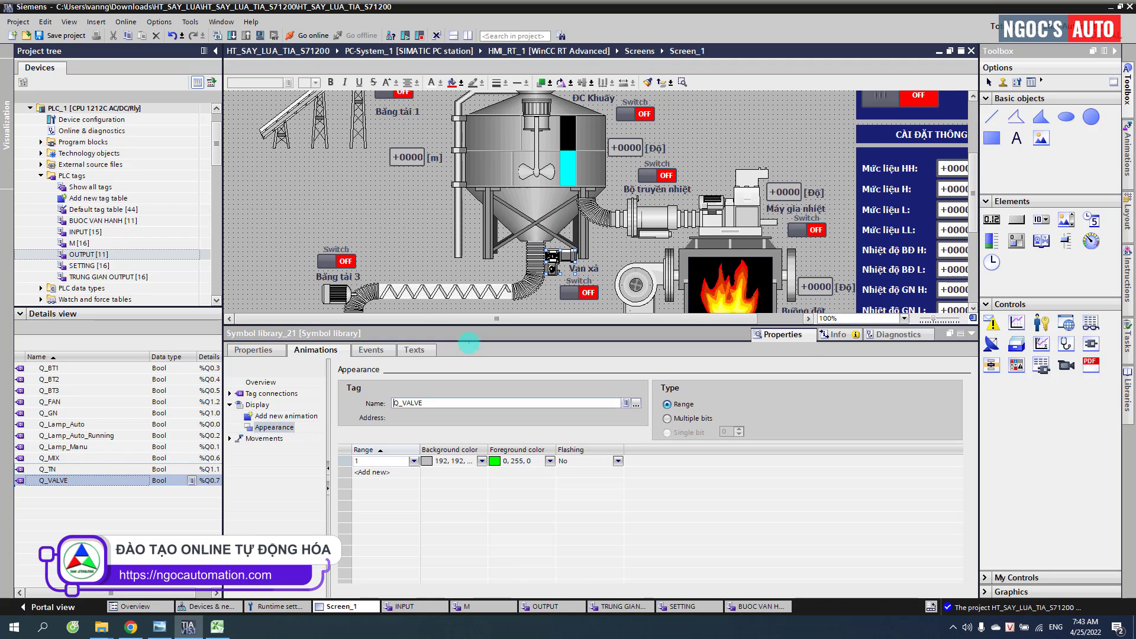
left_click(513, 291)
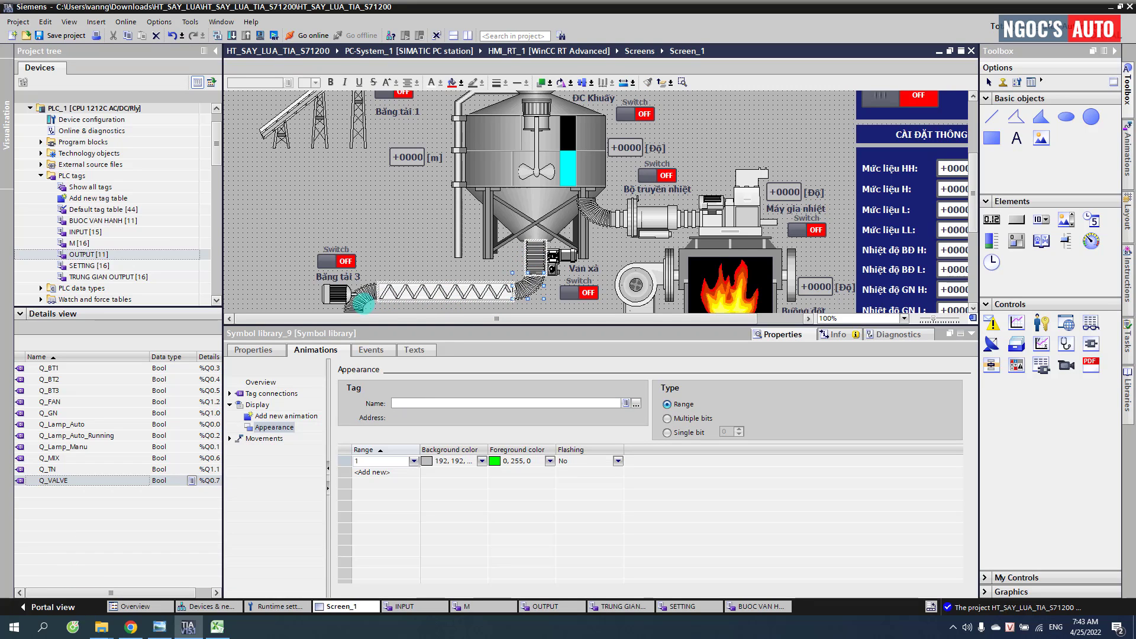
scroll(349, 291, "down", 3)
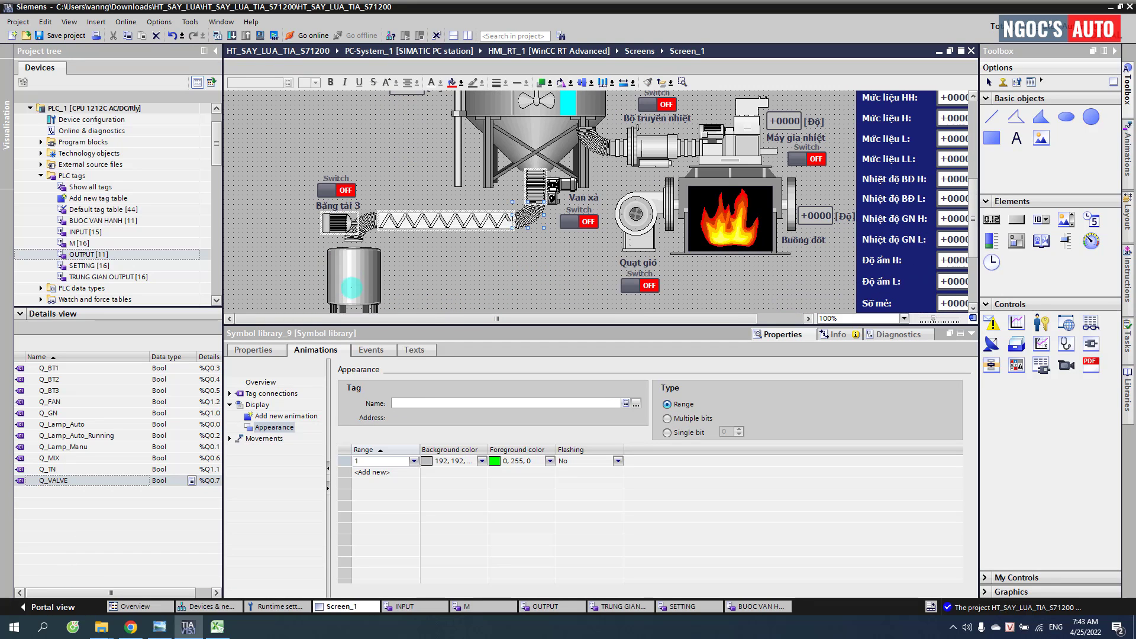
left_click_drag(49, 391, 409, 402)
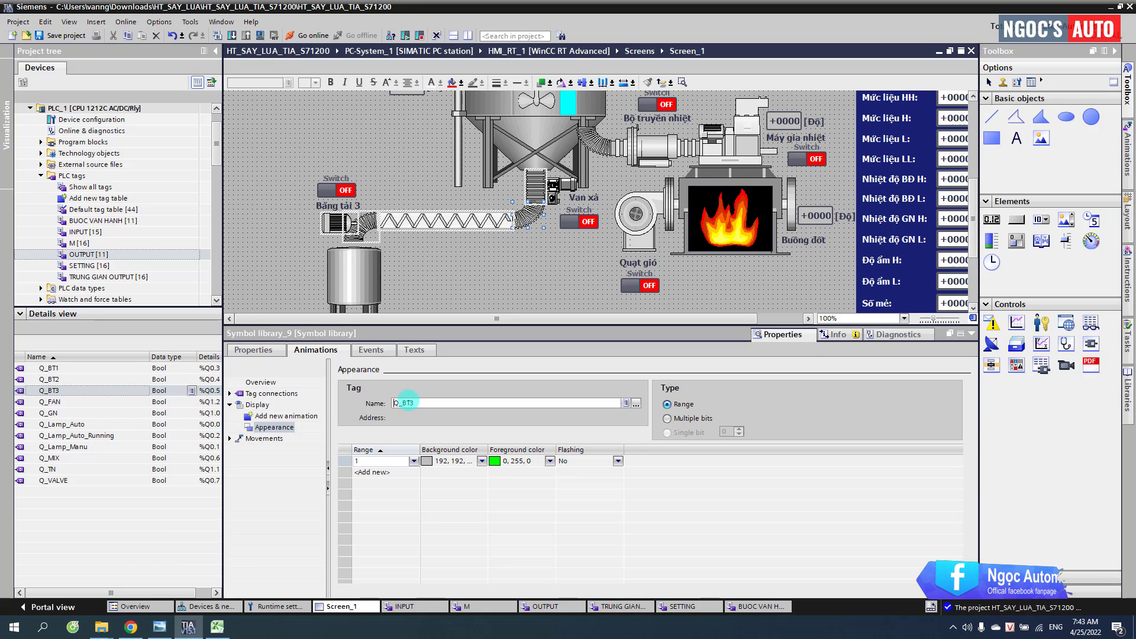
Step: Assign Q_FAN to the Quạt gió fan's appearance animation and Q_GN to that of the Máy gia nhiệt heater
left_click(637, 216)
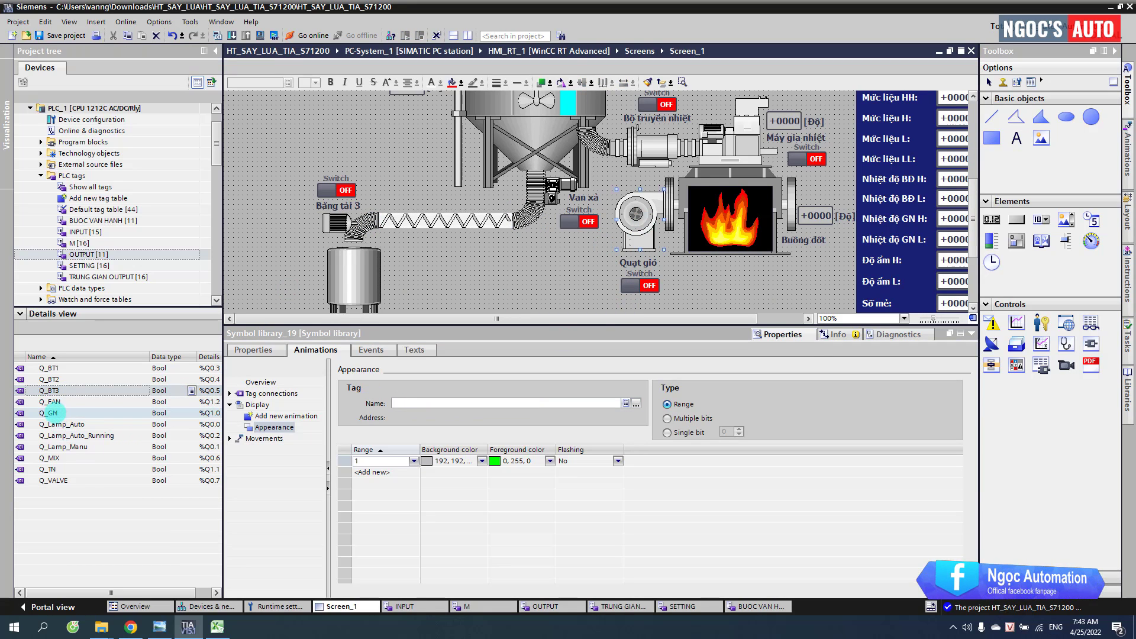
left_click_drag(50, 402, 420, 402)
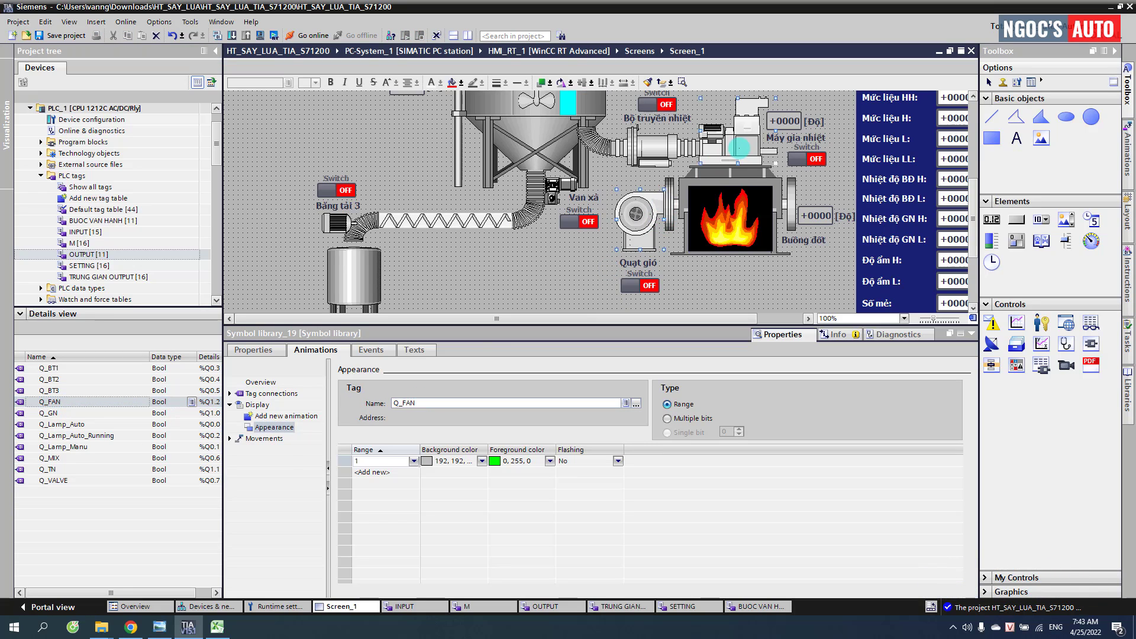
left_click(738, 147)
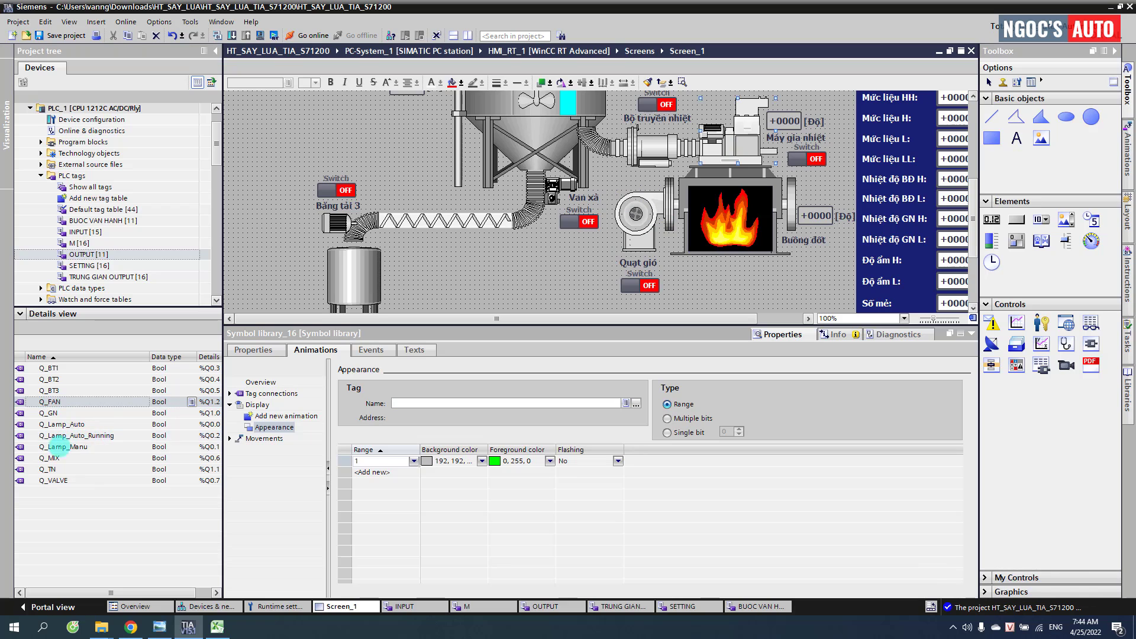
left_click(50, 412)
left_click_drag(50, 412, 408, 402)
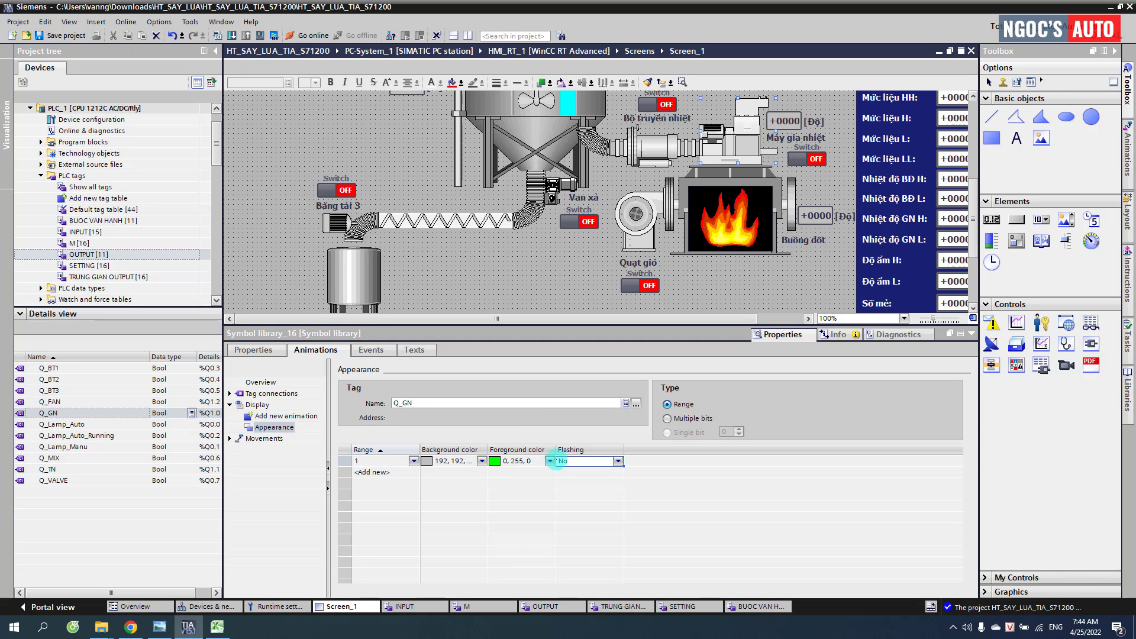
Step: Set the foreground color of the Máy gia nhiệt heater's appearance range 1 to red (255, 0, 0)
left_click(549, 461)
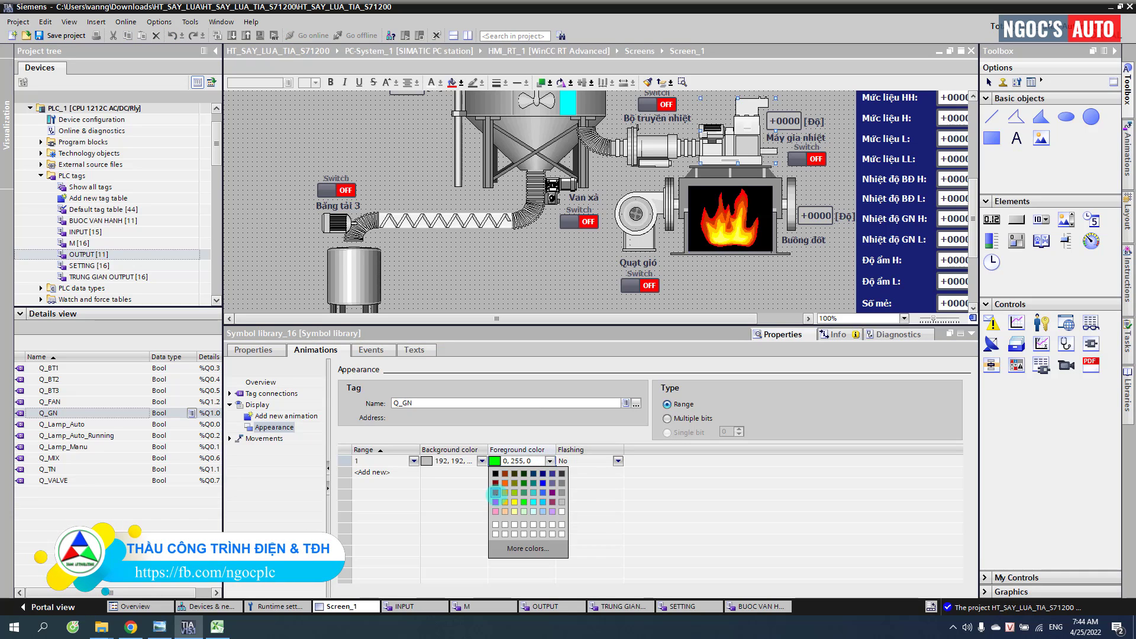
left_click(496, 491)
left_click(550, 461)
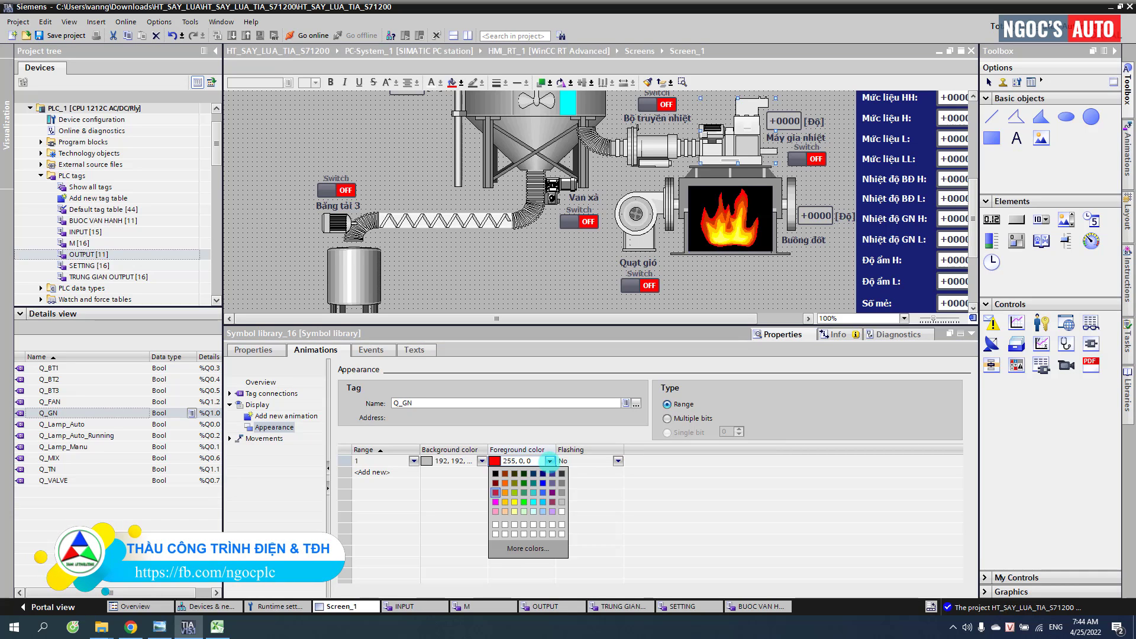
left_click(496, 492)
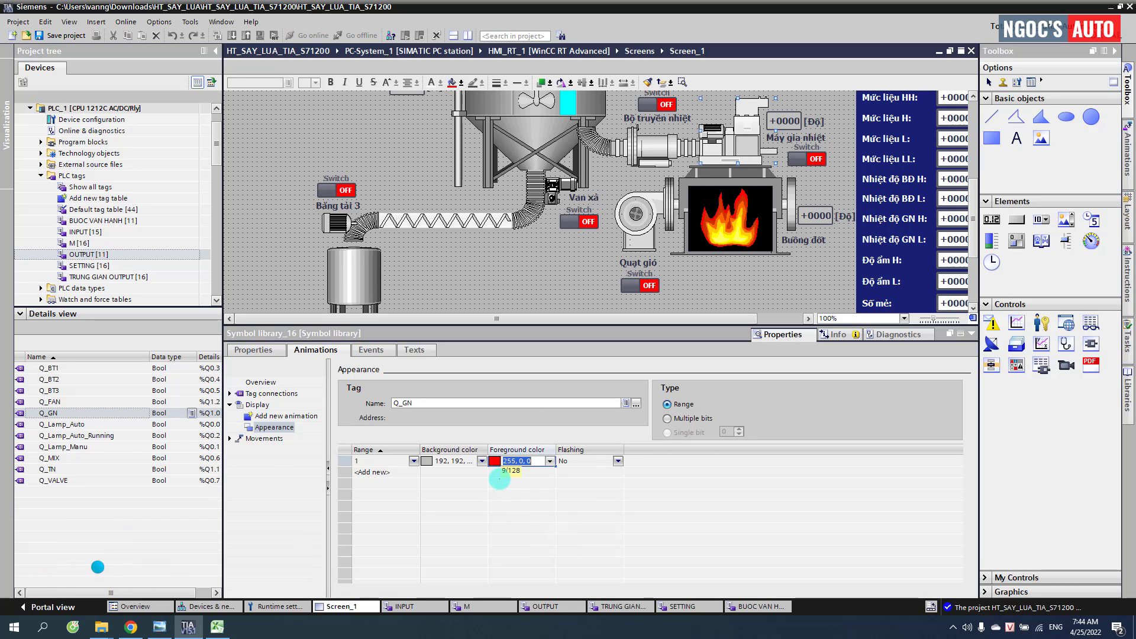
Step: Assign Q_TN to the Bộ truyền nhiệt symbol's appearance animation and set its range 1 foreground color to red (255, 0, 0)
left_click(658, 156)
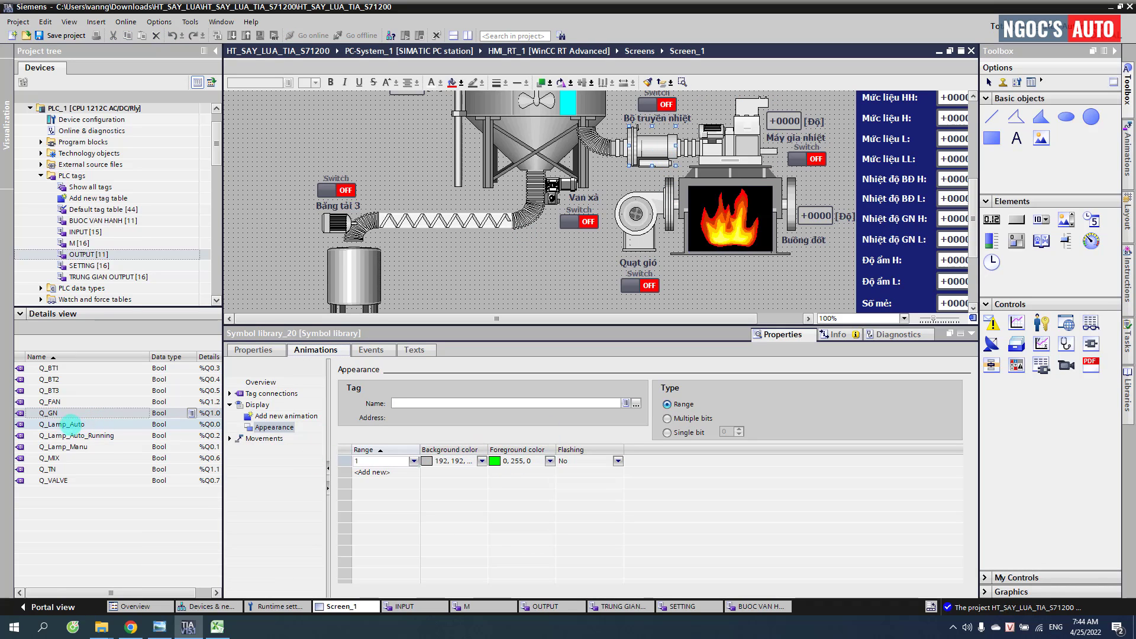
left_click(47, 469)
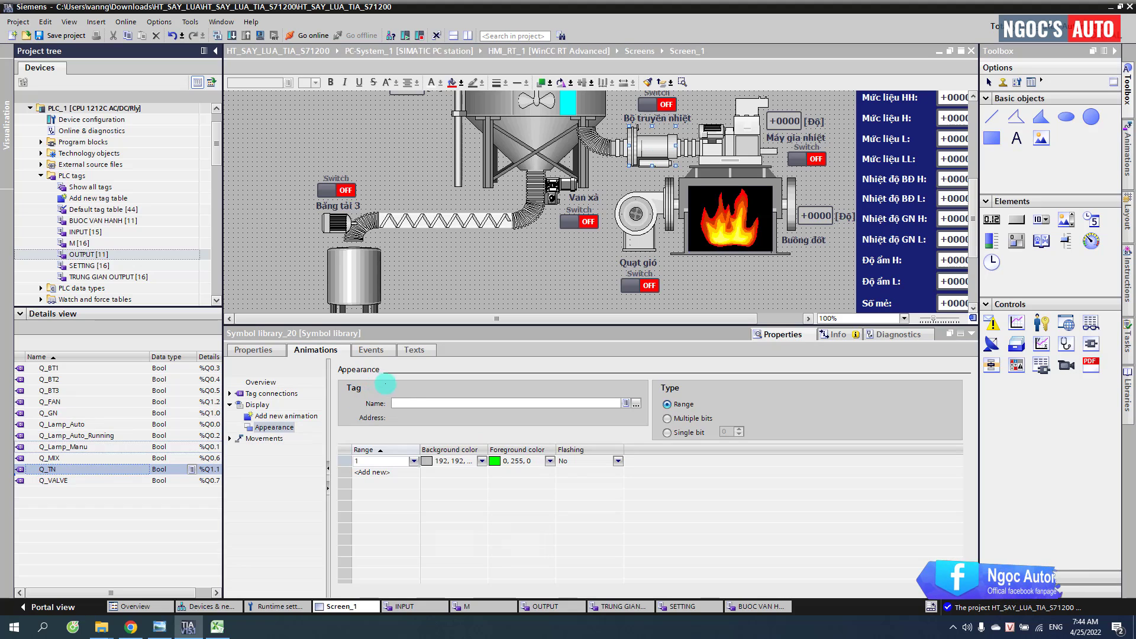
left_click_drag(403, 406, 403, 406)
left_click(550, 461)
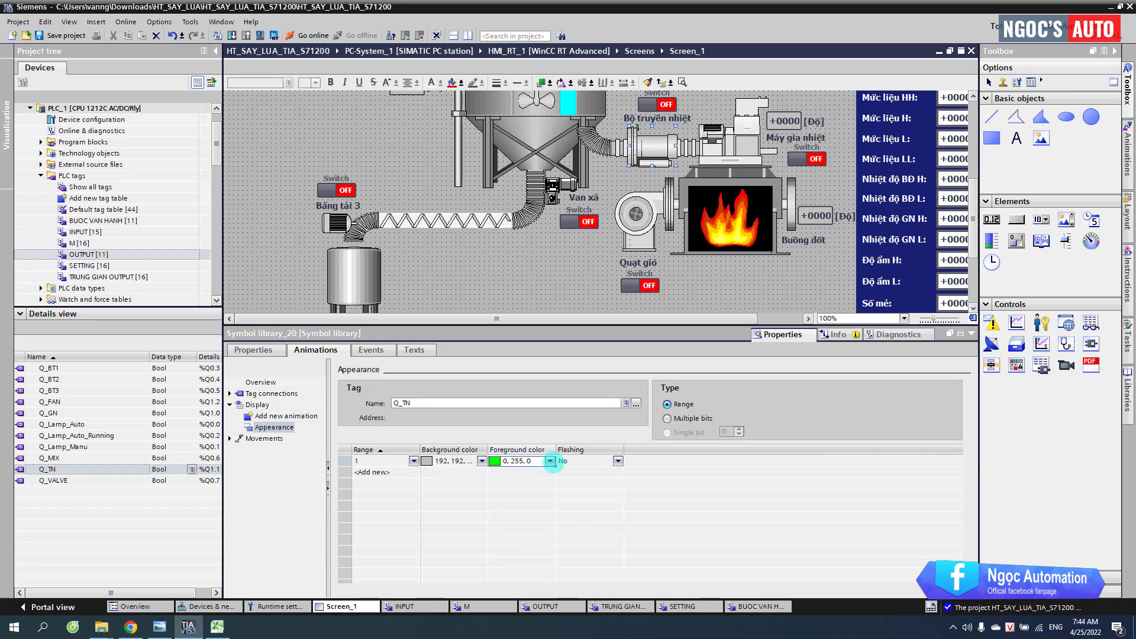
left_click(550, 461)
left_click(495, 496)
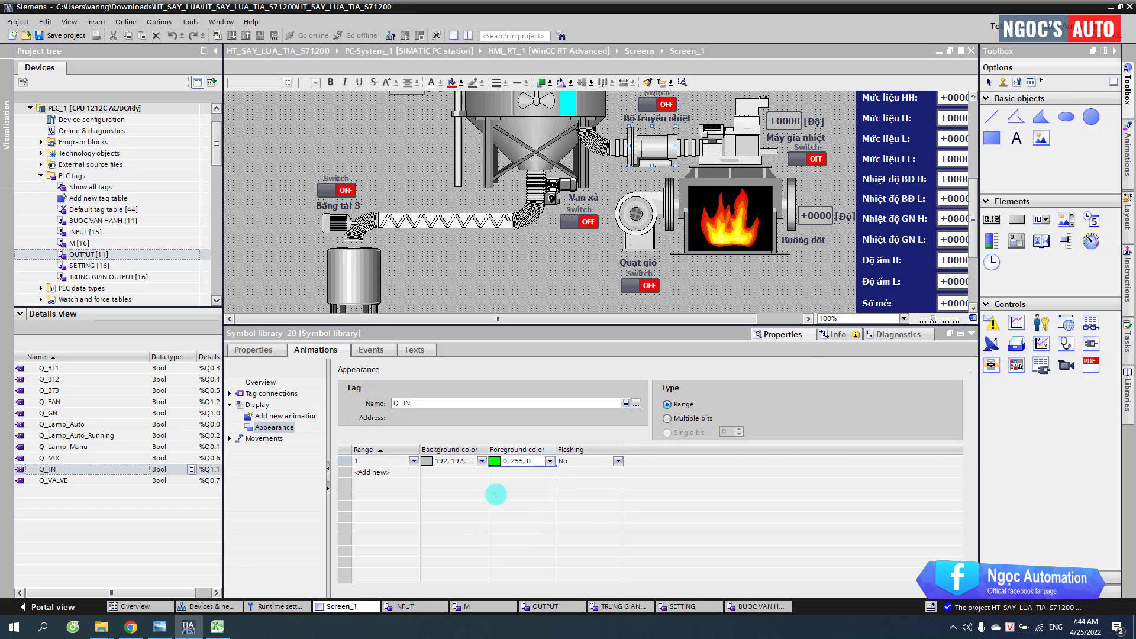
Step: Assign Q_TN to the appearance animation of the pipes beside Bộ truyền nhiệt, with a red (255, 0, 0) foreground for range 1
left_click(684, 150)
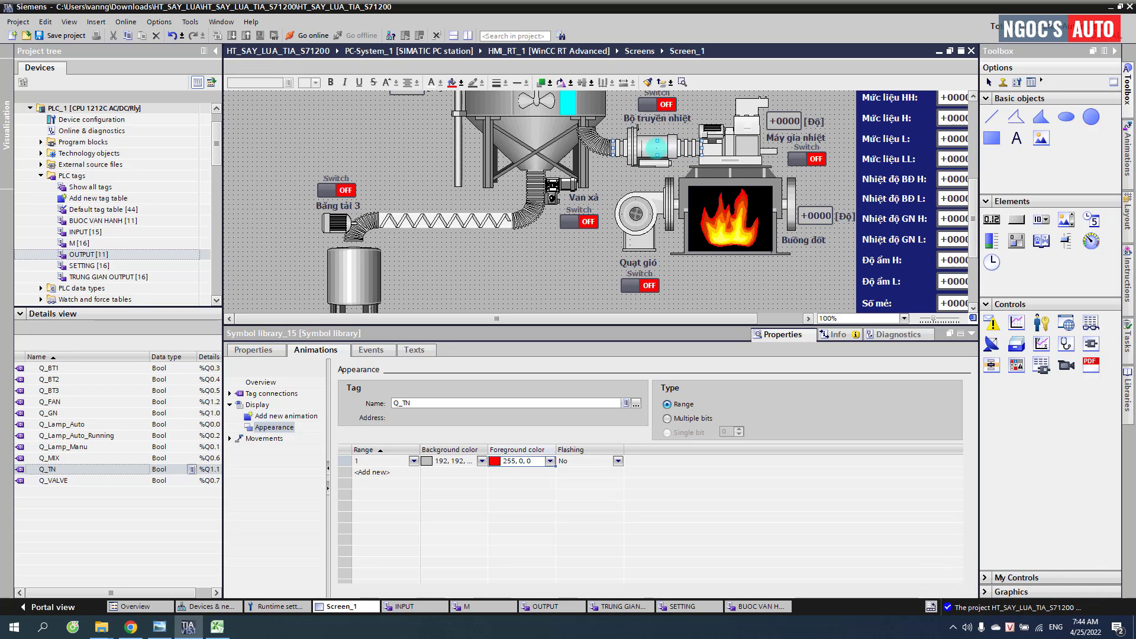
left_click(595, 143)
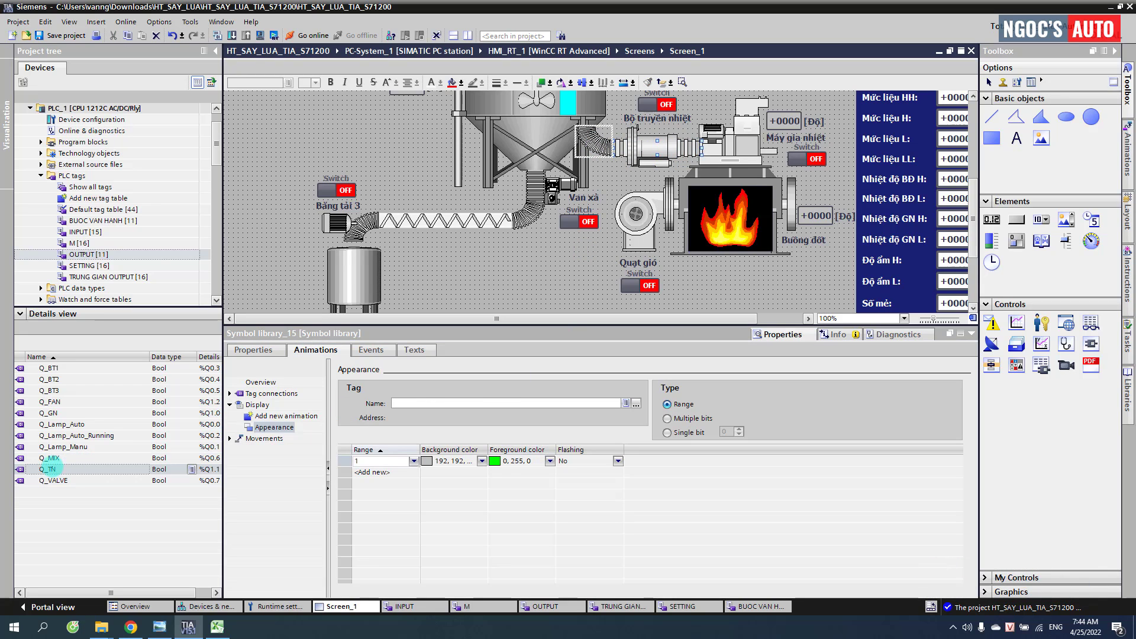
left_click_drag(48, 468, 422, 403)
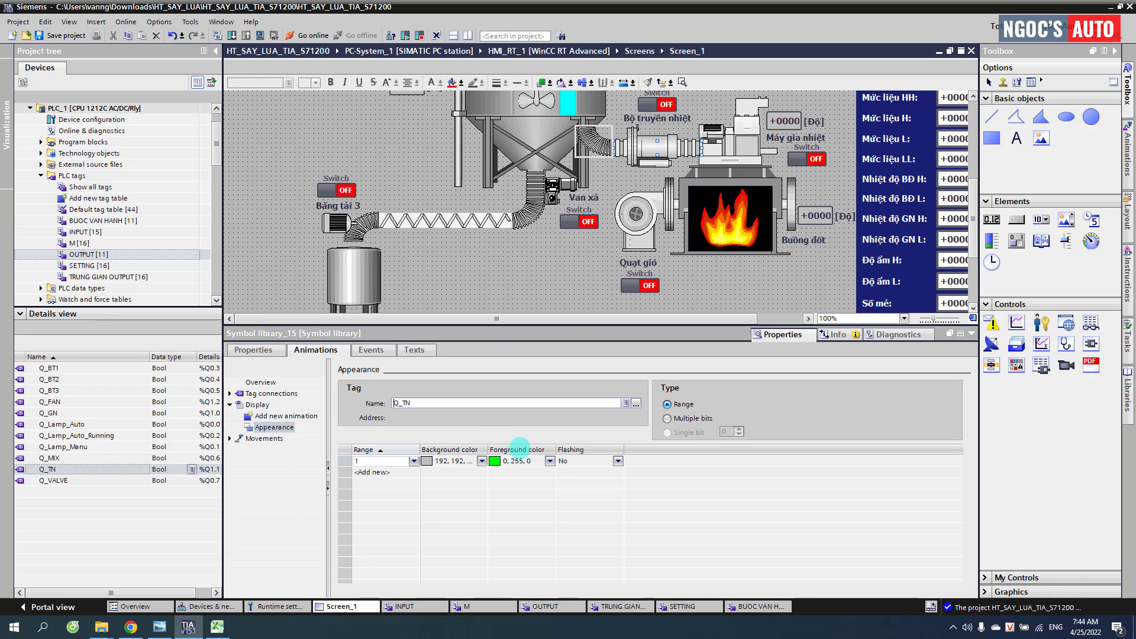
left_click(550, 461)
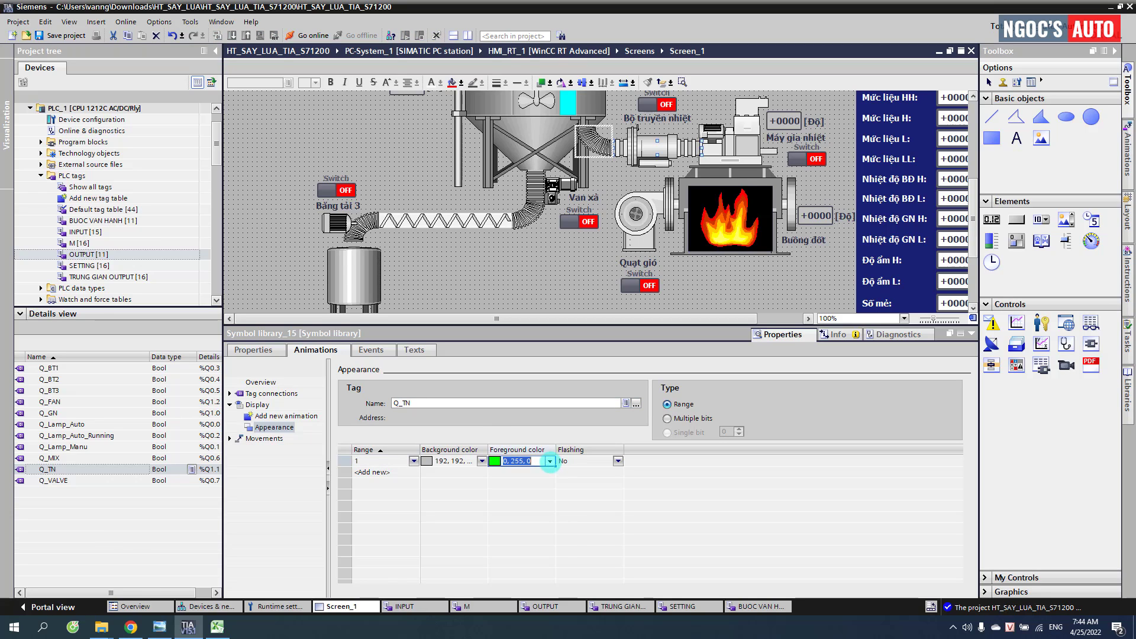
left_click(549, 461)
left_click(499, 488)
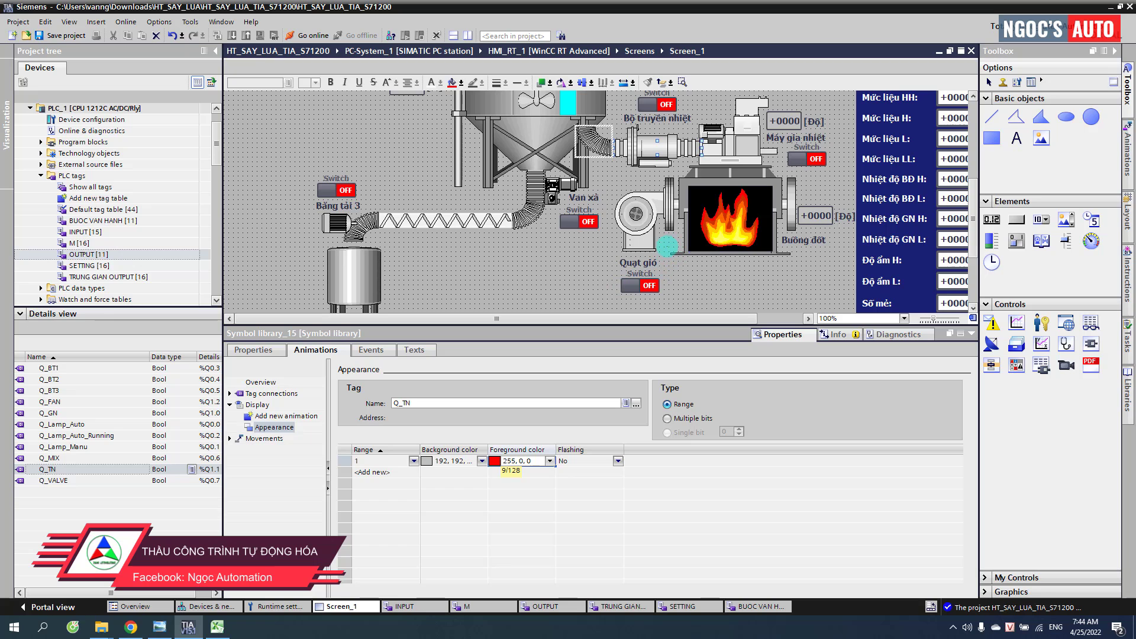
Step: Save the project with the completed symbol animations
scroll(682, 222, "up", 3)
scroll(682, 221, "down", 3)
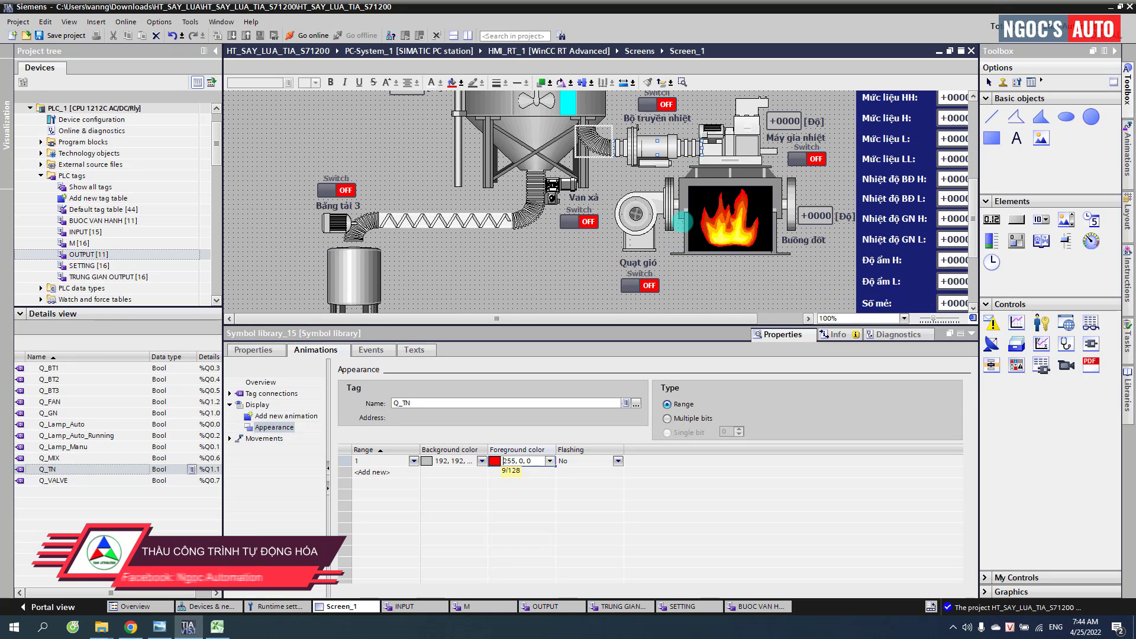
scroll(682, 221, "up", 3)
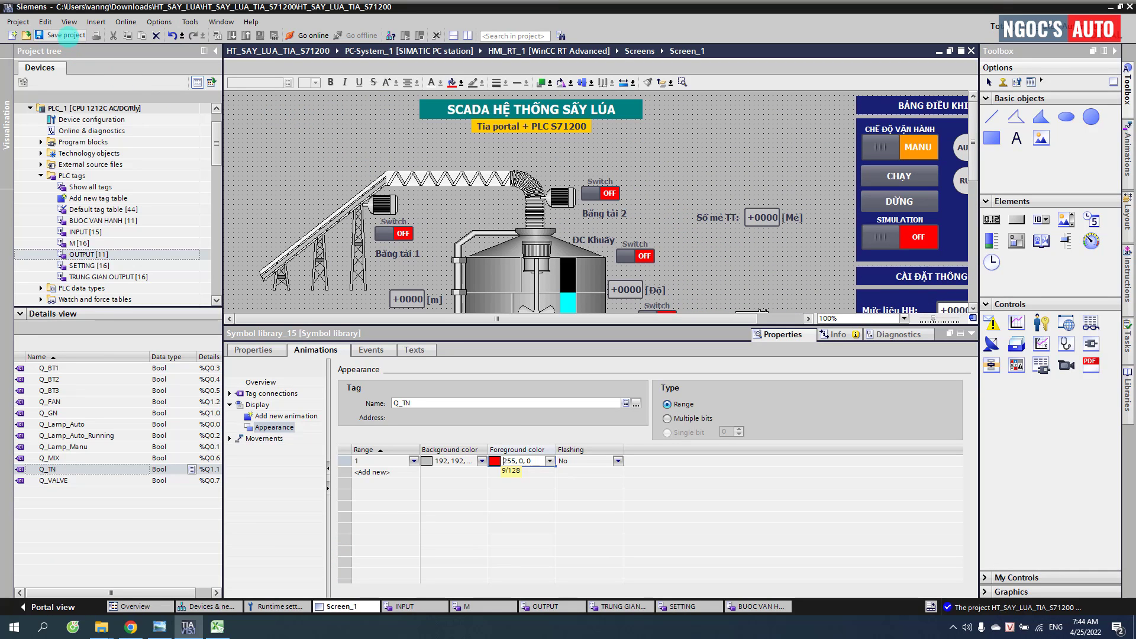
left_click(60, 36)
Step: Begin adding a new program block to PLC_1, choosing a Startup organization block in LAD
scroll(217, 148, "up", 1)
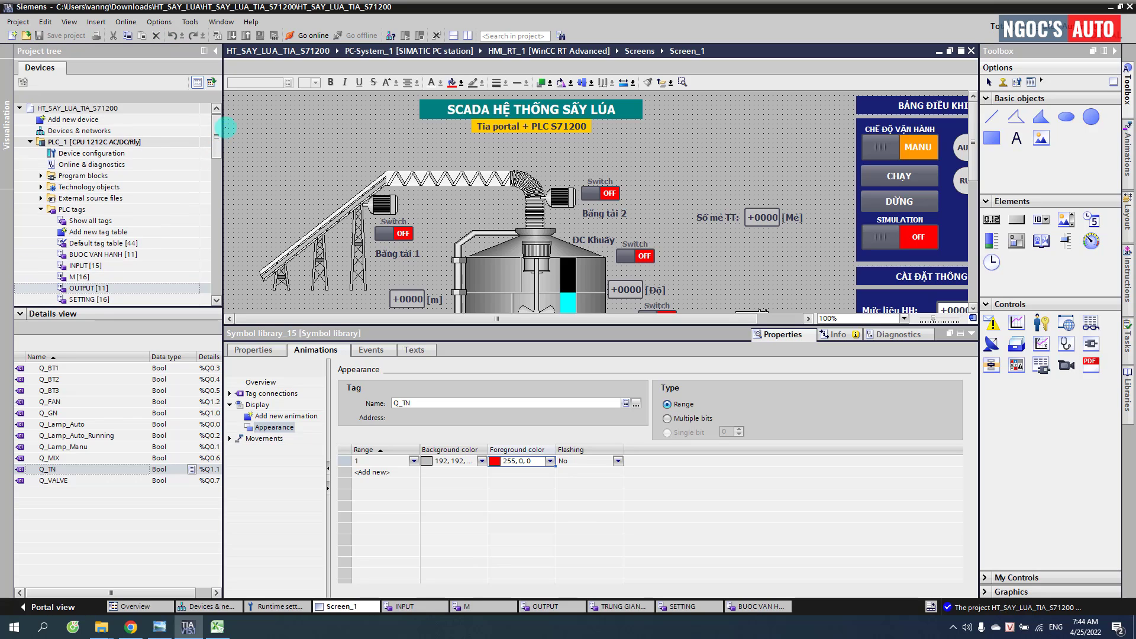
left_click(41, 176)
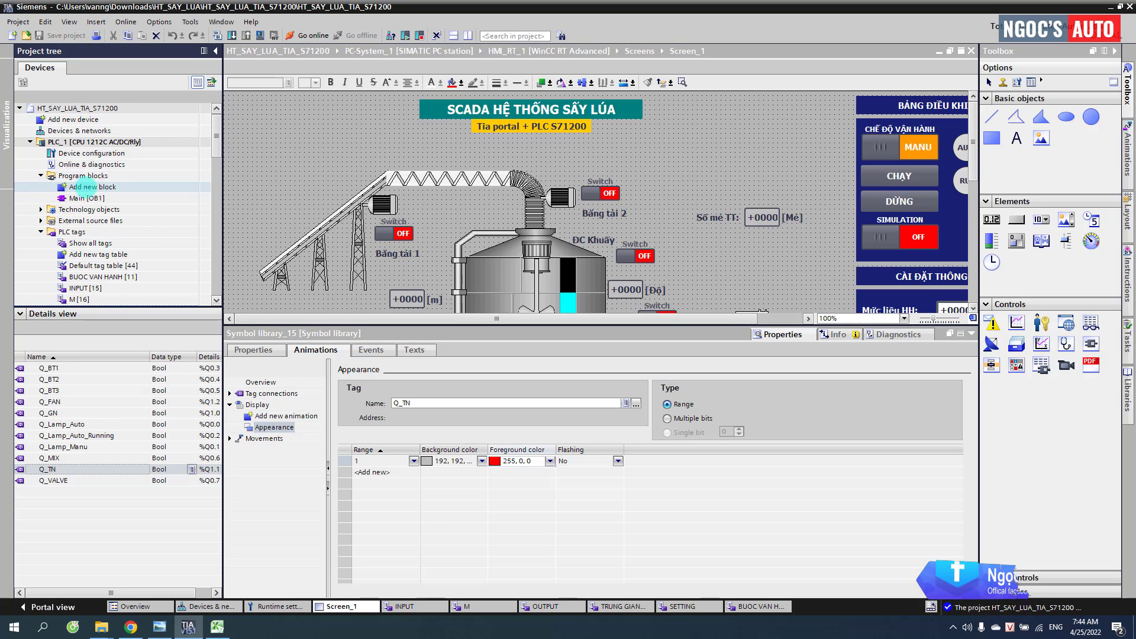
left_click(94, 187)
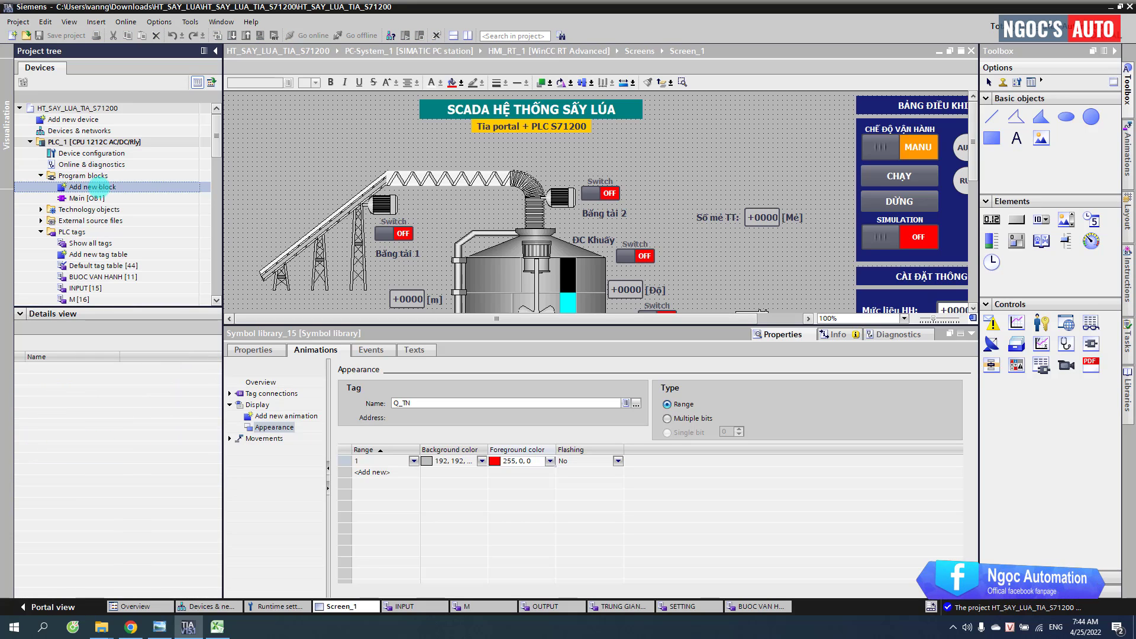
double_click(95, 187)
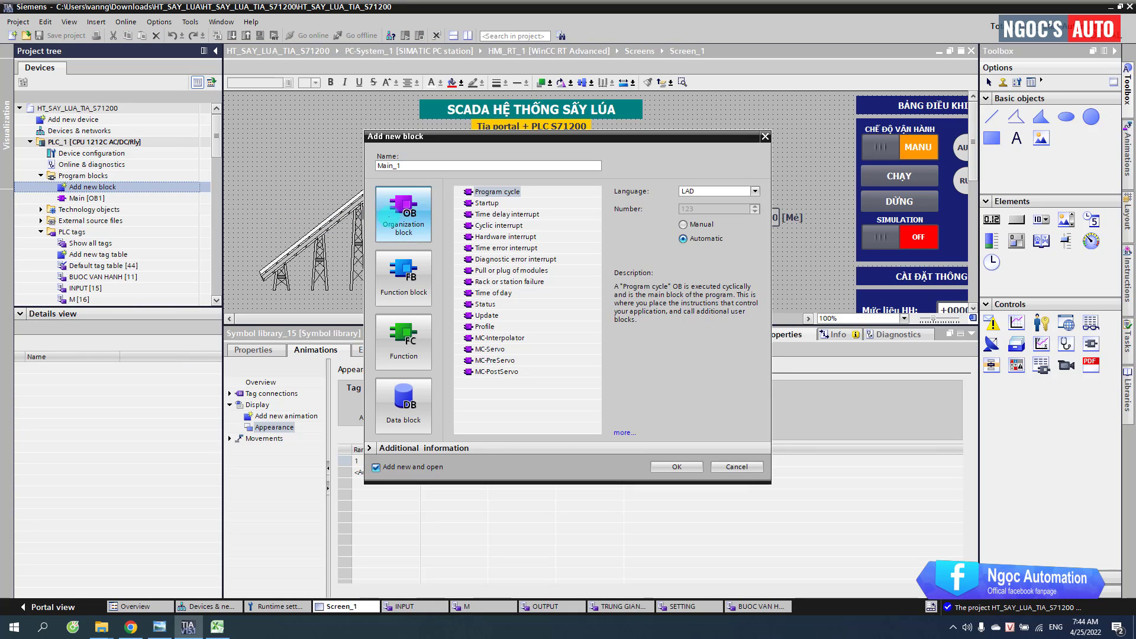
left_click(487, 203)
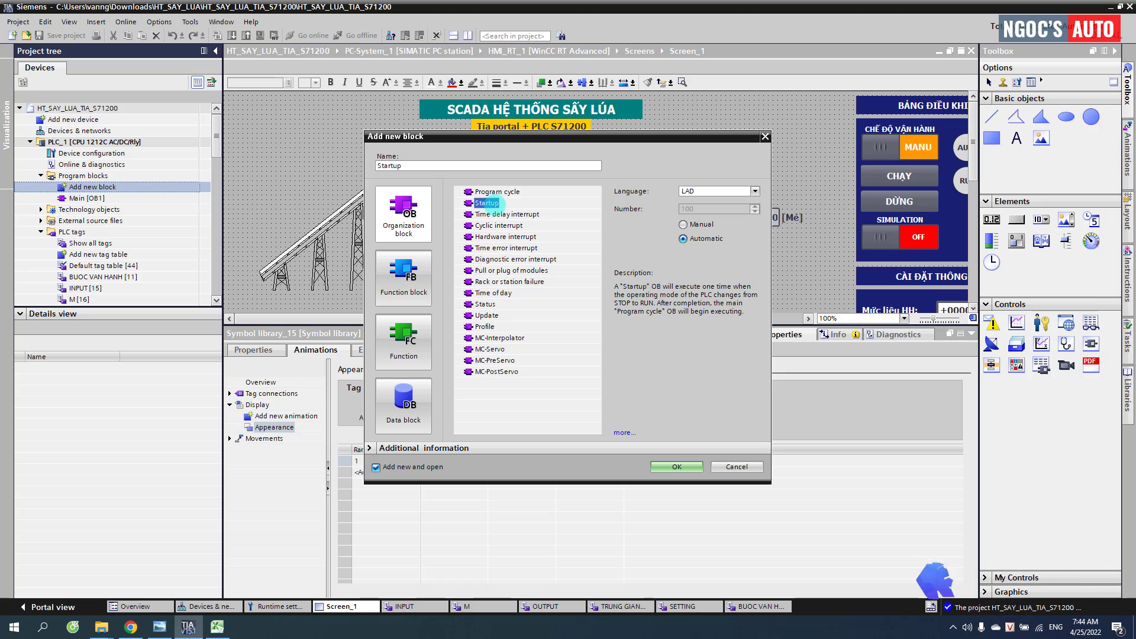
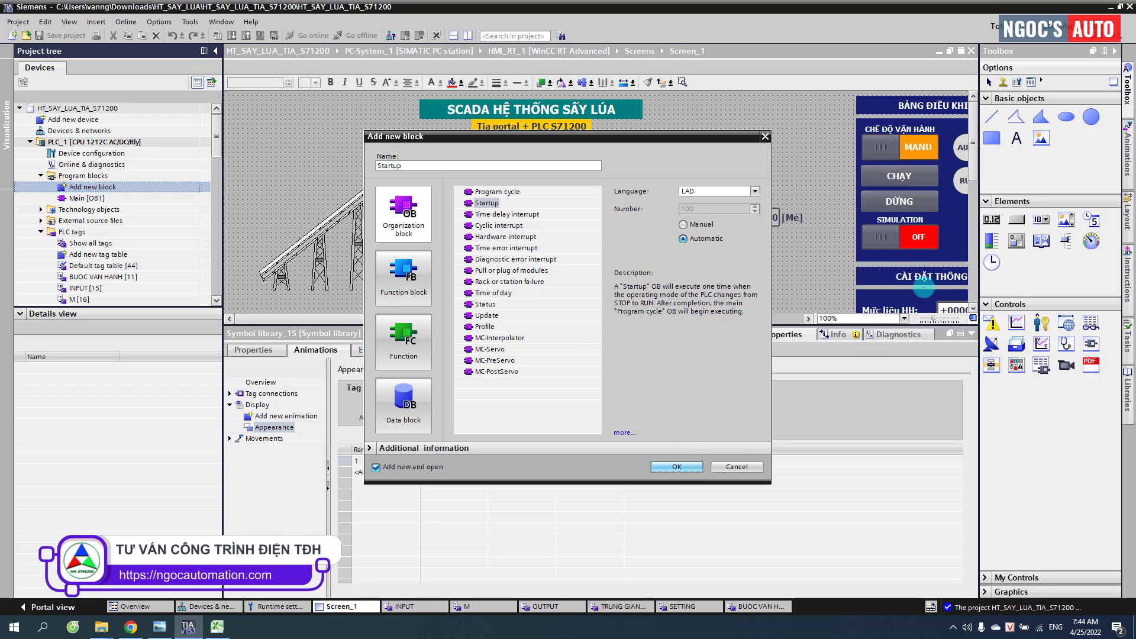
Step: Create the Startup organization block in LAD and insert a MOVE instruction on the rung of Network 1
key("Return")
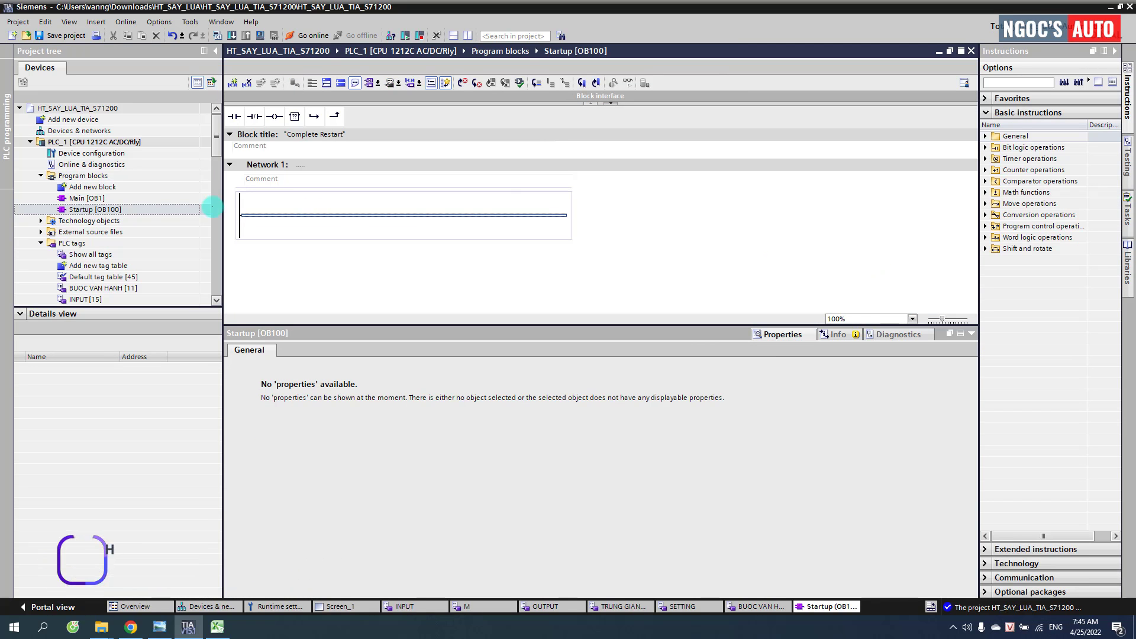
left_click(108, 210)
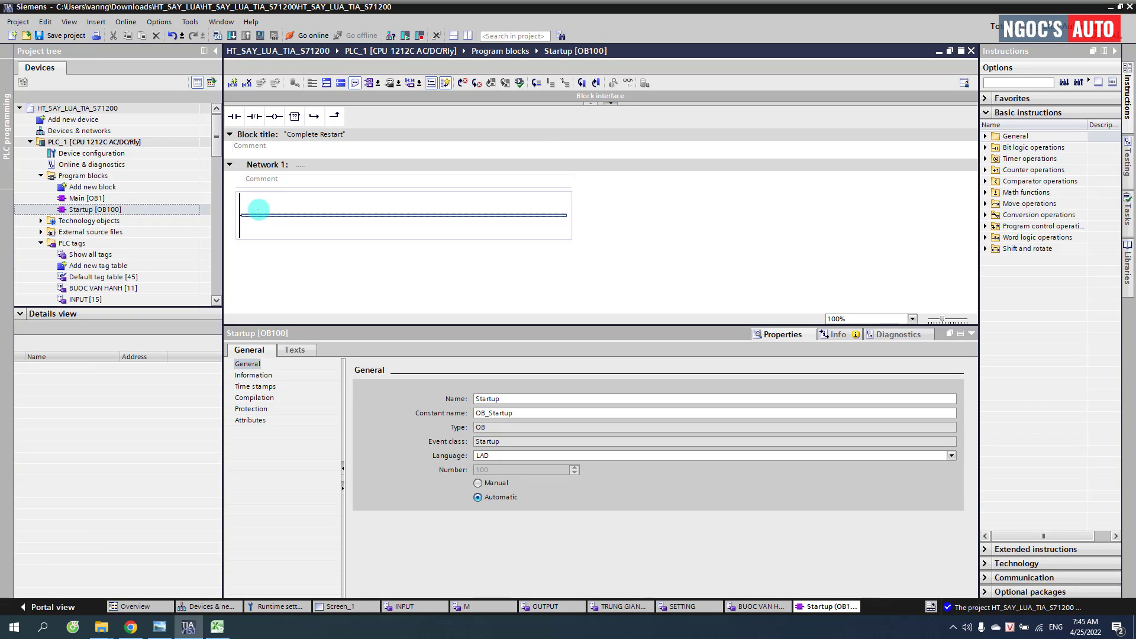
left_click(985, 204)
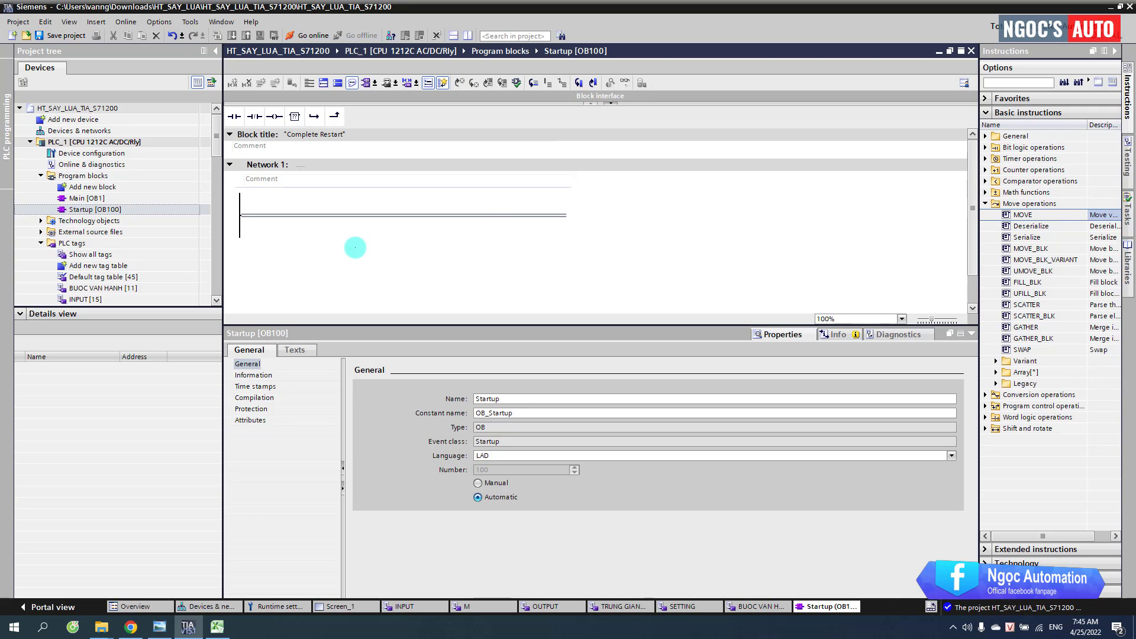
left_click_drag(355, 247, 320, 218)
Step: Title Network 1 of the Startup block "mức liệu cài đặt"
left_click(325, 170)
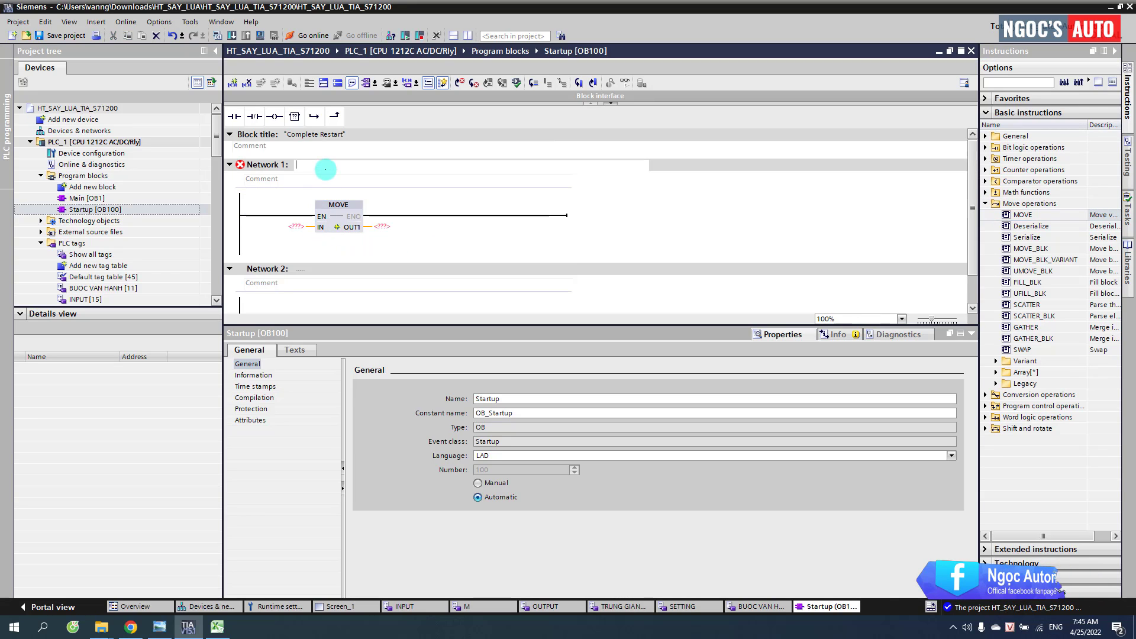
type("mu")
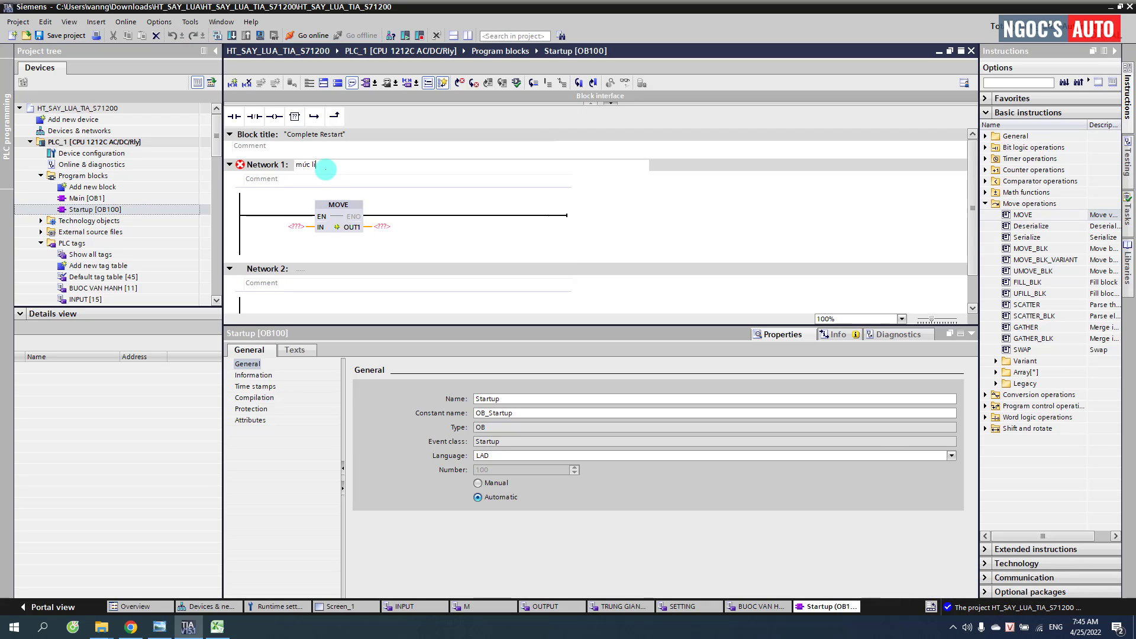
type("c liệu cài đặt")
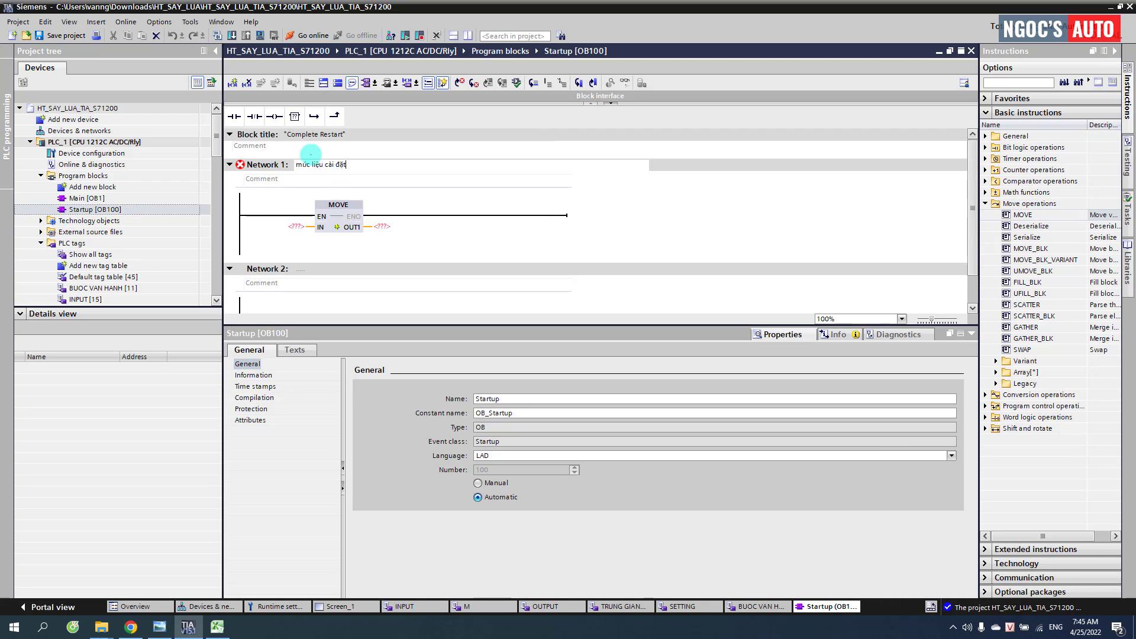
Step: Copy the MOVE box and paste three more copies in series along the Network 1 rung
left_click(343, 208)
left_click(398, 212)
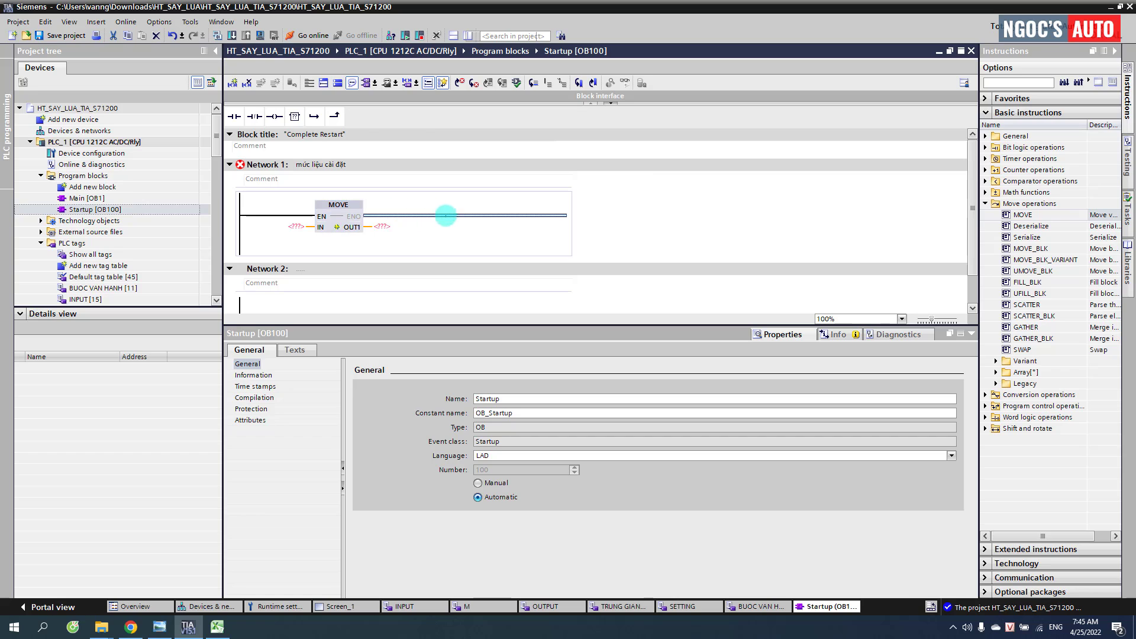
key("ctrl+v")
left_click(479, 216)
key("ctrl+v")
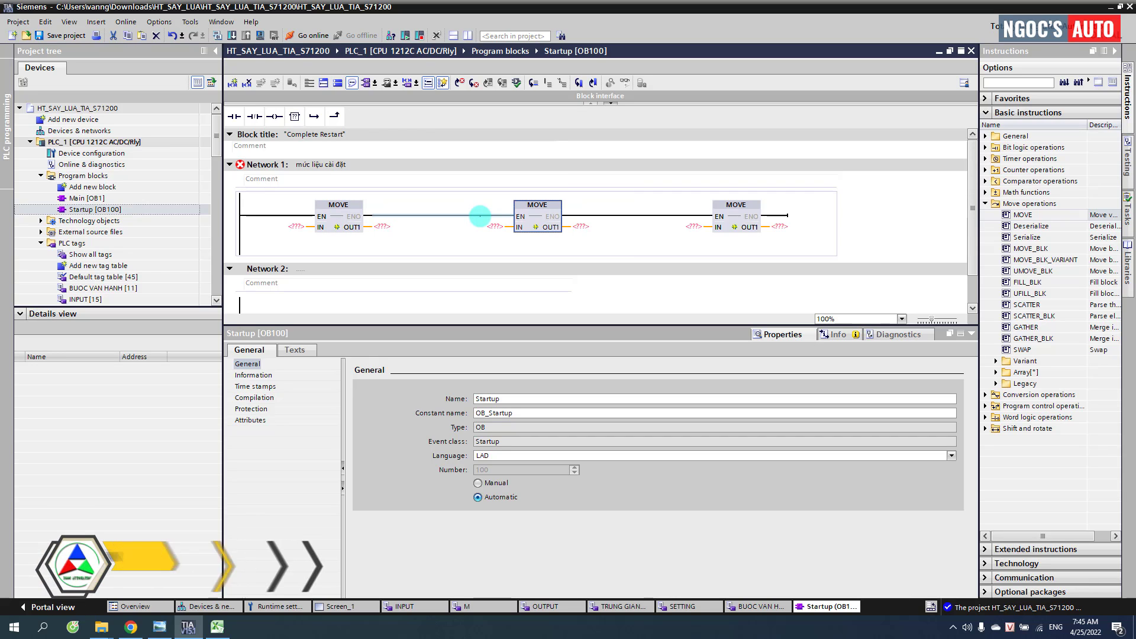
key("ctrl+v")
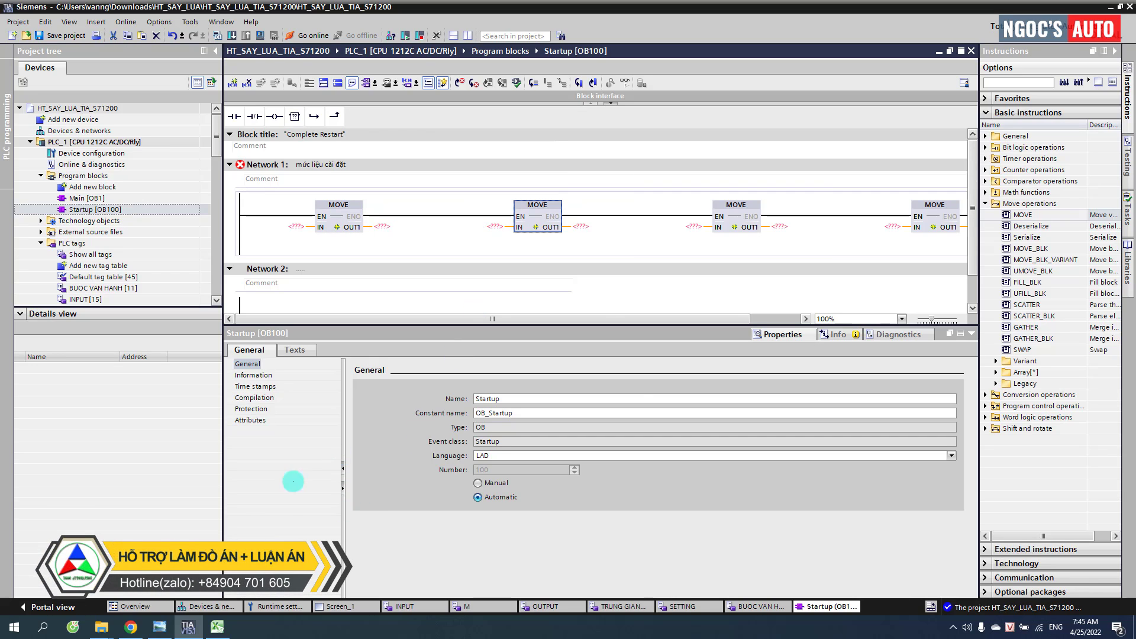
Step: Switch to Windows Photo Viewer and examine the drying process flowchart image for the tower's setpoints
left_click(160, 627)
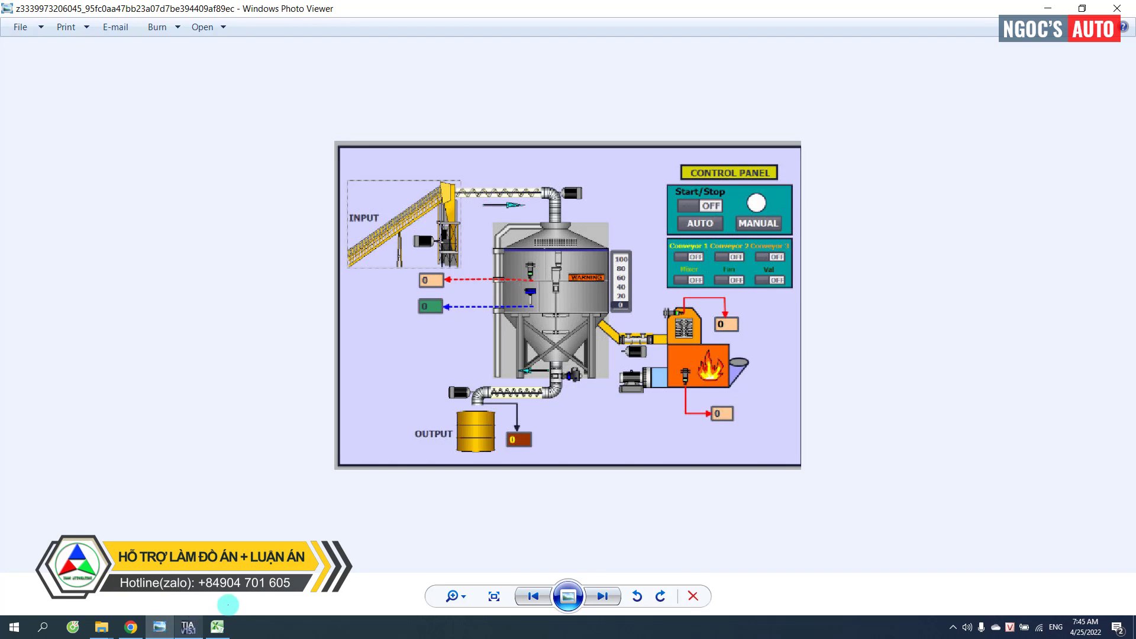
left_click(603, 596)
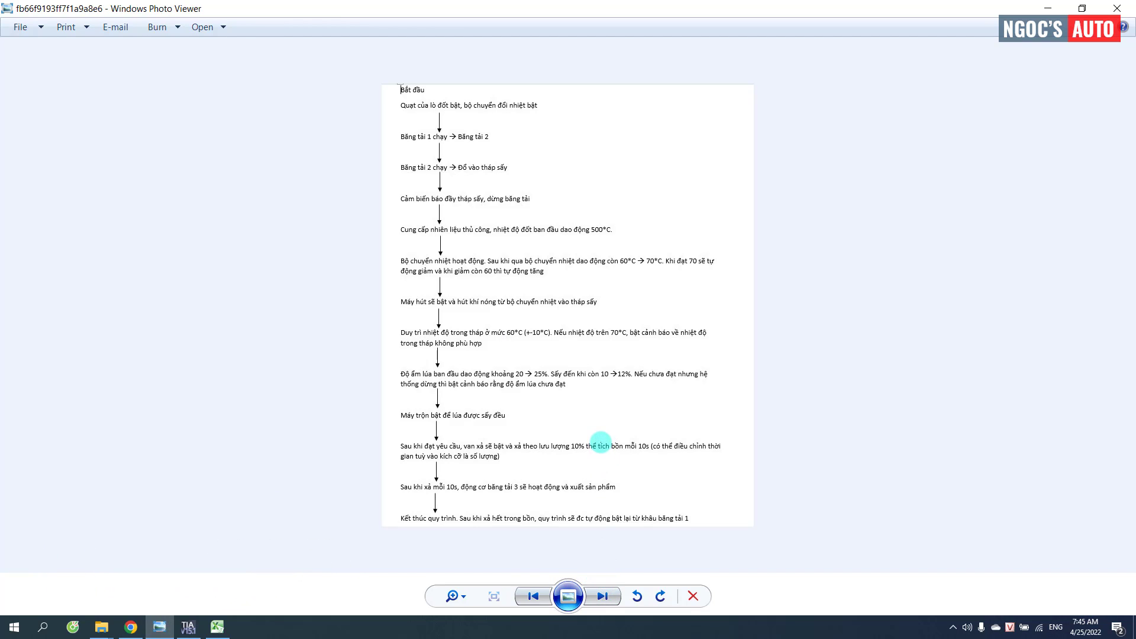
scroll(500, 349, "up", 2)
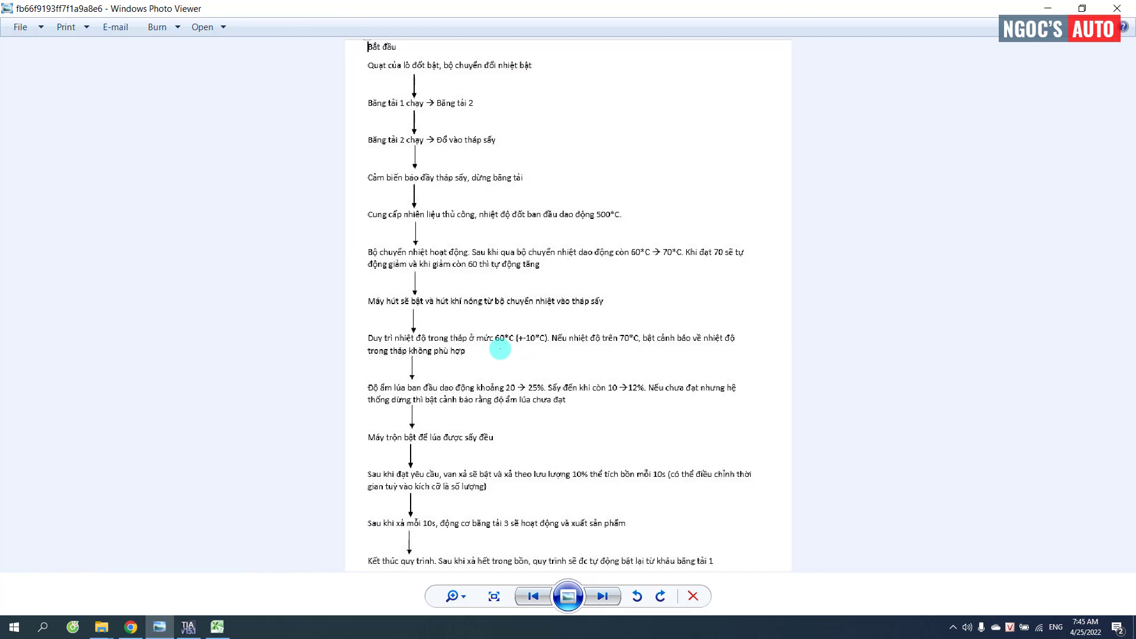
scroll(501, 349, "down", 3)
mouse_move(102, 626)
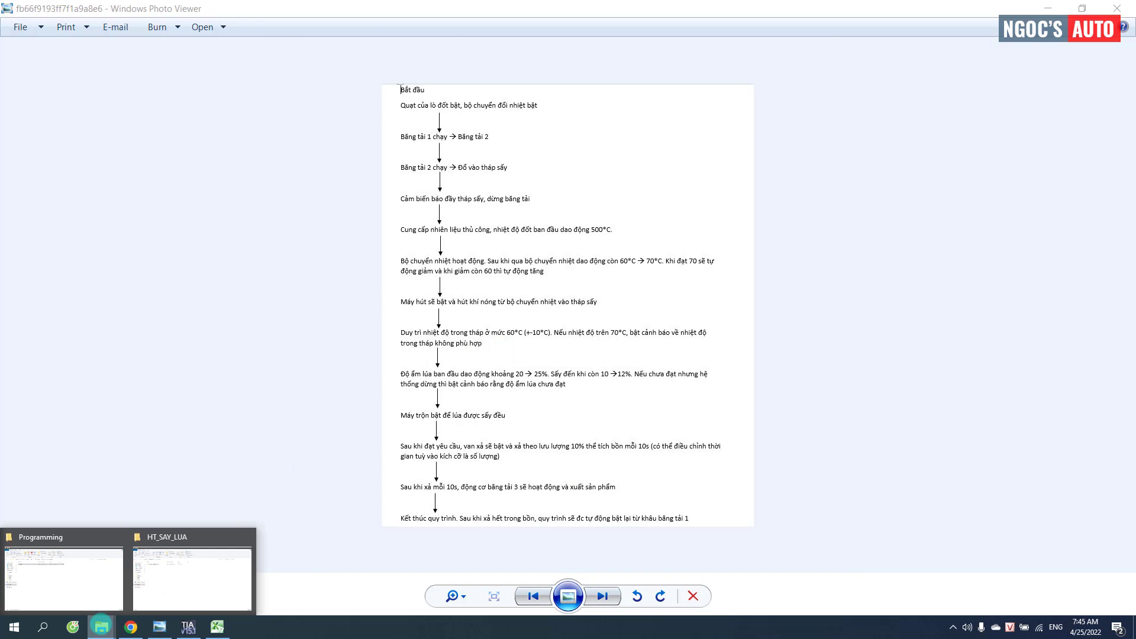
Step: Open the quy trinh Word document from the YC folder of 7_Say_lua and read the tower volume alarm thresholds
left_click(81, 584)
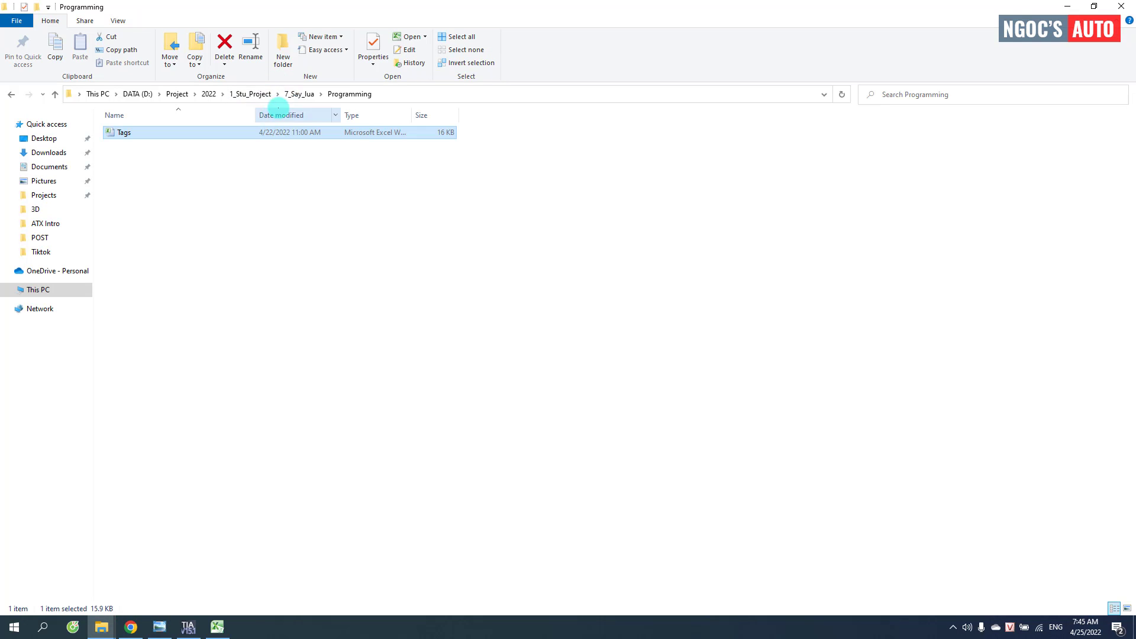
left_click(296, 94)
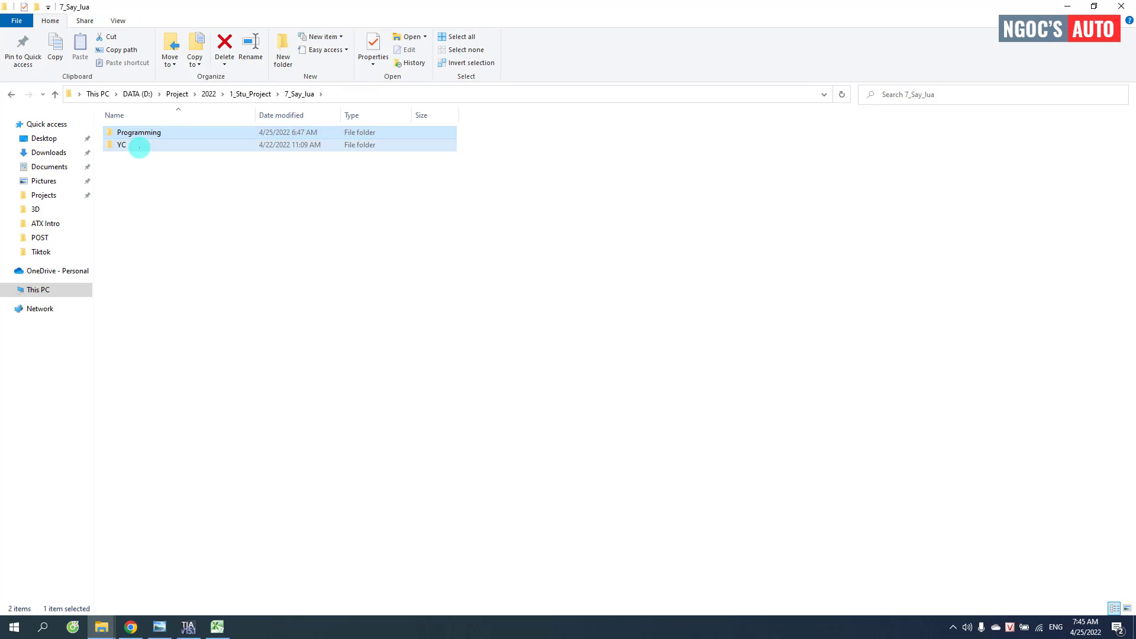
left_click(139, 145)
double_click(139, 146)
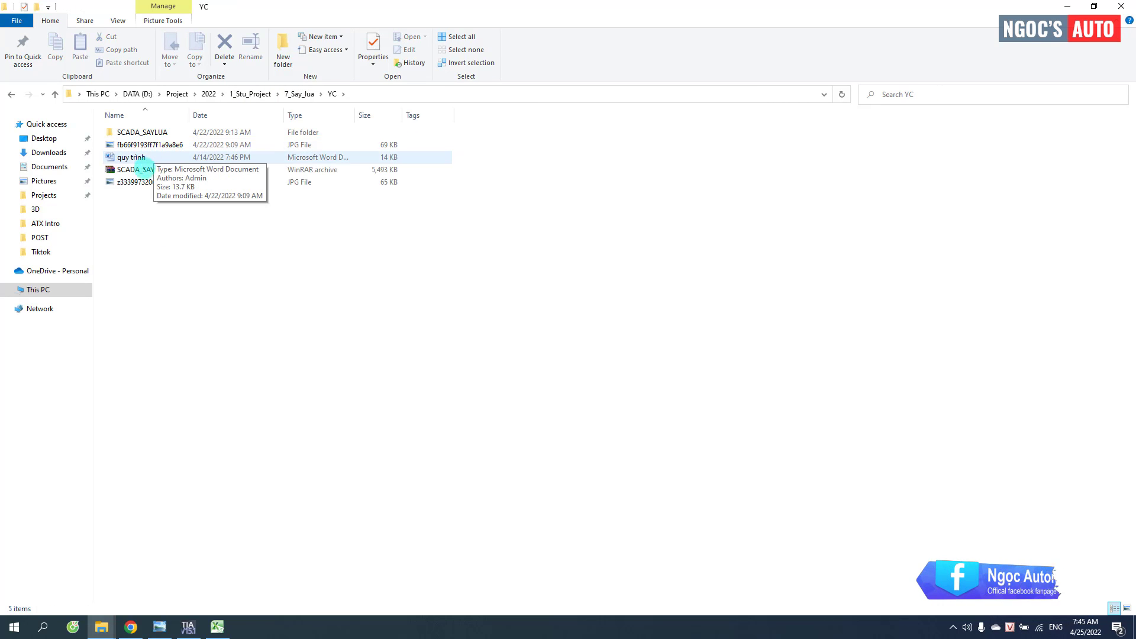
left_click(131, 157)
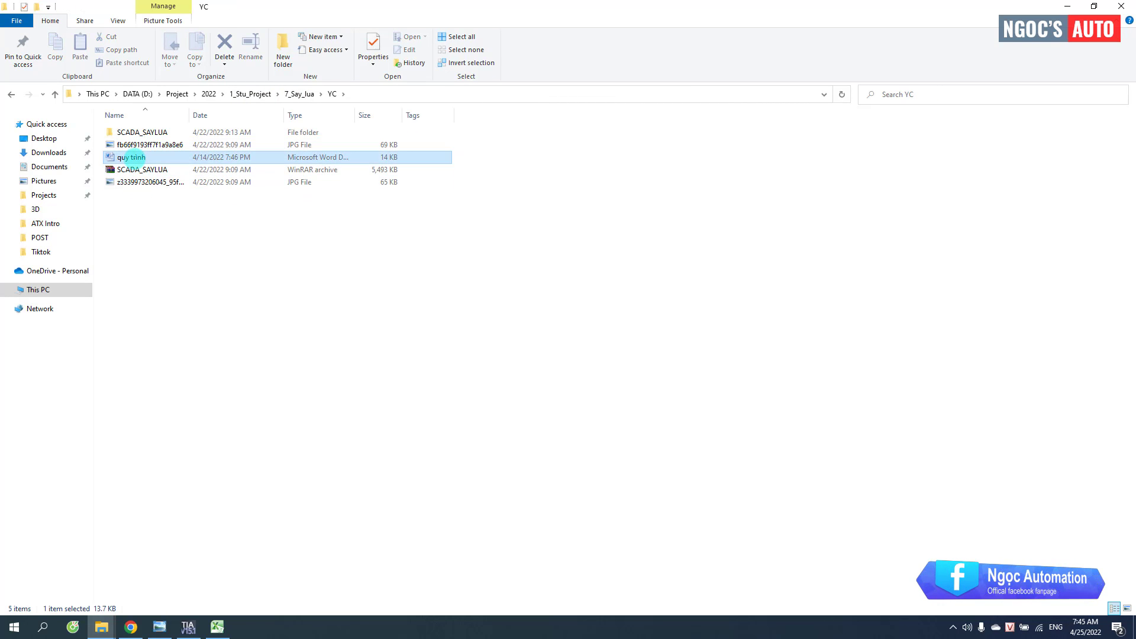
double_click(142, 157)
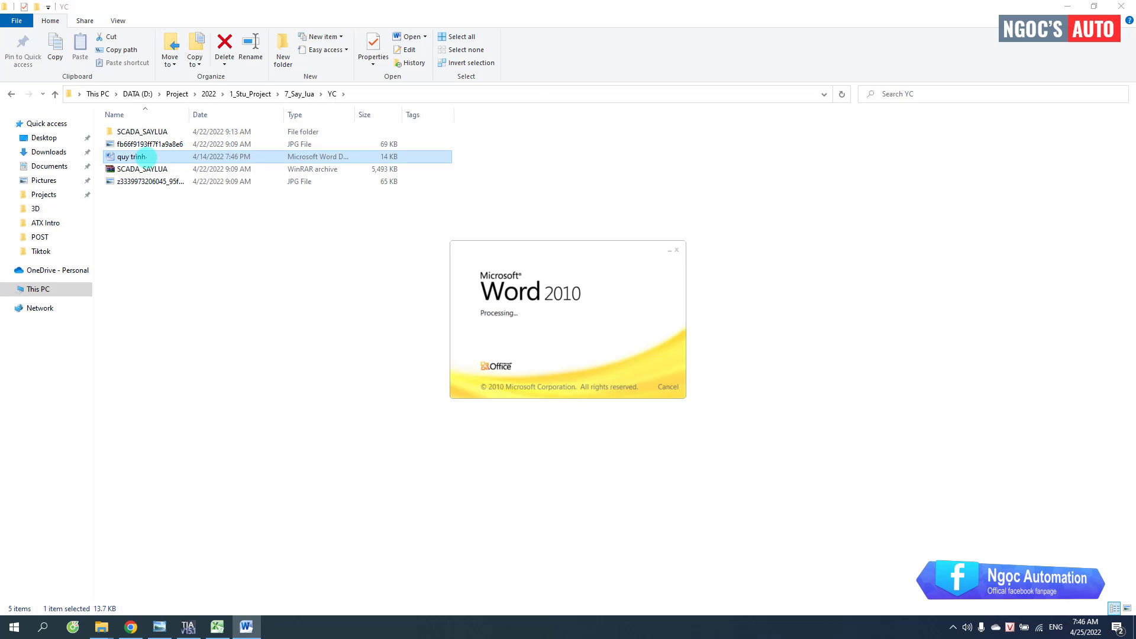
scroll(555, 375, "down", 6)
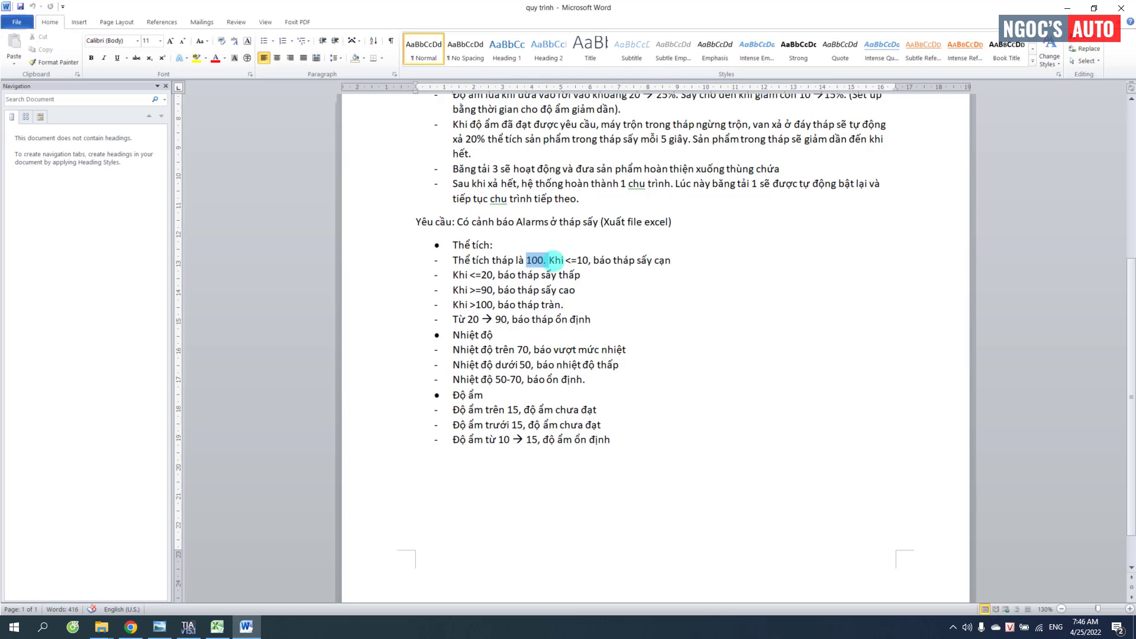
left_click_drag(568, 261, 577, 261)
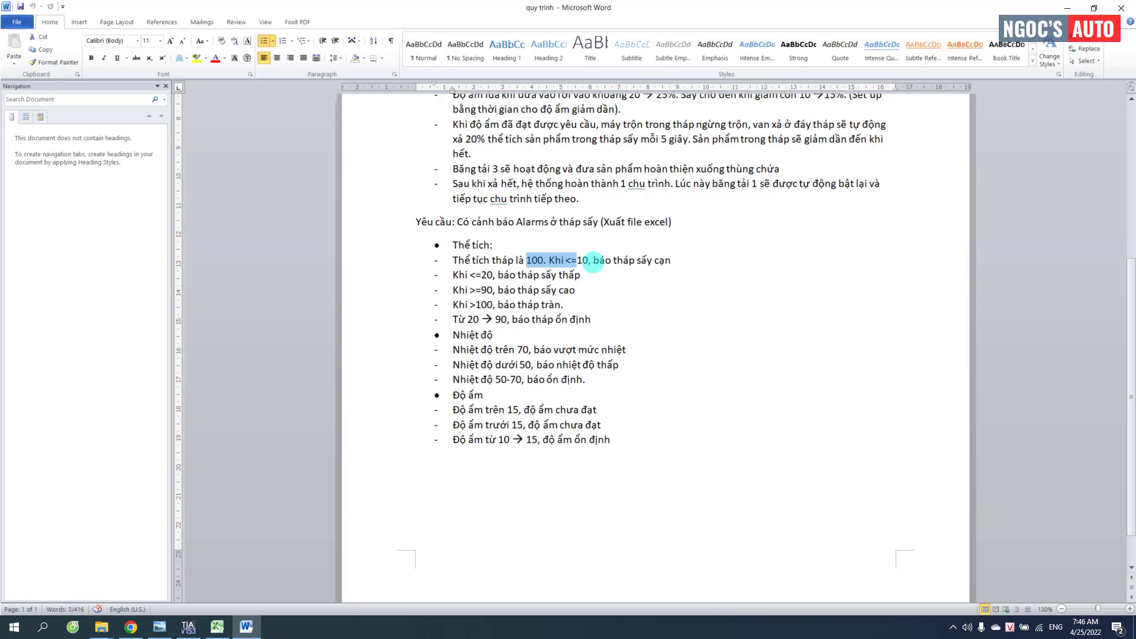
left_click(584, 260)
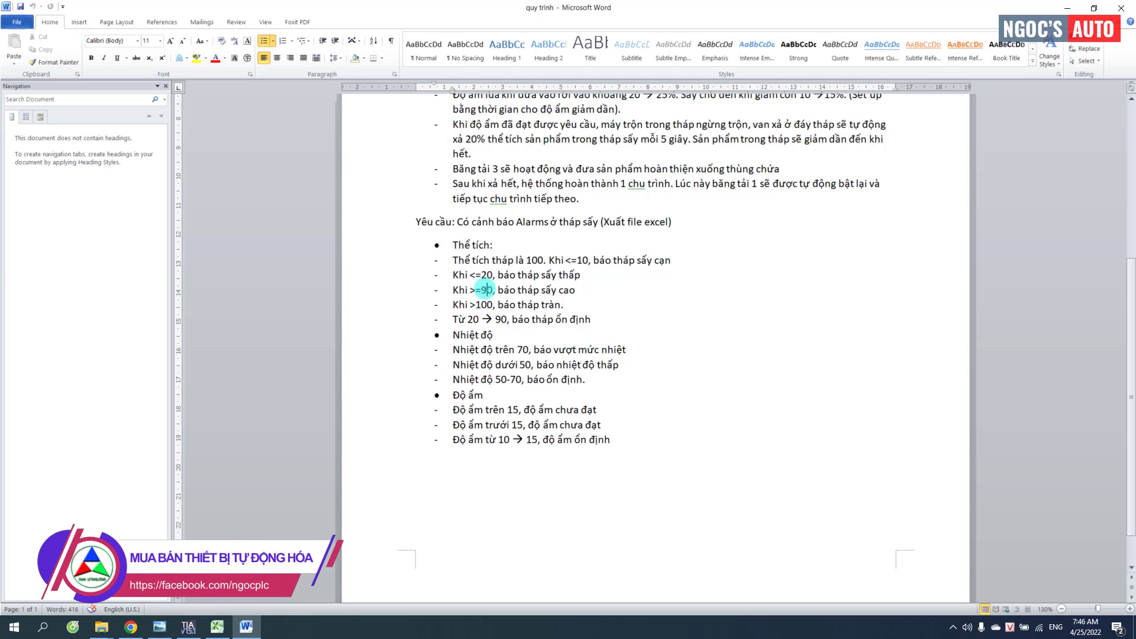
key("Up")
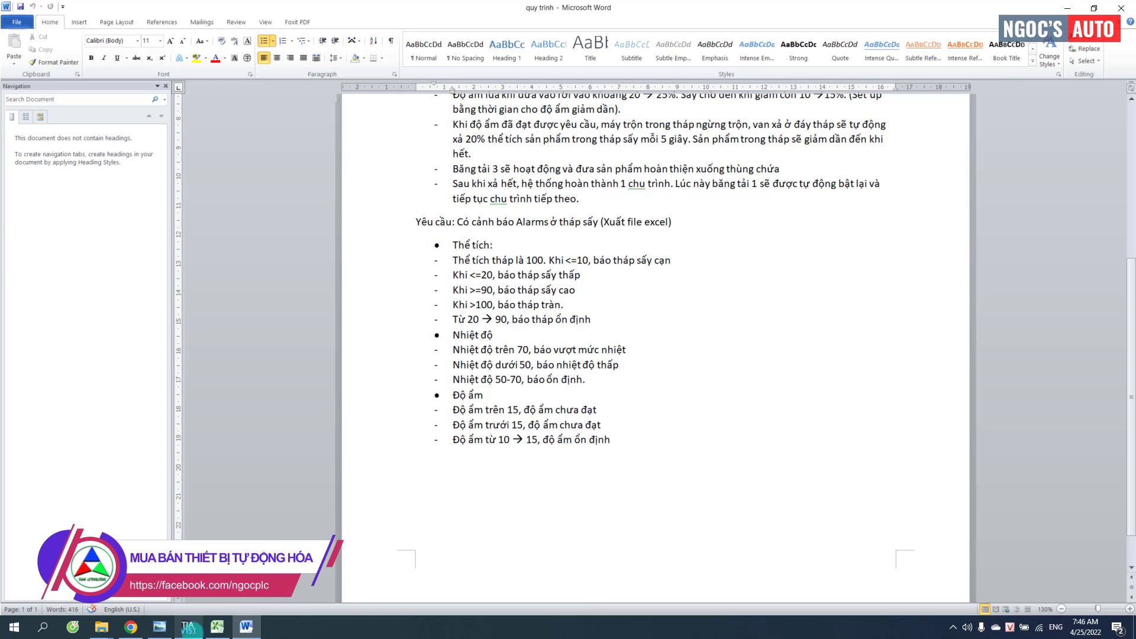
Step: Switch back to TIA Portal and set the IN values of the first two MOVE boxes in Network 1 to 10.0 and 20.0
left_click(188, 626)
left_click(371, 230)
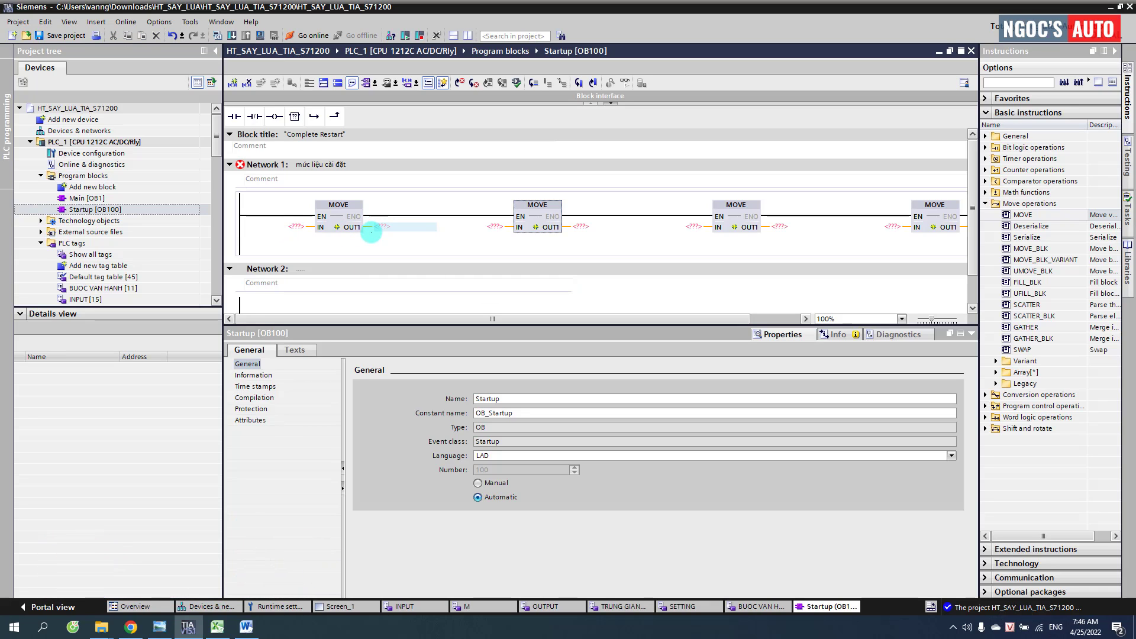
type("t")
key("BackSpace")
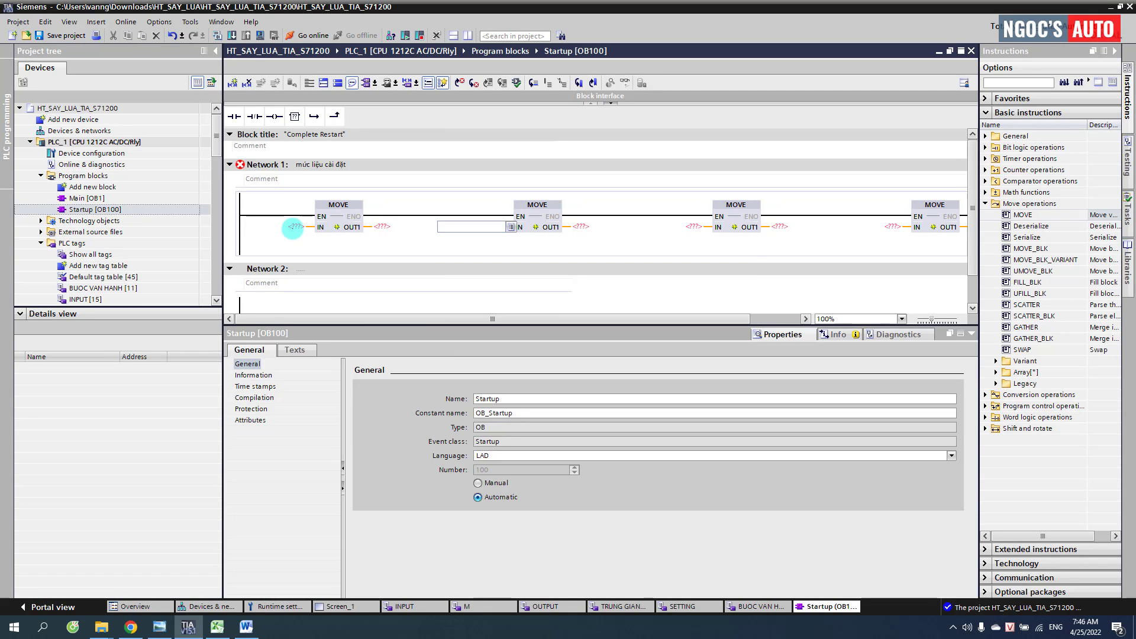
left_click(293, 227)
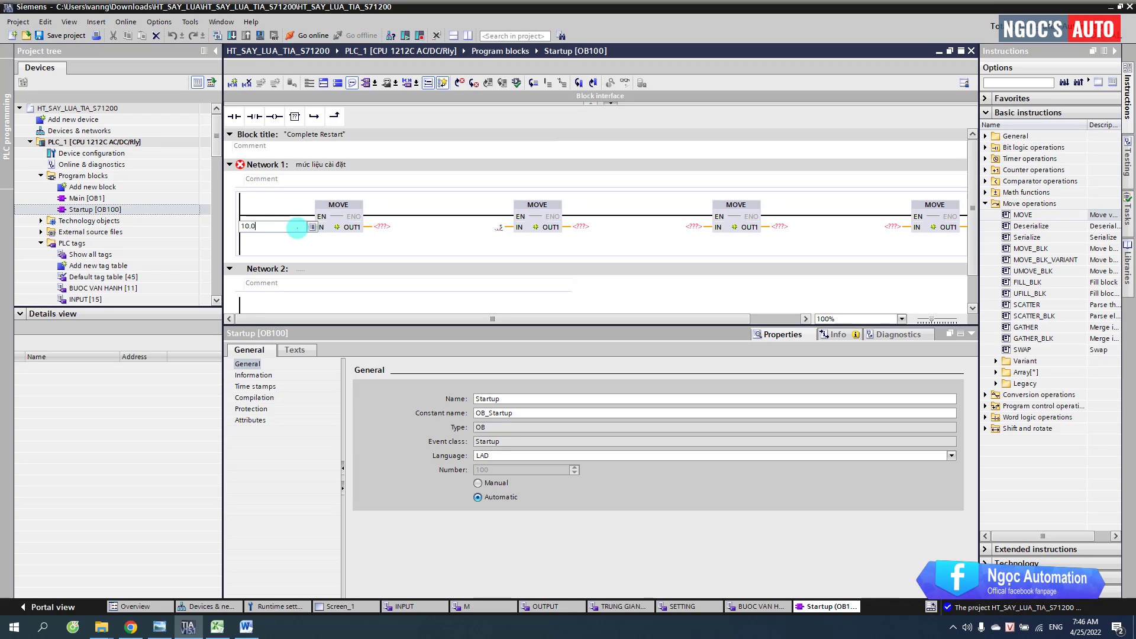
key("Return")
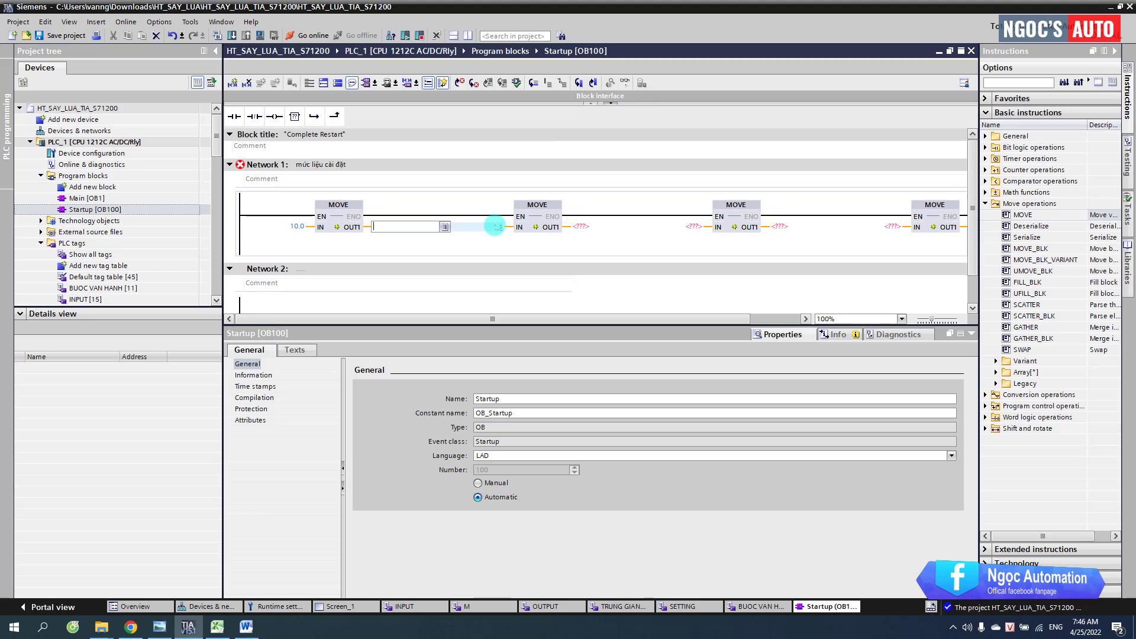
left_click(495, 227)
type("20.0")
key("Return")
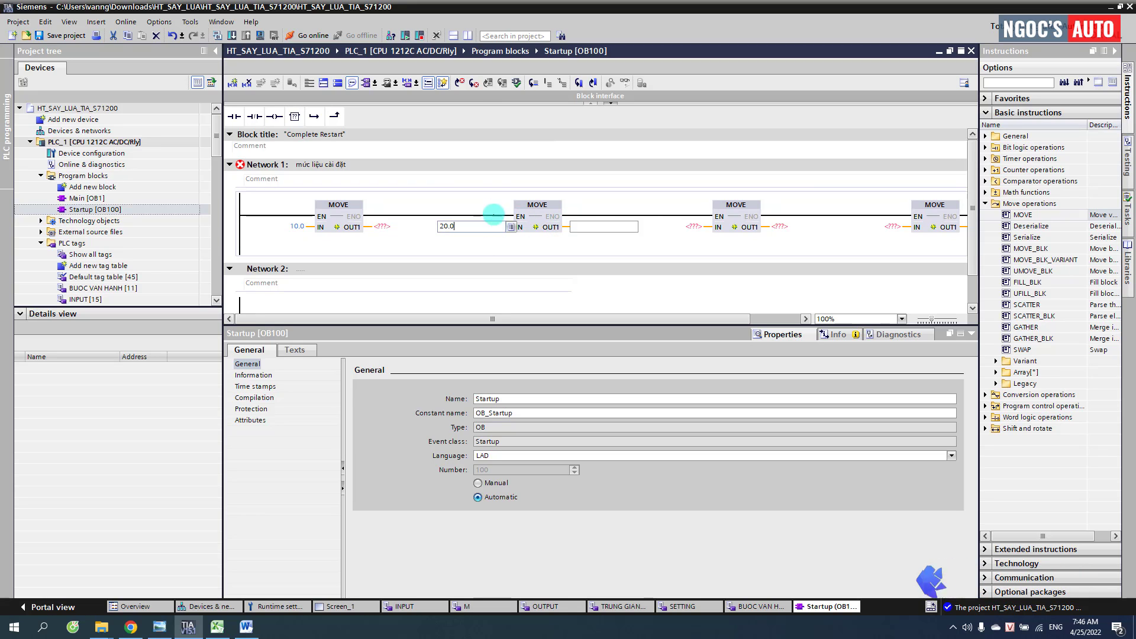
Step: Set the IN values of the third and fourth MOVE boxes in Network 1 to 90.0 and 100.0
left_click(680, 225)
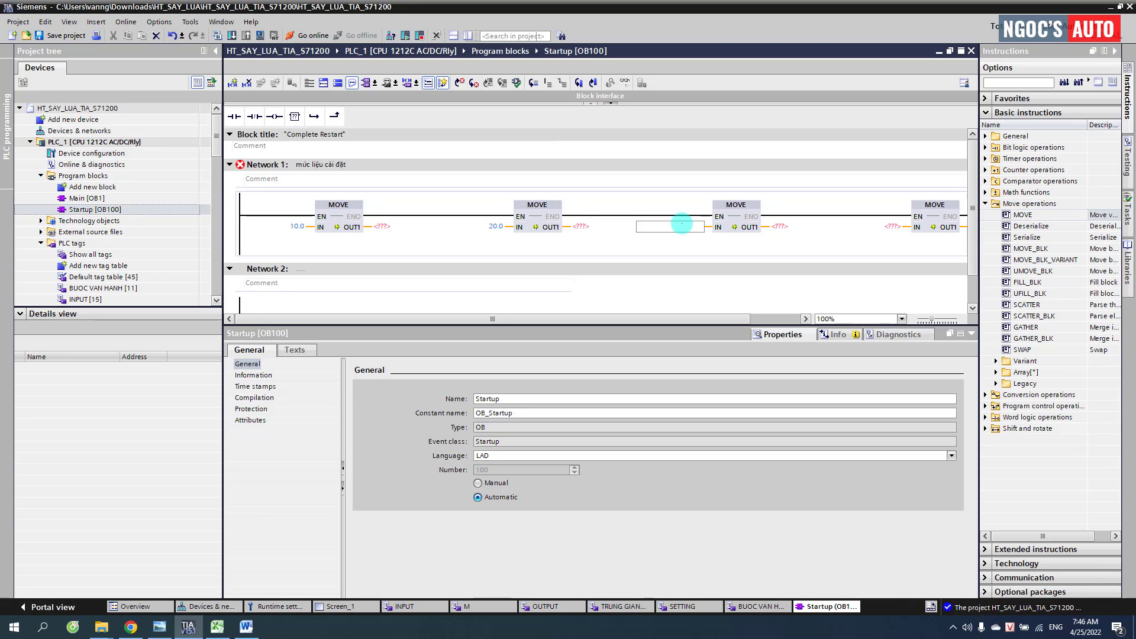
type("90.0")
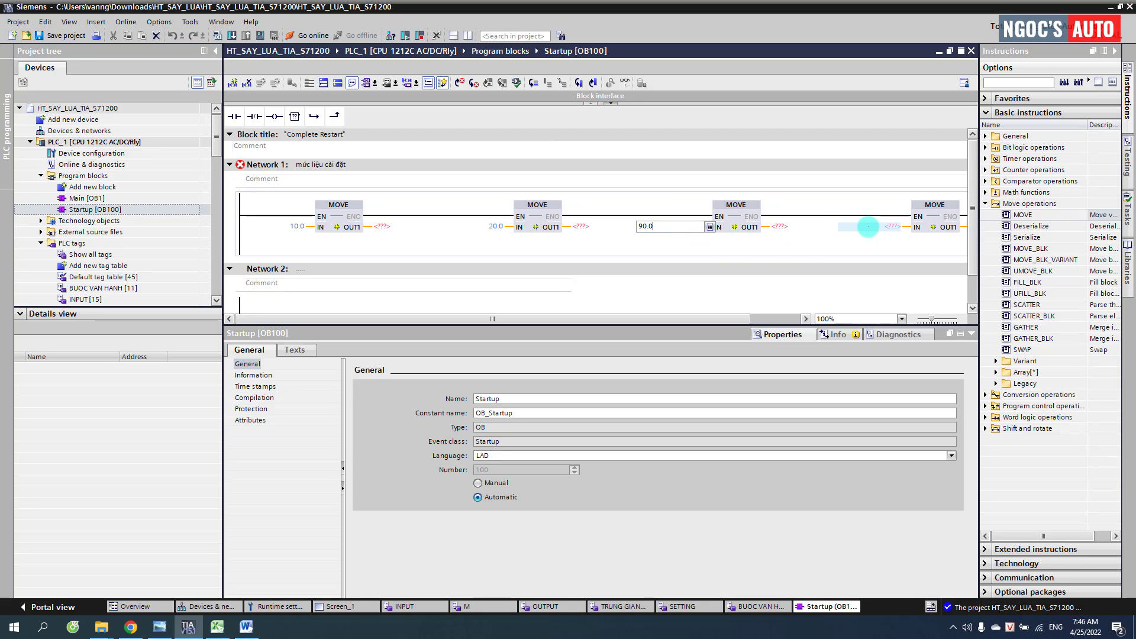
left_click(868, 227)
type("100")
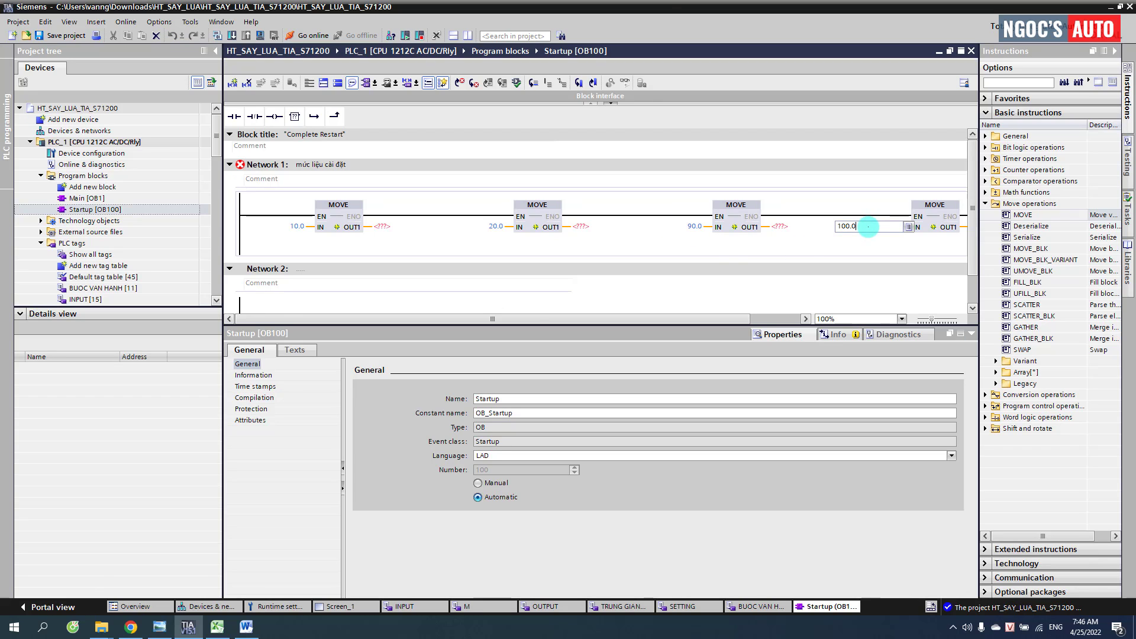
type(".0")
key("Return")
Step: Assign the tag Set_Level_LL to OUT1 of the first MOVE box in Network 1
left_click(312, 227)
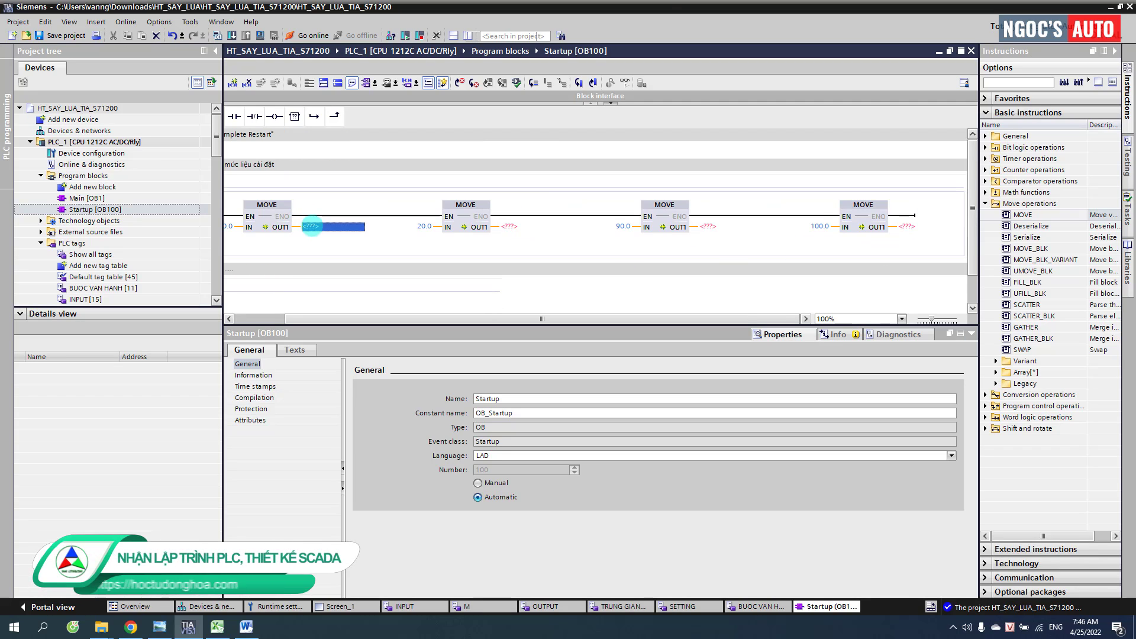
type("s")
key("Down")
key("Down")
key("Down")
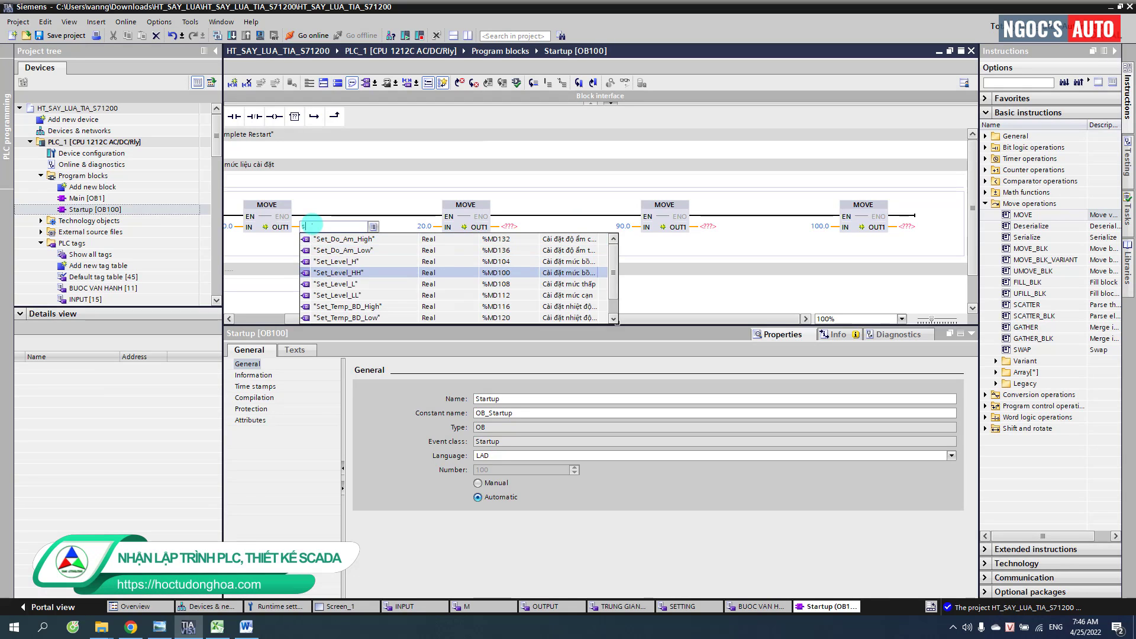
key("Down")
key("Return")
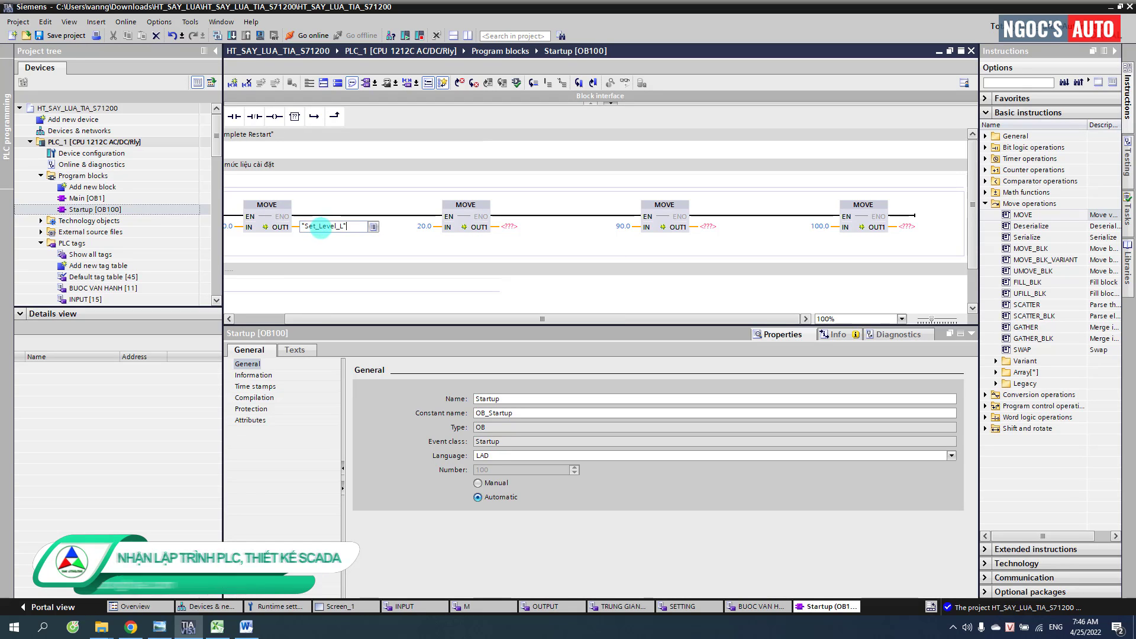
key("Return")
left_click(333, 239)
left_click(349, 231)
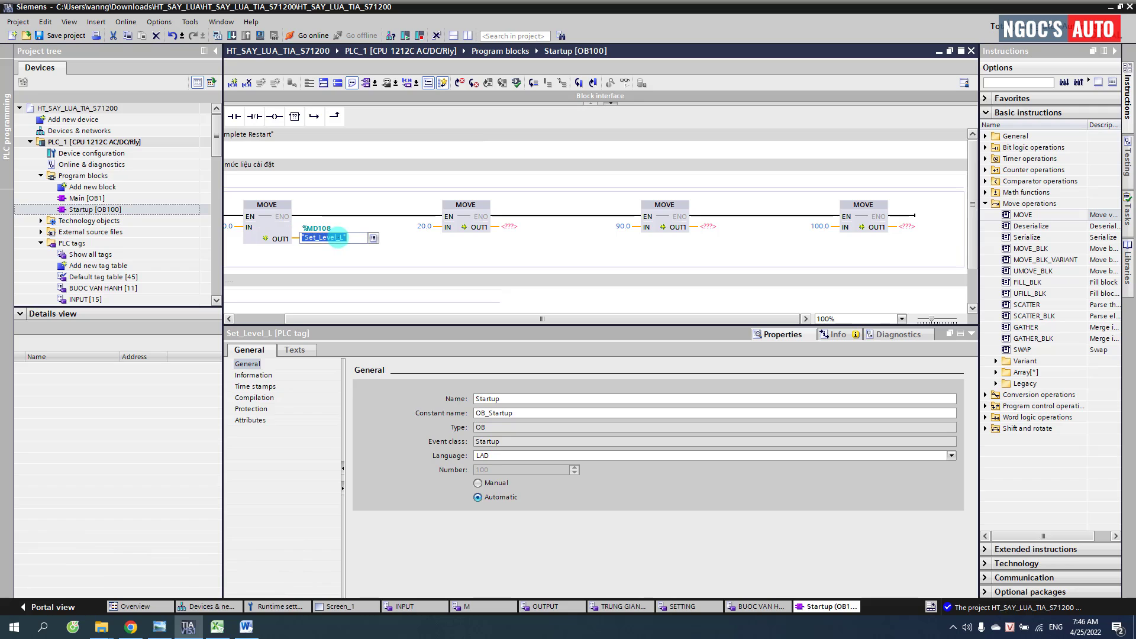
type("L")
key("Return")
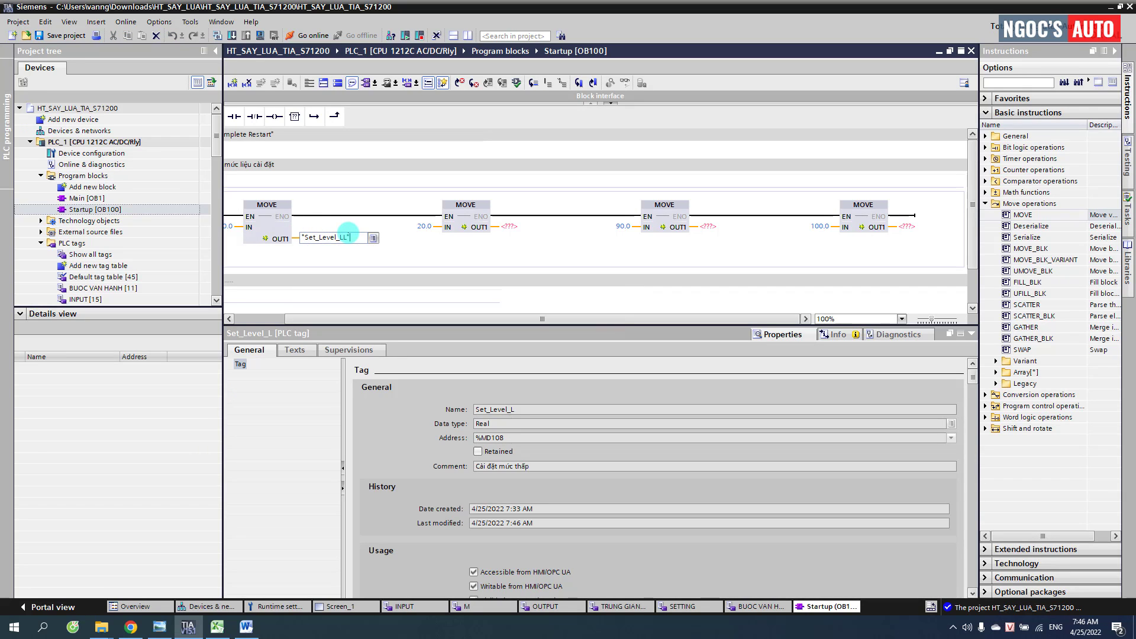
Step: Assign the tag Set_Level_L to OUT1 of the second MOVE box in Network 1
left_click(525, 235)
type("s")
key("Down")
key("Down")
key("Down")
key("Down")
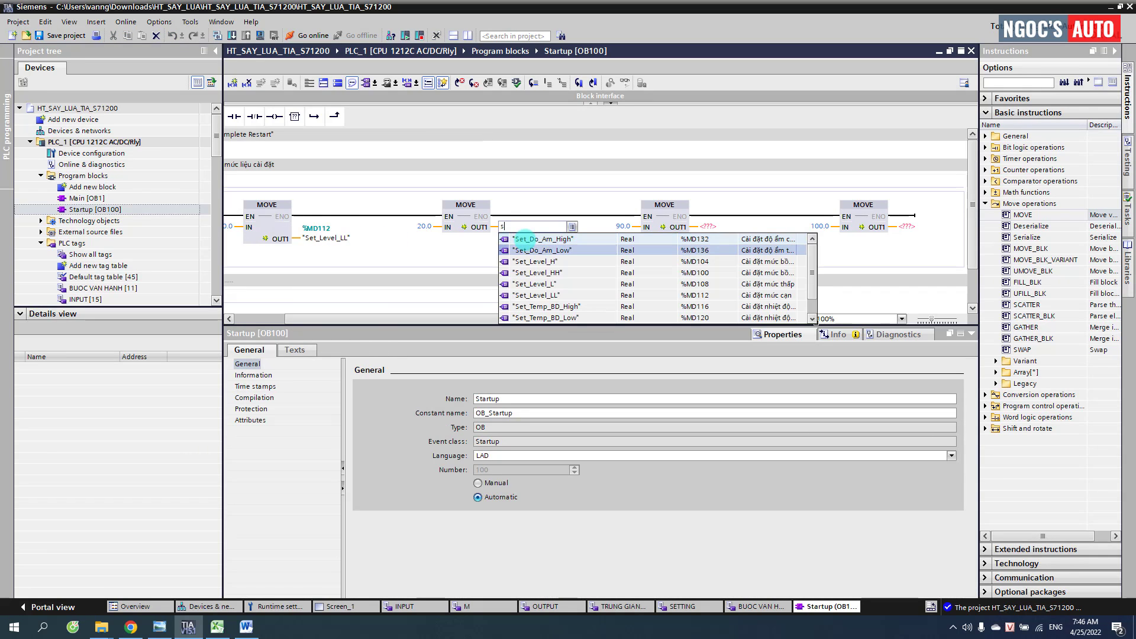
key("Return")
key("Return")
Step: Assign the tag Set_Level_H to OUT1 of the third MOVE box in Network 1
left_click(695, 233)
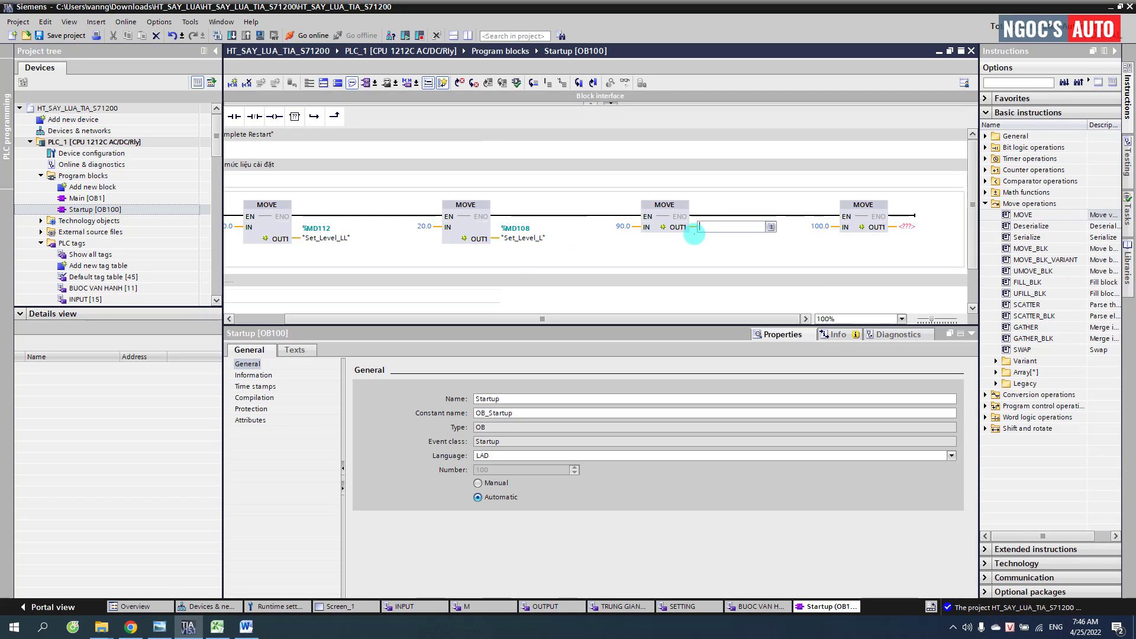
type("s")
key("Down")
key("Down")
key("Down")
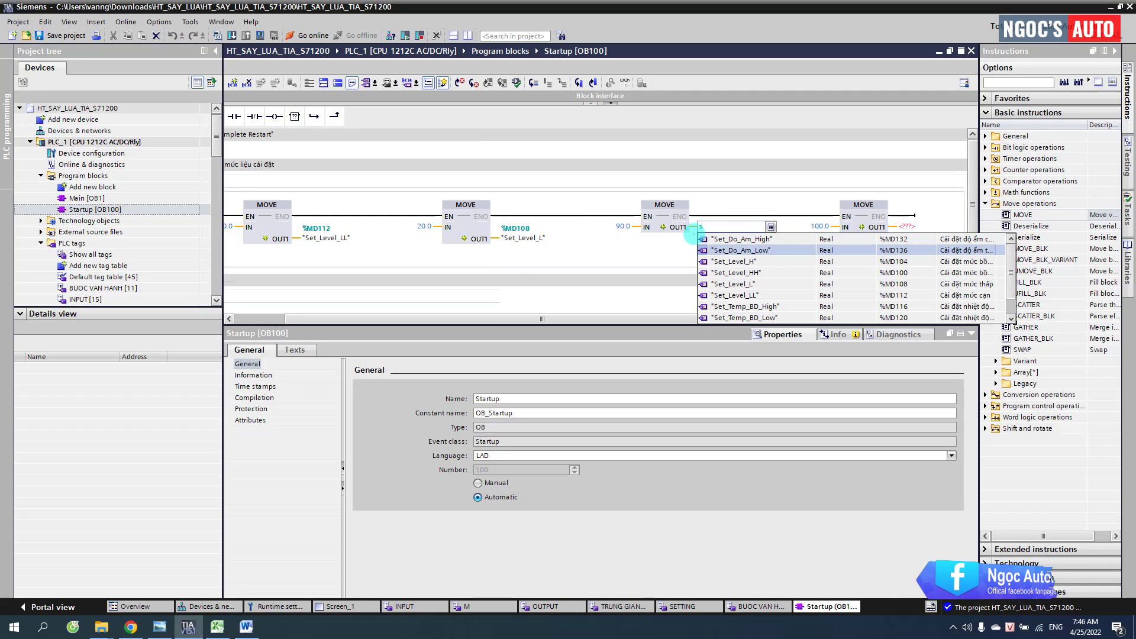
key("Up")
key("Return")
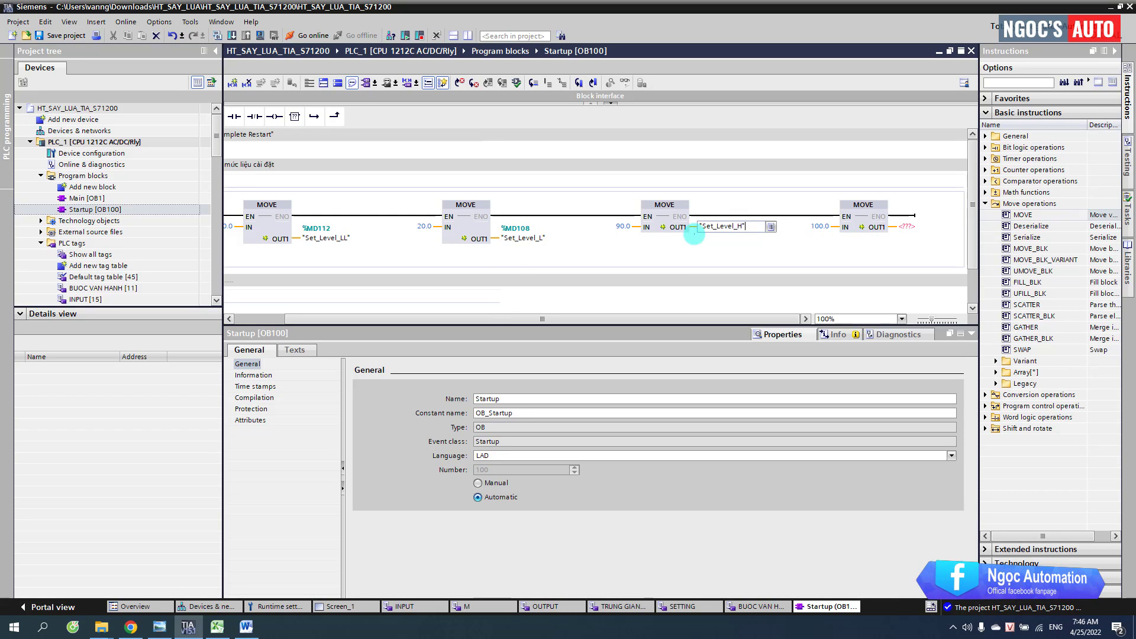
key("Tab")
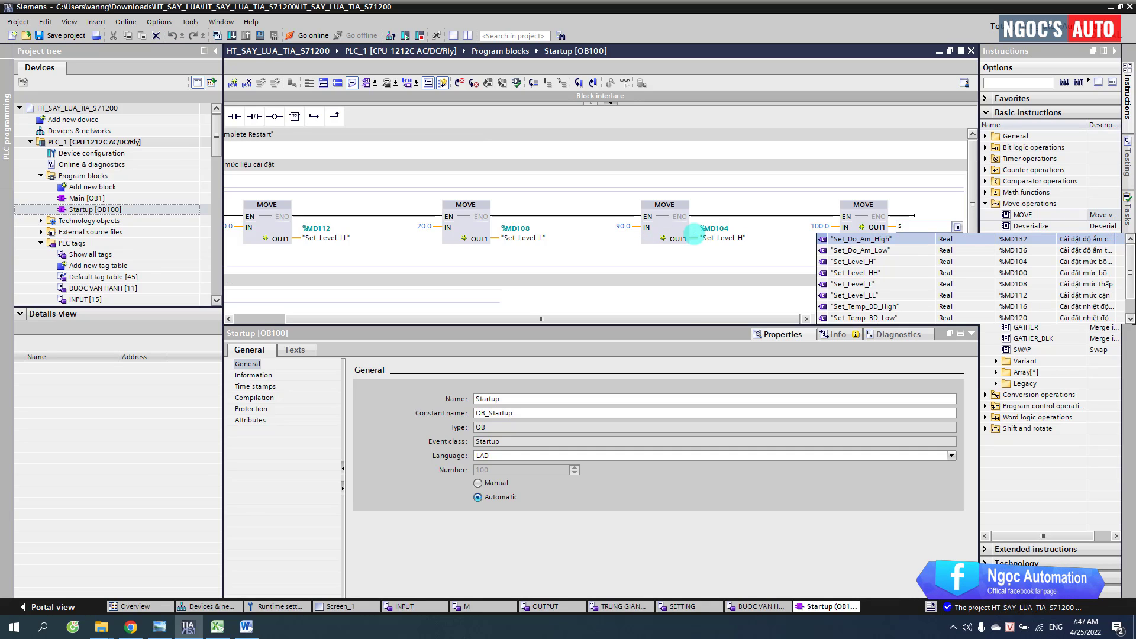
Step: Assign the tag Set_Level_HH to OUT1 of the fourth MOVE box in Network 1
key("Down")
key("Down")
key("Down")
key("Return")
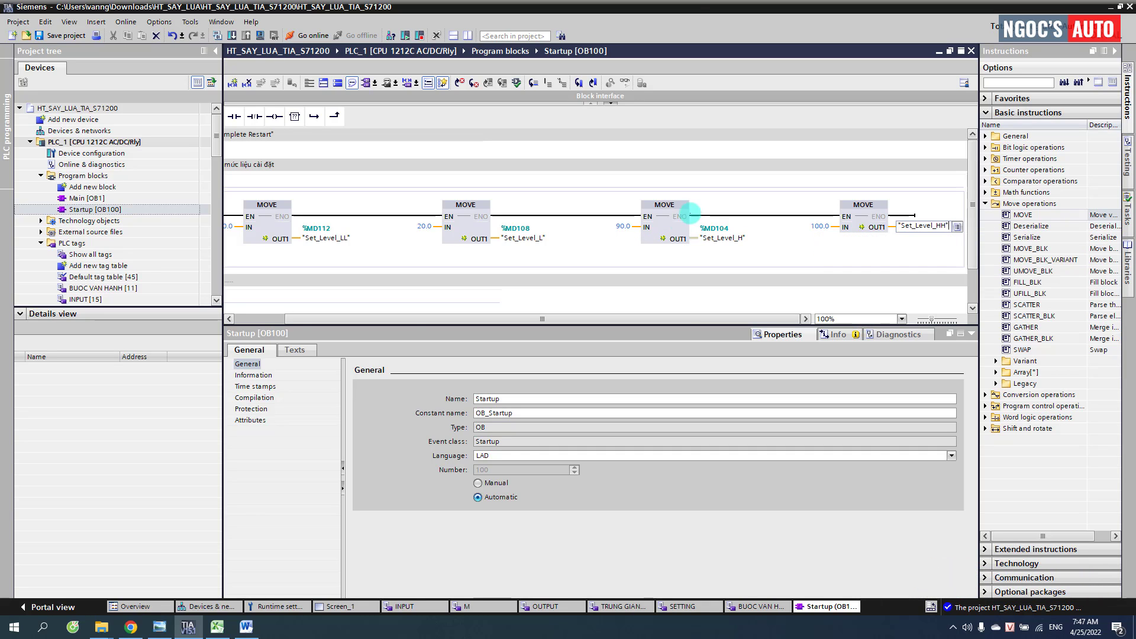
Step: Title Network 2 "cài đặt nhiệt độ buồng đốt"
left_click_drag(305, 319, 250, 317)
left_click(301, 280)
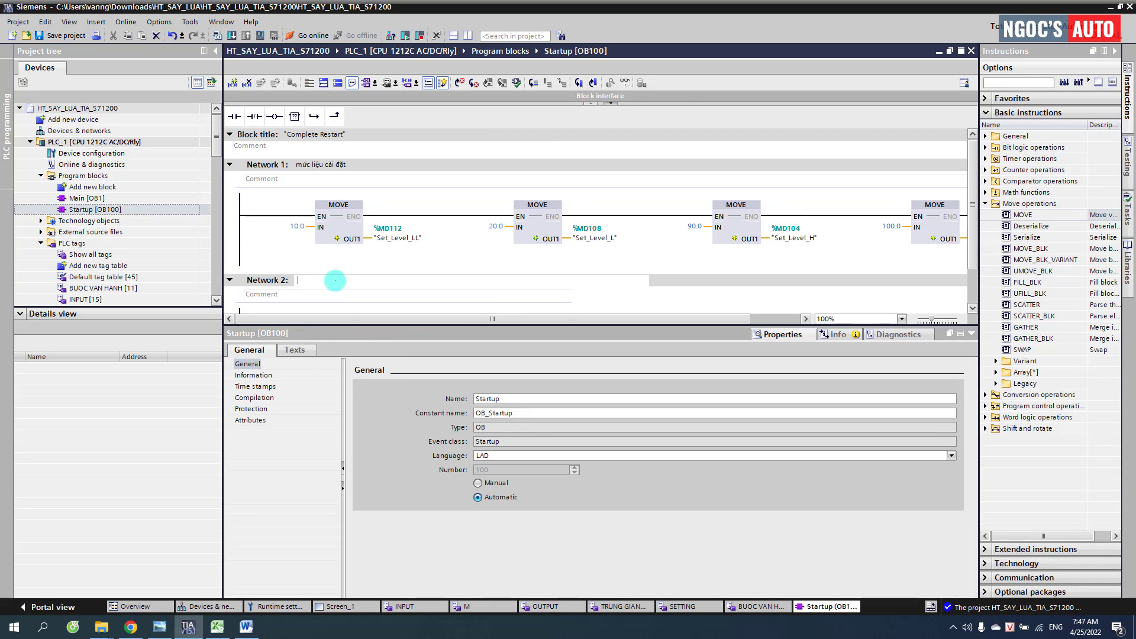
type("cài đặt nhiệt độ buo")
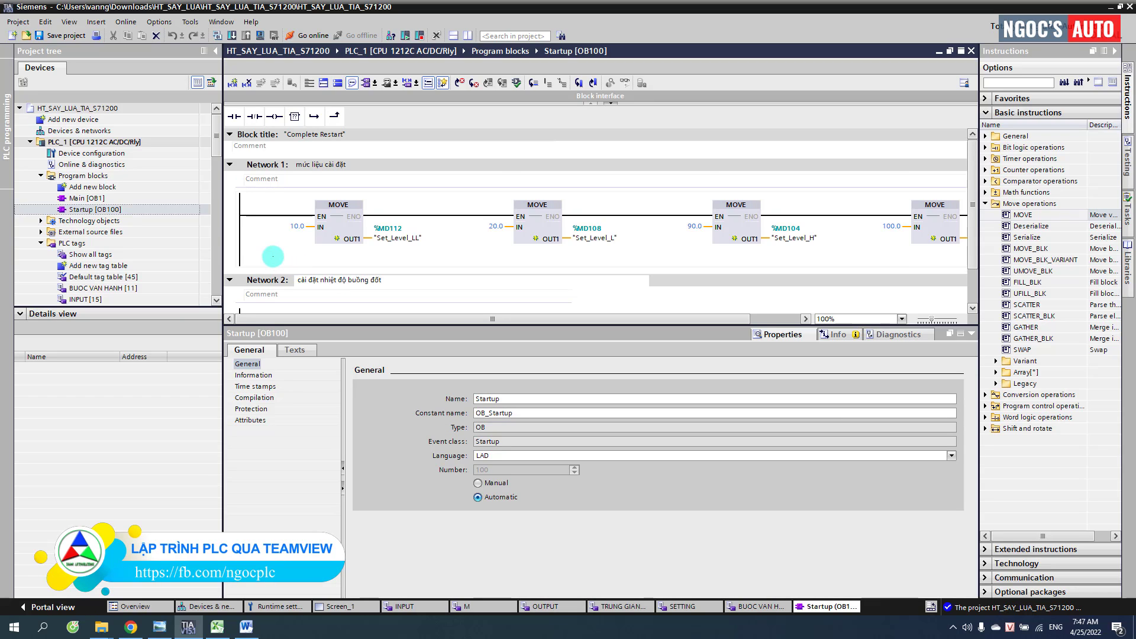
left_click(271, 256)
Step: Insert two MOVE boxes in series on the empty rung of Network 2
scroll(268, 253, "down", 1)
left_click(307, 282)
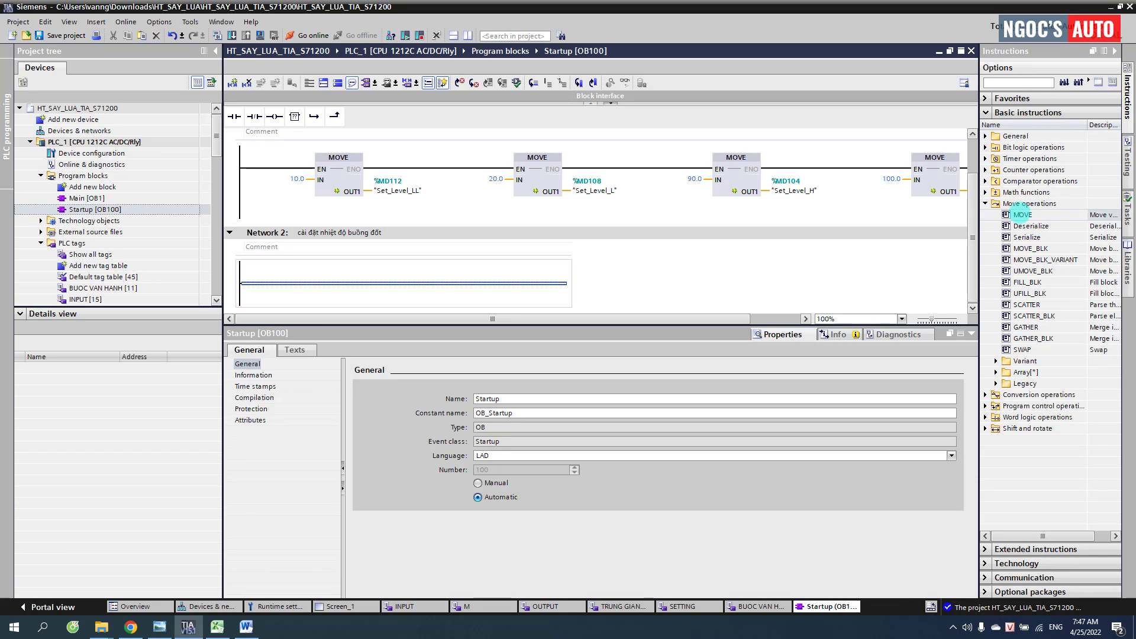
double_click(1022, 214)
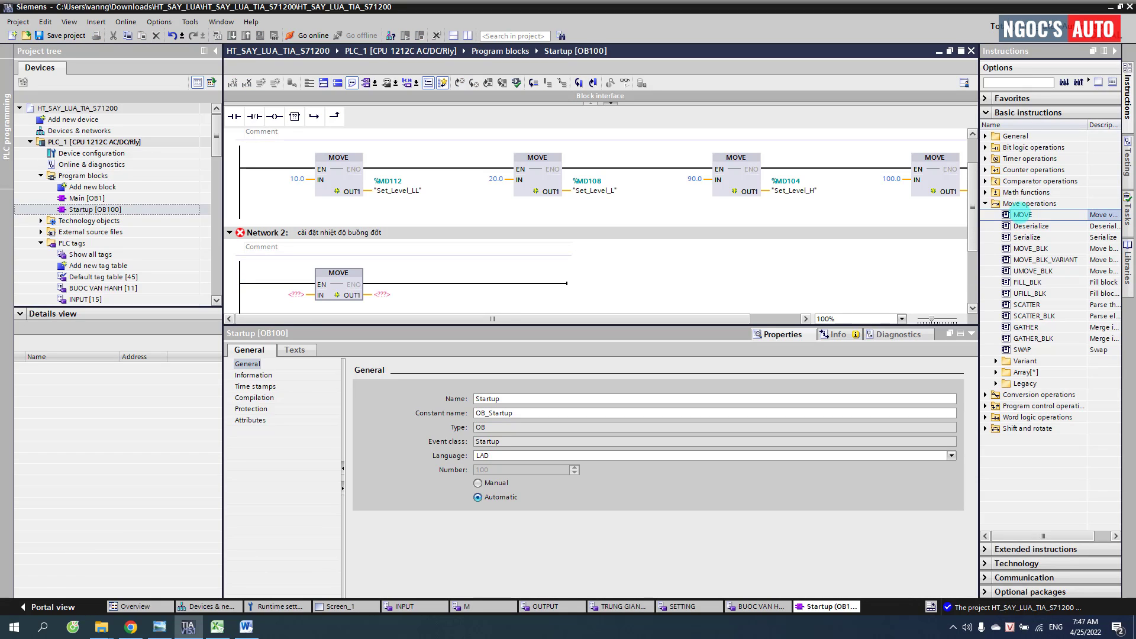
Step: Assign the tag Set_Temp_BD_High to OUT1 of the first MOVE box in Network 2
double_click(378, 295)
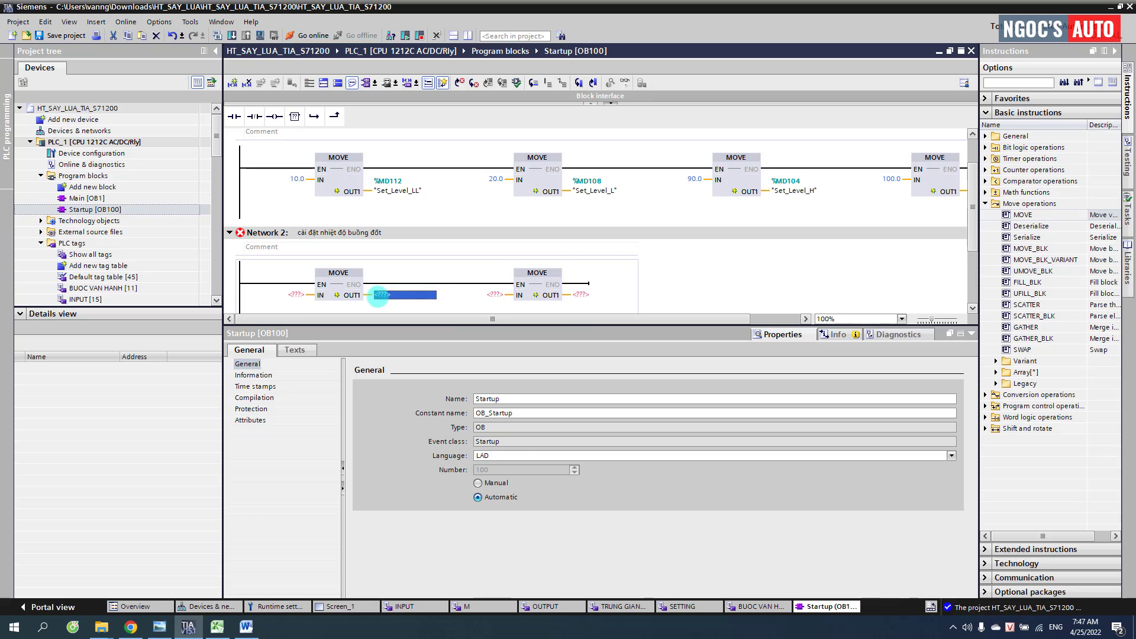
type("s")
key("Down")
key("Down")
key("Down")
key("Down")
key("Down")
key("Down")
key("Down")
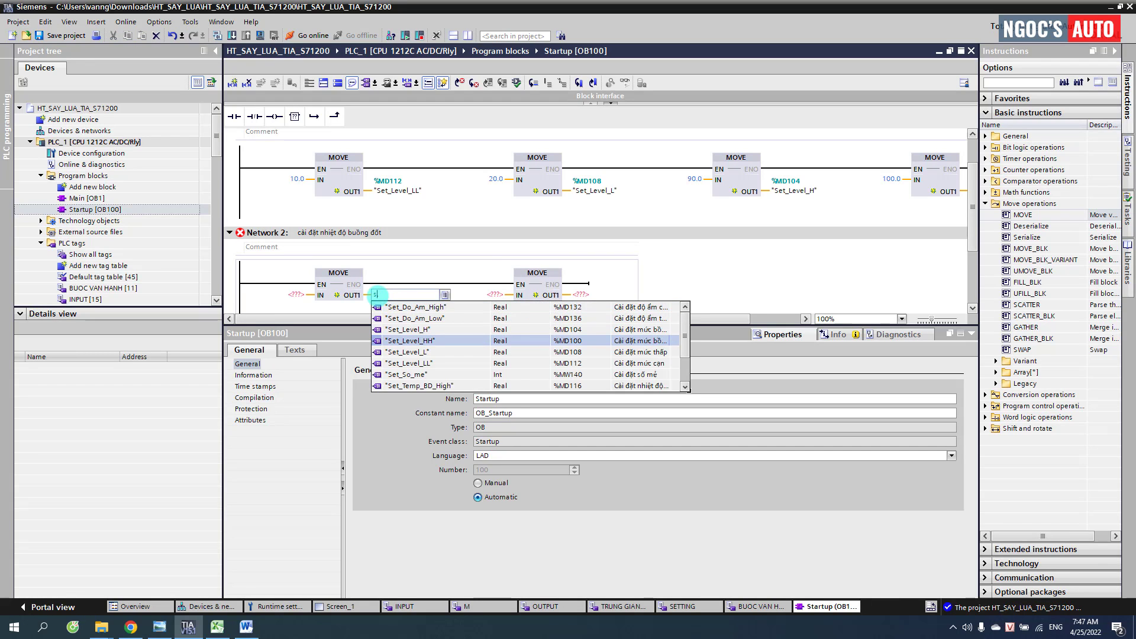
key("Down")
key("Up")
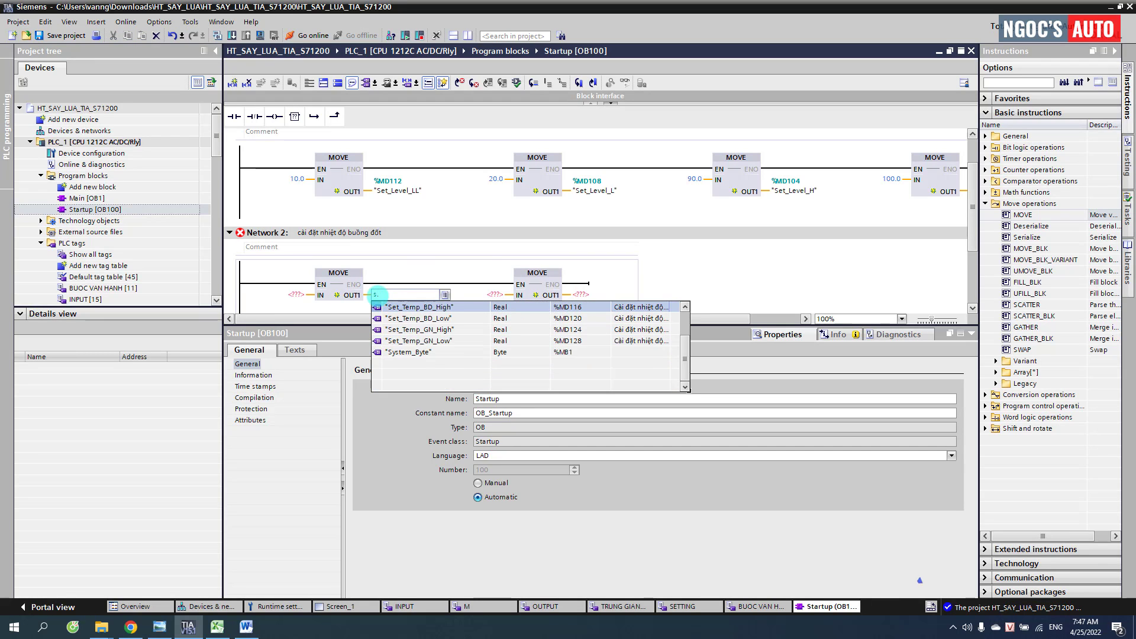
key("Return")
key("Return")
key("Return")
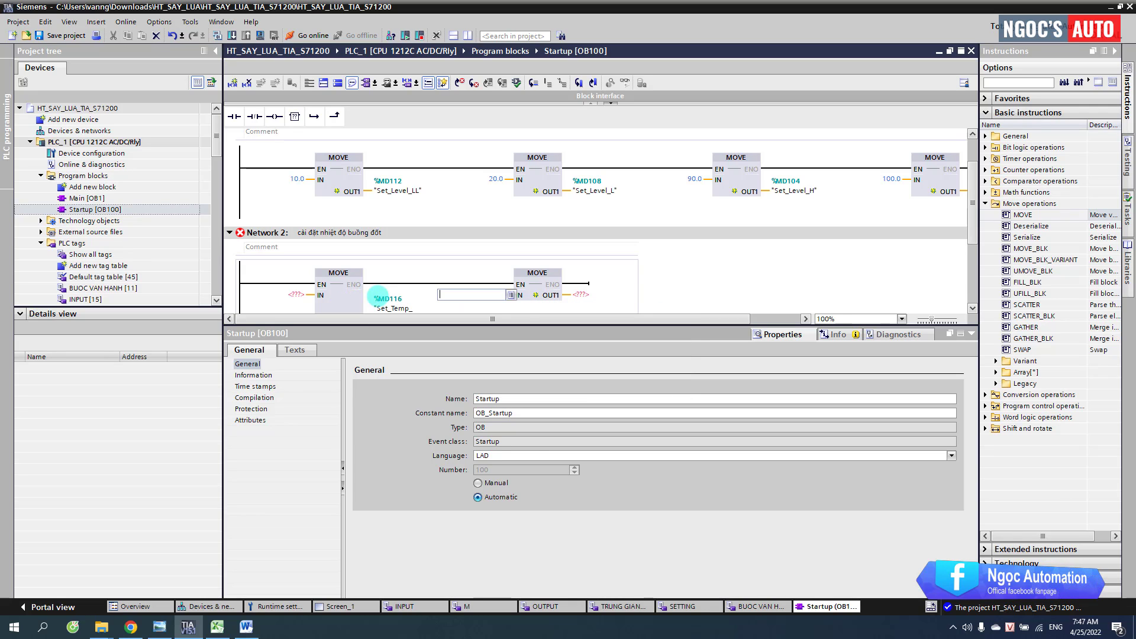
Step: Assign the tag Set_Temp_BD_Low to OUT1 of the second MOVE box in Network 2 and collapse the block's properties area
left_click(593, 295)
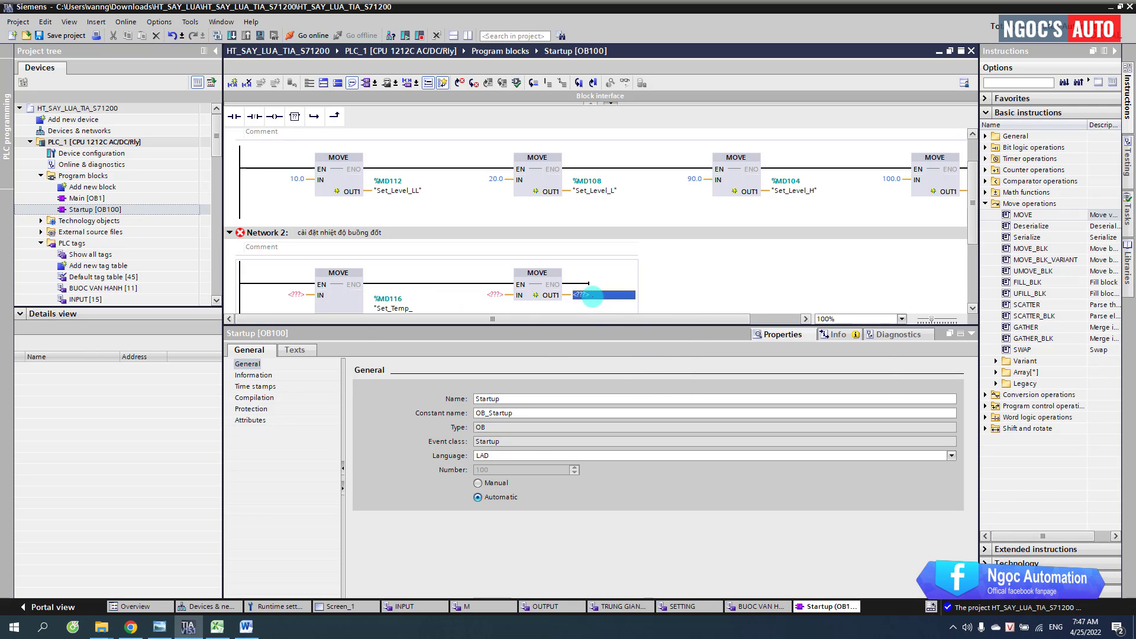
key("Down")
key("Down")
key("Down")
key("Down")
key("Down")
key("Down")
key("Down")
key("Down")
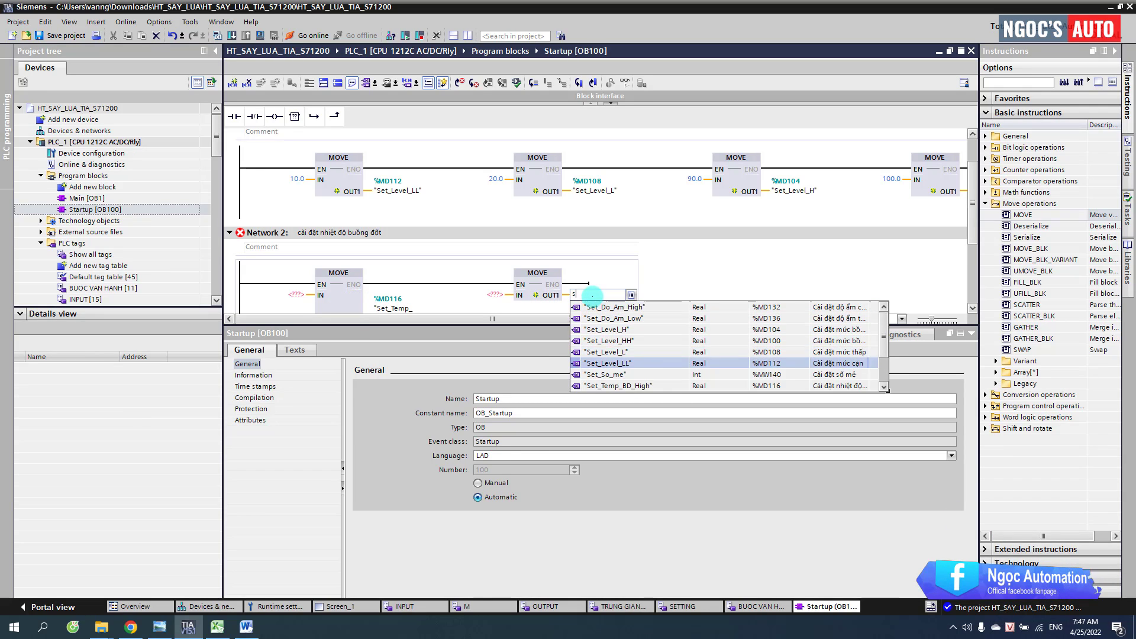
key("Return")
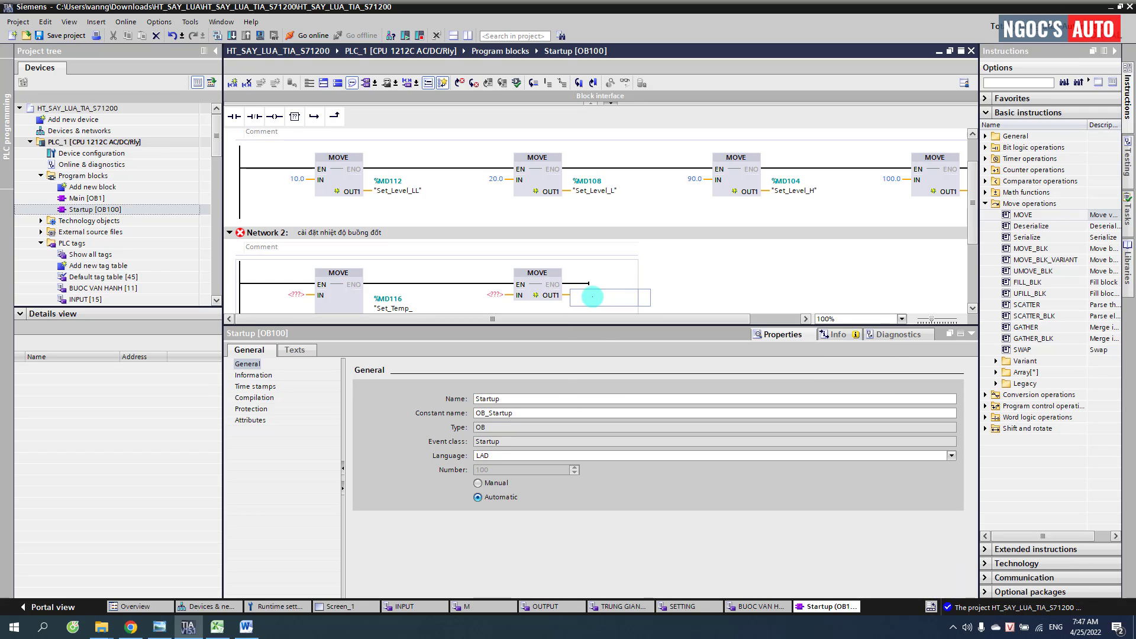
left_click(971, 333)
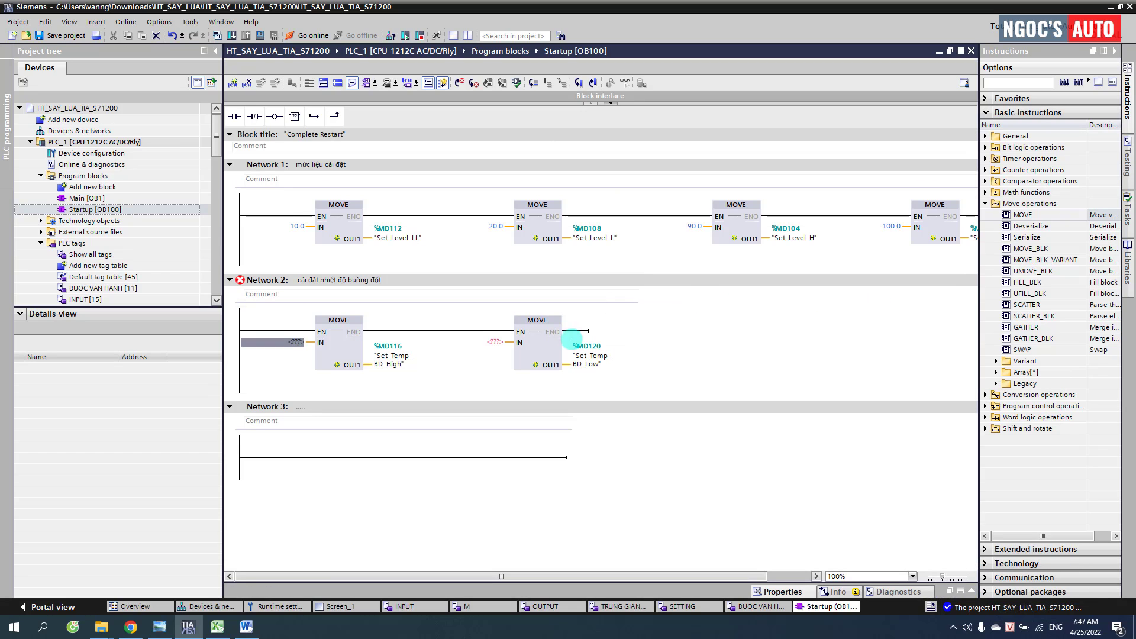
Step: Switch to the quy trinh Word document and look up the furnace flame temperature range in the process description
left_click(247, 627)
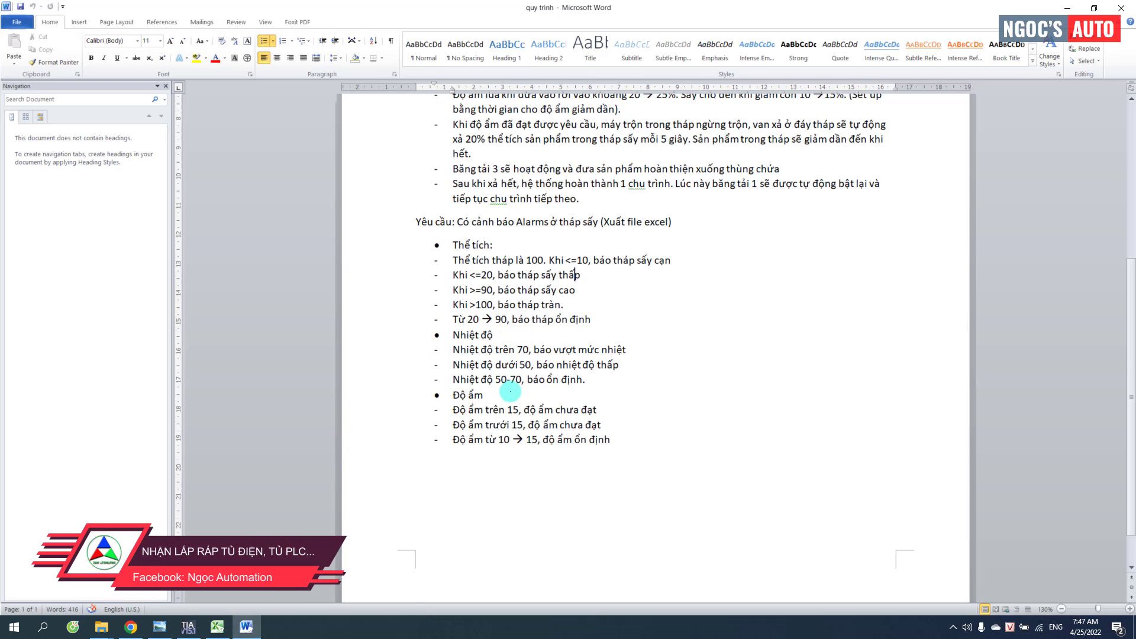
scroll(509, 355, "up", 4)
scroll(499, 231, "up", 1)
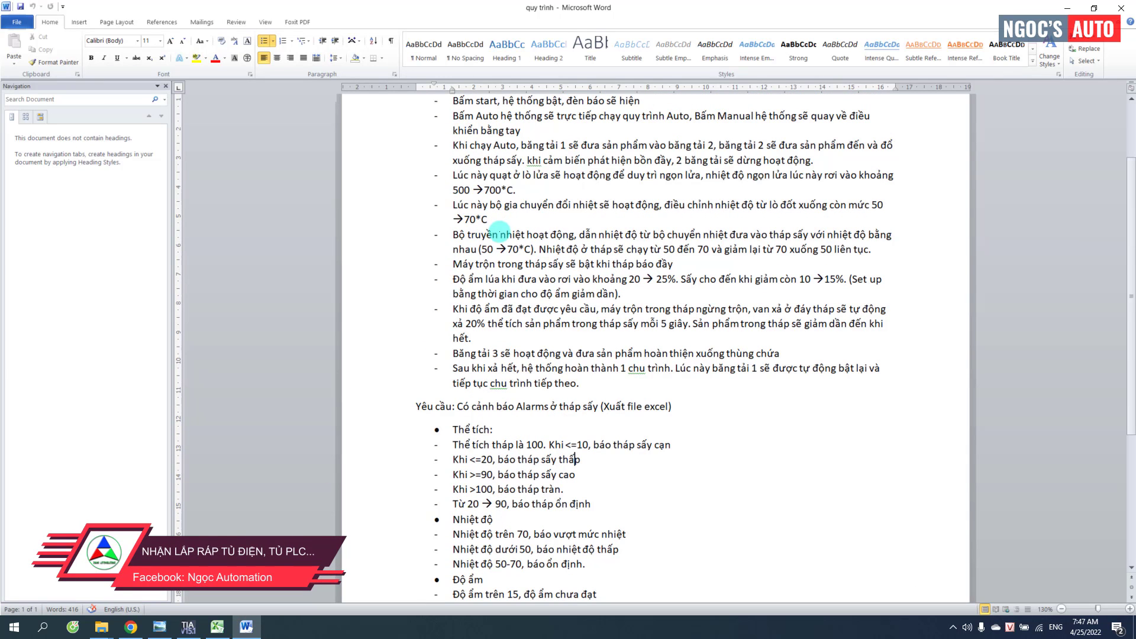
left_click_drag(452, 189, 505, 190)
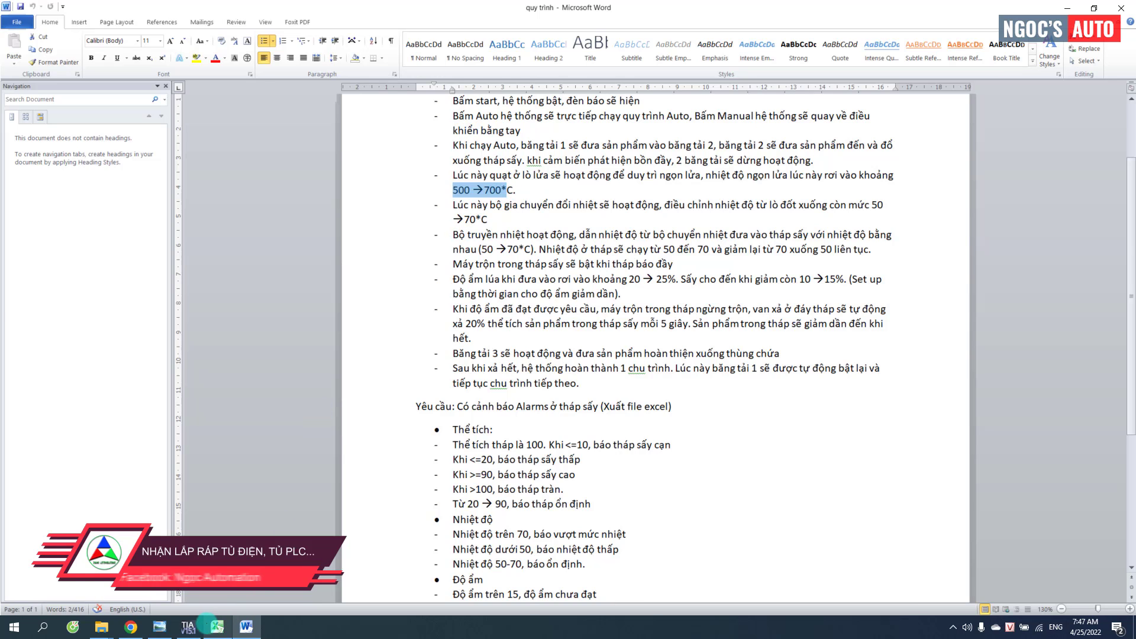
Step: Switch back to TIA Portal and set the IN values of Network 2's MOVE boxes to 700.0 for BD_High and 500.0 for BD_Low
left_click(188, 627)
key("Return")
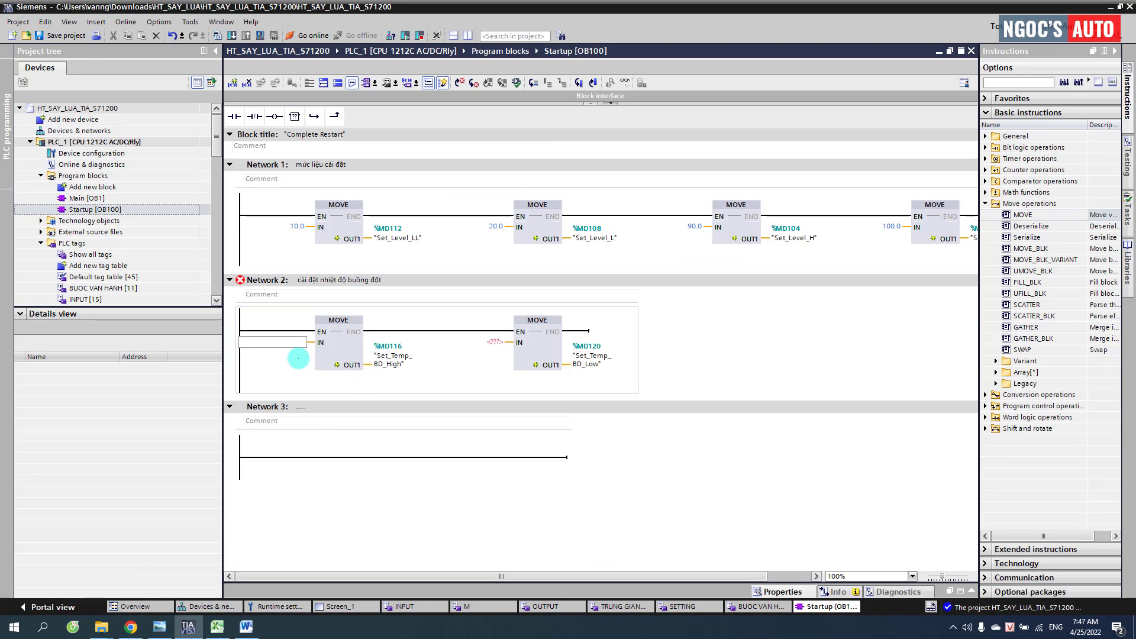
key("Return")
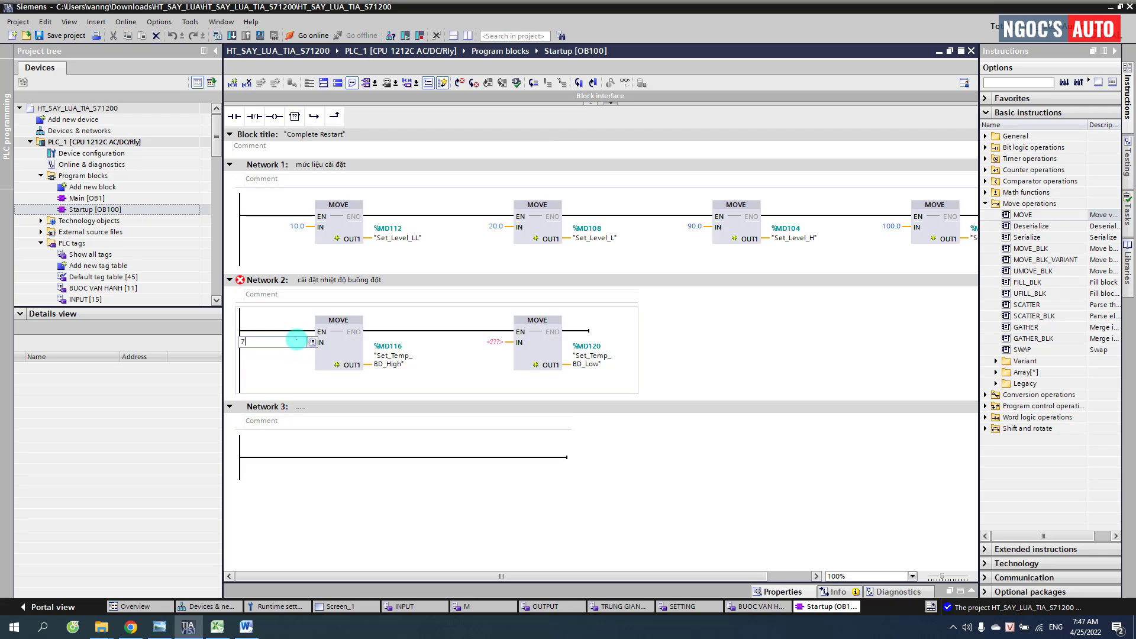
key("Return")
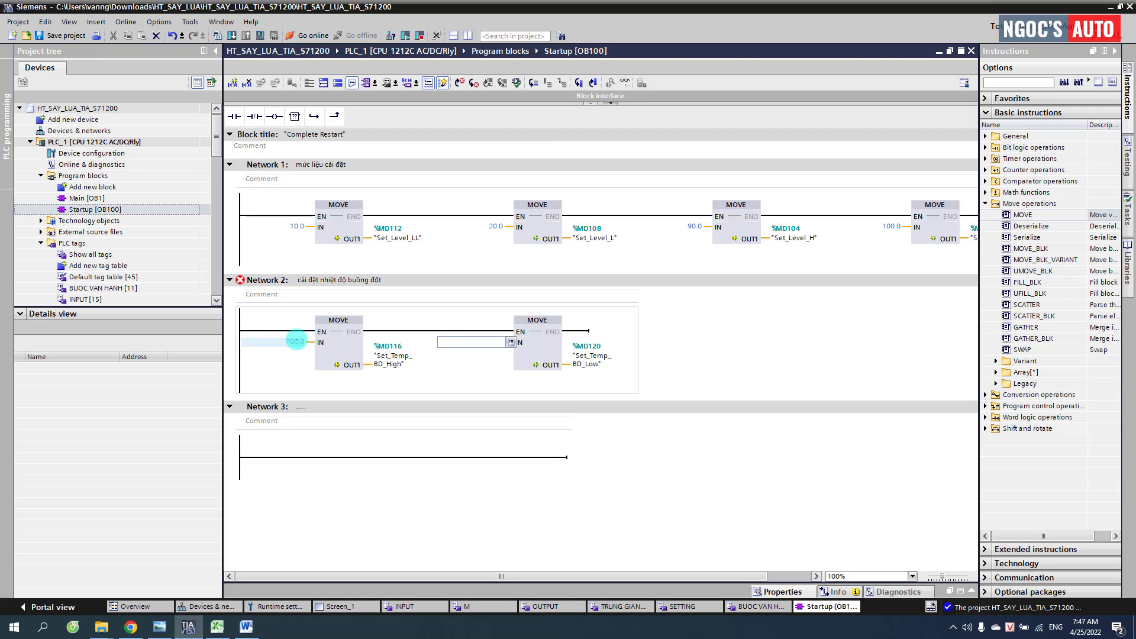
type("500.0")
key("Return")
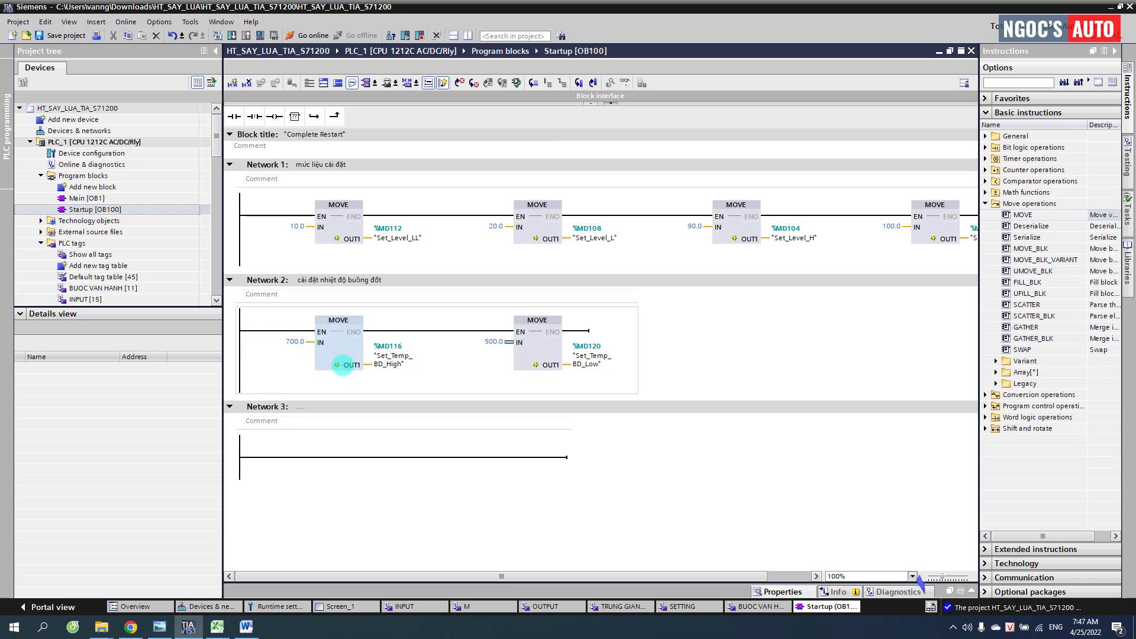
Step: Copy the whole of Network 2 and paste it directly below as Network 3
left_click(393, 279)
left_click(270, 280)
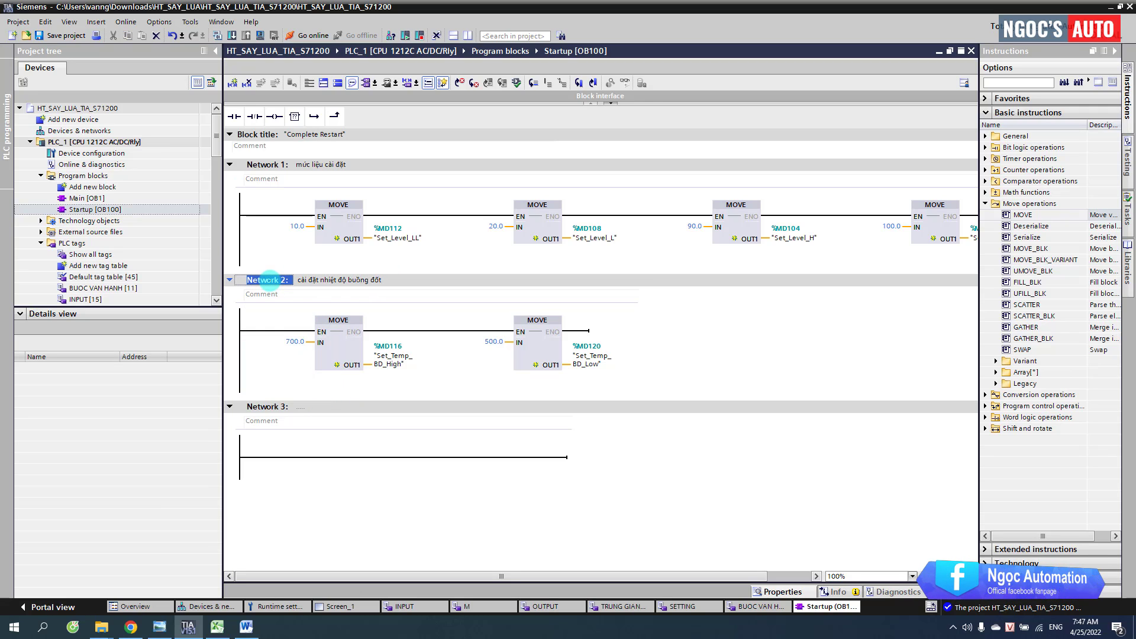
key("ctrl+c")
key("ctrl+v")
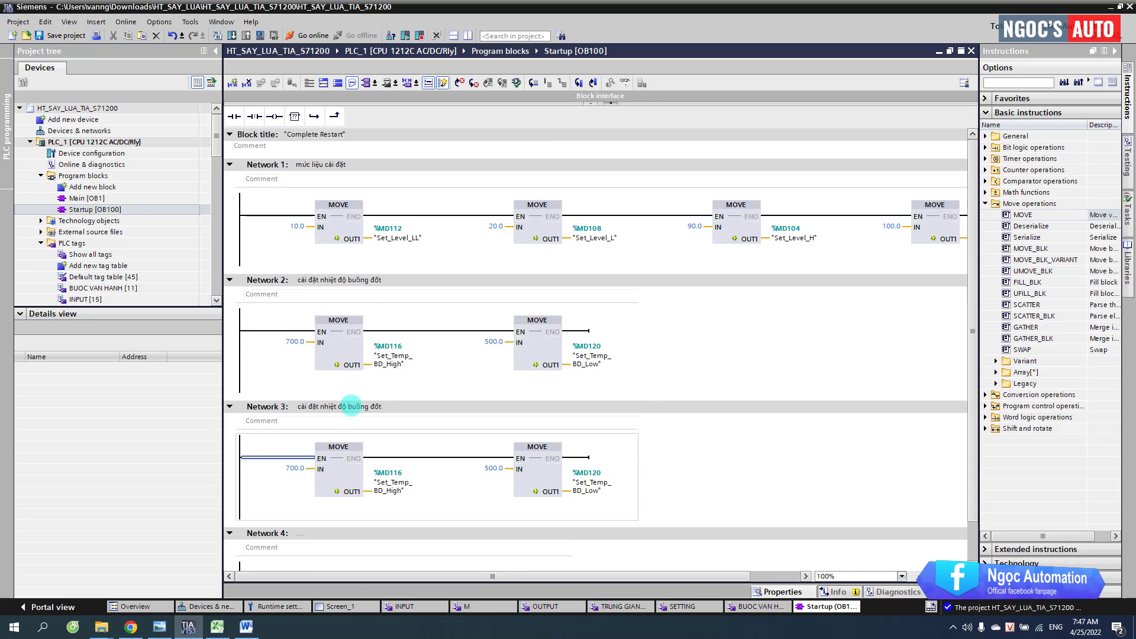
Step: Change the title of Network 3 to "cài đặt nhiệt độ gia nhiệt"
left_click(348, 407)
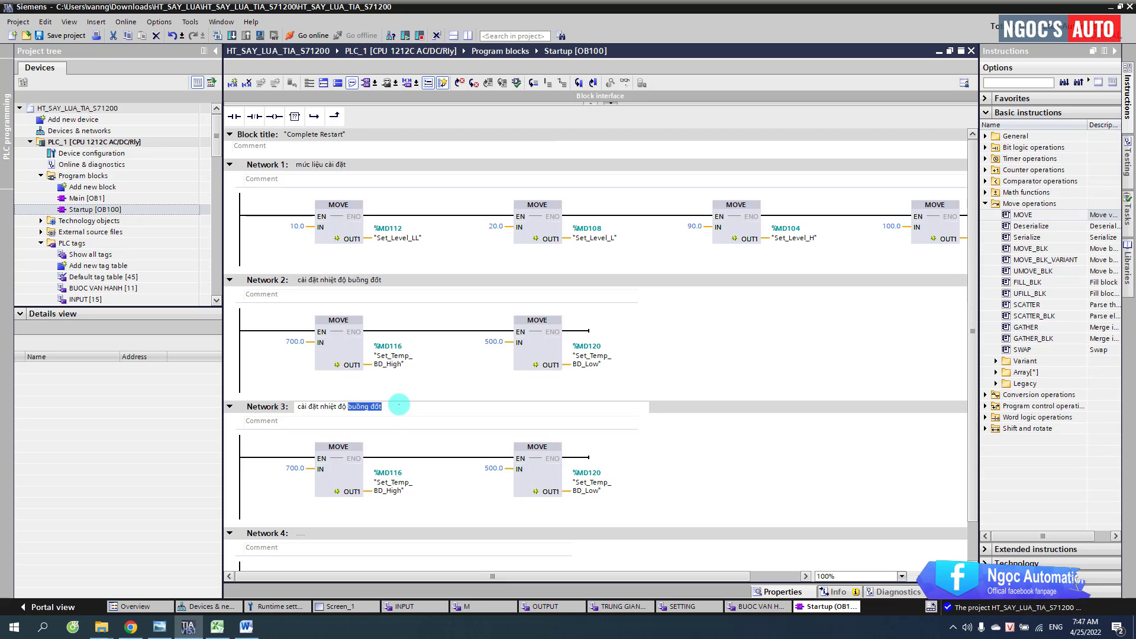
type("gia nhiệ")
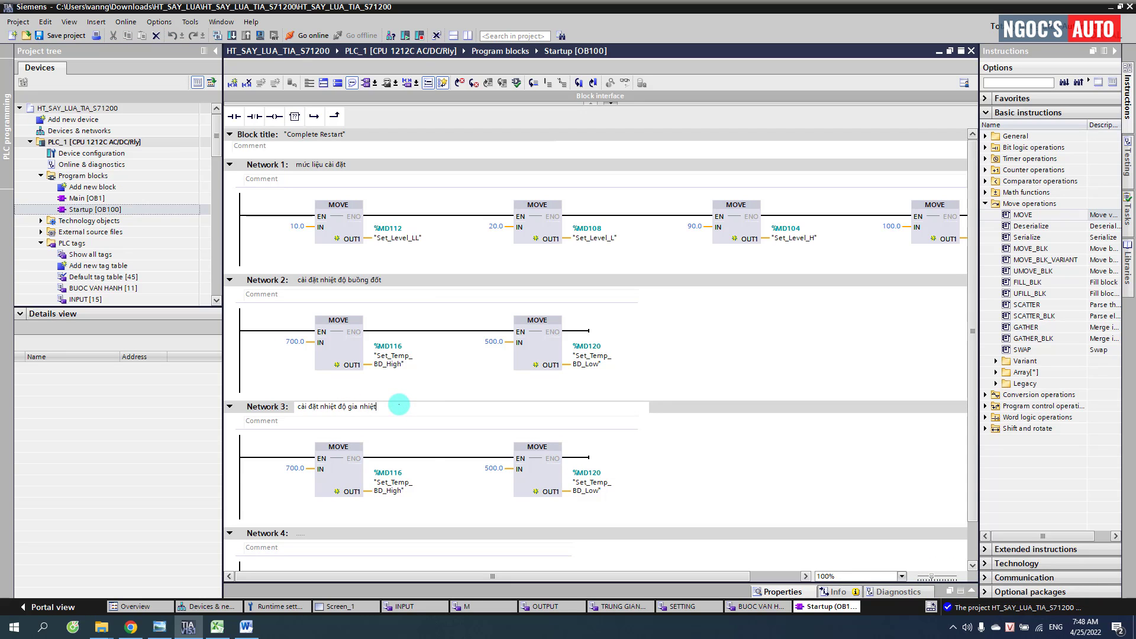
left_click(458, 530)
Step: Switch to the quy trinh Word document and look up the temperature range of the heat transferred to the drying tower
left_click(247, 627)
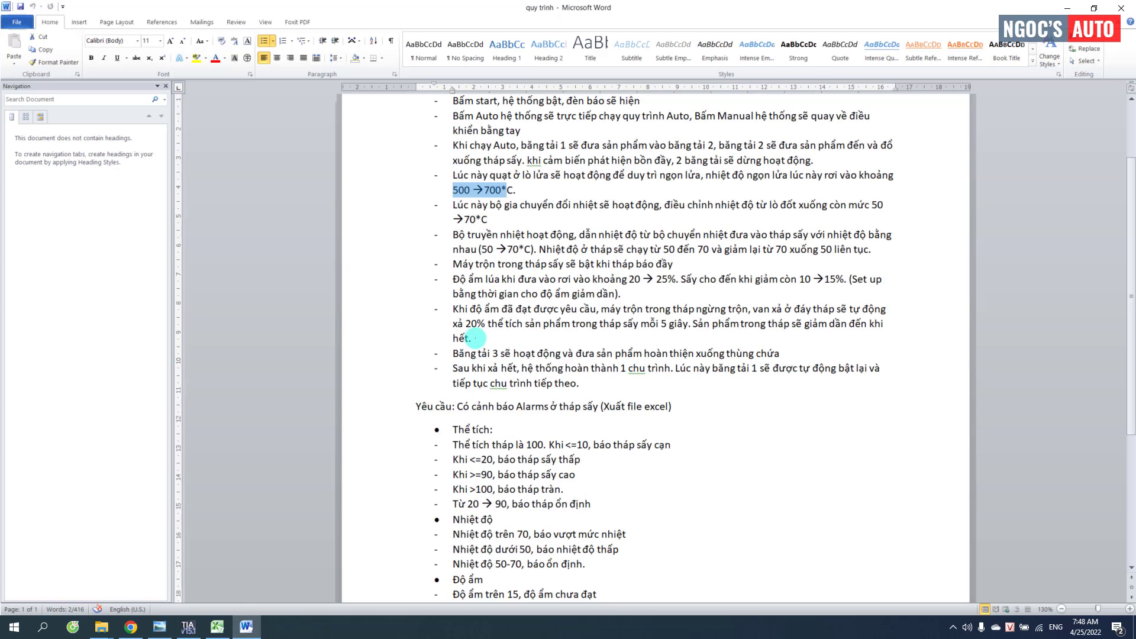
scroll(509, 290, "up", 2)
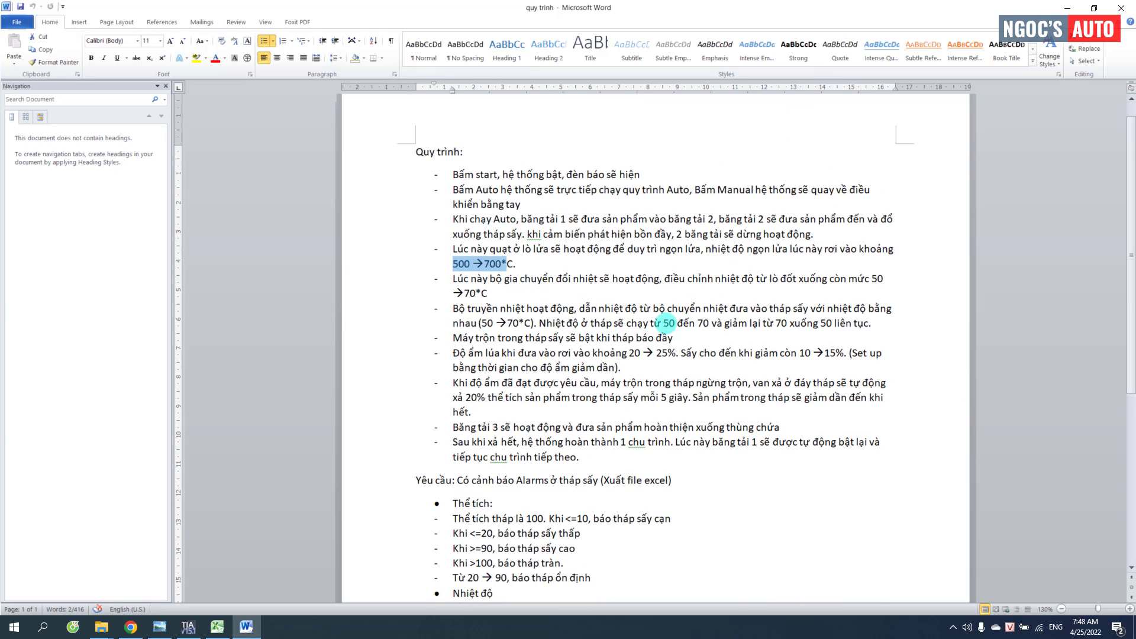
left_click_drag(481, 323, 537, 323)
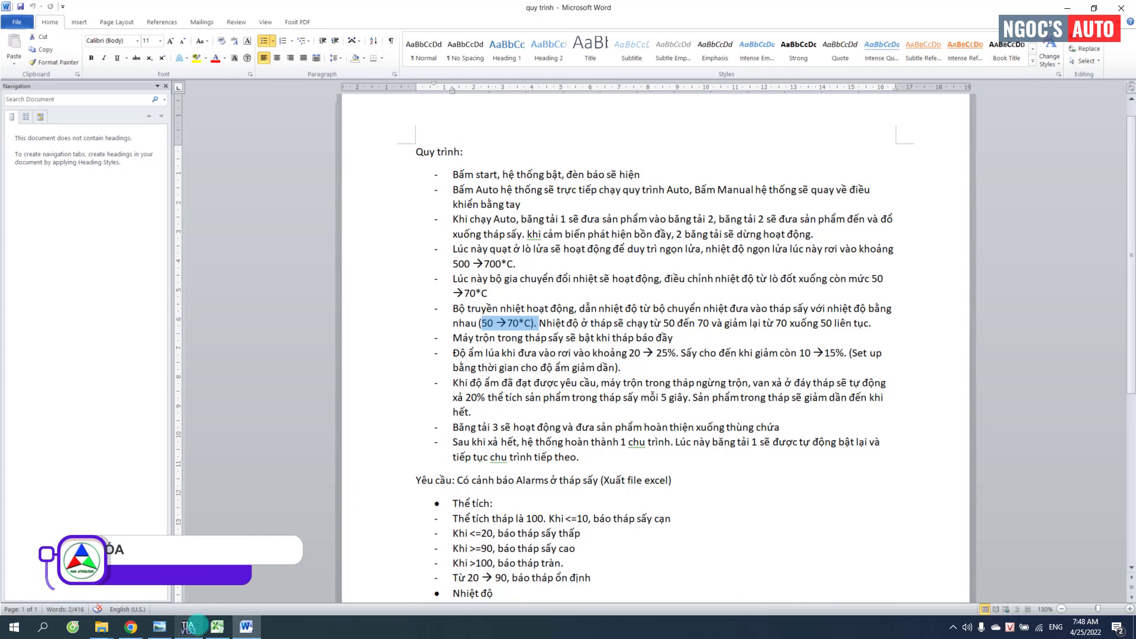
Step: Switch back to TIA Portal and set the IN values of Network 3's first and second MOVE boxes to 70.0 and 50.0
left_click(197, 624)
left_click(296, 468)
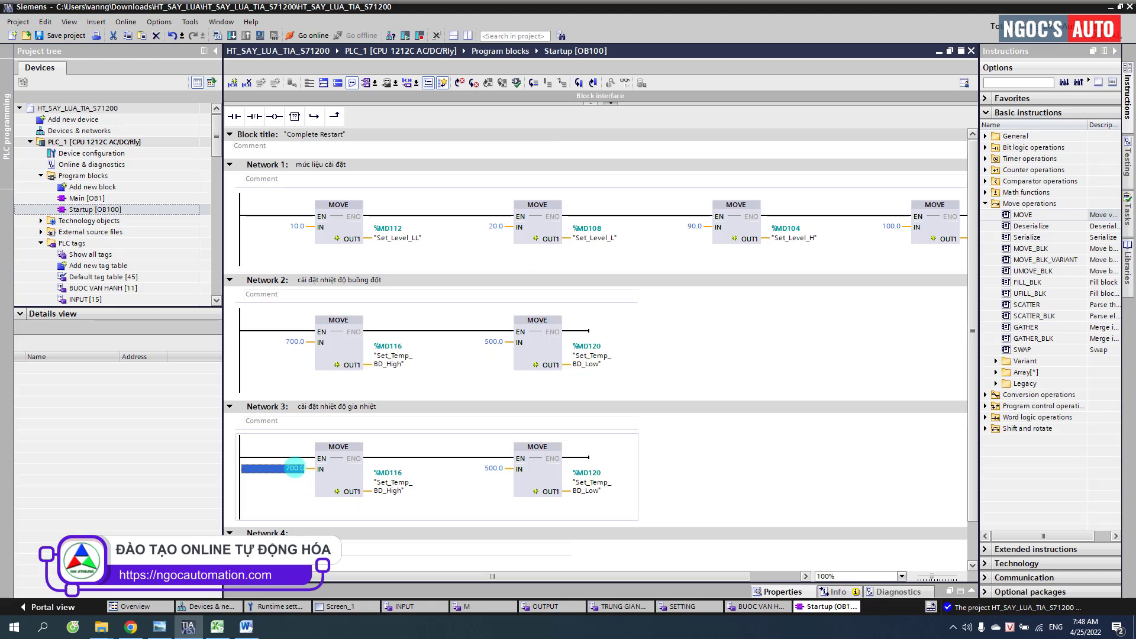
type("70.0")
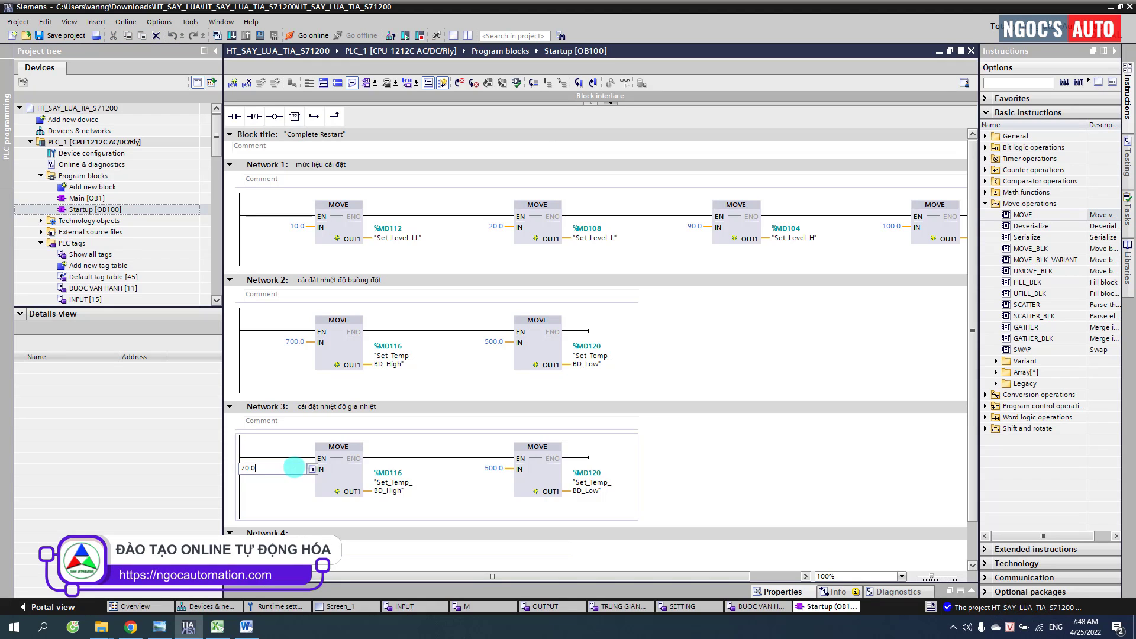
key("Return")
left_click(491, 468)
type("50.0")
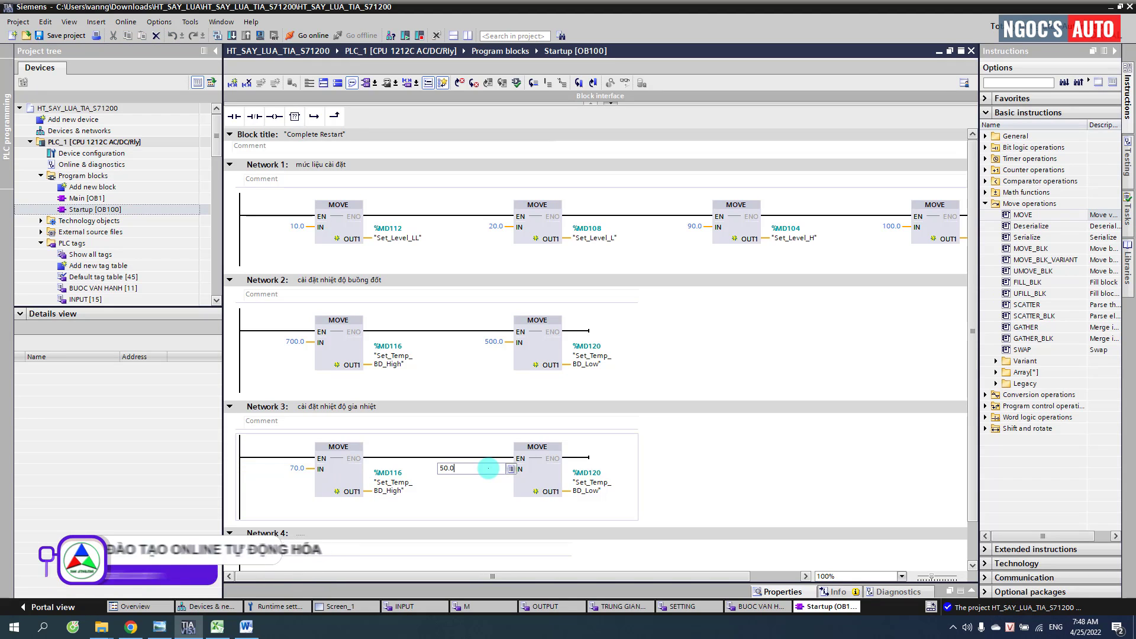
Step: Assign the tags "Set_Temp_GN_High" and "Set_Temp_GN_Low" to the outputs of Network 3's first and second MOVE boxes
key("Return")
left_click(394, 484)
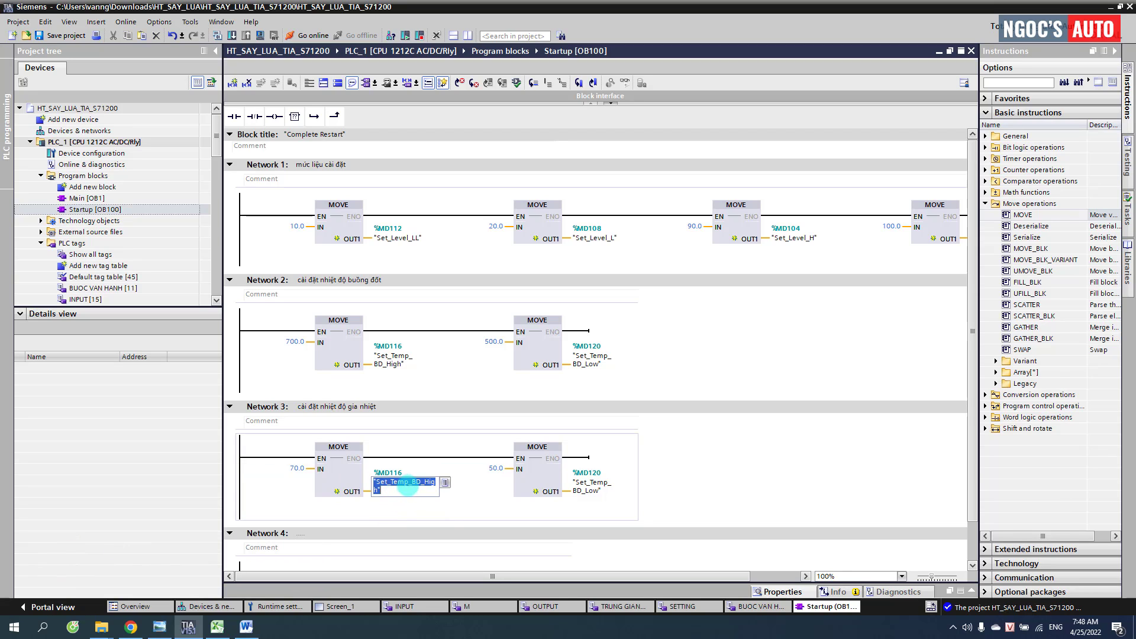
type("g")
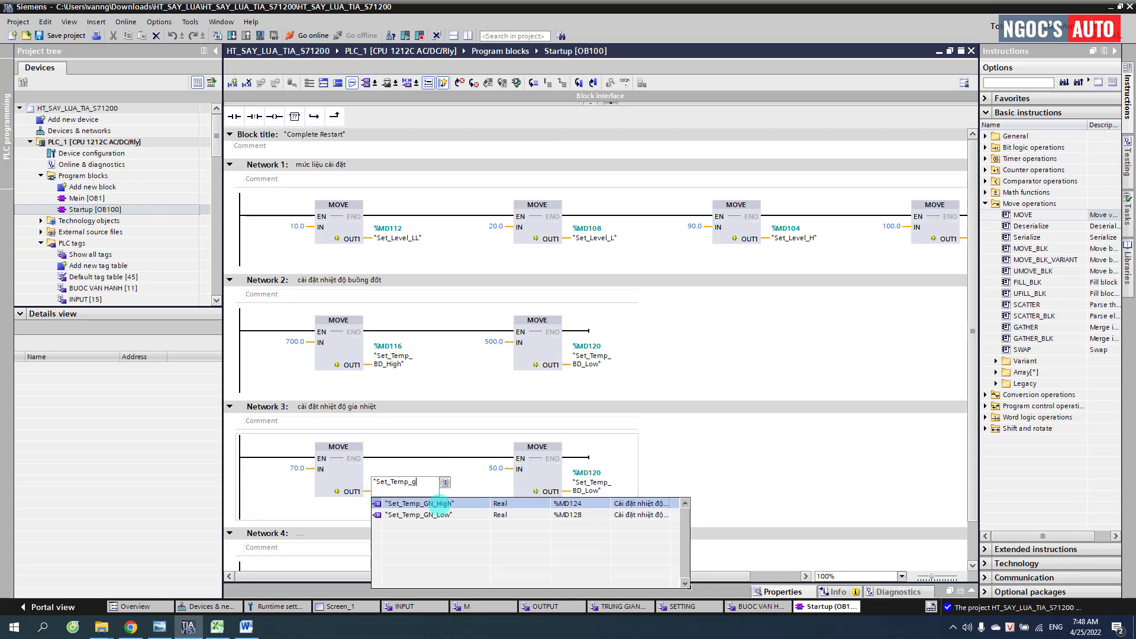
left_click(438, 503)
left_click(612, 496)
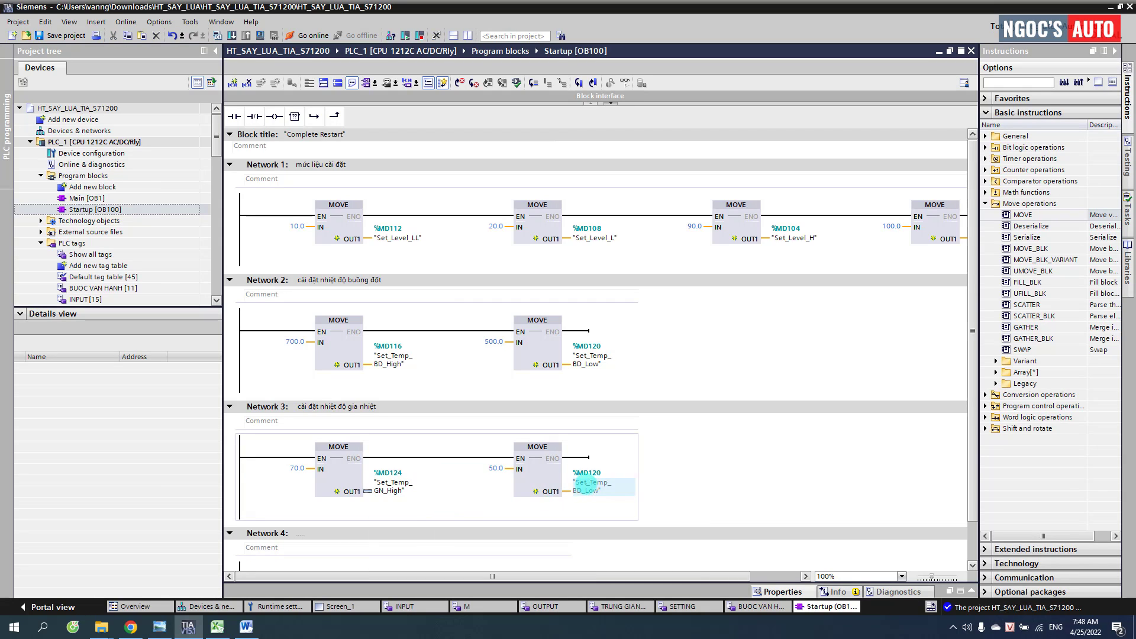
type("g")
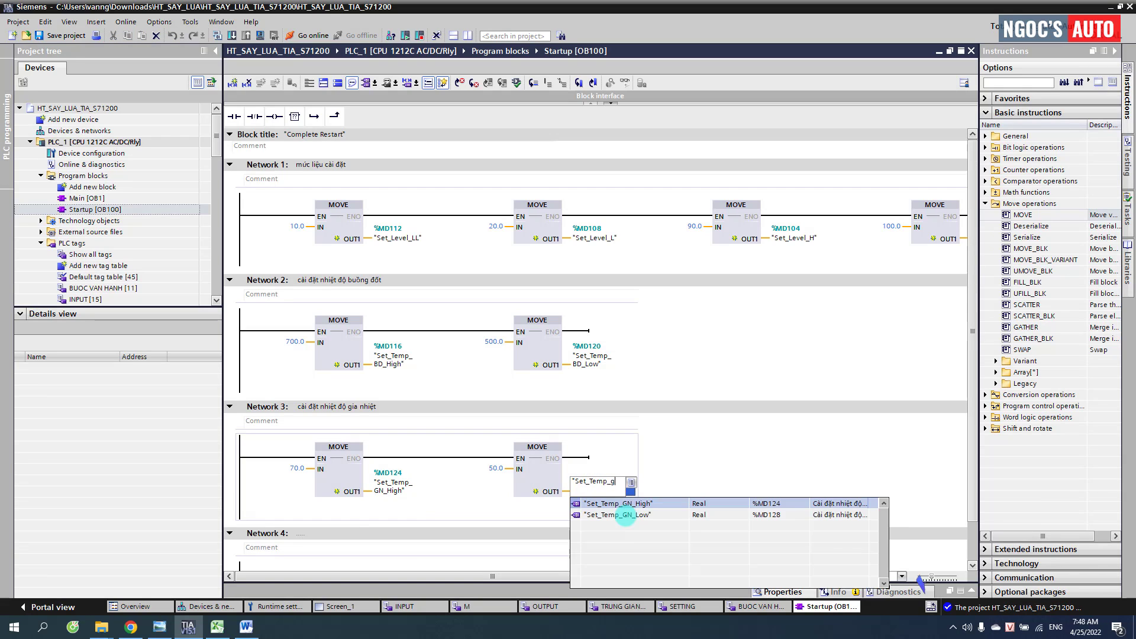
left_click(625, 515)
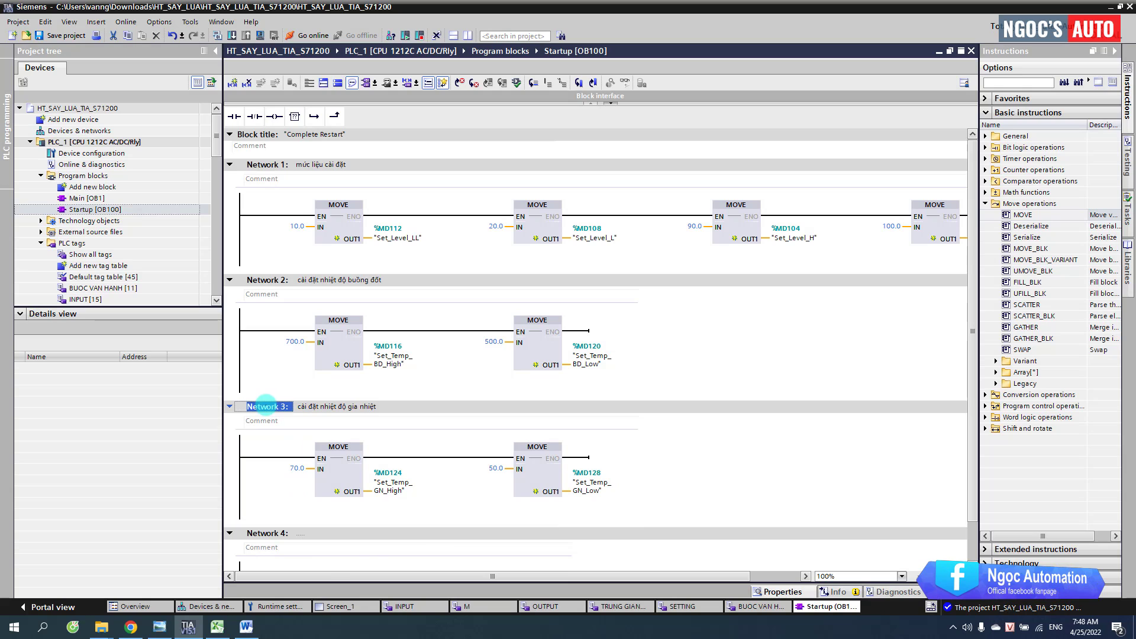
Step: Copy the whole of Network 3 and paste it directly below as Network 4
key("ctrl+c")
key("ctrl+v")
scroll(308, 379, "down", 5)
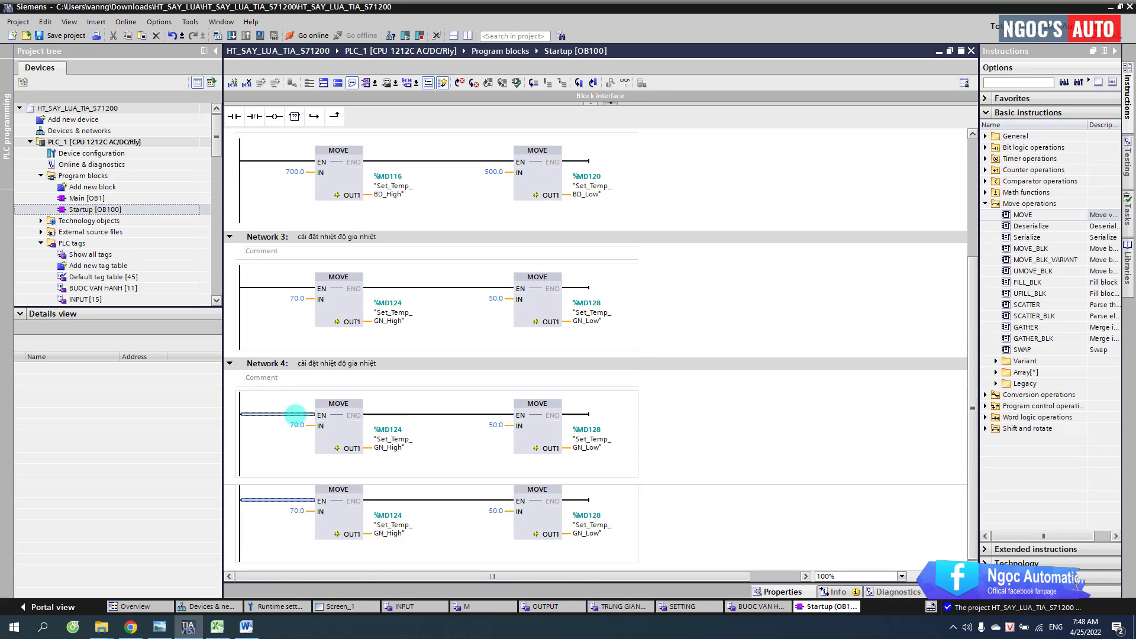
Step: Change the title of Network 4 to "cài đặt độ ẩm"
left_click(335, 363)
left_click_drag(348, 364, 421, 364)
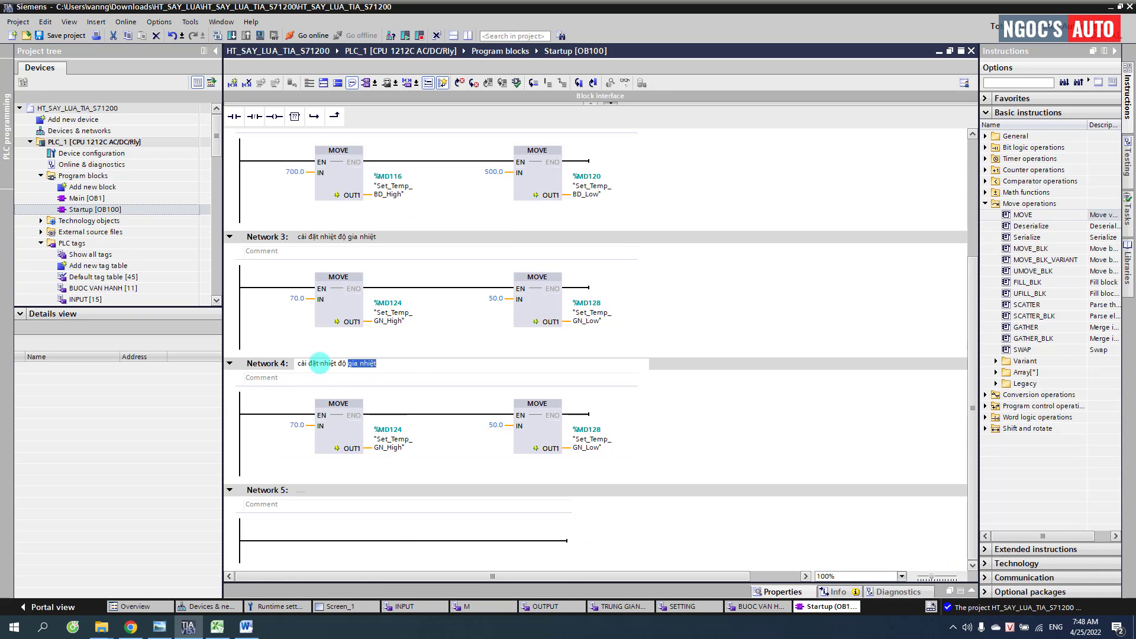
left_click_drag(320, 363, 407, 364)
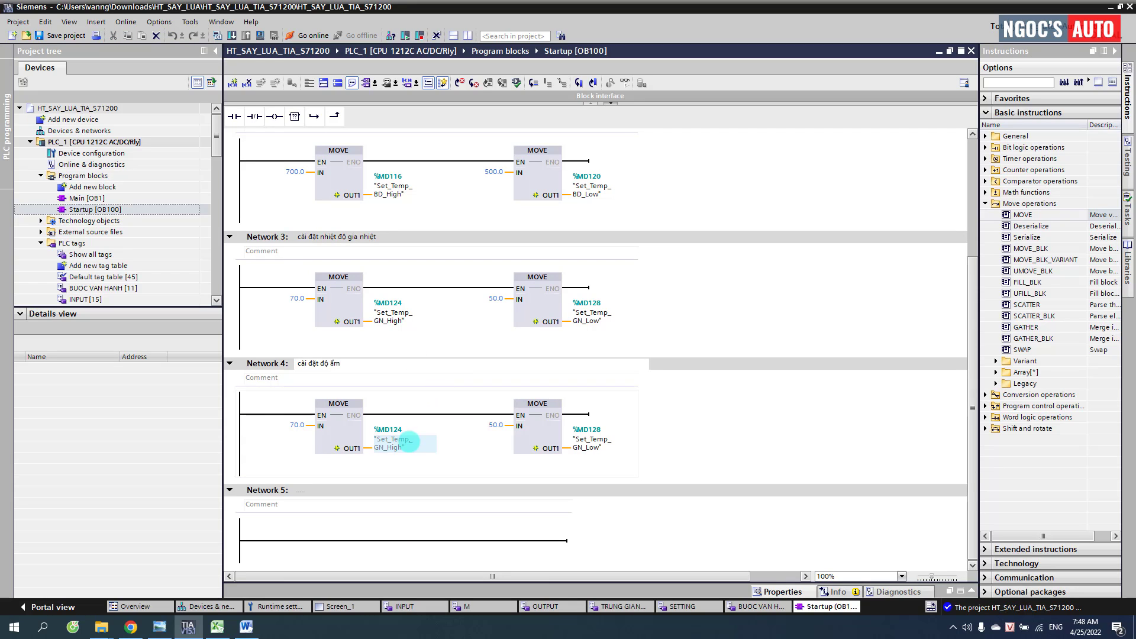
Step: Replace the output tag name of Network 4's first MOVE box with "Set_d" to find the humidity setpoint tags
double_click(406, 443)
left_click(412, 440)
left_click_drag(418, 446, 427, 468)
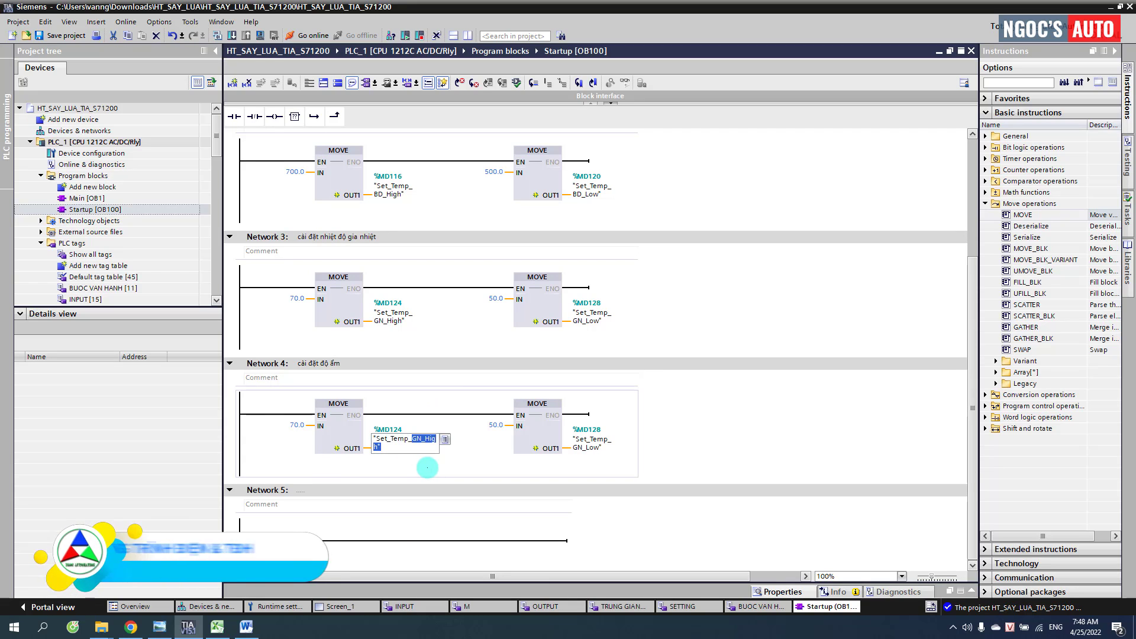
key("BackSpace")
key("BackSpace")
key("BackSpace")
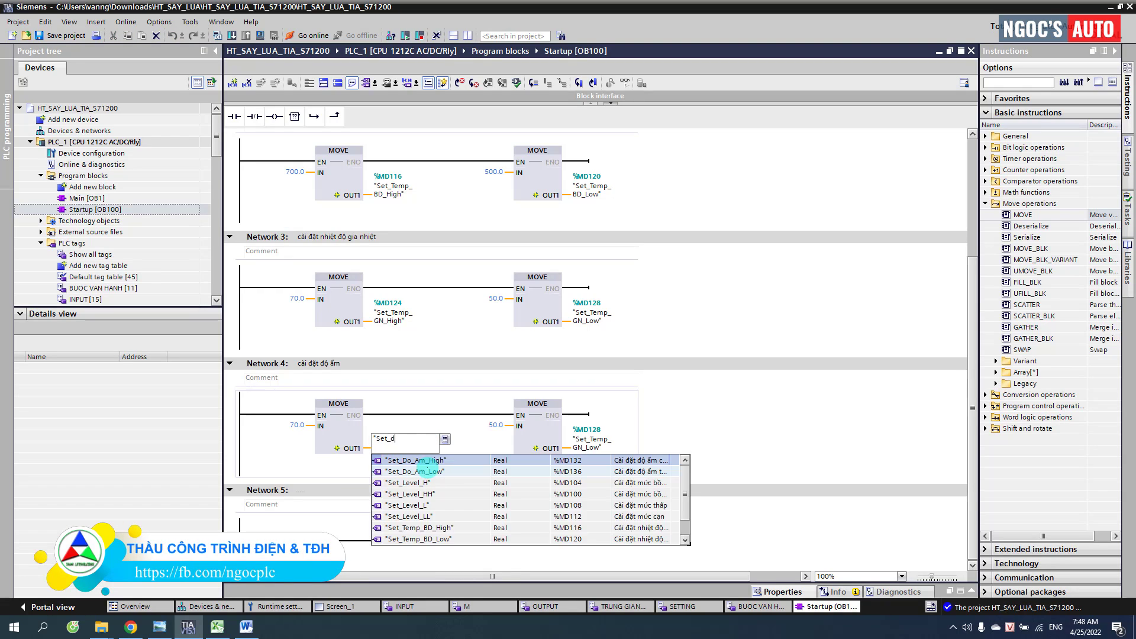